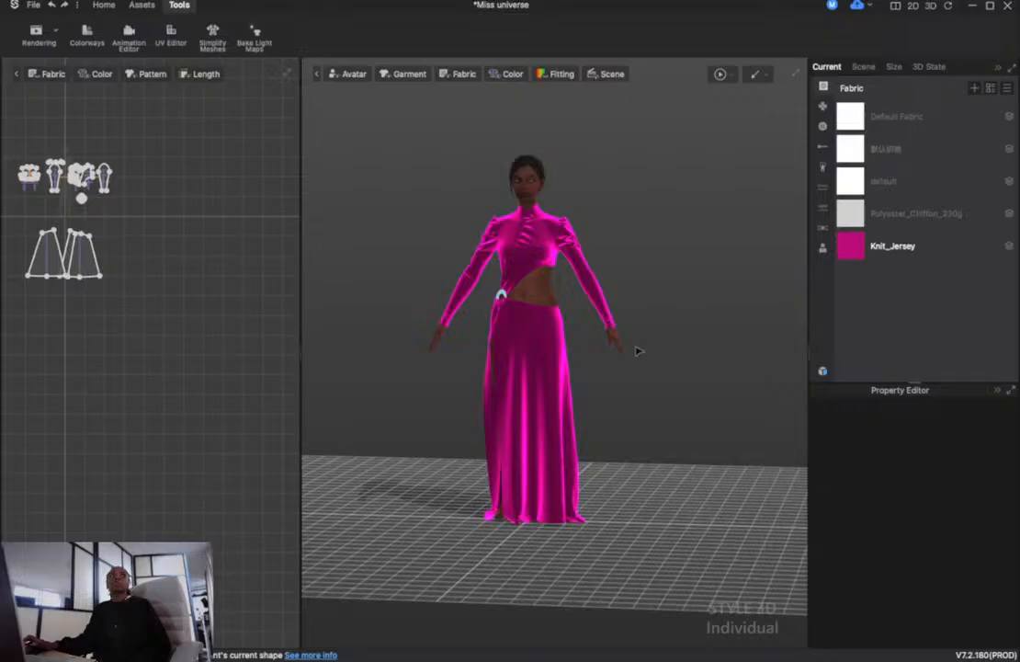
Start a new project without saving the changes to the Miss universe file
click(33, 5)
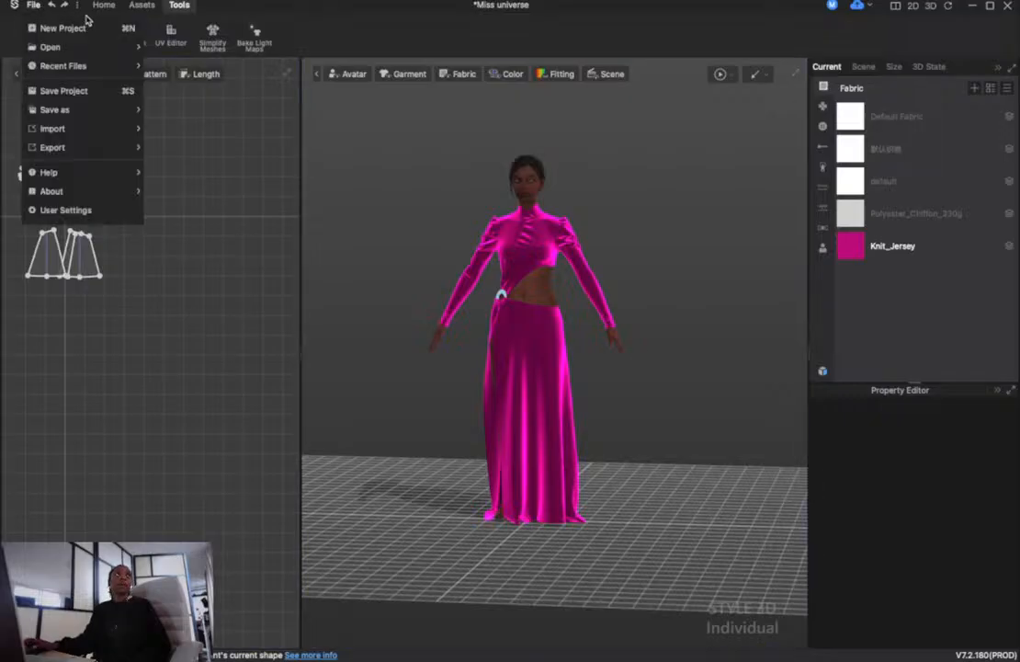
click(77, 28)
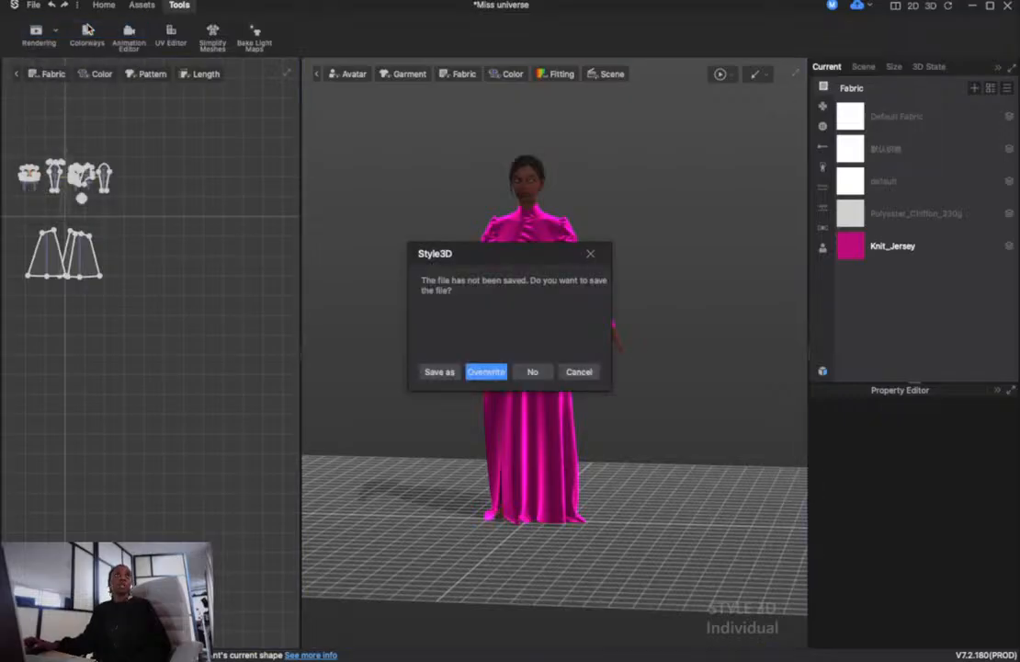
click(532, 372)
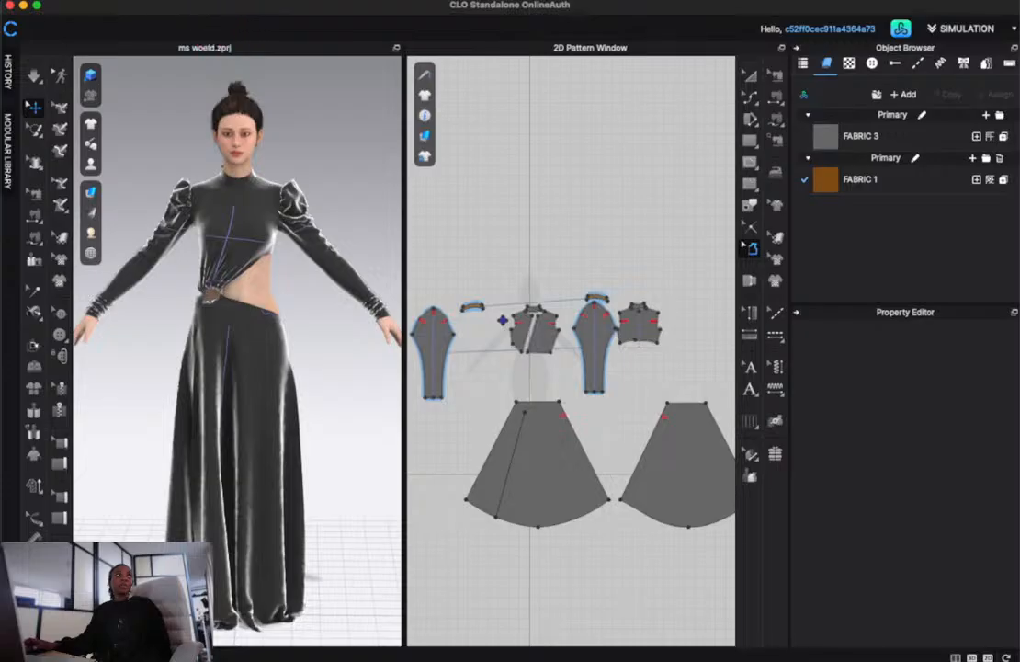
click(227, 100)
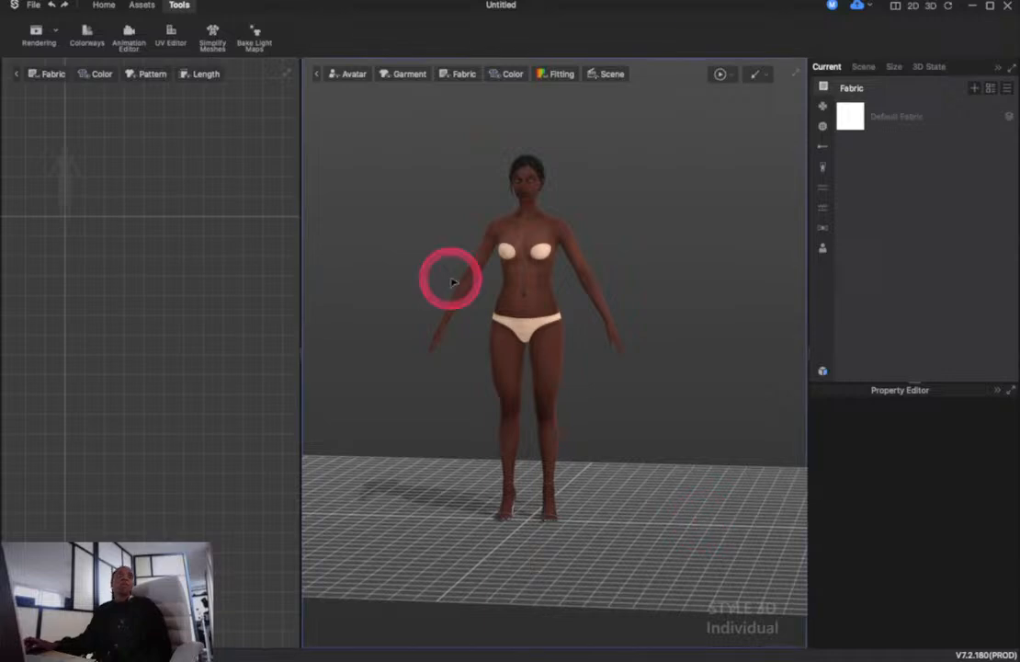
Delete the default avatar from the 3D scene and widen the 2D pattern window
click(533, 300)
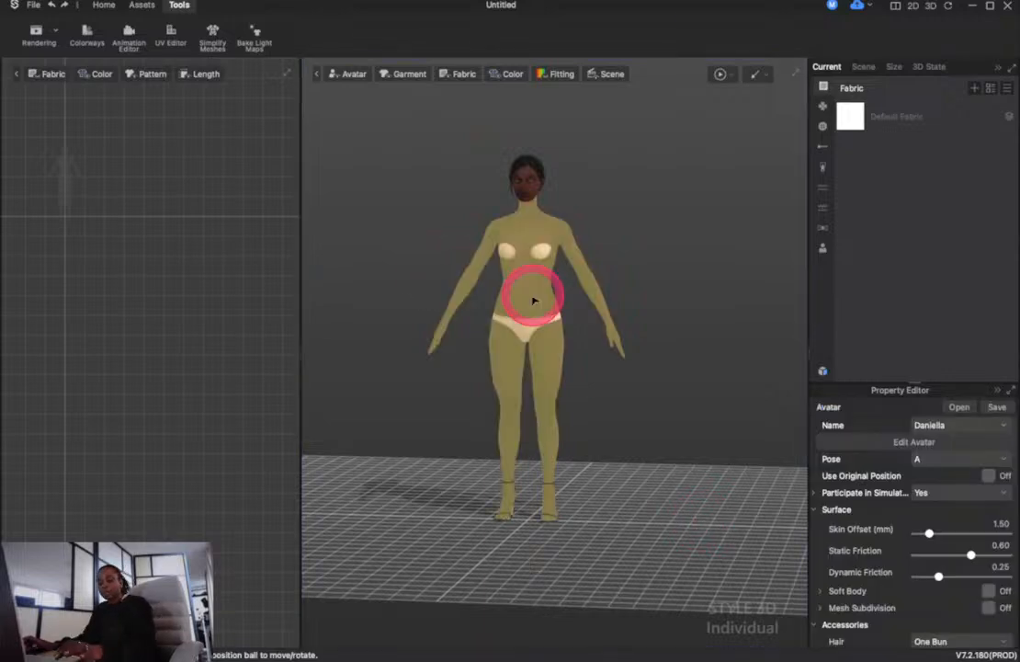
key(Delete)
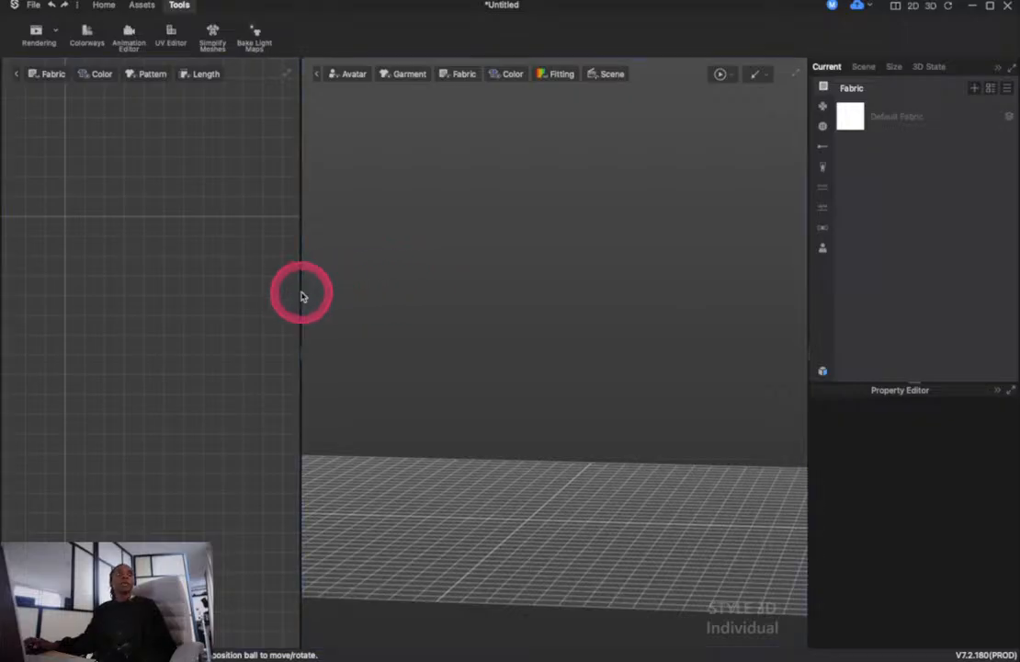
drag(302, 294, 372, 293)
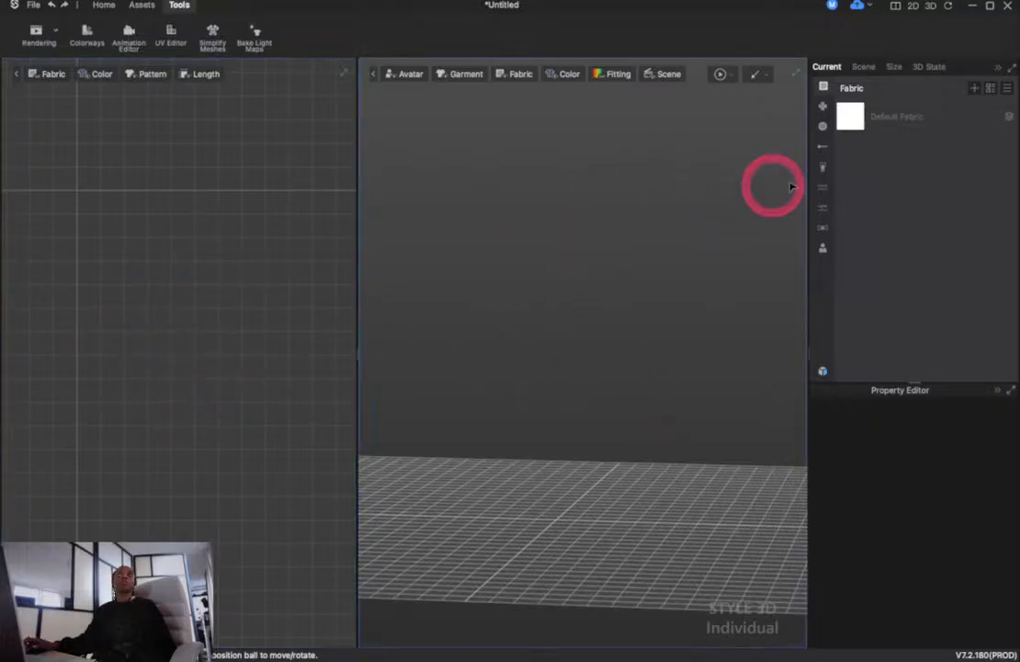
Open the Female folder of the avatar resource library
click(822, 248)
click(910, 200)
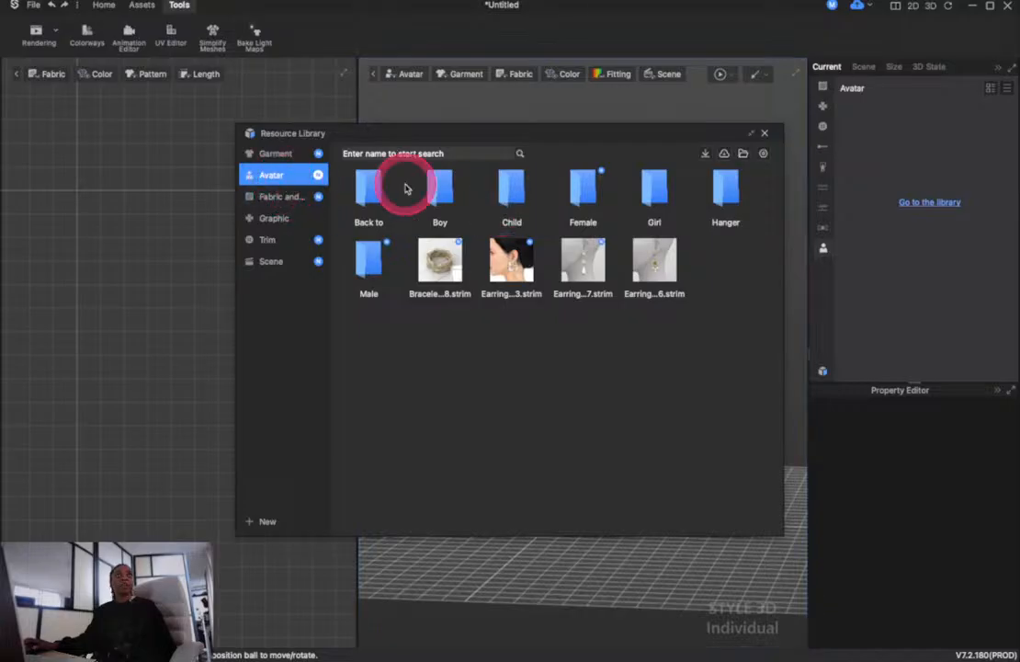
click(561, 191)
double_click(568, 195)
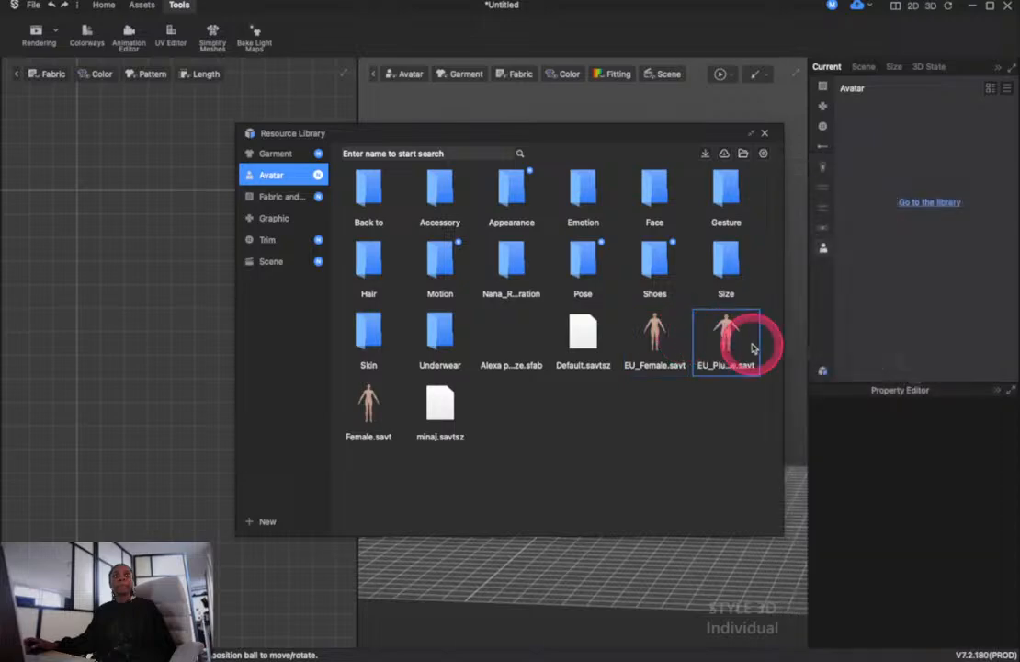
Load the Alexa plus size .sfab file from the Female avatar folder
mouse_move(749, 349)
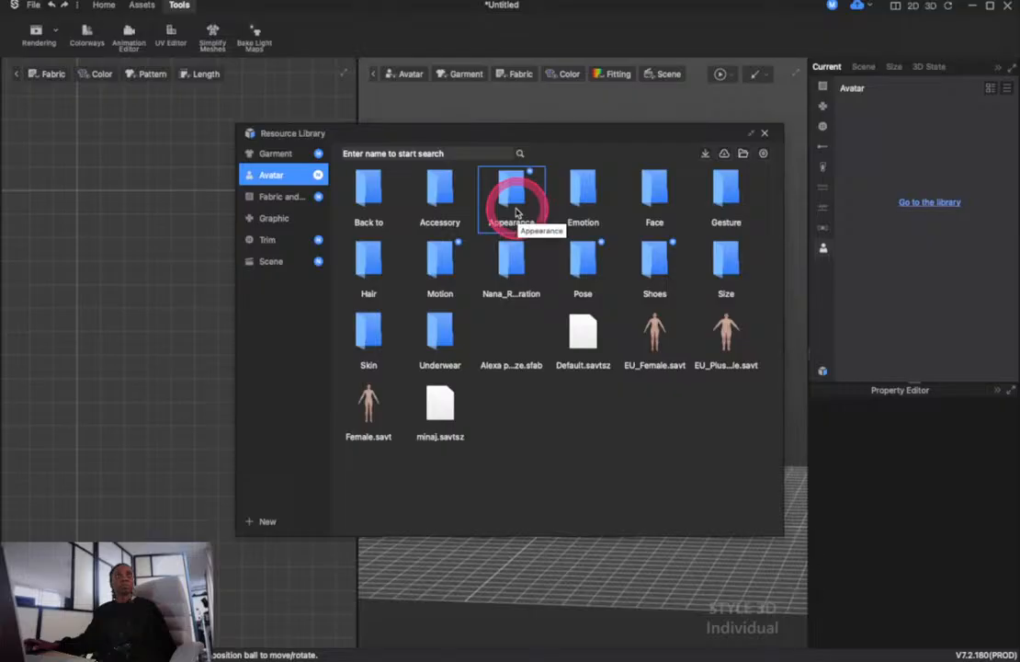
click(494, 328)
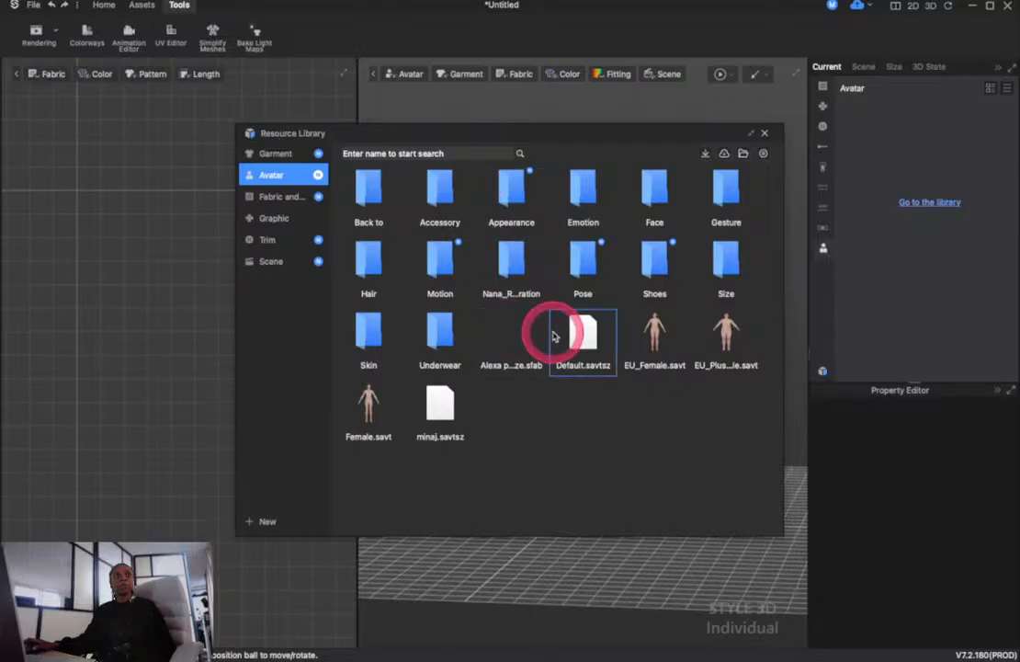
double_click(511, 343)
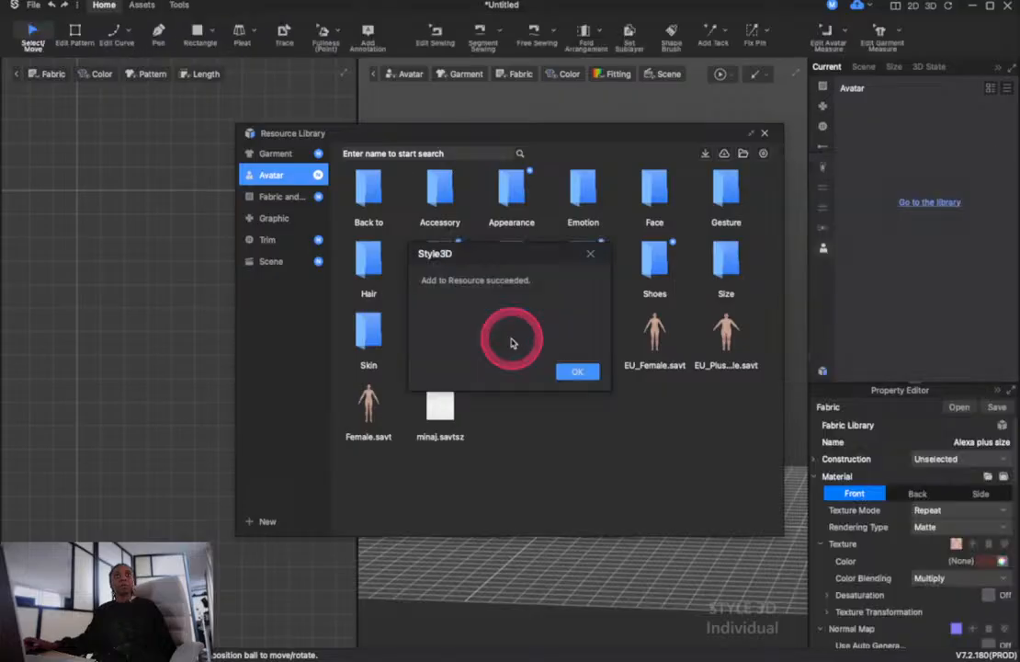
click(579, 374)
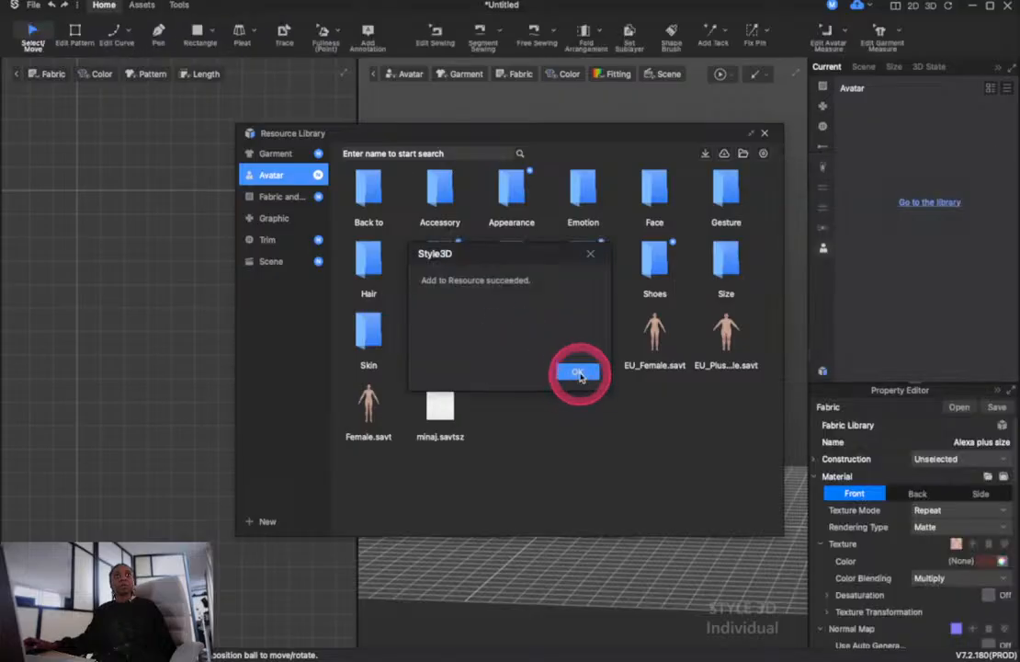
Go back up to the avatar categories and reopen the Female folder
drag(724, 139, 668, 145)
click(624, 444)
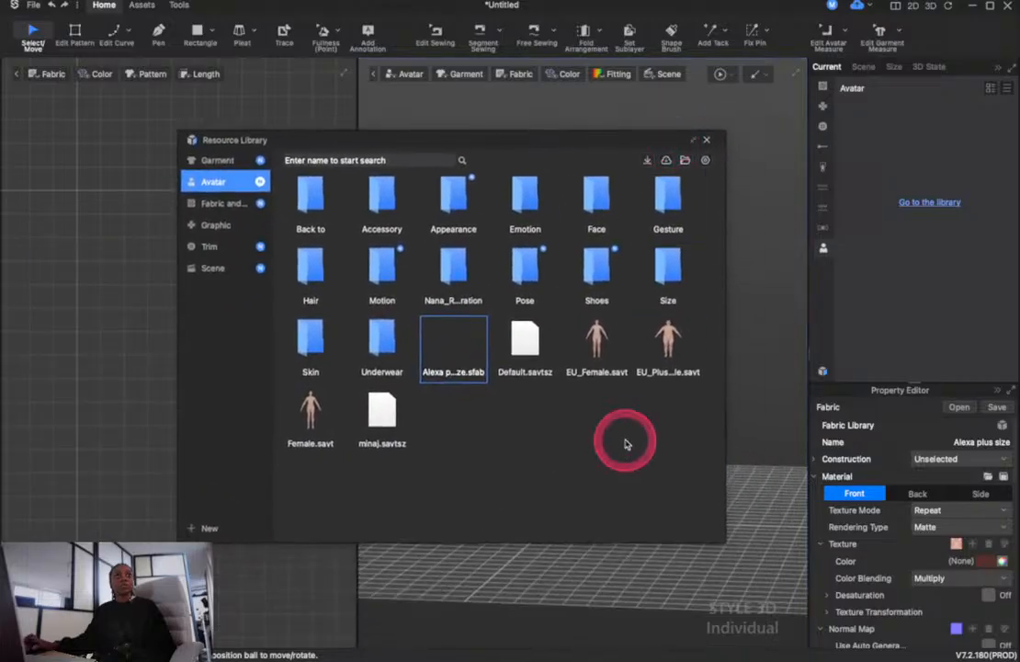
click(322, 209)
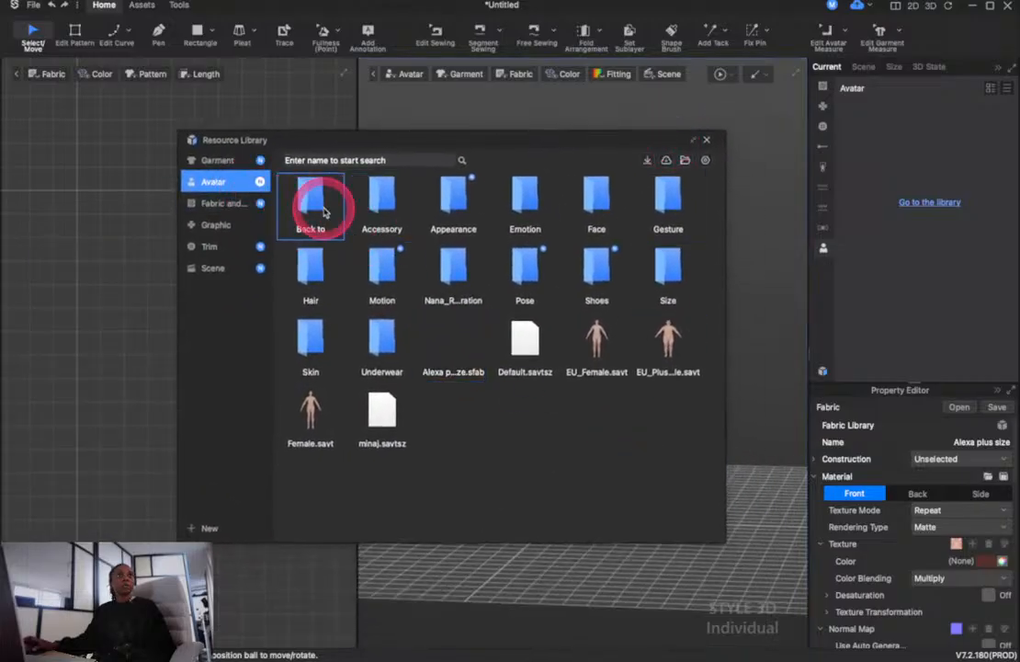
double_click(321, 209)
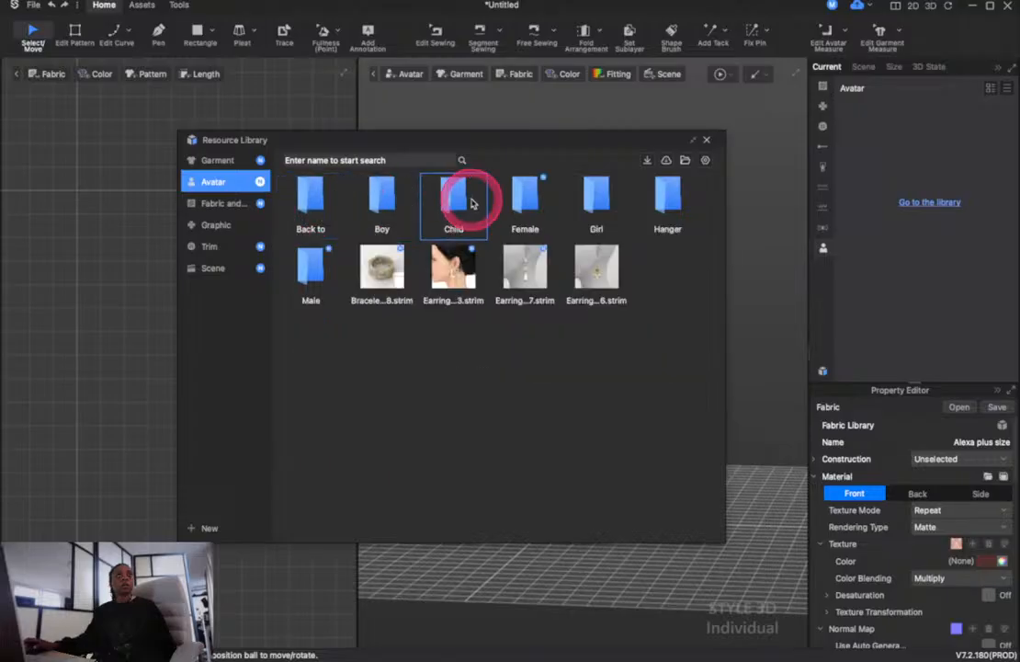
click(538, 198)
double_click(526, 206)
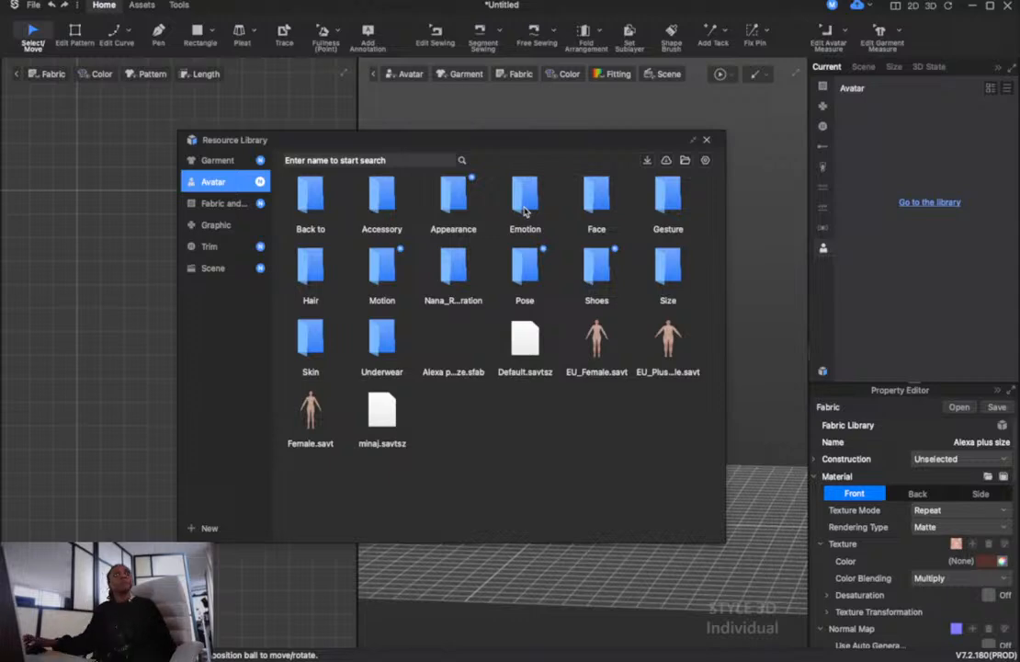
Load the EU_Female.savt avatar into the scene with load type Open, and close the resource library
click(513, 267)
click(548, 364)
click(573, 333)
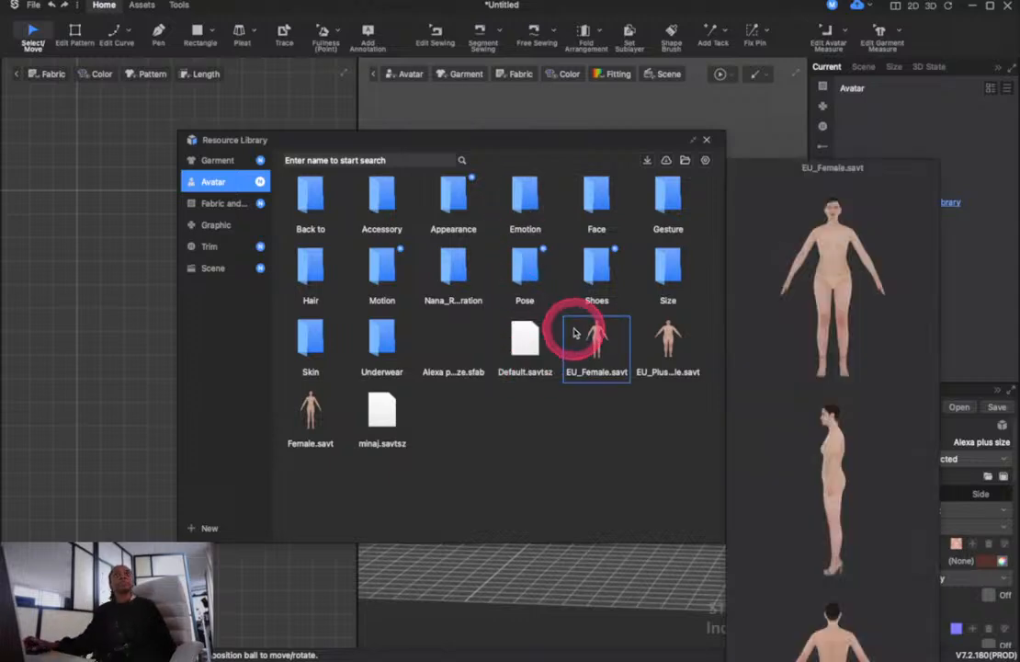
double_click(574, 332)
click(577, 383)
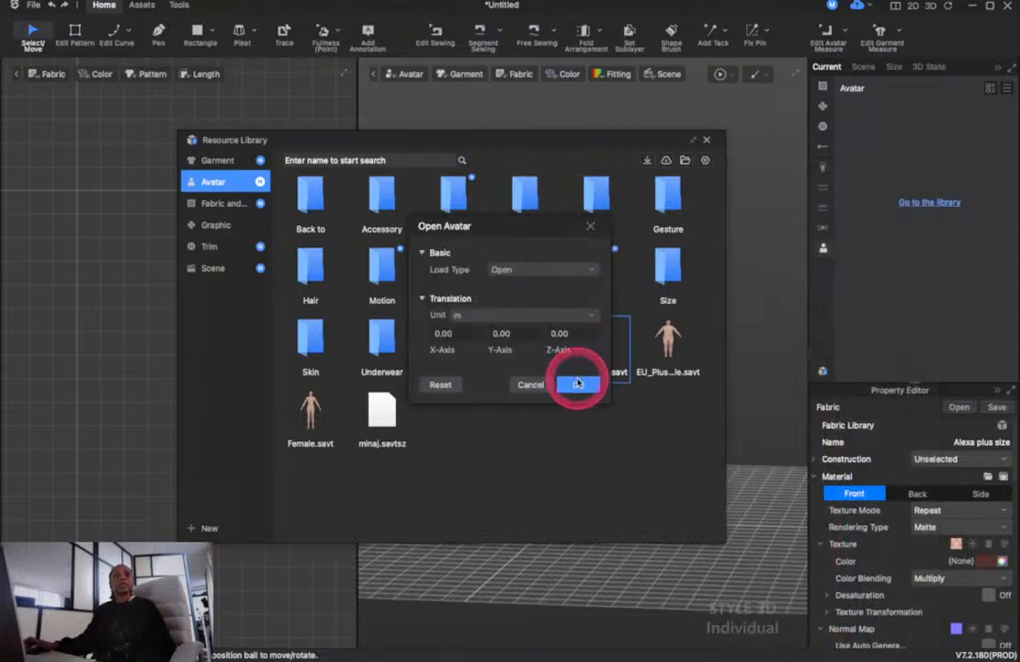
click(577, 383)
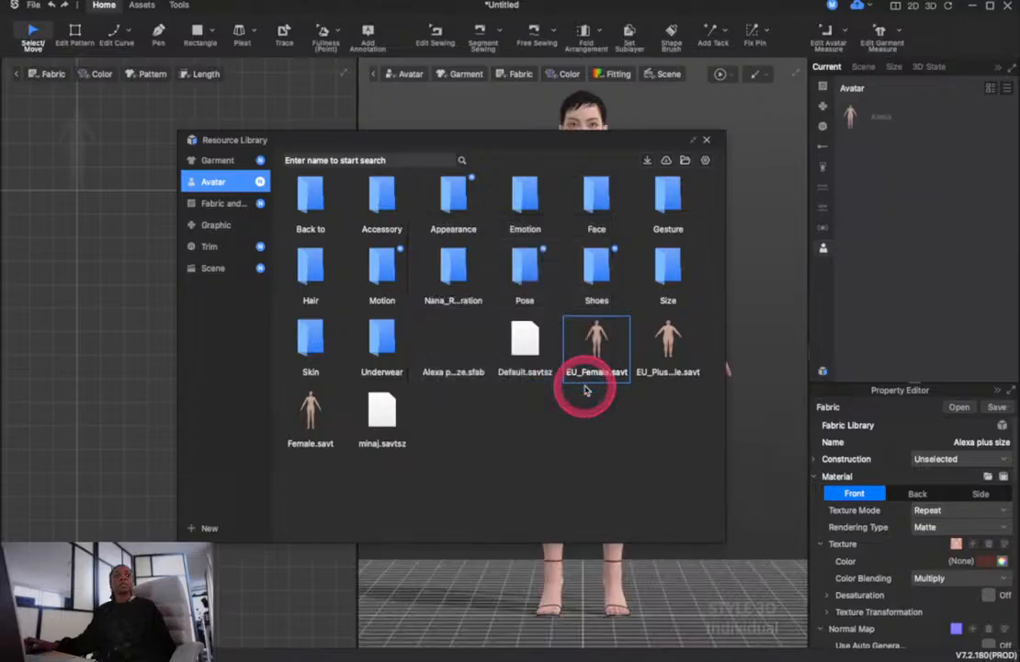
click(706, 142)
scroll(712, 175, up, 5)
scroll(720, 195, down, 5)
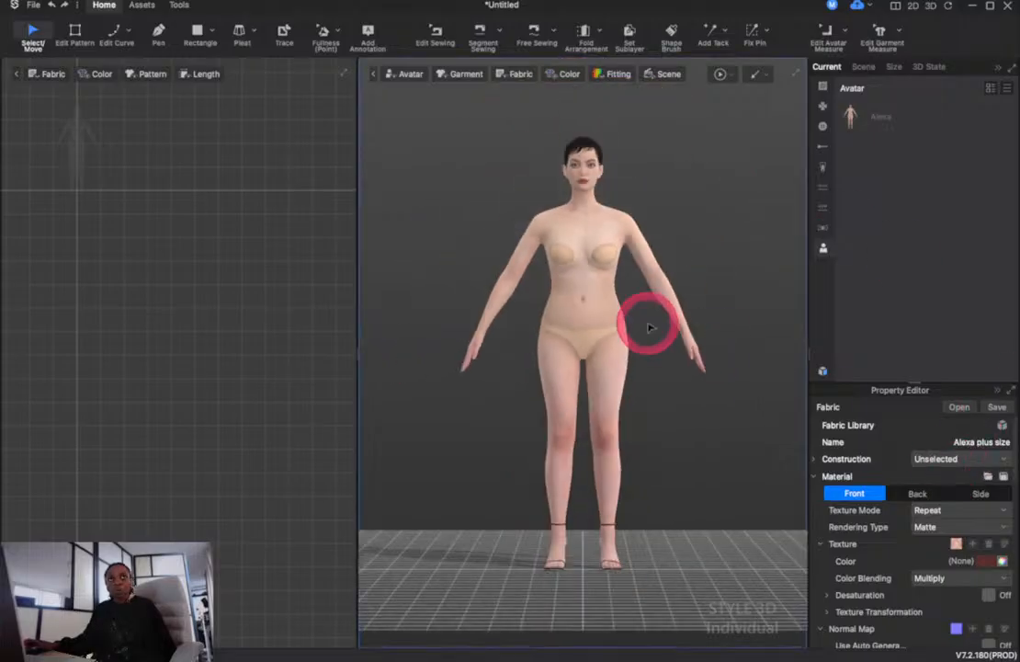
Open the female avatar's size settings for editing
click(591, 298)
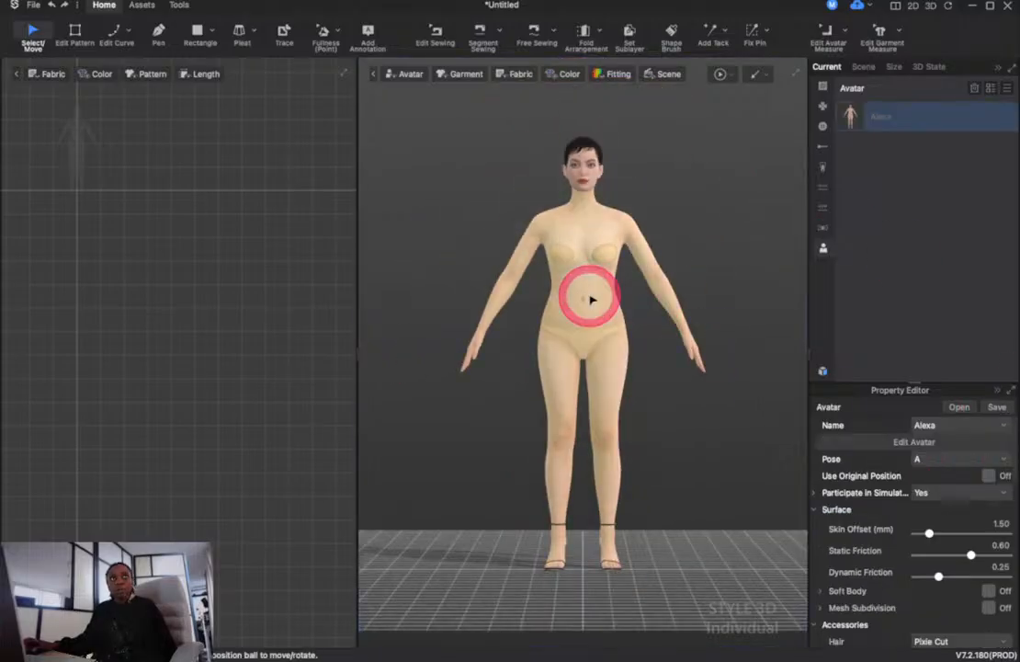
click(936, 445)
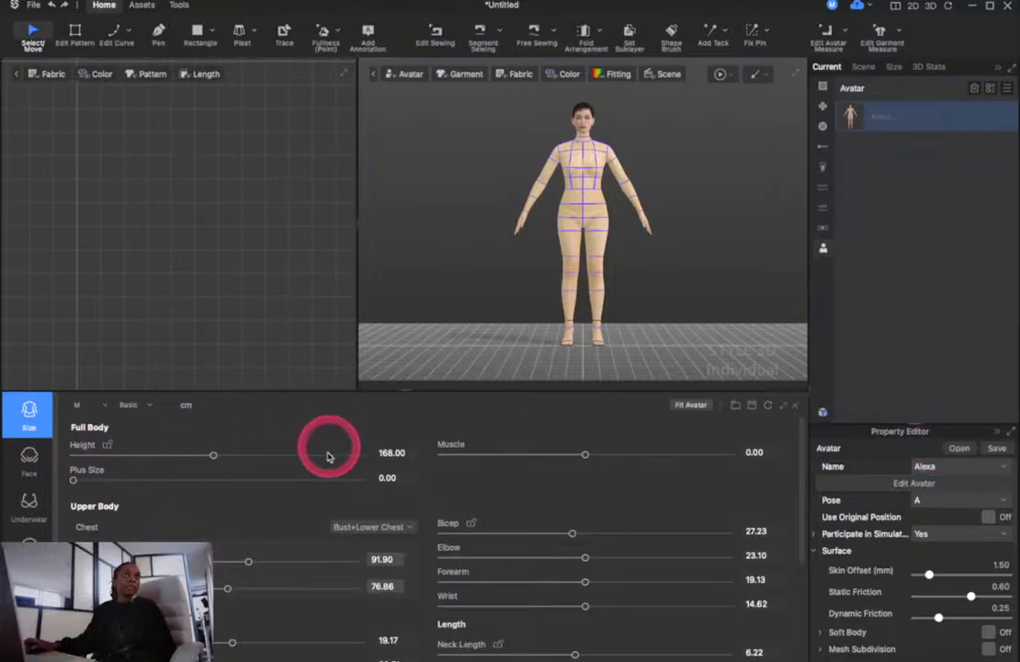
Switch the avatar's size measurements to Advanced and look at the Avatar Fitting options
click(140, 405)
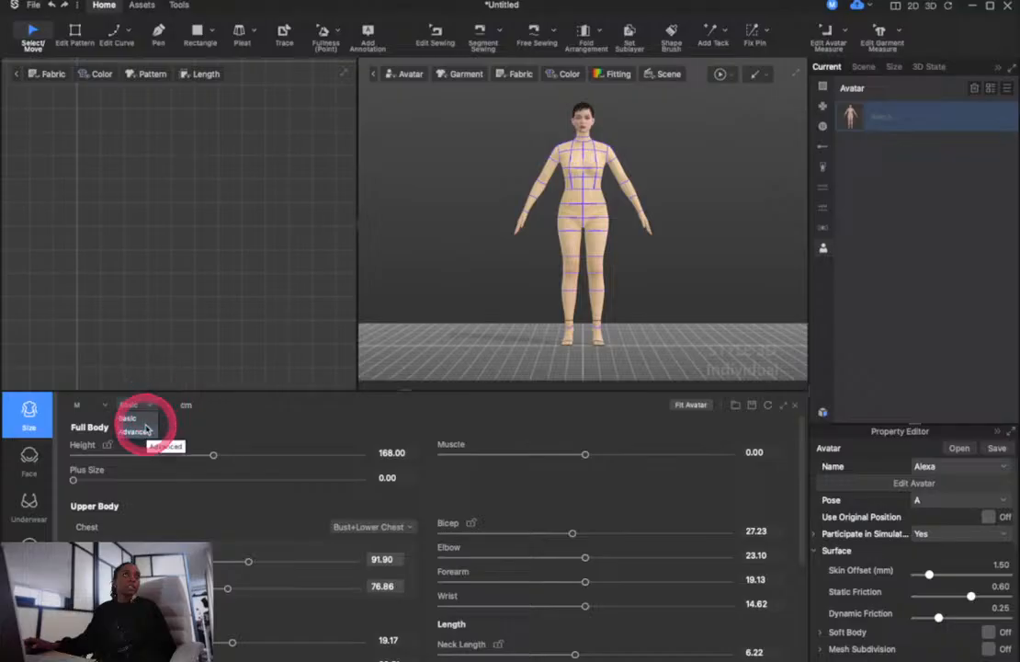
click(139, 431)
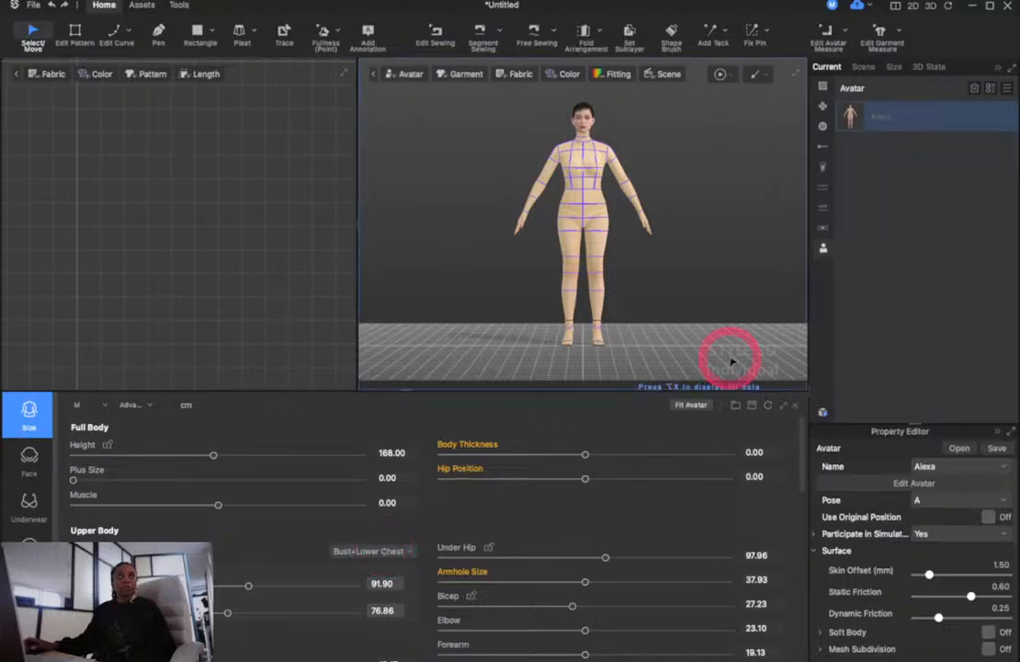
click(689, 405)
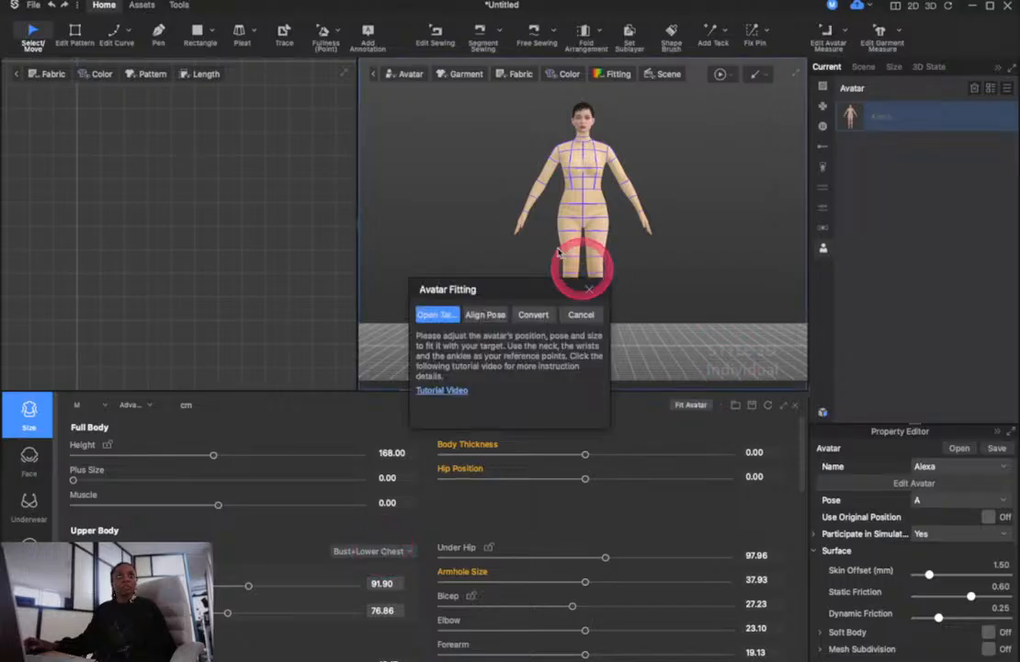
click(589, 289)
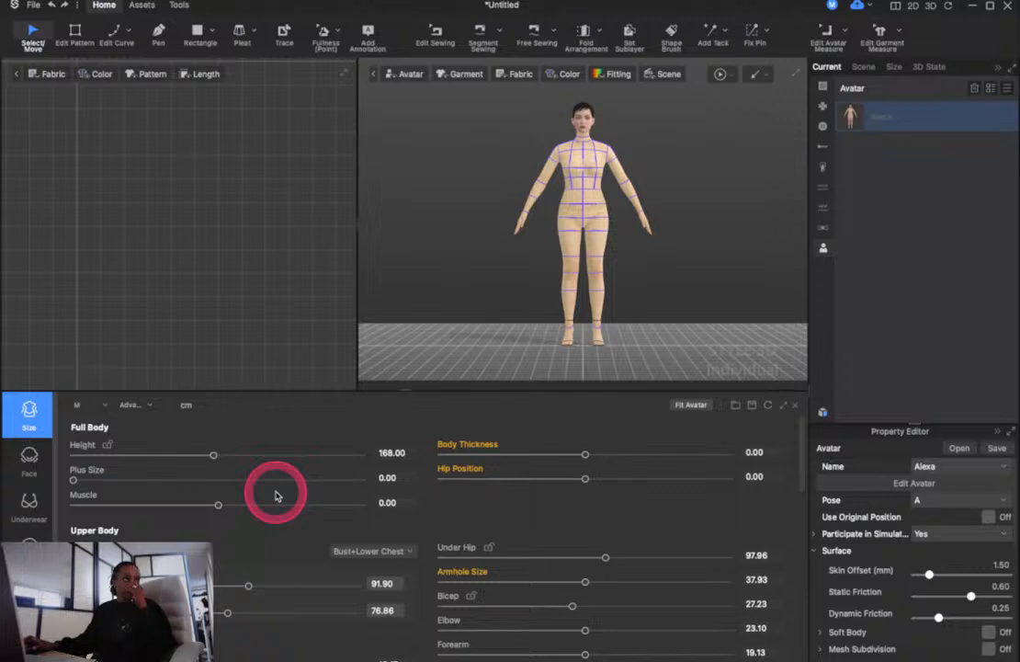
Switch the avatar's size measurements back to Basic and accept losing the advanced size data
click(138, 405)
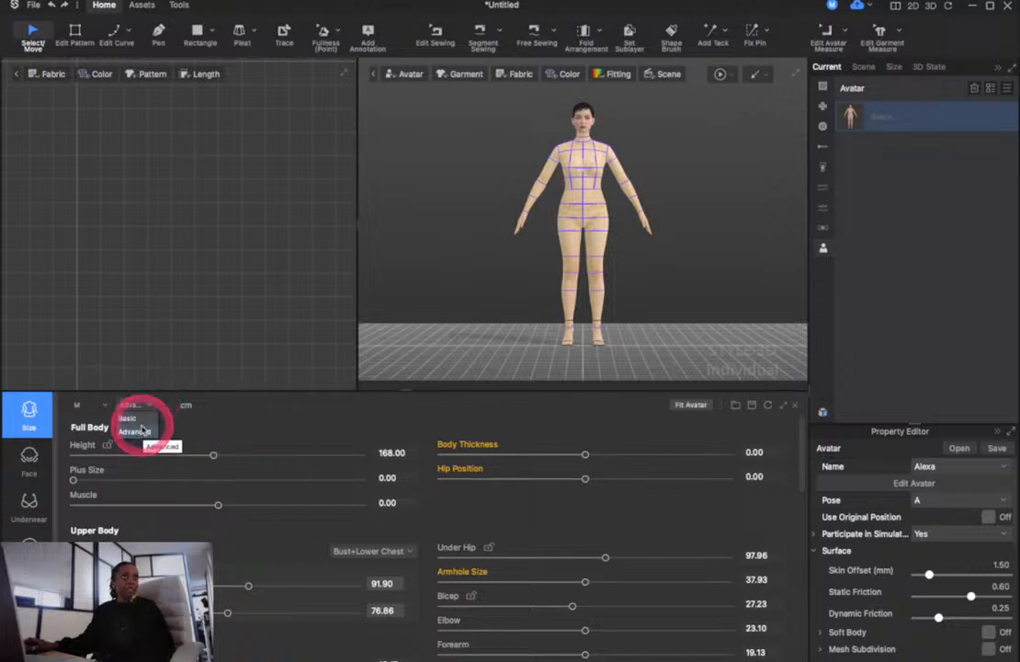
click(129, 418)
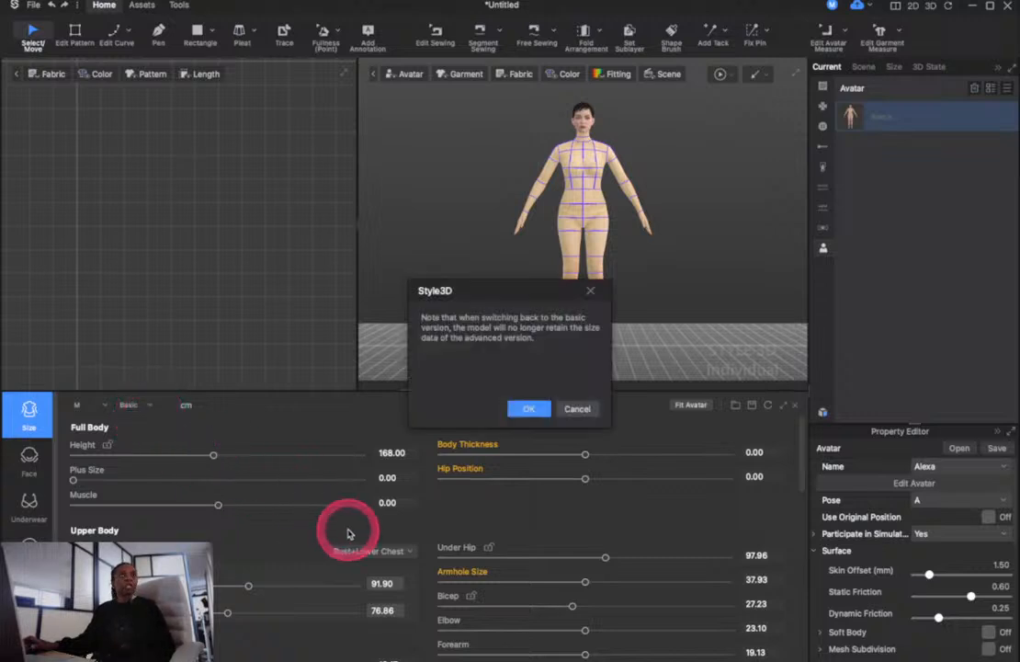
click(528, 409)
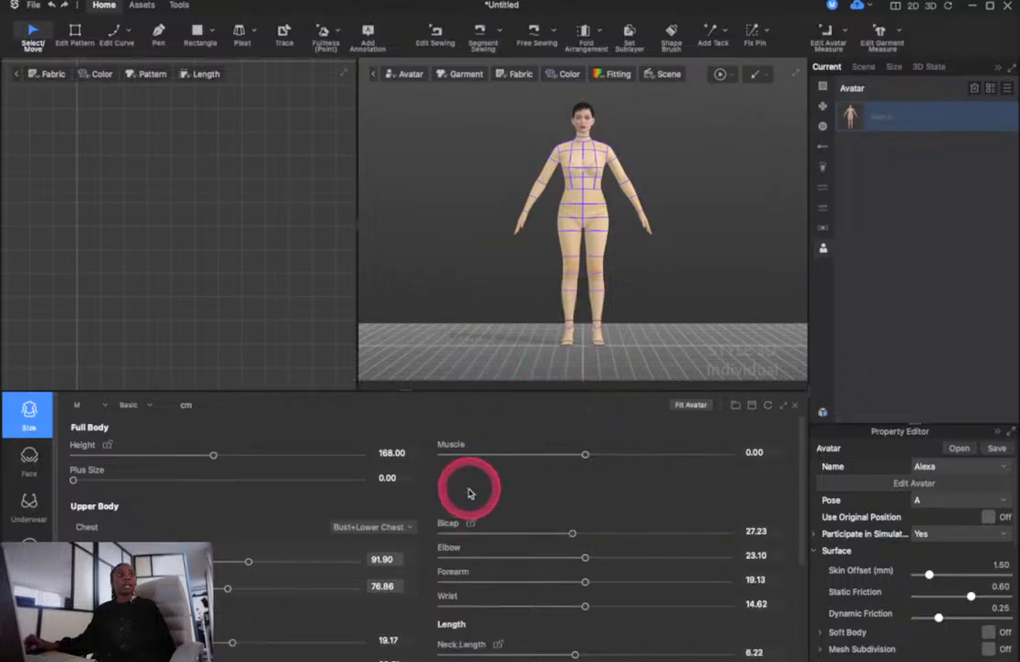
Examine the avatar's basic body measurements and the Avatar Fitting options
scroll(354, 634, down, 10)
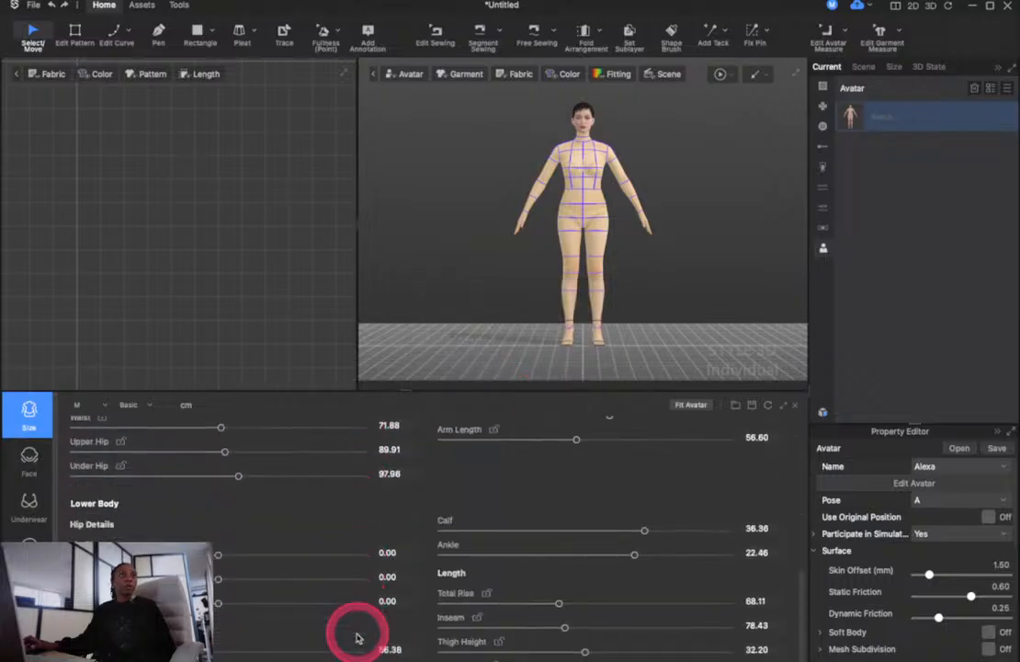
scroll(357, 638, up, 10)
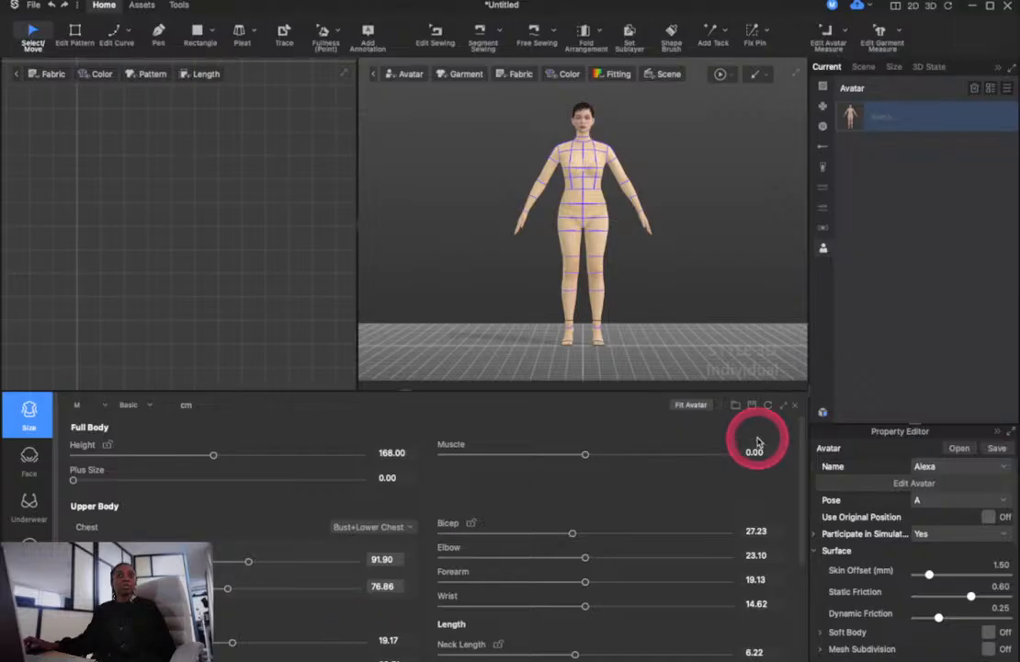
click(688, 405)
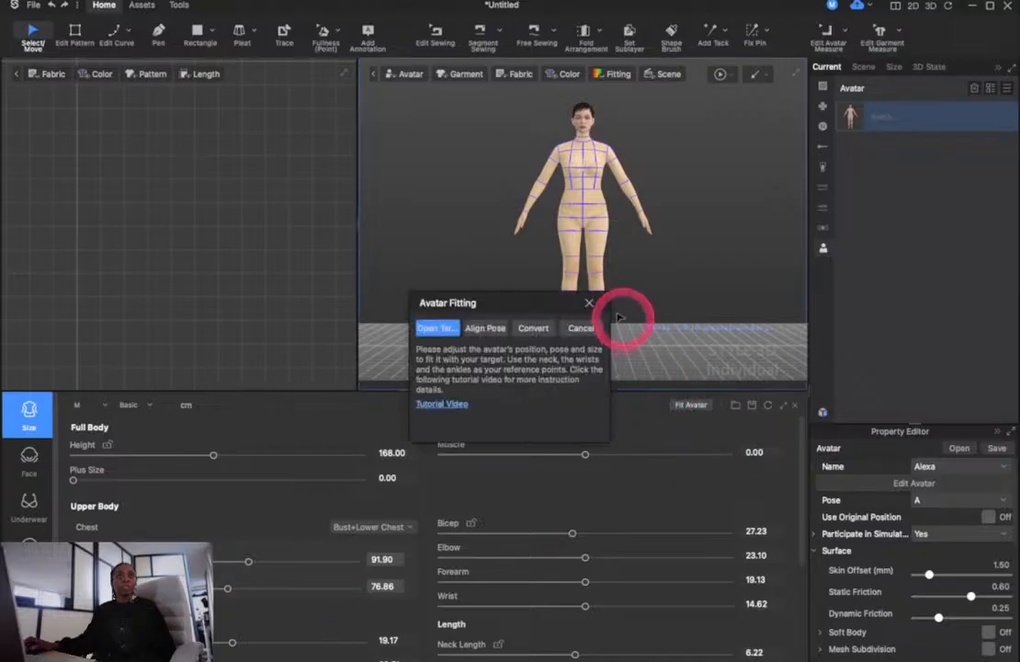
click(589, 303)
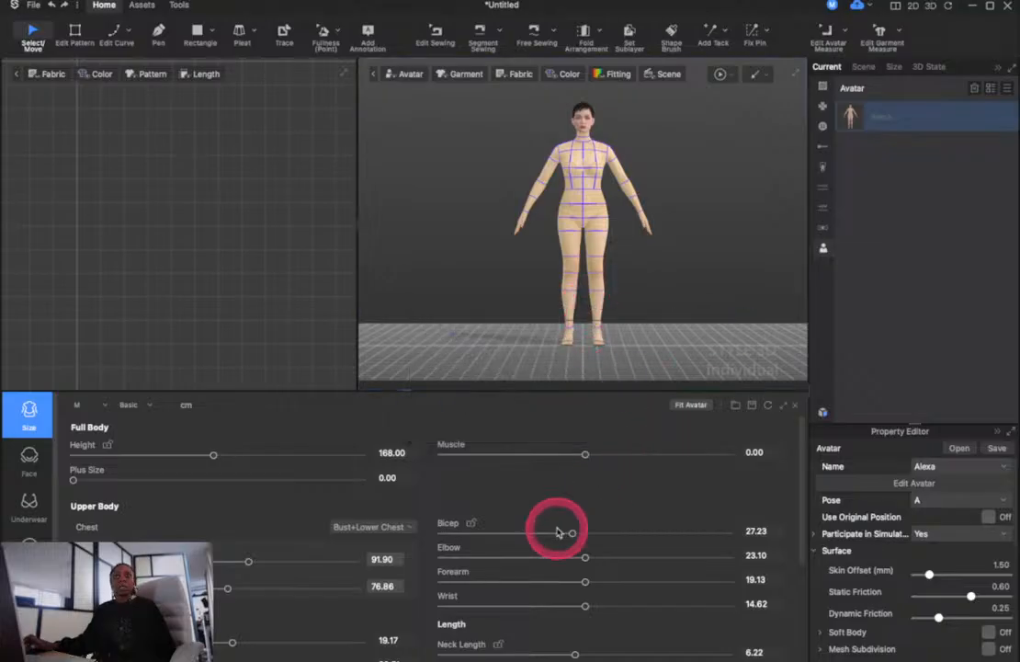
Try Lucie as the avatar's identity, but settle on Ada
scroll(607, 552, down, 3)
click(1005, 471)
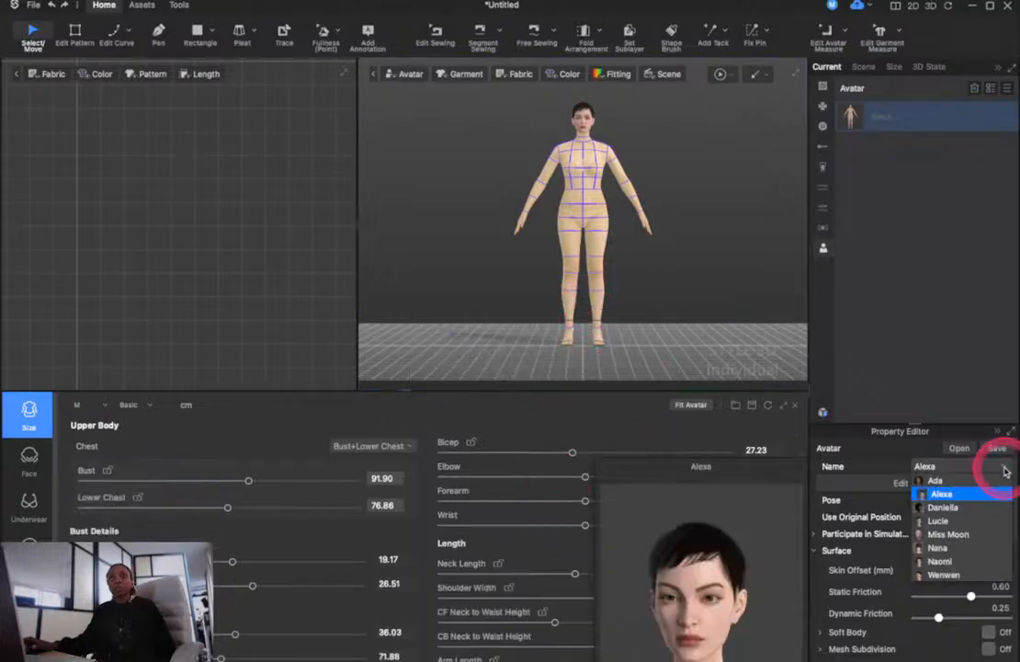
click(969, 520)
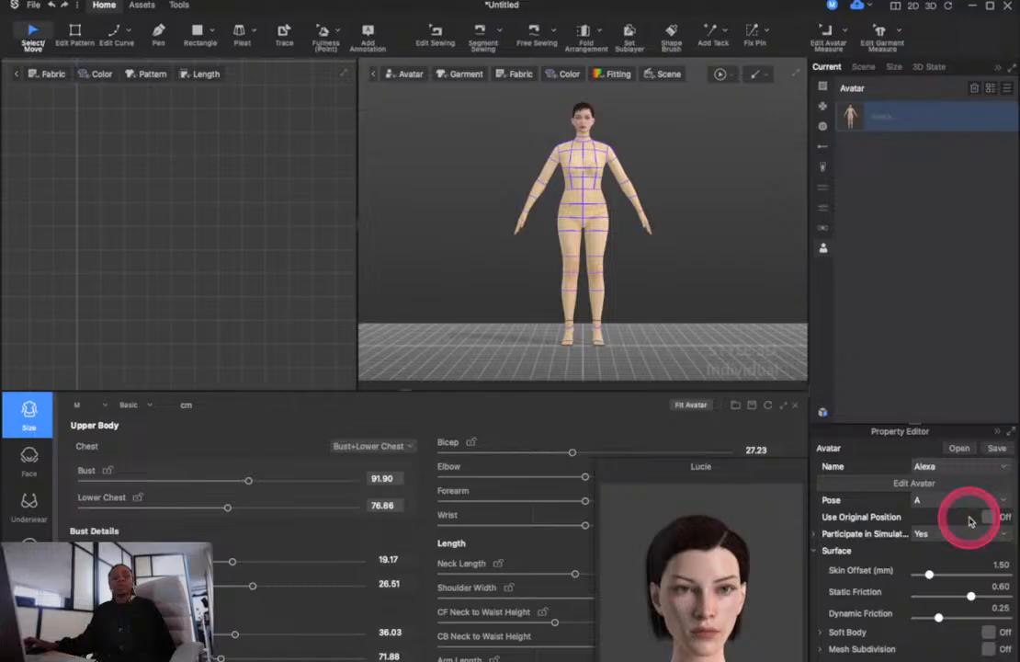
click(972, 472)
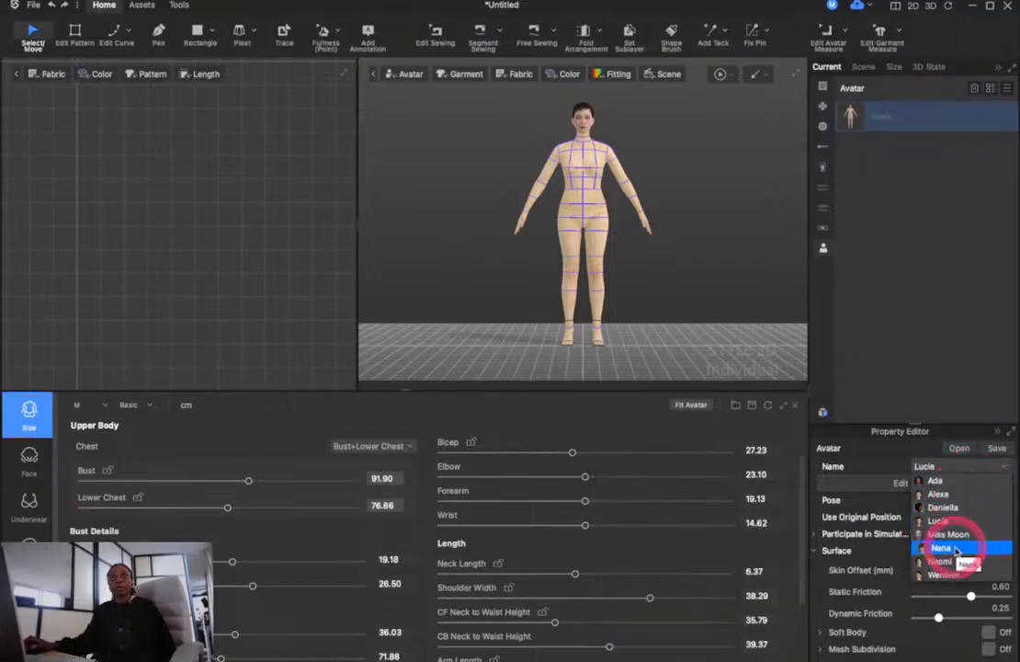
click(953, 478)
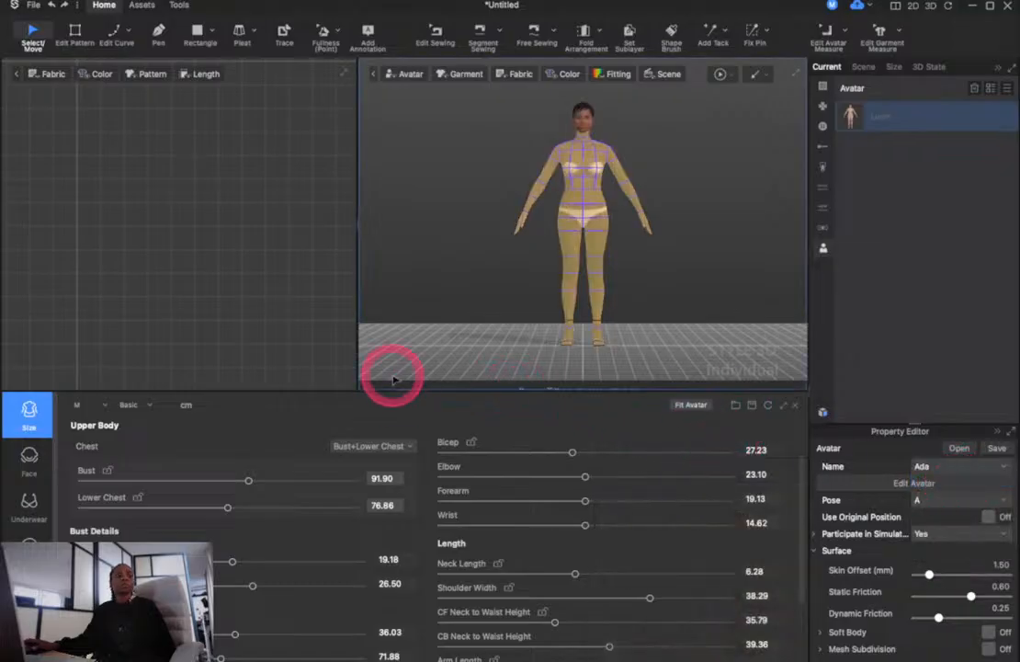
Set the avatar's Bust to about 96.77 cm and its Bust Point Width to about 19.83 cm
click(249, 482)
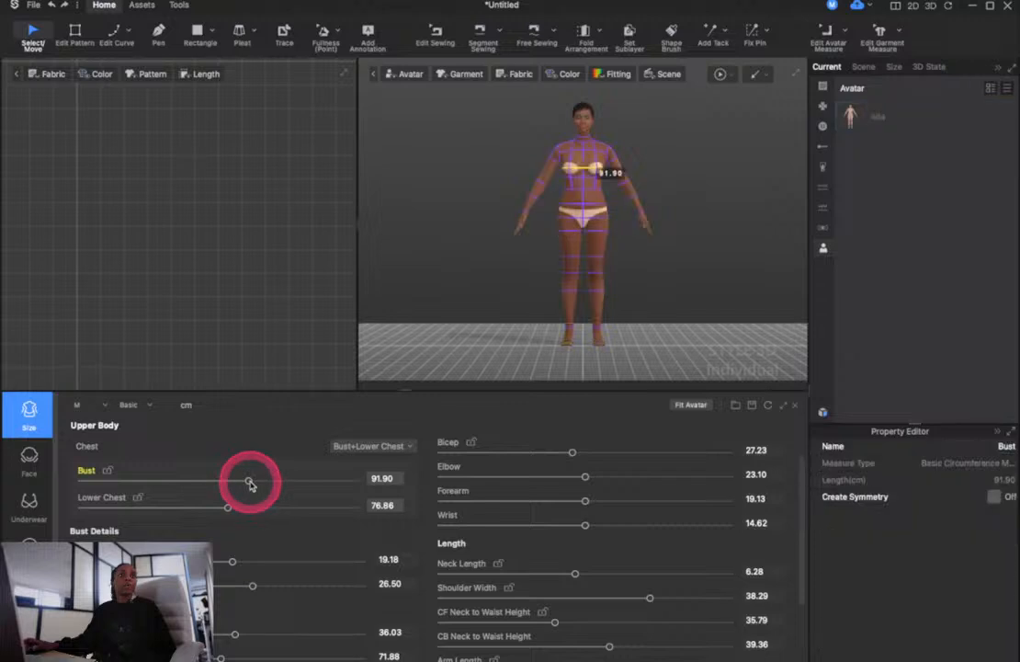
drag(249, 481, 275, 482)
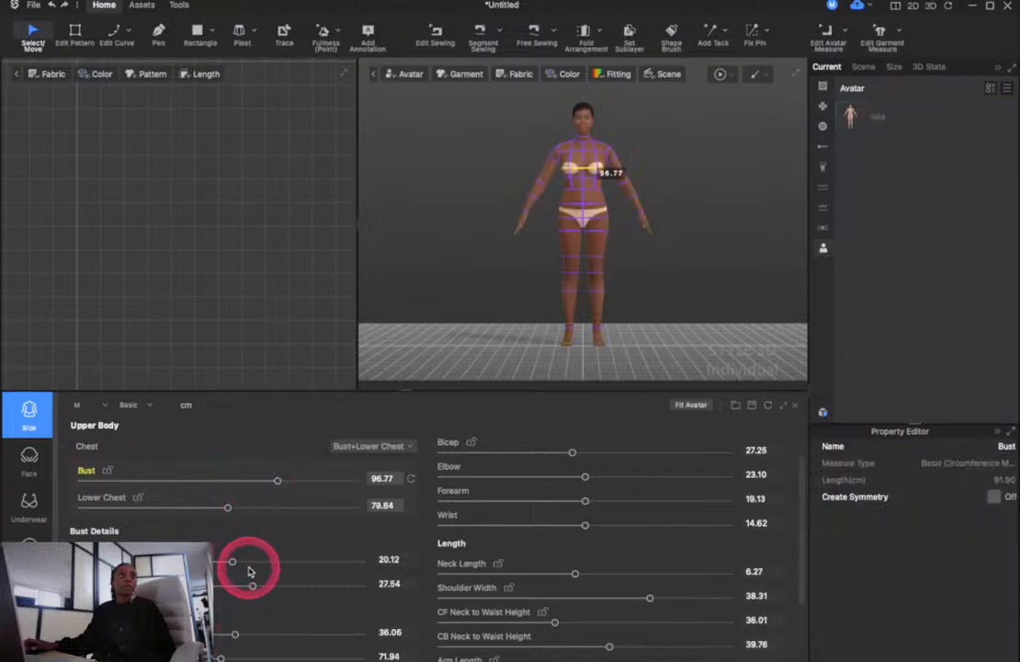
drag(232, 560, 251, 567)
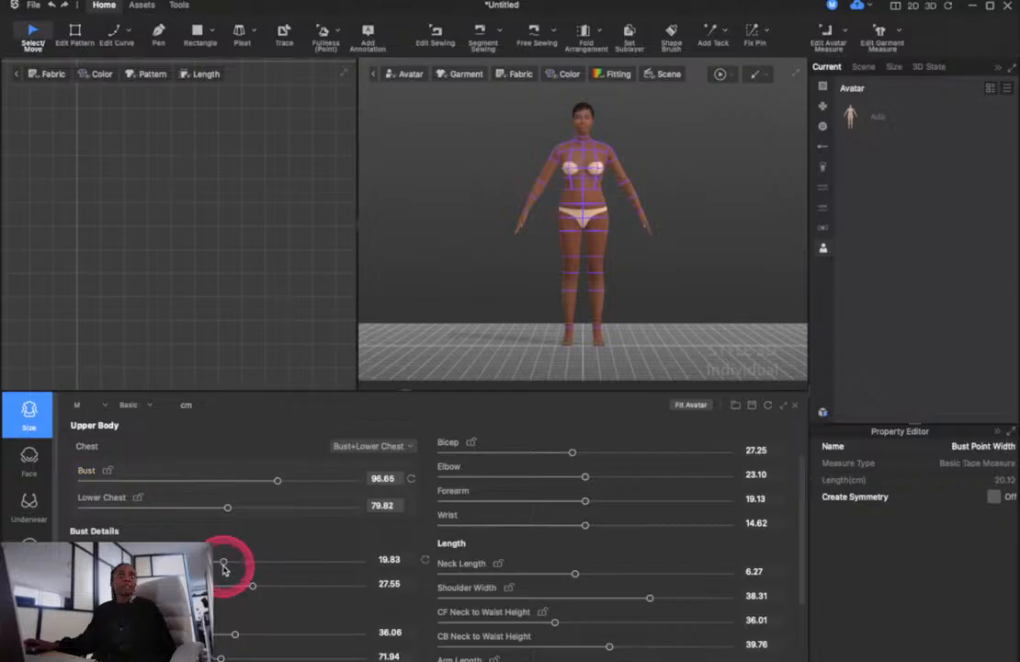
Adjust the avatar's Muscle setting very slightly and close the avatar size editor
scroll(225, 643, down, 5)
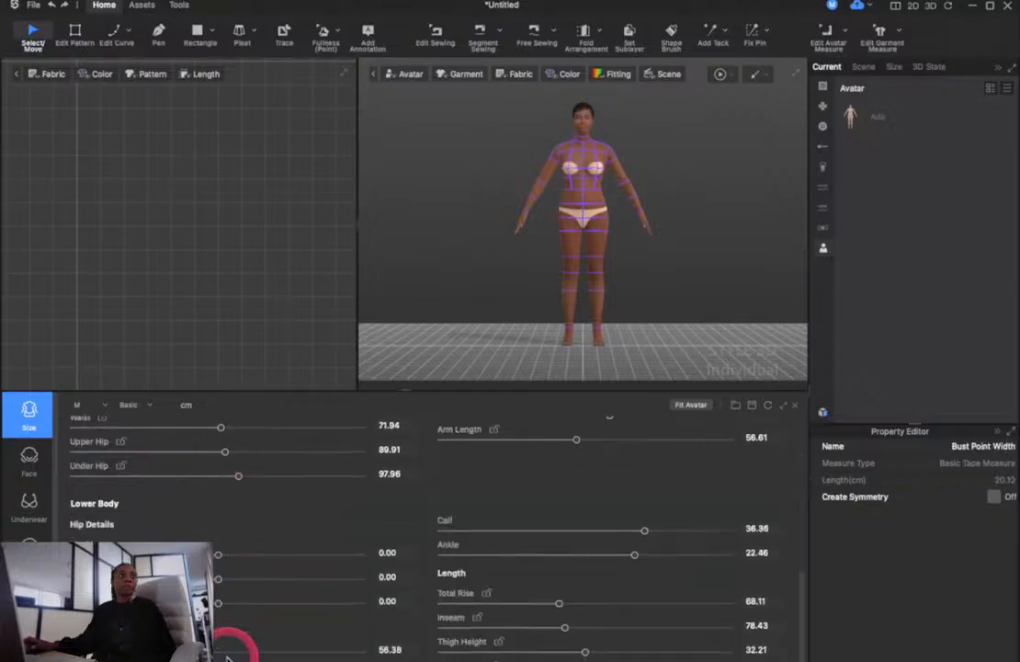
scroll(227, 656, up, 5)
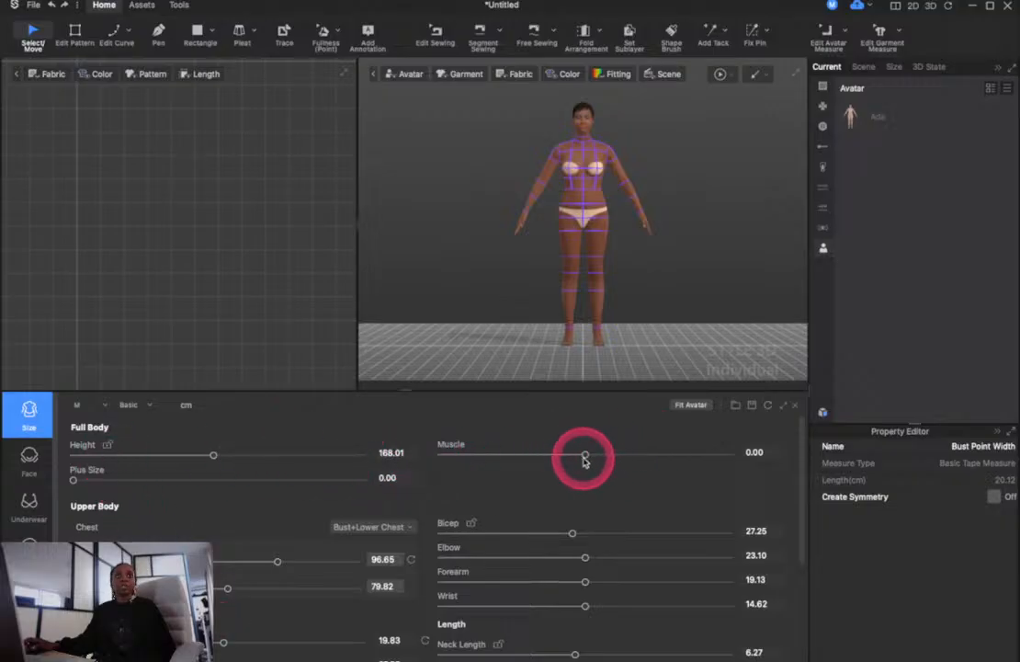
mouse_move(585, 456)
mouse_down()
mouse_move(599, 459)
mouse_move(571, 460)
mouse_move(587, 461)
mouse_up()
scroll(257, 640, down, 5)
scroll(258, 640, down, 2)
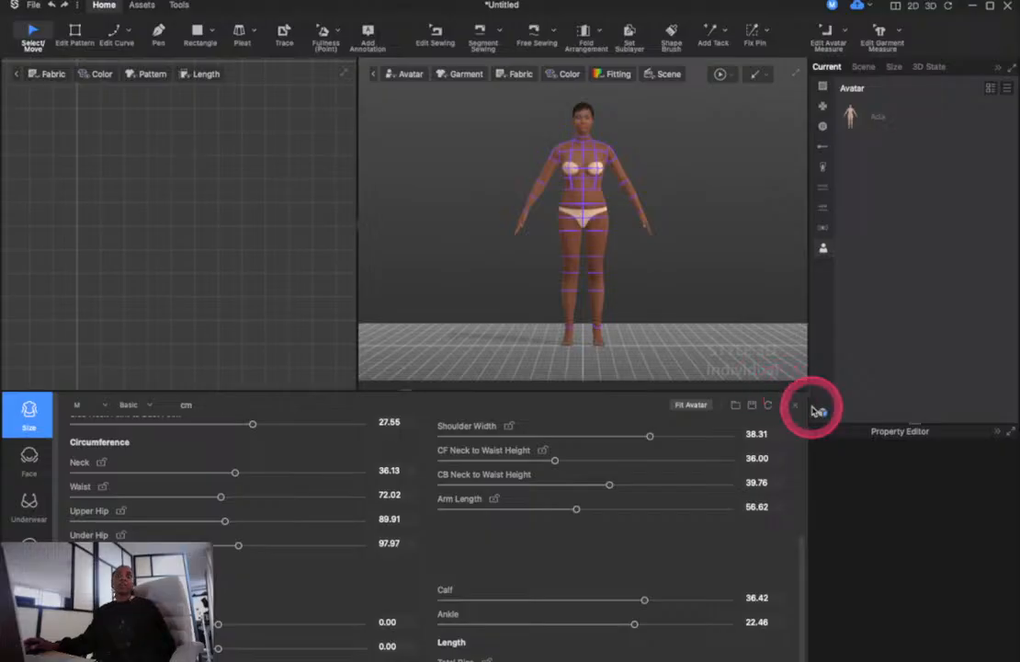
click(795, 406)
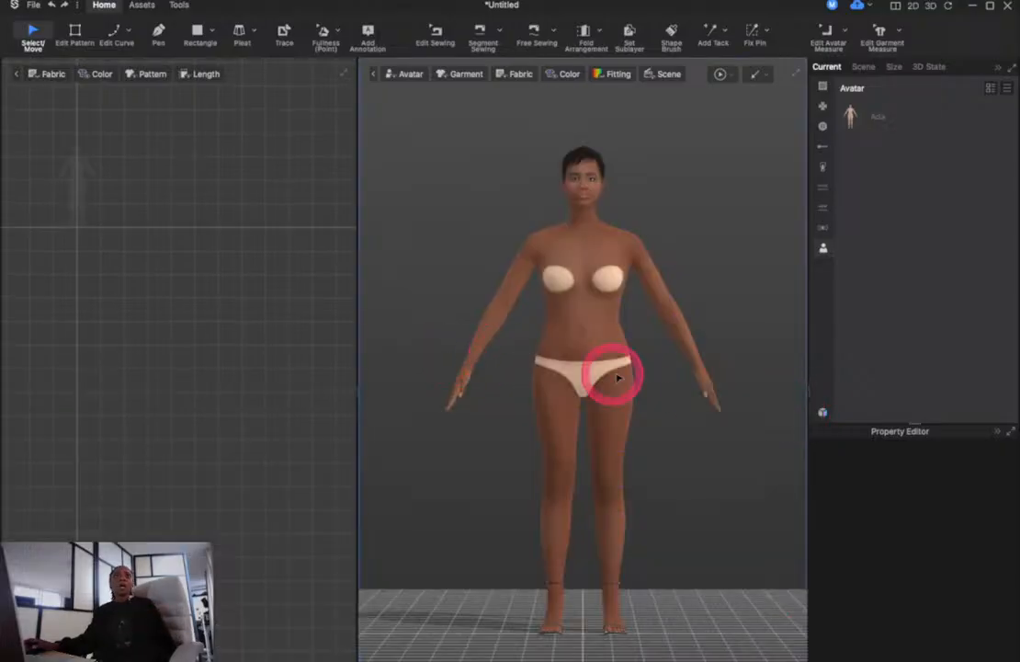
right_drag(611, 376, 672, 391)
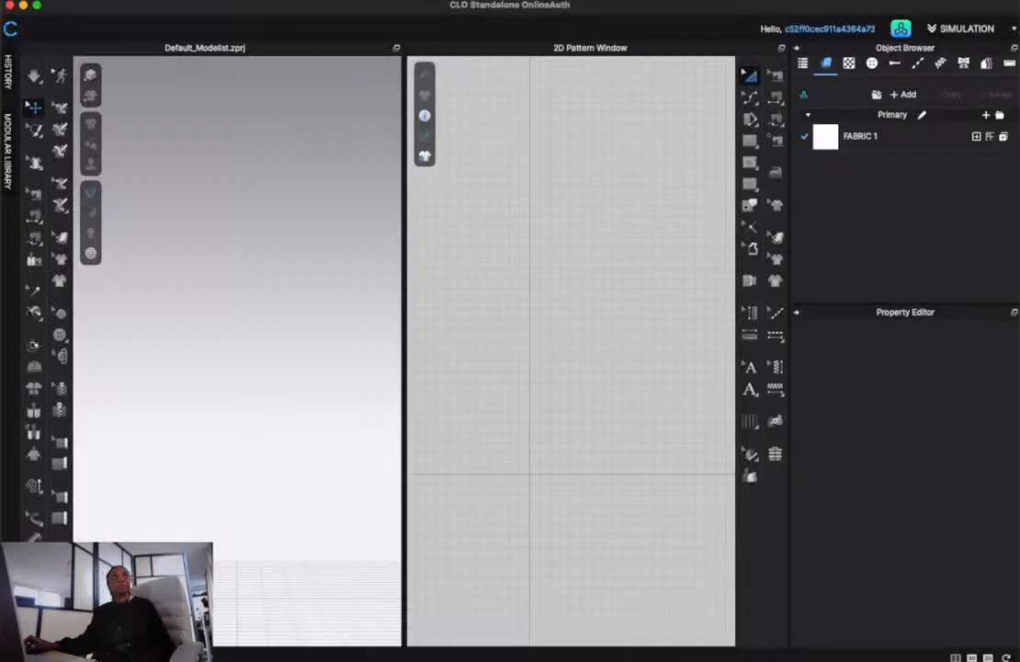
Switch to CLO and browse the free Female avatars in the library's CONNECT Assets
click(557, 290)
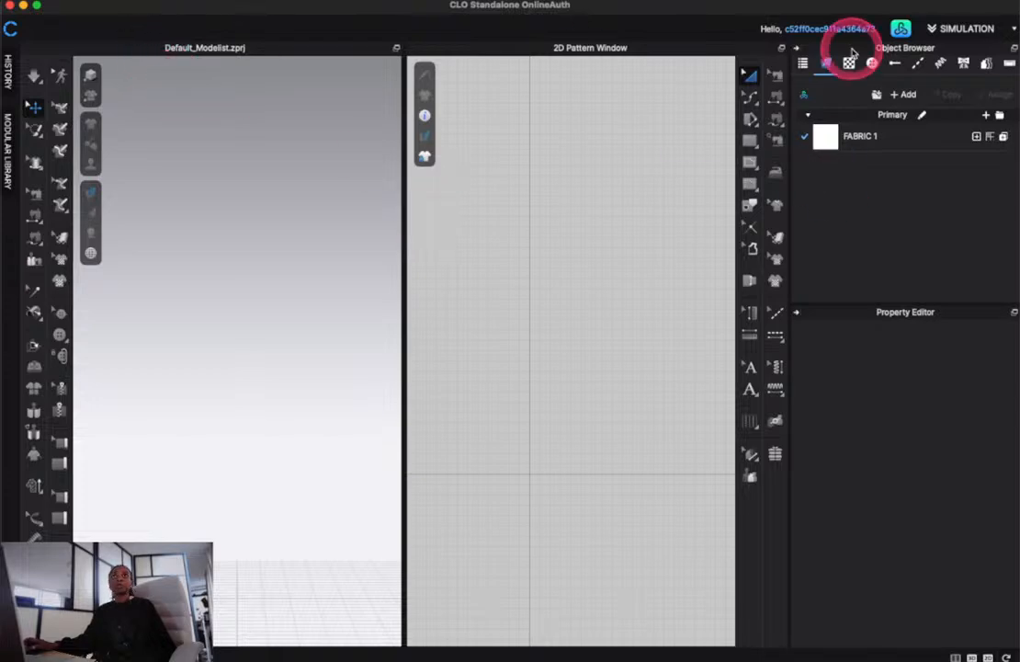
click(902, 29)
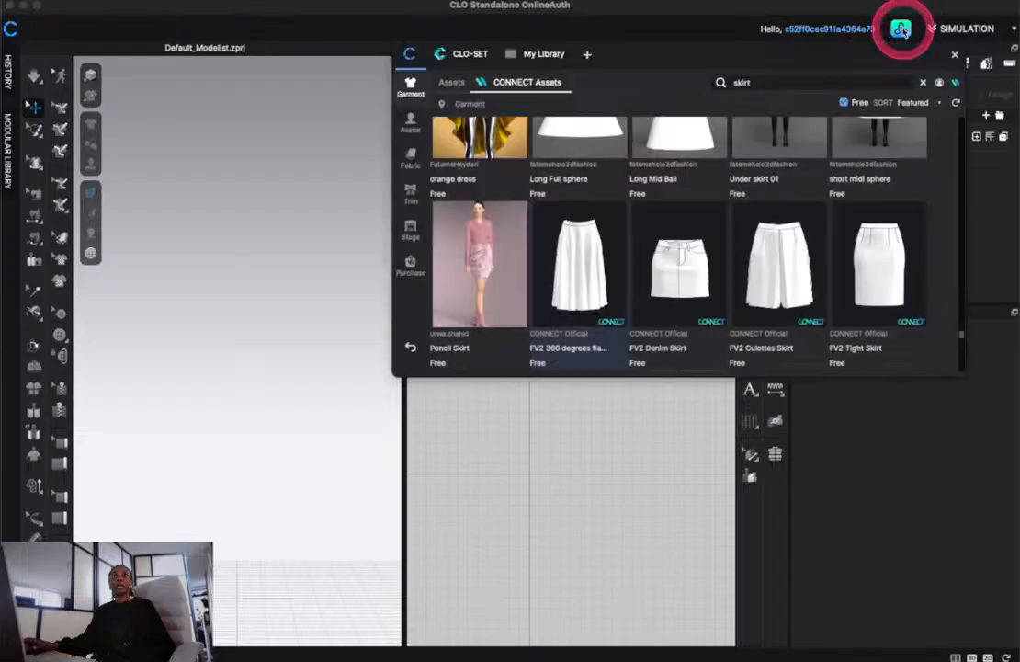
click(410, 129)
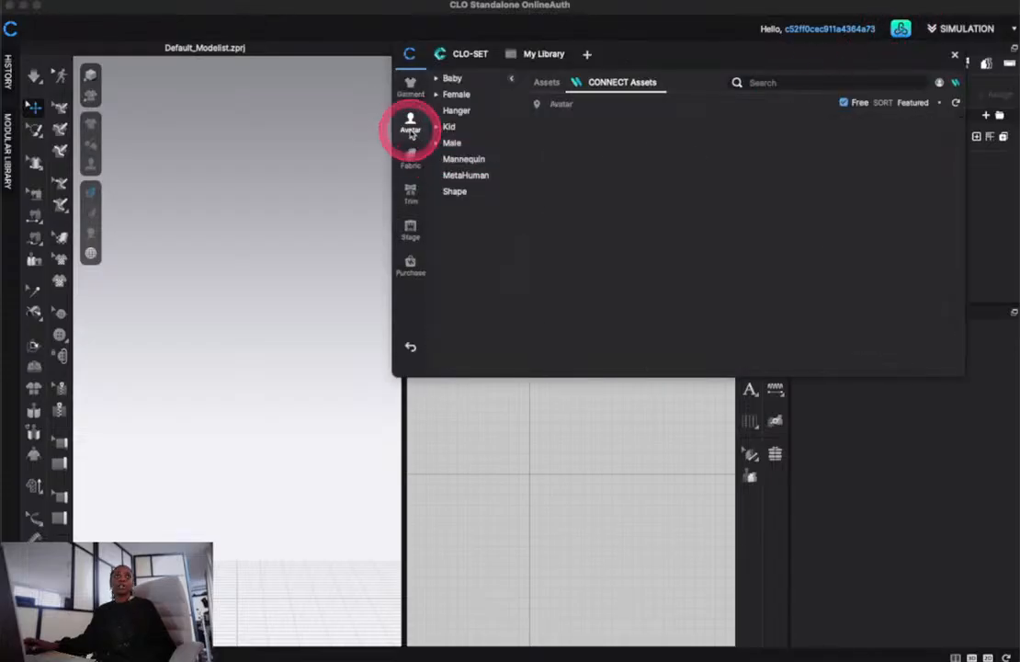
click(459, 96)
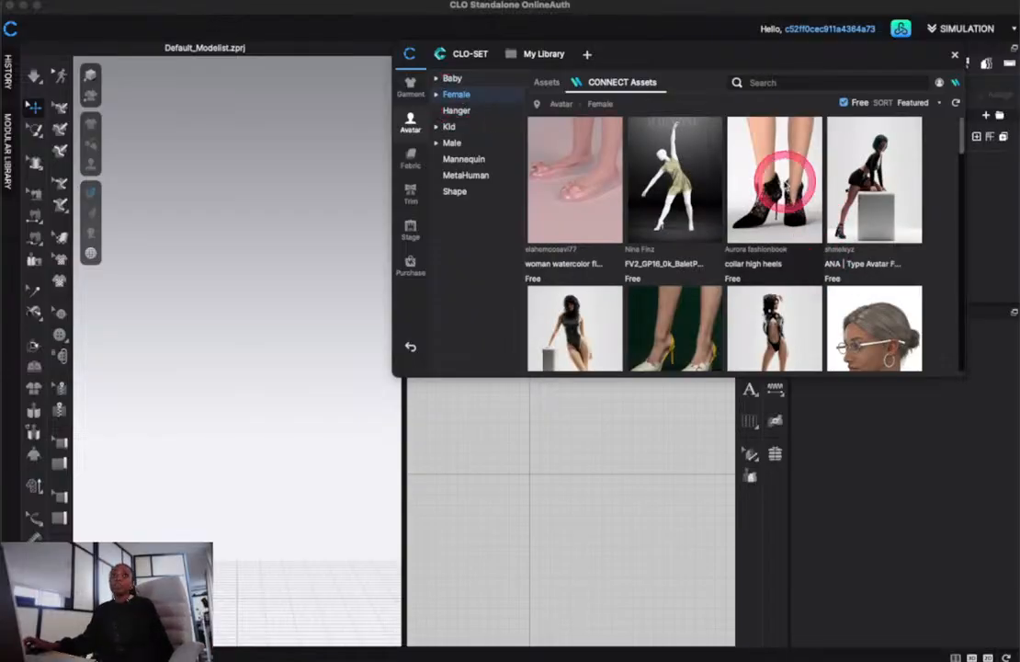
scroll(781, 179, down, 10)
scroll(800, 200, up, 10)
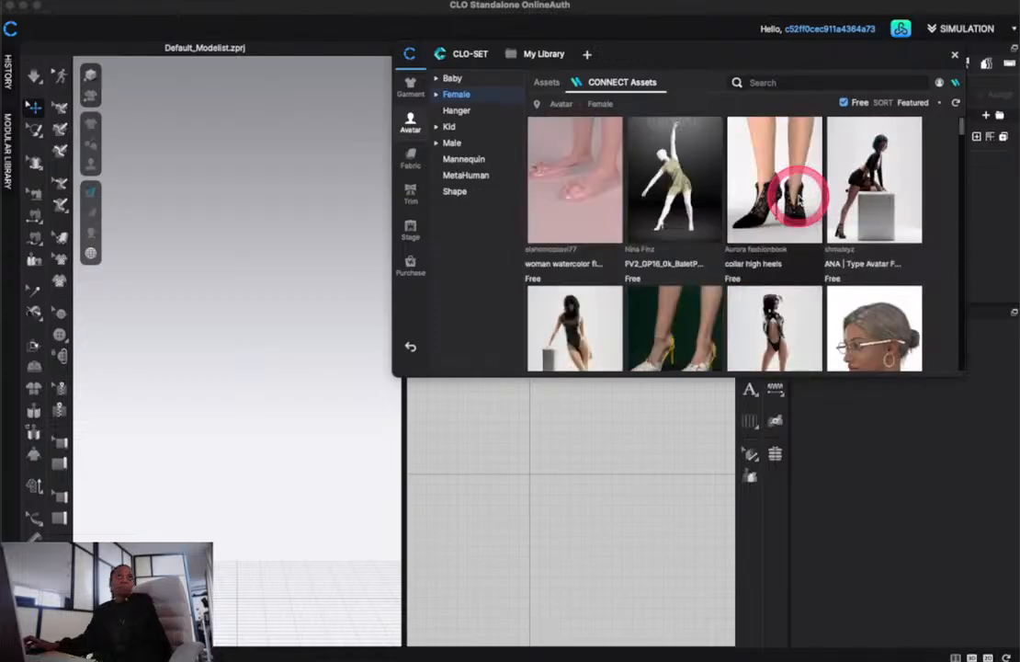
scroll(799, 199, down, 5)
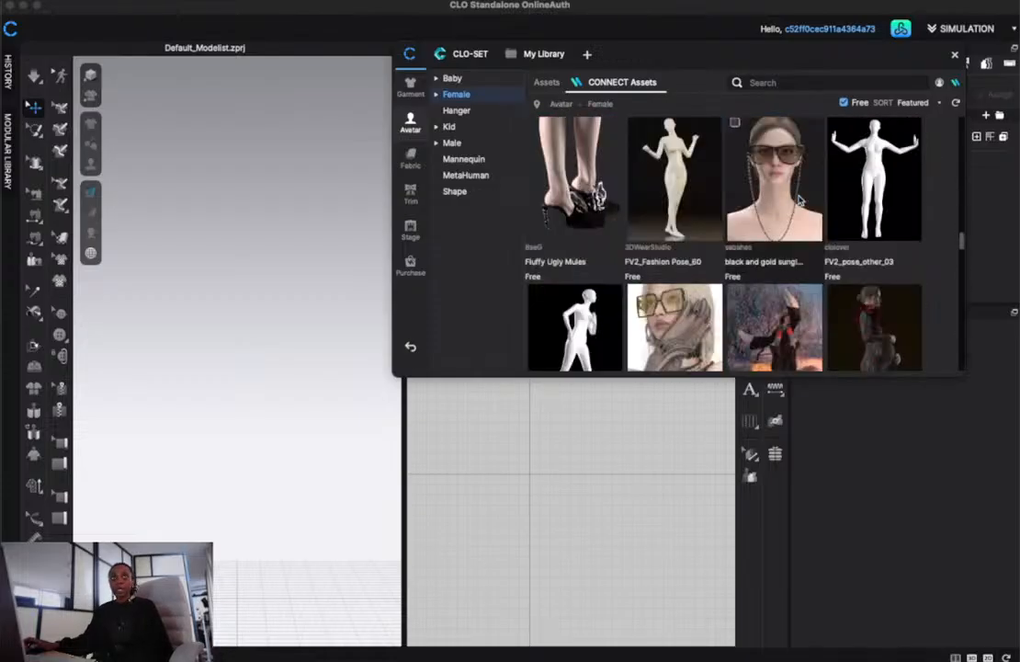
scroll(799, 200, down, 10)
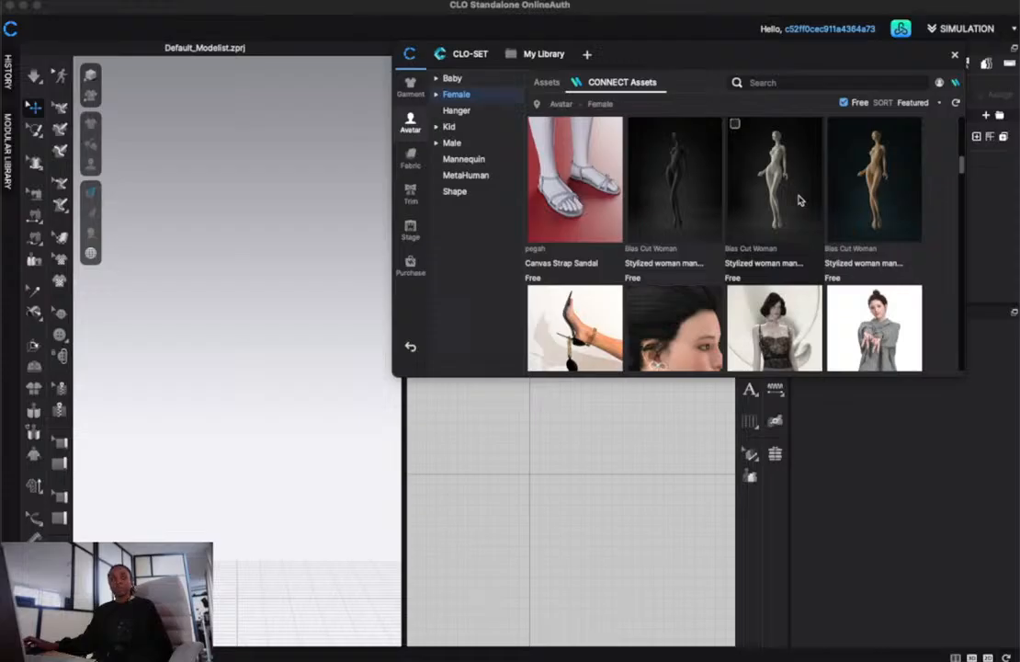
scroll(799, 200, up, 10)
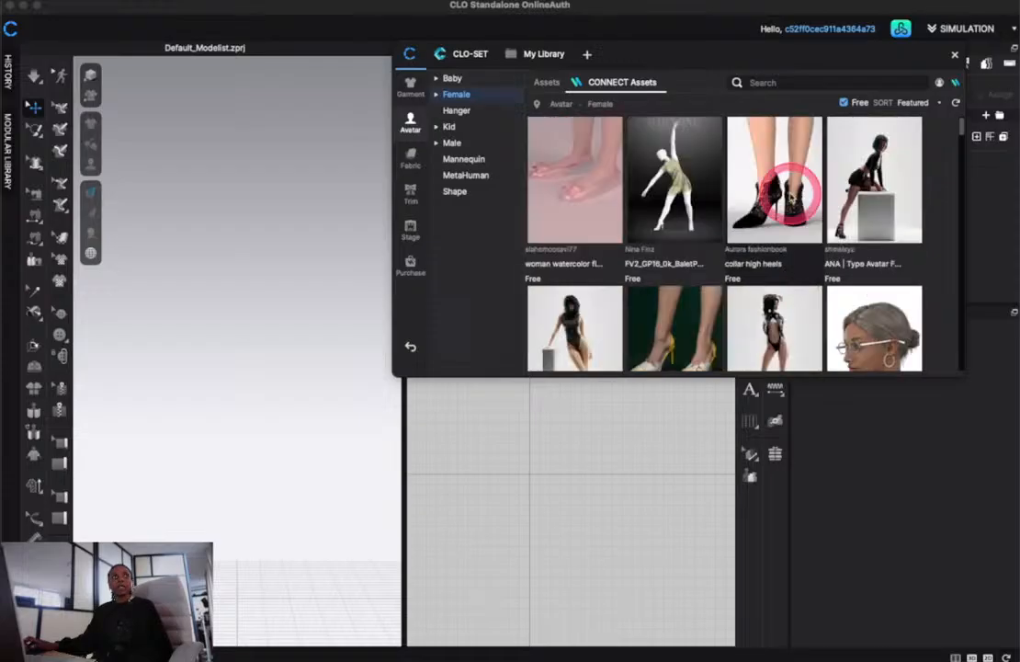
Load the female avatar FV2.1_Yuna.avt from CLO's own Assets and close the library
click(543, 83)
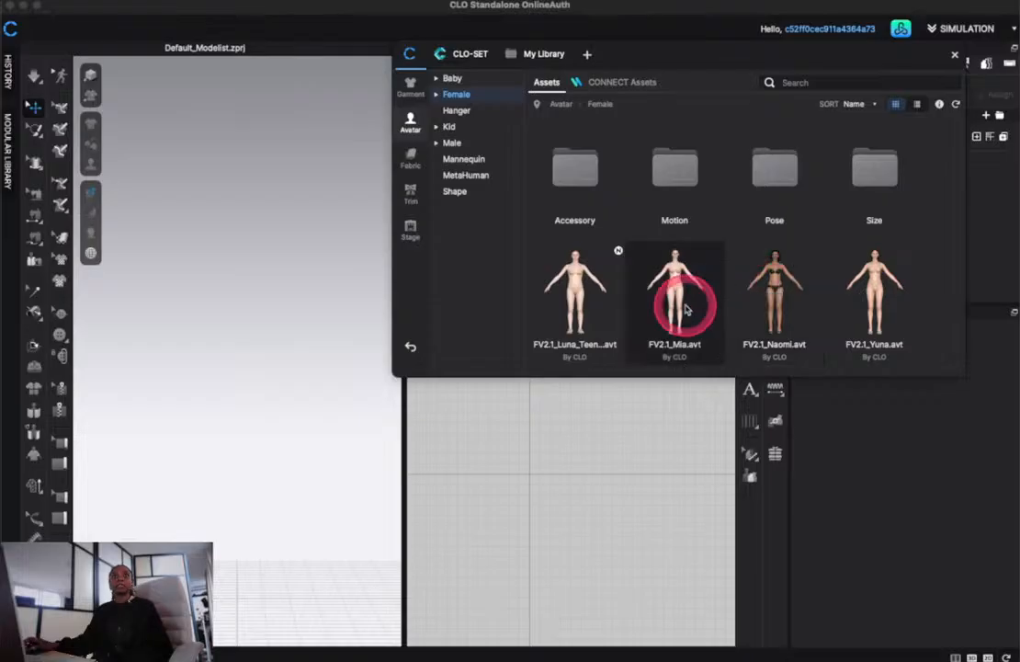
double_click(843, 289)
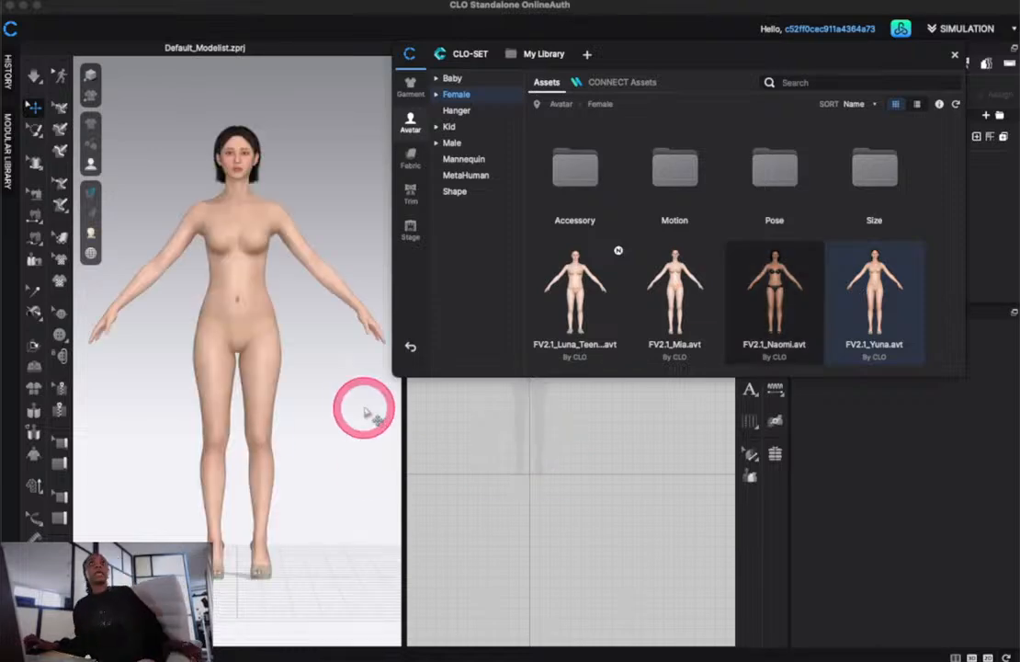
click(955, 59)
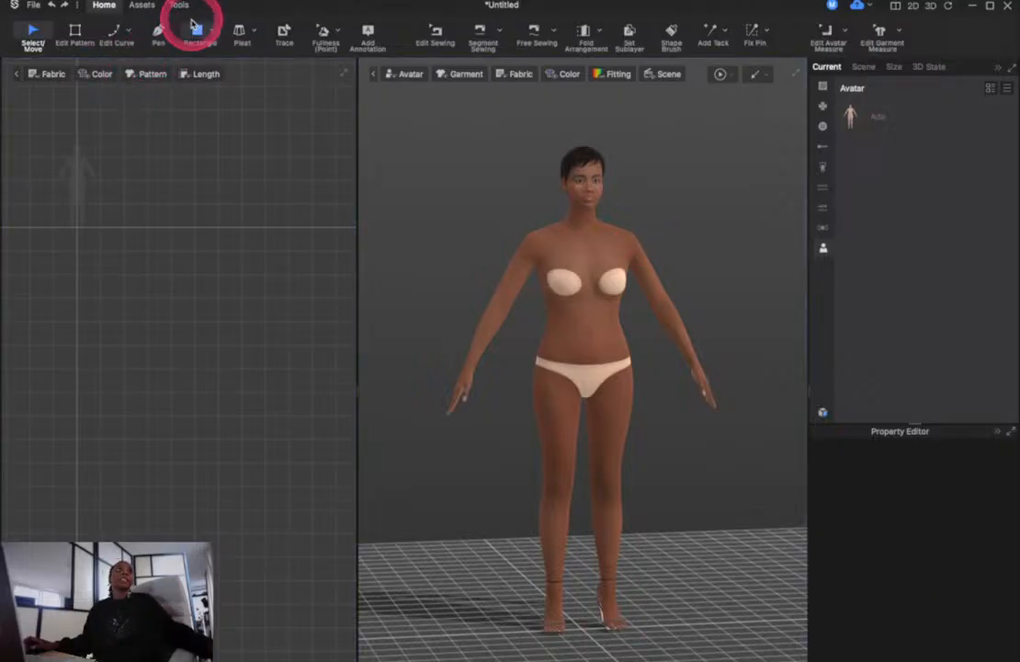
Switch back to Style3D and draw a rectangle pattern about 43 by 131 cm over the avatar silhouette, from shoulders to ankles
click(198, 33)
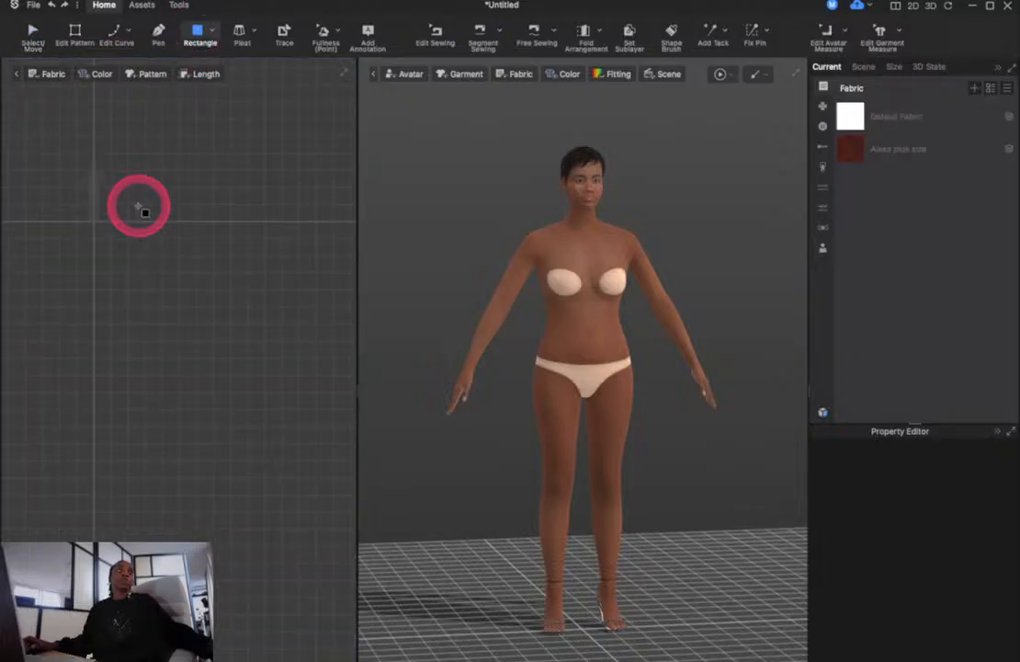
scroll(63, 145, up, 5)
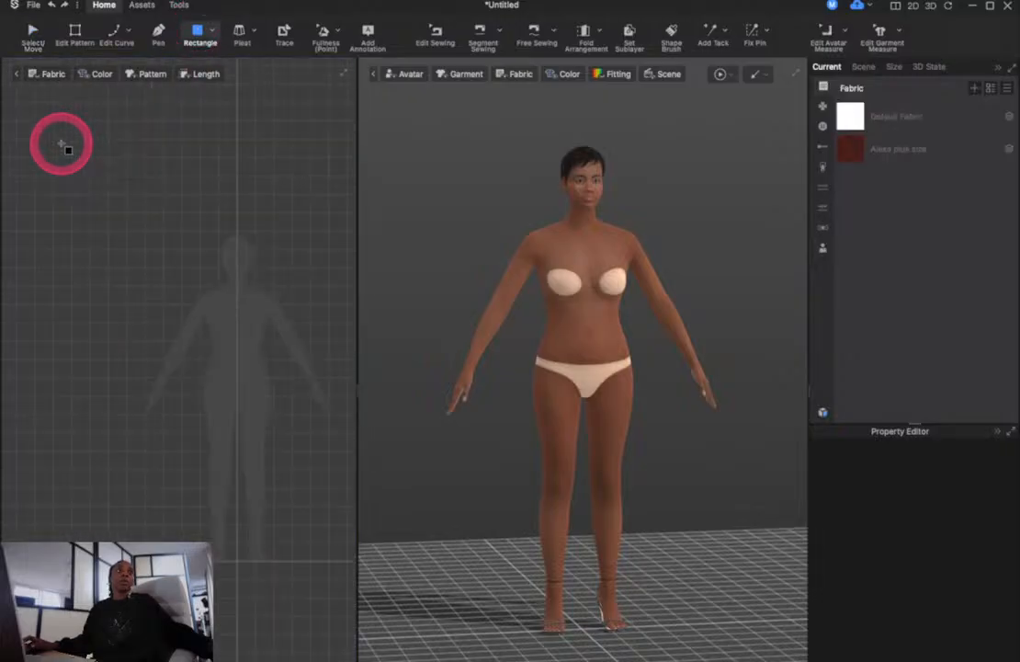
scroll(326, 367, up, 3)
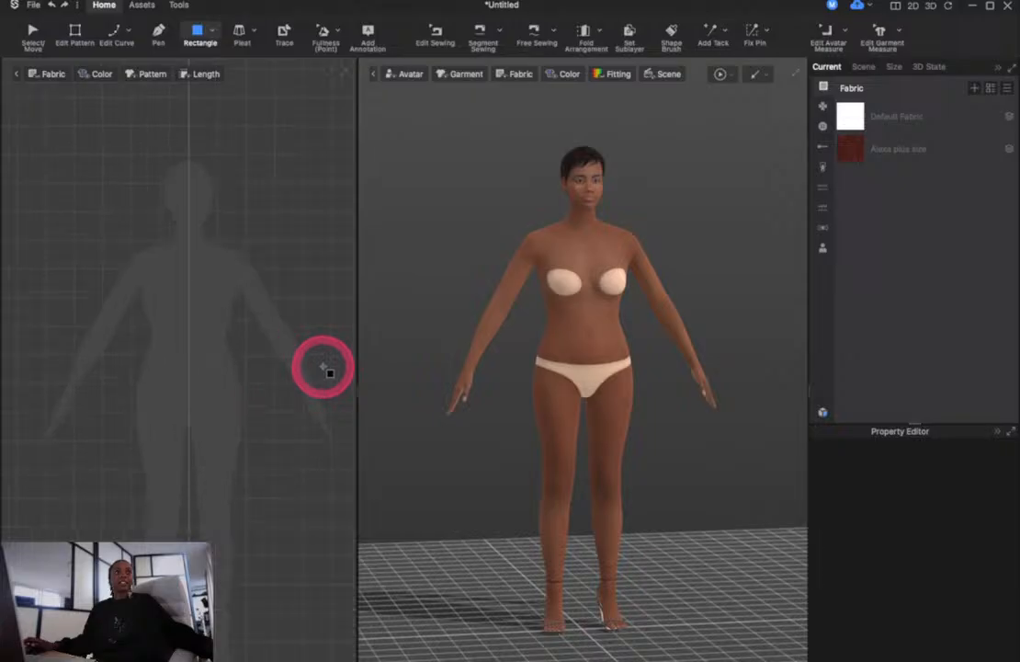
drag(131, 236, 255, 615)
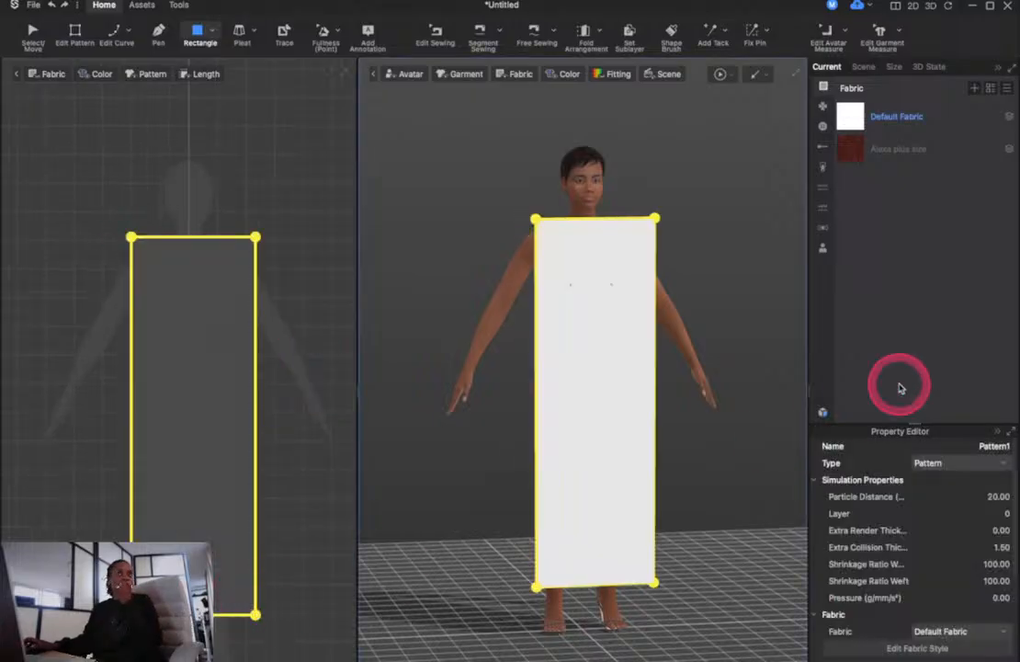
Duplicate the rectangle pattern beside the original in 2D and move the copy behind the avatar in 3D
right_drag(723, 418, 555, 405)
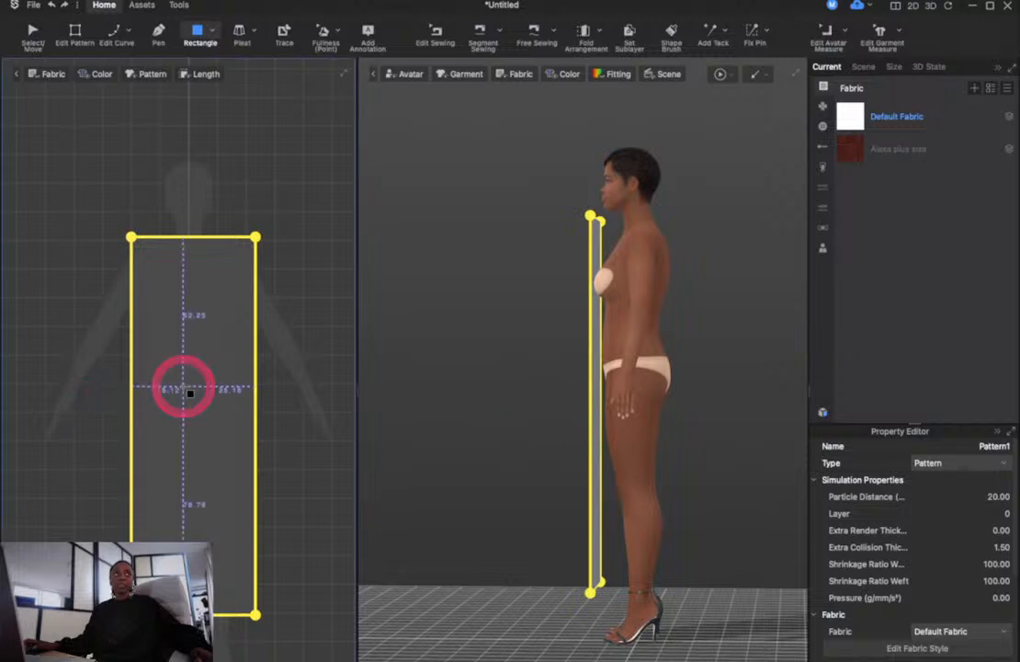
click(37, 31)
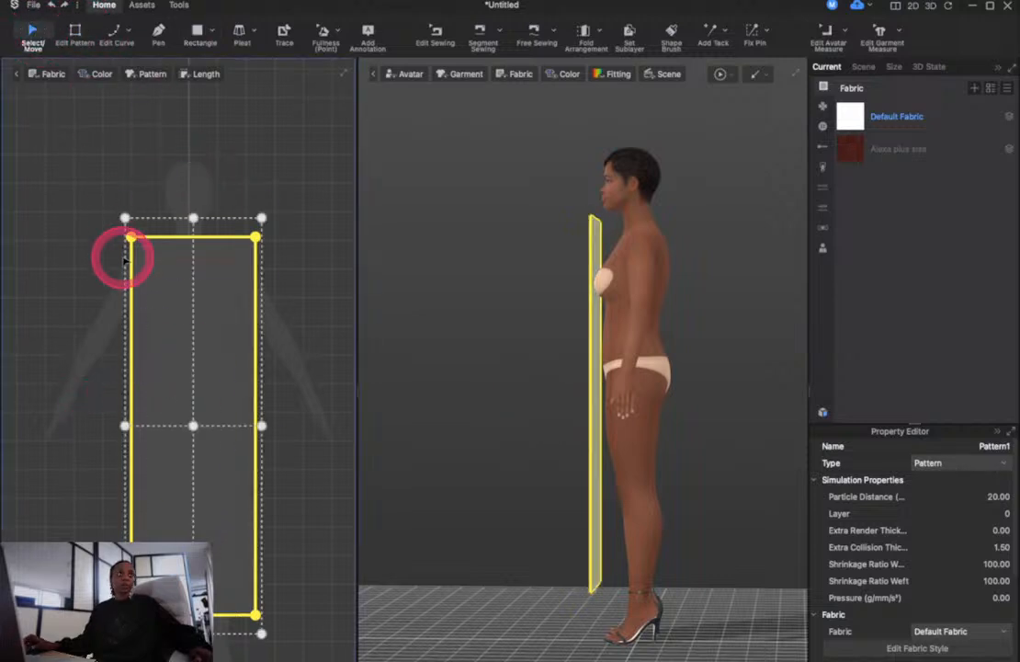
click(160, 298)
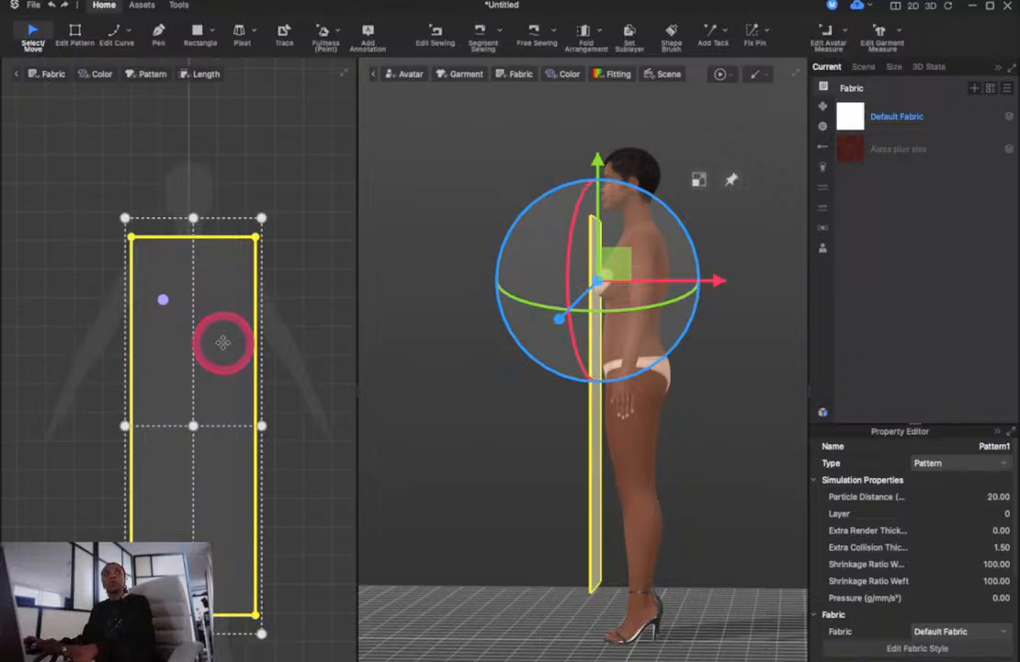
alt+drag(222, 342, 330, 424)
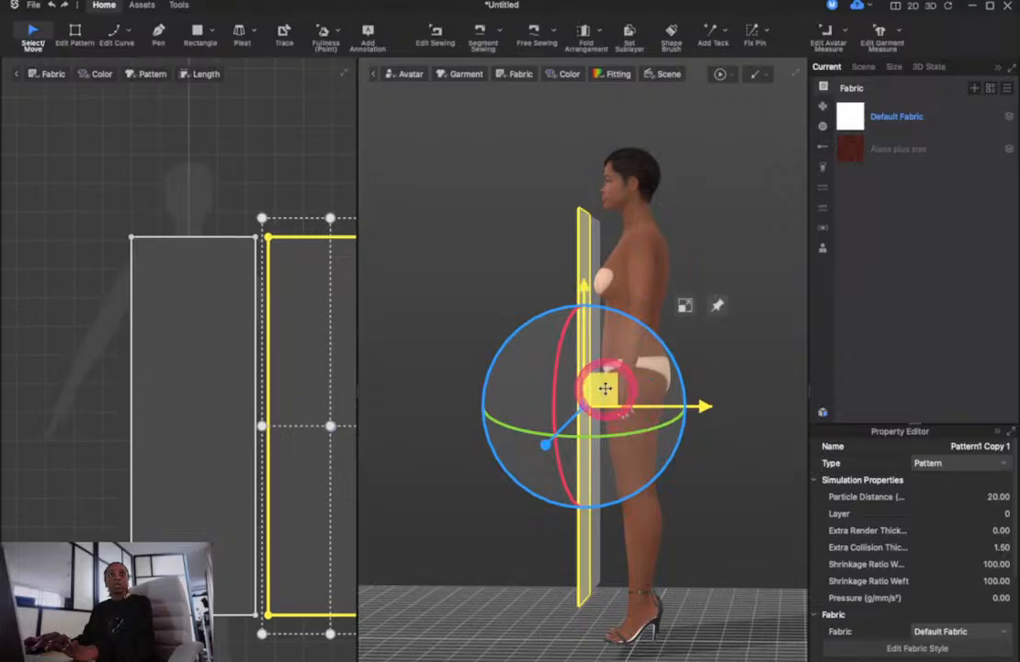
drag(606, 390, 720, 368)
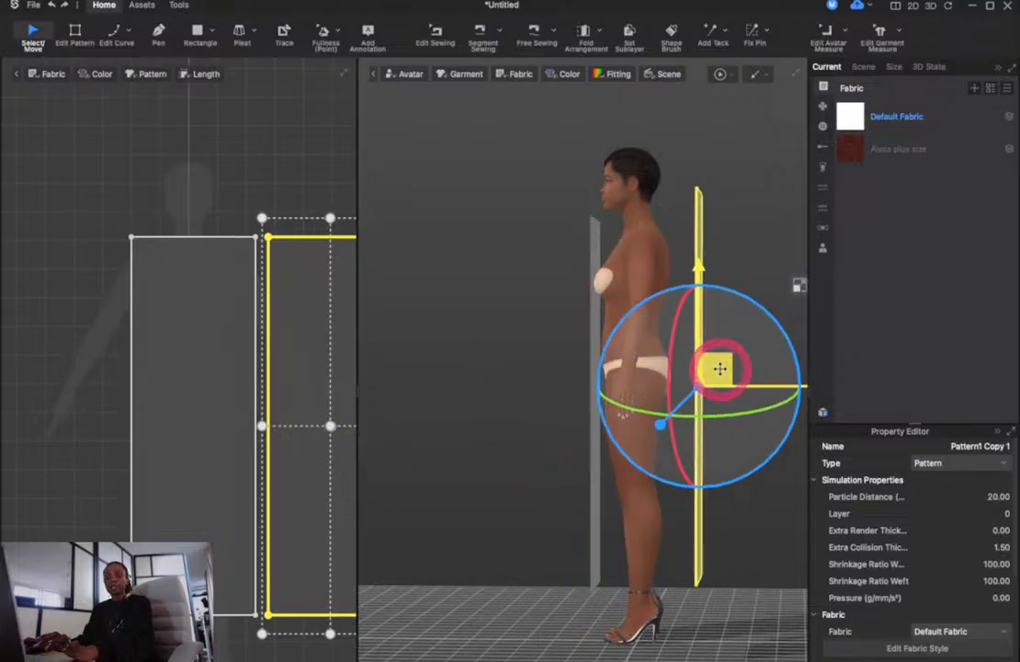
Shift the copied rectangle sideways in 3D so that it is centred behind the avatar's back
scroll(513, 258, down, 1)
scroll(513, 259, down, 1)
click(513, 258)
right_drag(514, 258, 379, 289)
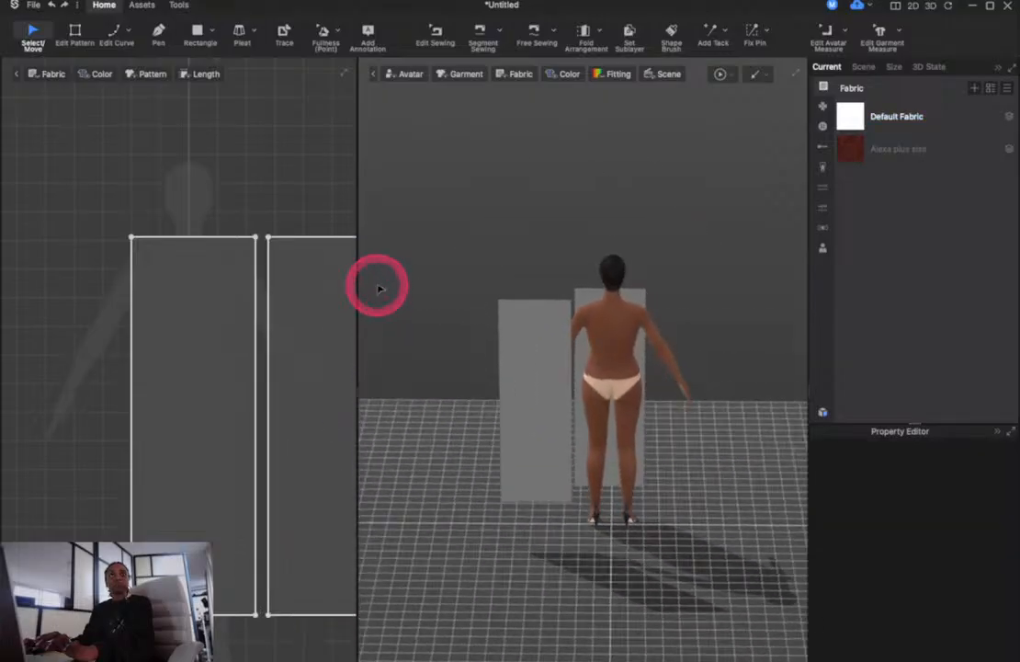
click(551, 396)
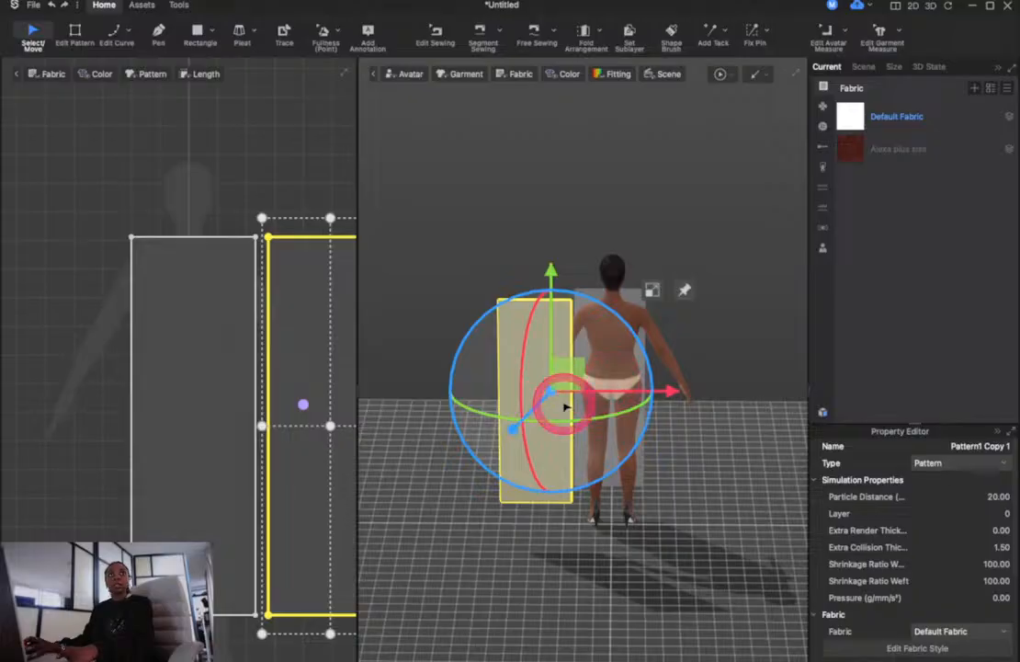
drag(561, 375, 636, 371)
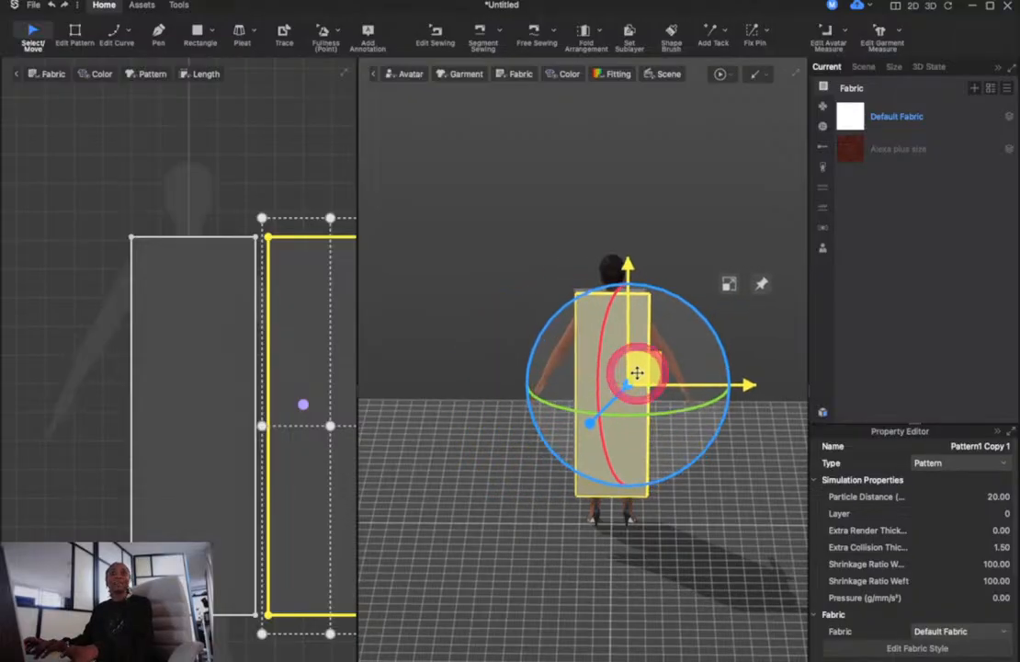
Flip the orientation of the back pattern in 3D so that its outer face points away from the avatar
click(521, 477)
right_drag(523, 479, 516, 437)
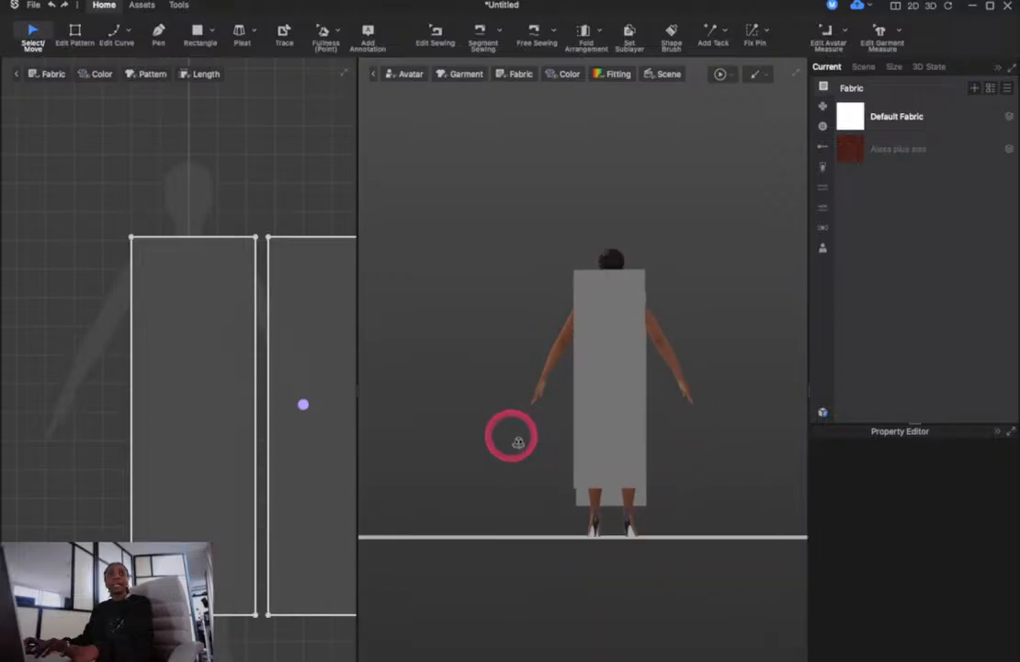
right_click(610, 364)
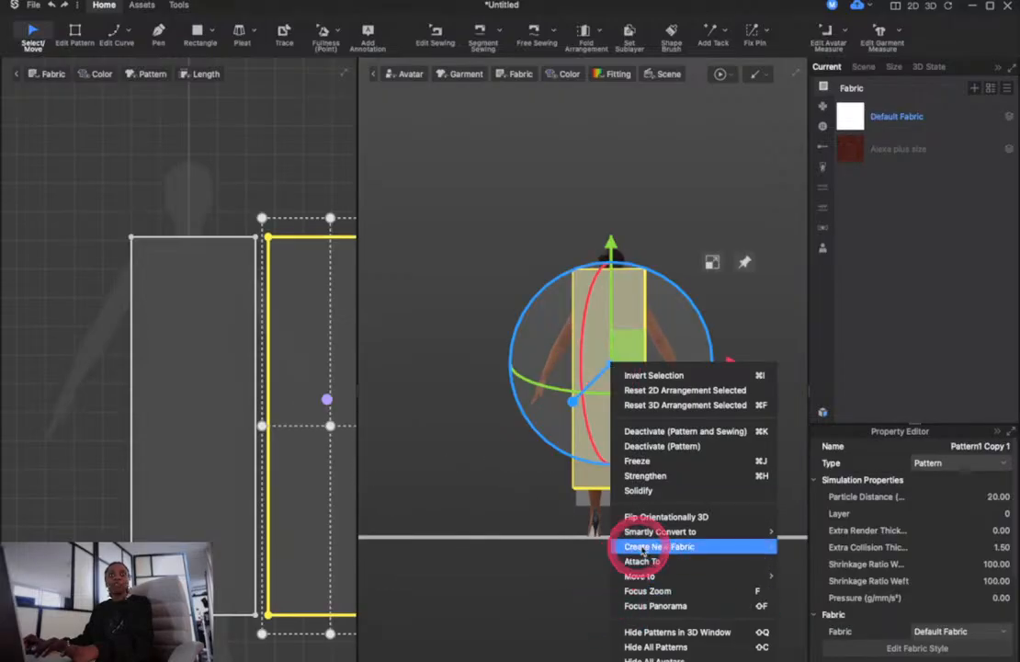
mouse_move(697, 536)
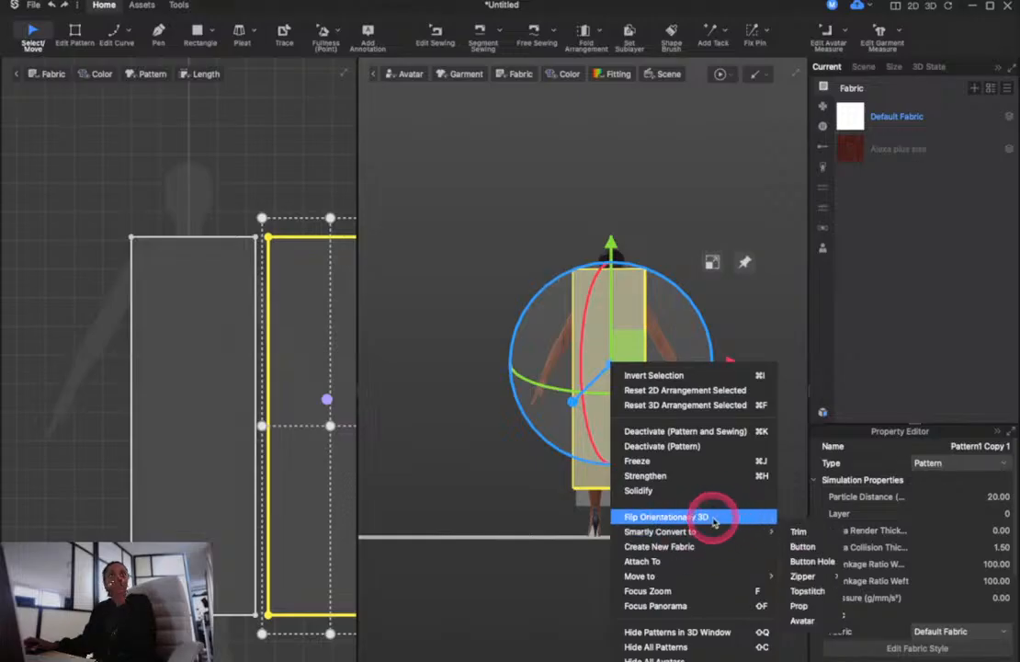
click(715, 518)
click(511, 288)
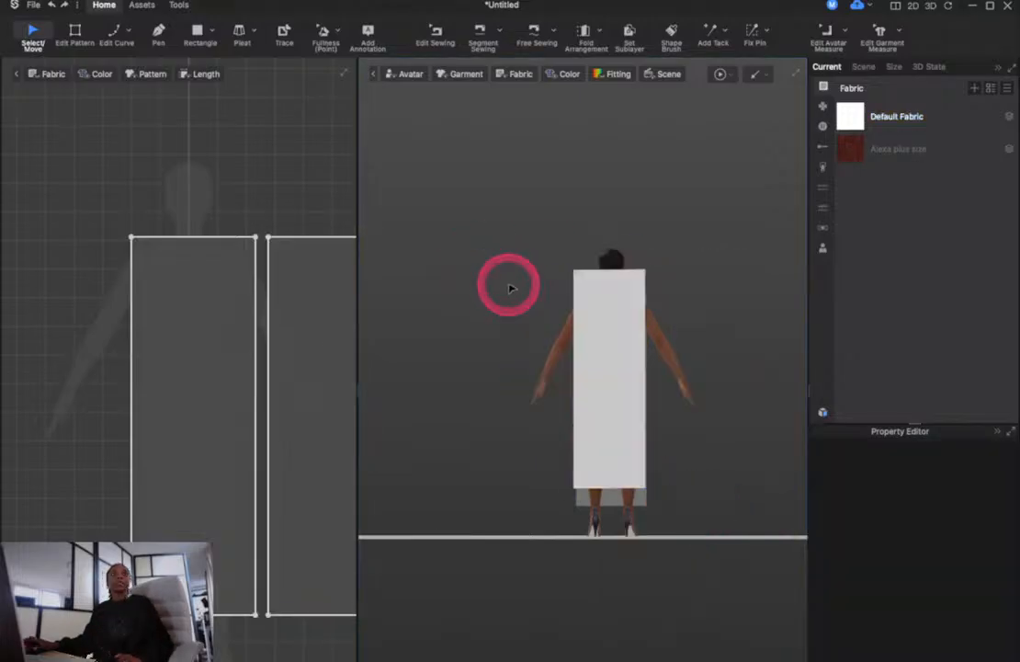
Lower the back pattern in 3D so that it sits level with the front pattern
click(608, 327)
click(478, 363)
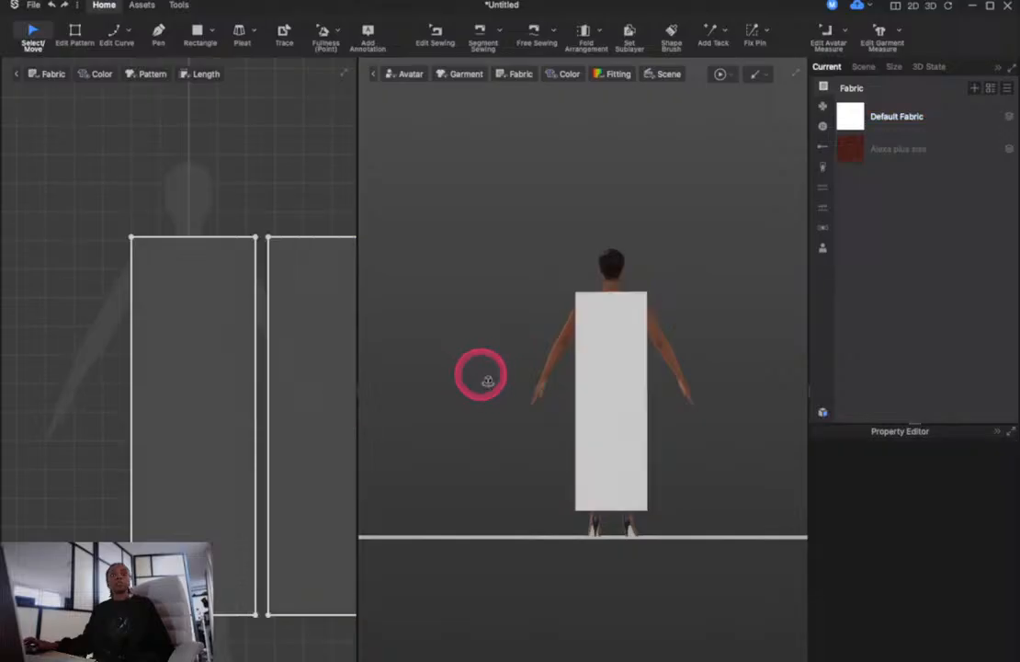
right_drag(488, 380, 713, 385)
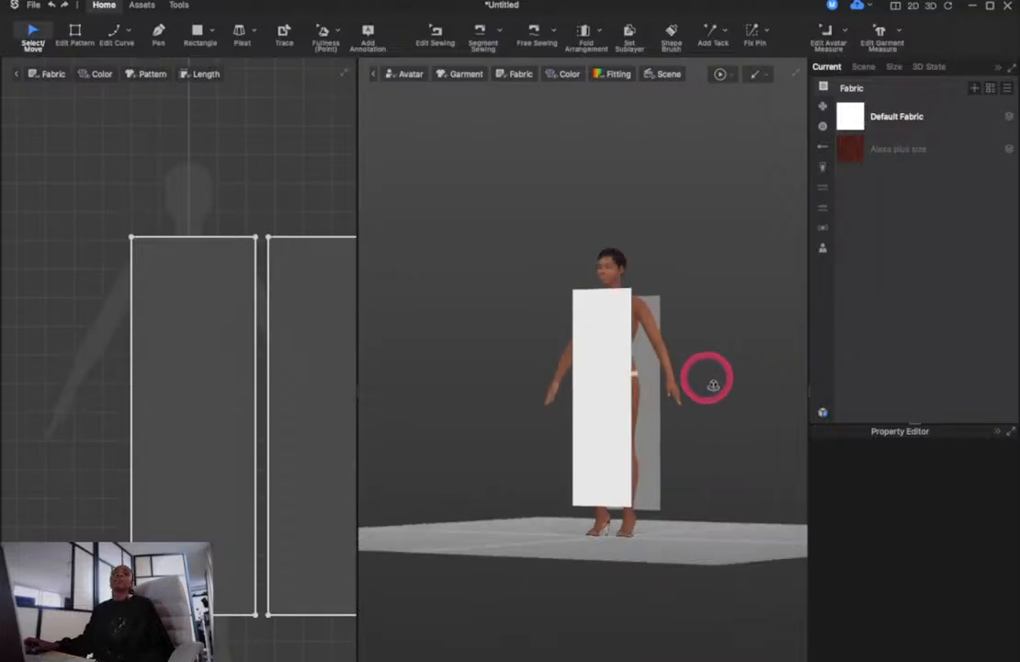
scroll(585, 296, up, 2)
scroll(586, 296, down, 2)
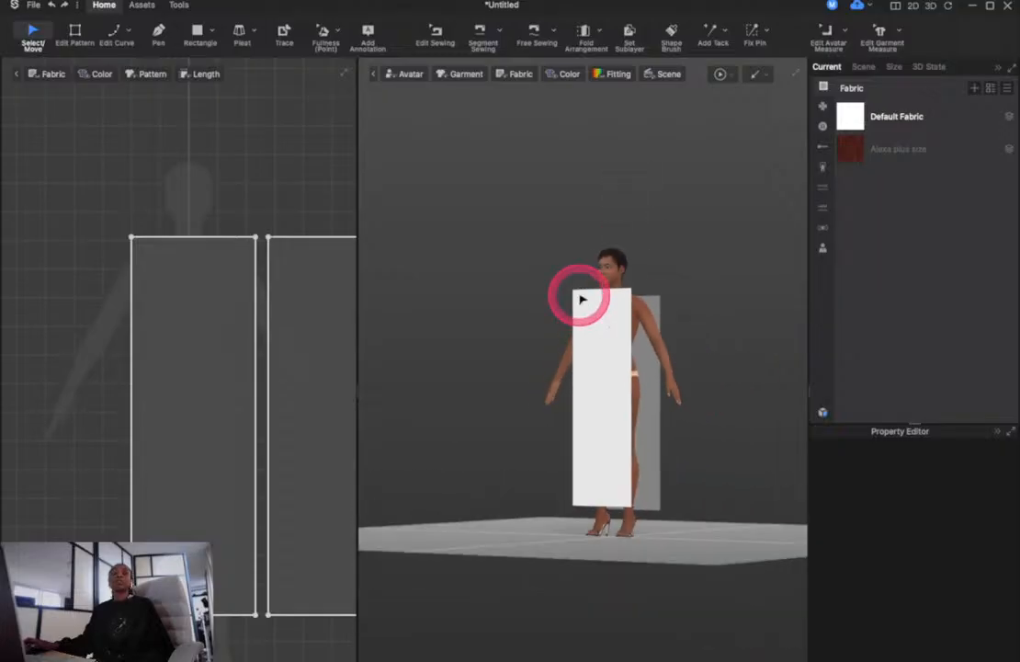
Move the front pattern in 3D closer to the avatar and centre it over the body
click(585, 299)
right_drag(579, 295, 632, 326)
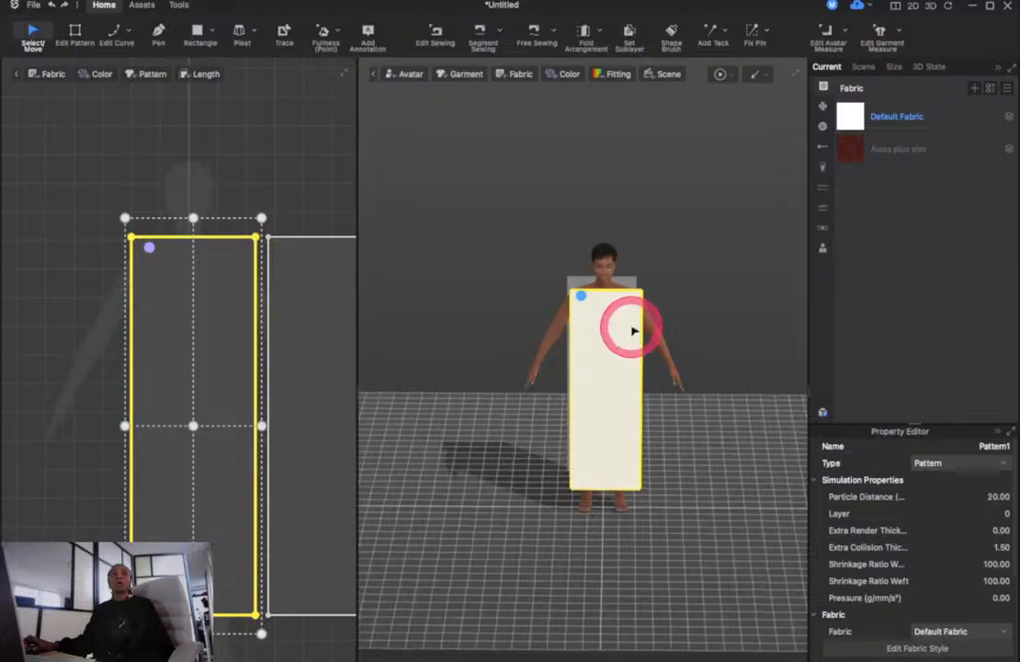
mouse_move(581, 293)
mouse_down()
mouse_move(573, 284)
mouse_move(596, 286)
mouse_up()
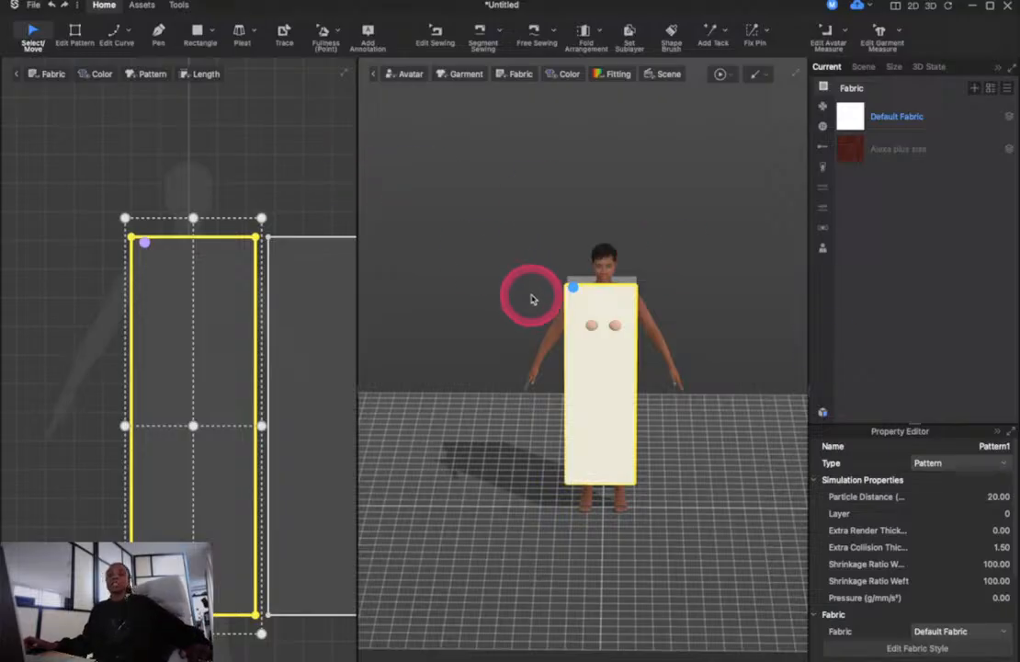
scroll(600, 367, up, 5)
scroll(601, 364, down, 3)
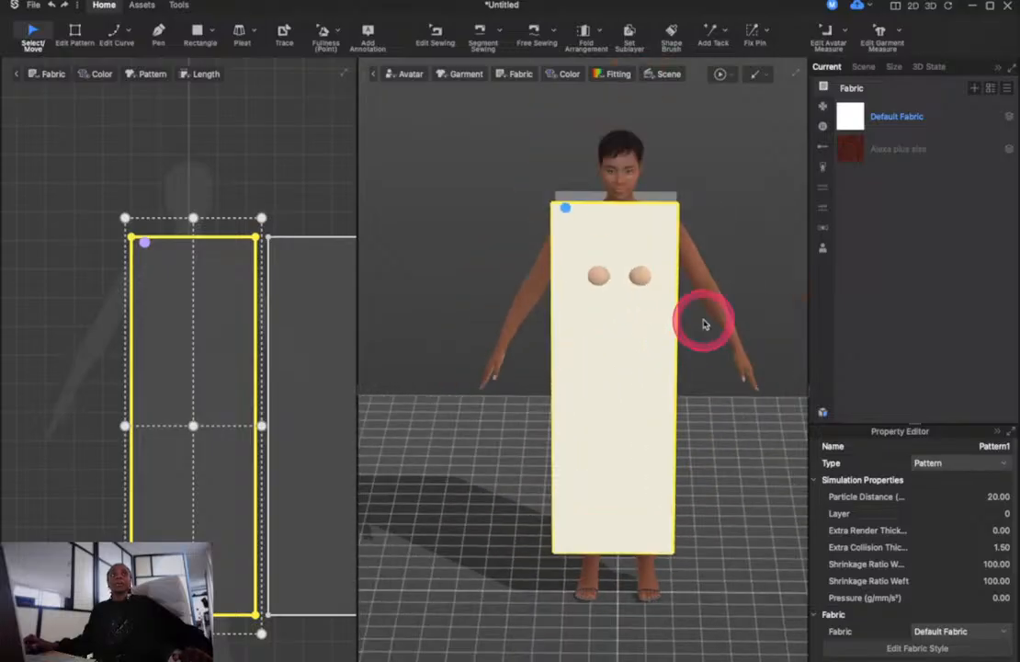
click(744, 228)
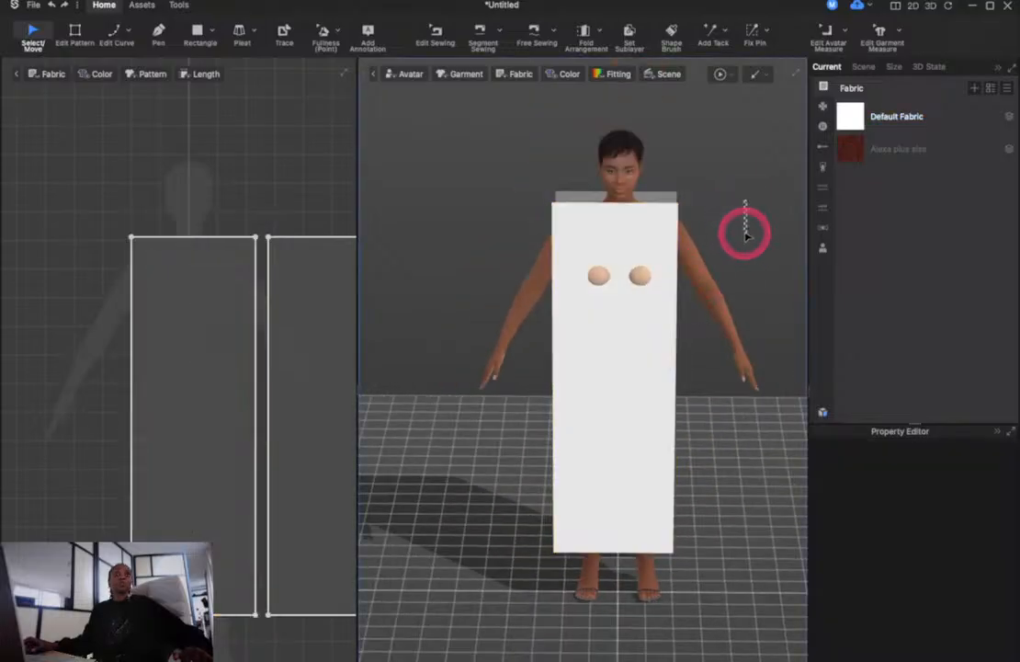
click(498, 30)
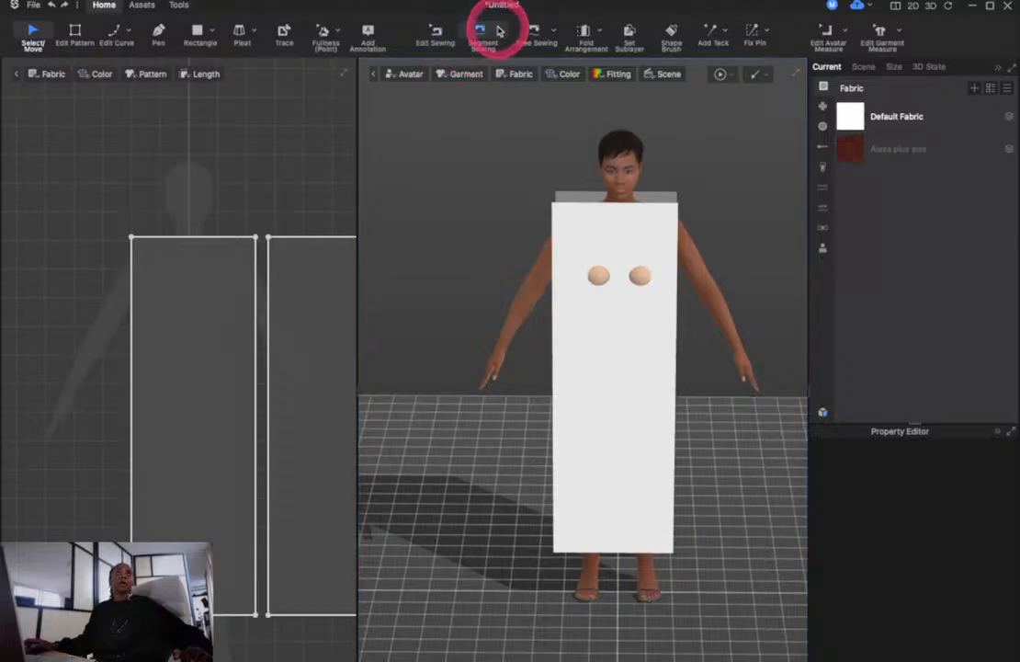
click(500, 32)
click(501, 50)
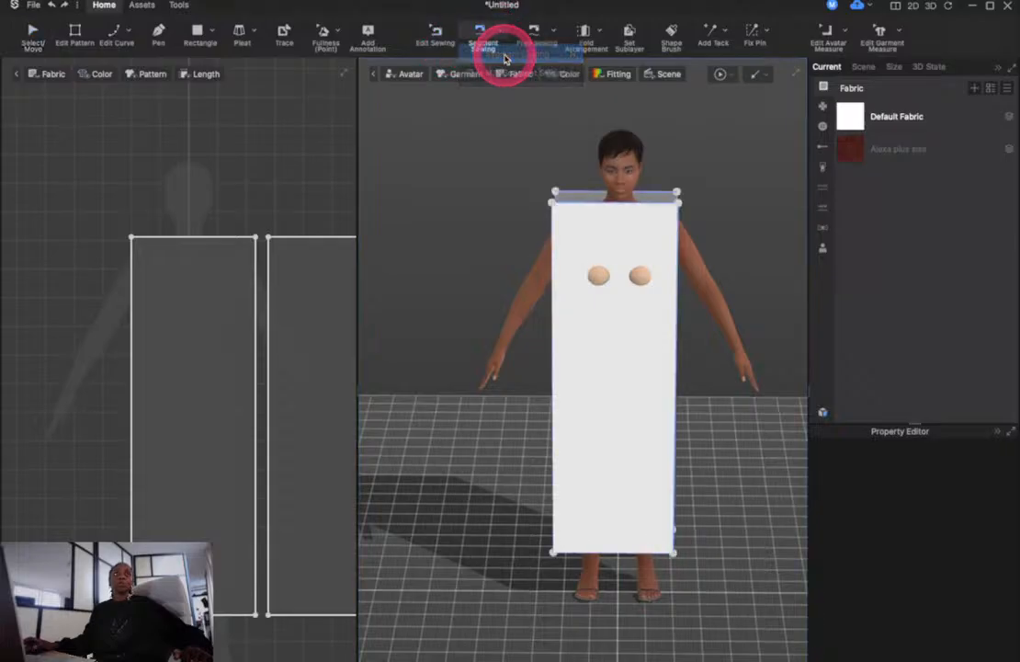
click(605, 188)
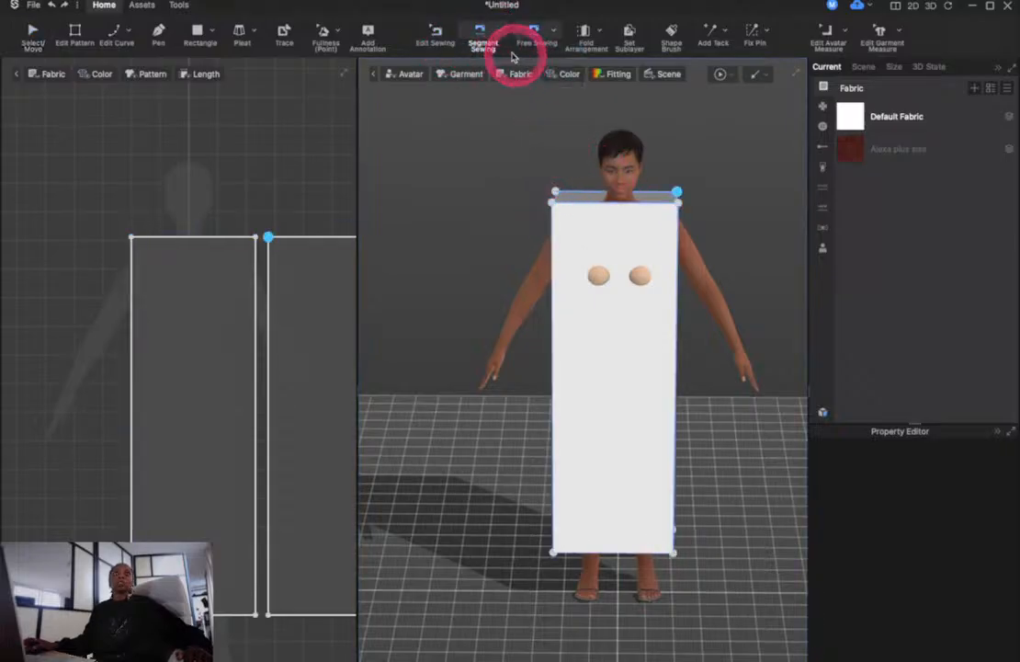
Free-sew both shoulders, joining about 13 cm of the front and back top edges inward from each outer corner
click(553, 35)
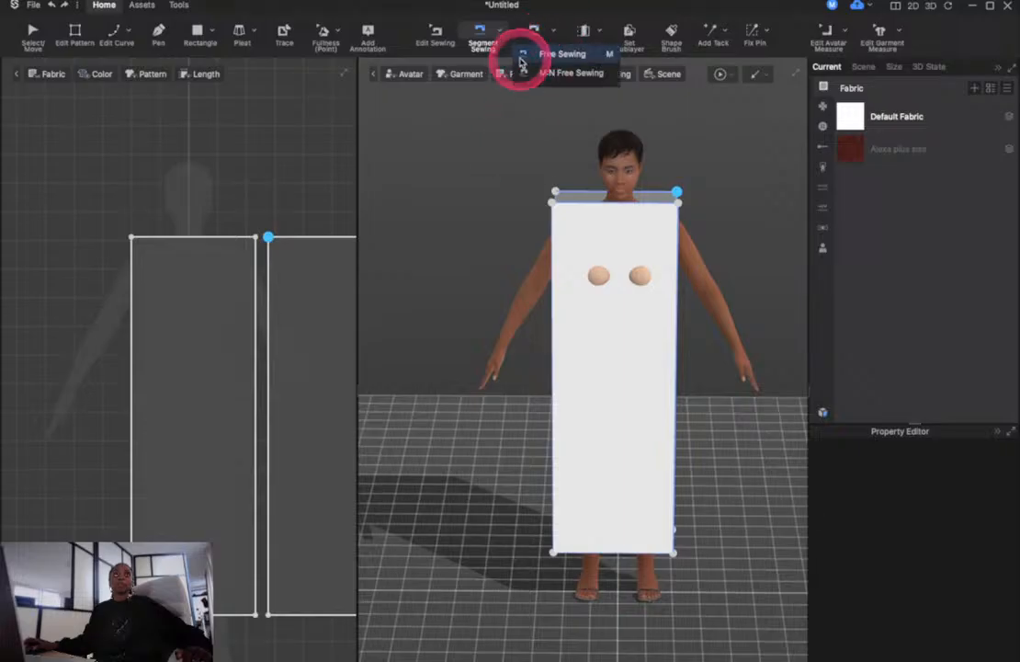
click(551, 53)
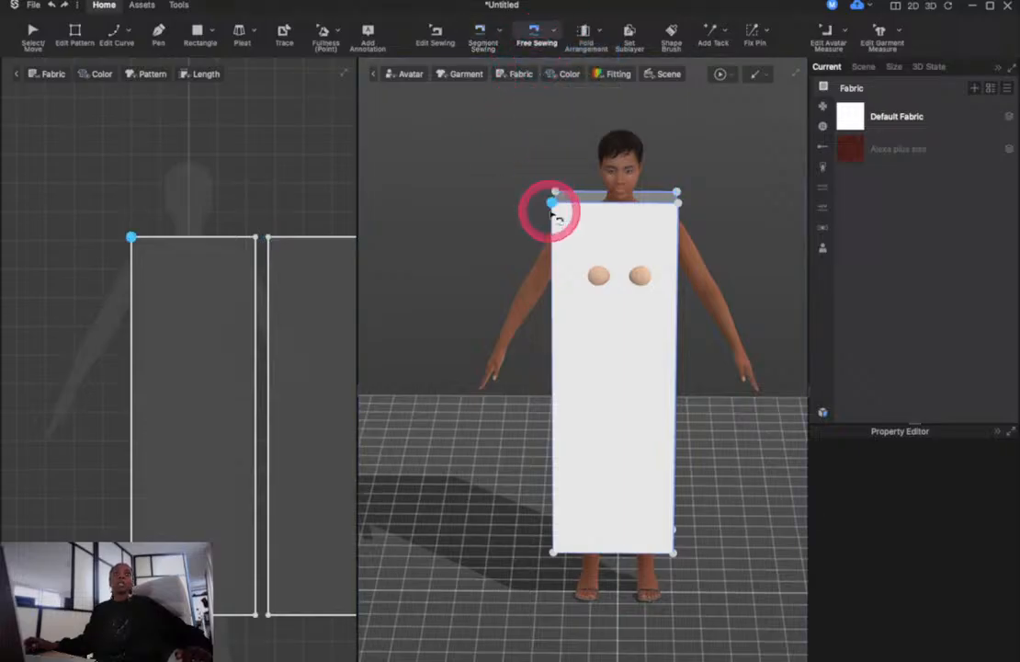
drag(553, 207, 589, 210)
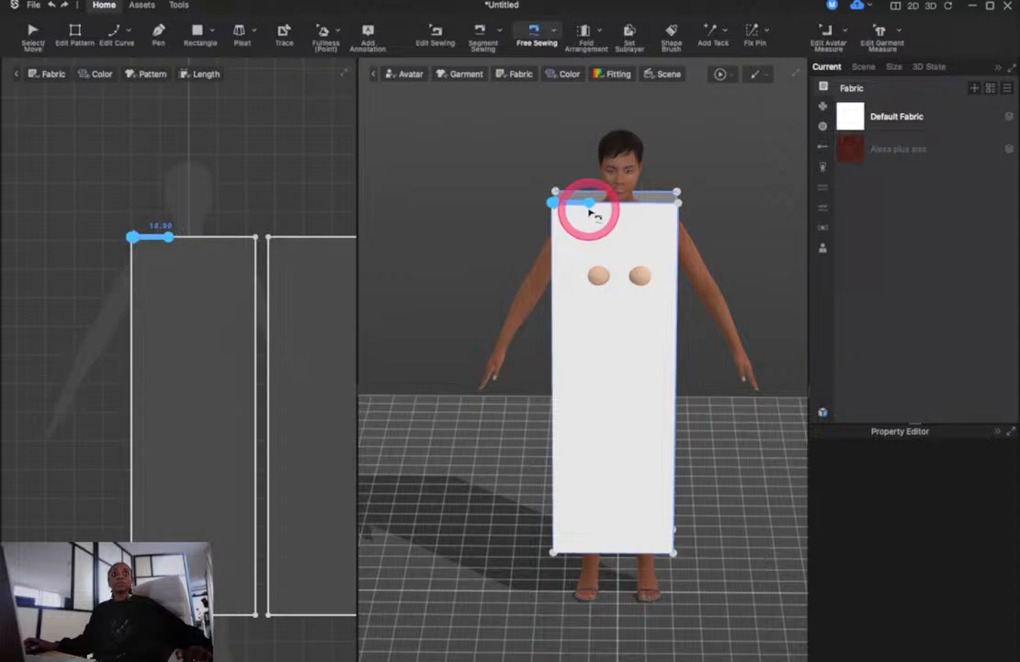
click(679, 208)
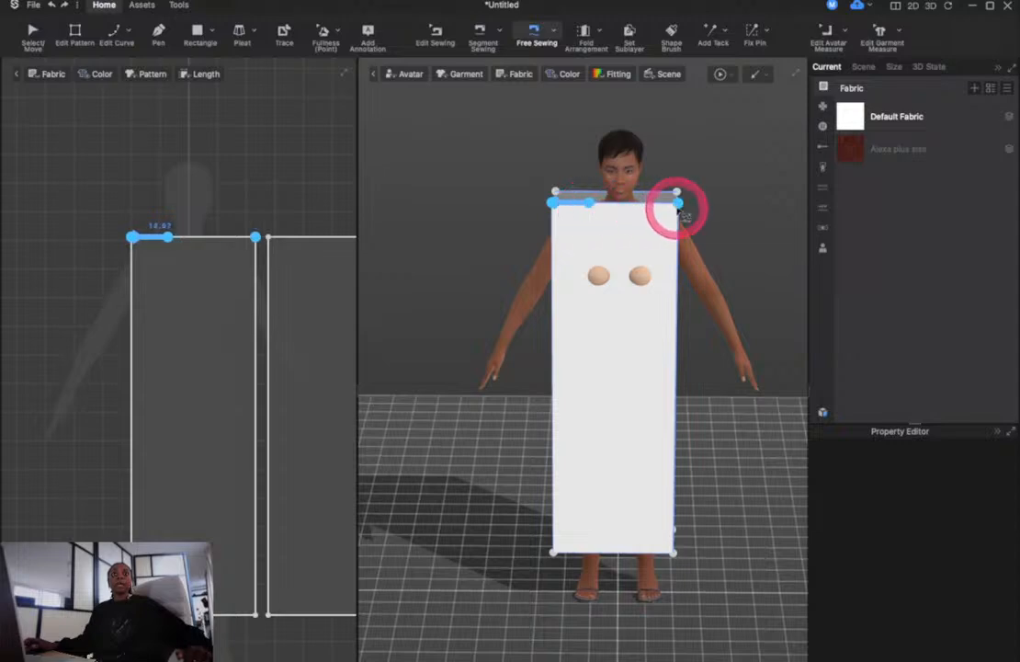
click(557, 192)
click(595, 193)
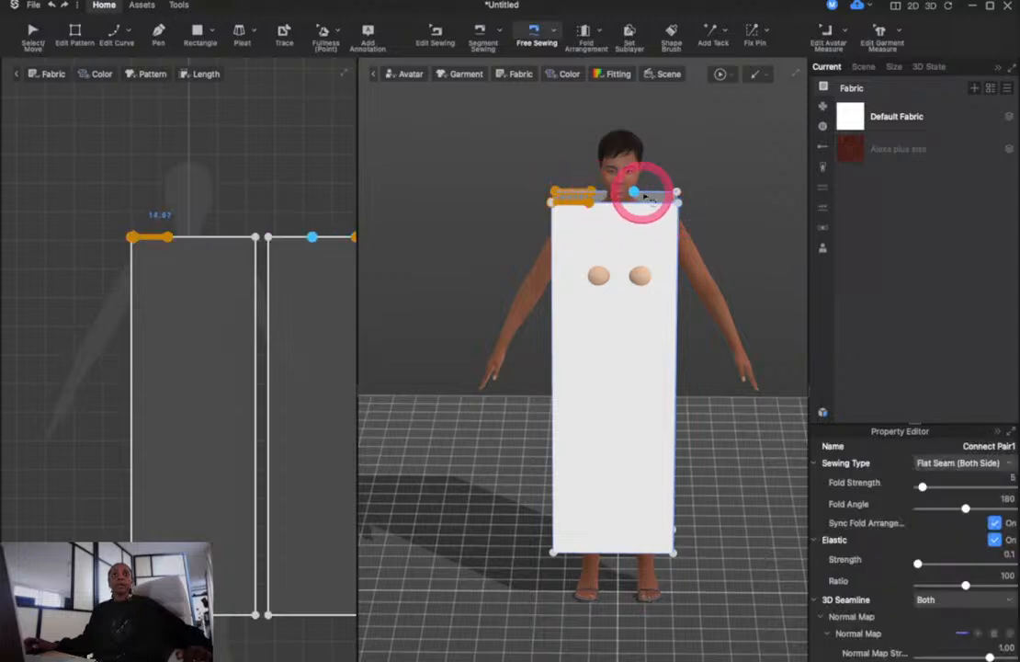
click(676, 192)
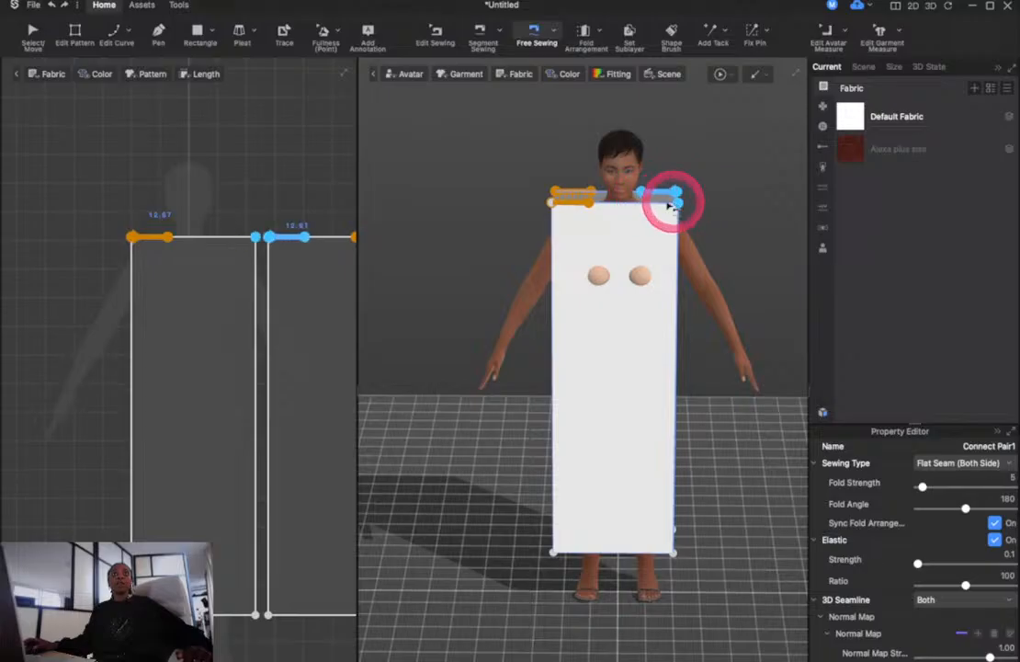
click(641, 197)
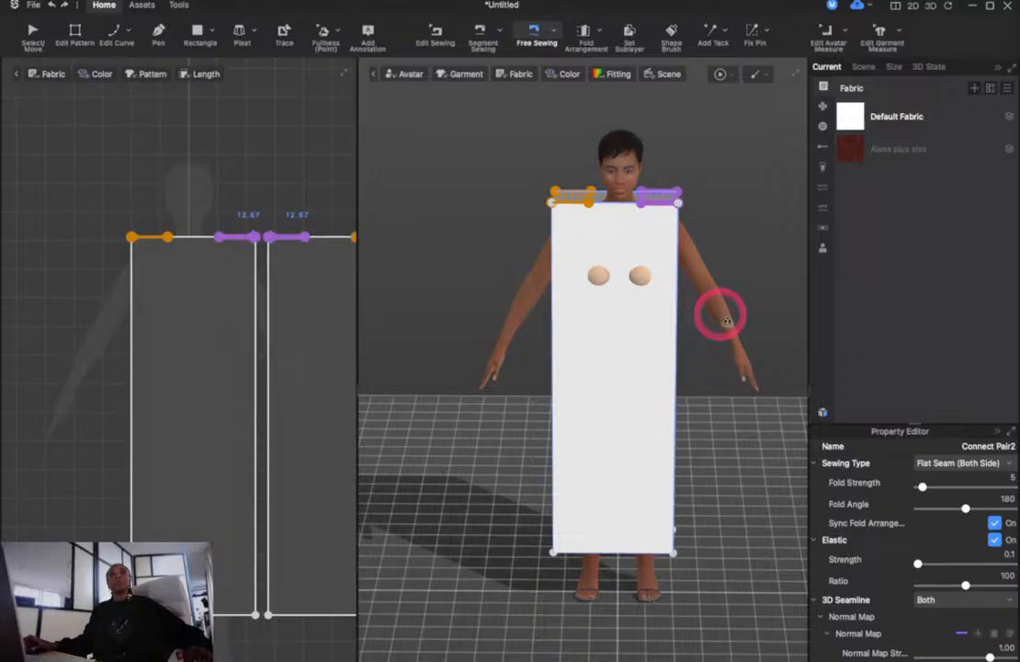
Free-sew the front and back edges on the avatar's left side from hem to underarm, about 102 cm long
right_drag(726, 320, 605, 288)
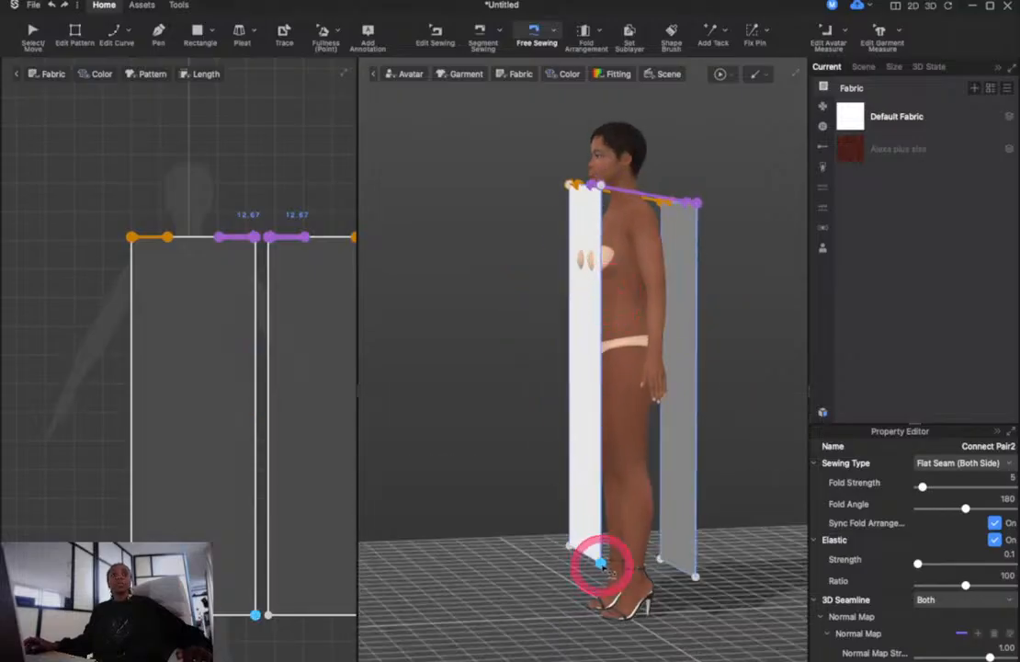
click(601, 562)
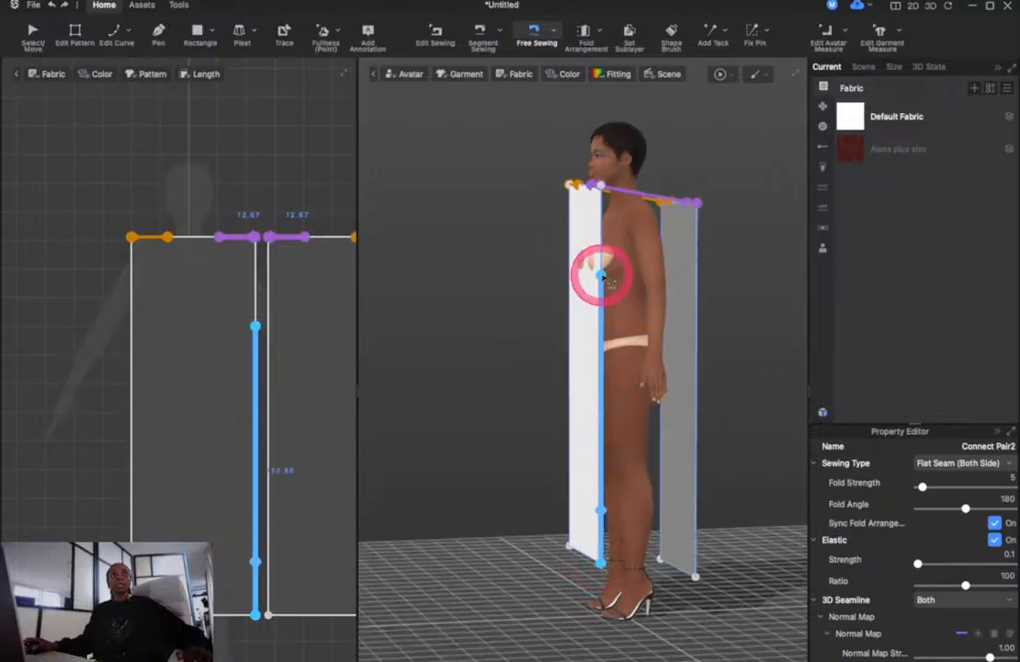
click(601, 274)
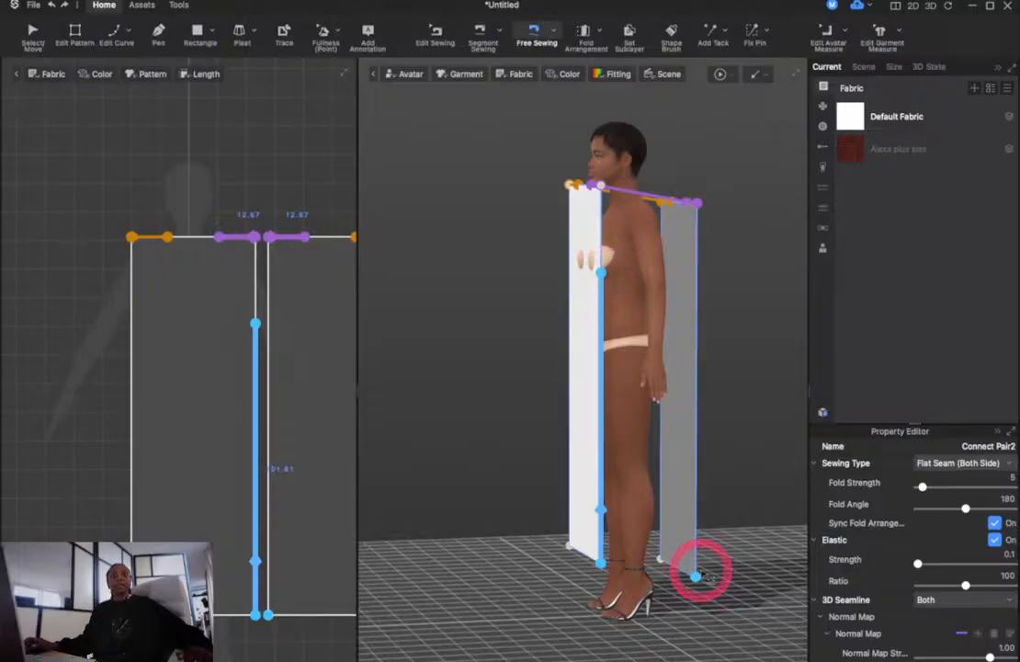
click(695, 576)
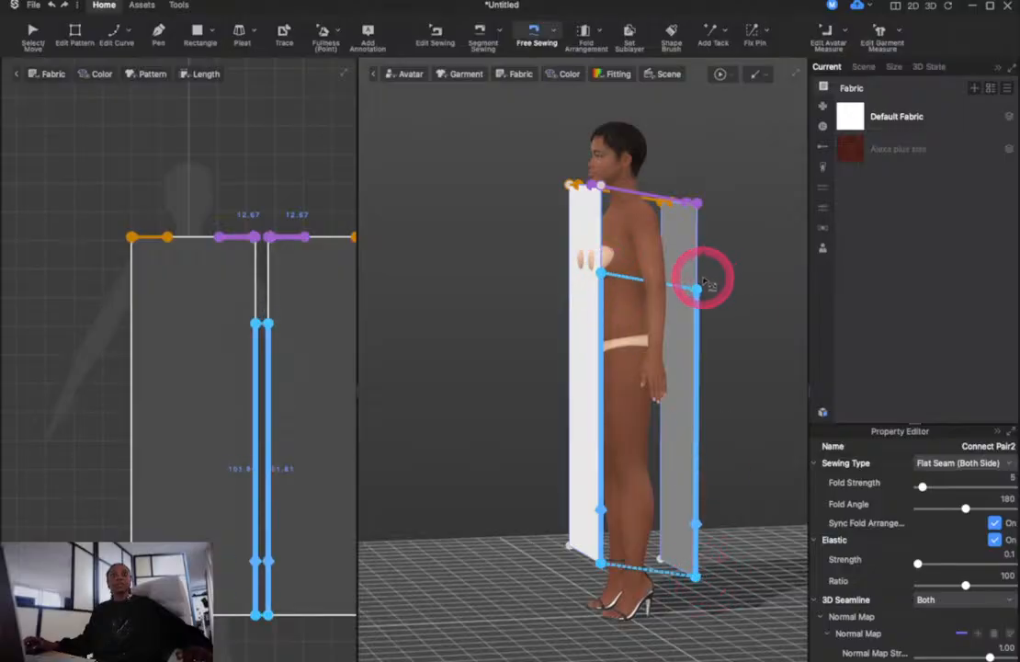
click(703, 280)
Free-sew the front and back edges on the avatar's right side from hem to underarm, about 105 cm long
right_drag(490, 424, 722, 435)
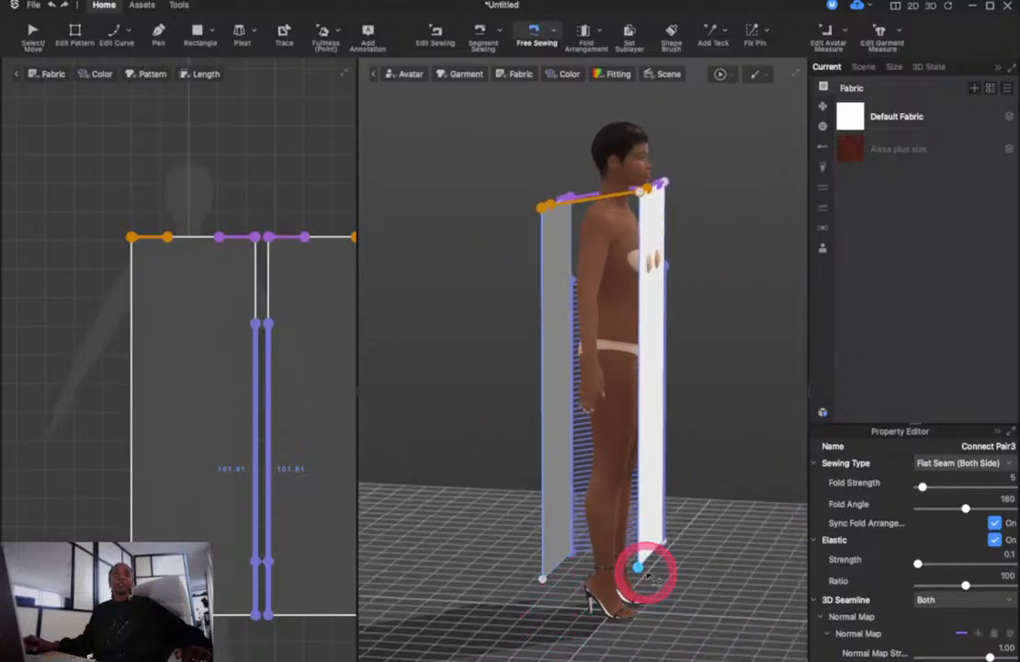
click(638, 567)
click(639, 269)
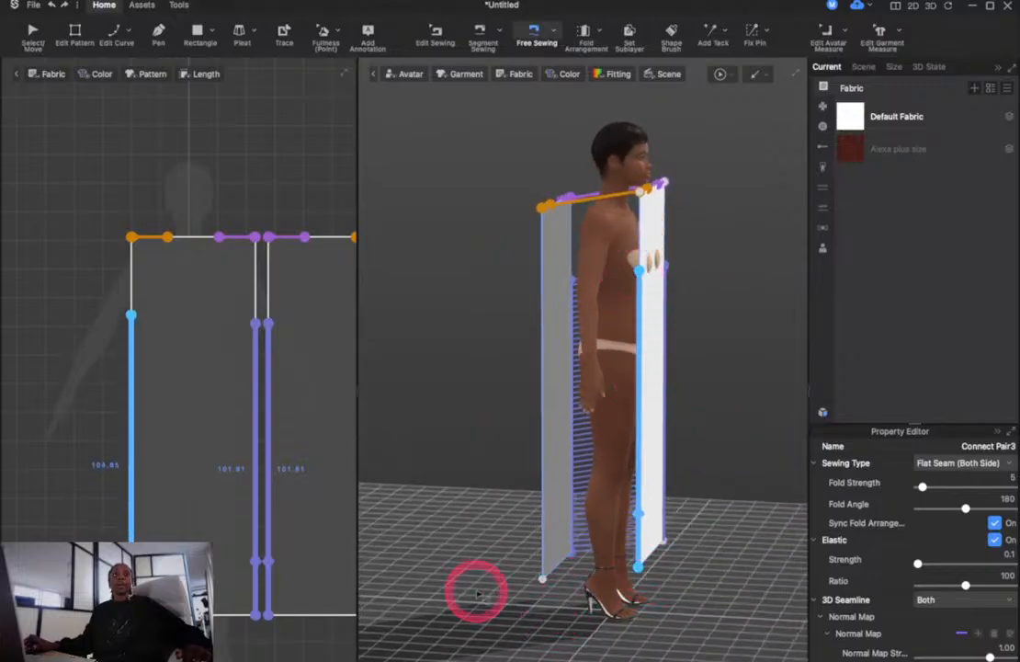
click(542, 579)
click(543, 286)
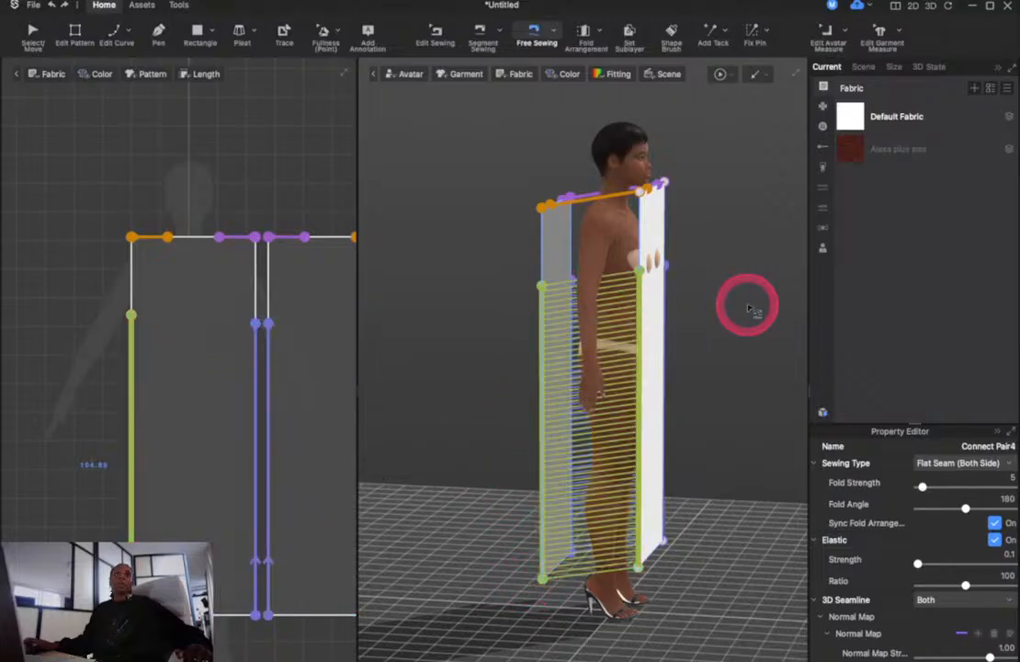
Simulate the sewn patterns so that the garment stitches together and drapes on the avatar
right_drag(749, 309, 645, 301)
scroll(644, 301, down, 2)
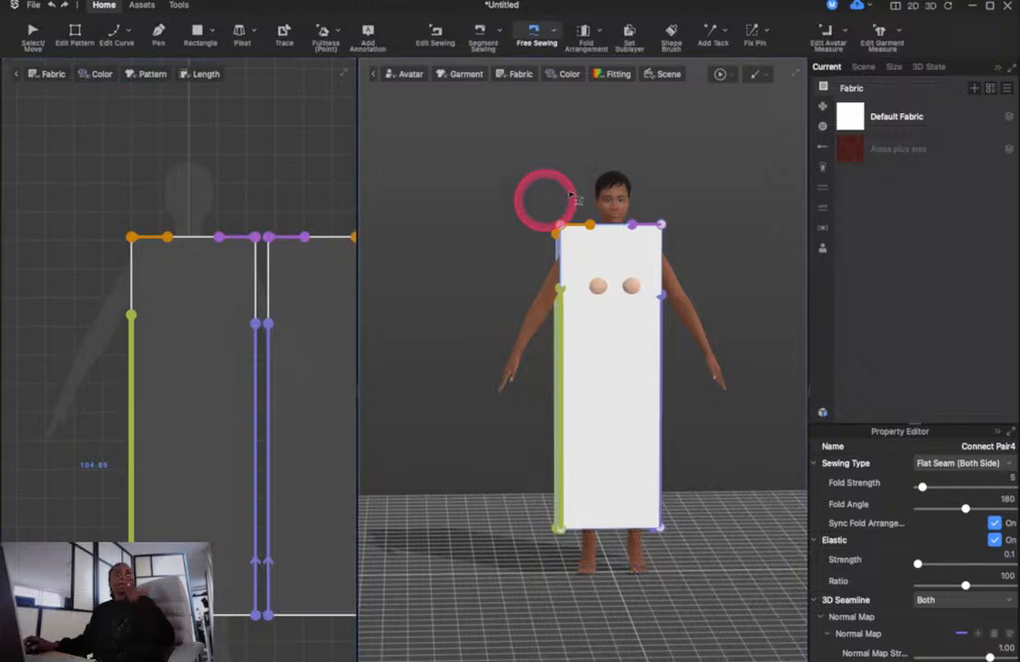
click(720, 75)
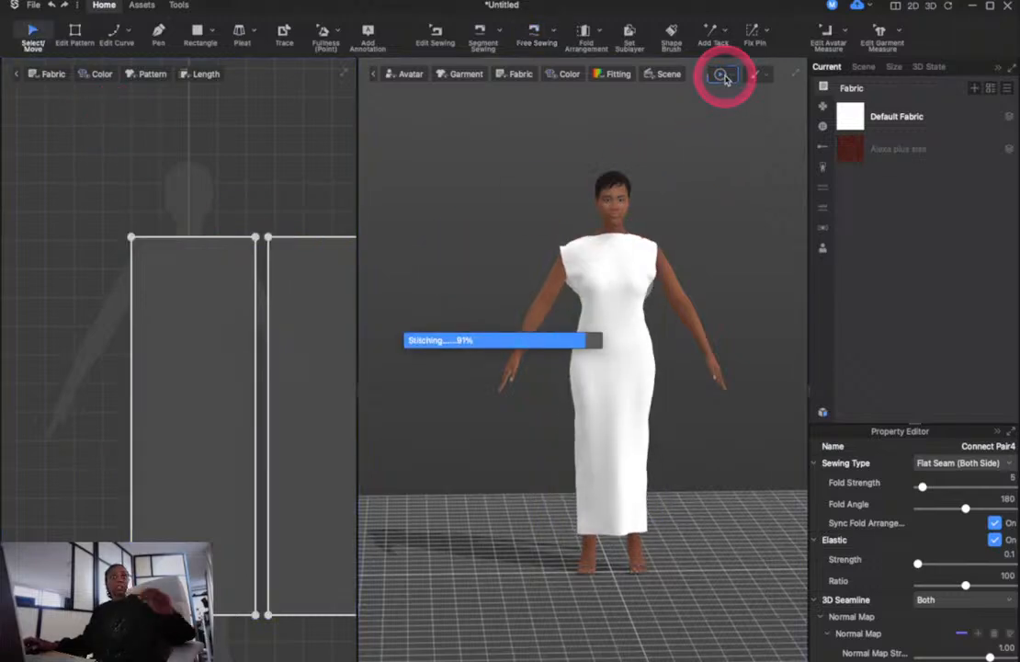
Pull the simulated fabric into place at the front and back shoulders and at the front's left side below the armhole
click(599, 225)
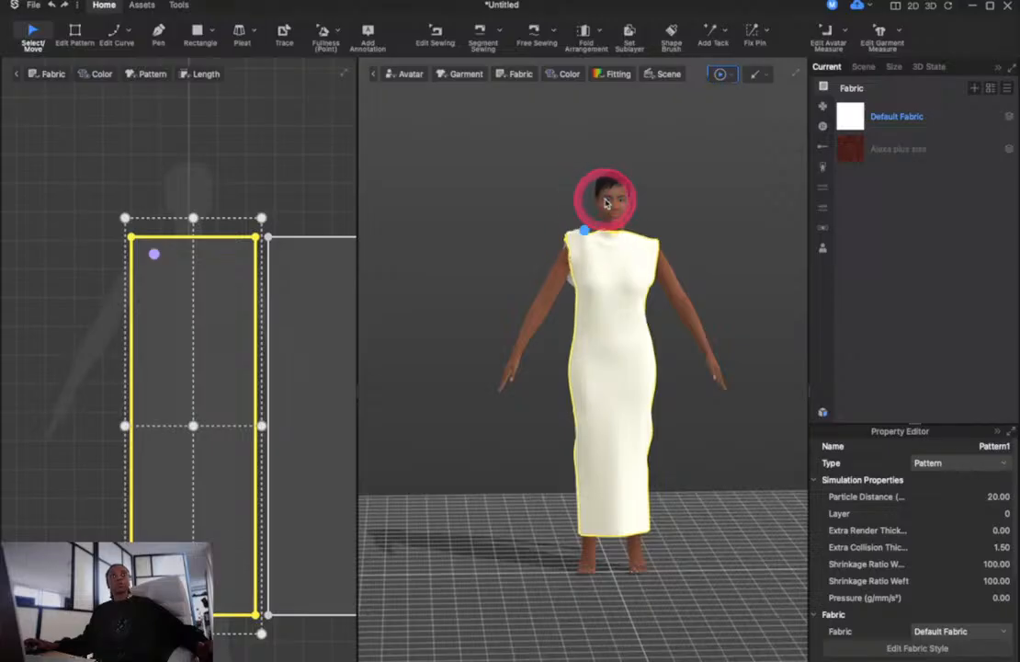
click(713, 296)
right_drag(613, 321, 588, 274)
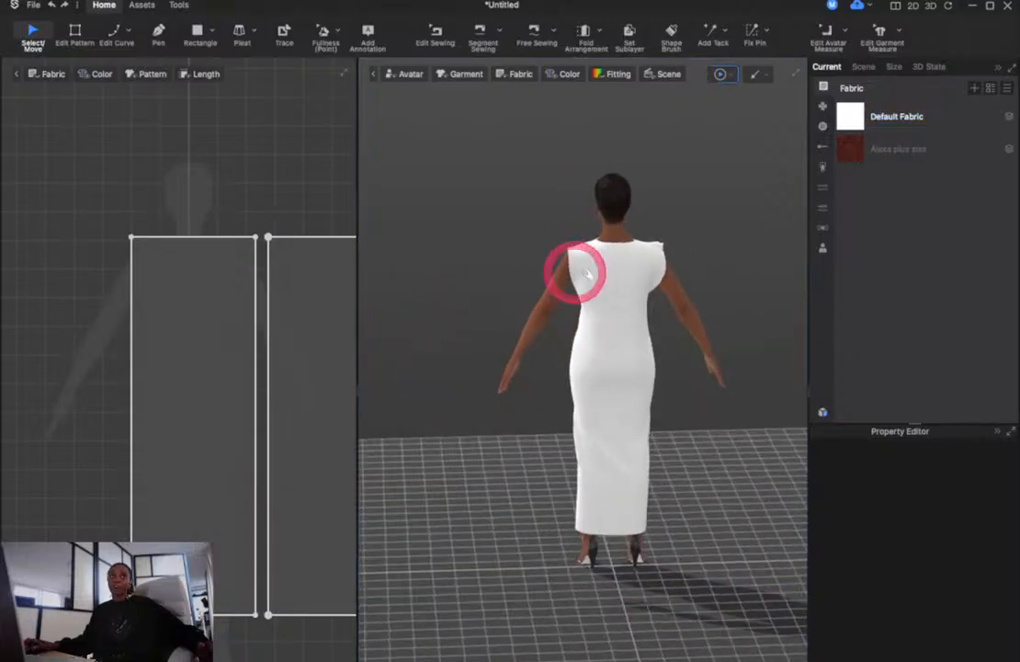
click(595, 262)
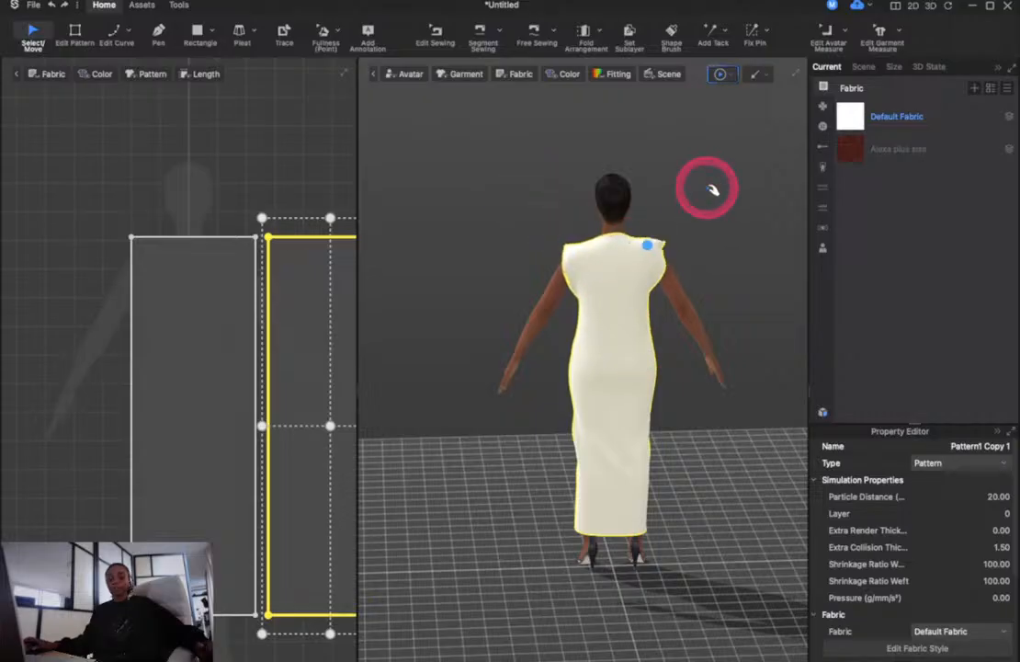
key(2)
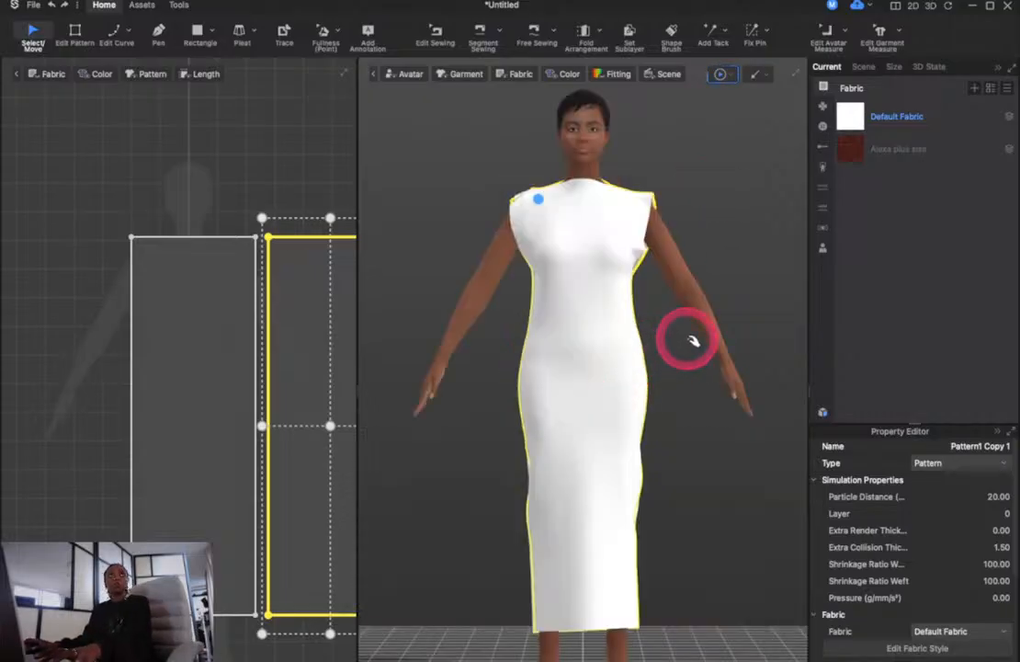
click(688, 242)
click(618, 306)
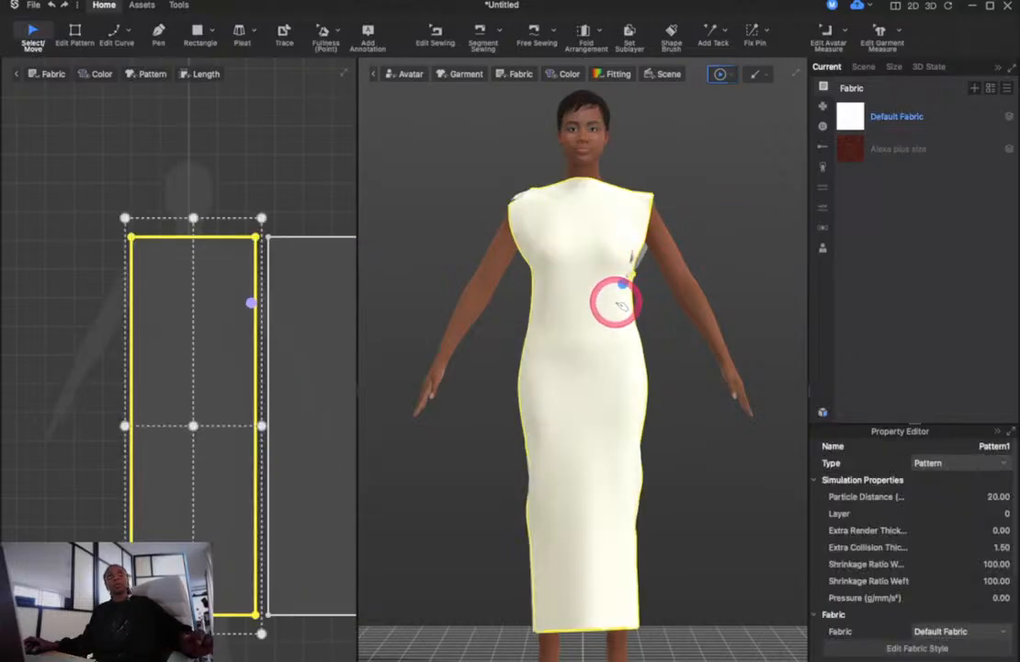
Pull the simulated fabric outward at the avatar's right armhole and inspect the dress's drape from the side
drag(720, 284, 766, 285)
right_drag(766, 285, 724, 286)
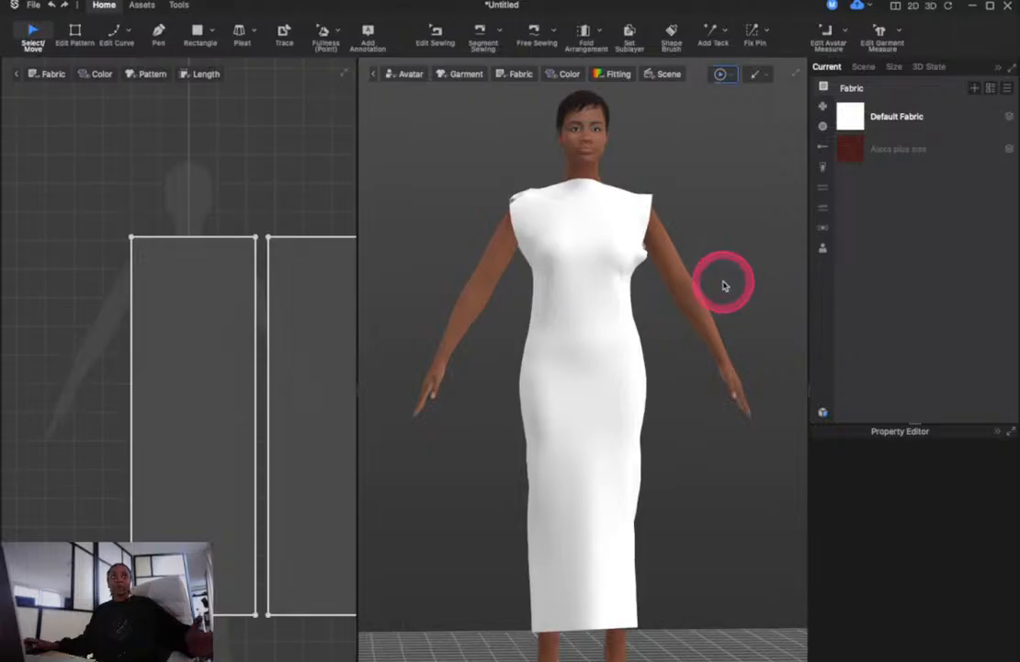
drag(521, 209, 461, 260)
click(461, 260)
right_drag(461, 260, 567, 296)
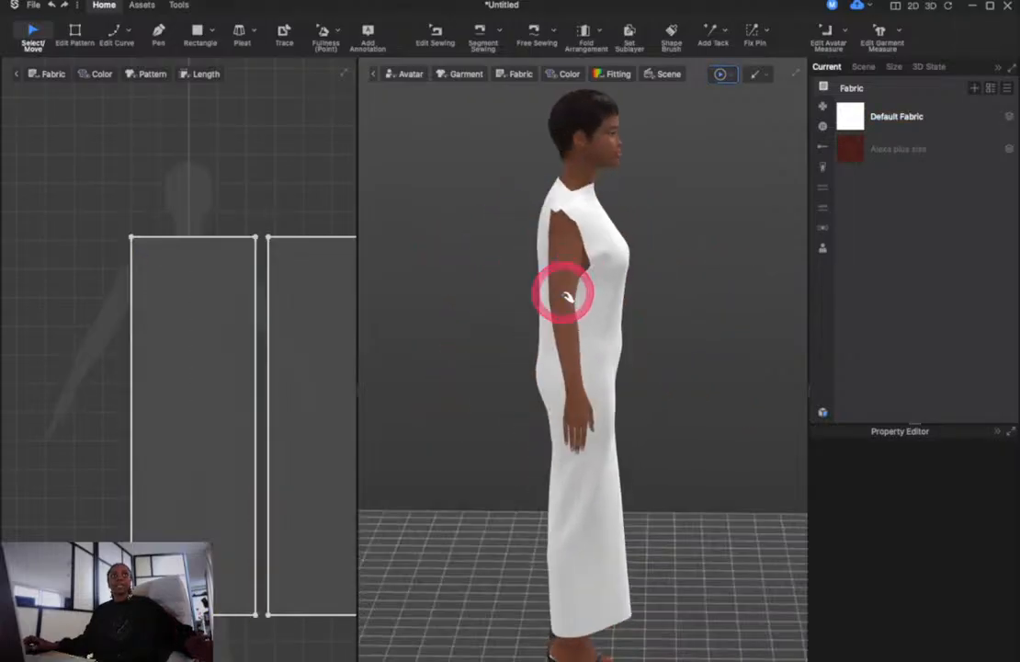
click(572, 210)
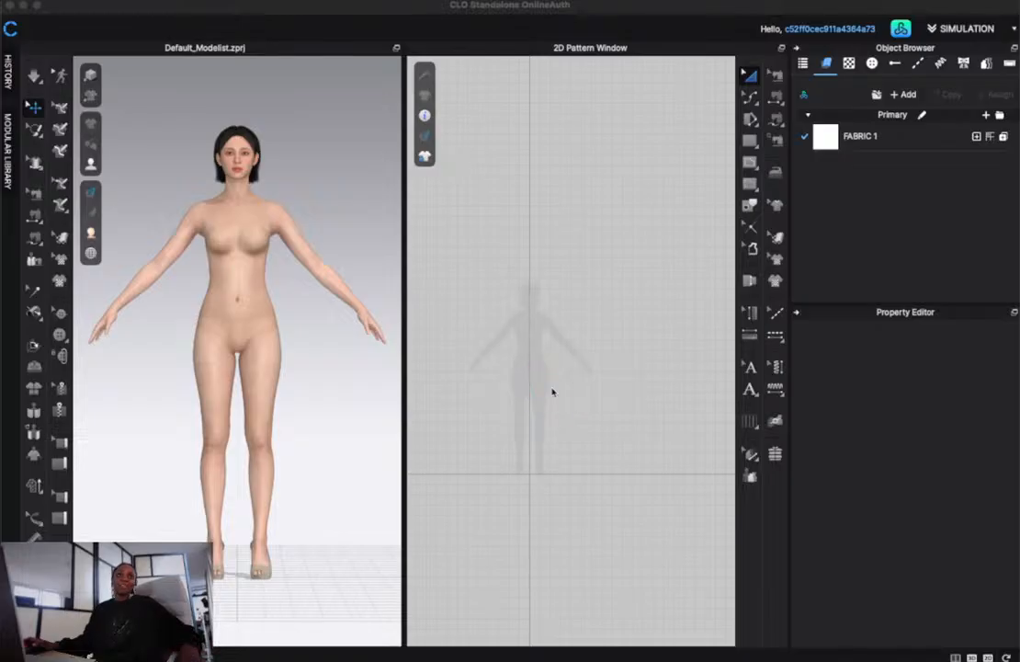
In CLO, draw a rectangular front pattern with a perimeter of about 379 cm over the avatar silhouette, from shoulders to ankles
click(750, 139)
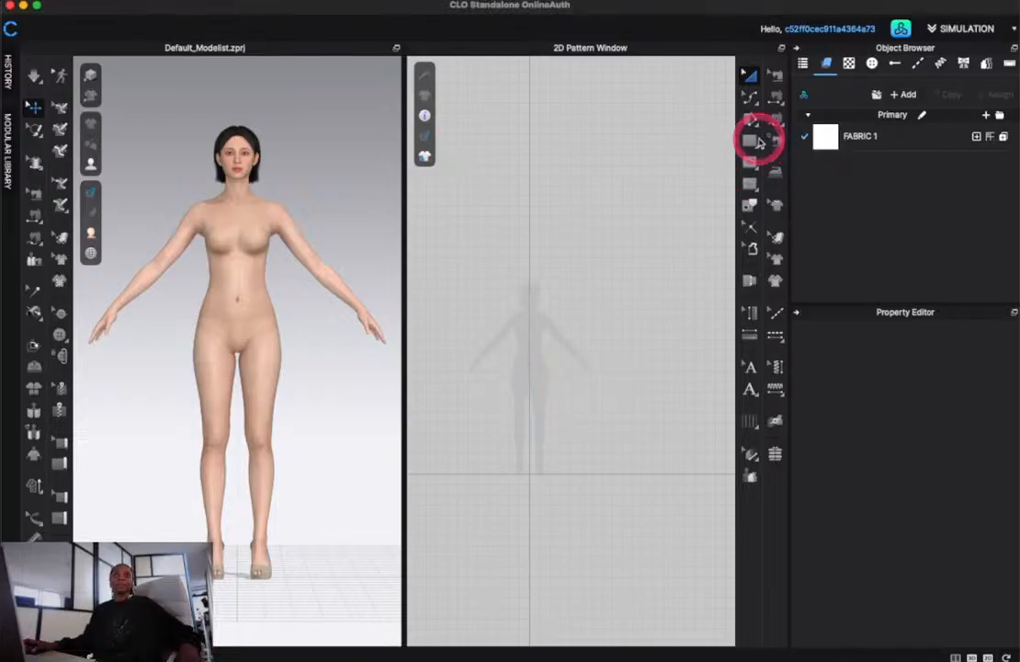
scroll(497, 367, up, 5)
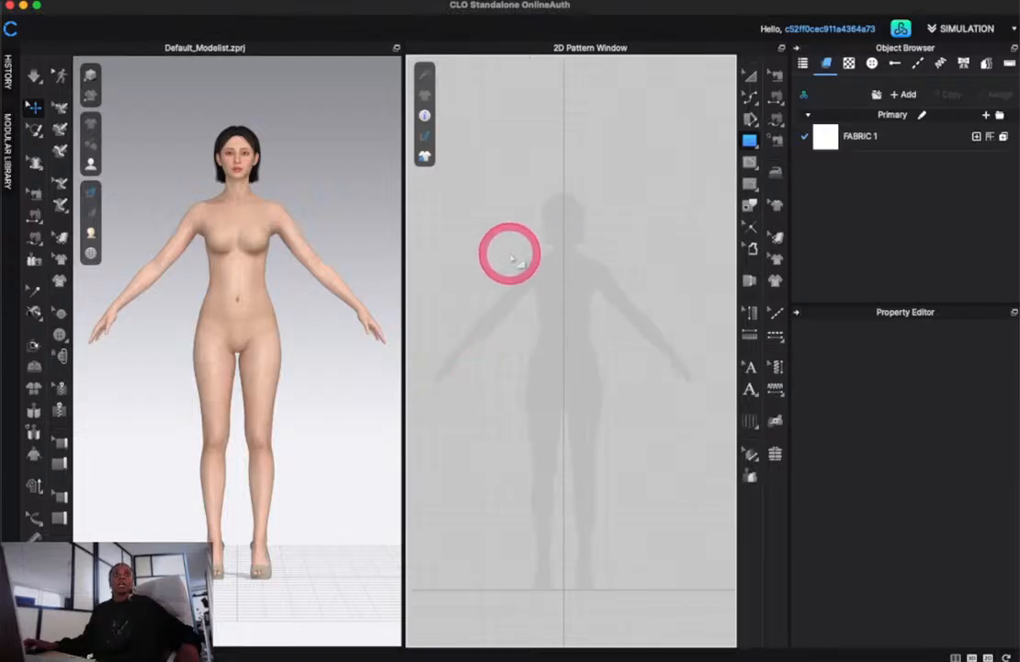
drag(514, 251, 618, 553)
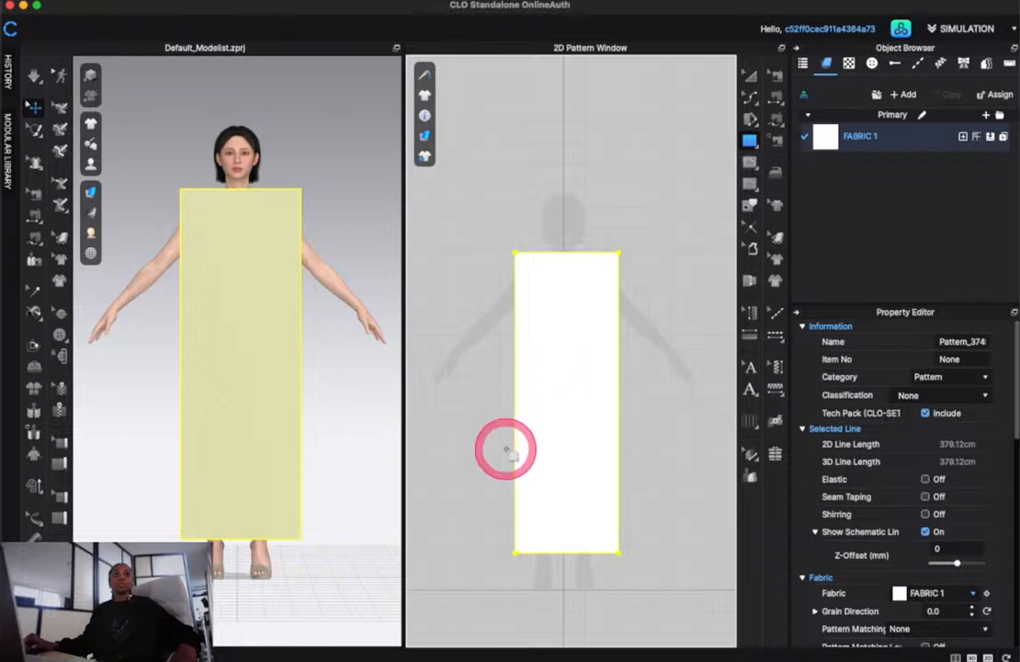
scroll(264, 393, down, 3)
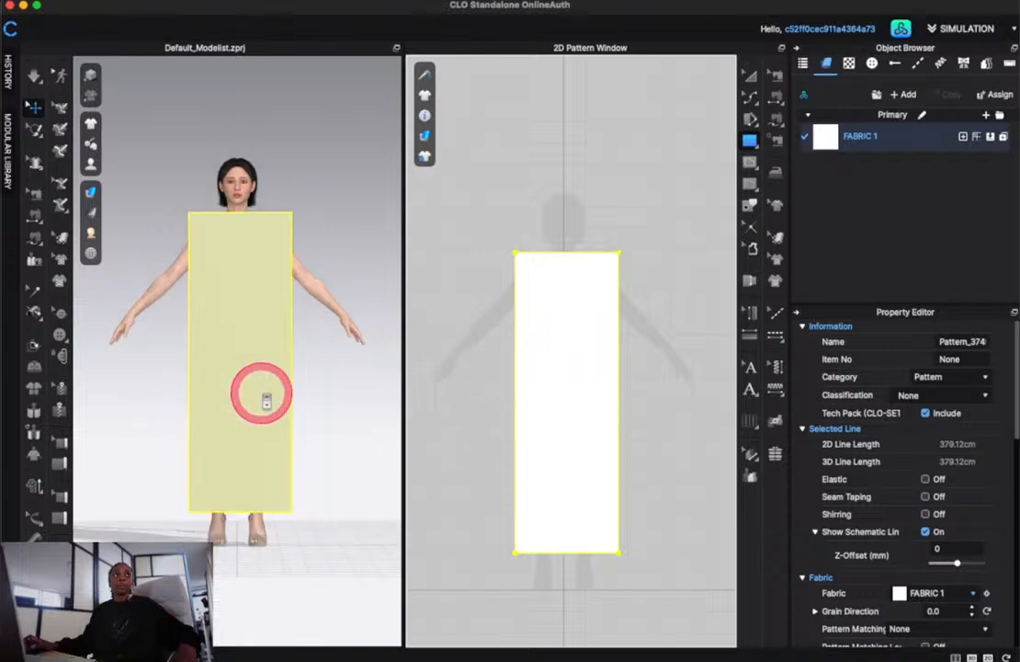
mouse_move(278, 328)
right_down()
mouse_move(106, 333)
mouse_move(269, 326)
right_up()
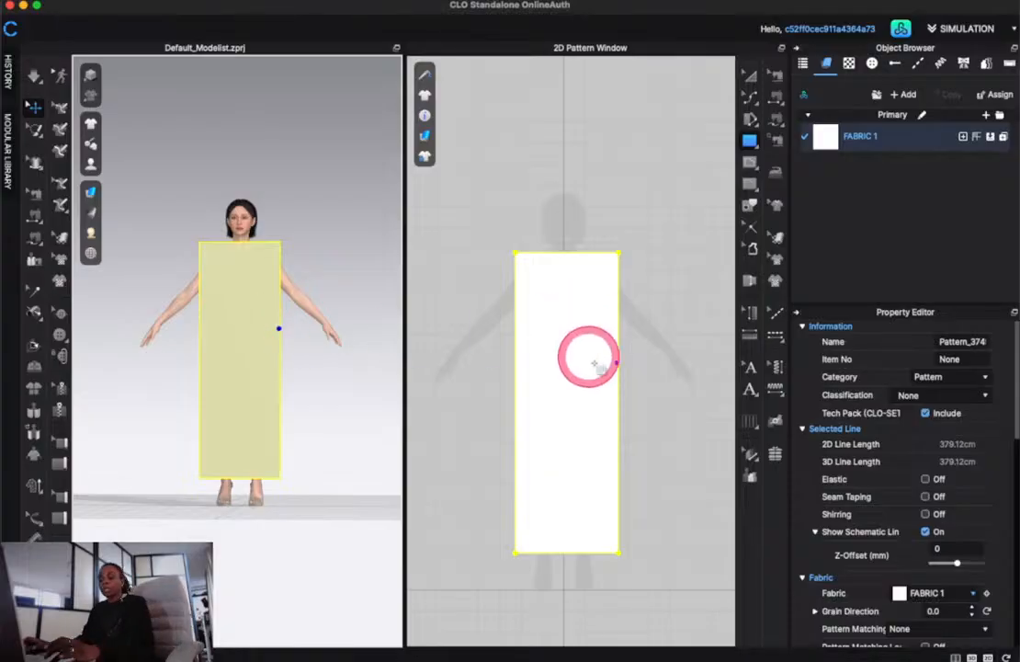
Duplicate the rectangle pattern in the 2D window and place the copy level with it on its right side
click(660, 342)
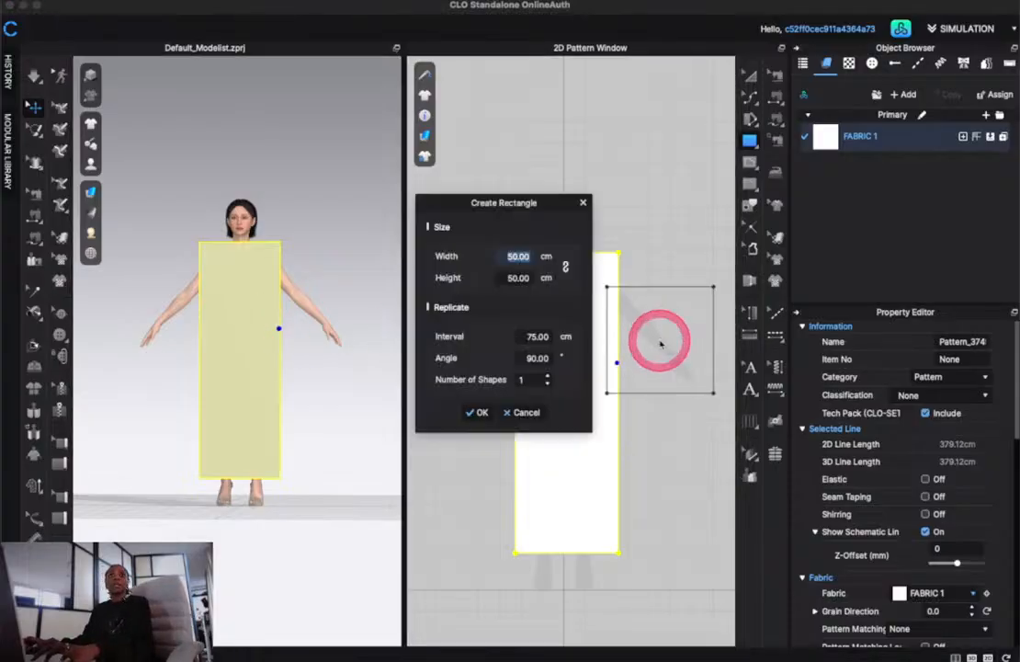
key(Escape)
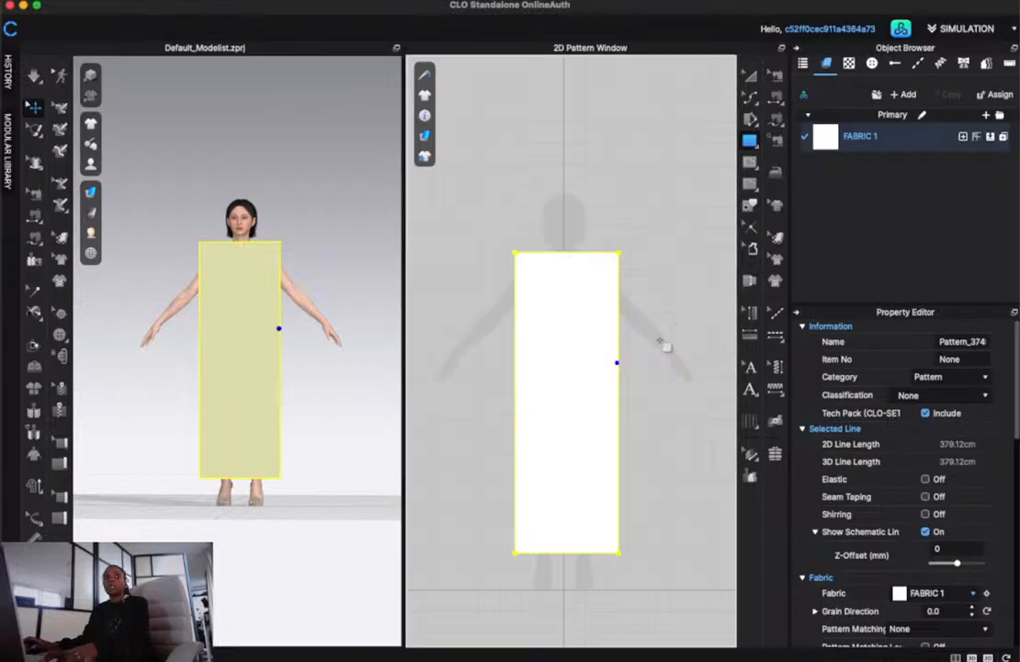
click(751, 75)
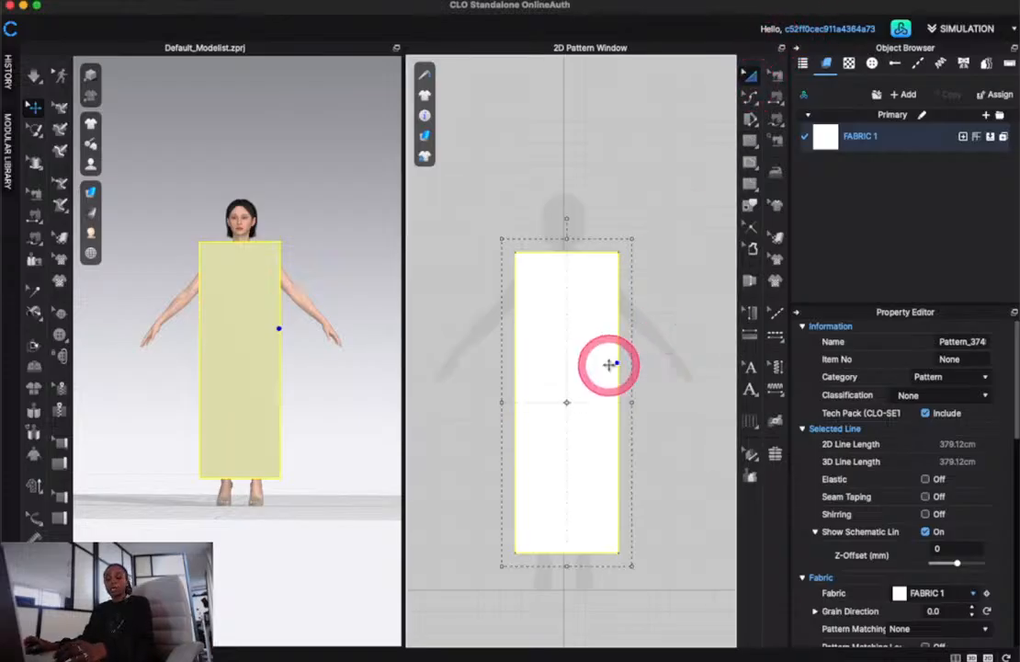
key(super+v)
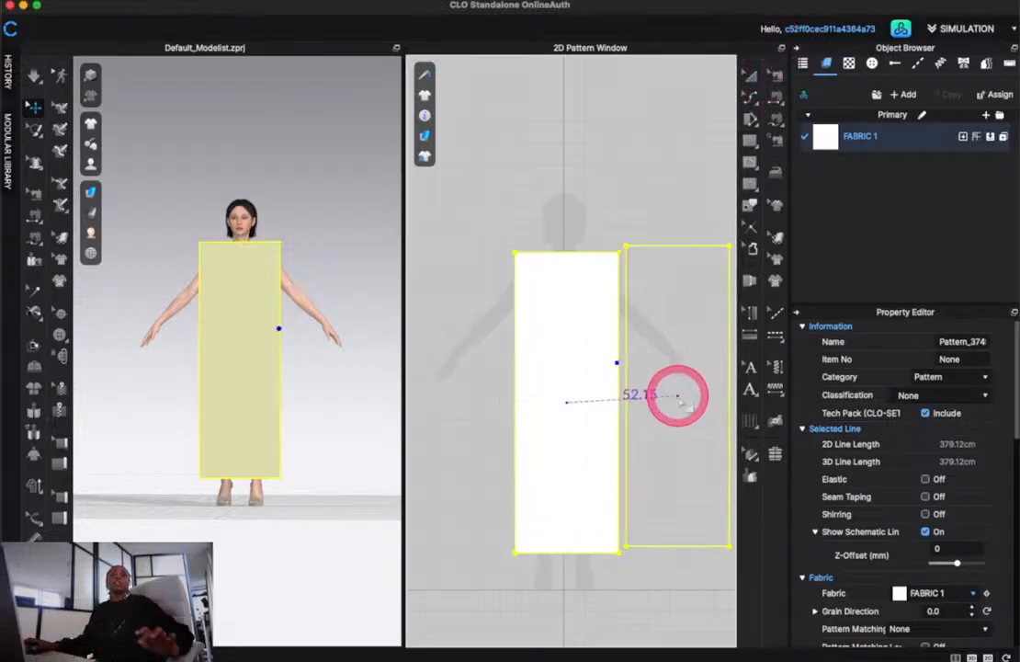
click(685, 402)
Move the copied pattern behind the avatar in 3D and apply Flip Normal to it
click(324, 359)
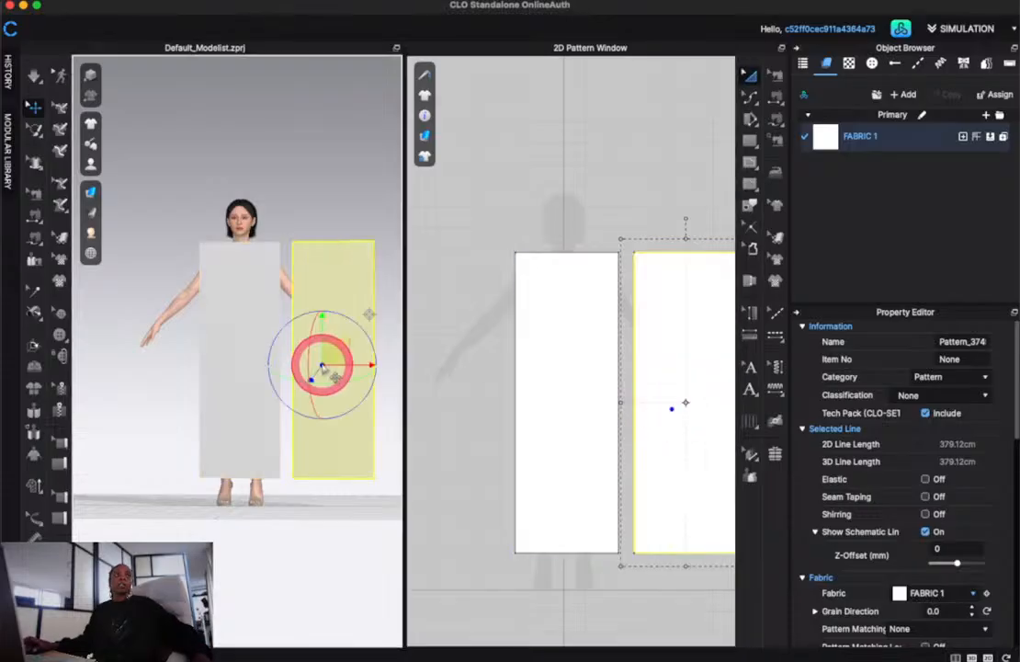
drag(322, 351, 219, 373)
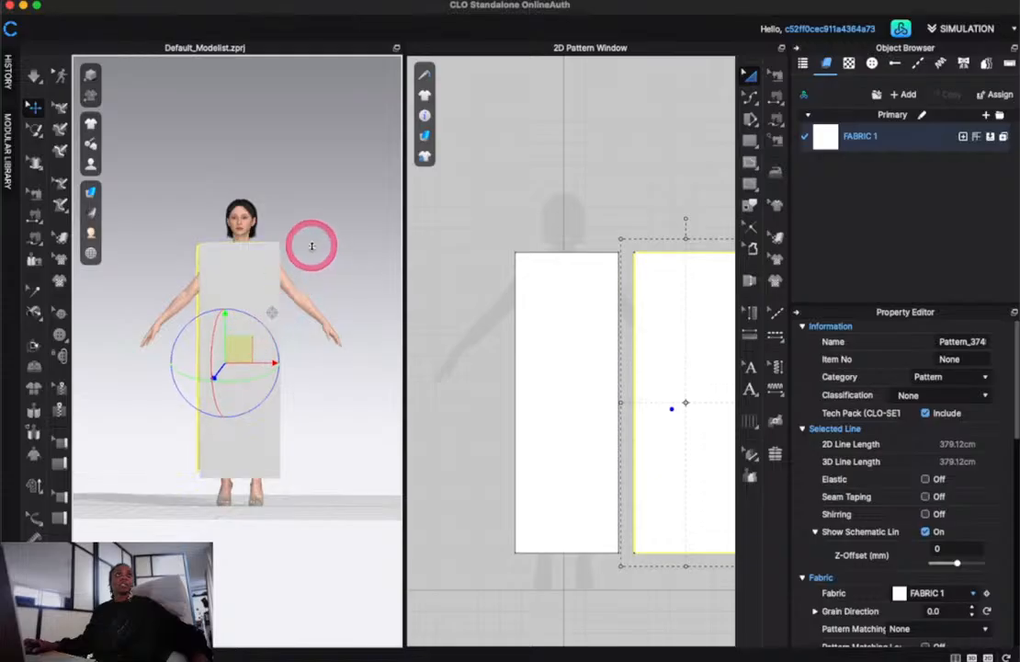
drag(311, 246, 302, 430)
right_drag(303, 430, 5, 421)
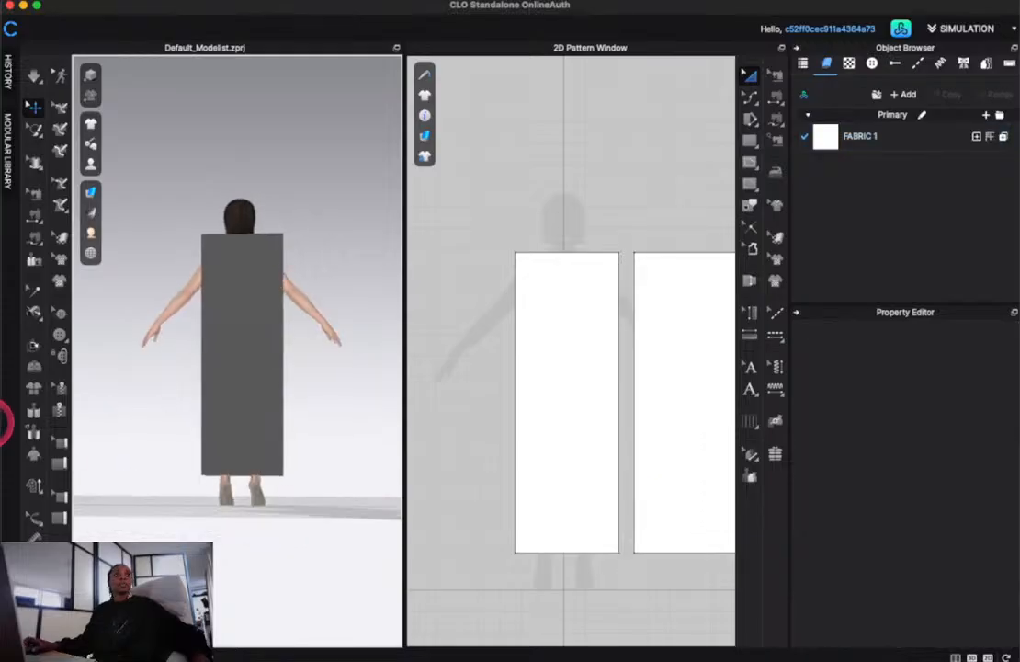
right_click(238, 395)
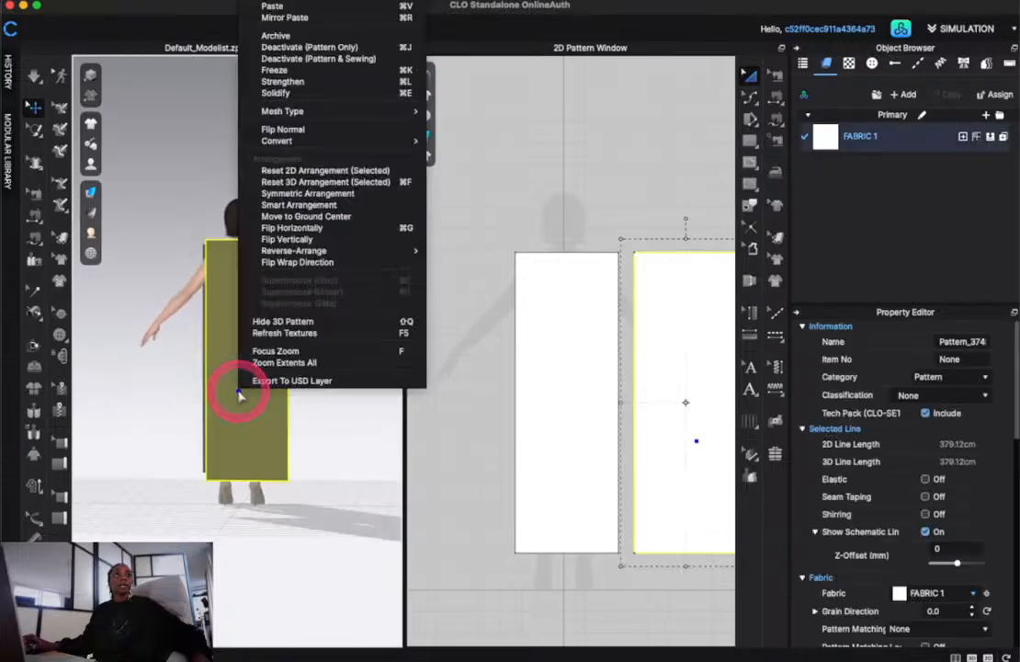
click(350, 132)
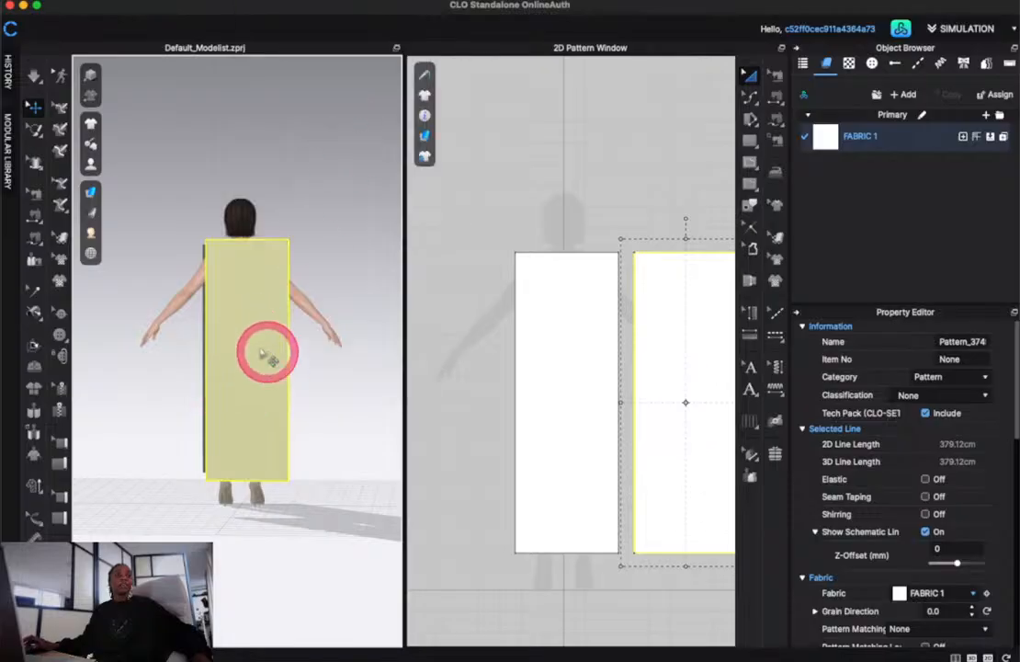
Move the back pattern in 3D closer to the avatar's back
right_drag(127, 444, 255, 442)
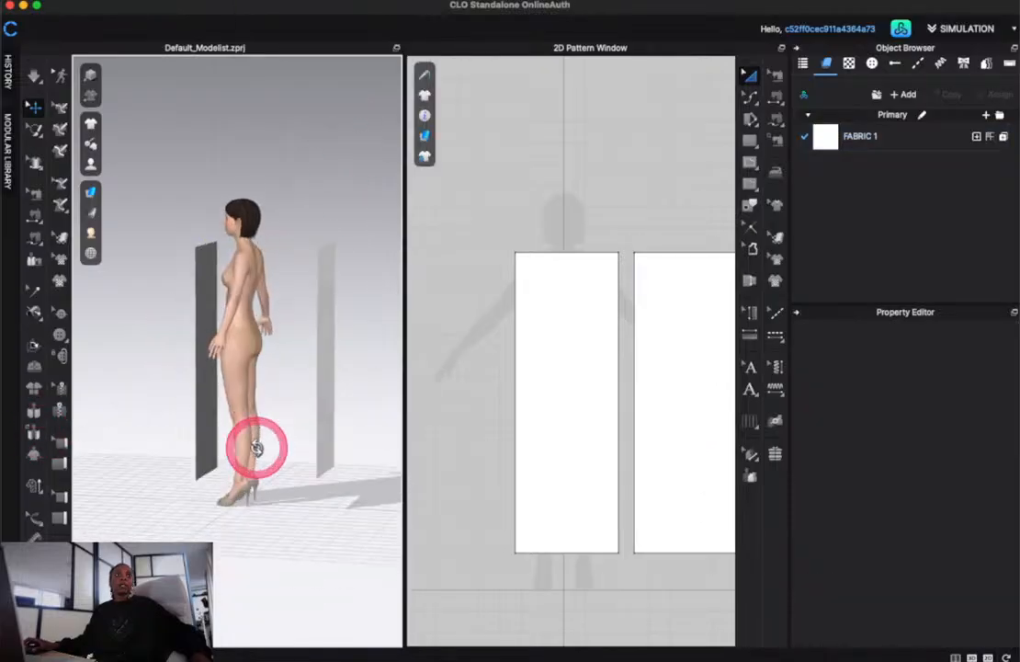
click(323, 397)
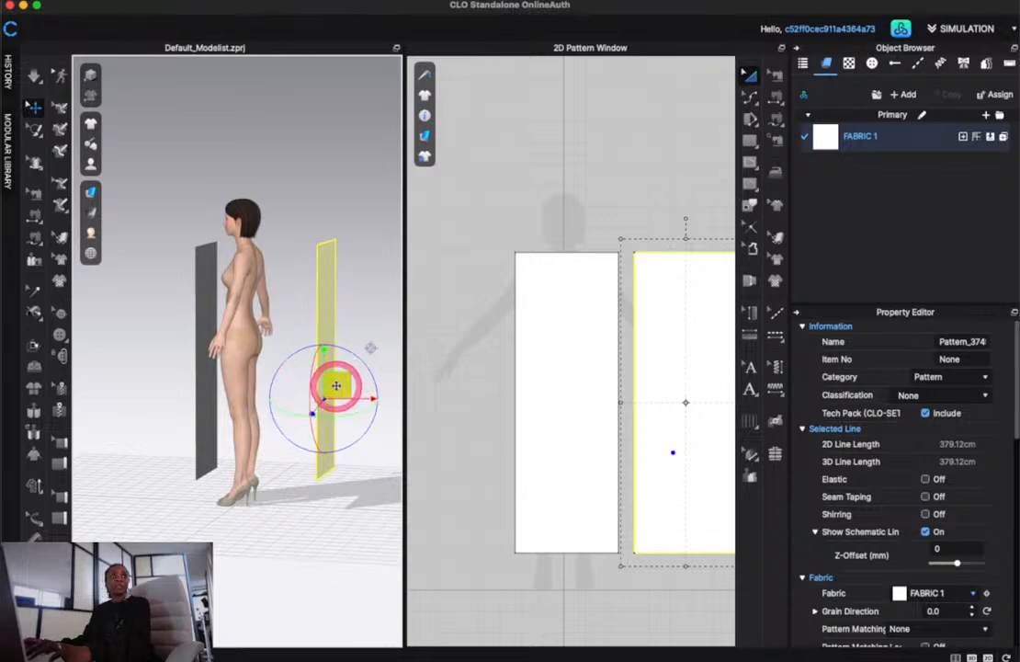
drag(336, 386, 235, 421)
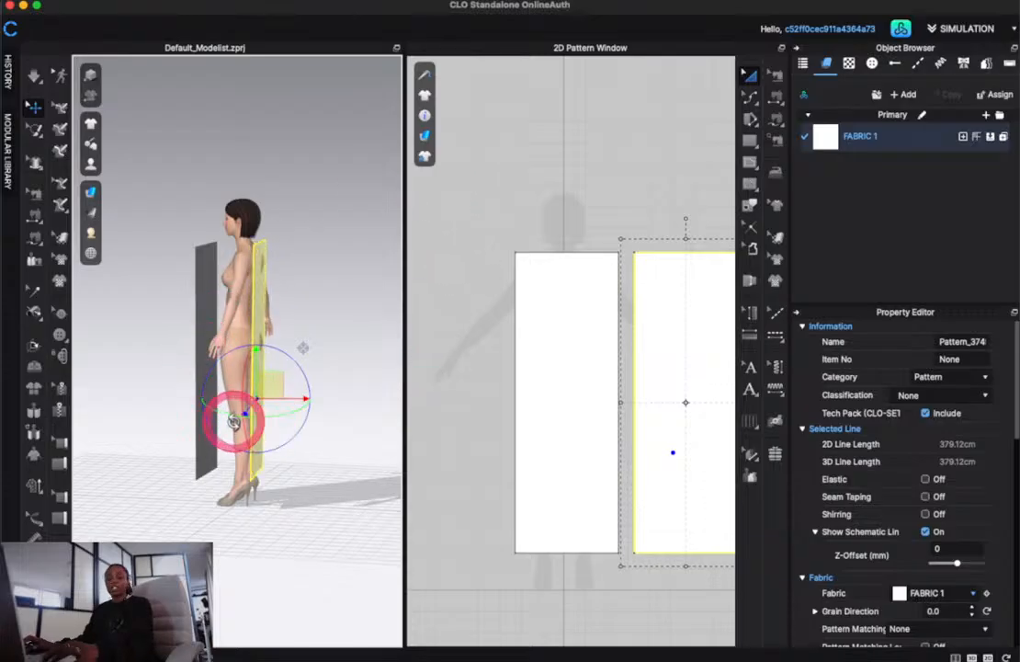
click(155, 364)
Free-sew the front and back top edges at the avatar's right shoulder, about 12 cm inward from the corners
right_drag(155, 364, 277, 359)
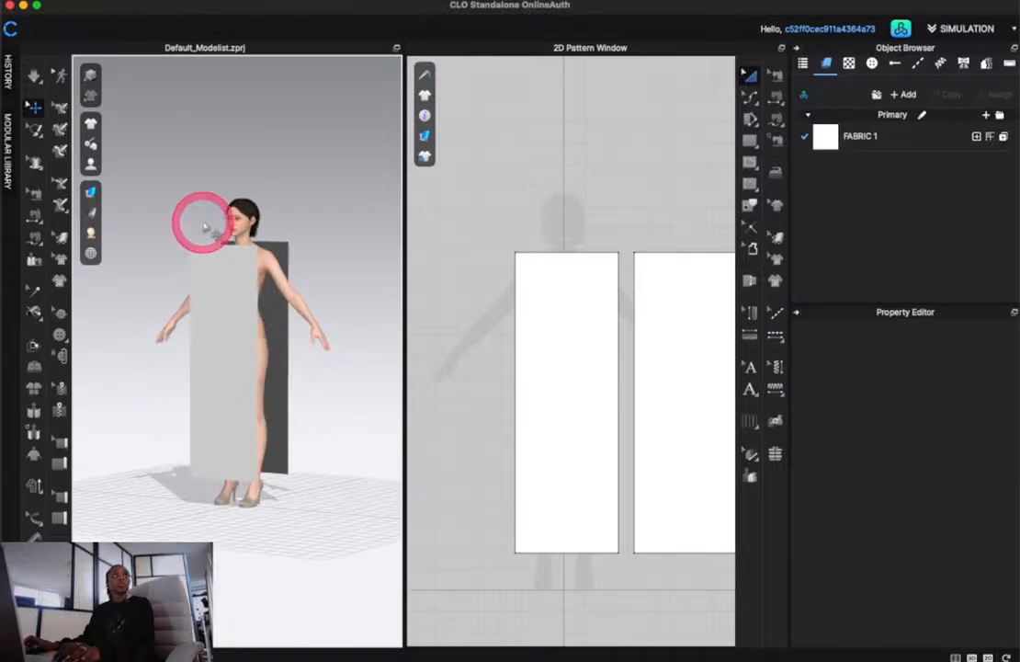
scroll(206, 227, down, 3)
scroll(206, 227, up, 5)
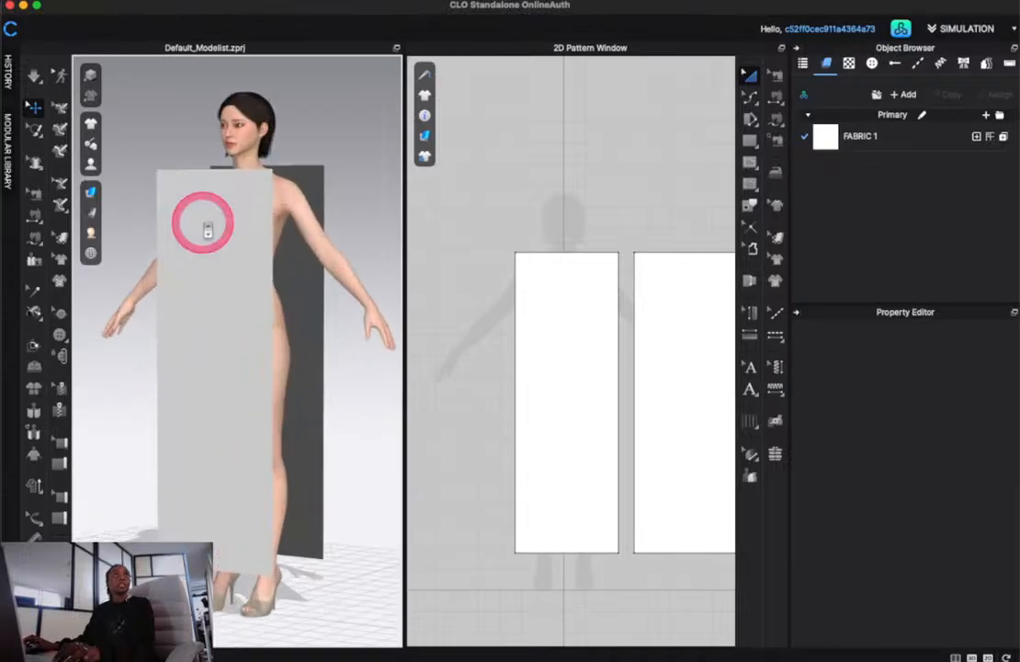
right_drag(102, 360, 157, 386)
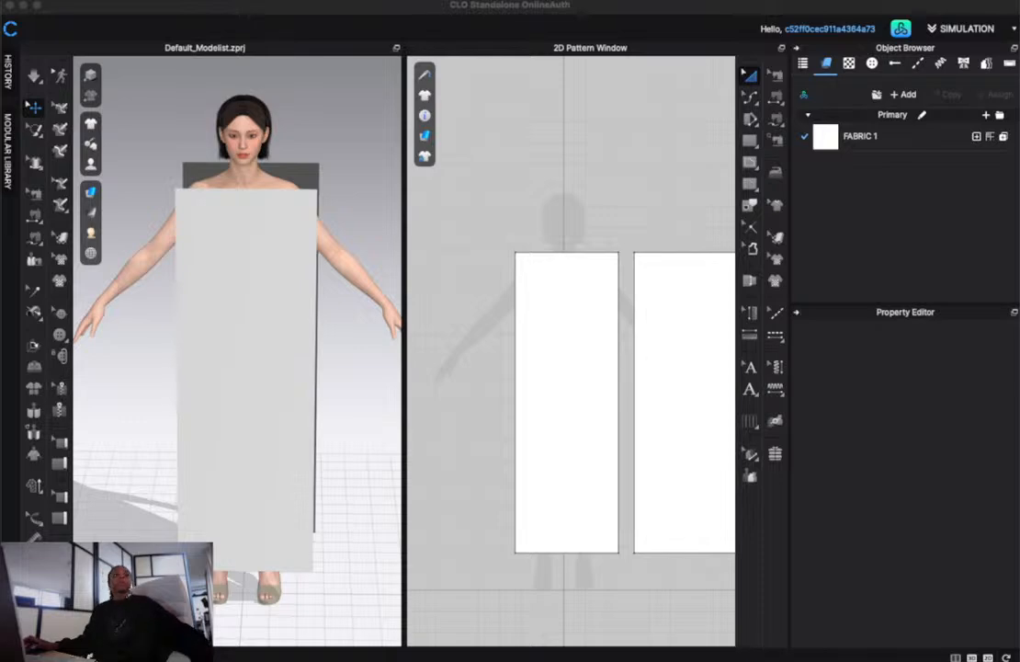
click(776, 120)
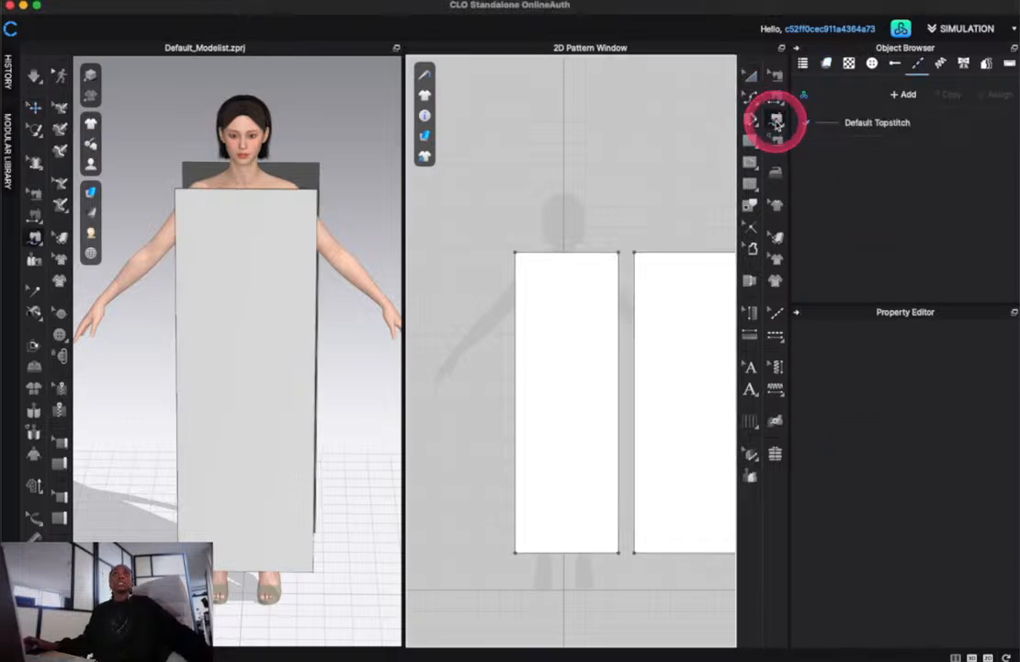
scroll(560, 139, up, 3)
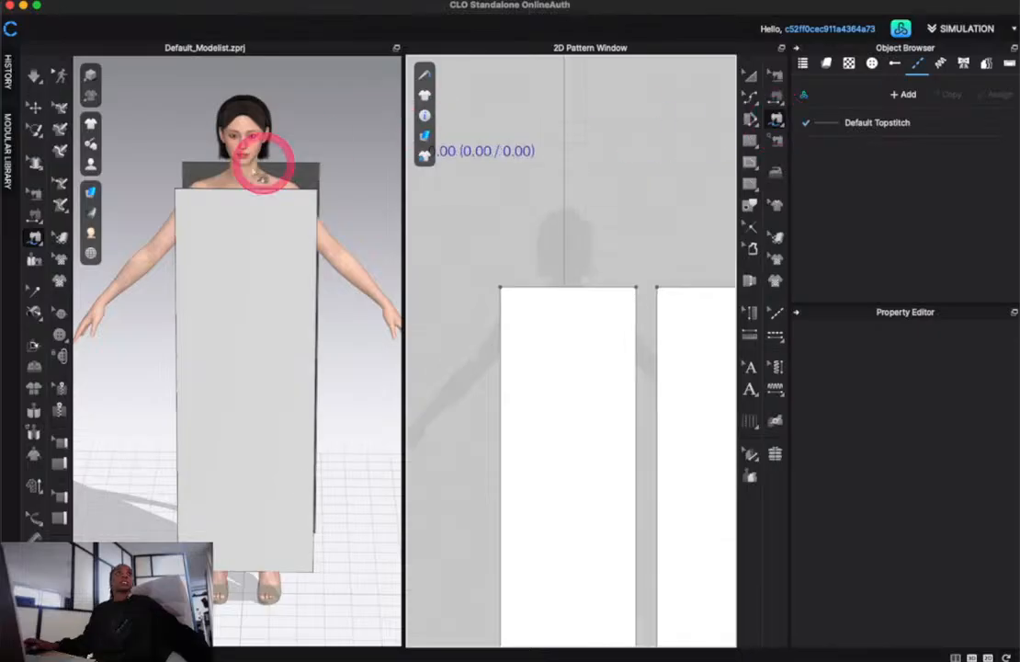
click(176, 189)
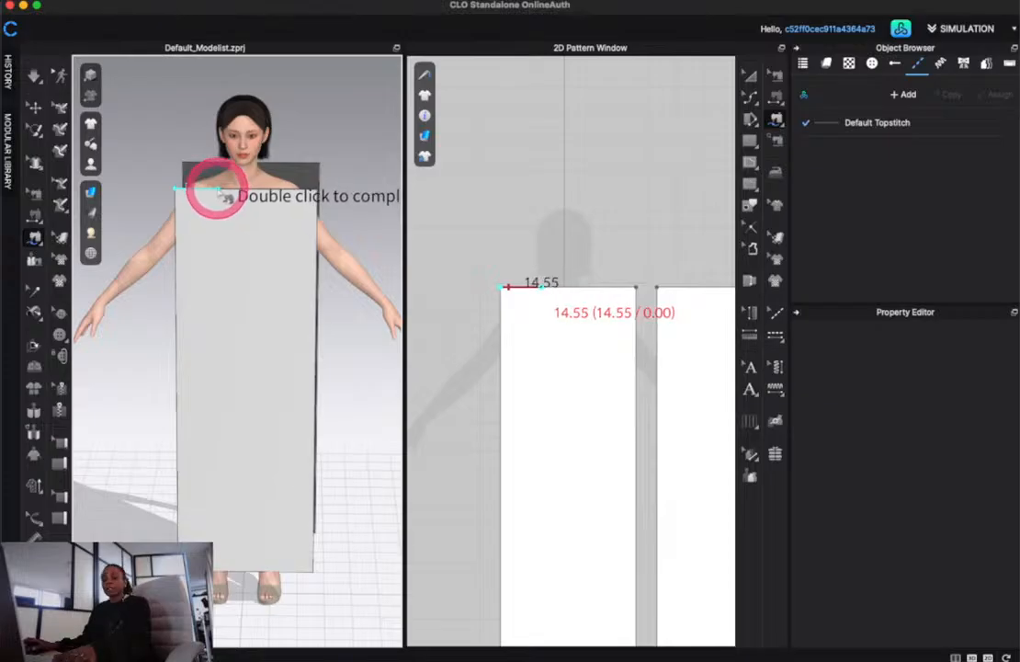
double_click(218, 193)
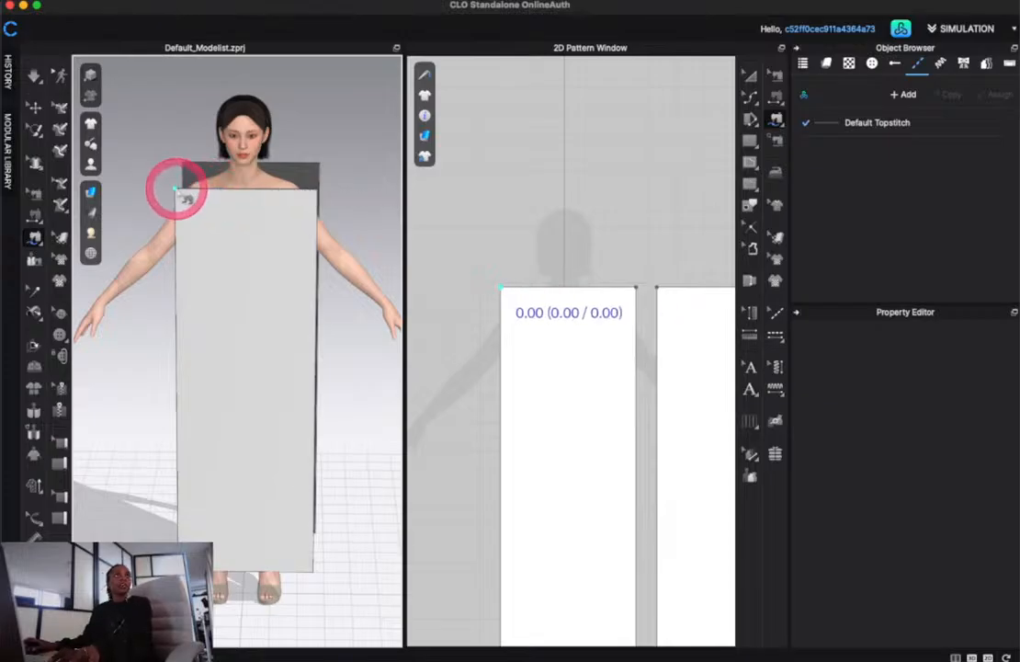
click(176, 189)
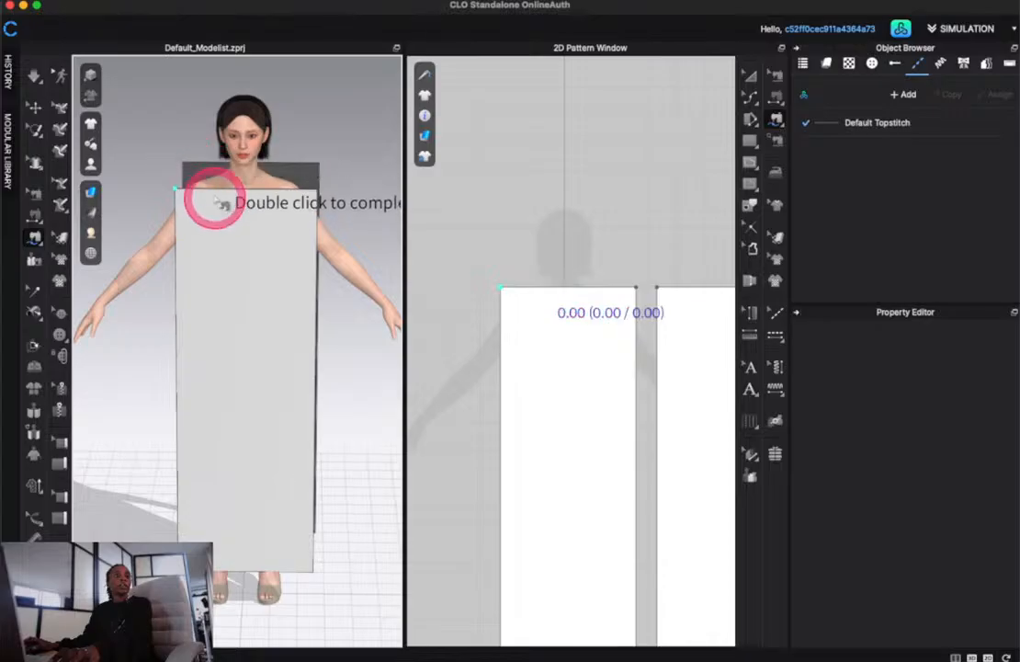
double_click(185, 165)
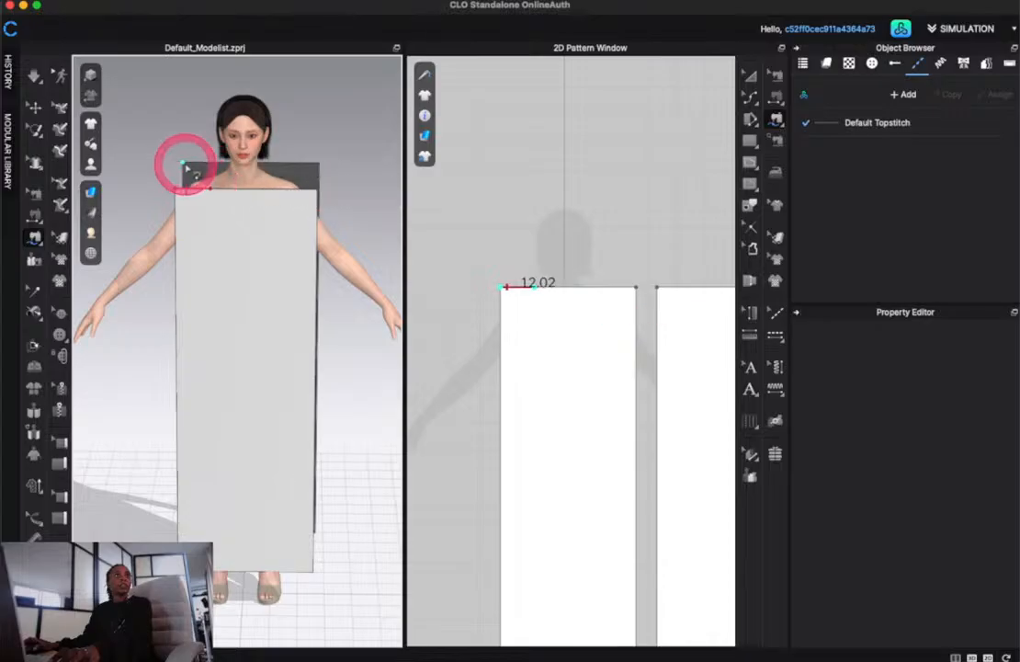
click(218, 164)
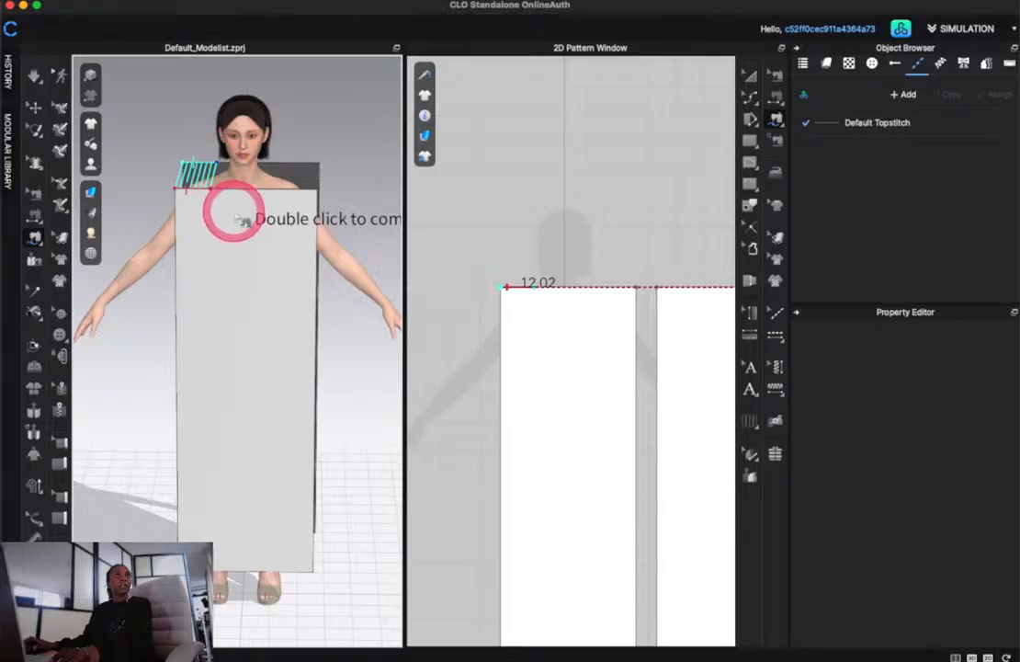
double_click(217, 167)
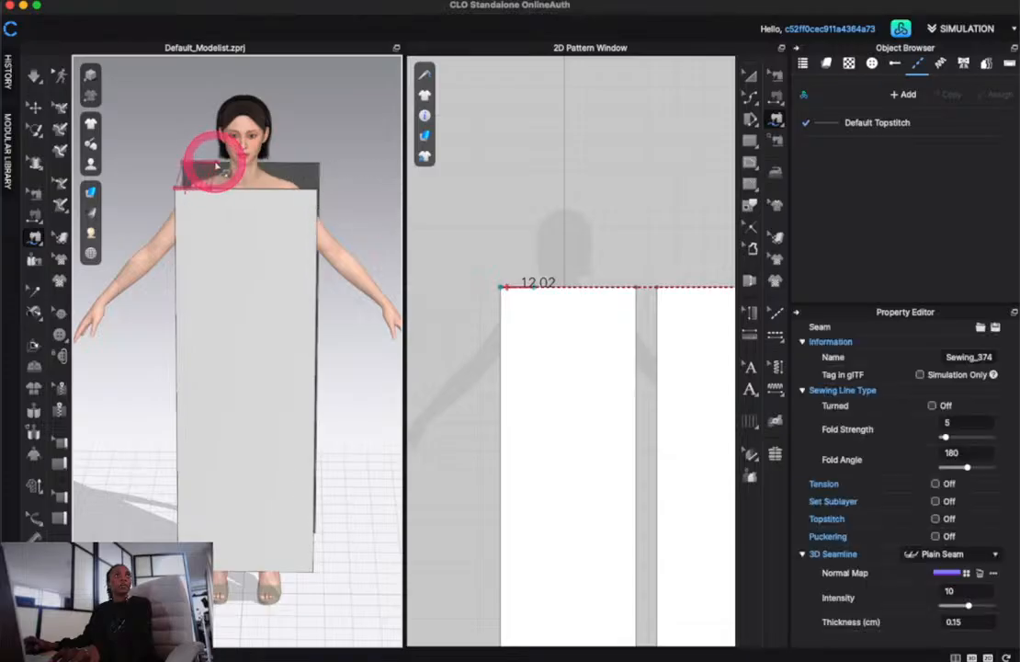
Free-sew the back and front top edges at the avatar's left shoulder, about 13 cm inward from the corners
click(318, 171)
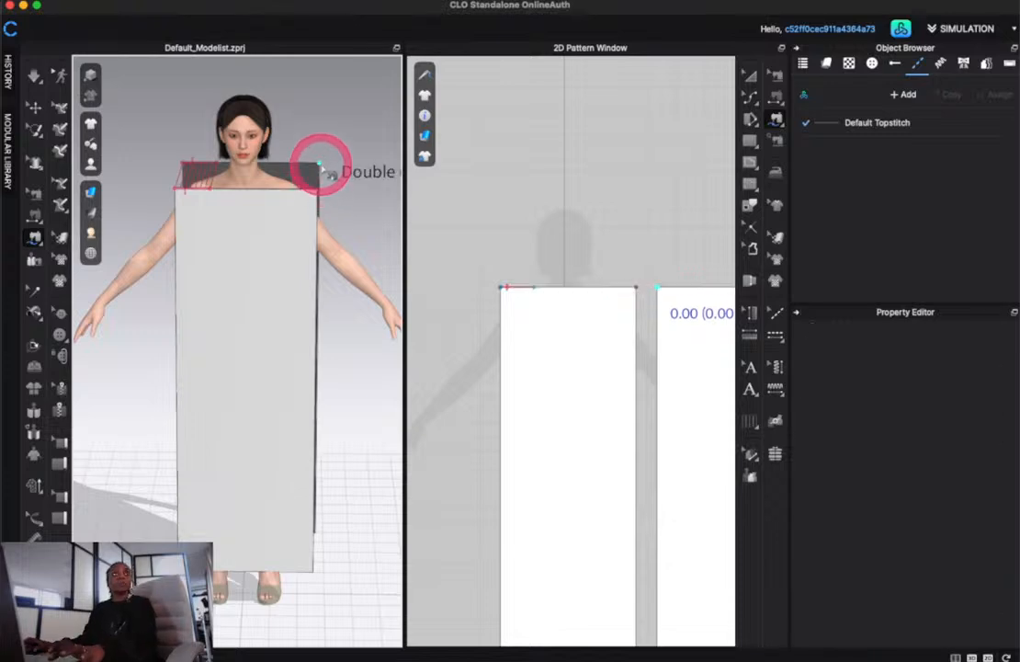
click(279, 160)
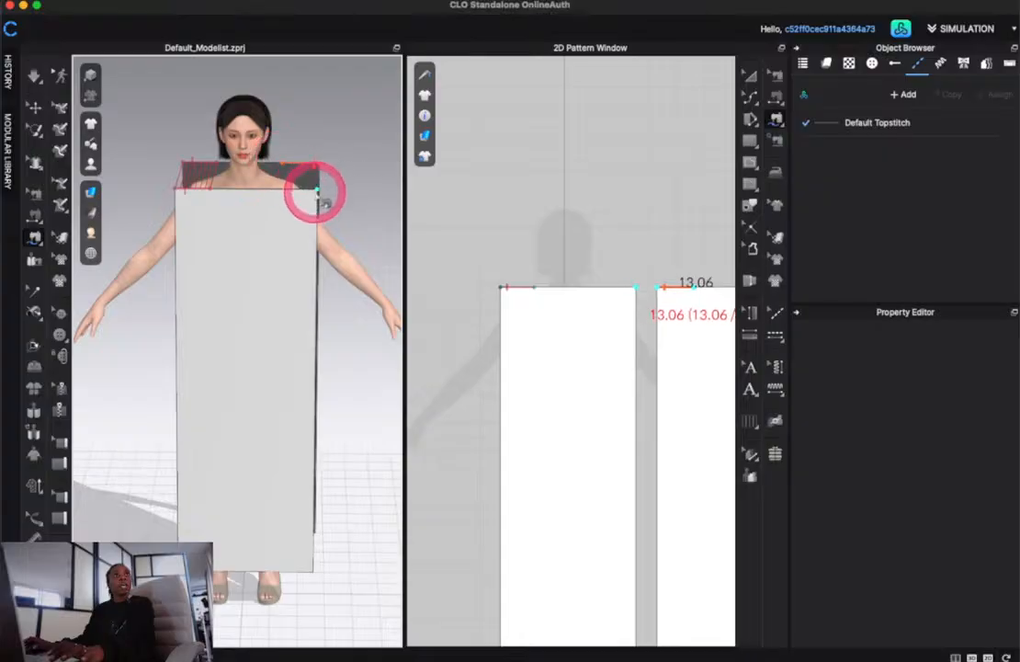
click(318, 191)
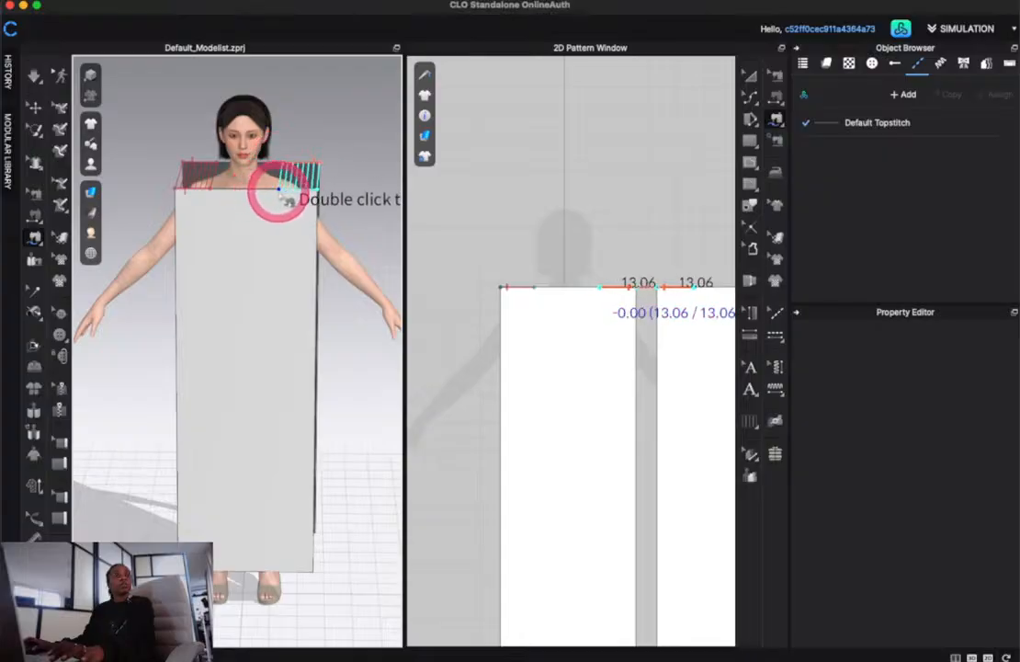
click(279, 191)
right_drag(267, 294, 271, 314)
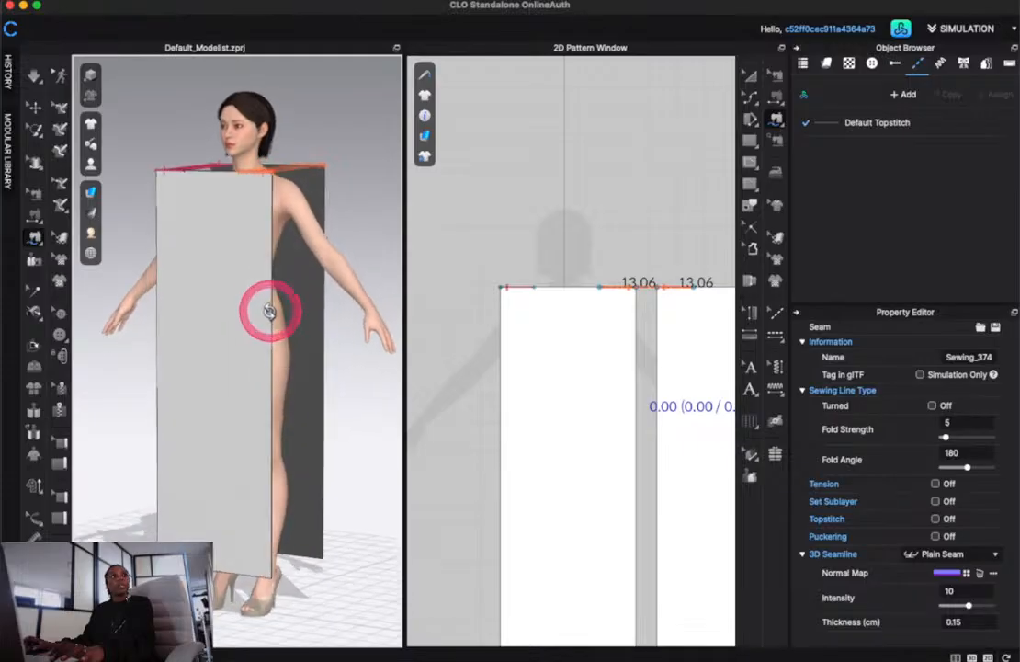
Free-sew the front and back side edges on the avatar's left side, from below the arm to the hem, about 118.5 cm
click(778, 121)
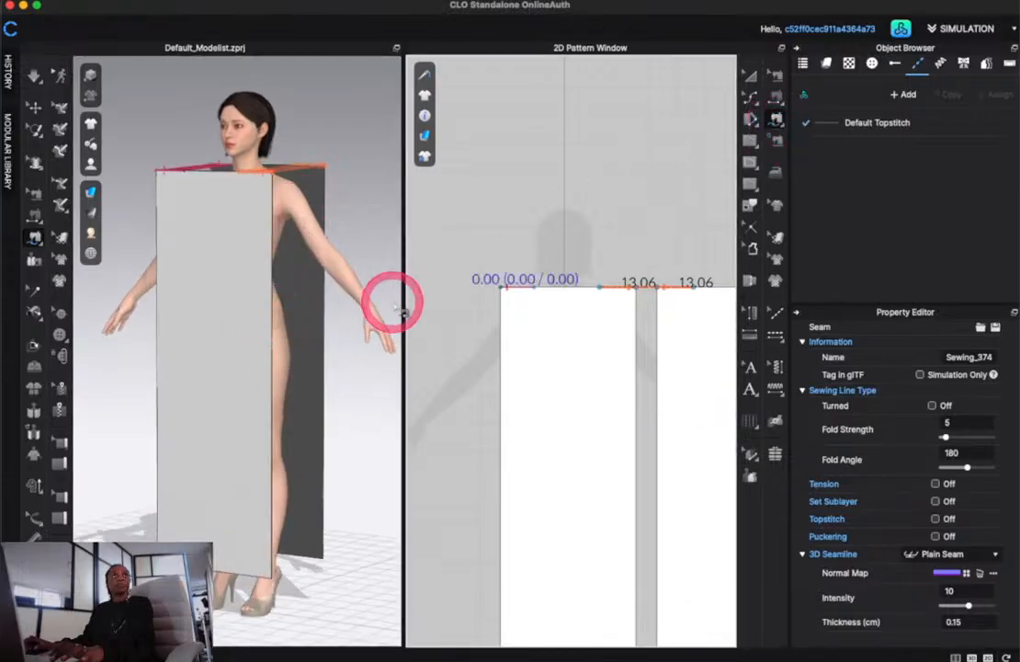
click(271, 235)
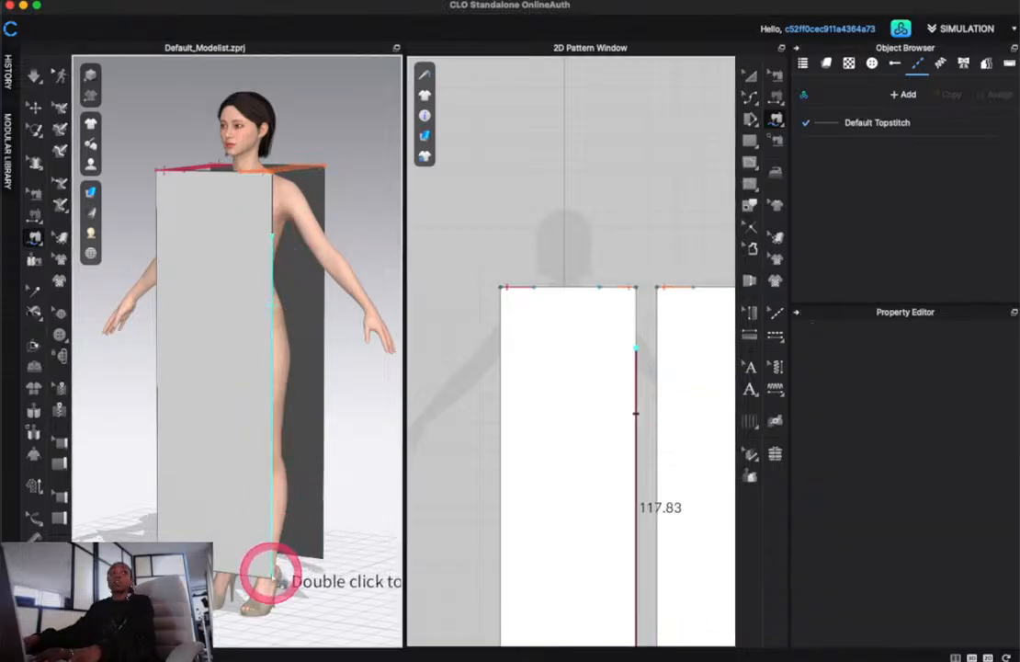
double_click(272, 575)
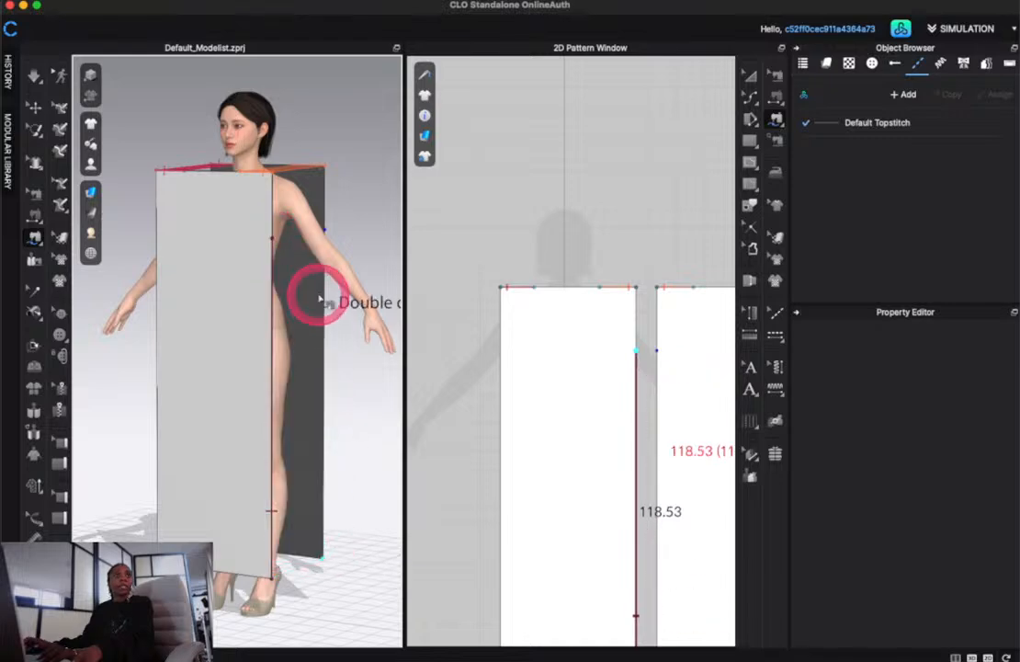
click(324, 235)
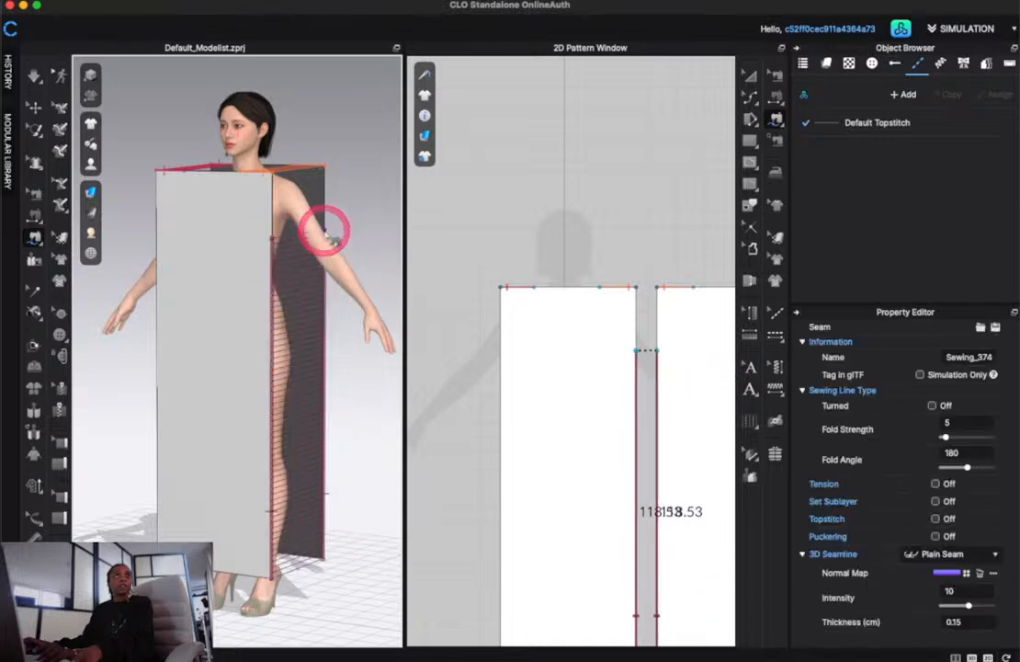
Free-sew the front and back side edges on the avatar's right side, from the hem up to just below the arm
right_drag(228, 364, 418, 356)
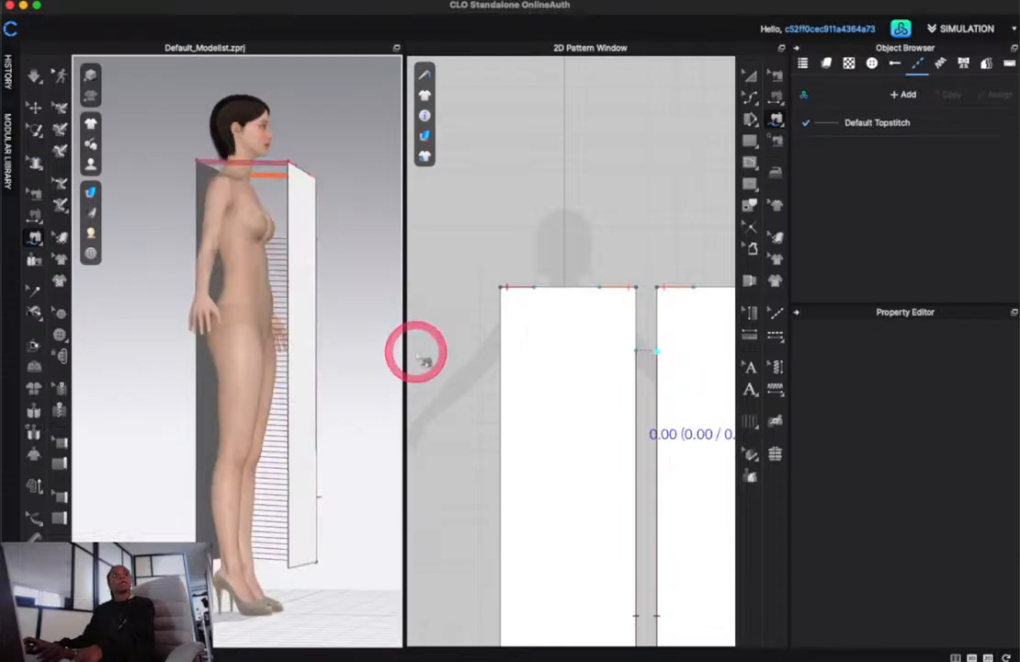
double_click(289, 552)
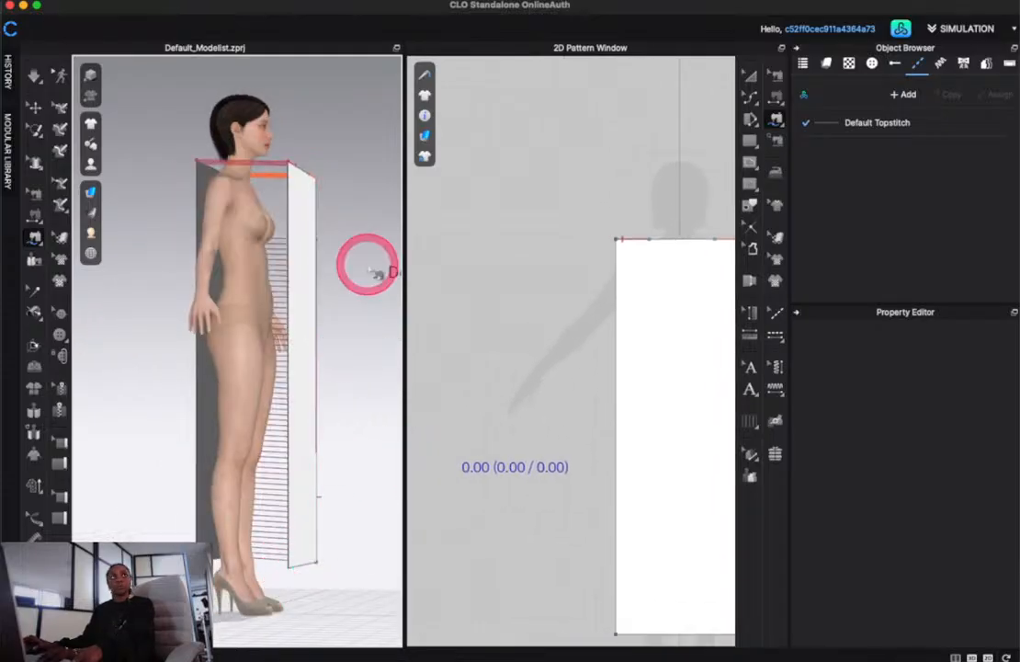
right_drag(364, 266, 386, 266)
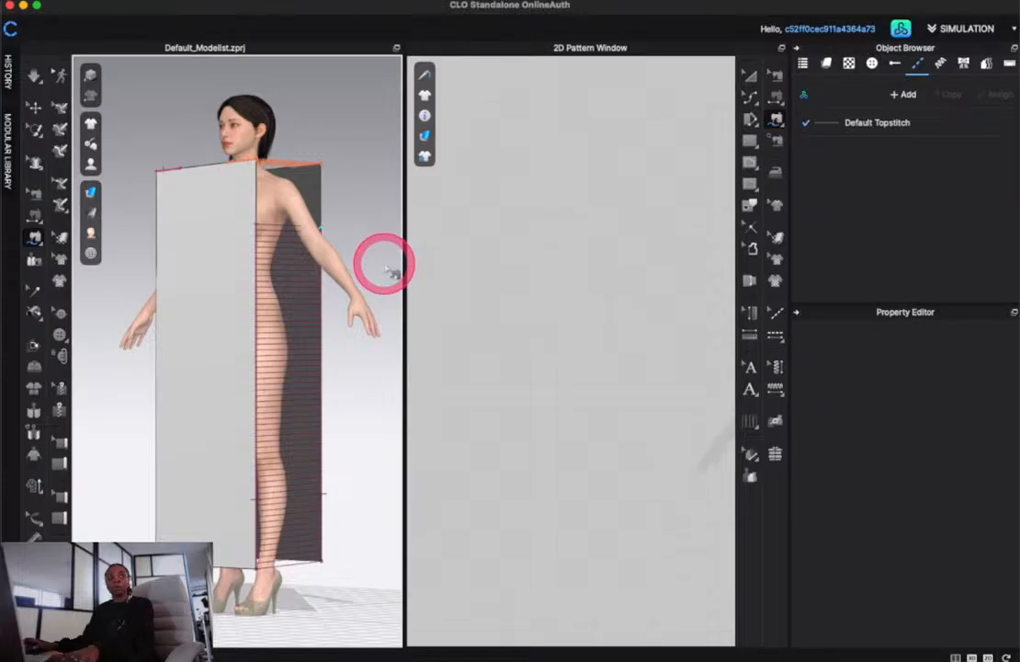
right_drag(226, 360, 447, 364)
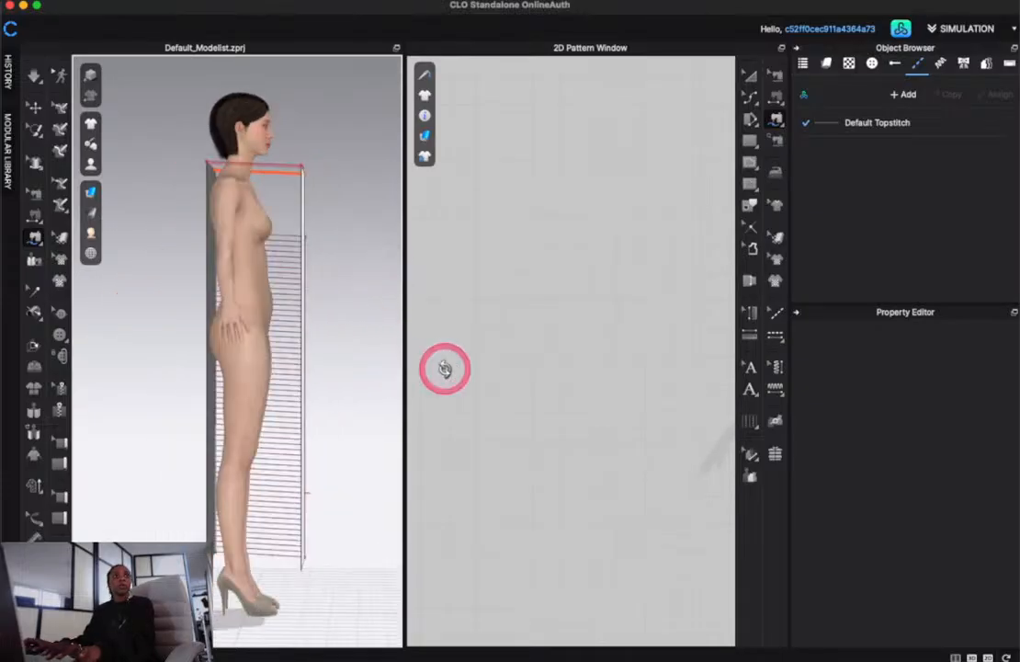
double_click(299, 568)
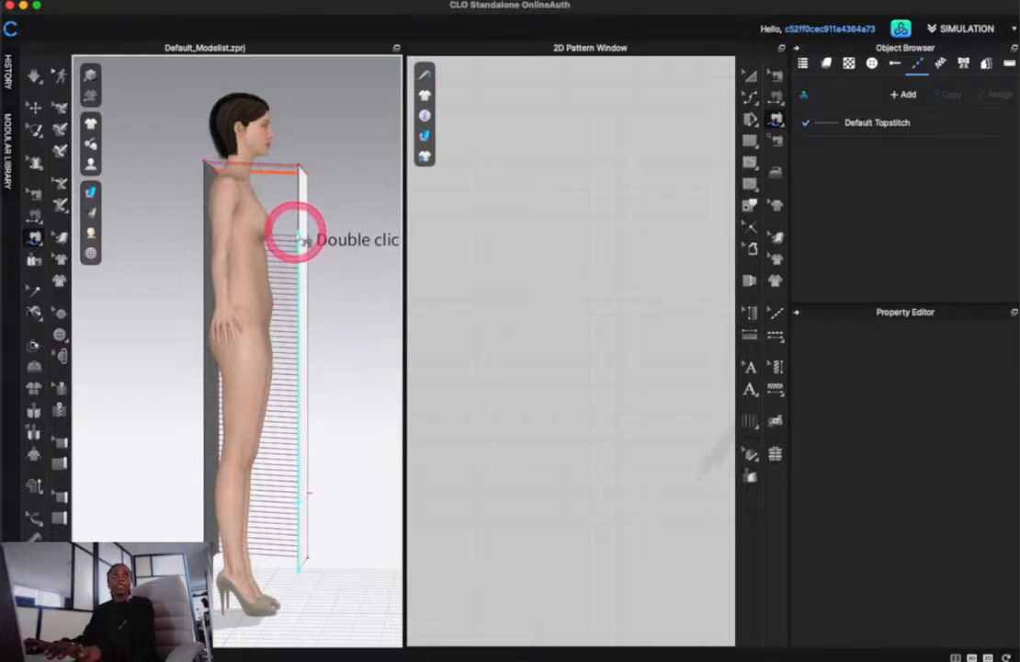
click(300, 236)
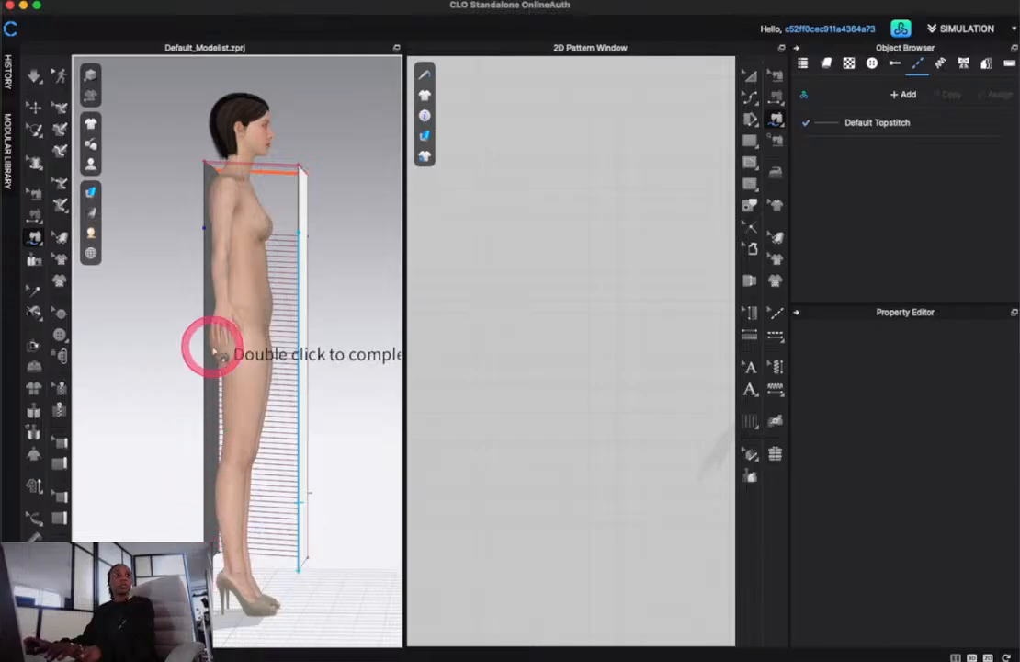
double_click(204, 230)
Simulate the sewn patterns on the avatar and pull the front fabric from the left shoulder toward the neck
right_drag(353, 298, 204, 310)
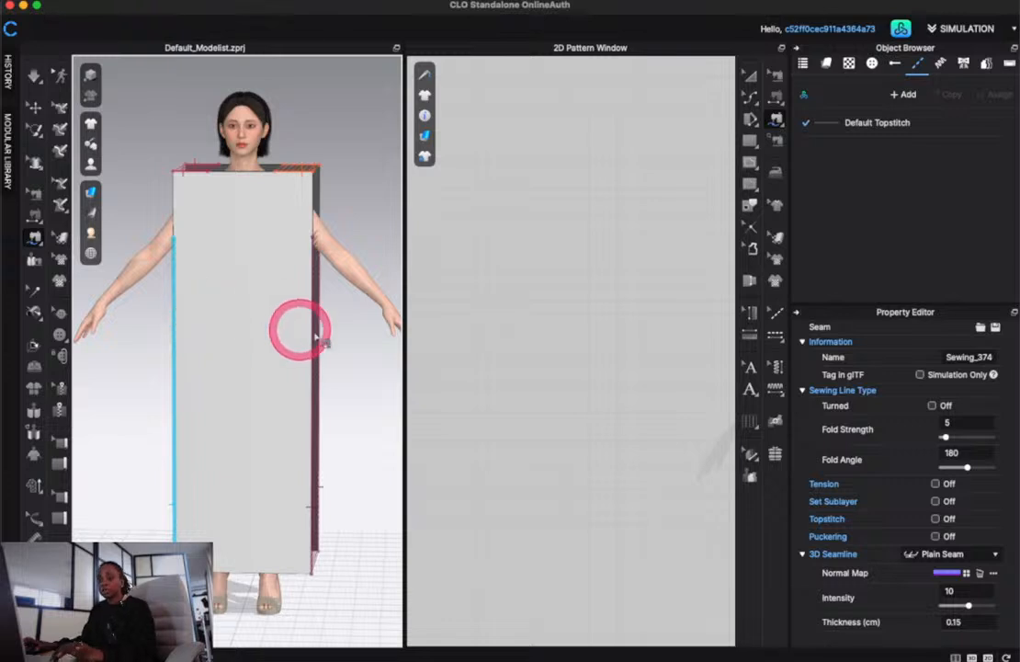
key(space)
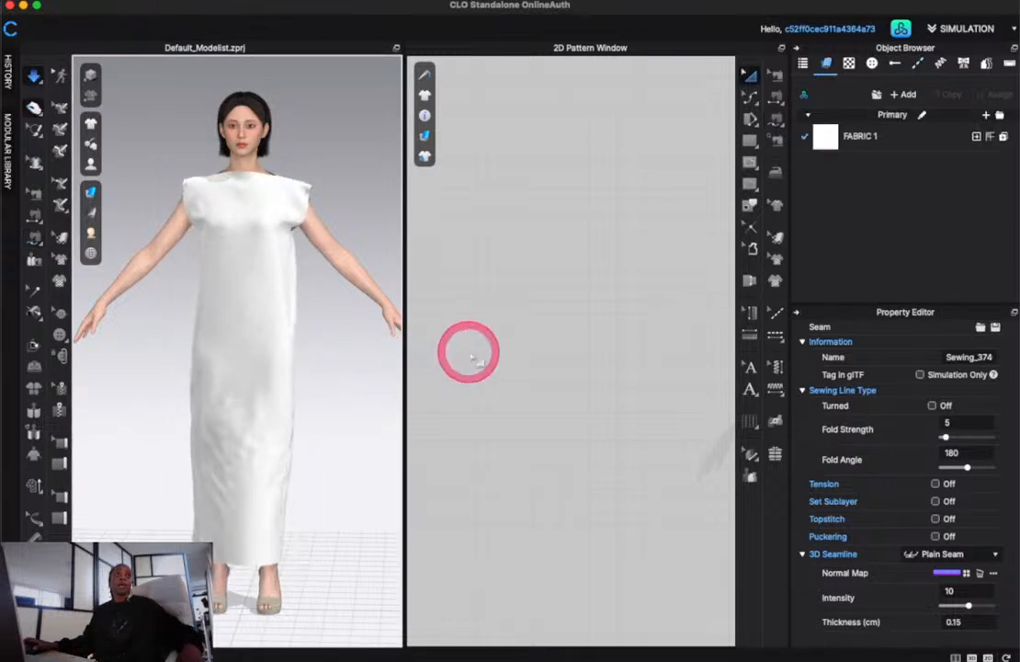
click(301, 174)
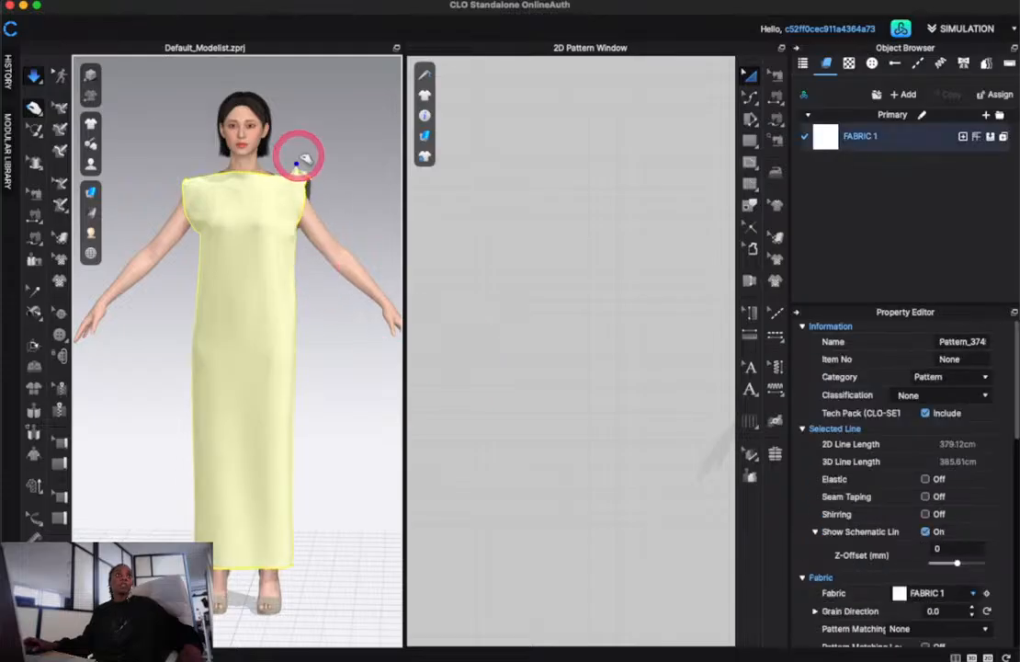
drag(304, 161, 231, 185)
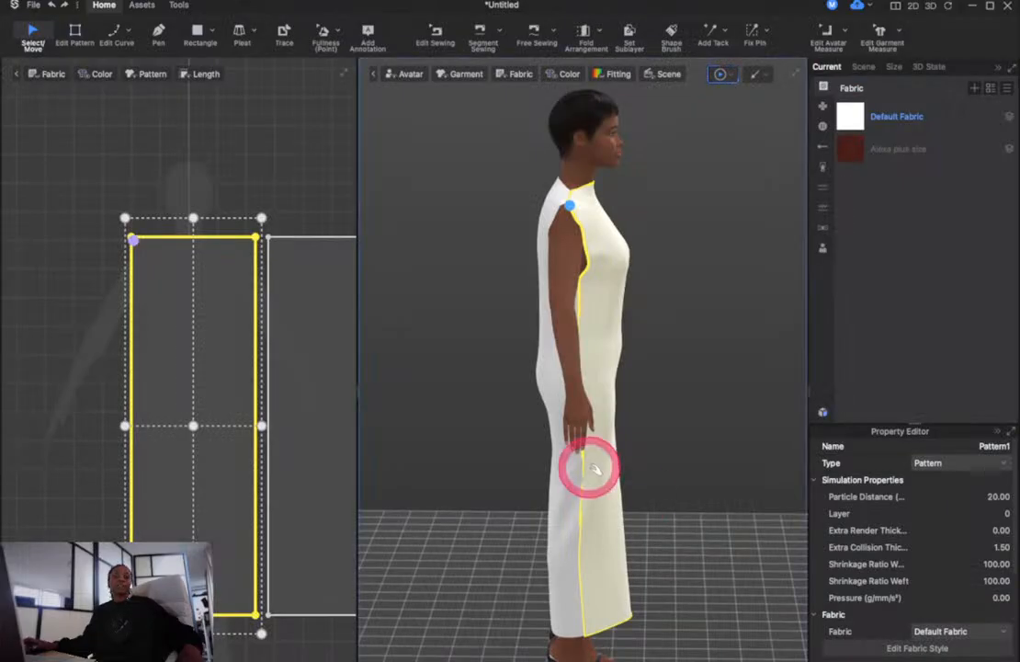
Switch to Style3D and pull the simulated dress outward at the avatar's left shoulder
key(2)
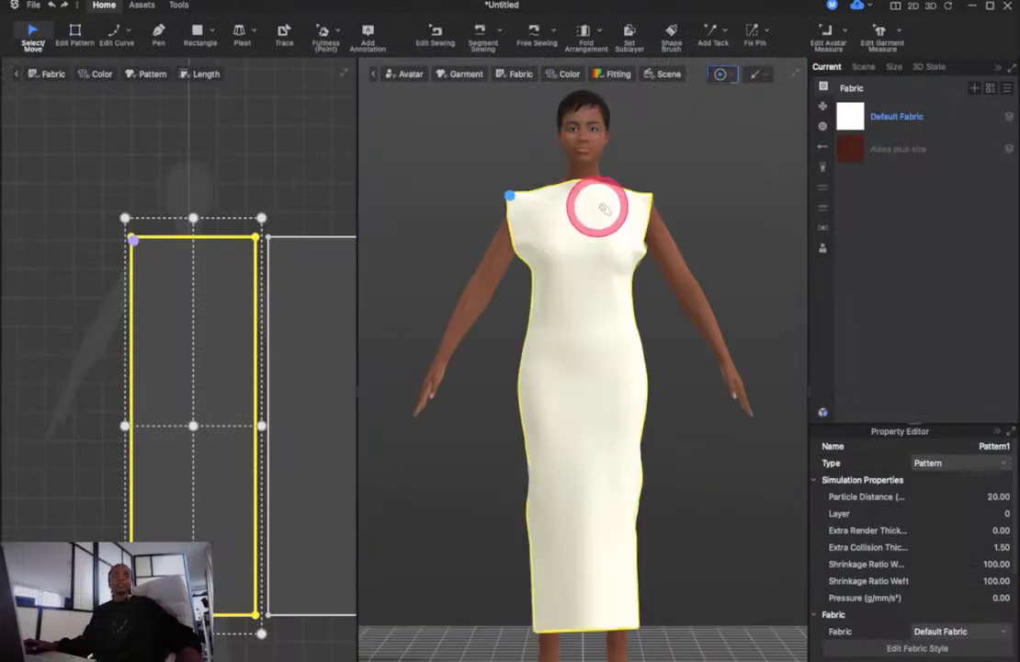
drag(650, 198, 717, 206)
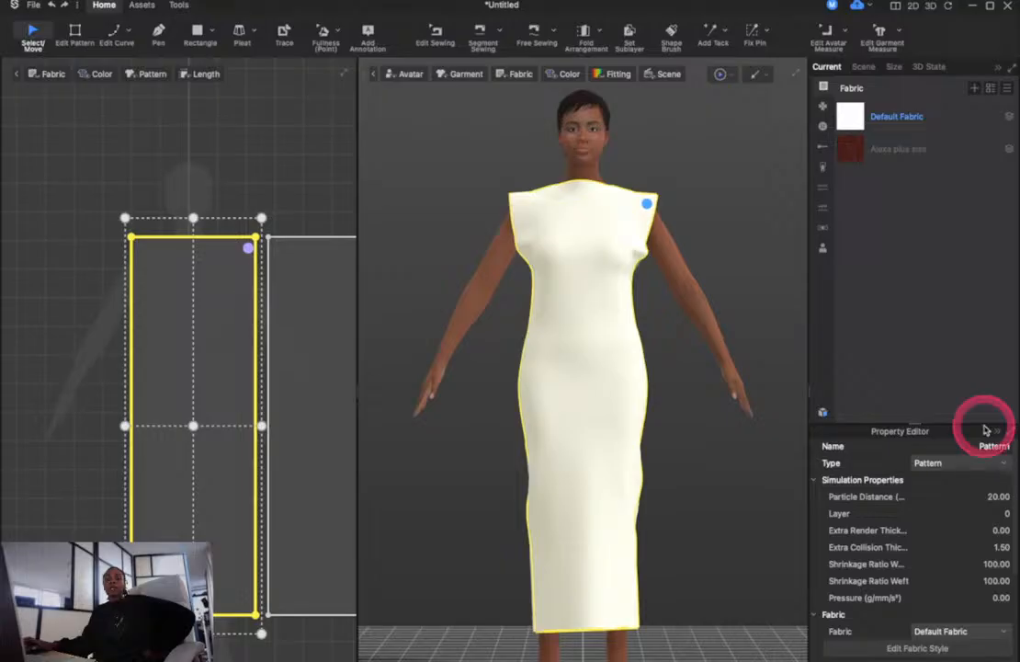
click(709, 386)
mouse_move(709, 386)
right_down()
mouse_move(581, 412)
mouse_move(476, 405)
mouse_move(695, 409)
mouse_move(723, 388)
mouse_move(695, 401)
right_up()
click(595, 230)
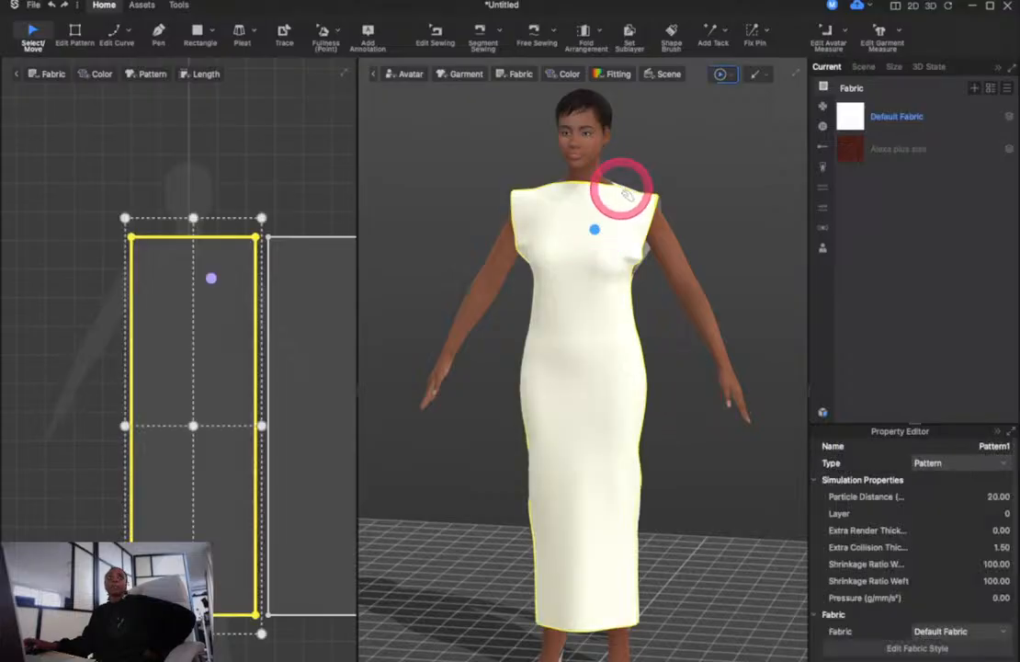
click(676, 370)
right_drag(676, 369, 713, 358)
key(space)
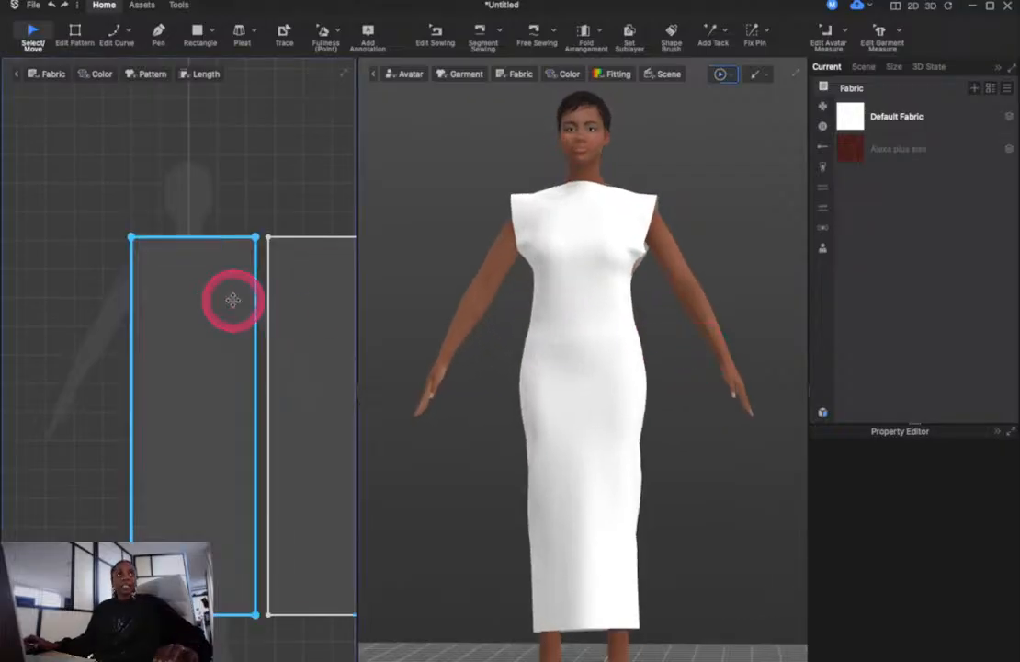
Draw diagonal internal lines about 20 cm and 21 cm long across the front pattern's two upper corners with the Pen tool
click(157, 32)
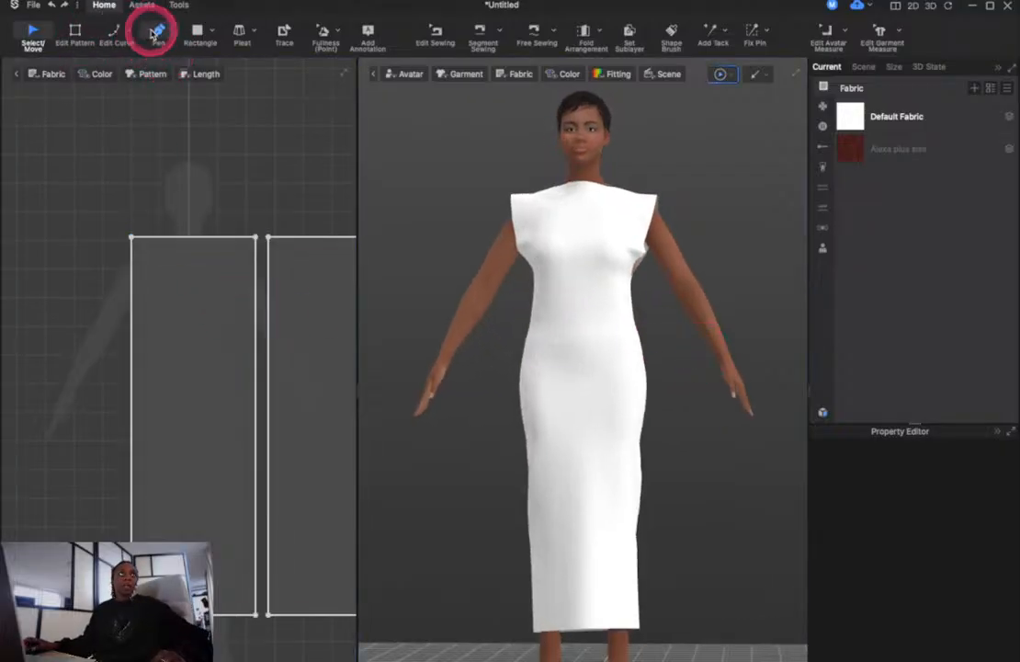
drag(159, 233, 139, 291)
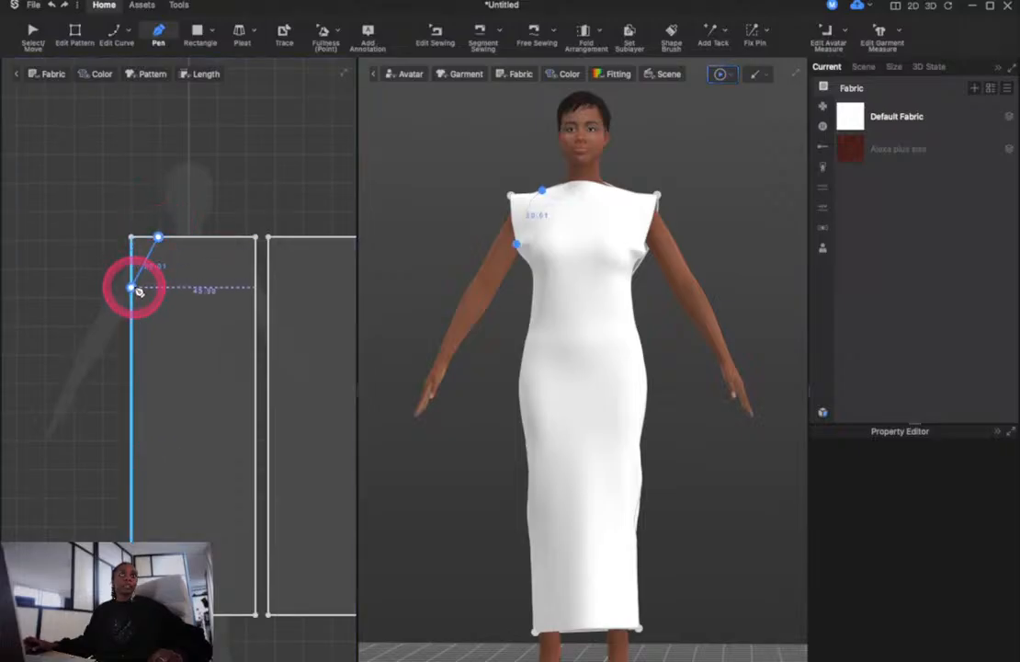
double_click(133, 288)
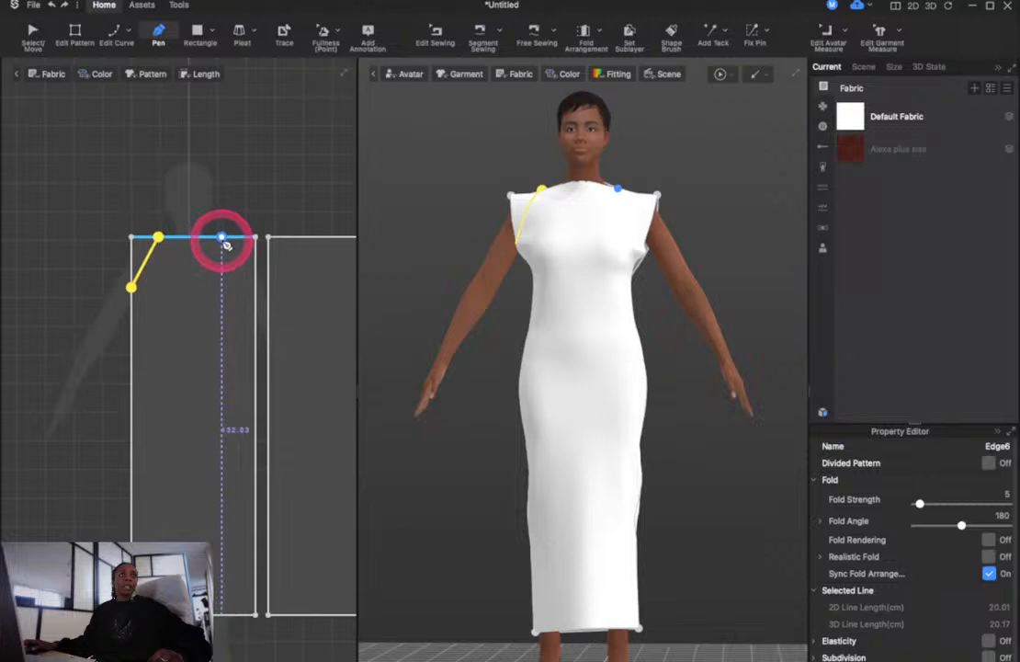
drag(239, 261, 256, 299)
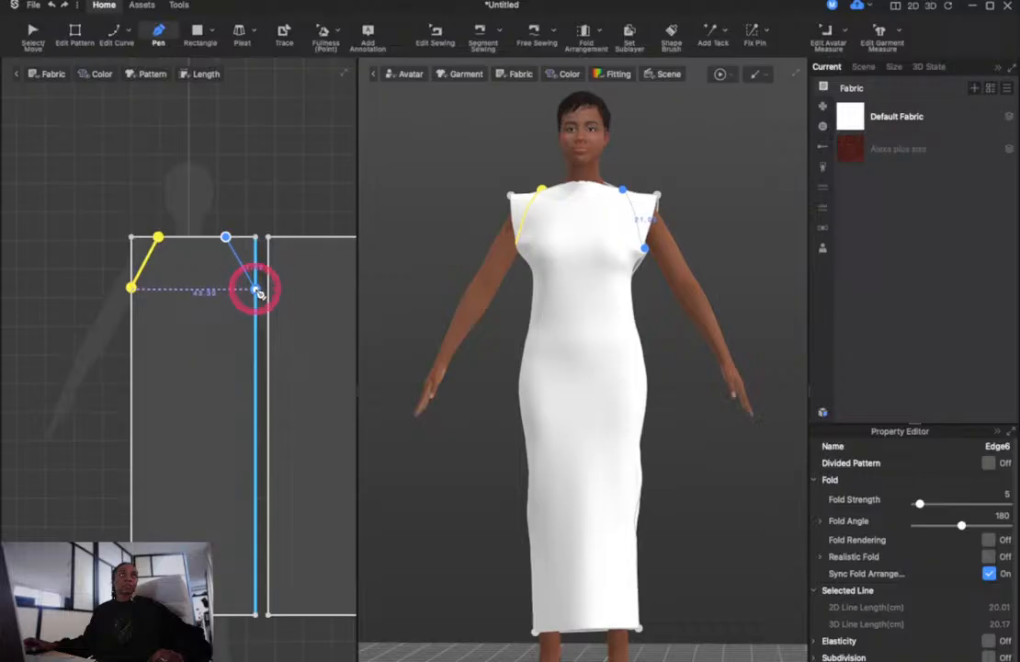
double_click(258, 291)
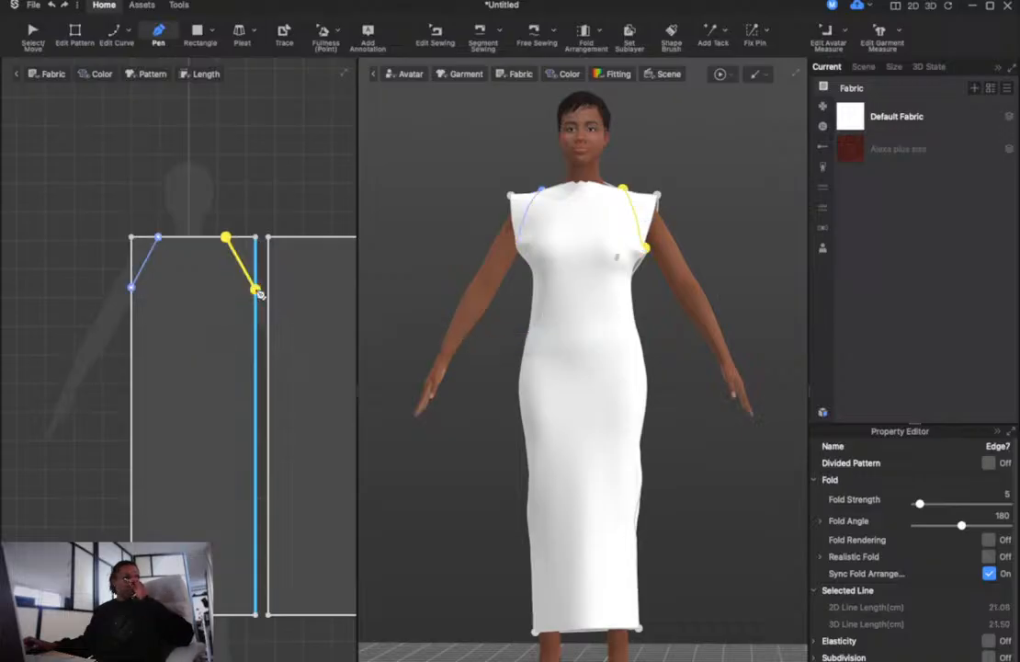
Cut the front pattern along both diagonal armhole lines without sewing the pieces together
click(245, 263)
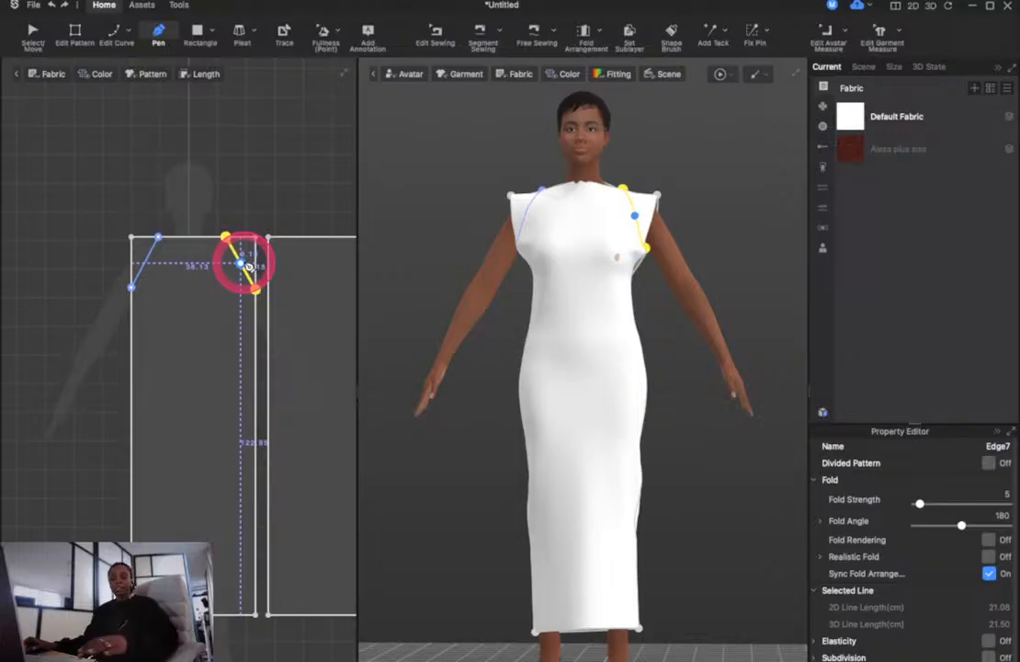
key(z)
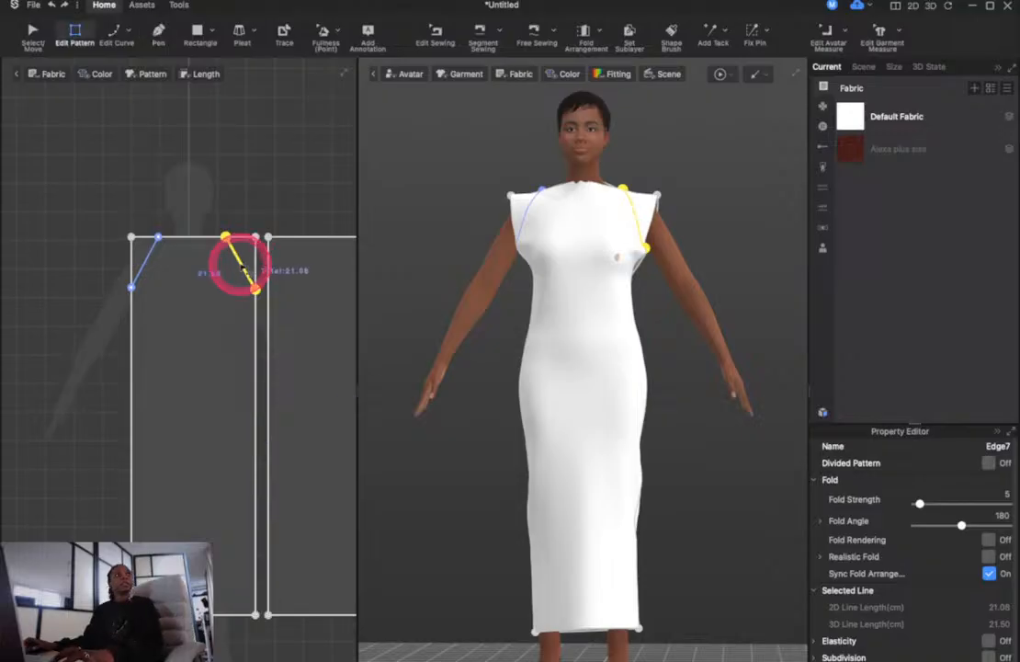
right_click(242, 268)
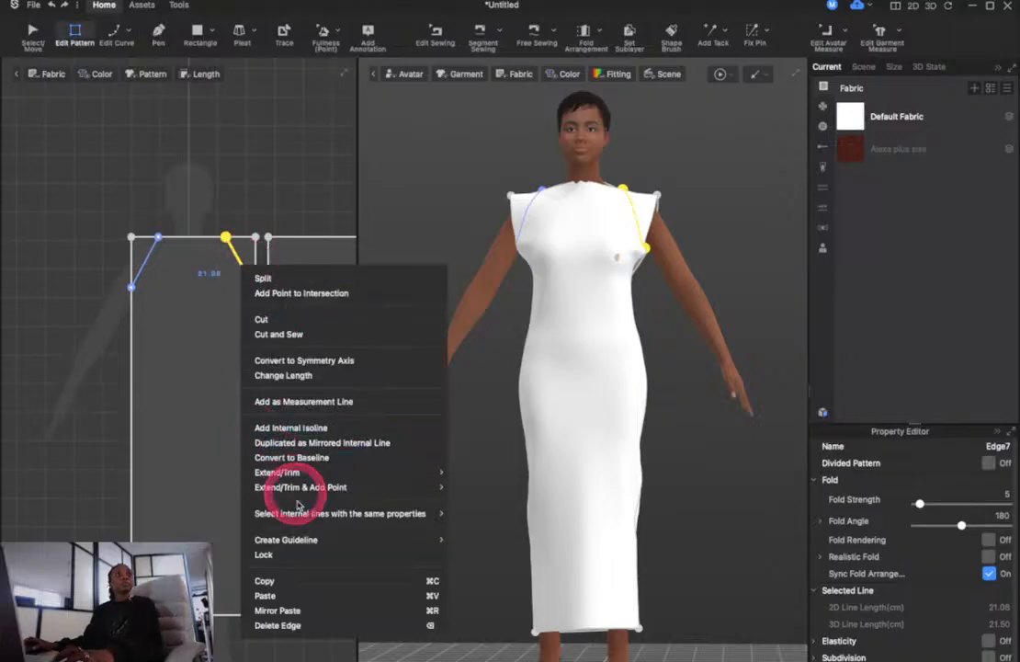
click(272, 319)
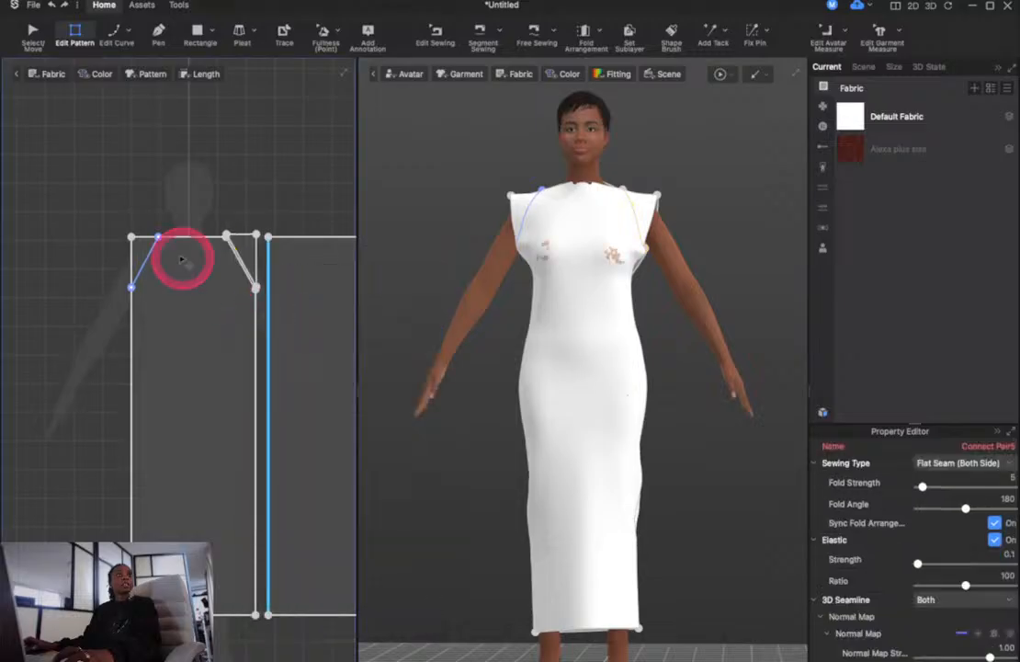
click(147, 254)
right_click(147, 256)
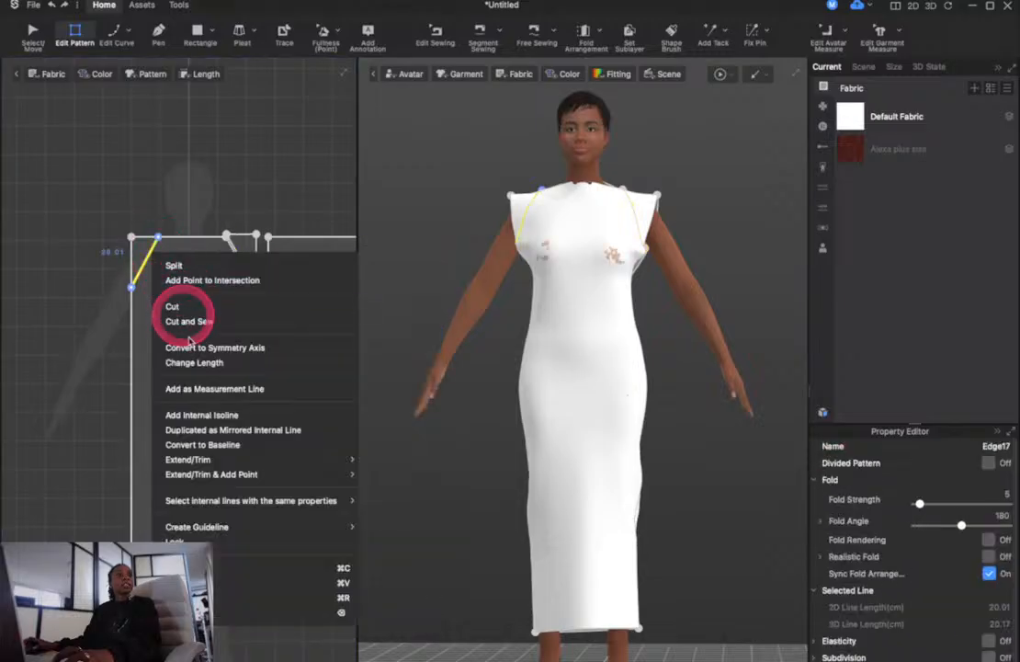
click(207, 308)
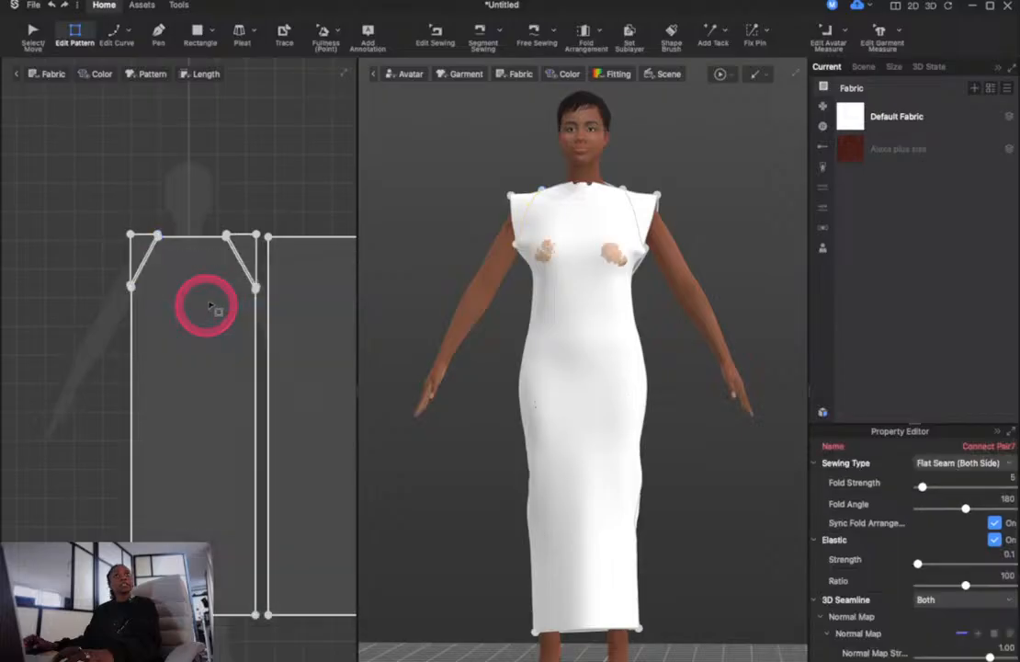
Draw a diagonal internal line about 22 cm long across the back pattern's upper corner nearest the front pattern with the Pen tool
click(271, 283)
click(155, 35)
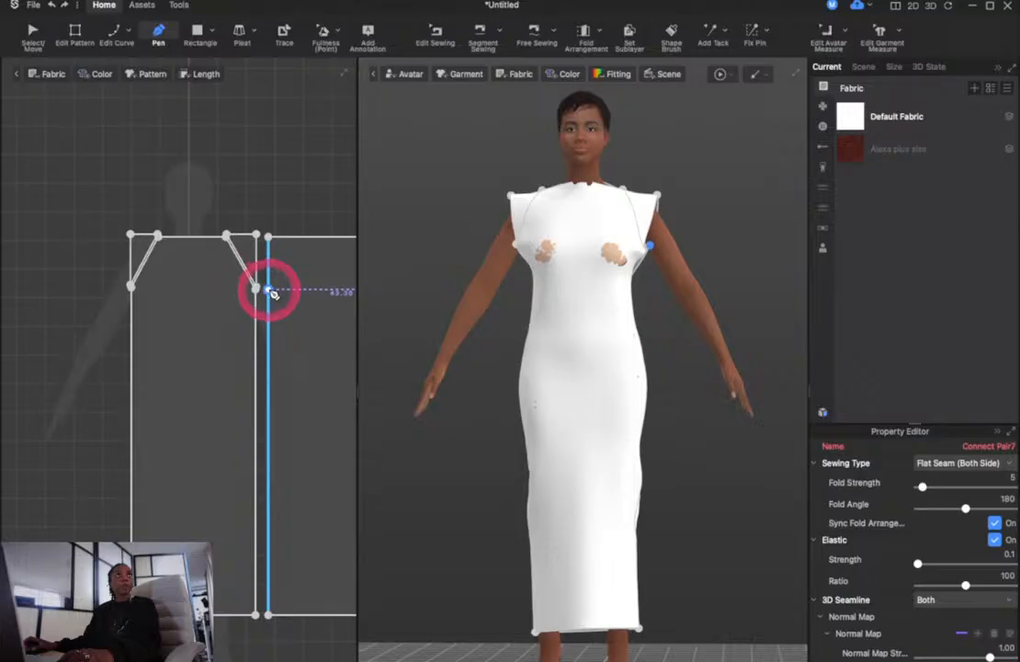
click(302, 227)
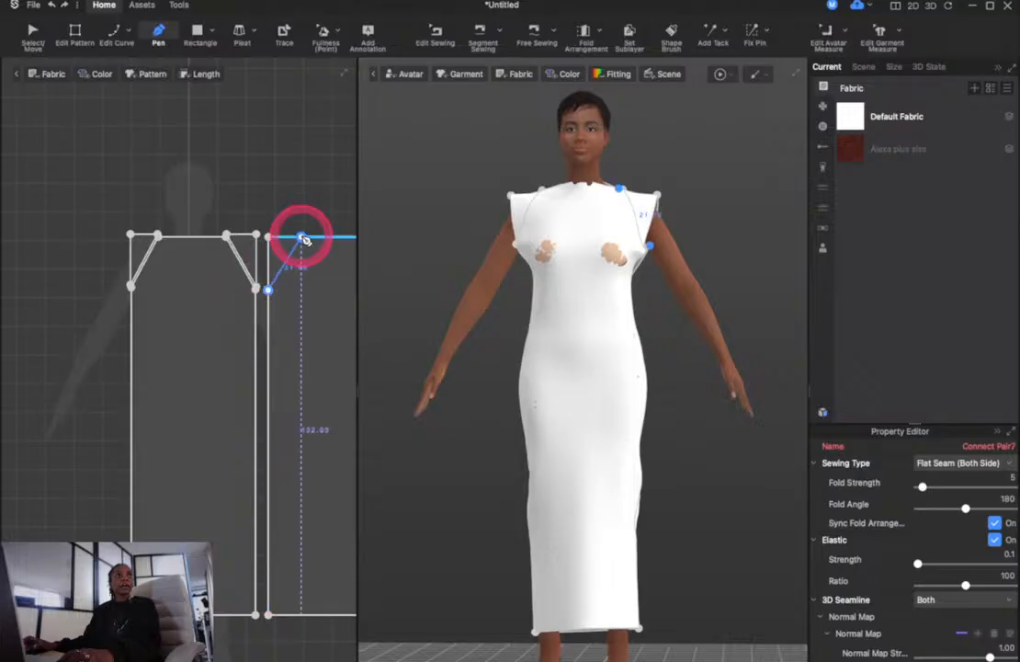
scroll(299, 235, down, 5)
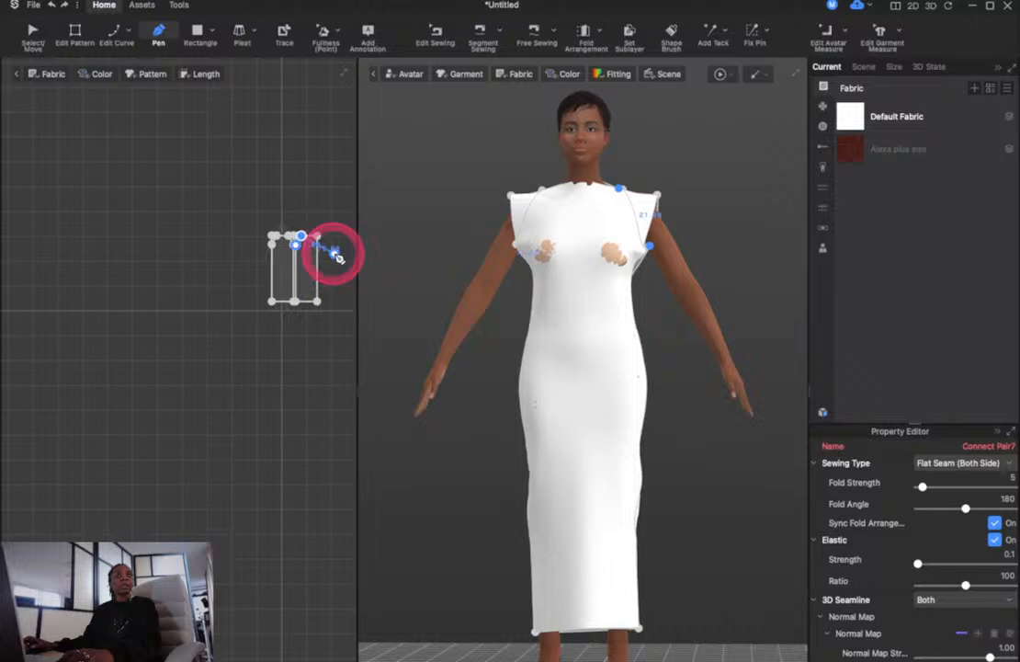
scroll(335, 256, up, 5)
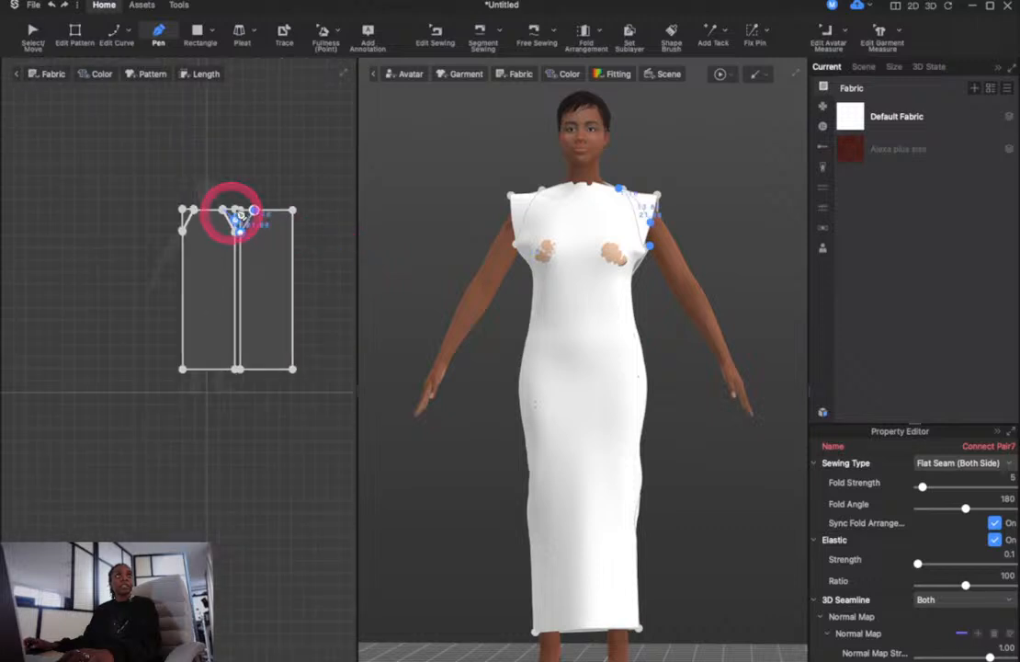
click(257, 213)
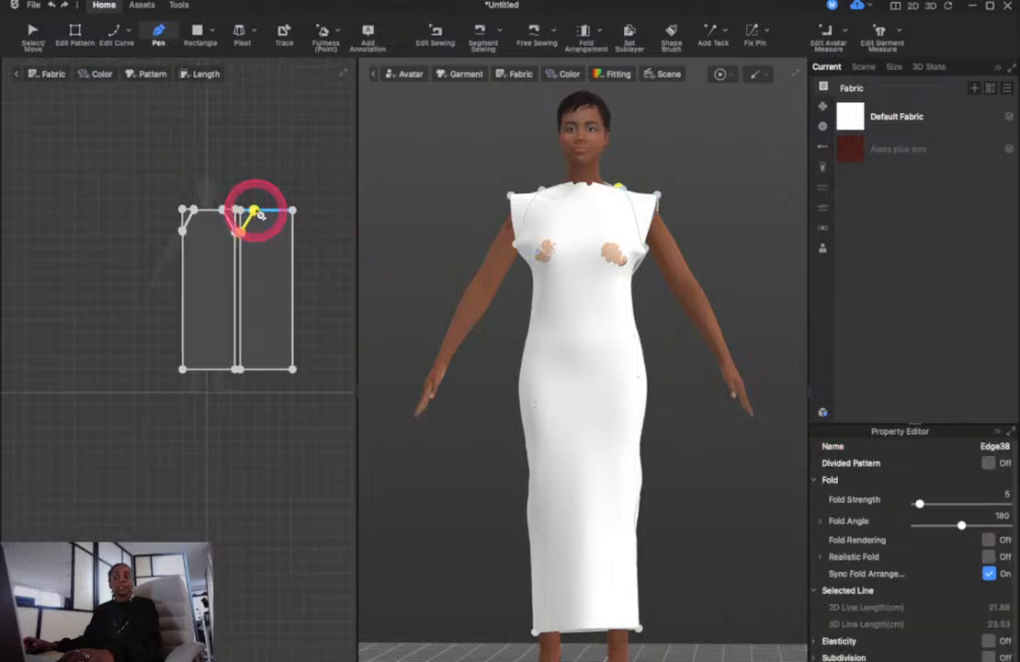
scroll(301, 229, down, 8)
scroll(302, 229, up, 8)
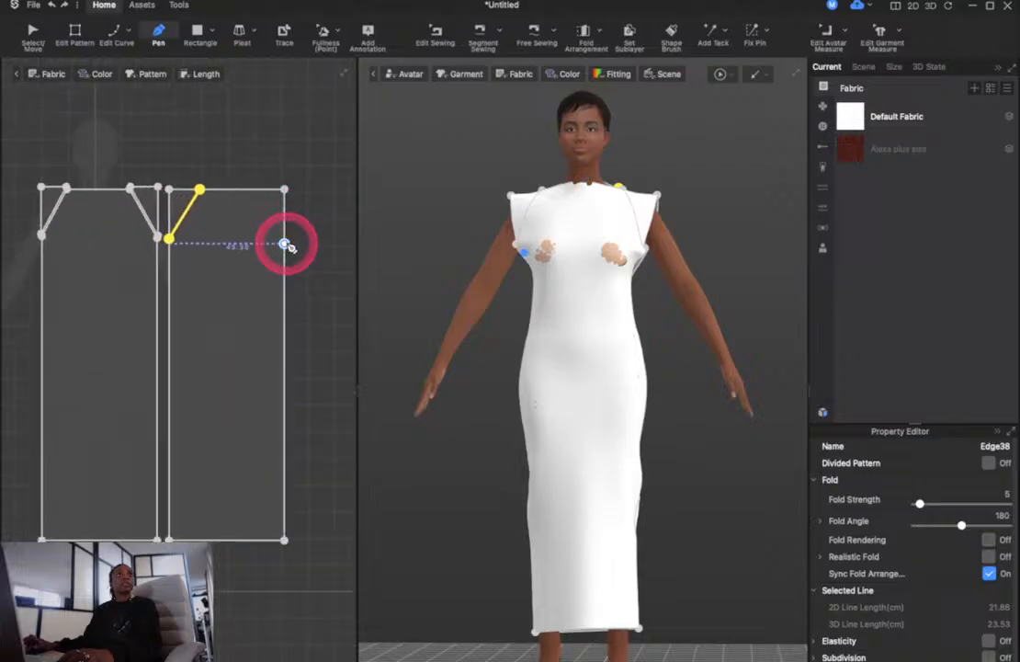
Draw a diagonal internal line about 23 cm long across the back pattern's remaining upper corner with the Pen tool
click(285, 243)
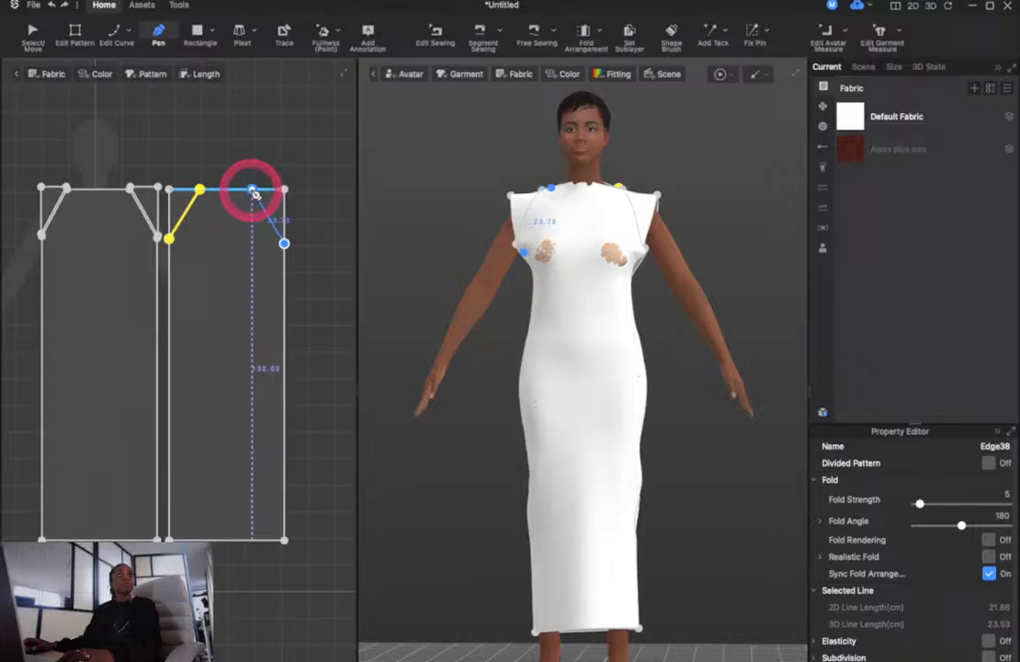
click(255, 190)
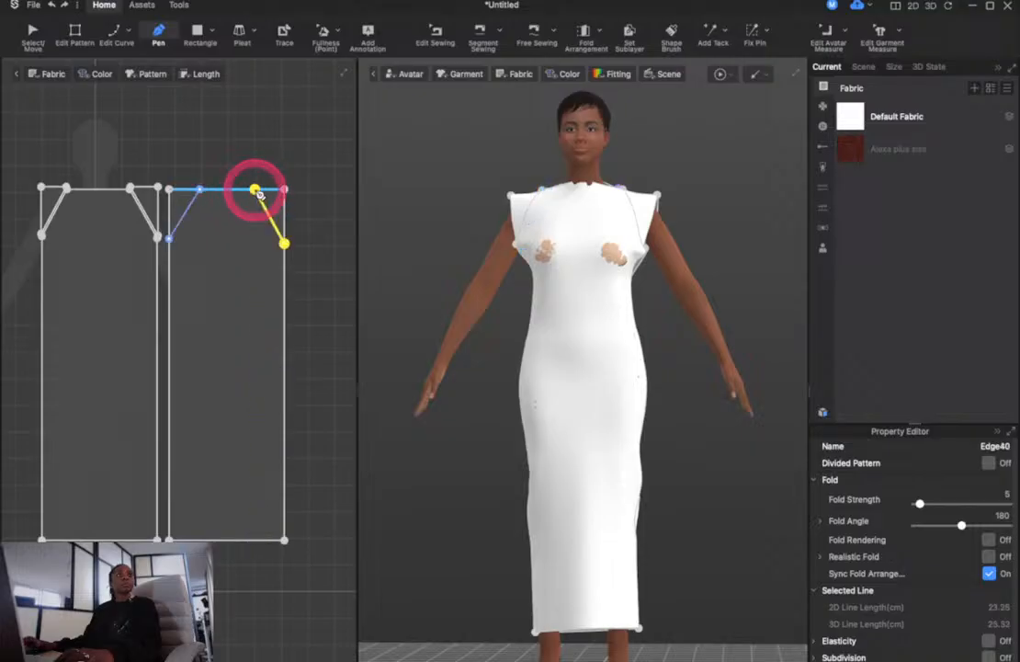
click(90, 16)
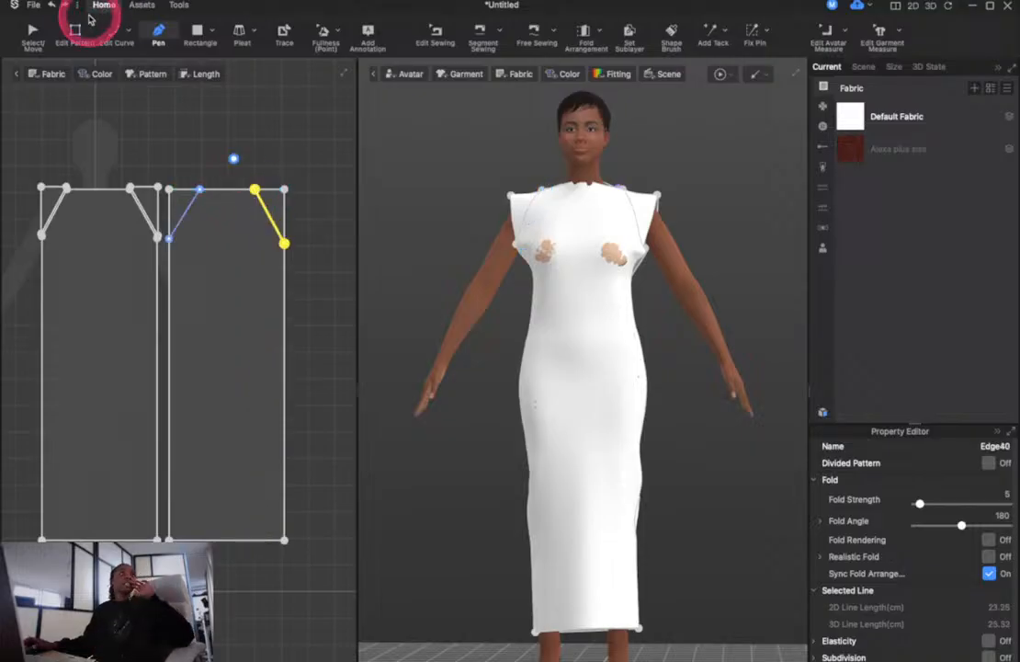
Cut the back pattern along both diagonal armhole lines without sewing the pieces together
click(82, 27)
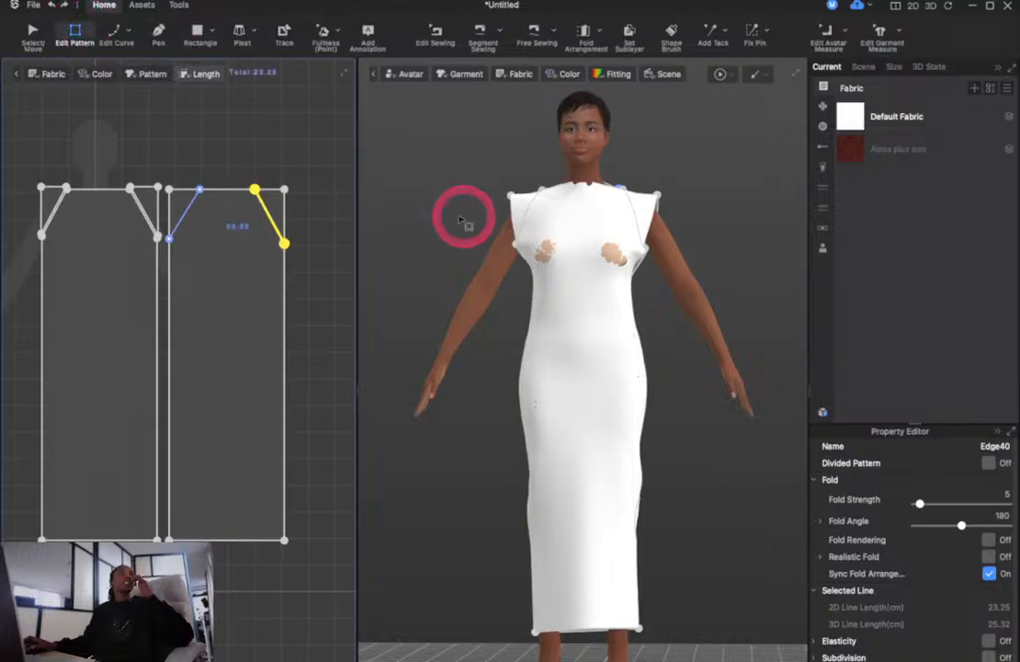
right_click(189, 212)
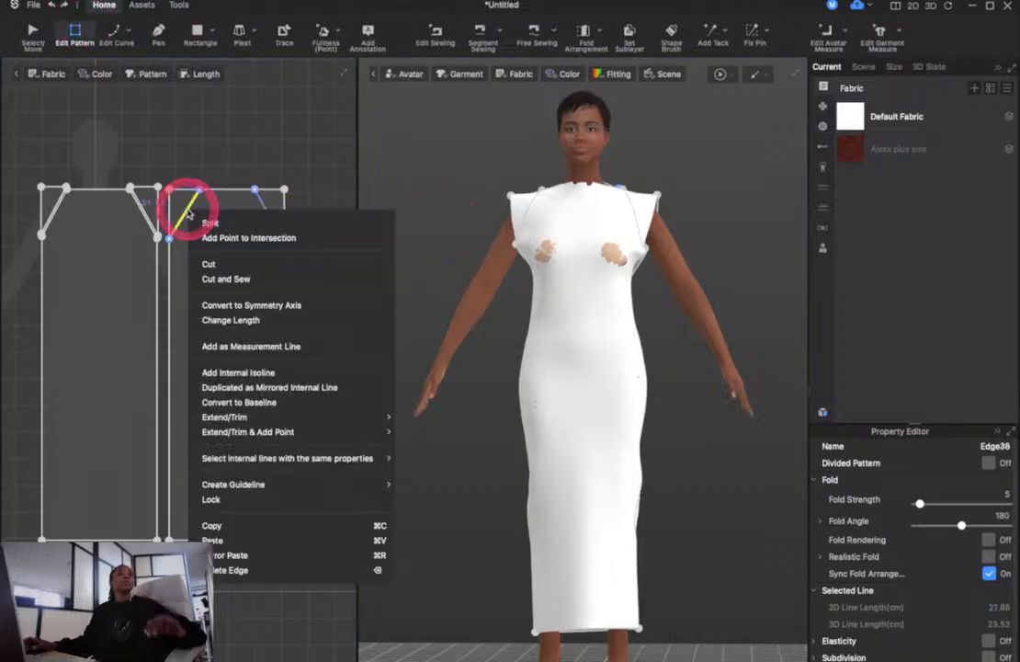
click(207, 265)
click(264, 217)
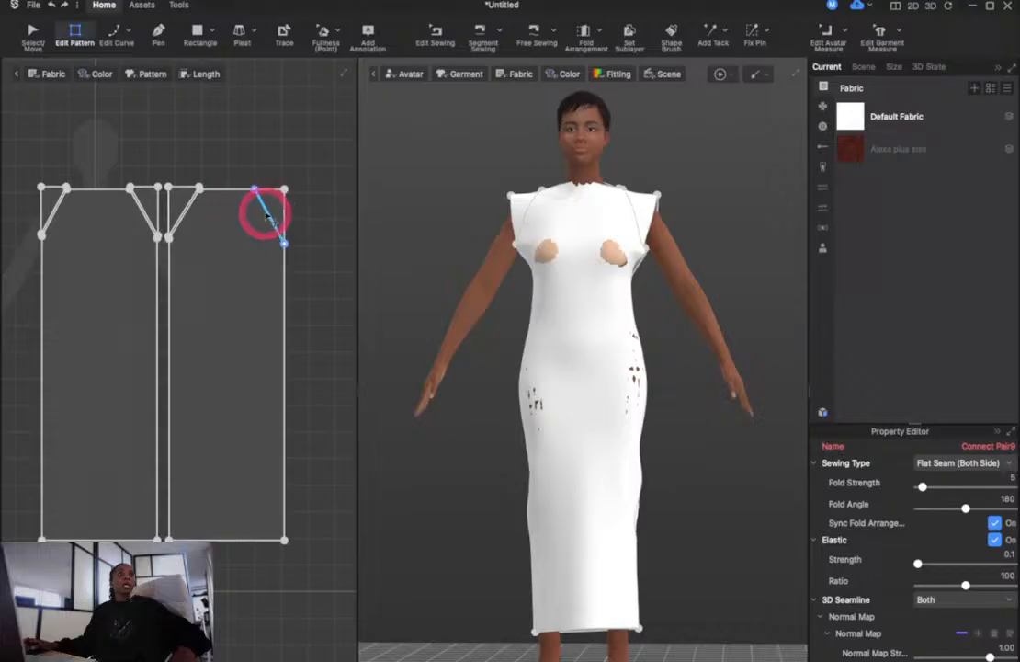
right_click(265, 215)
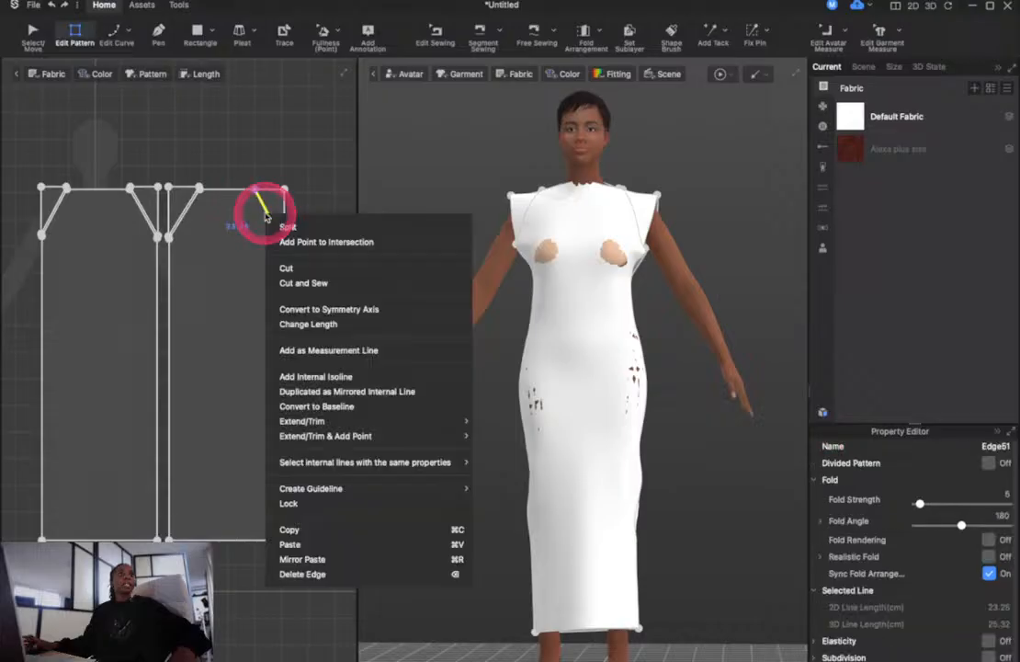
click(299, 268)
Delete the four triangular corner pieces cut from the front and back patterns, and simulate the dress
click(33, 37)
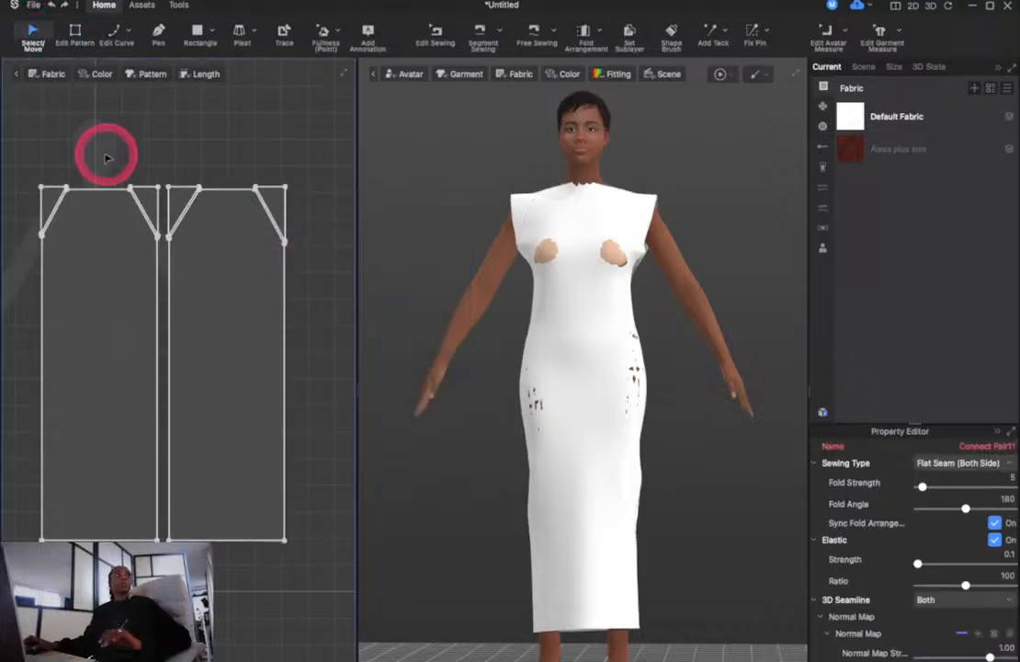
click(52, 188)
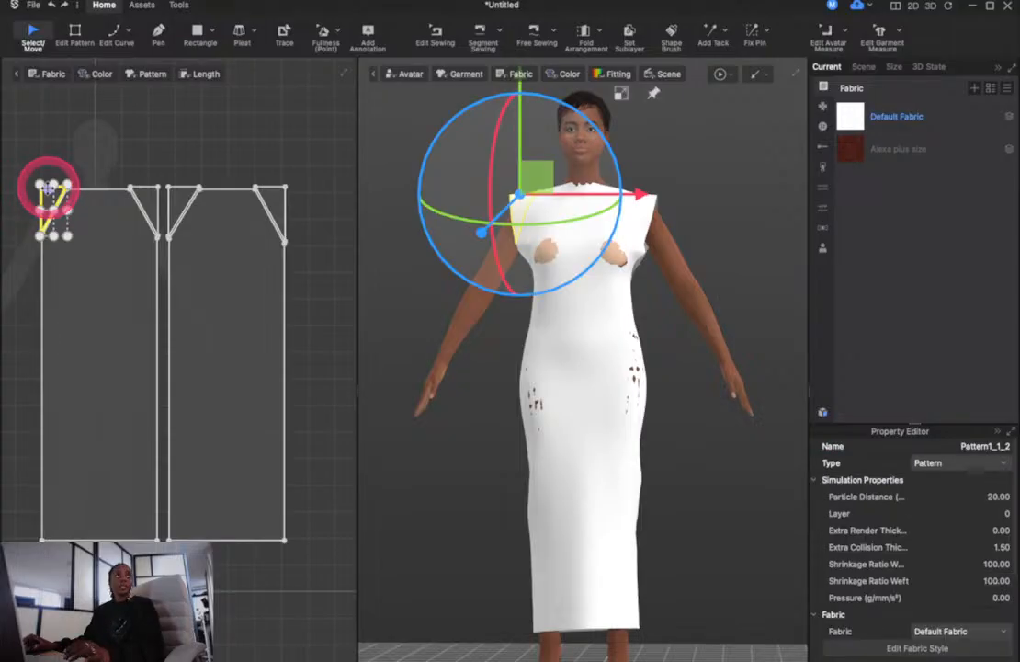
click(153, 195)
shift+click(184, 194)
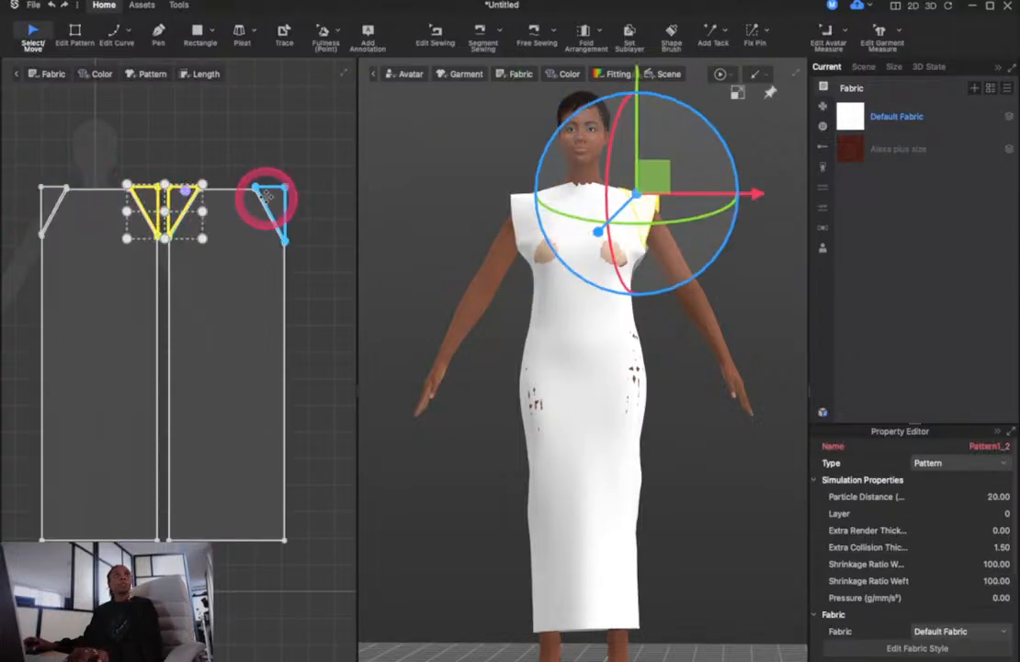
shift+click(266, 195)
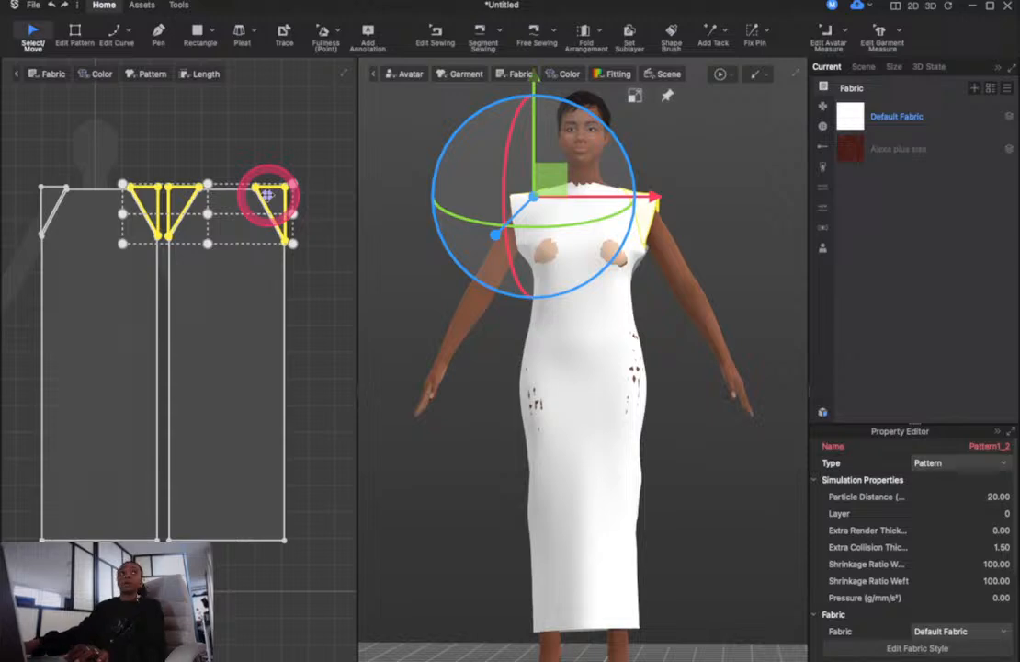
key(Delete)
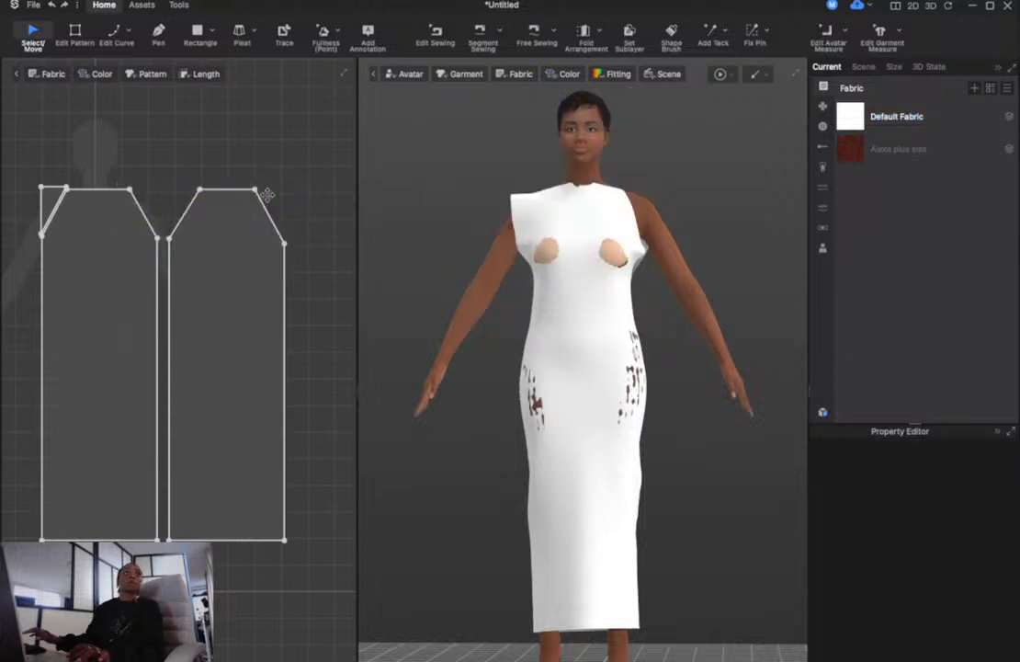
click(52, 198)
key(Delete)
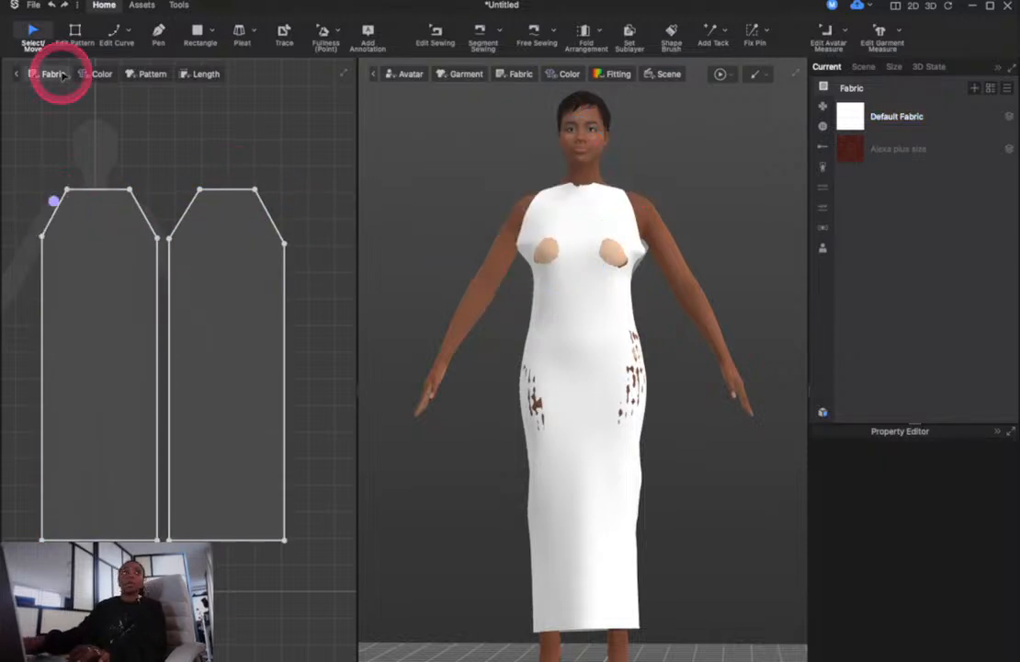
key(space)
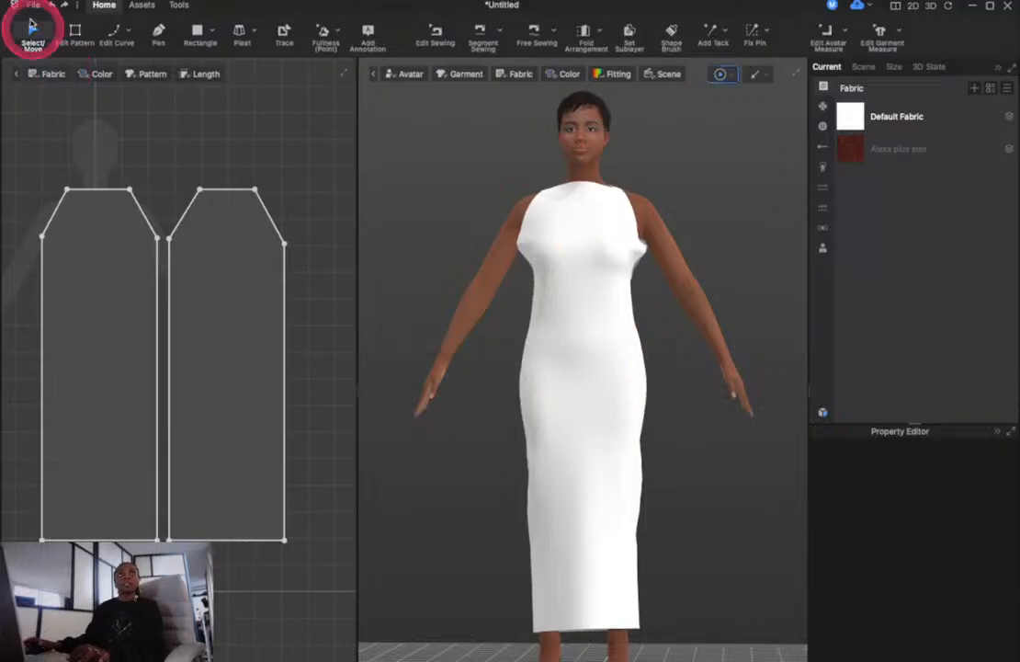
Examine the dress from behind and in front, and check where the shoulder seams run along the back pattern's top edge
right_drag(686, 218, 449, 126)
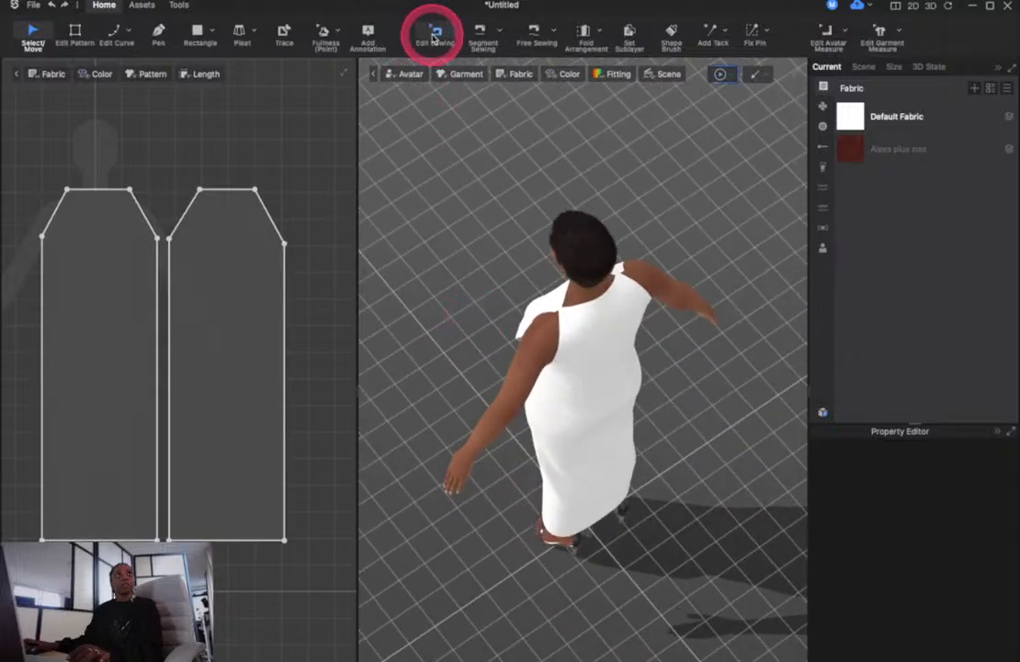
click(434, 33)
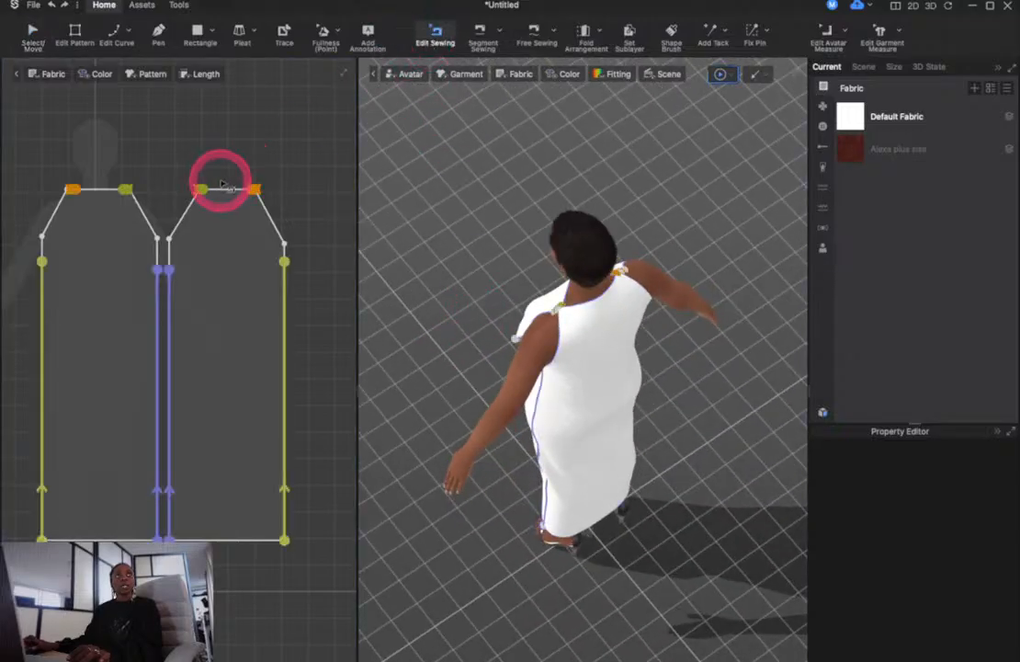
scroll(222, 184, down, 3)
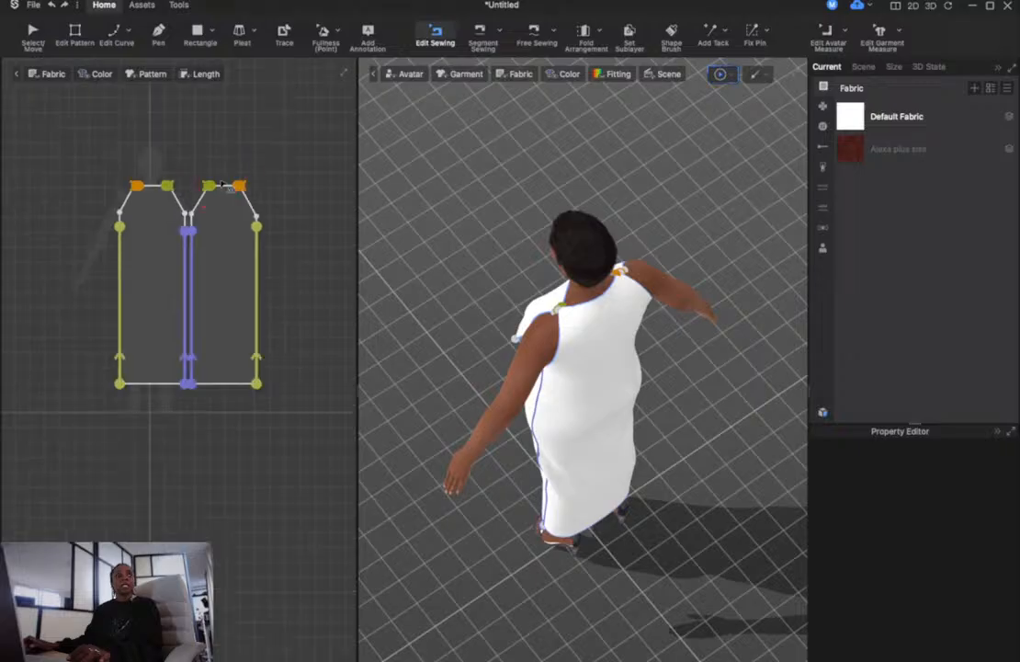
scroll(222, 184, up, 5)
scroll(222, 185, down, 4)
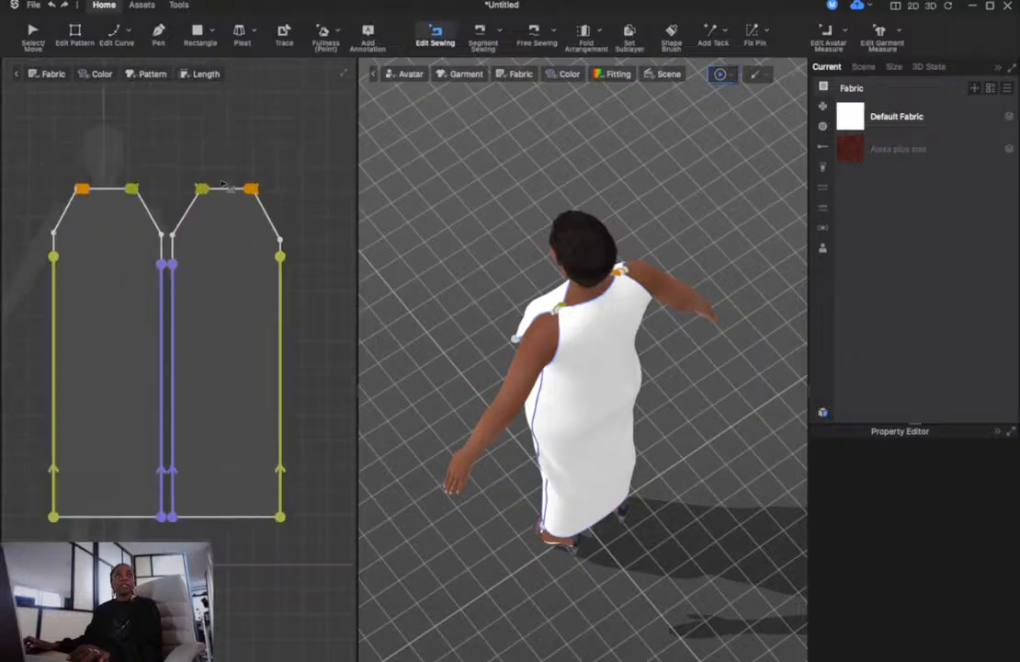
scroll(222, 185, down, 2)
right_drag(444, 289, 680, 248)
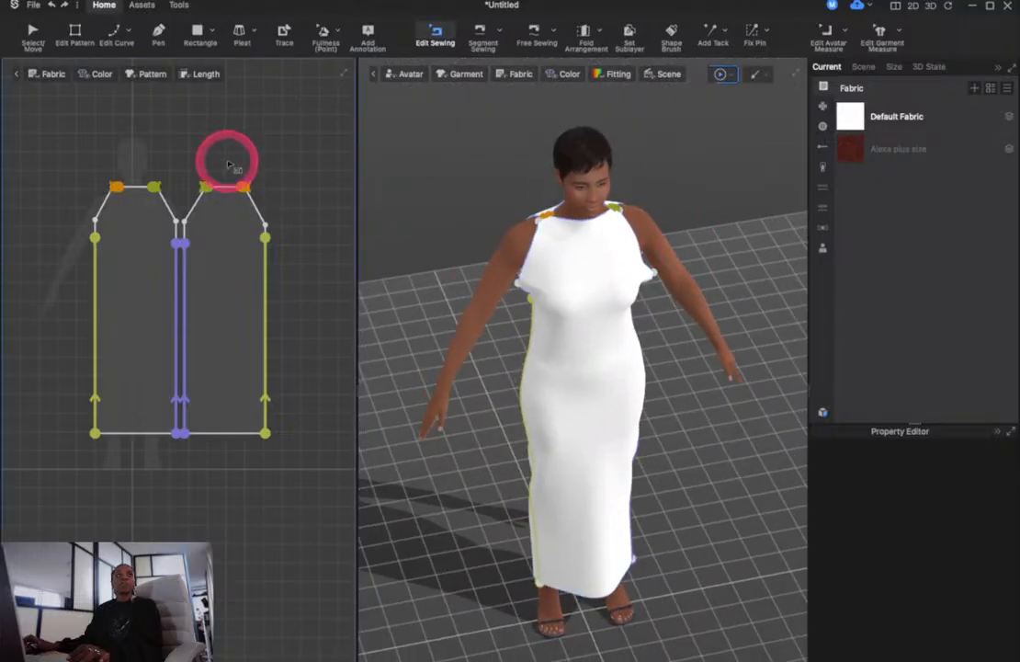
scroll(221, 155, down, 3)
scroll(228, 163, up, 6)
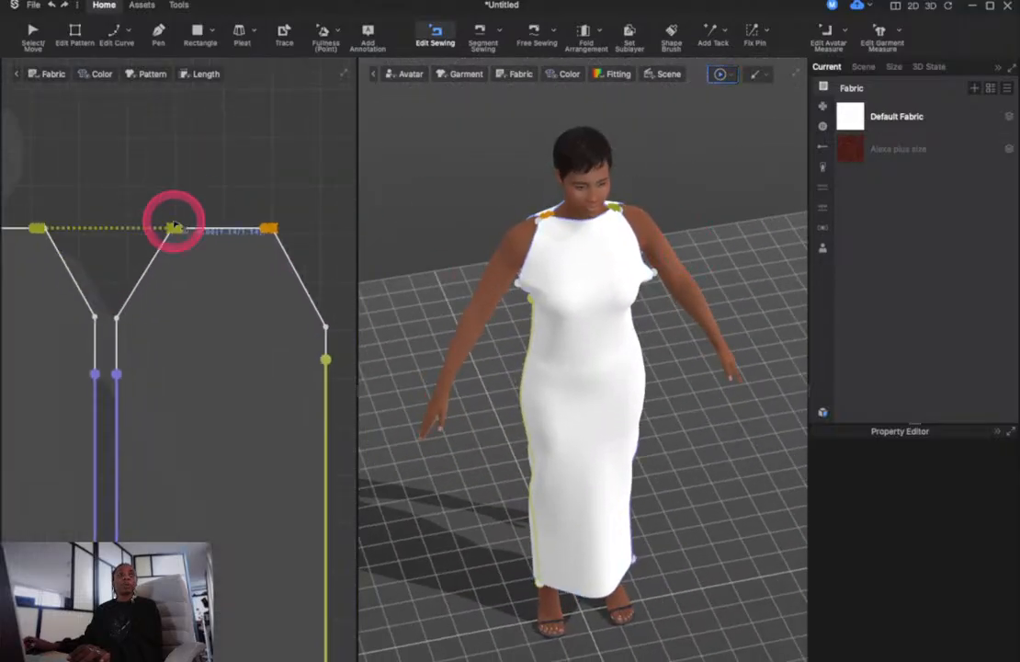
scroll(175, 218, up, 5)
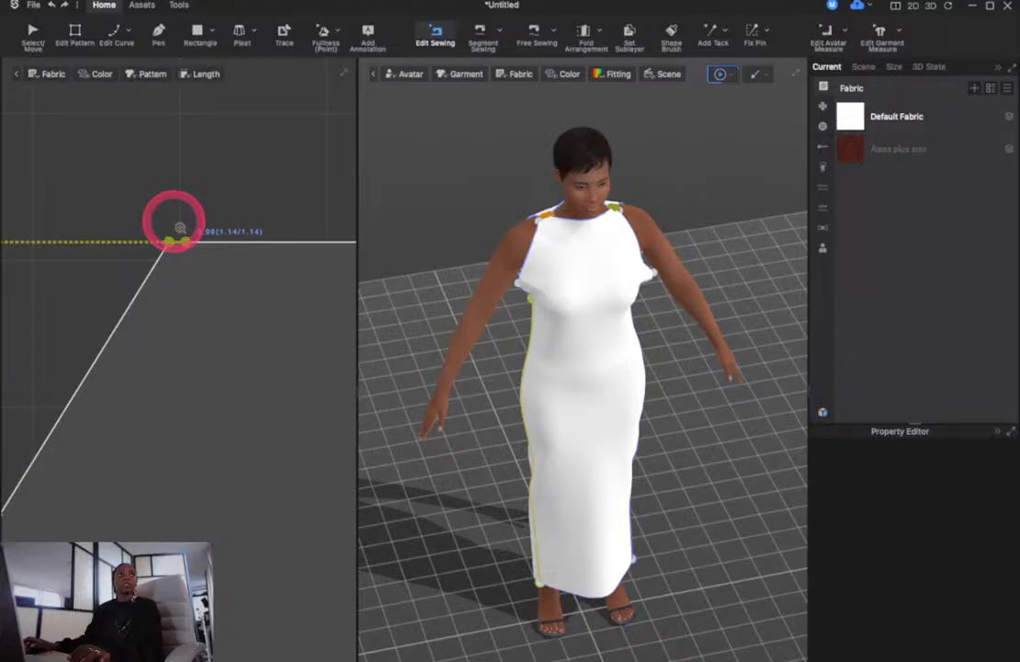
Add a point on the back pattern's top edge at the inner end of each shoulder seam
click(129, 29)
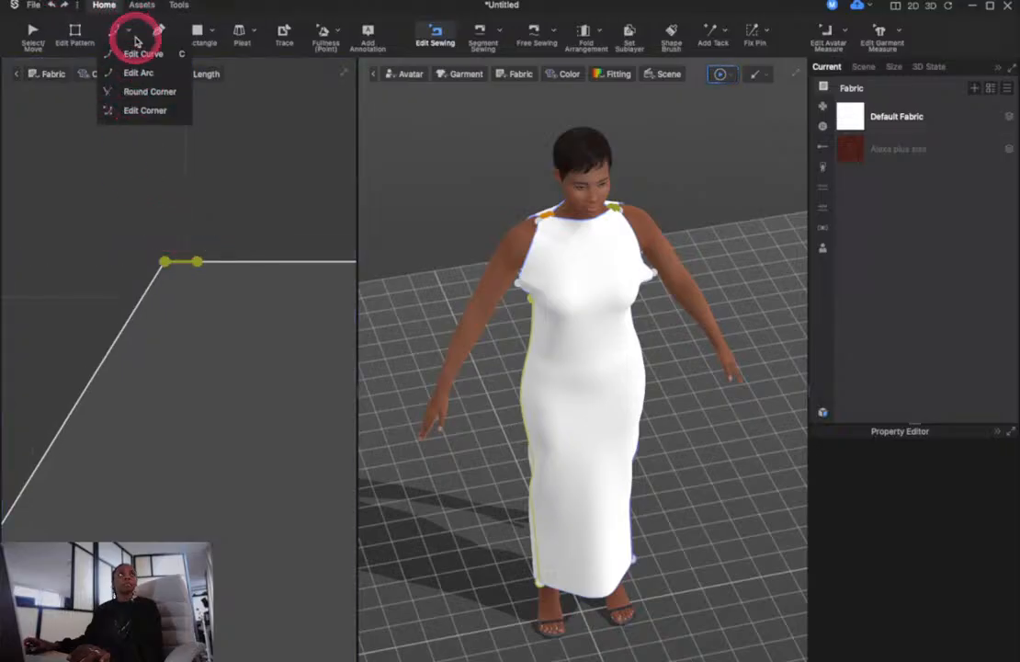
click(198, 31)
click(216, 32)
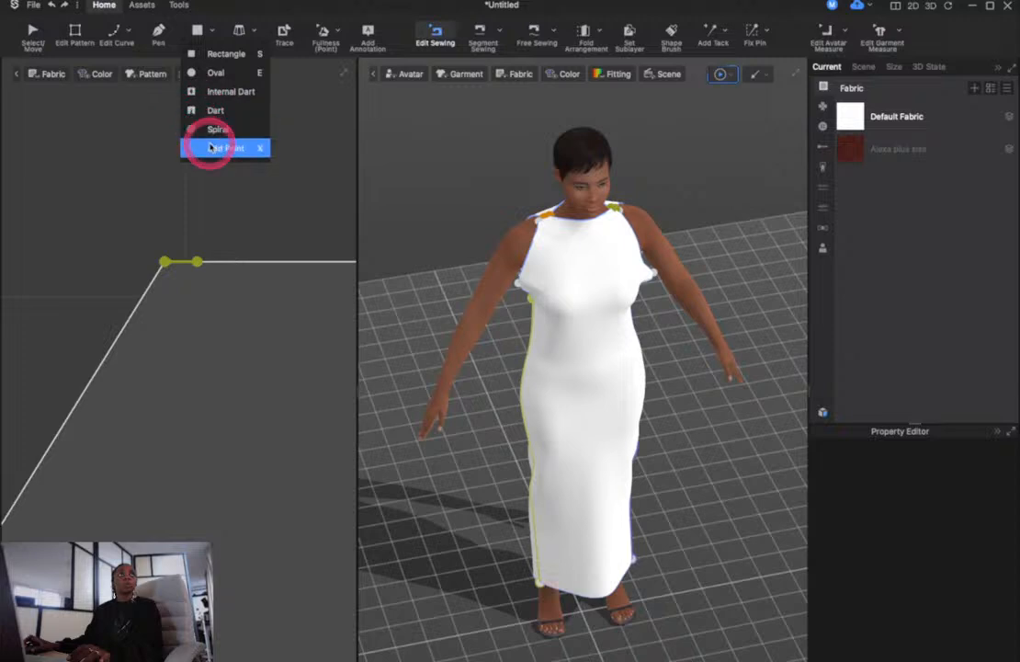
click(213, 148)
click(198, 262)
scroll(197, 264, down, 5)
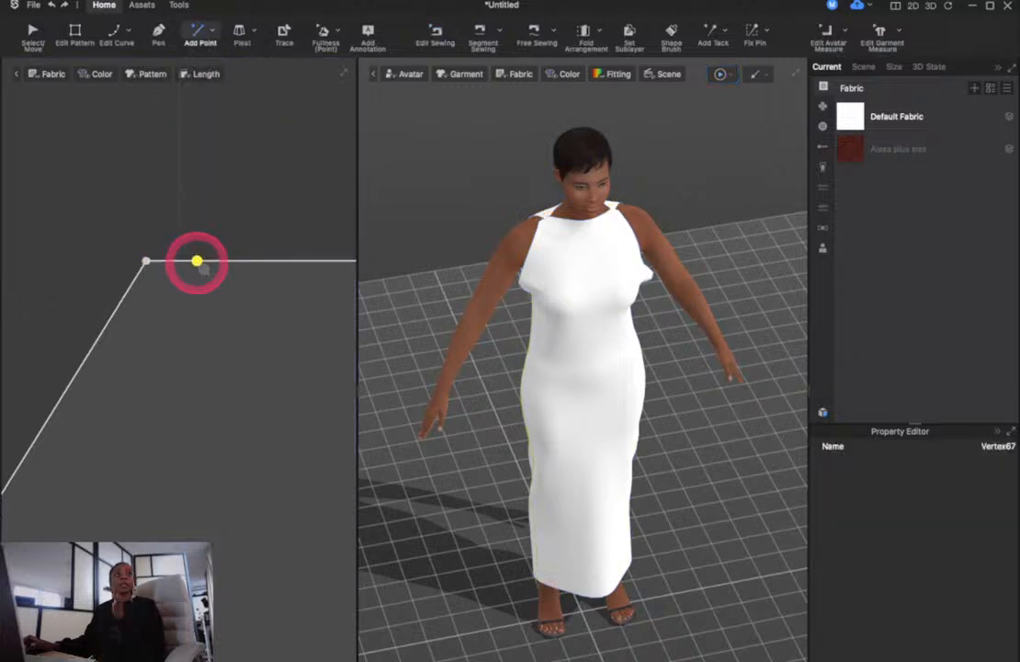
click(270, 271)
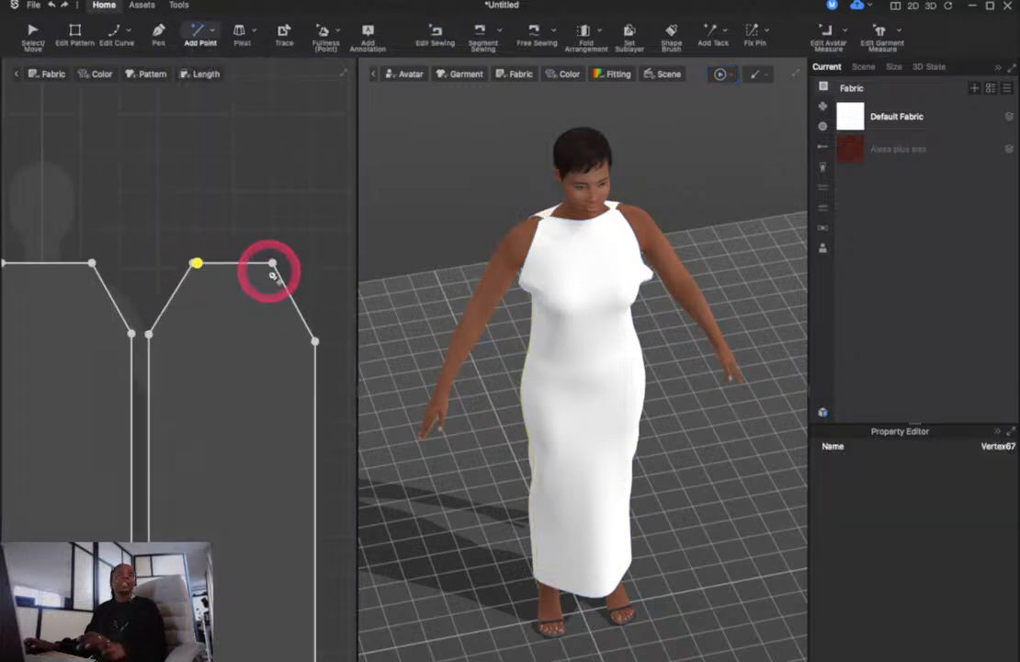
scroll(270, 271, down, 5)
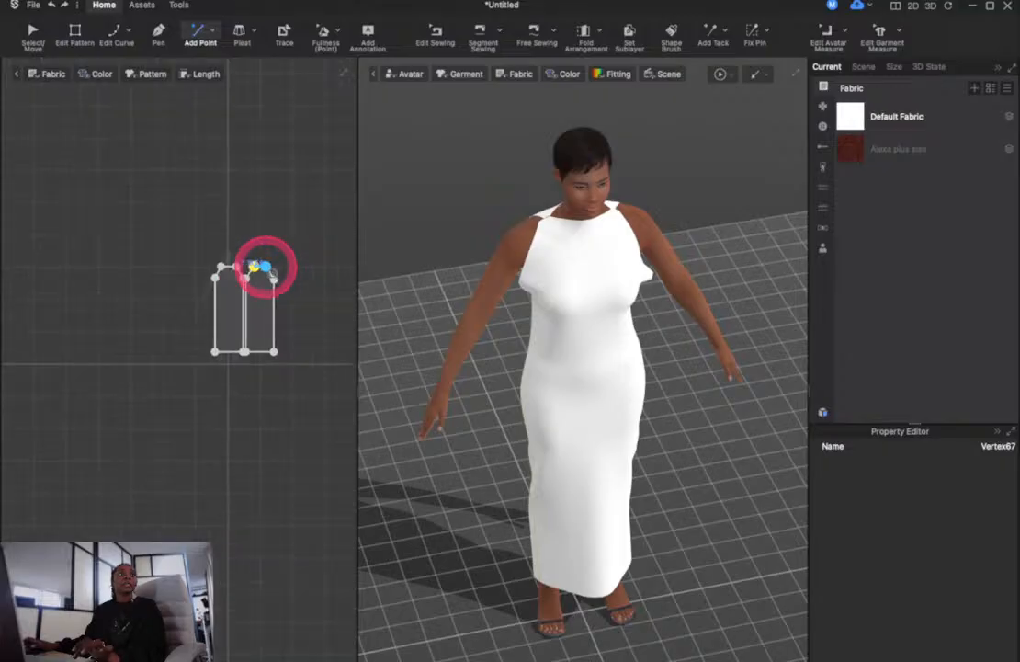
scroll(271, 272, up, 10)
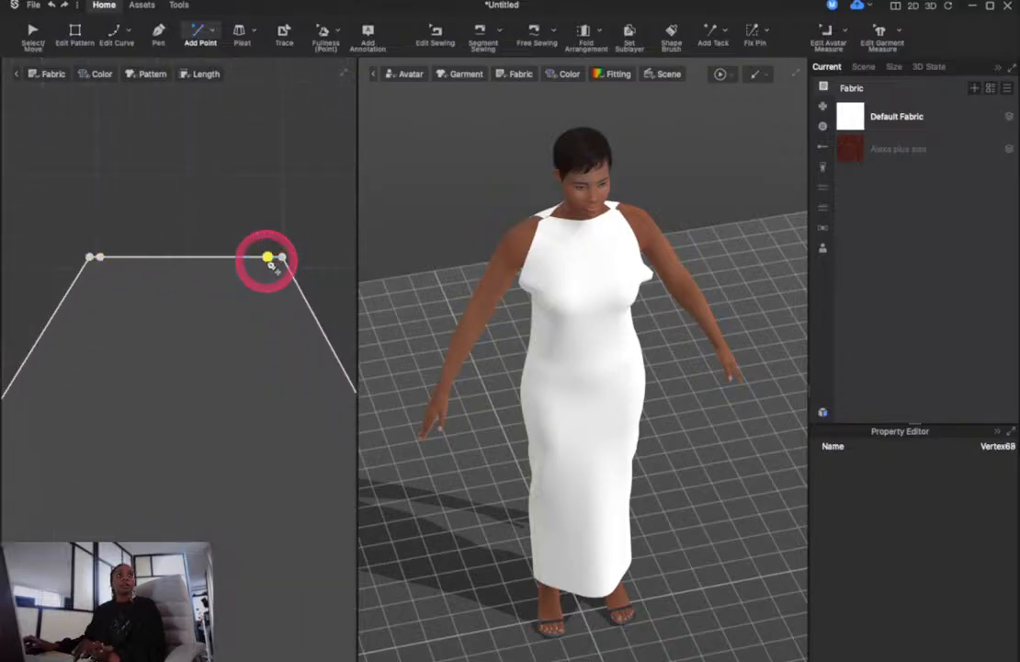
Curve the back pattern's top edge downward between the two added points to form a neckline, and simulate the dress
click(75, 31)
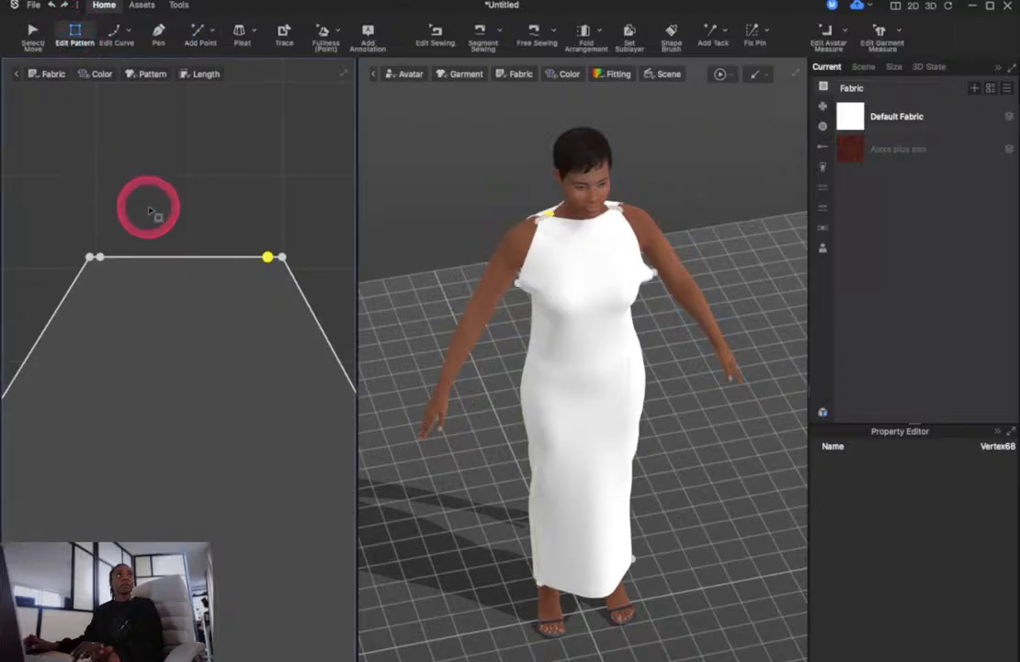
click(182, 258)
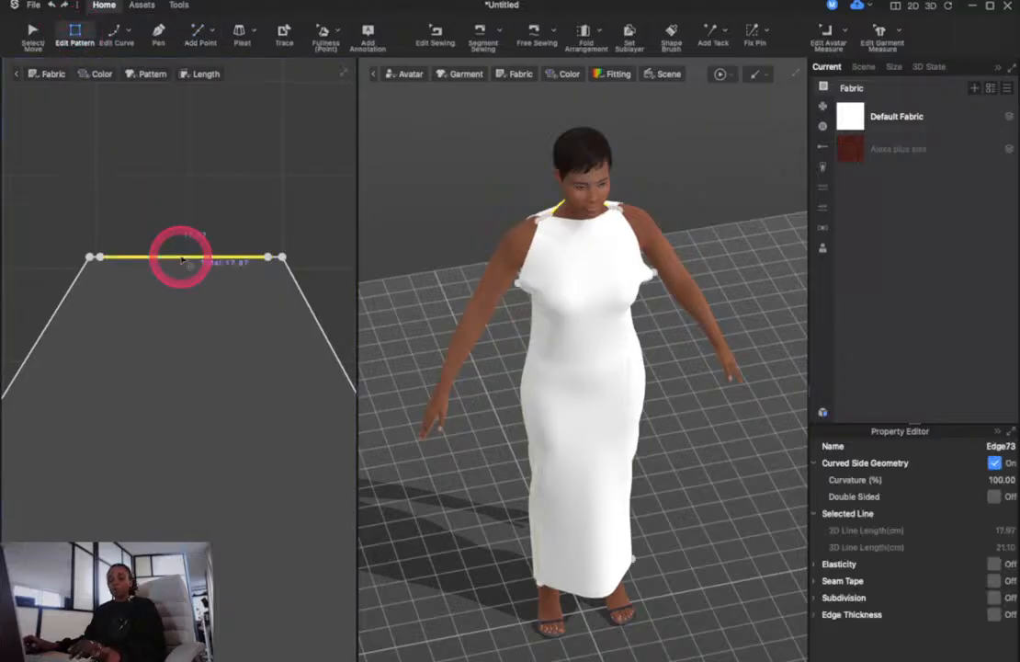
key(c)
drag(182, 261, 195, 304)
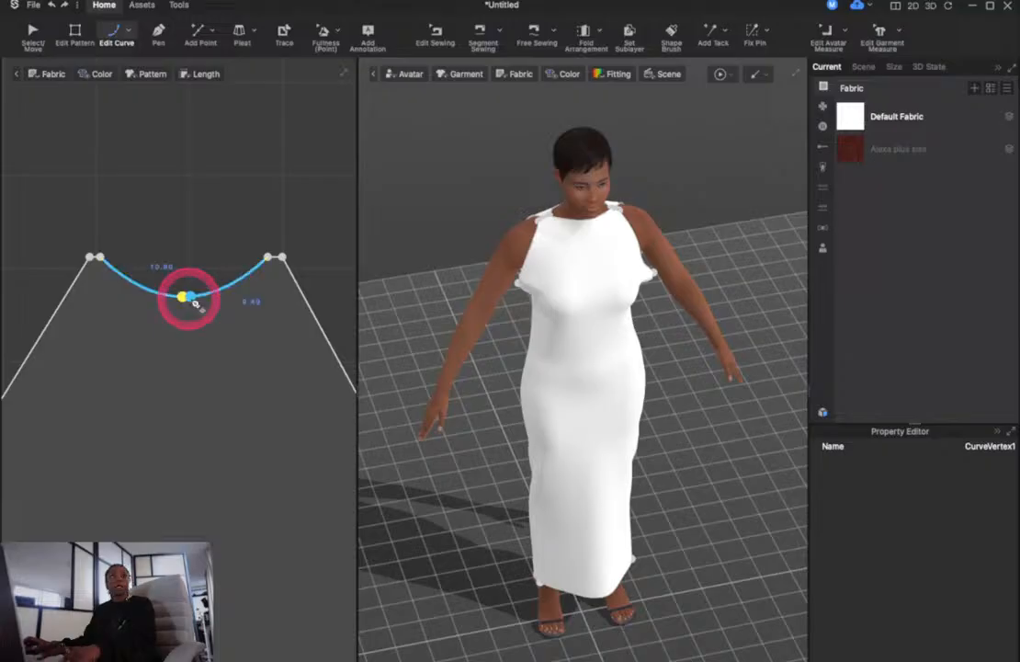
click(464, 273)
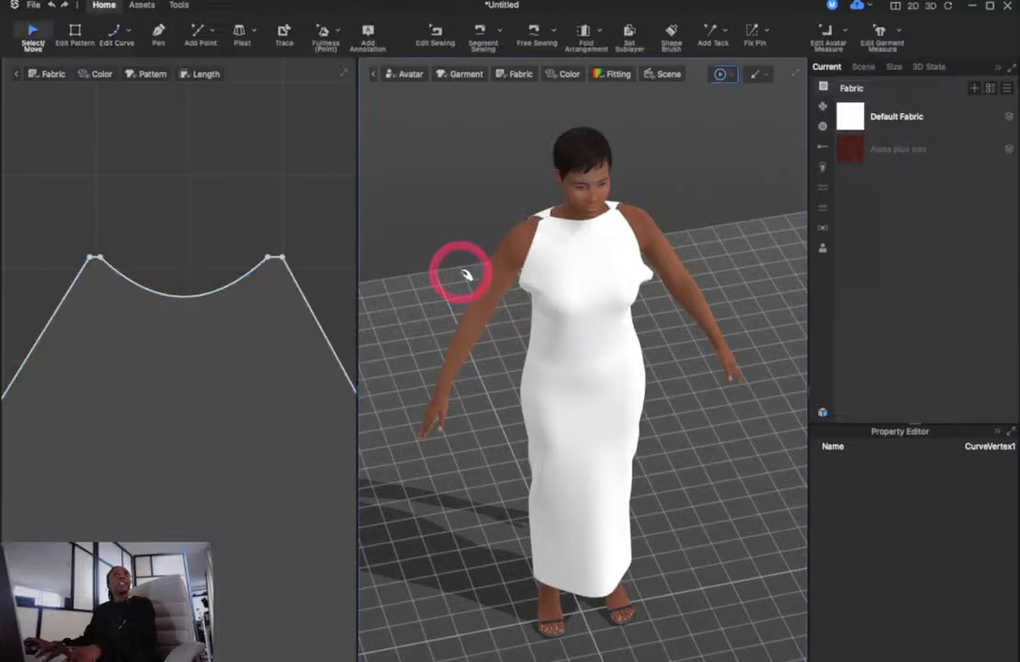
Examine where the shoulder seams lie along the front pattern's top edge compared with its outer corners
click(251, 331)
scroll(252, 332, up, 5)
scroll(254, 334, down, 10)
scroll(252, 332, down, 5)
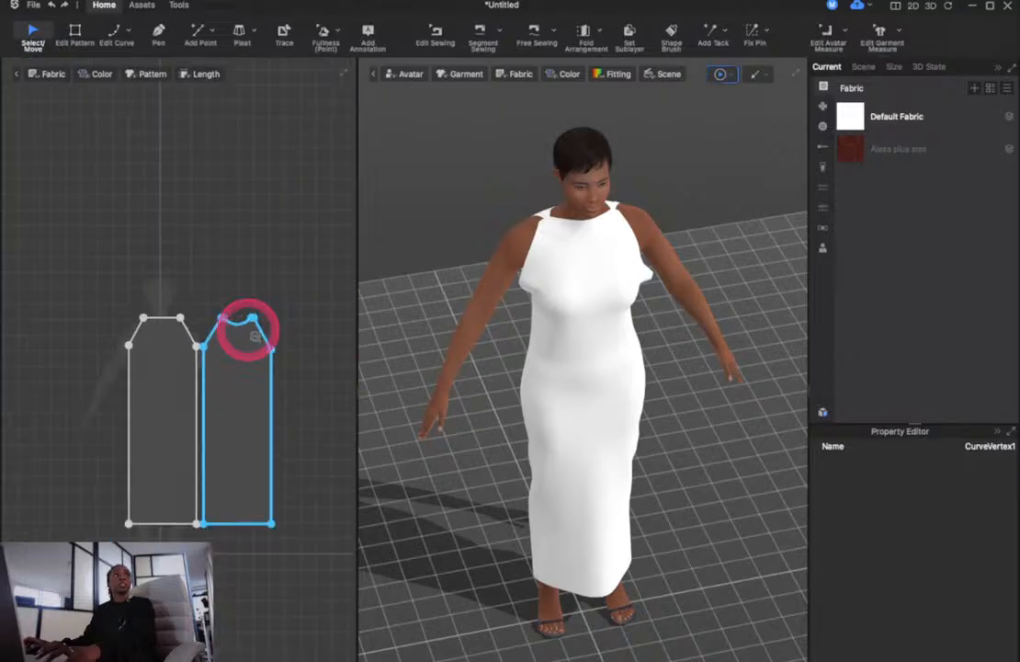
click(182, 296)
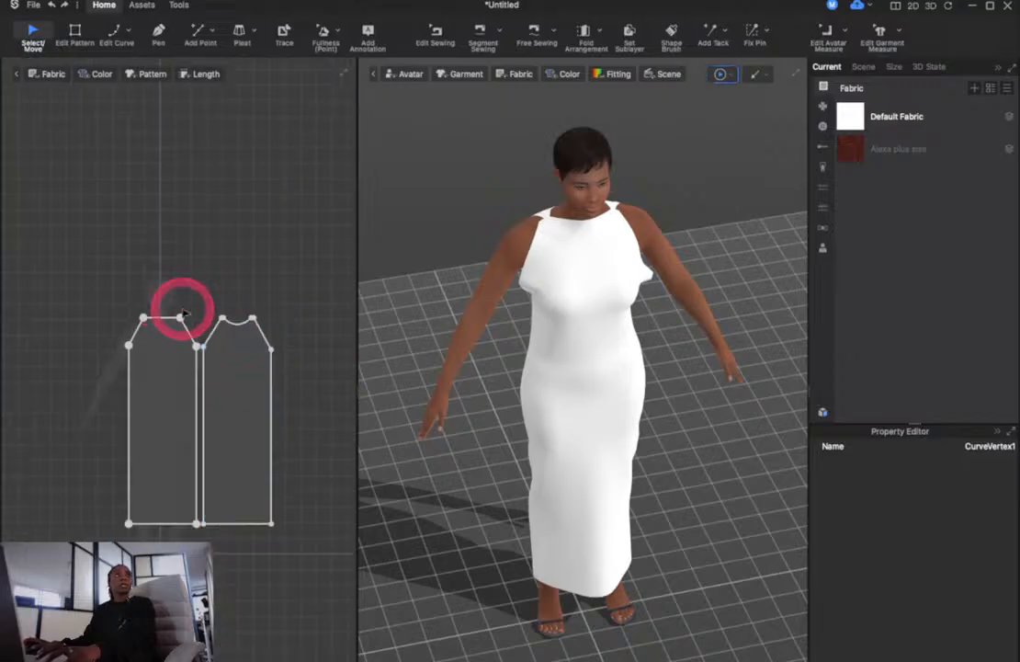
click(431, 37)
scroll(152, 314, down, 3)
scroll(152, 314, up, 8)
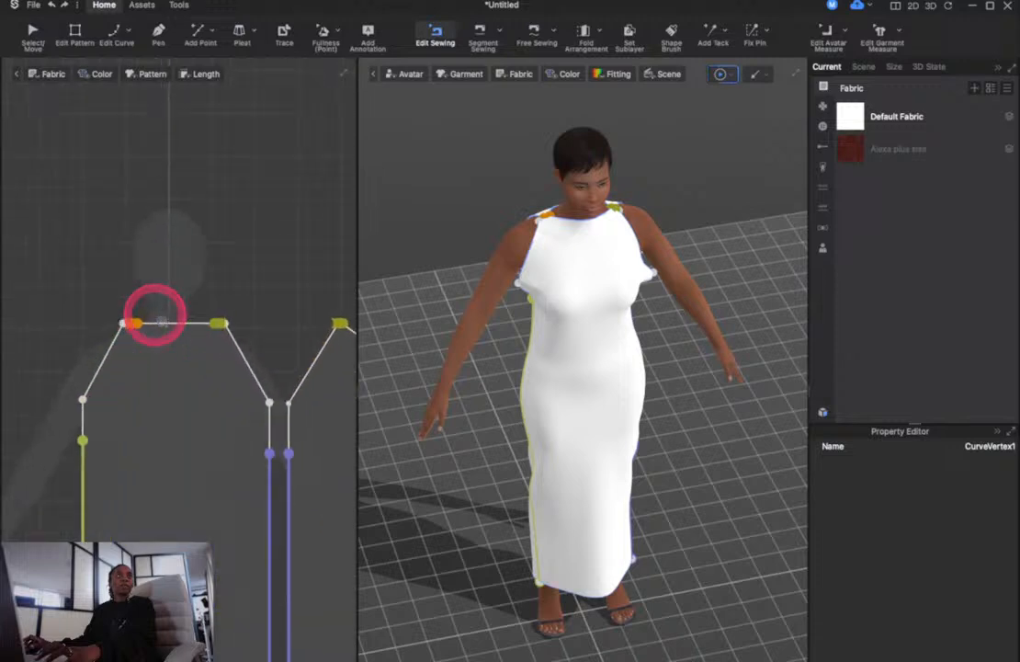
scroll(156, 318, up, 6)
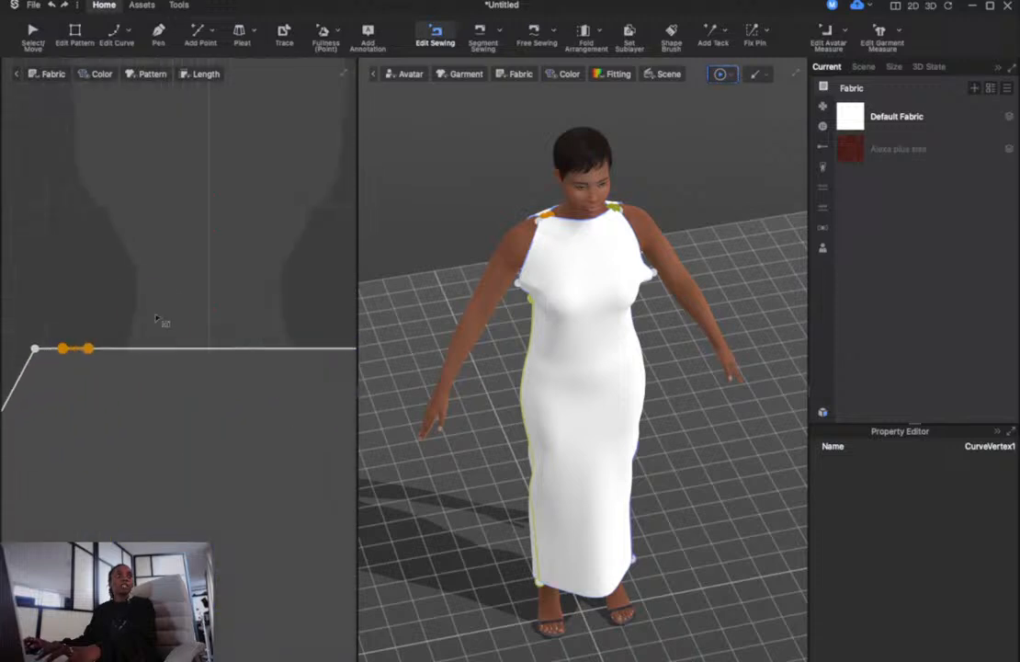
click(75, 348)
click(78, 350)
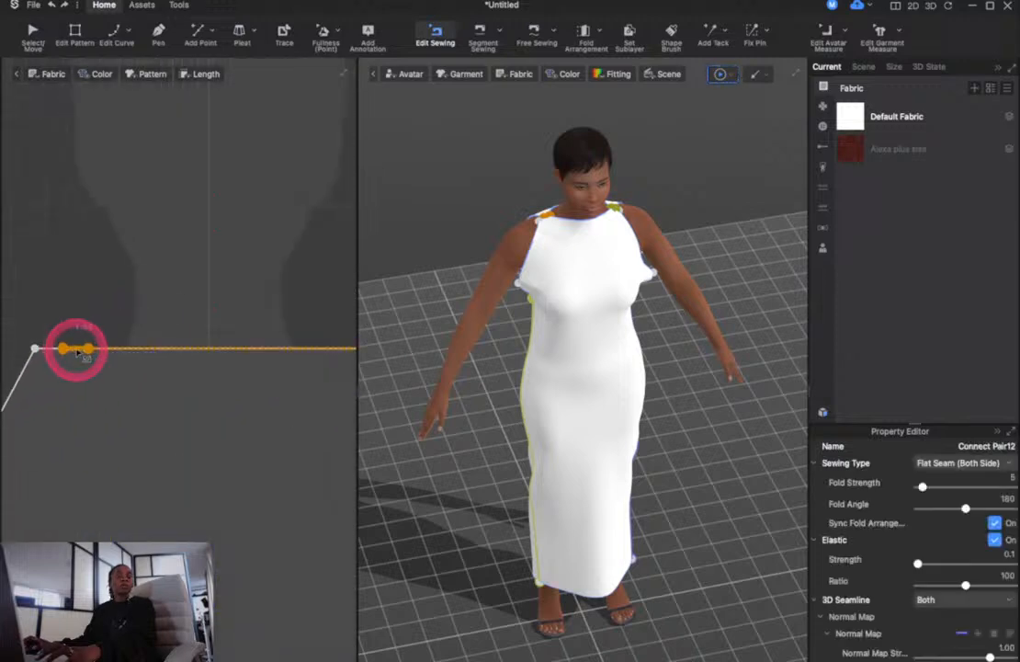
click(237, 200)
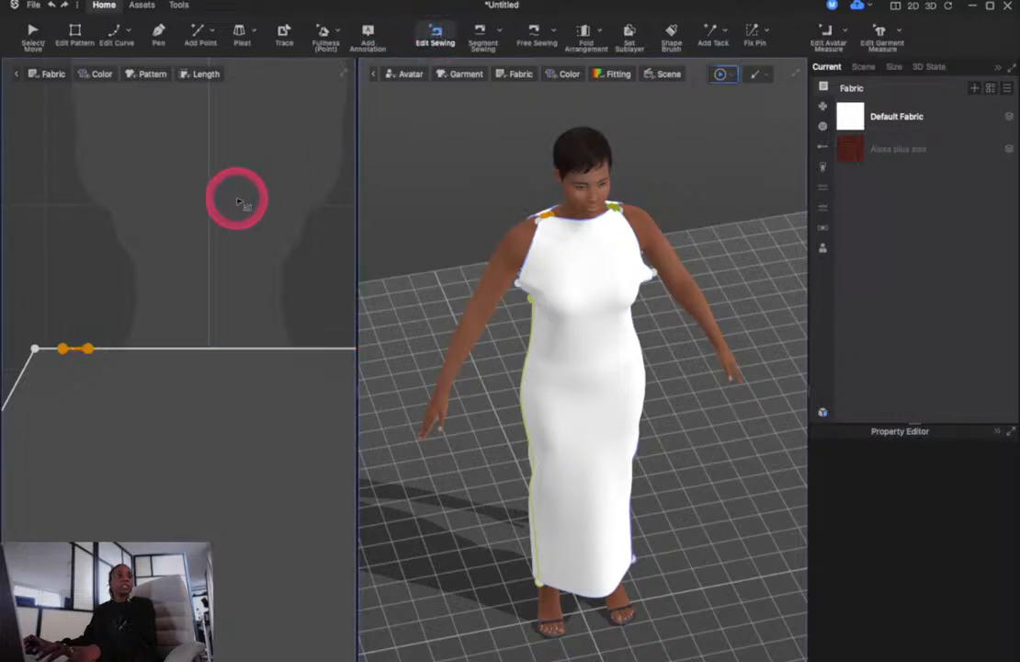
scroll(237, 200, up, 3)
scroll(237, 200, down, 5)
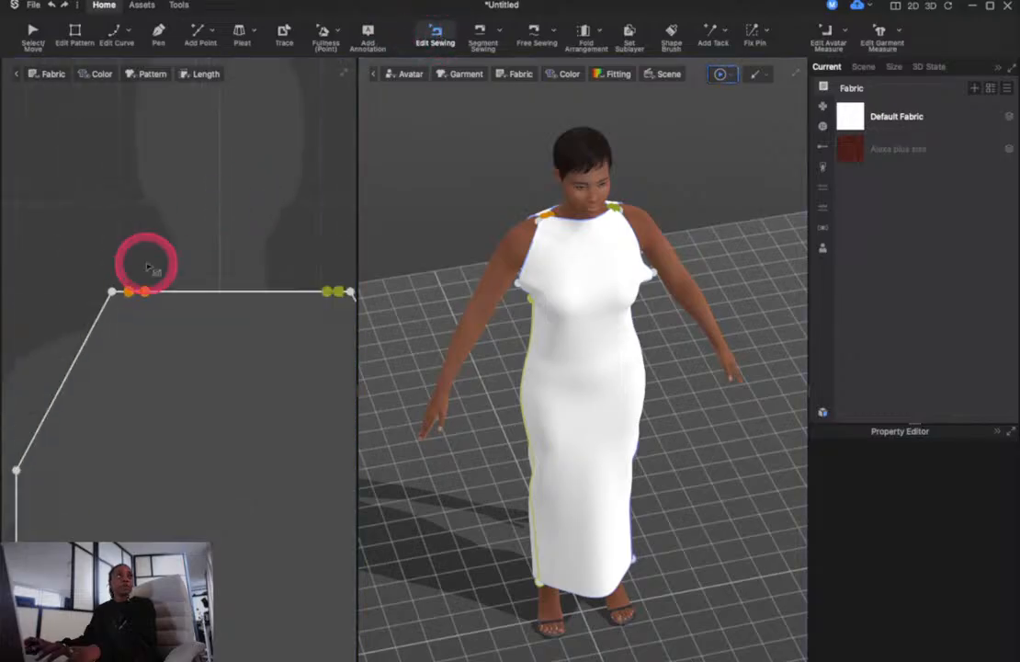
Try to move the inner end of one shoulder seam on the front pattern's top edge, and undo the change
click(138, 292)
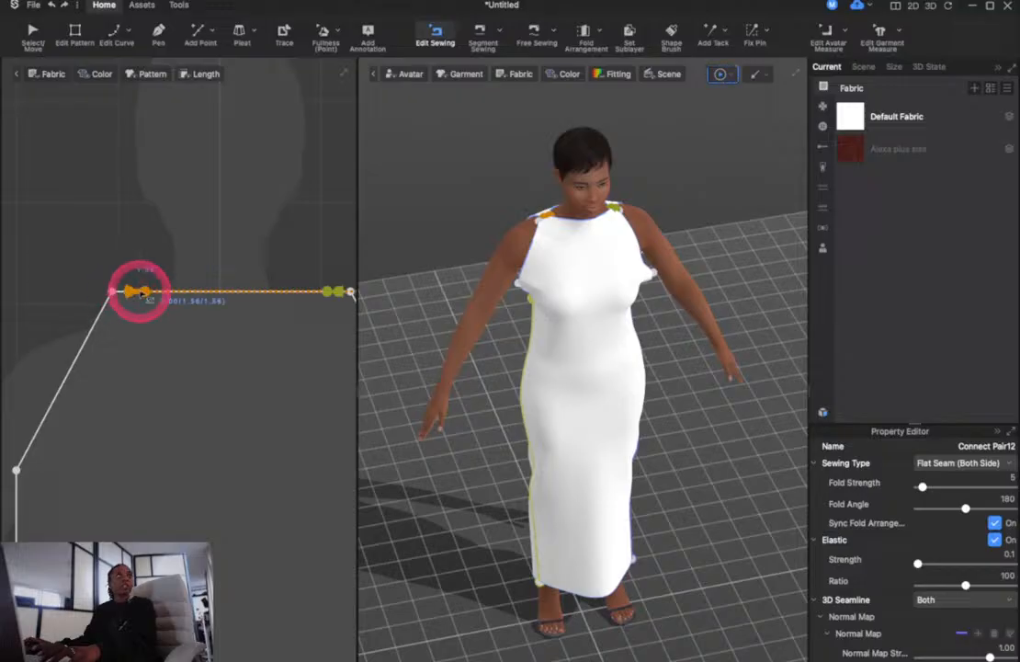
click(137, 236)
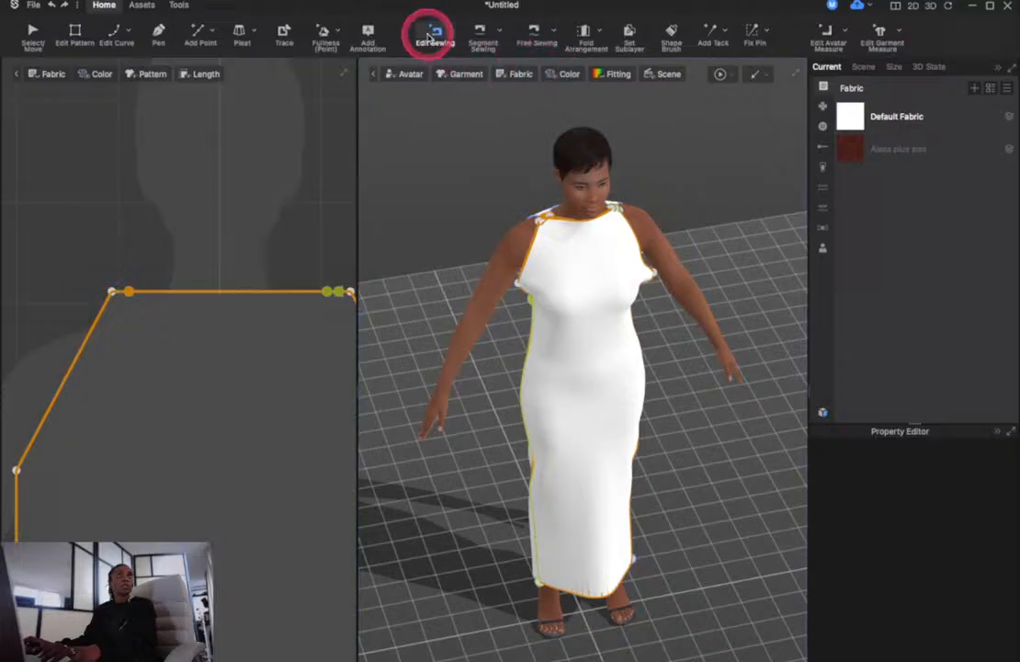
click(487, 35)
click(282, 198)
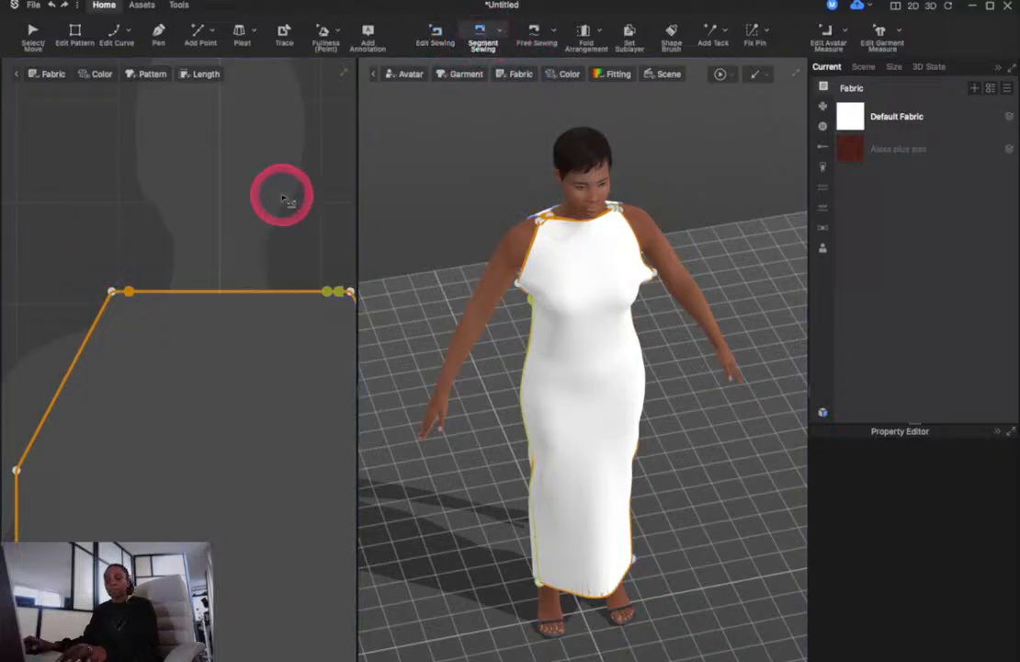
key(ctrl+z)
key(ctrl+z)
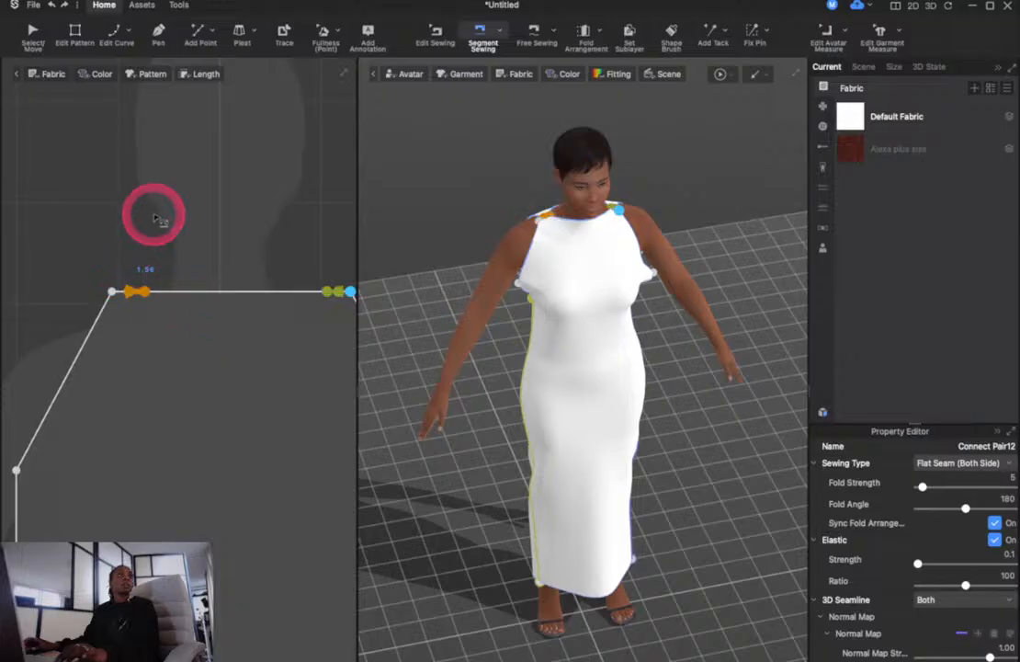
scroll(92, 328, down, 3)
scroll(93, 329, up, 6)
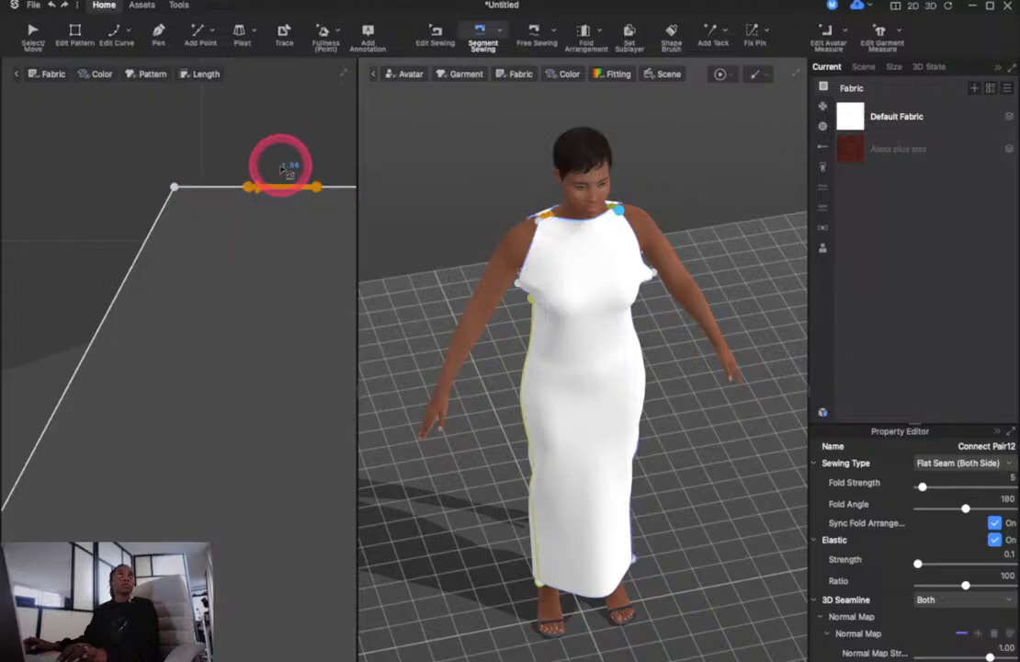
scroll(274, 187, up, 2)
scroll(274, 184, down, 10)
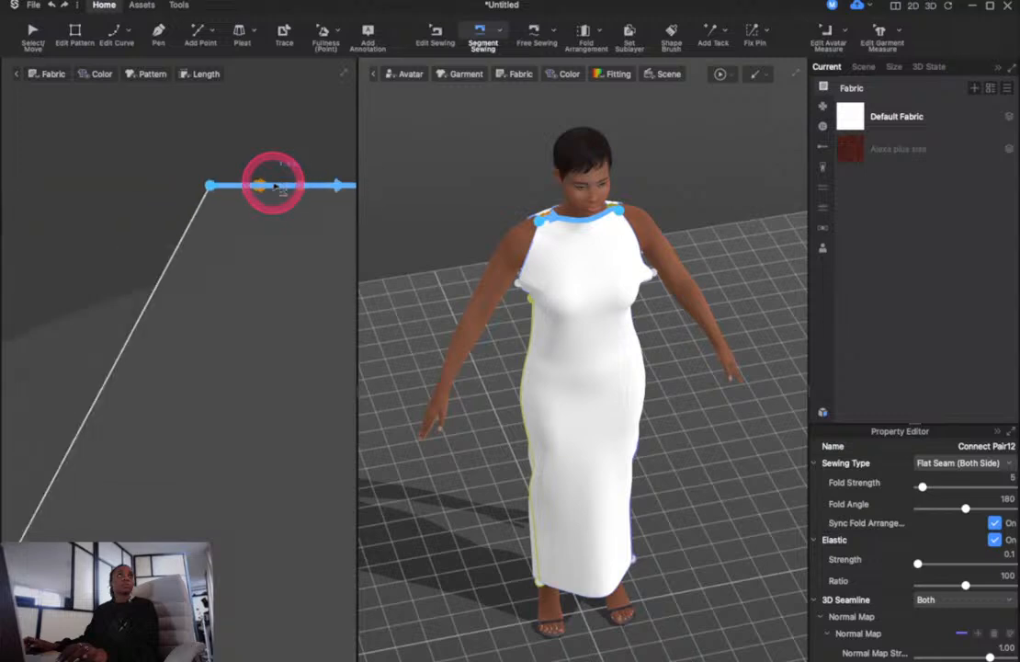
scroll(309, 179, up, 10)
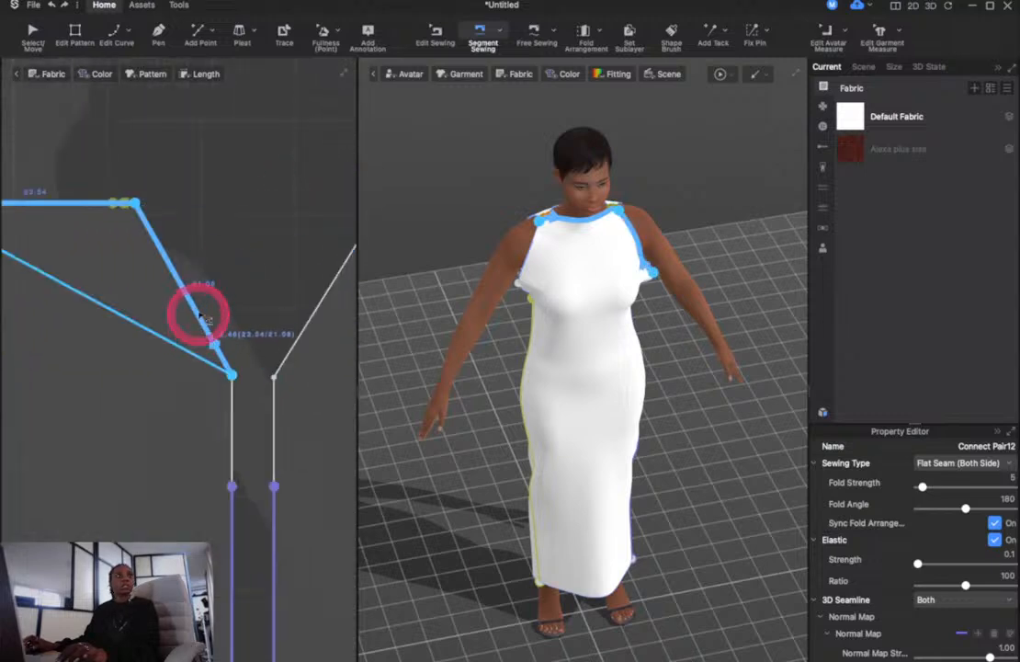
Move the orange shoulder seam along the front pattern's top edge so it starts at the outer shoulder corner
click(442, 32)
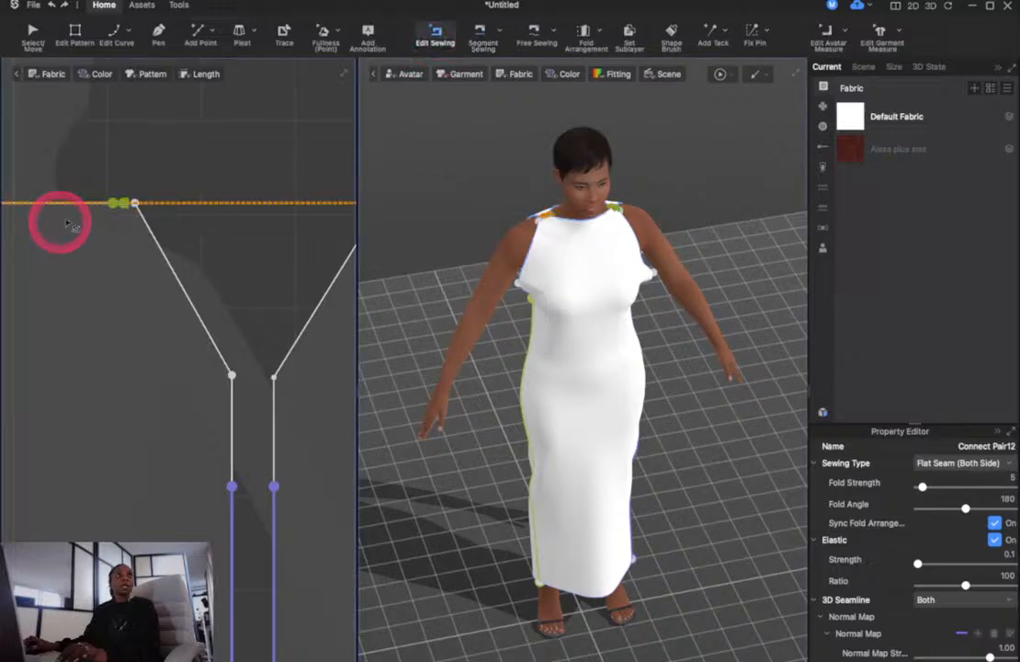
scroll(175, 186, down, 4)
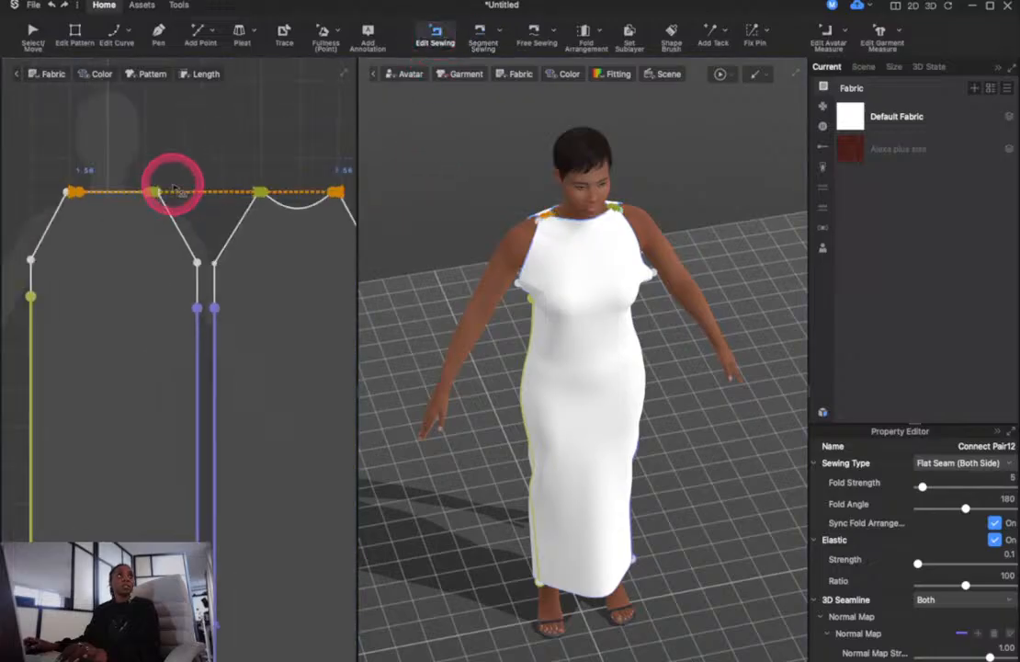
scroll(70, 175, down, 3)
scroll(79, 182, up, 8)
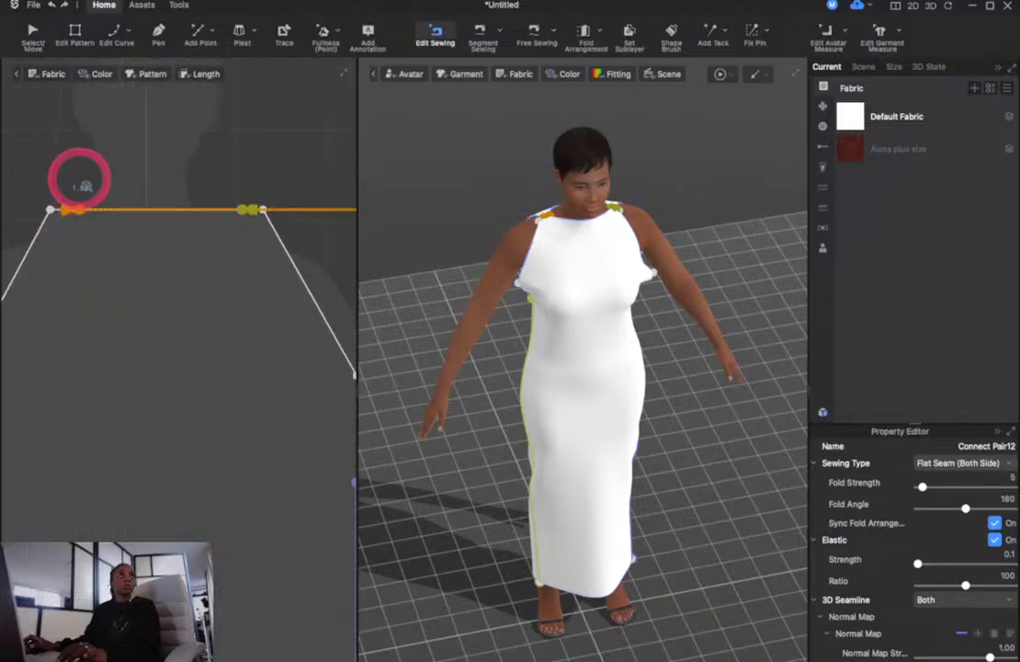
scroll(81, 184, up, 2)
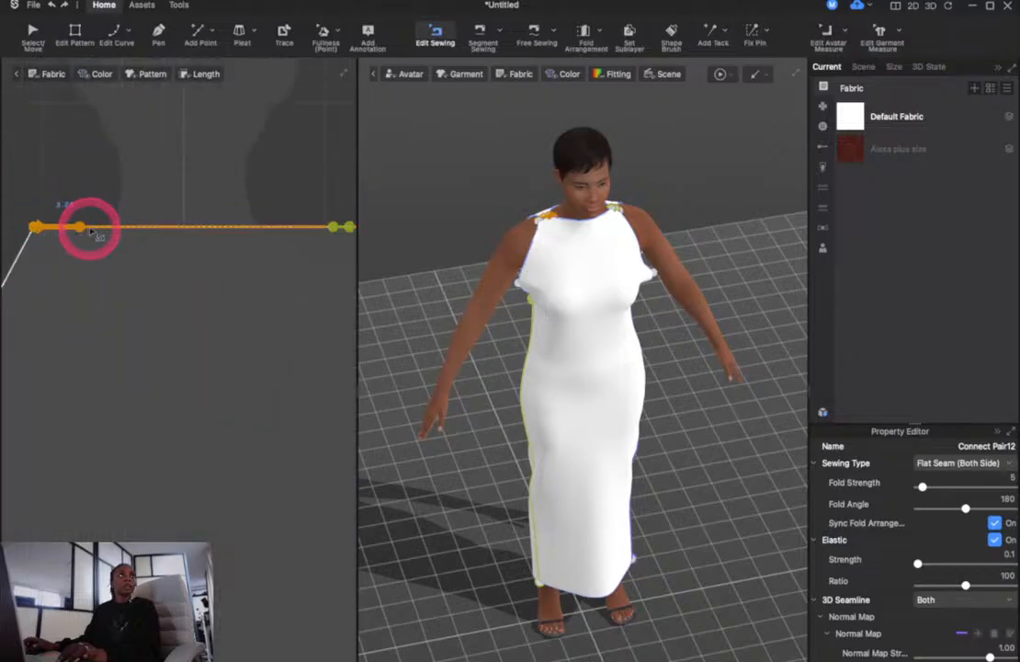
drag(81, 228, 54, 228)
scroll(167, 229, down, 2)
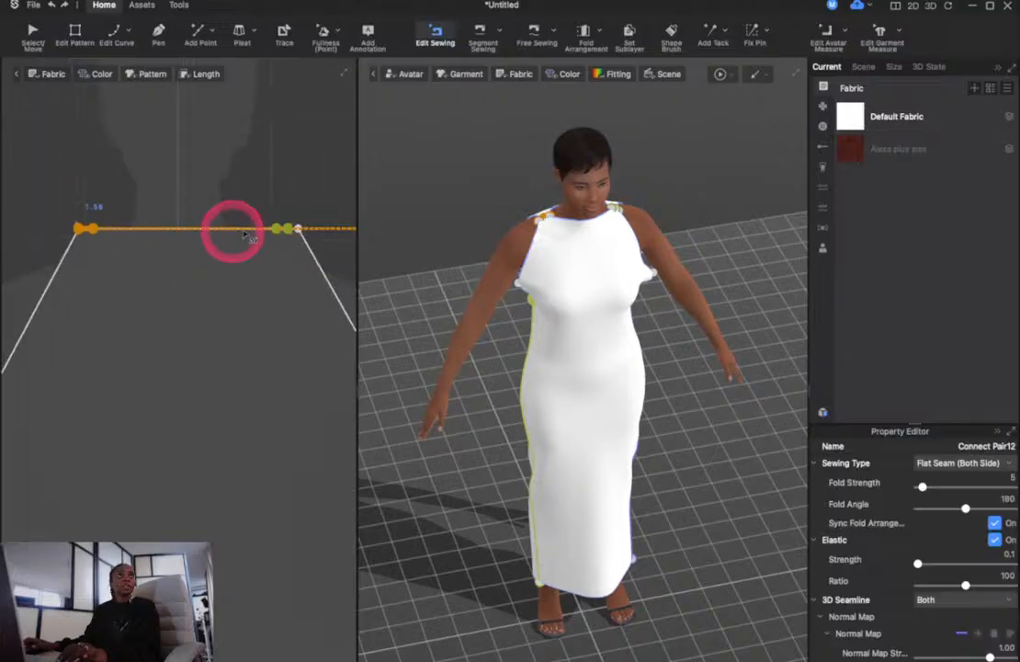
Move the green shoulder seam on the front pattern's top edge out to the opposite shoulder corner
scroll(307, 232, down, 3)
scroll(305, 229, up, 6)
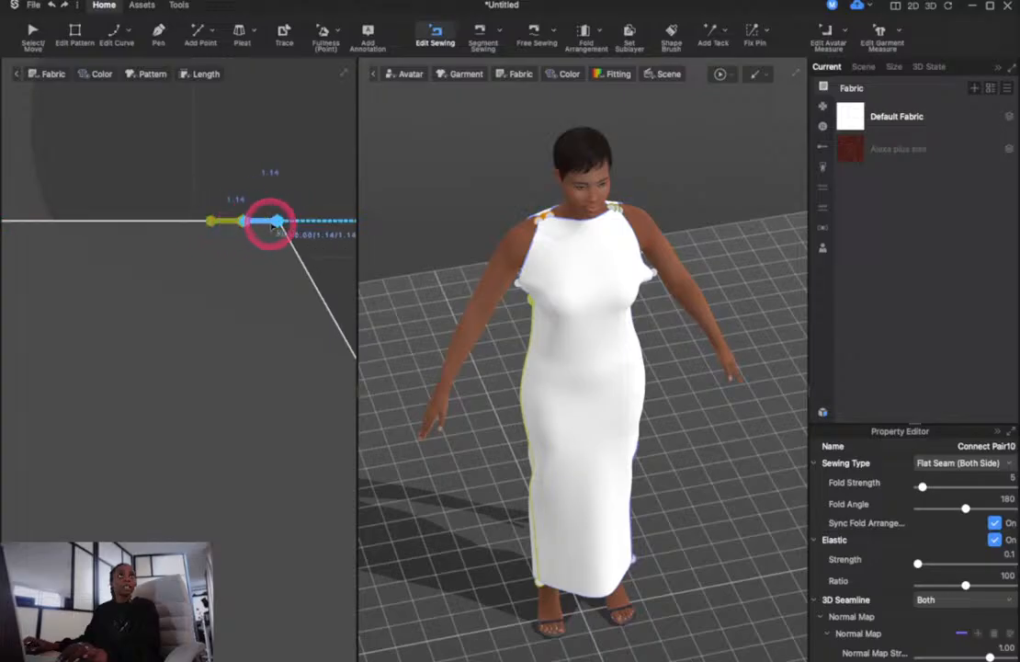
scroll(273, 226, up, 3)
scroll(275, 227, down, 5)
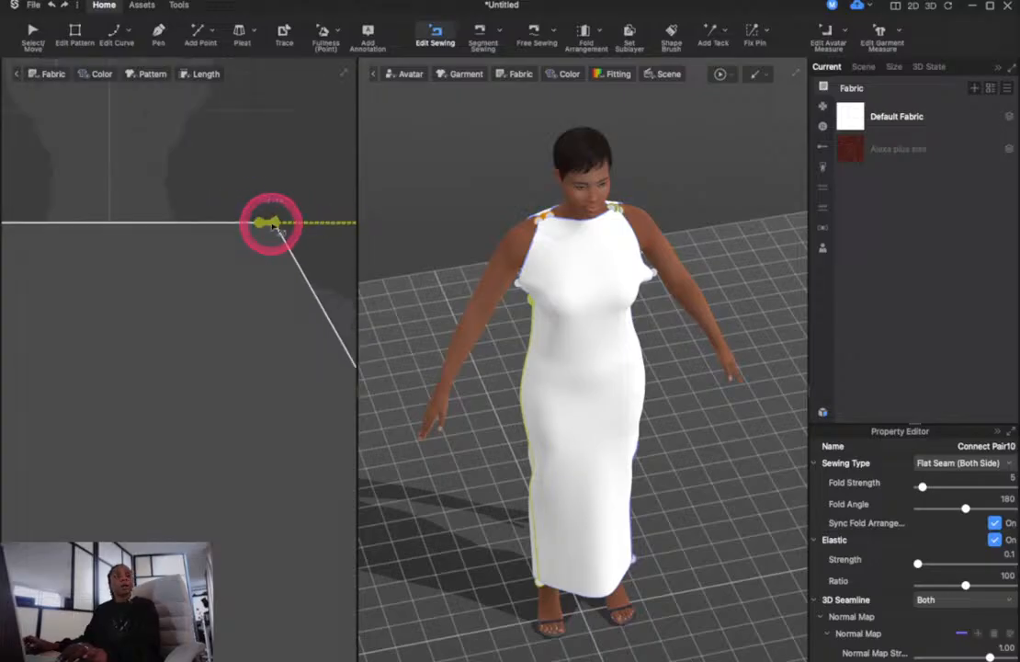
click(156, 33)
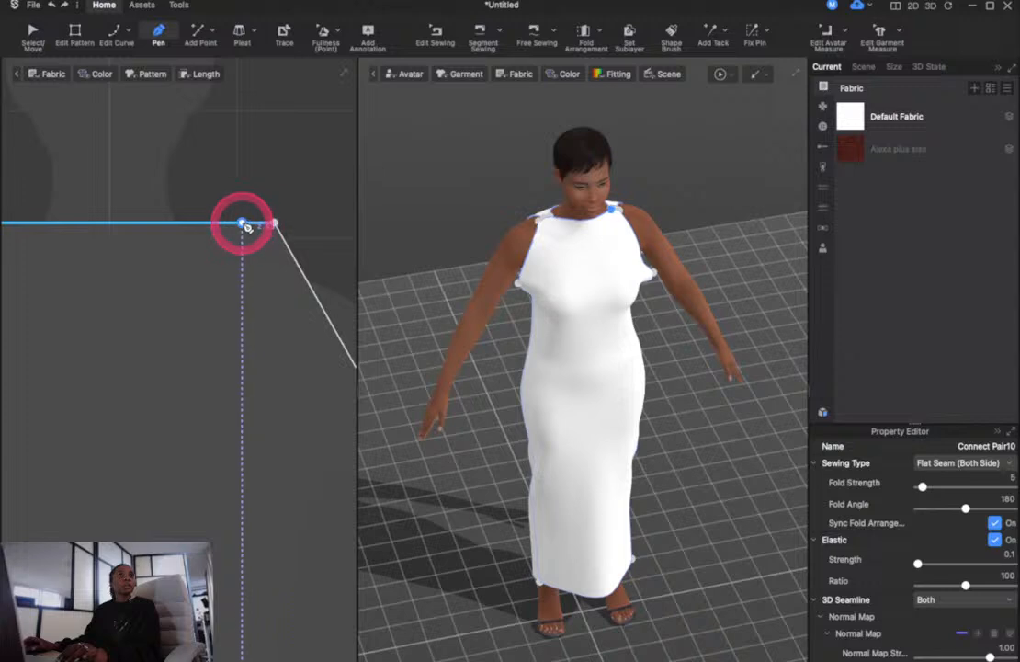
scroll(246, 227, down, 5)
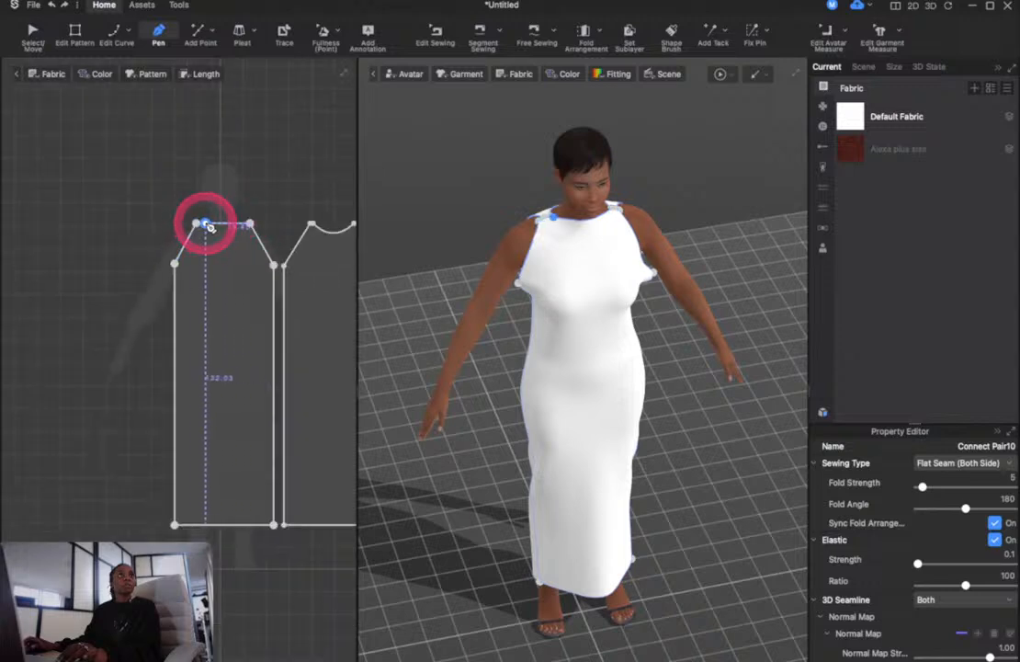
scroll(205, 227, down, 3)
scroll(202, 223, up, 8)
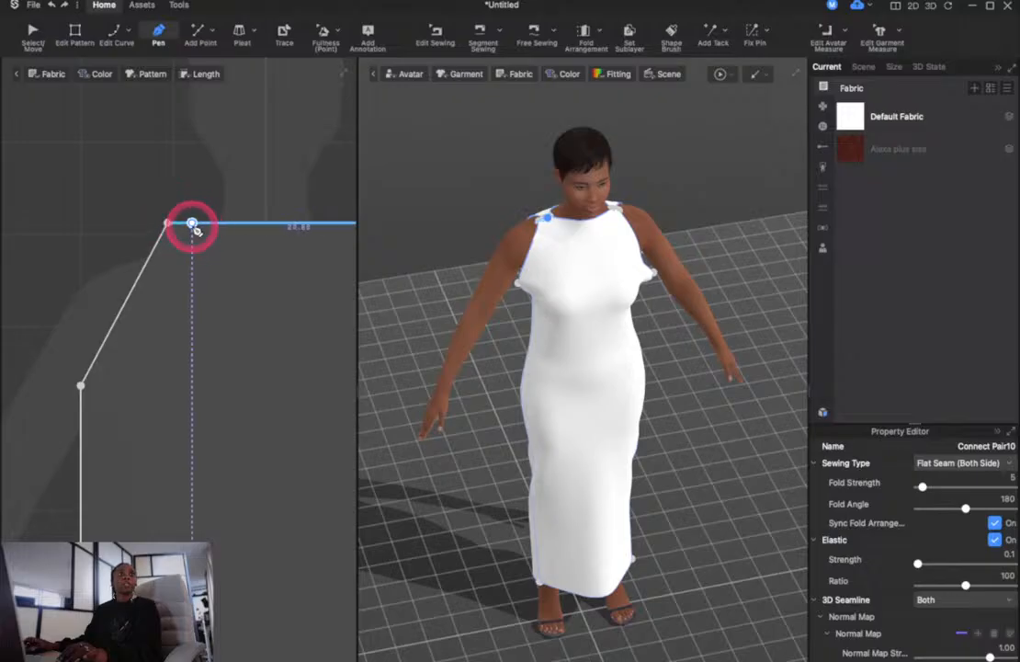
scroll(193, 227, down, 5)
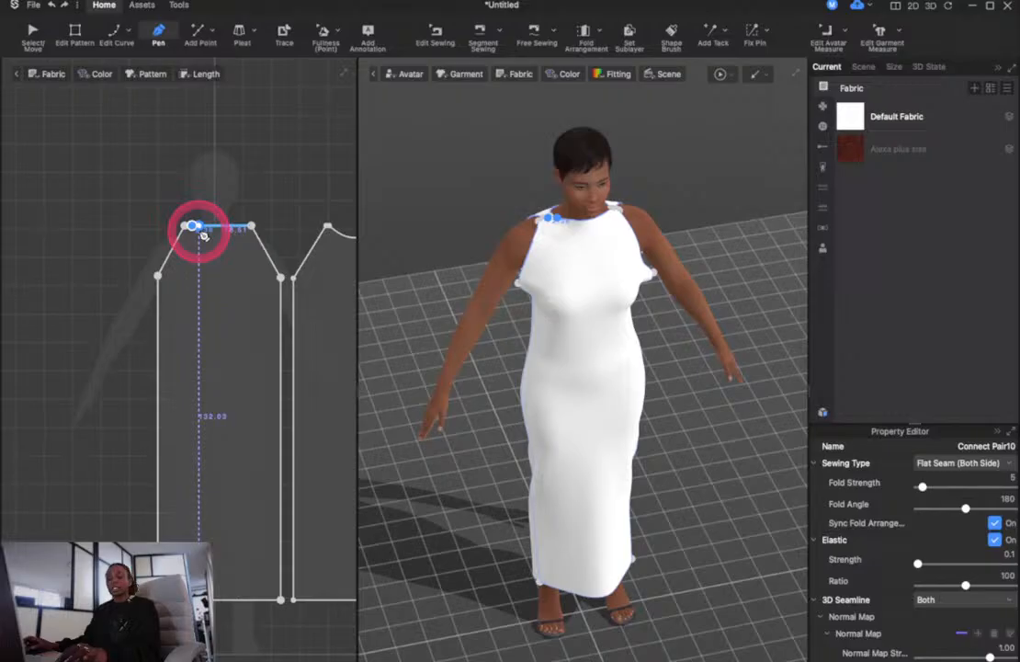
Add a point on the front pattern's top edge just inside each shoulder corner with Add Point
click(200, 33)
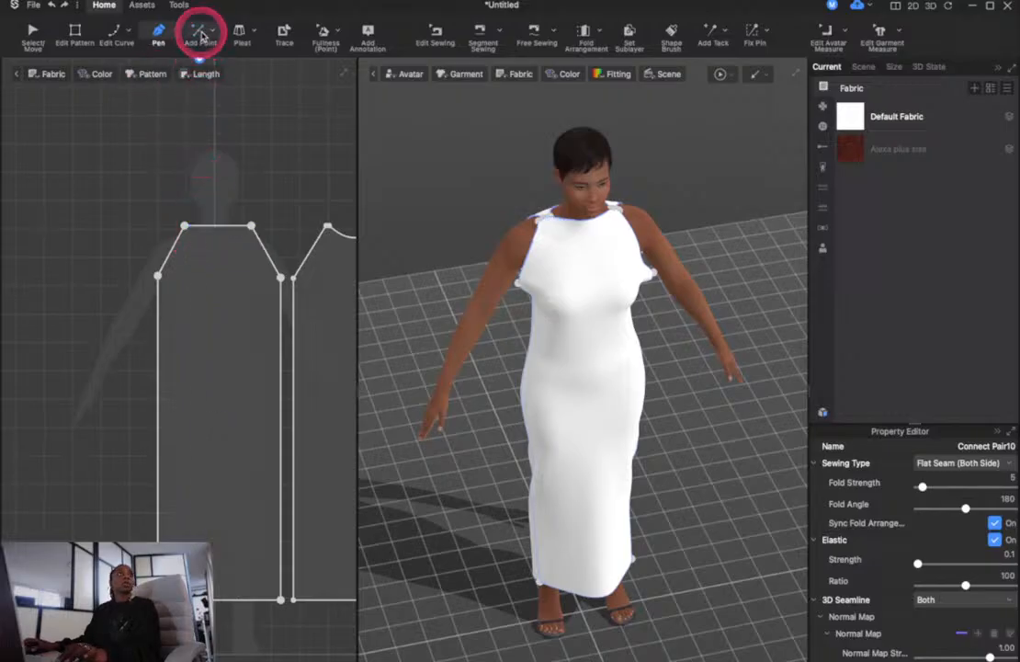
scroll(204, 227, down, 2)
scroll(204, 227, up, 4)
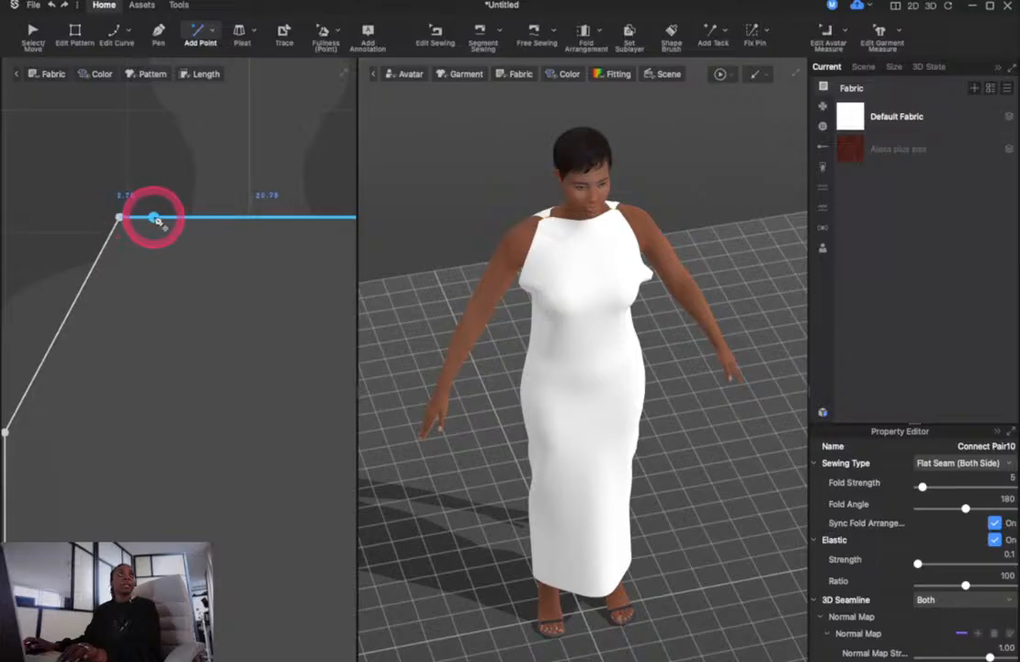
click(155, 218)
scroll(152, 218, down, 3)
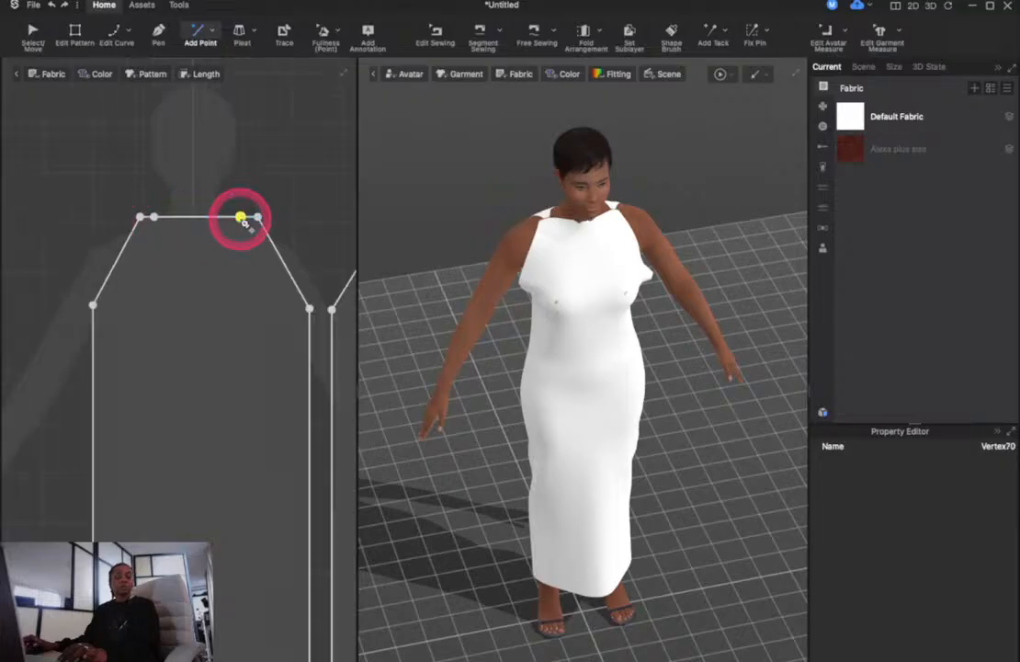
Curve the front pattern's top edge downward between the two added points to form a neckline, and simulate the dress
key(c)
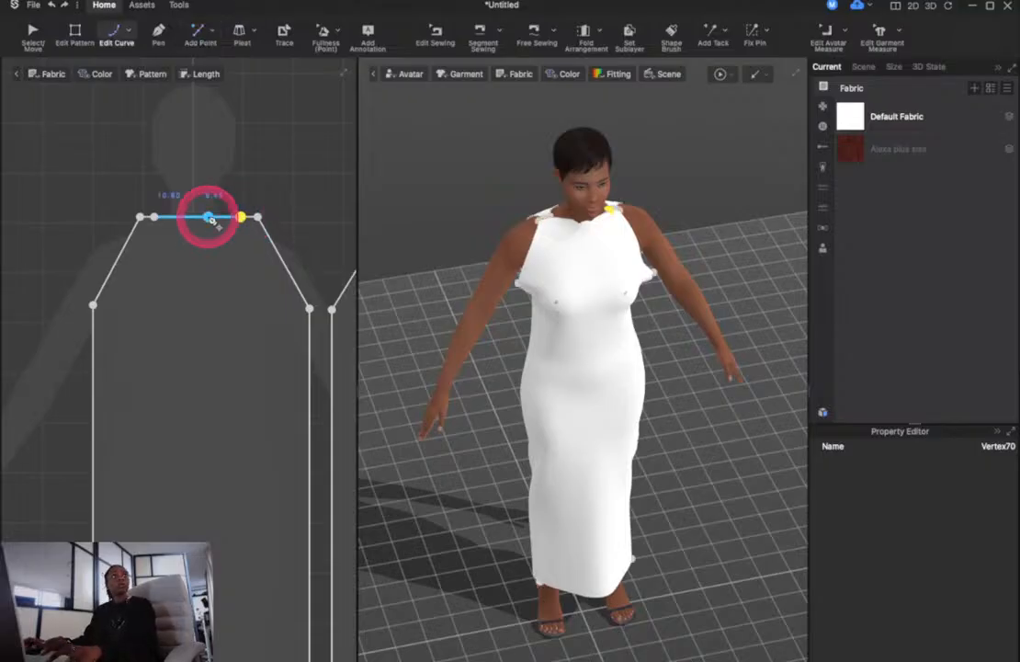
drag(209, 219, 211, 231)
scroll(205, 205, up, 4)
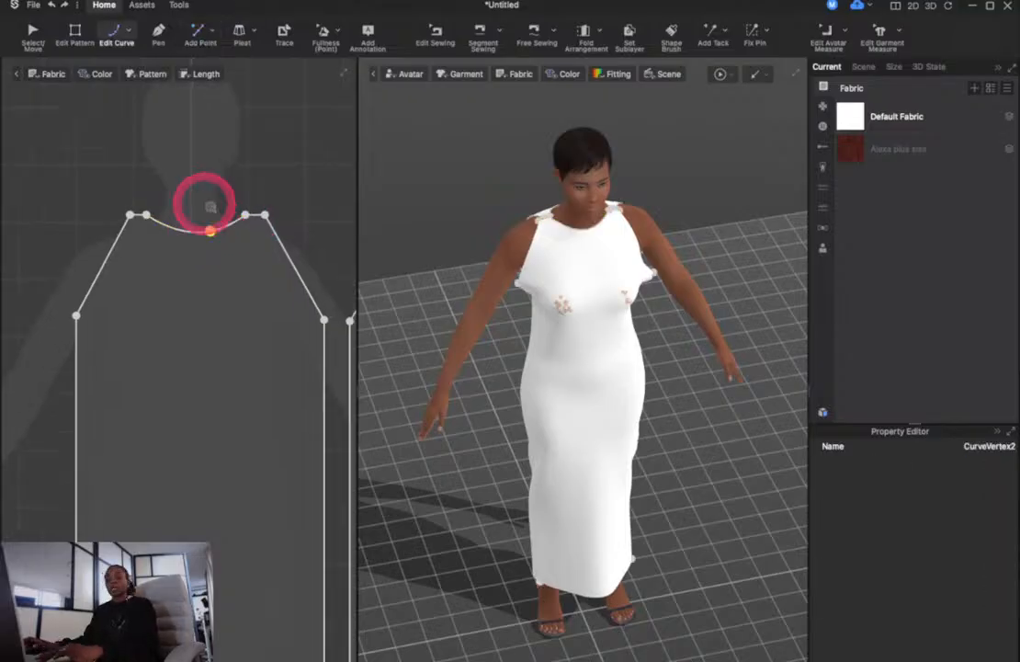
key(space)
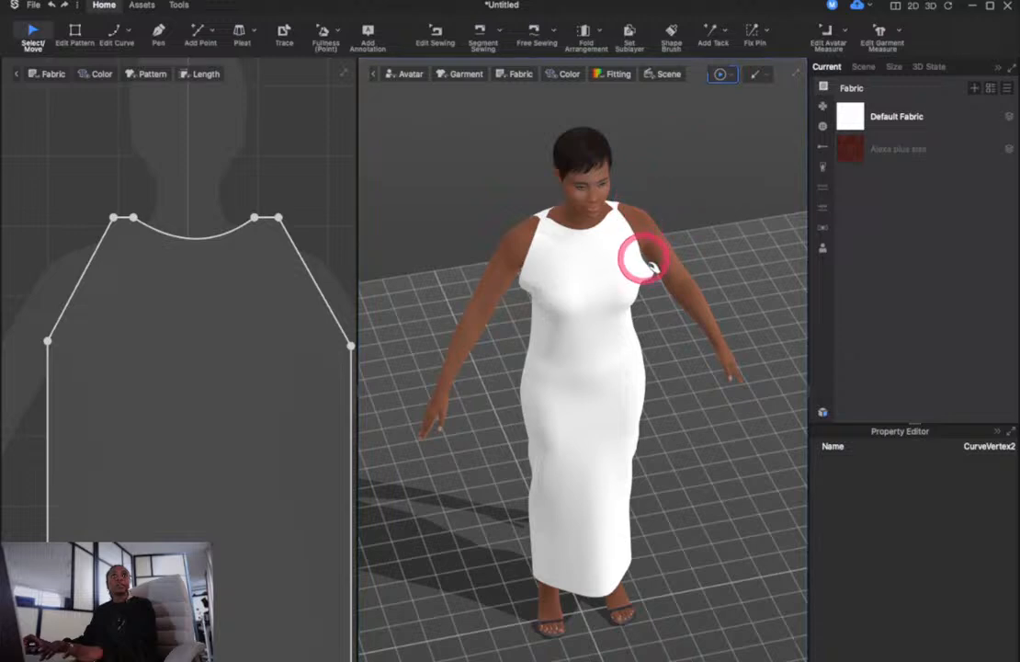
Extend the purple side seam on the front pattern's edge up to the armhole corner with Edit Sewing
right_drag(648, 265, 538, 210)
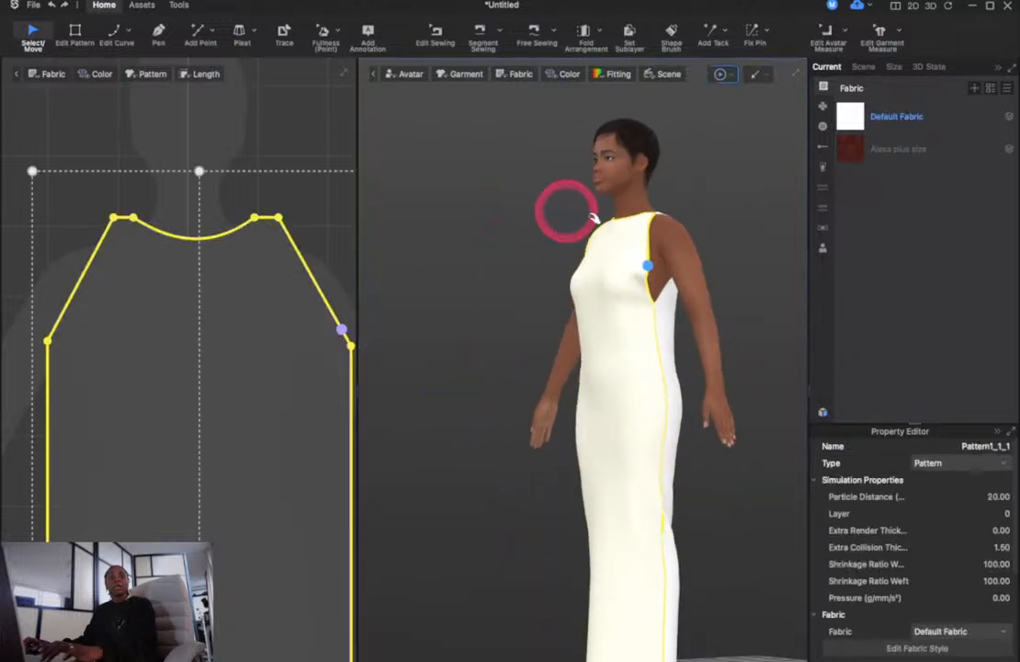
click(450, 42)
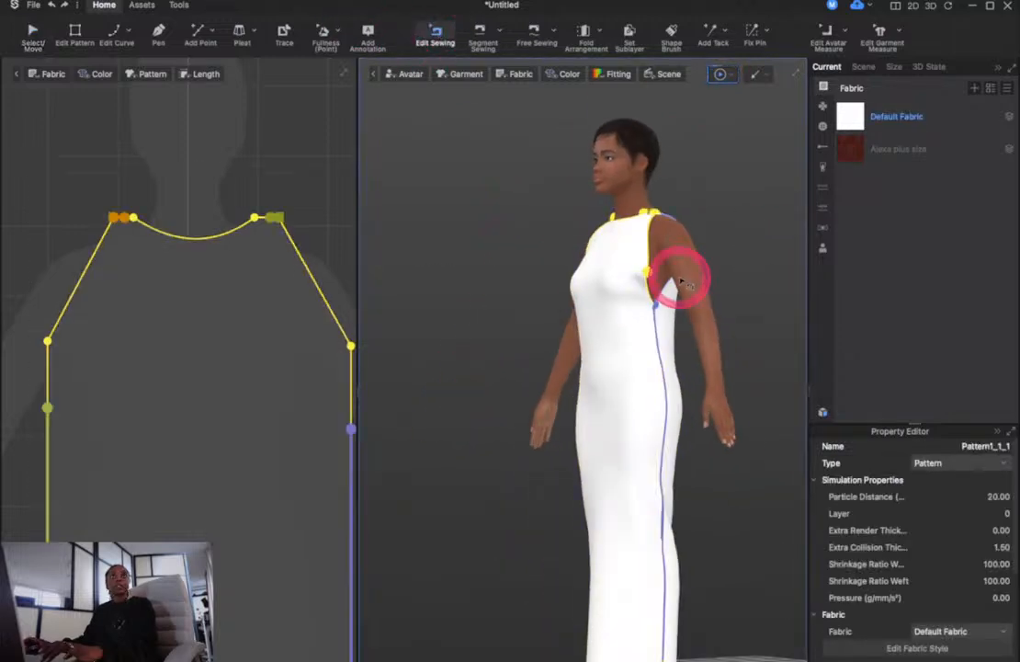
click(655, 308)
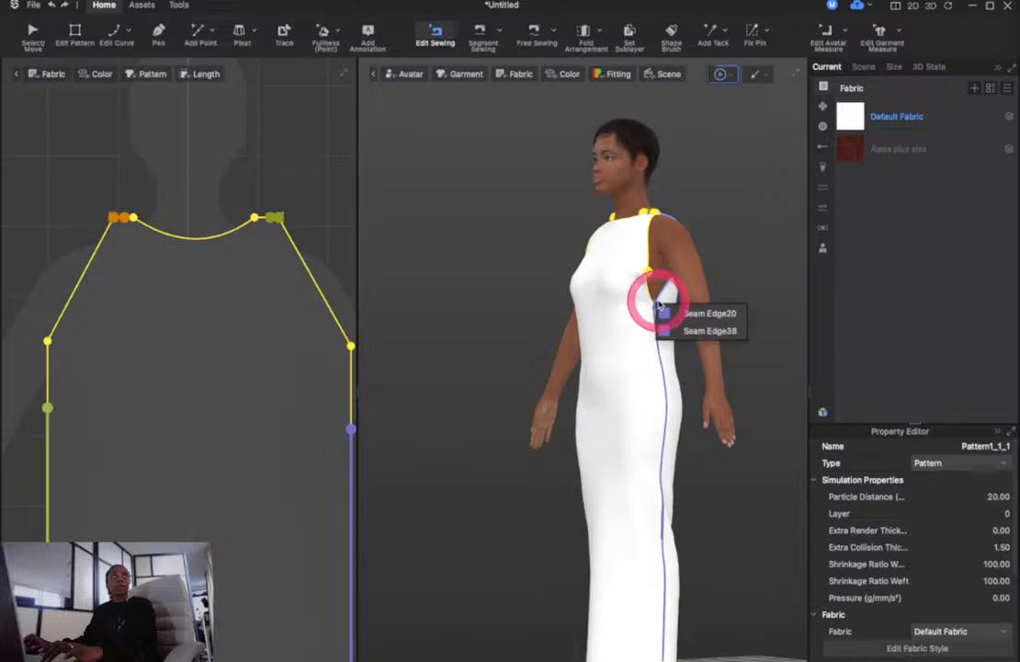
click(661, 313)
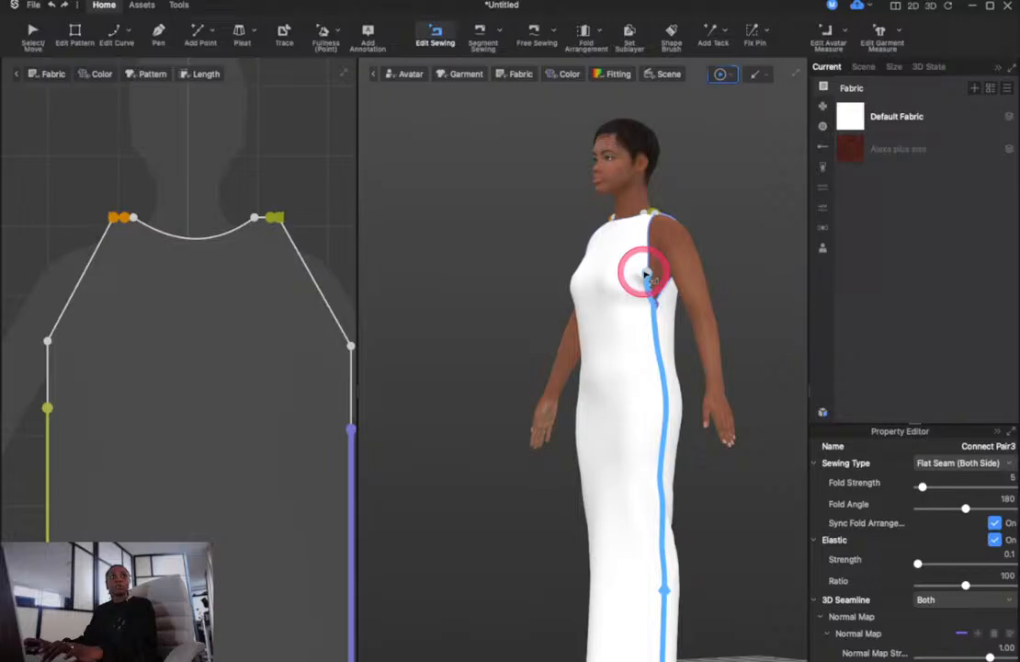
click(647, 275)
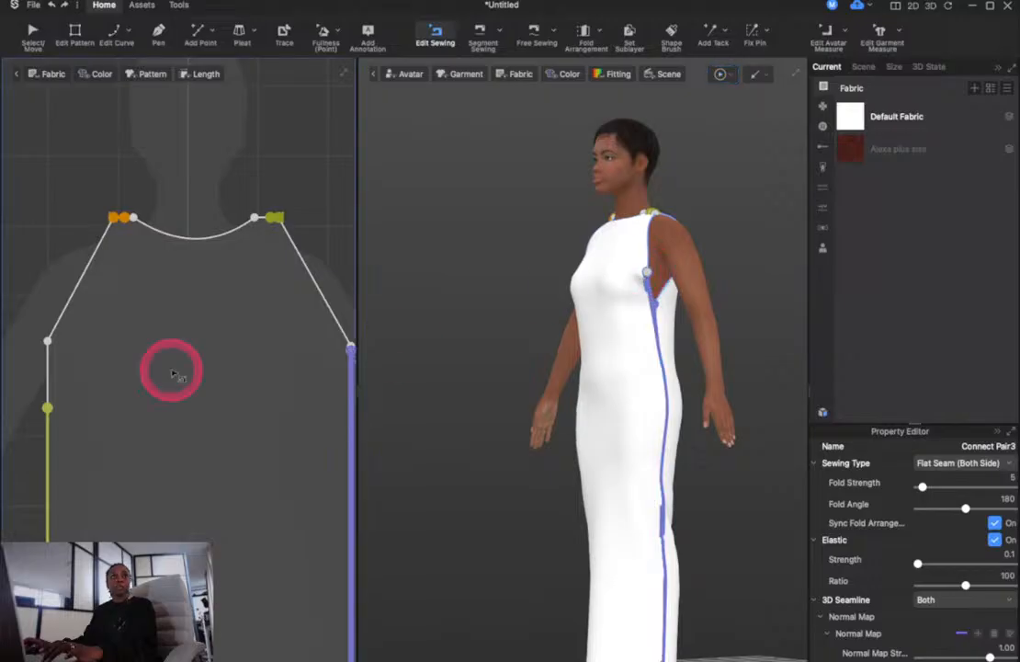
Extend the purple side seam's matching end on the back pattern up to its armhole corner, level with the front
scroll(186, 371, down, 5)
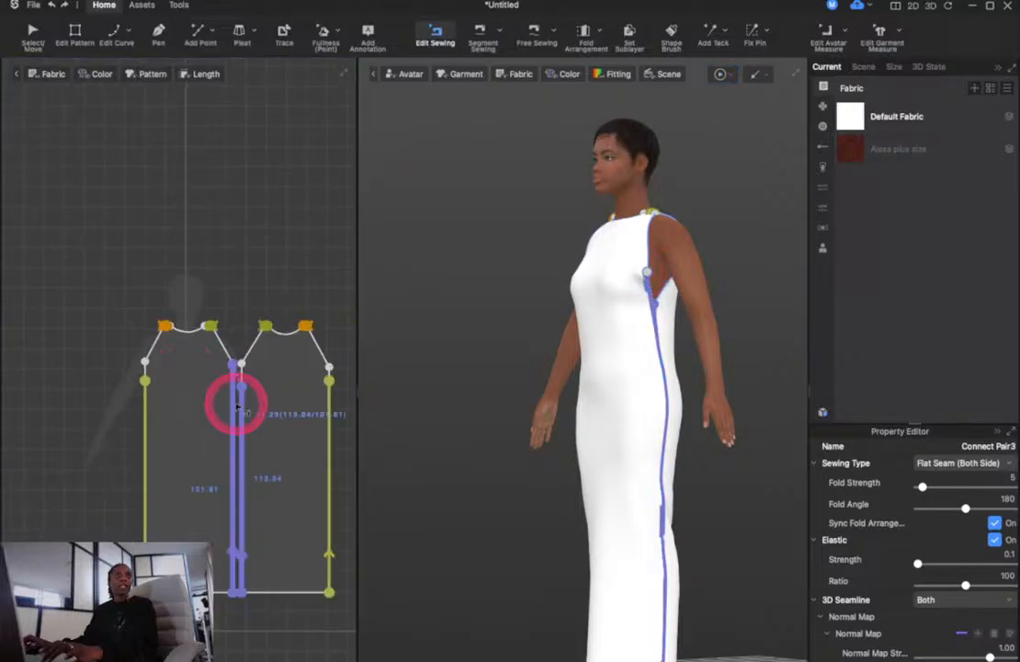
scroll(237, 395, up, 4)
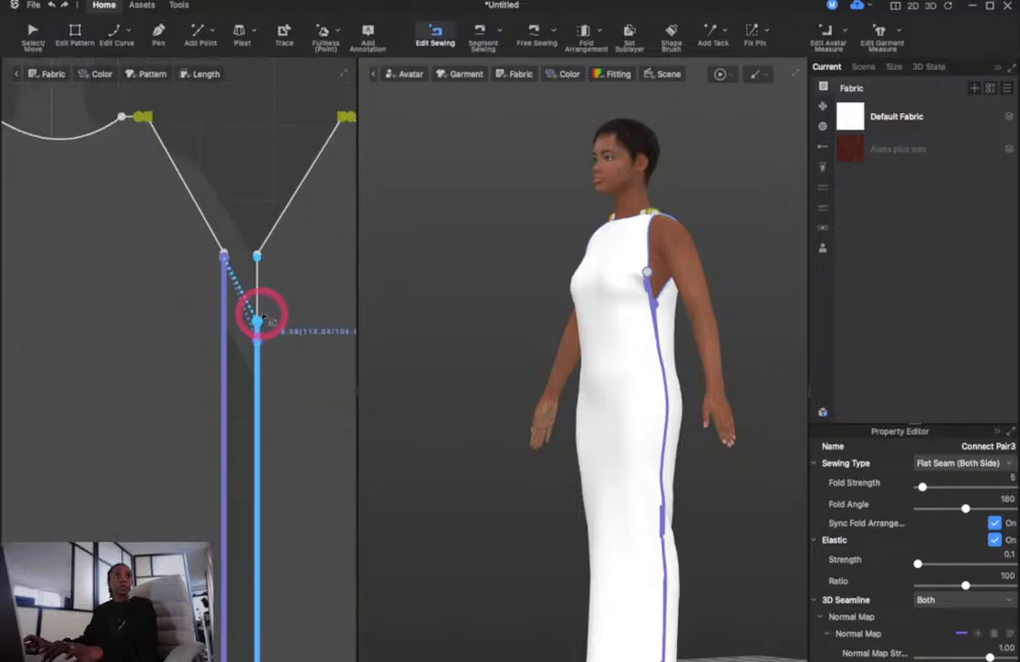
click(257, 254)
click(225, 256)
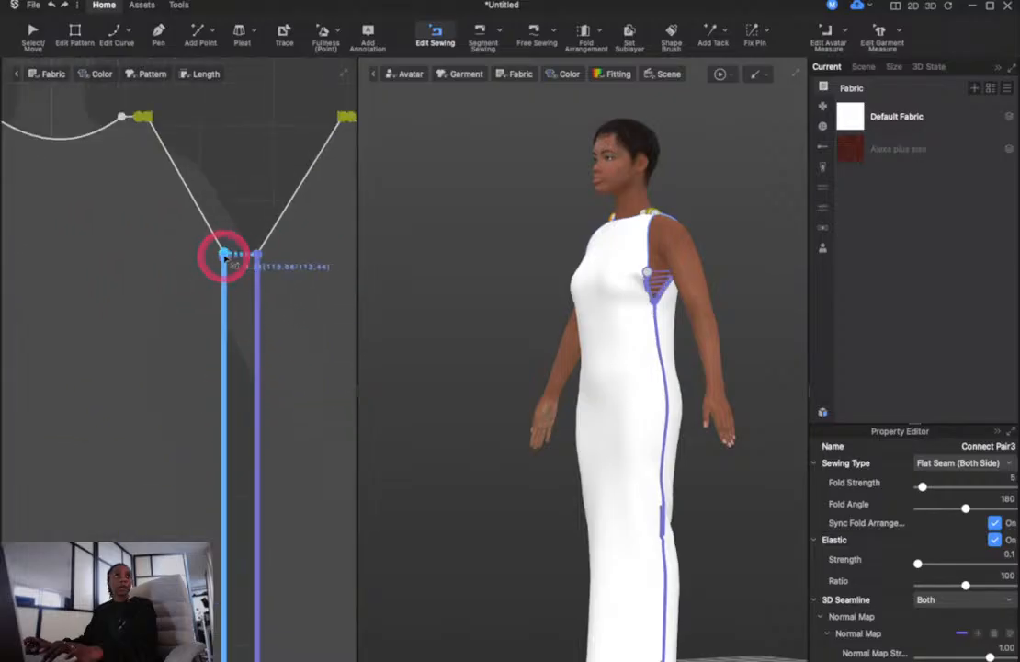
Extend the green side seam up to the armhole corners on the outer edges of both patterns, and simulate the dress
scroll(226, 257, down, 6)
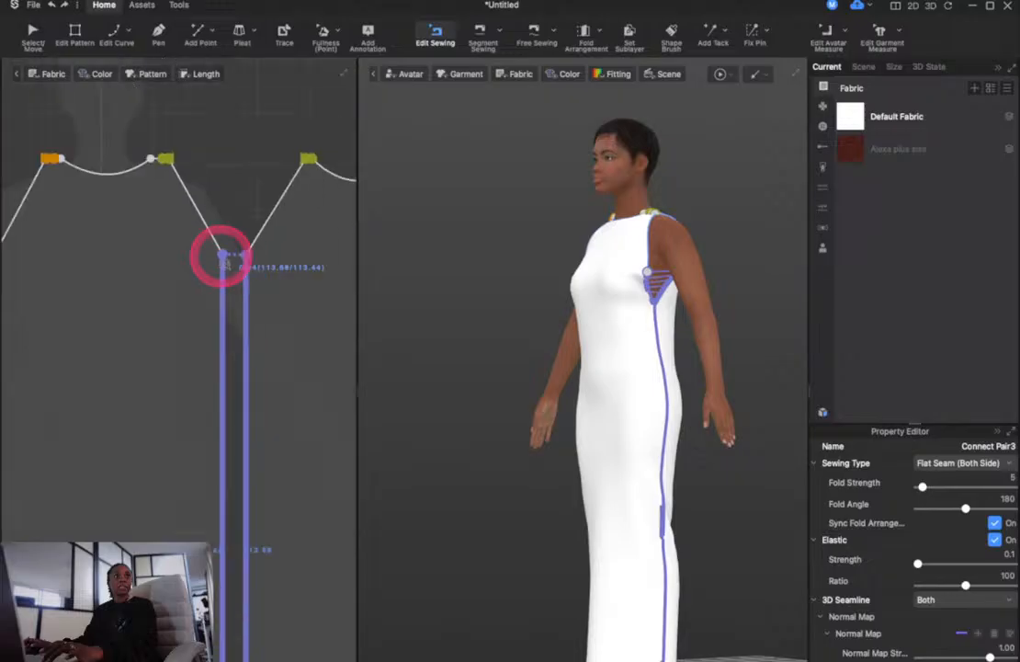
click(184, 268)
click(178, 256)
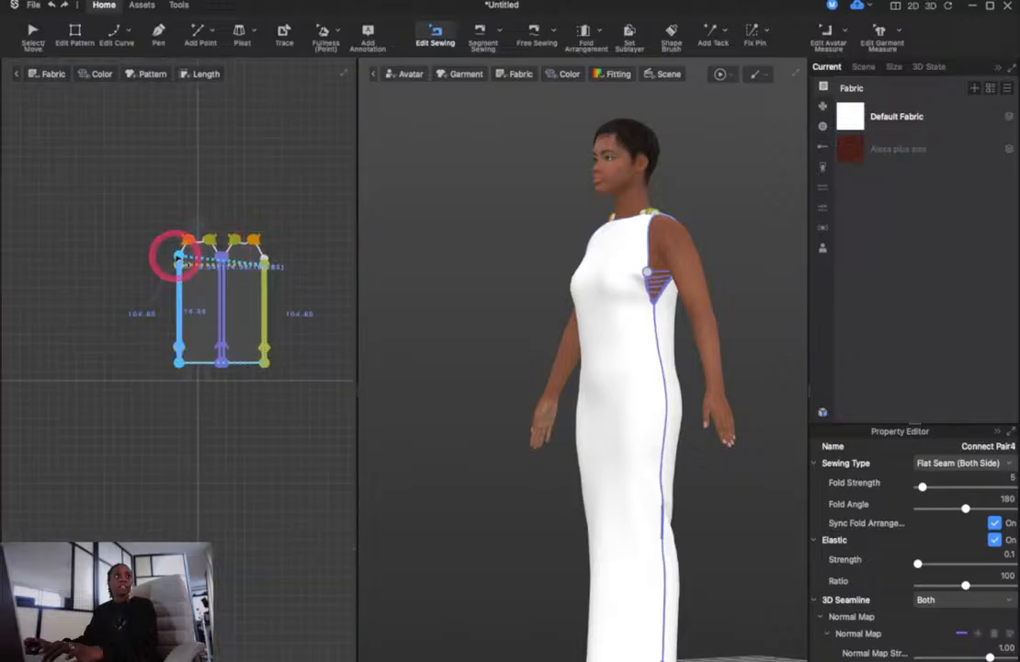
drag(178, 257, 272, 269)
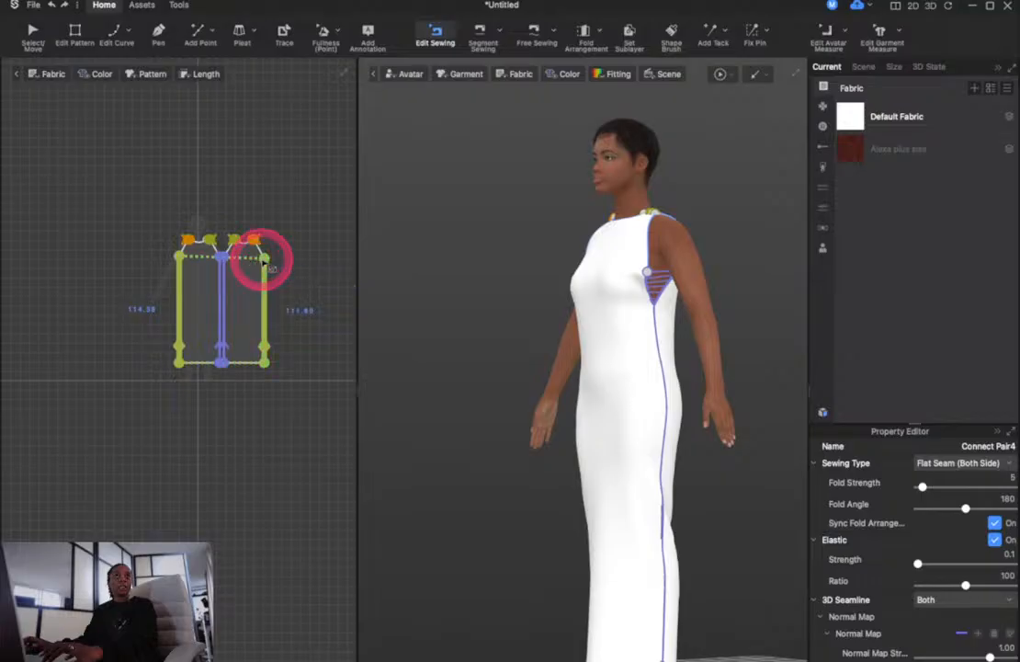
drag(269, 267, 263, 263)
key(space)
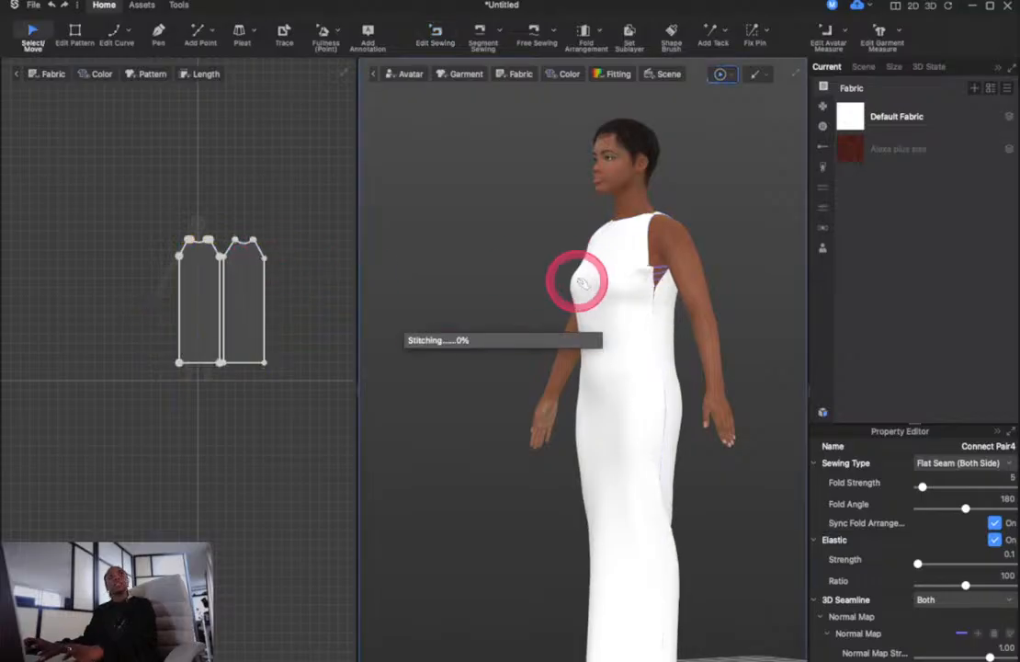
Pull the dress fabric at the avatar's left armhole into place during simulation, turning the avatar to face front
click(523, 451)
key(space)
right_drag(523, 450, 575, 450)
key(space)
mouse_move(663, 277)
mouse_down()
mouse_move(724, 321)
mouse_move(701, 345)
mouse_move(665, 269)
mouse_up()
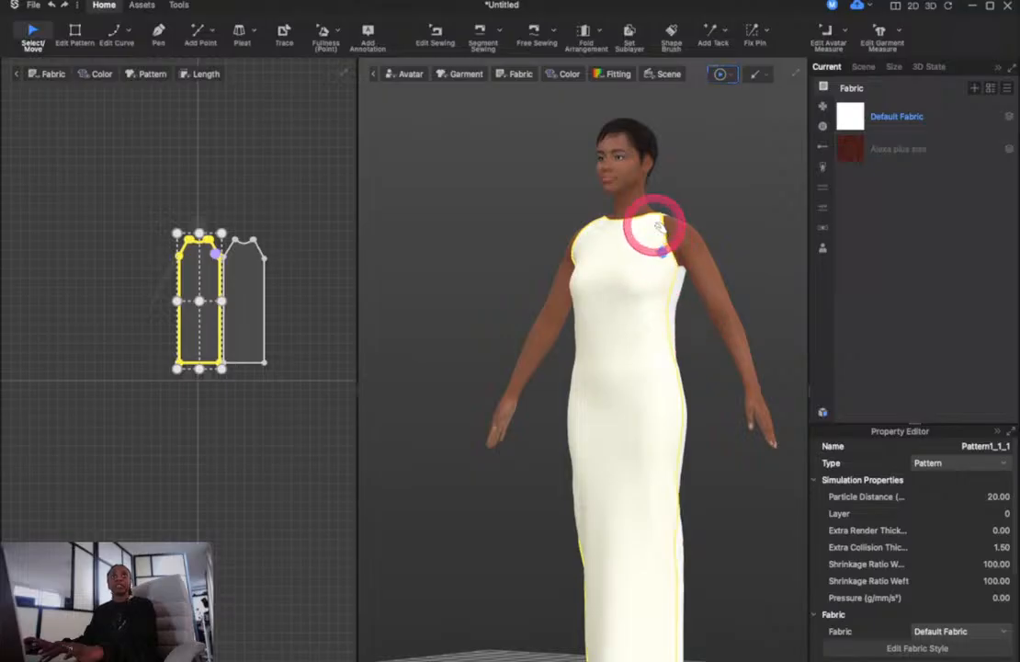
drag(660, 227, 665, 256)
click(547, 455)
key(space)
right_drag(547, 456, 631, 466)
key(space)
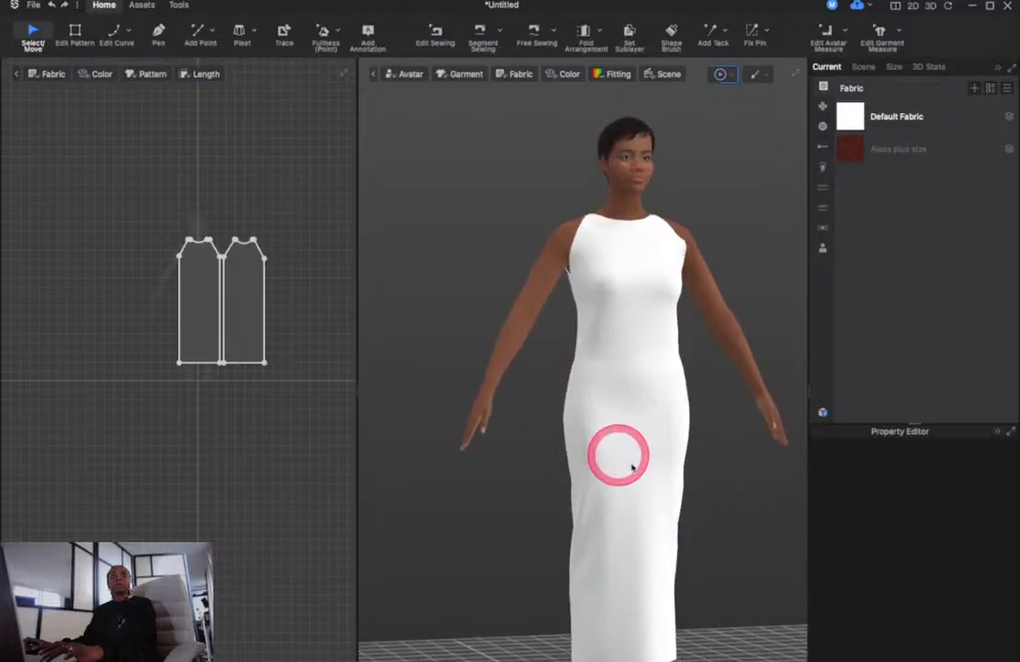
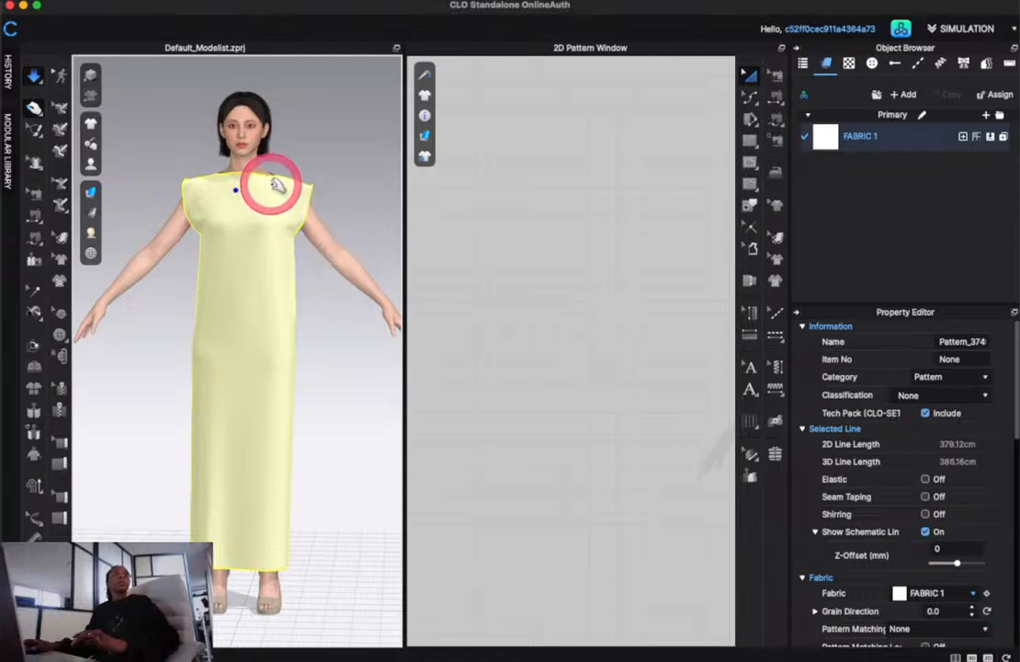
Switch to CLO and draw diagonal internal lines about 13.5 cm and 13.9 cm long across the front pattern's upper corners
scroll(448, 285, down, 5)
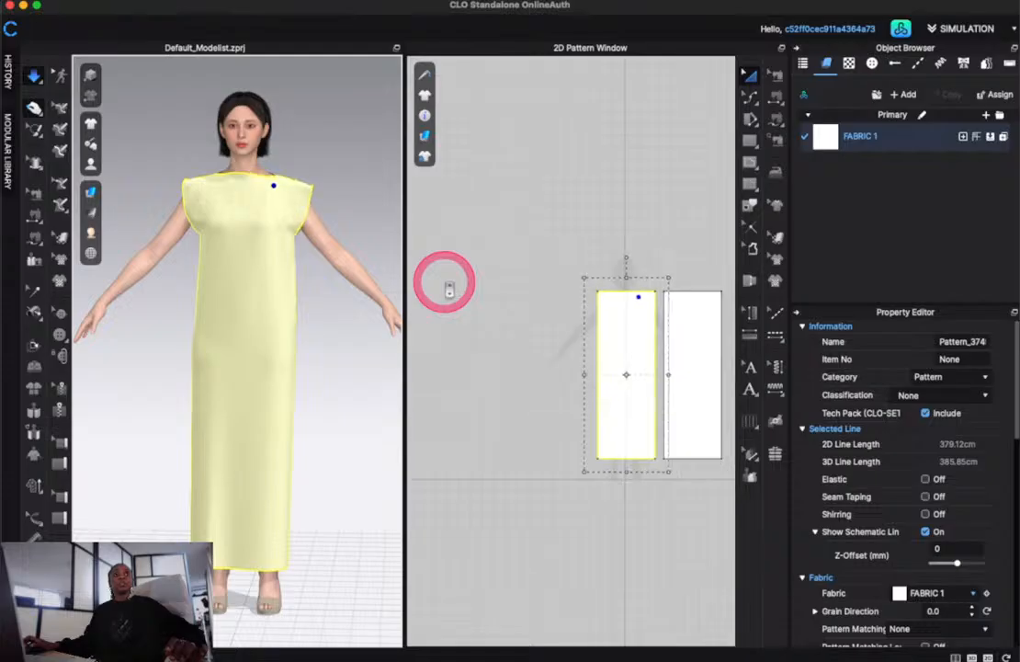
scroll(567, 319, up, 4)
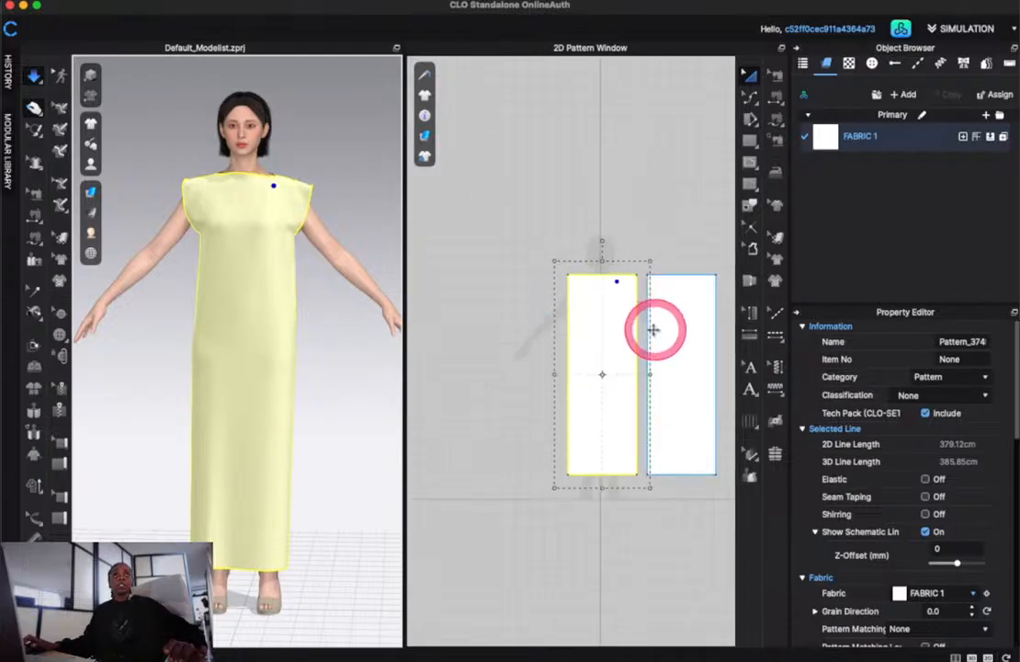
scroll(655, 338, up, 2)
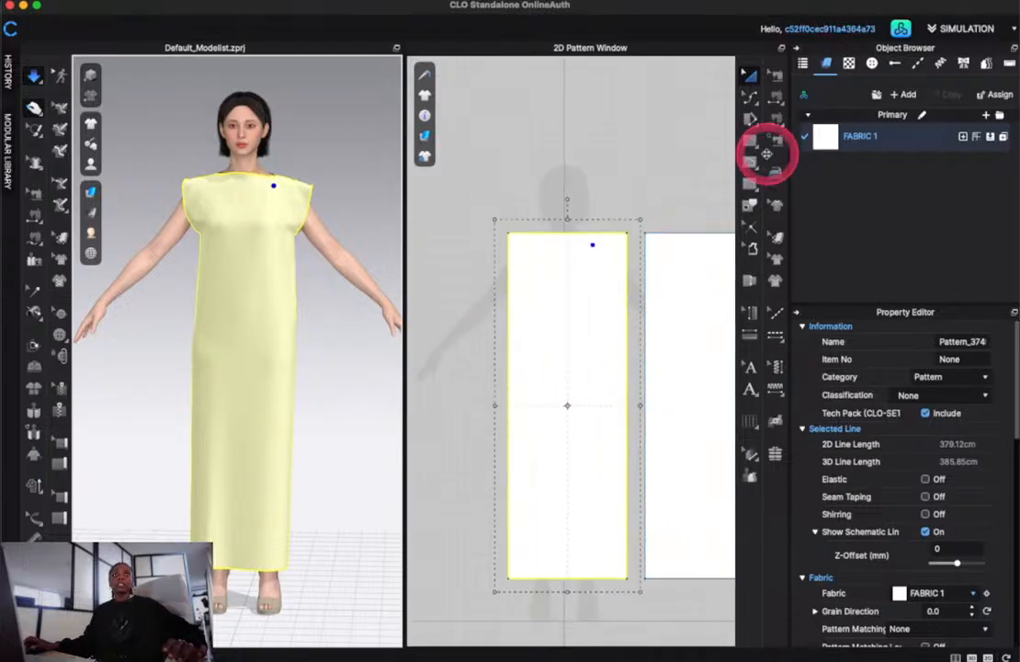
click(750, 163)
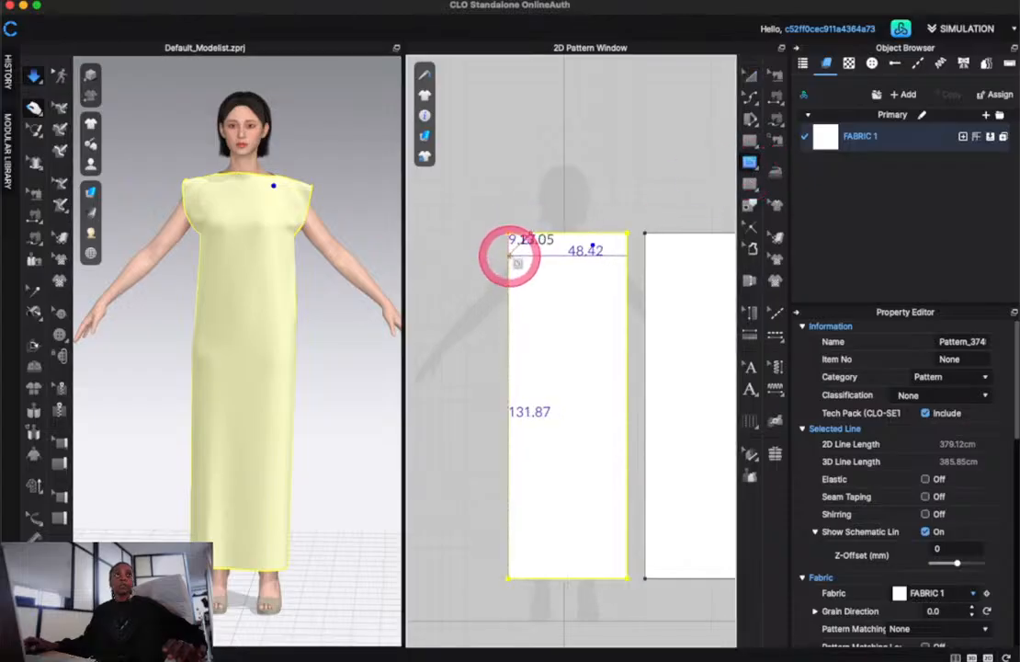
click(508, 257)
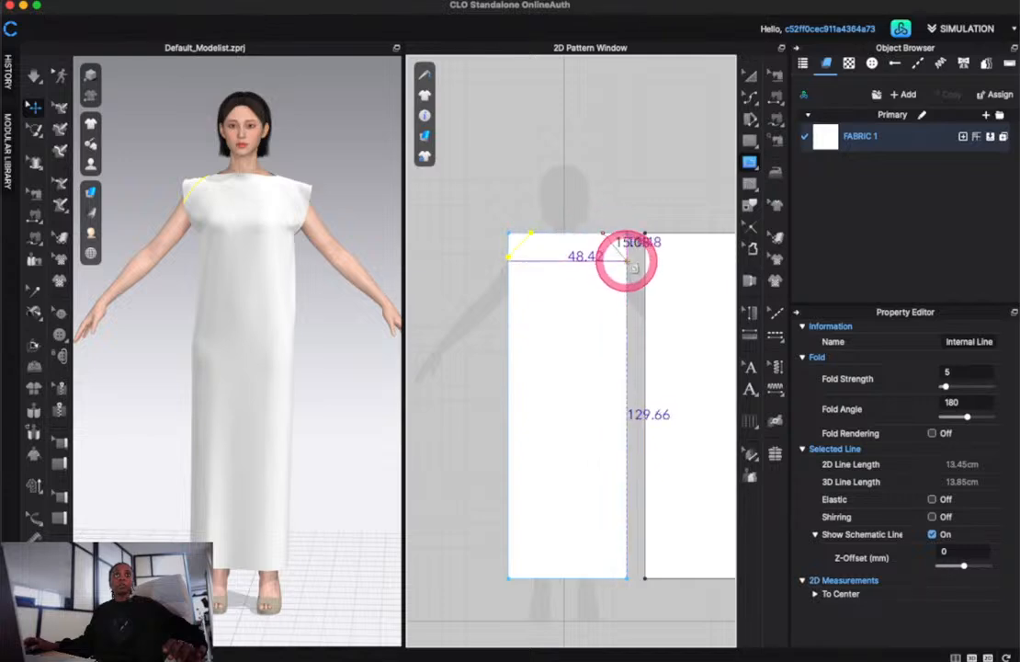
double_click(628, 258)
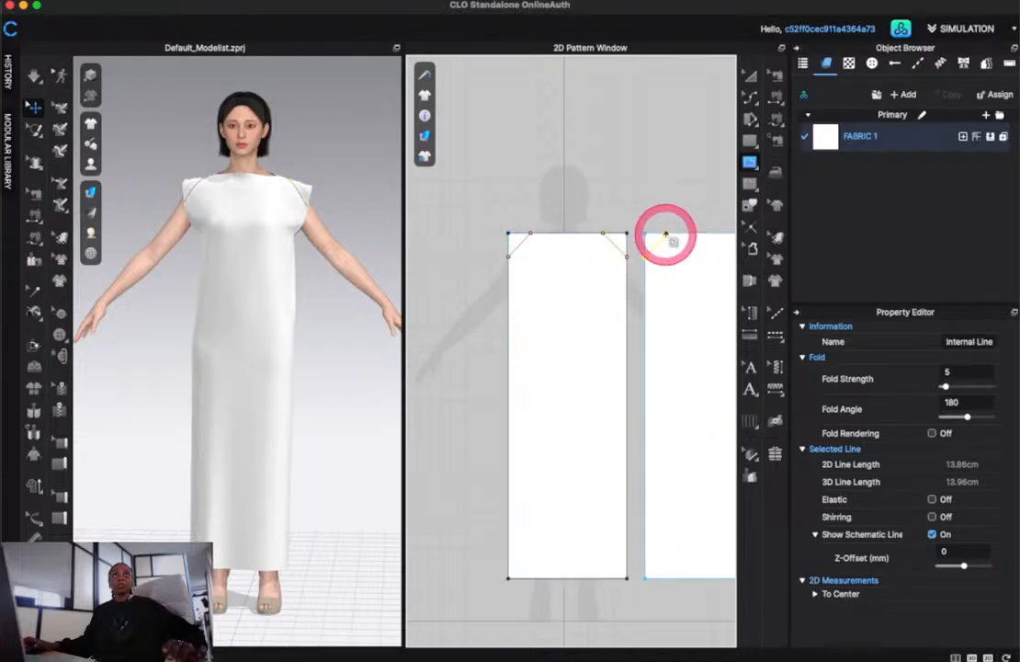
Draw diagonal internal lines about 13.1 cm and 14.5 cm long across the back pattern's two upper corners
scroll(665, 235, down, 3)
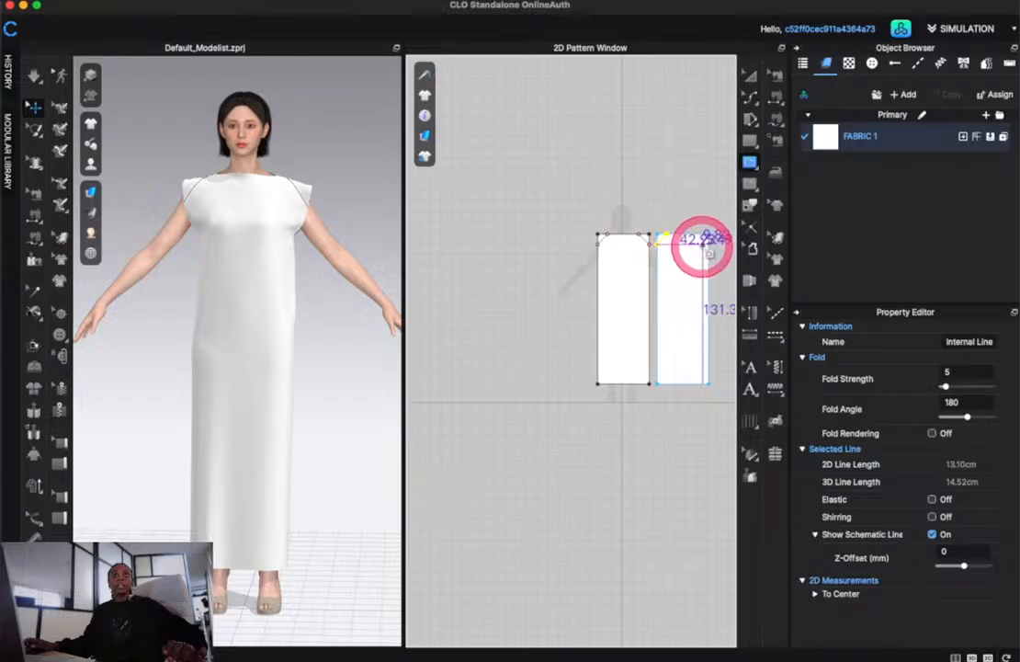
scroll(708, 246, up, 5)
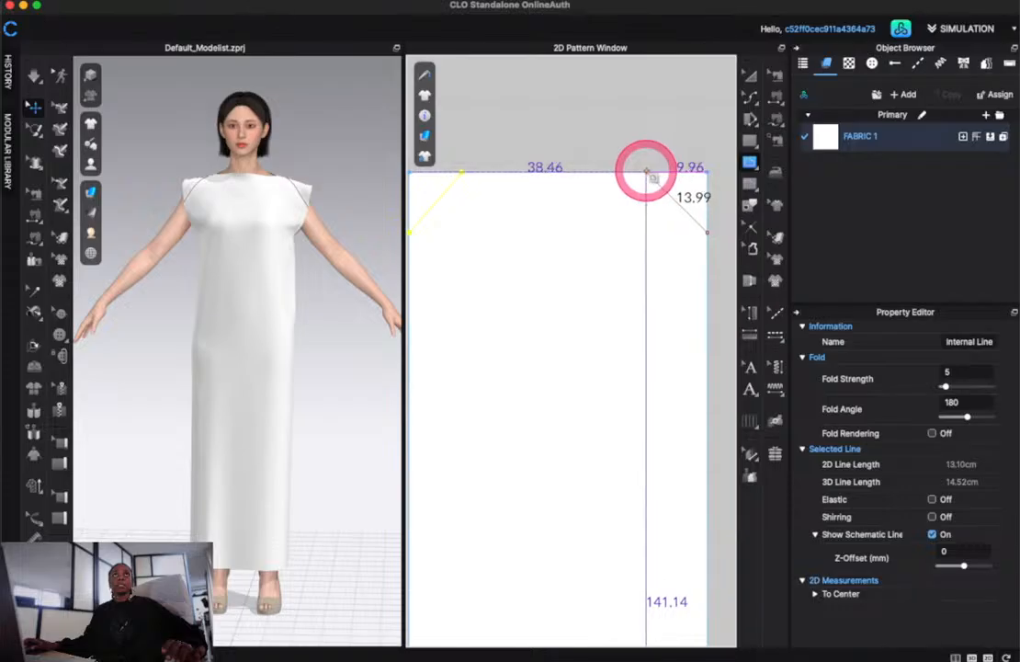
click(646, 173)
scroll(646, 175, down, 2)
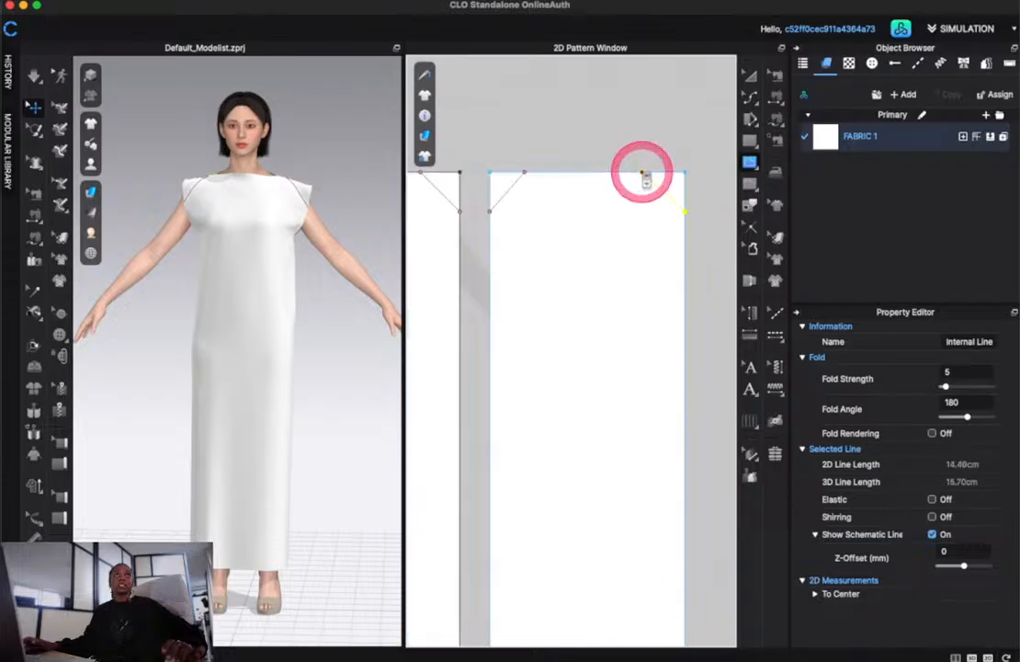
Select both diagonal internal lines on the back pattern and cut the pattern along them
scroll(645, 177, down, 2)
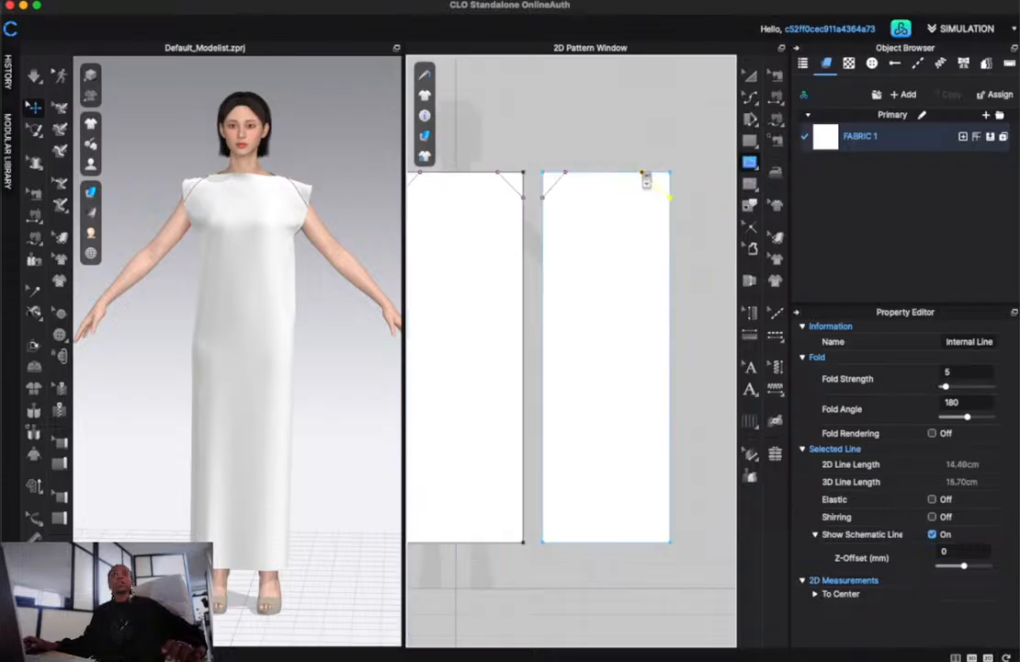
click(750, 97)
click(811, 98)
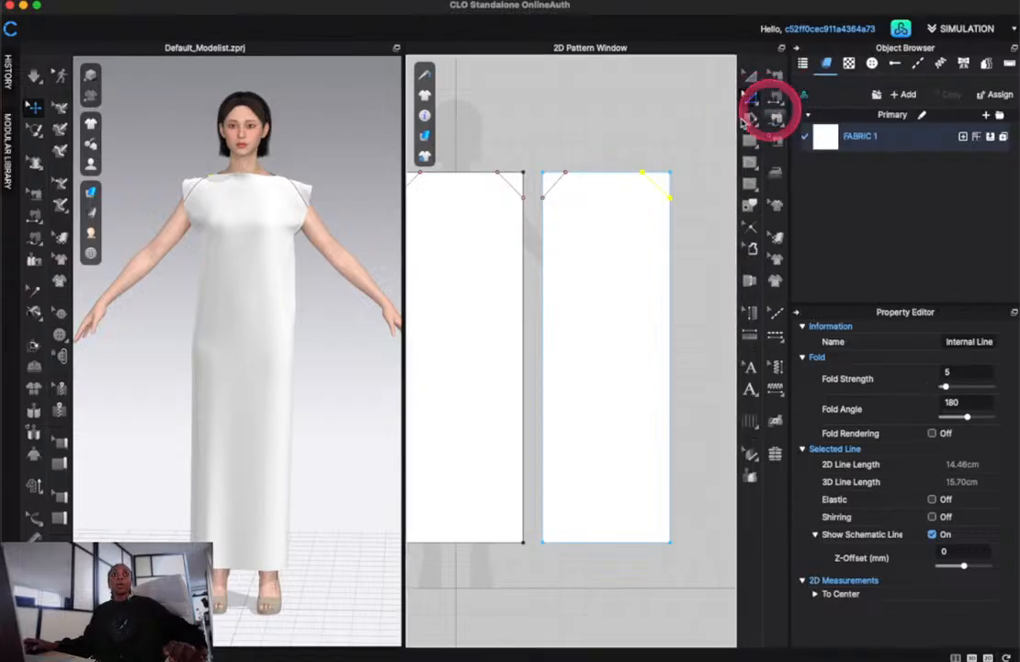
click(552, 185)
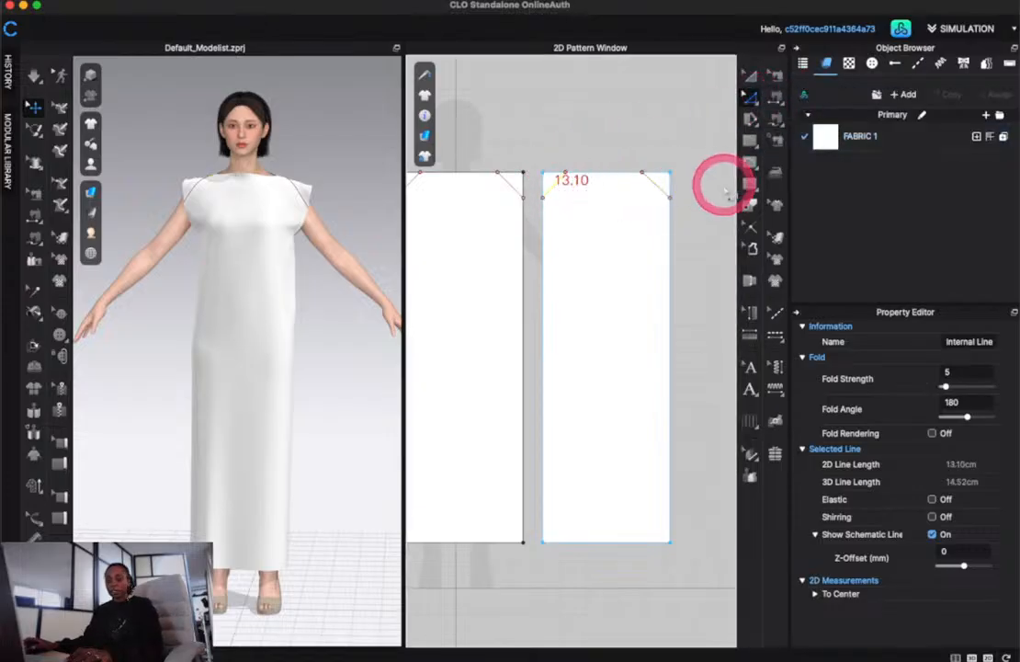
drag(656, 187, 571, 188)
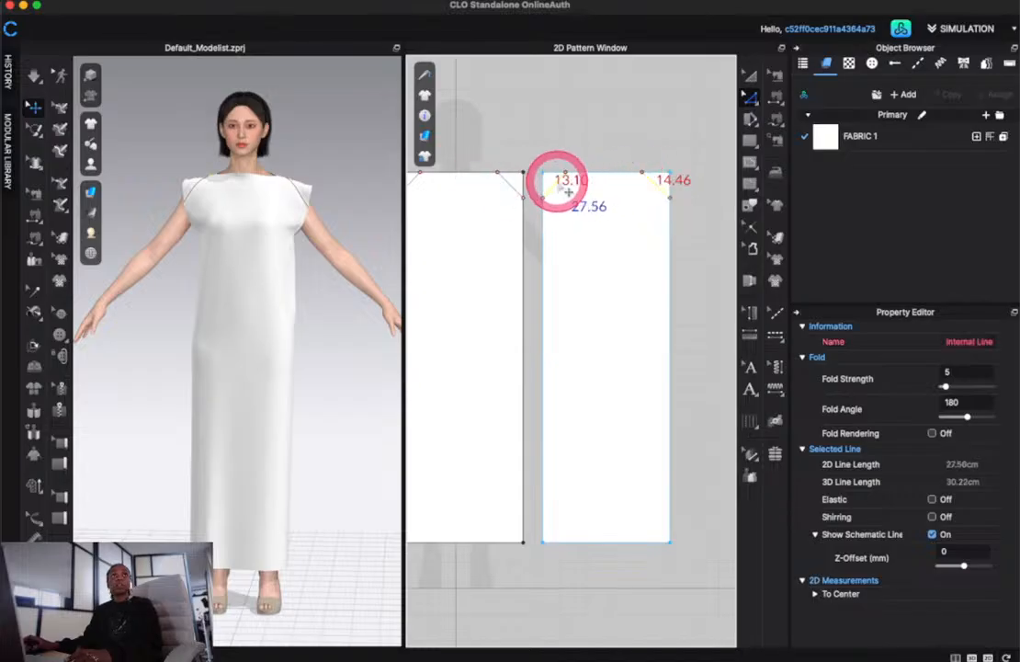
right_click(562, 186)
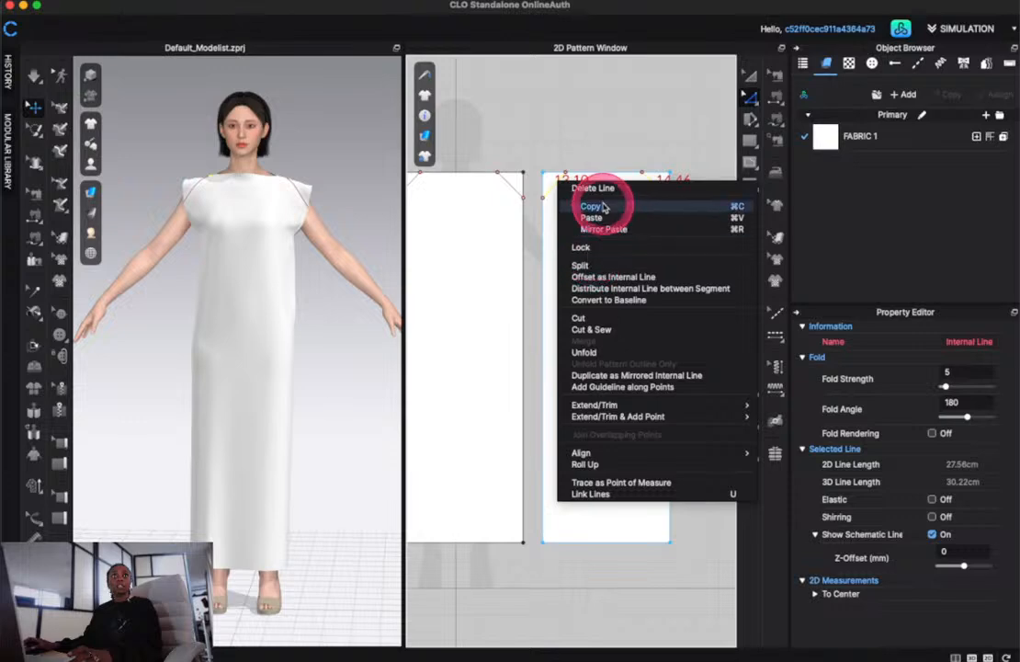
click(611, 319)
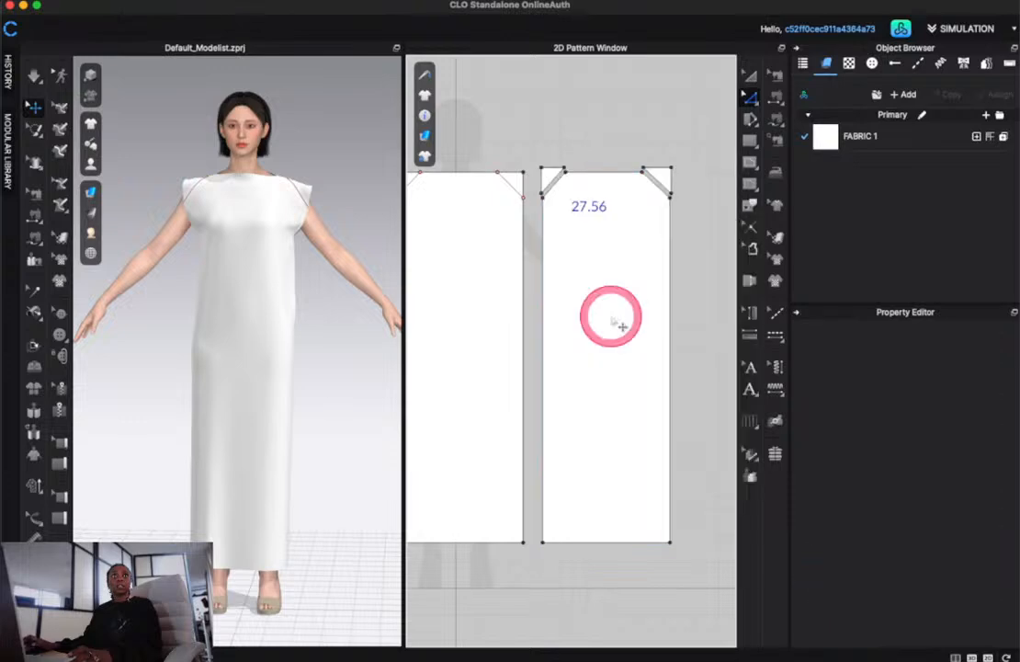
Cut the front pattern along each of its two diagonal internal lines, separating the upper corners
scroll(610, 321, down, 3)
right_click(565, 254)
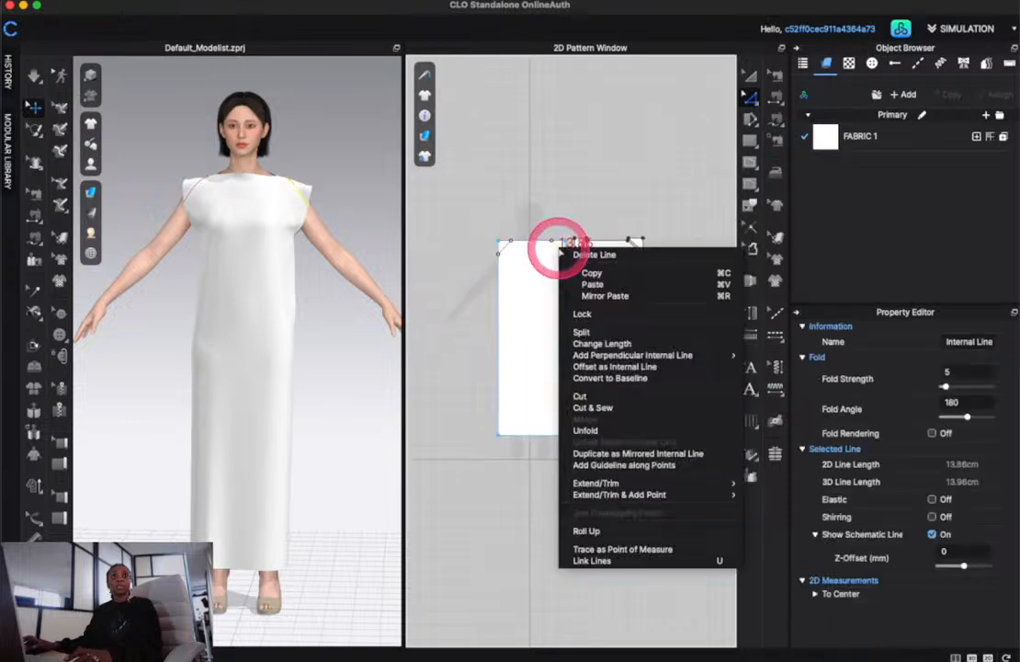
click(583, 395)
click(499, 254)
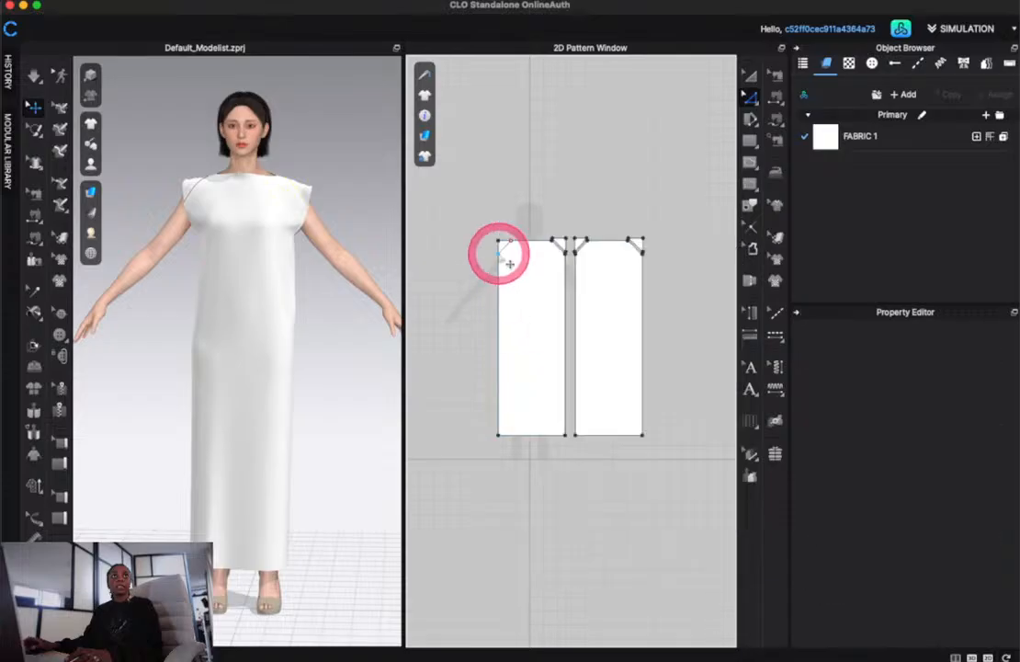
right_click(502, 249)
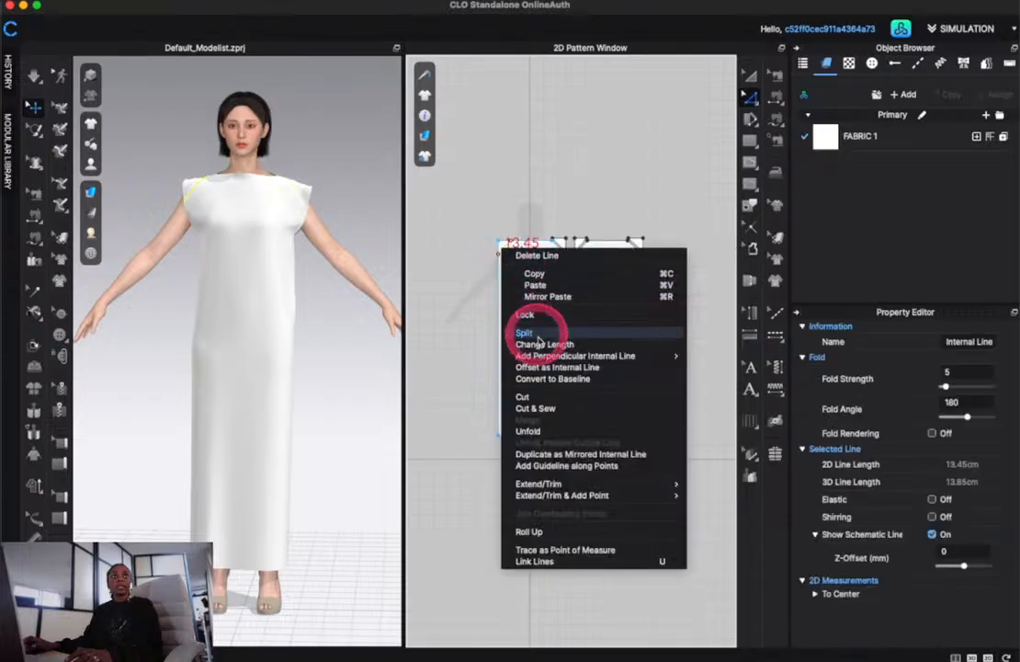
click(538, 409)
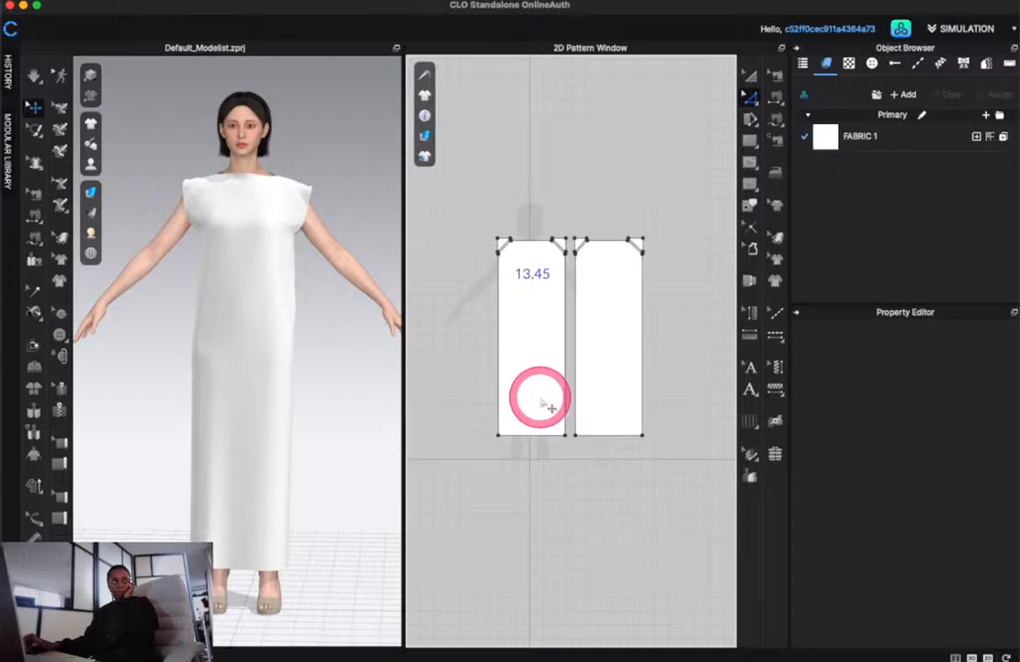
scroll(626, 207, up, 2)
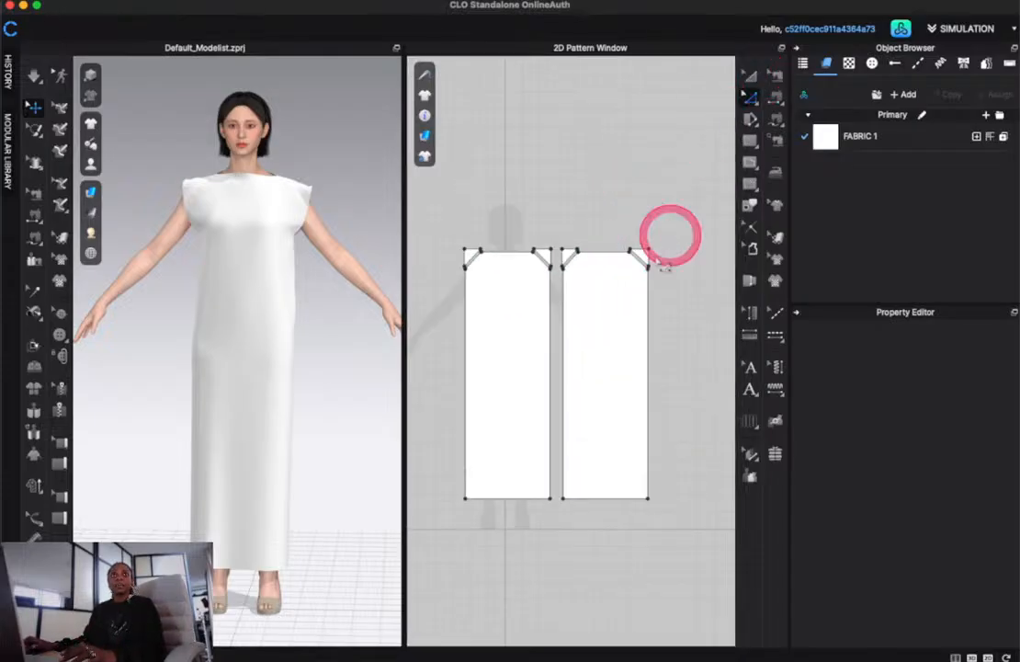
Delete the cut-off outer corner piece of the back pattern
click(650, 258)
click(701, 137)
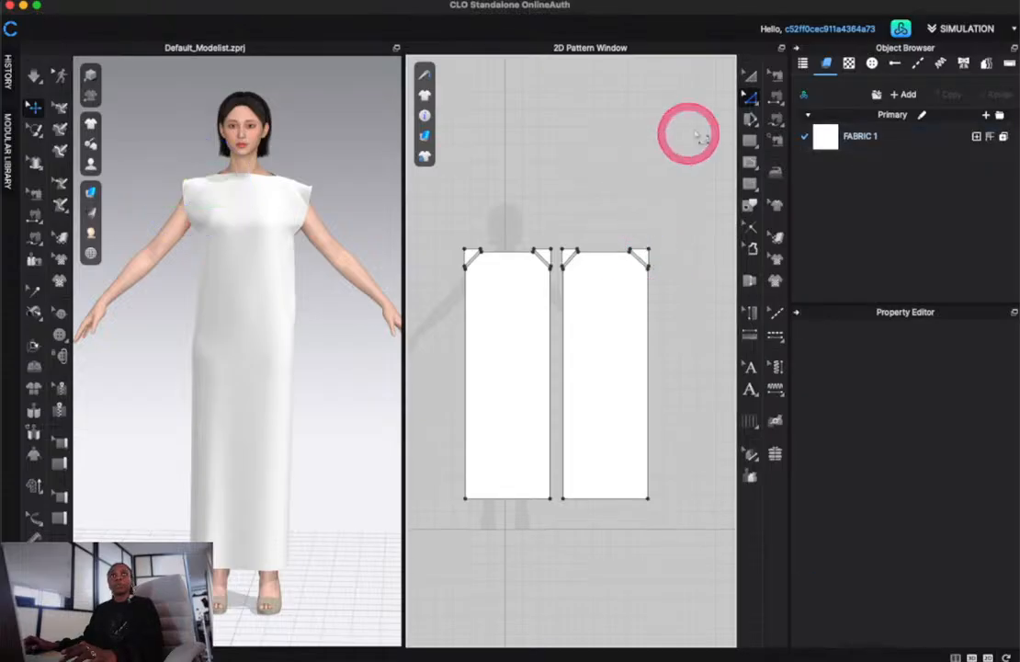
click(749, 75)
click(641, 254)
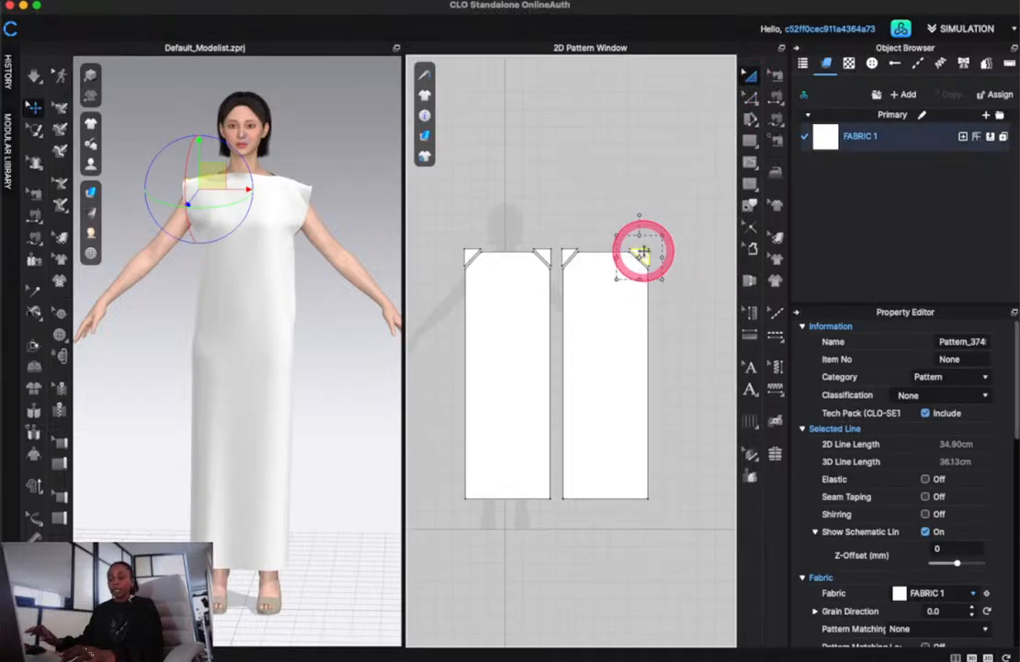
click(644, 251)
scroll(610, 273, up, 2)
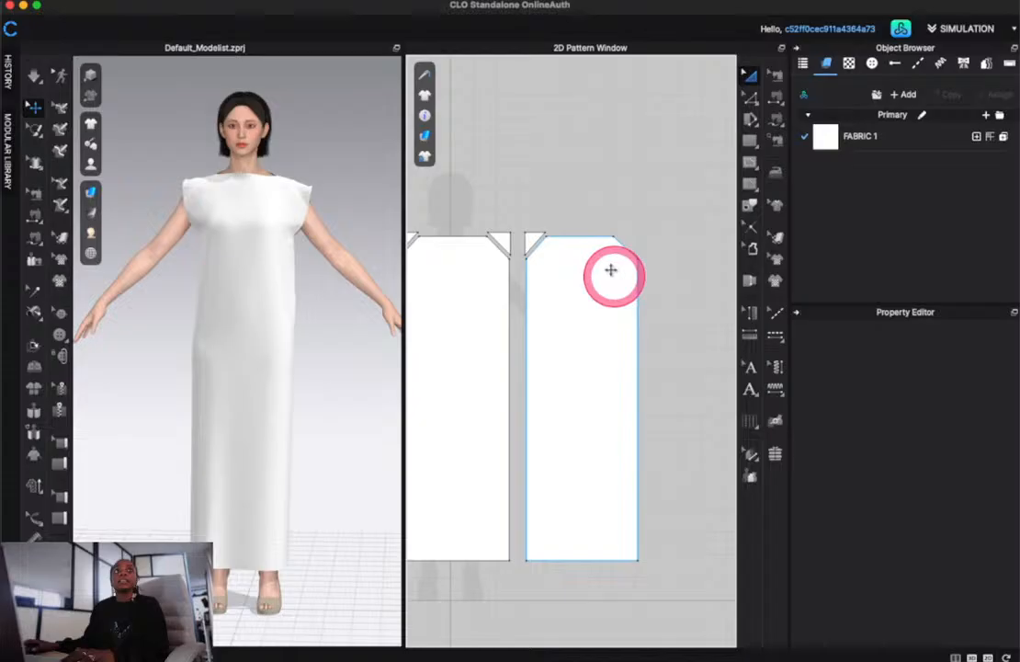
Delete the remaining three cut-off corner pieces from the front and back patterns and simulate the dress
click(536, 240)
click(522, 234)
click(527, 238)
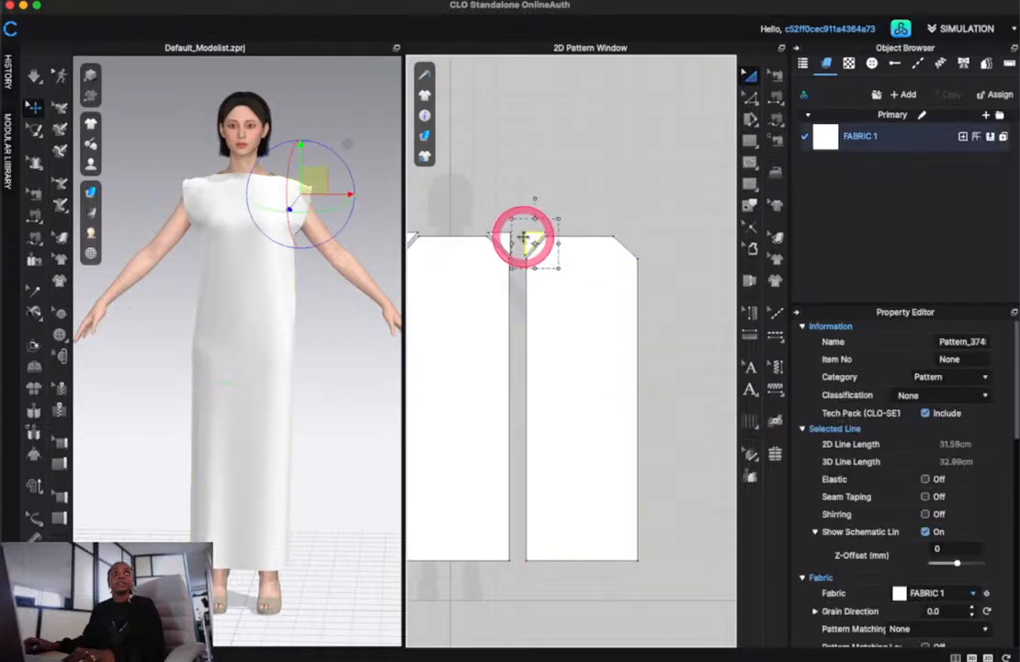
shift+click(505, 240)
shift+click(415, 235)
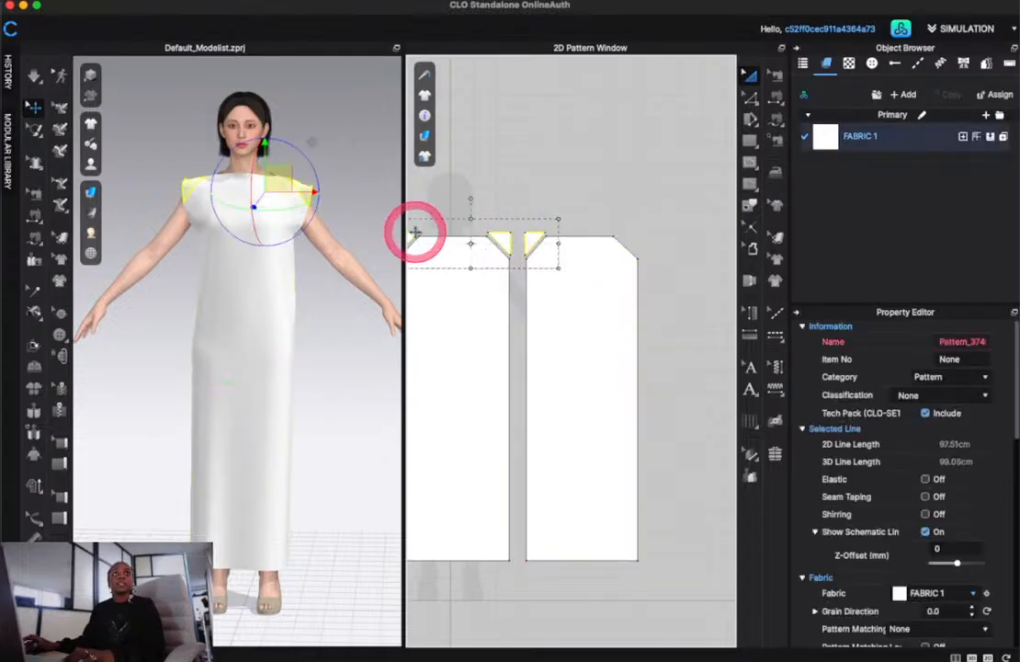
key(Delete)
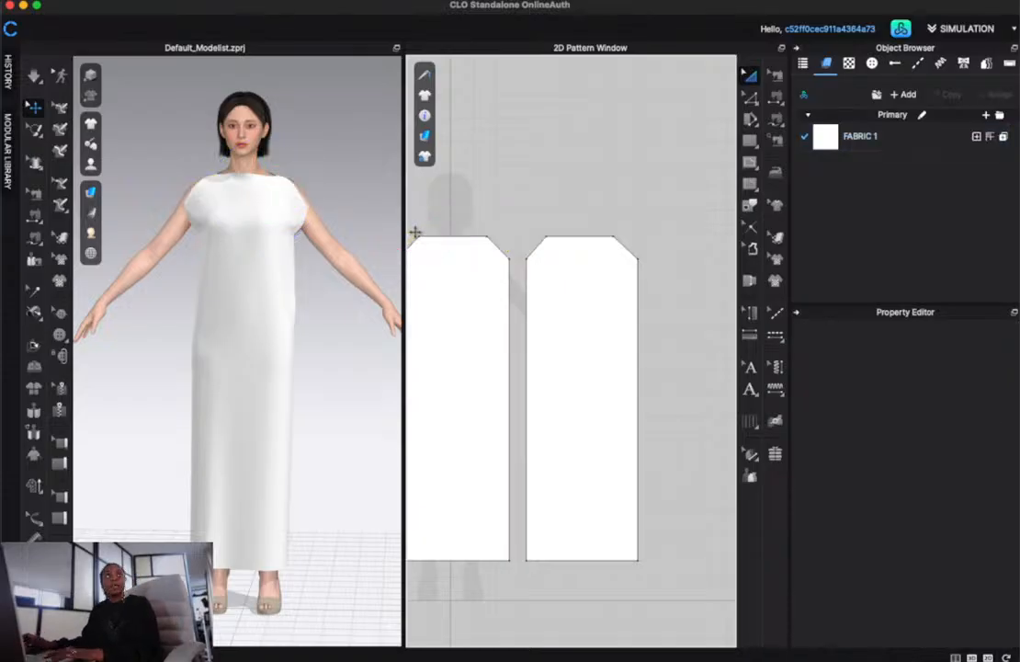
key(space)
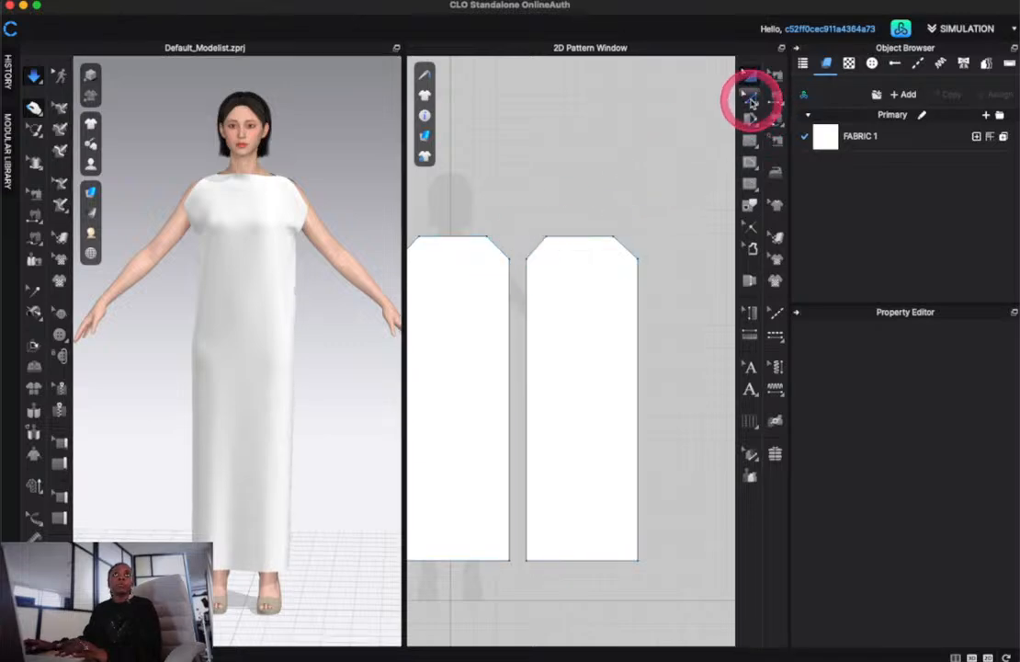
Lower both underarm points of the front pattern along the side edges, to corner angles of about 159° and 160°
click(752, 101)
click(516, 262)
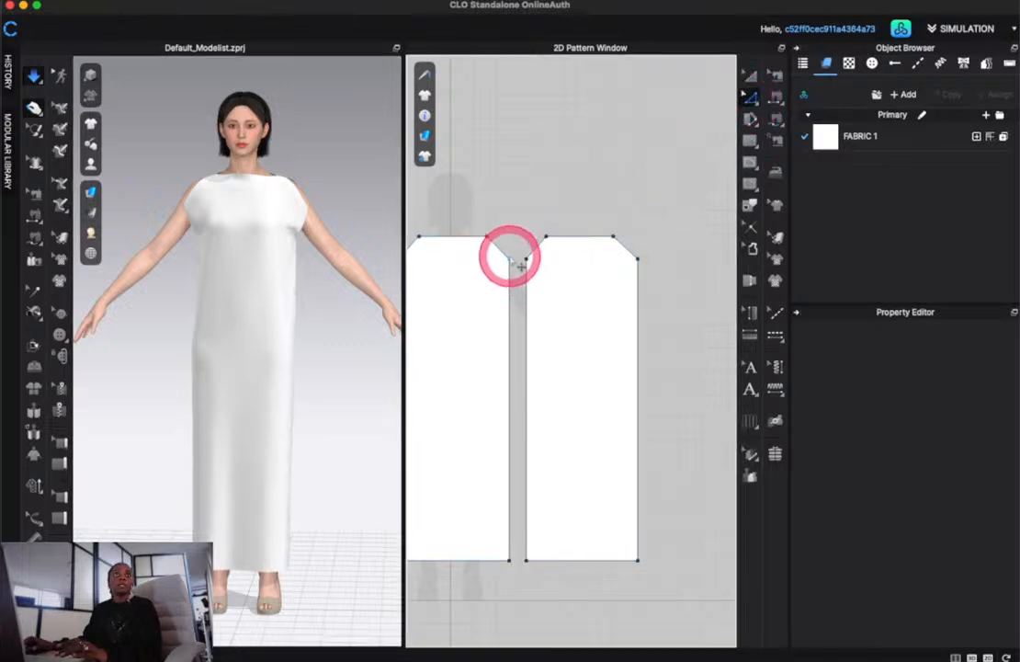
drag(516, 262, 508, 292)
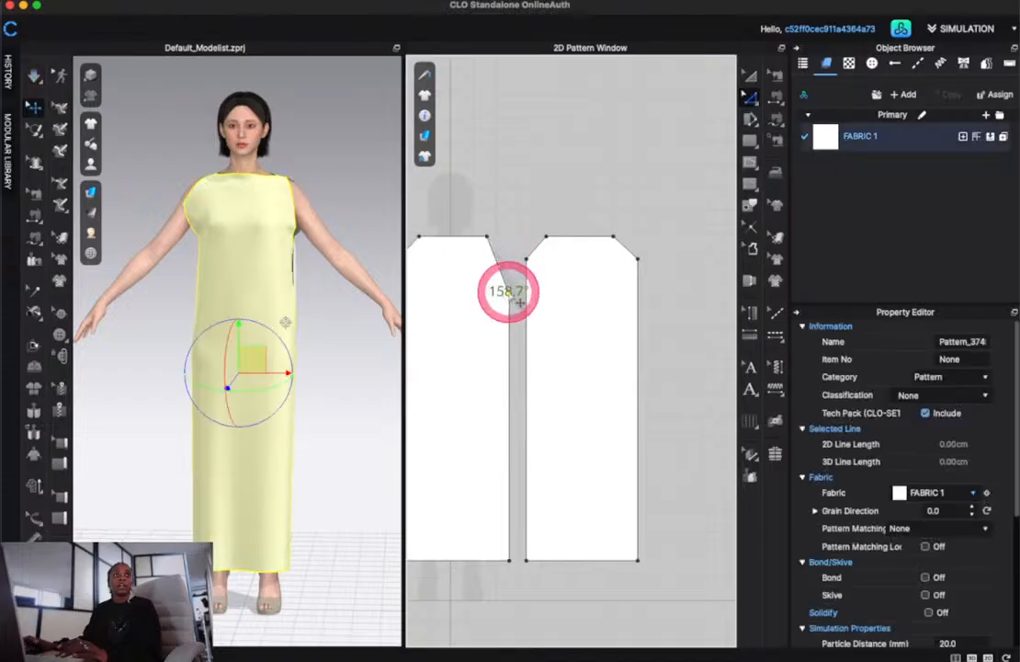
scroll(570, 303, down, 3)
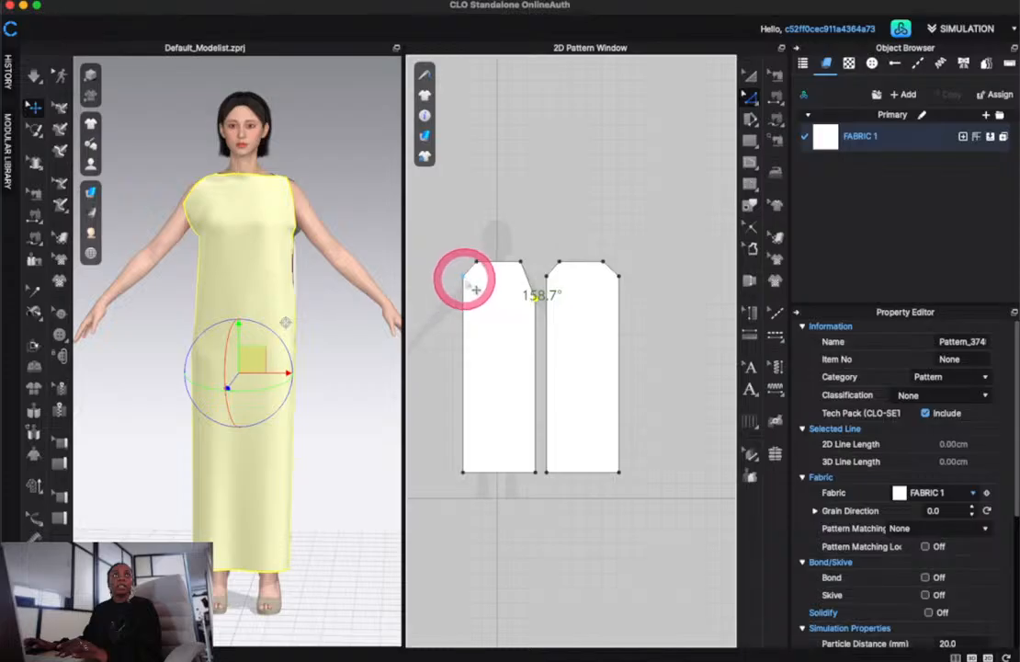
drag(464, 278, 464, 296)
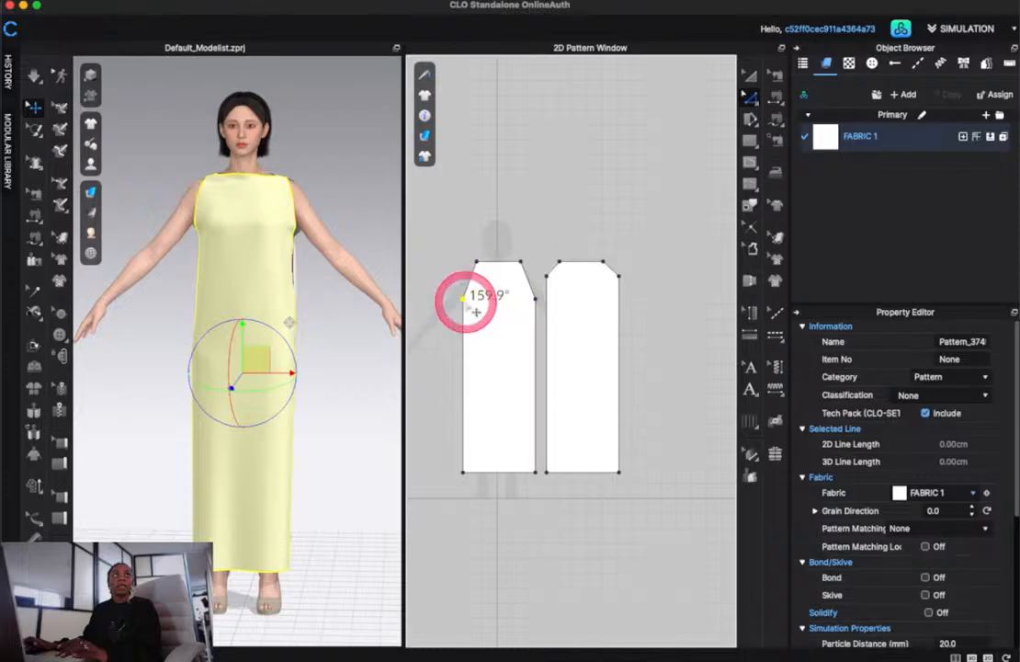
Lower both underarm points of the back pattern to the same height as the front's and simulate the dress
drag(547, 273, 548, 301)
click(616, 273)
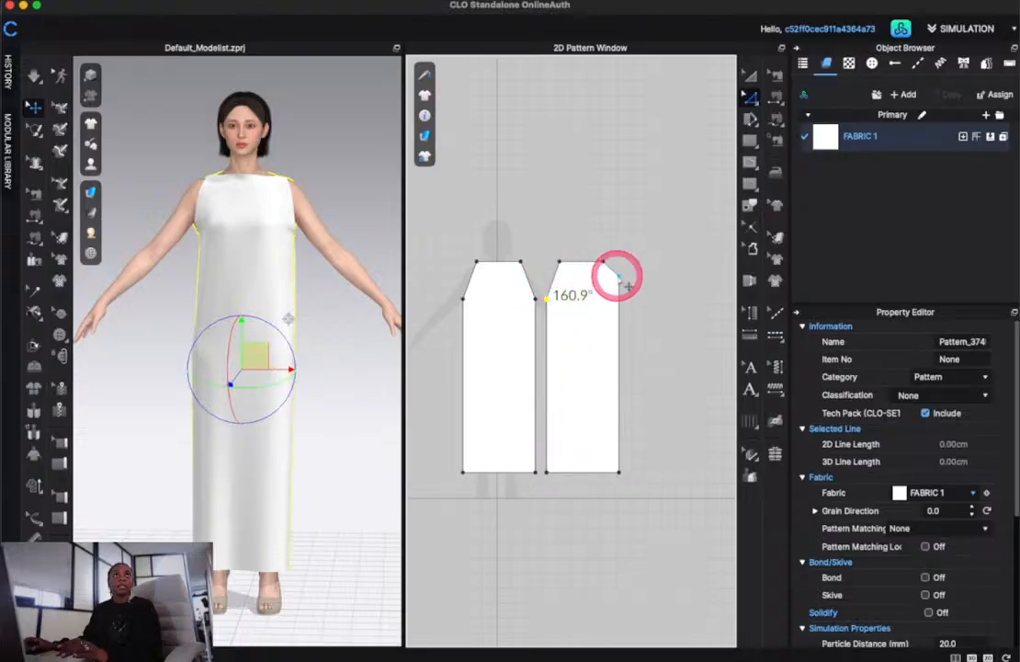
drag(615, 274, 617, 297)
click(589, 158)
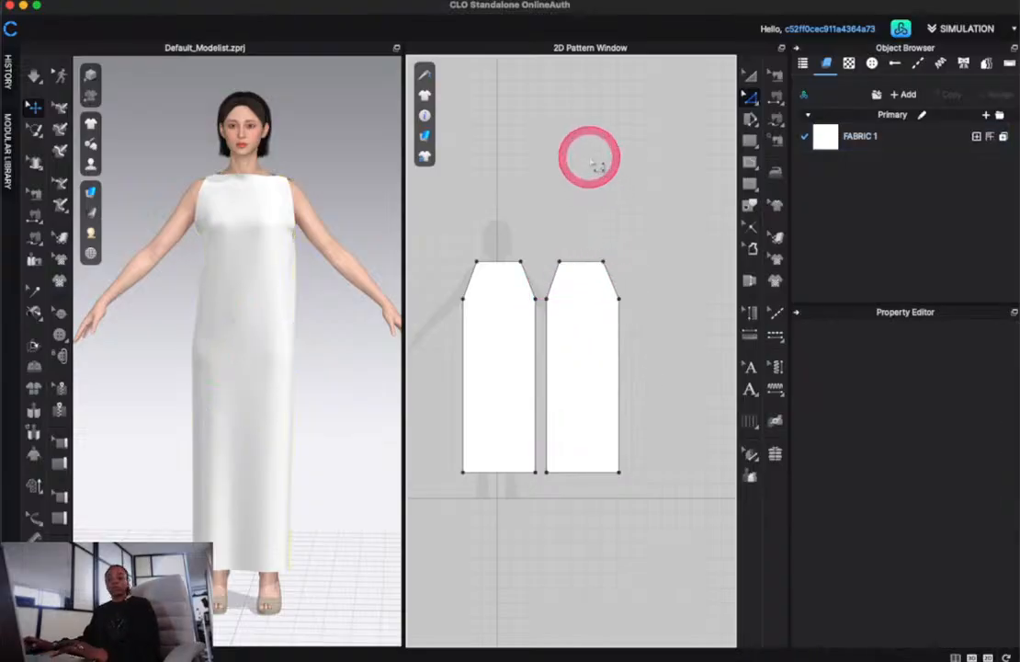
key(space)
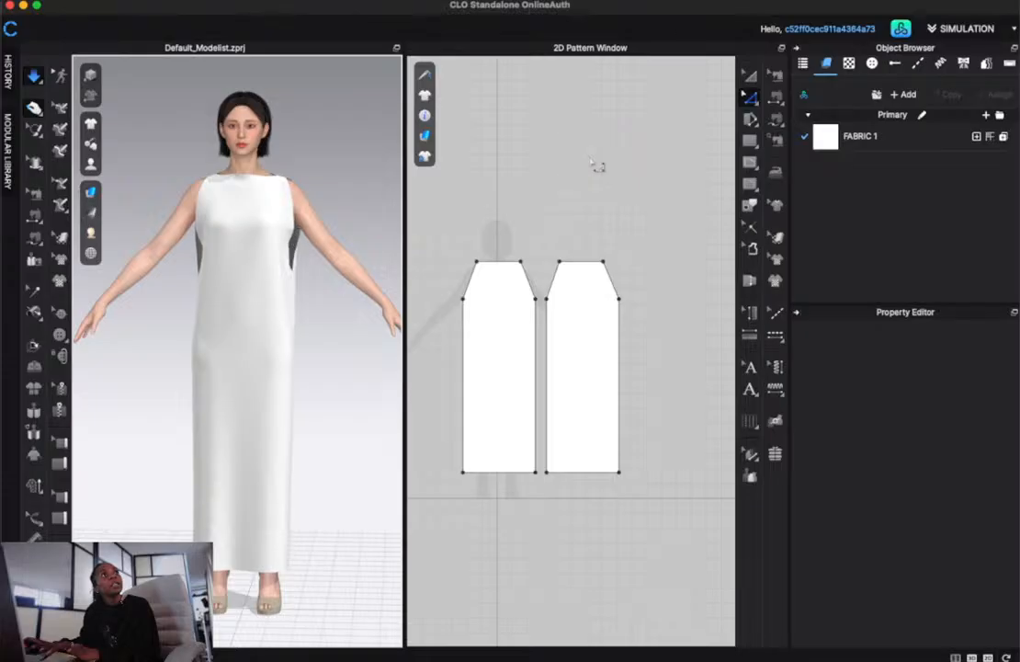
Extend the side seam sewing on the front and back patterns up to the lowered underarm points and simulate
click(774, 75)
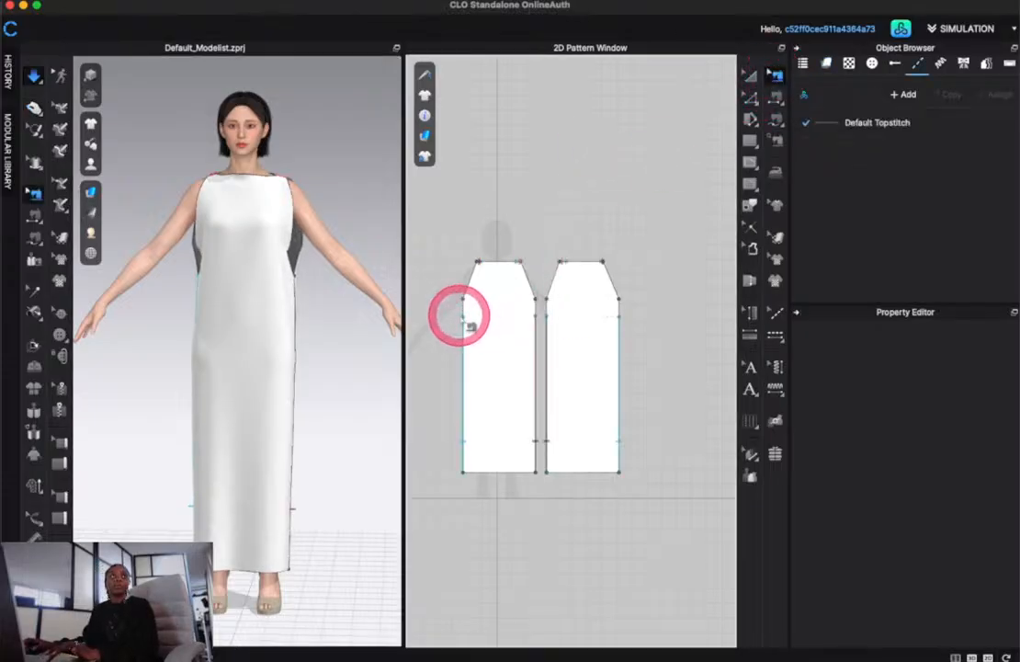
drag(462, 316, 621, 298)
key(space)
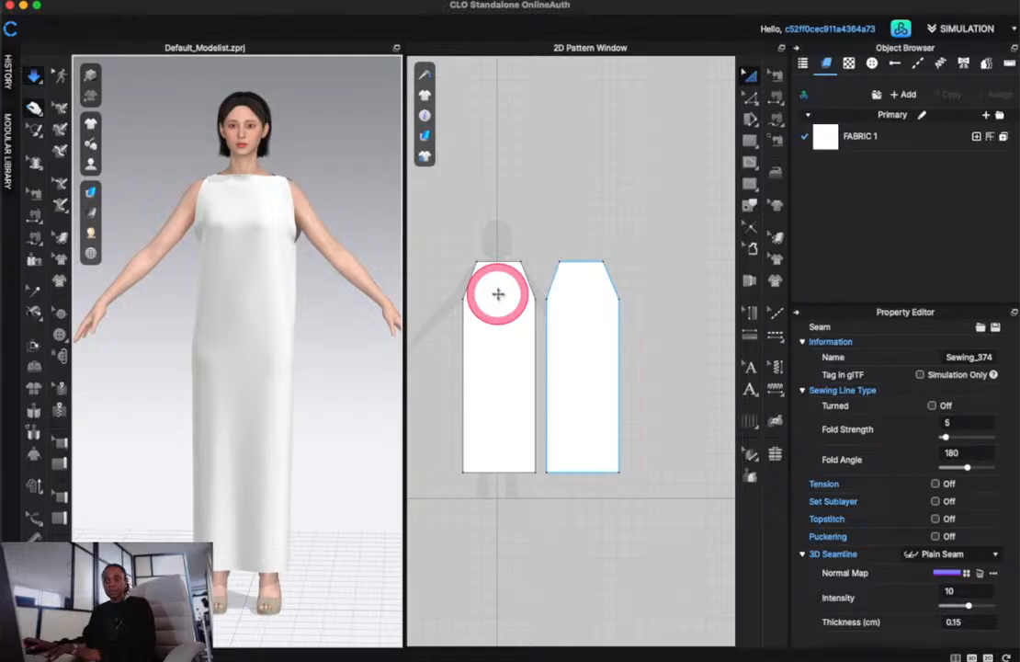
Turn the avatar to its back view and pull the back pattern into place around the upper back and shoulders
right_drag(319, 291, 28, 289)
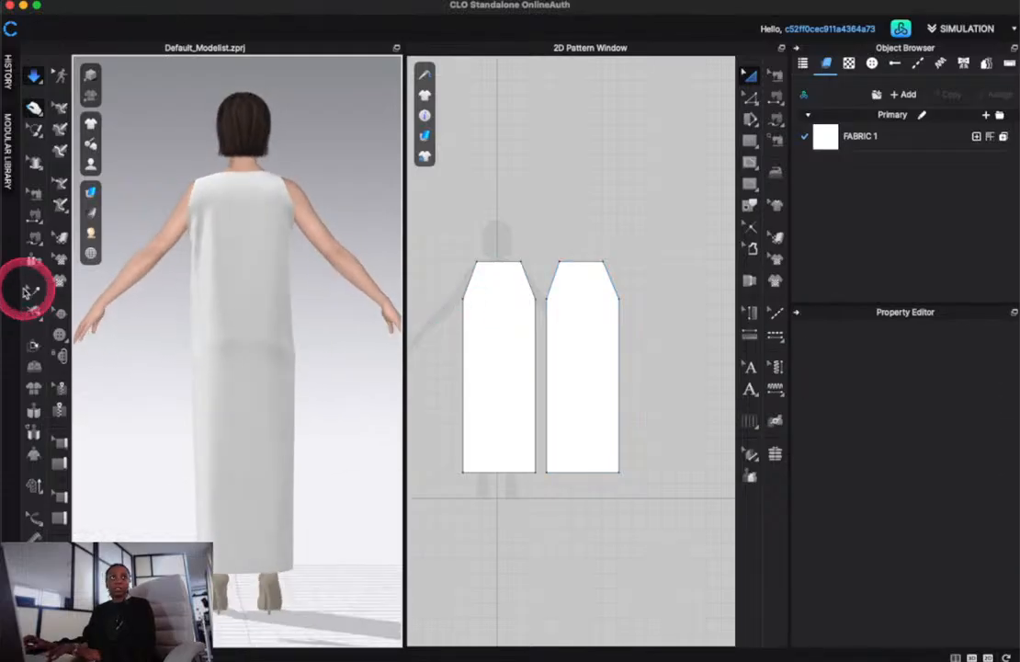
click(282, 180)
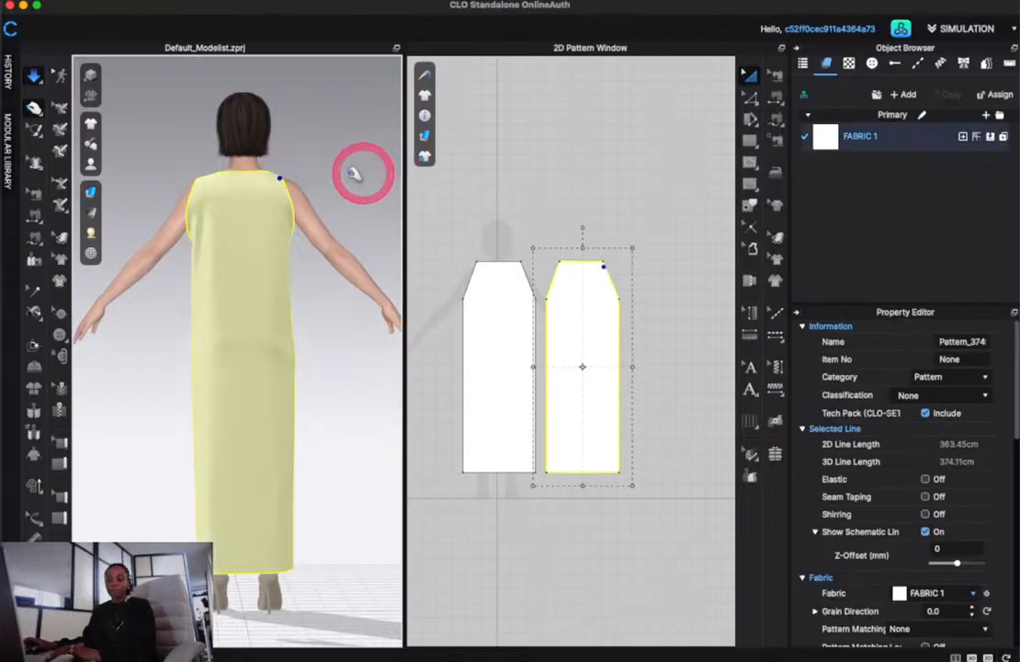
key(b)
key(q)
click(261, 204)
drag(299, 202, 276, 191)
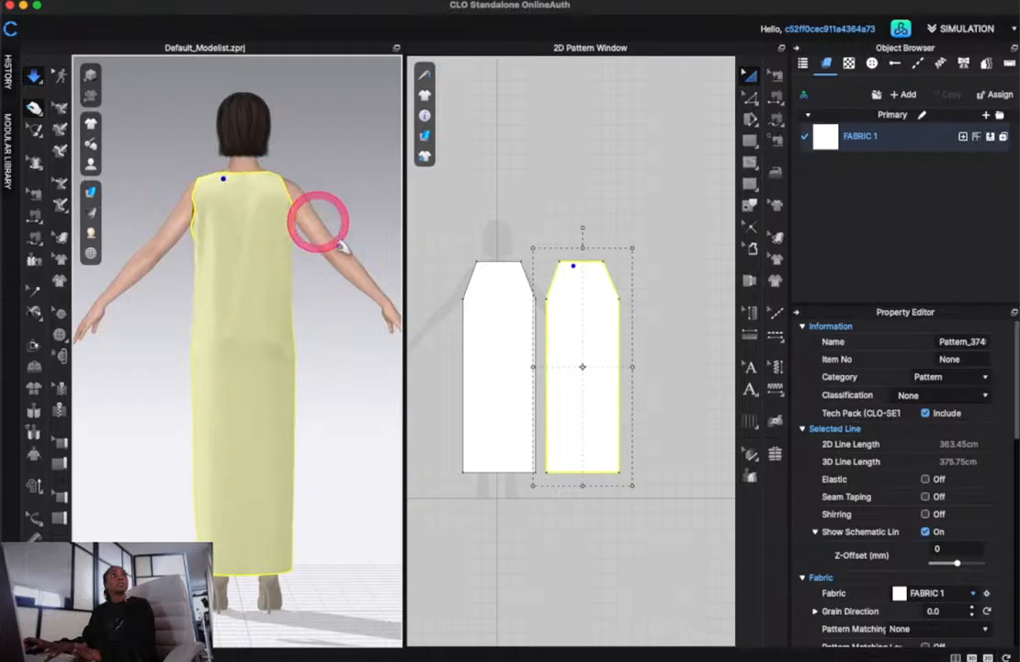
View the dress on the avatar from the front in CLO, and switch to the Style3D version of the dress
click(368, 325)
right_drag(369, 326, 38, 342)
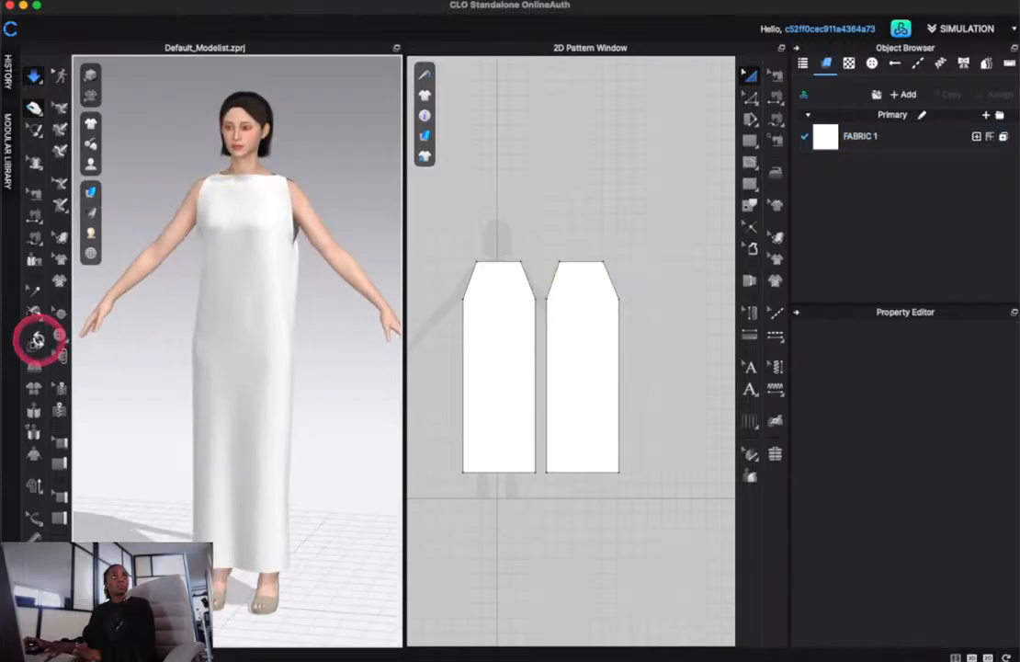
click(266, 299)
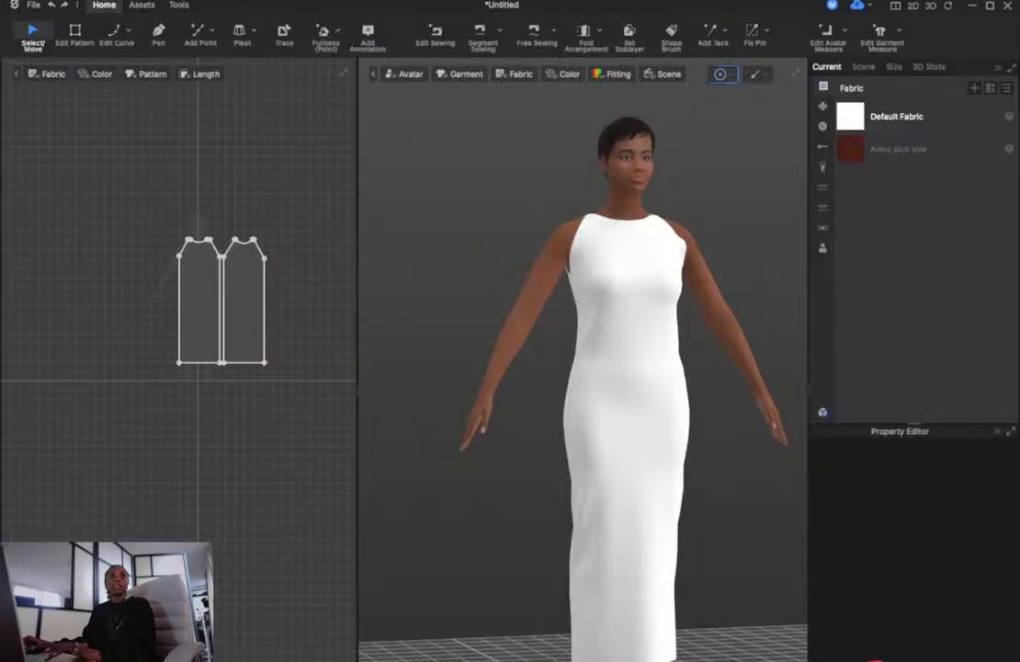
right_drag(774, 553, 735, 549)
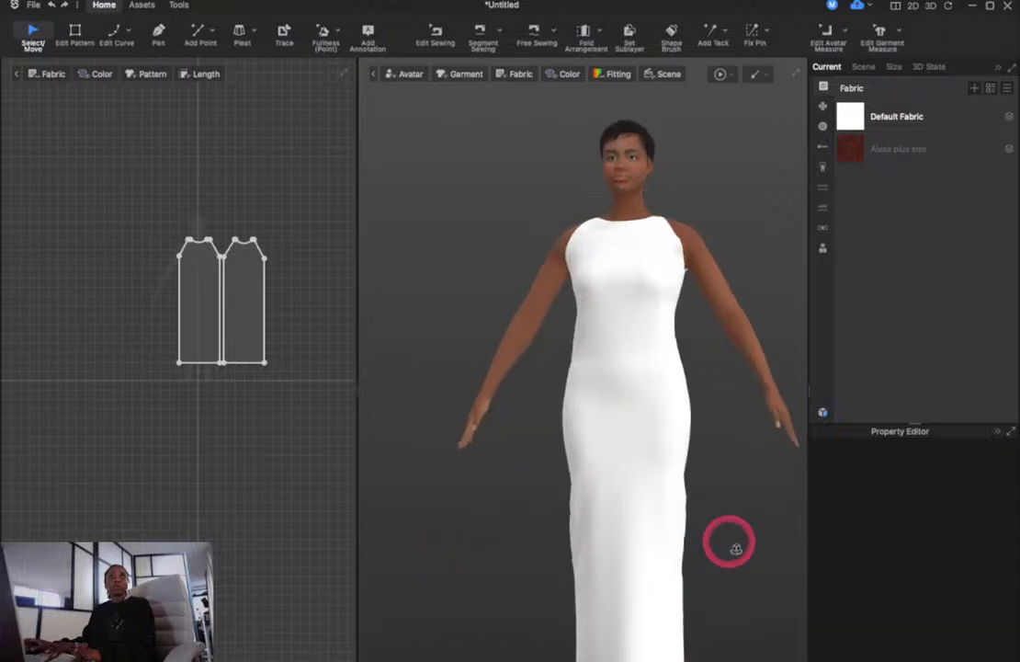
click(200, 316)
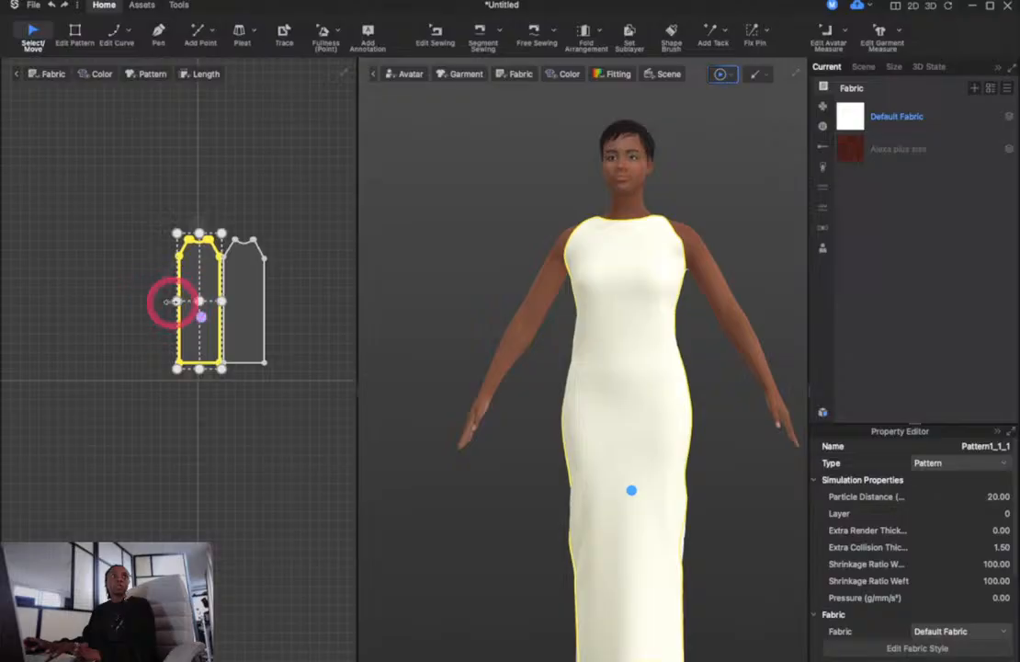
click(200, 443)
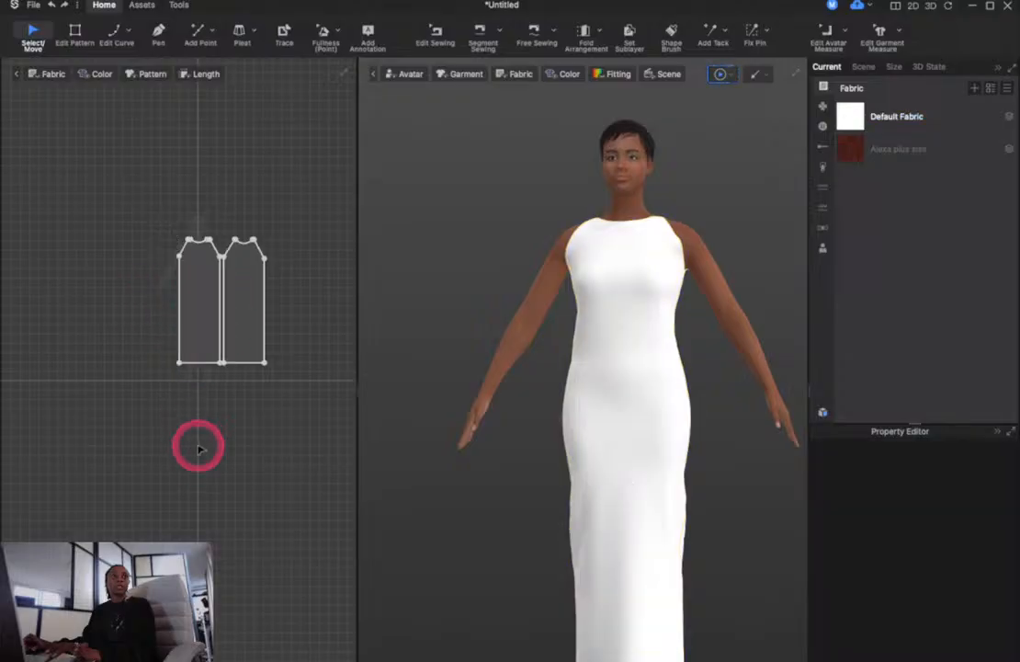
click(188, 315)
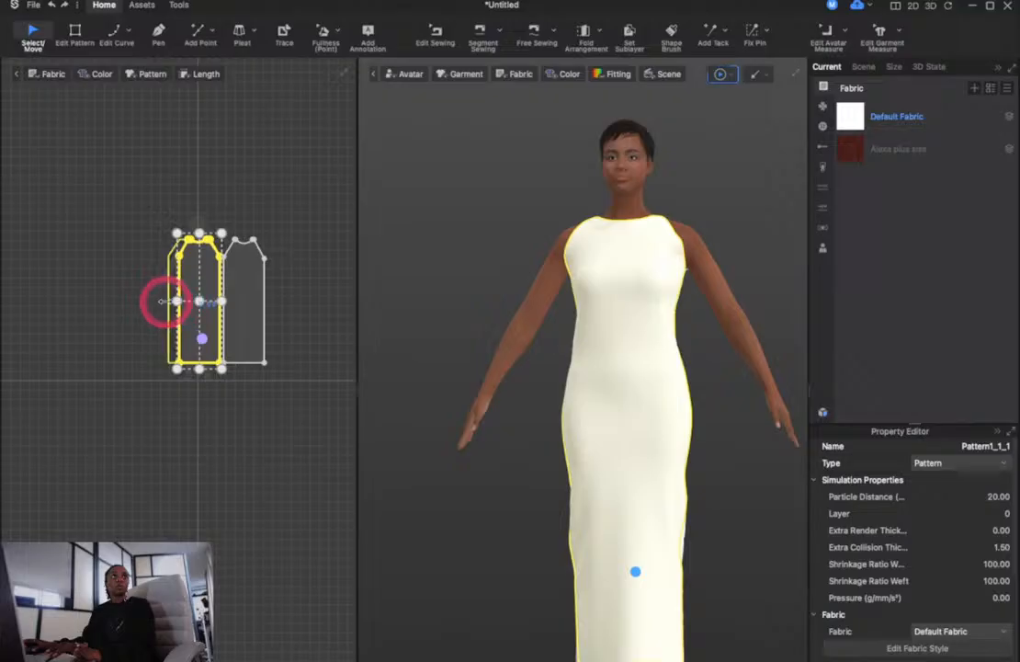
click(154, 397)
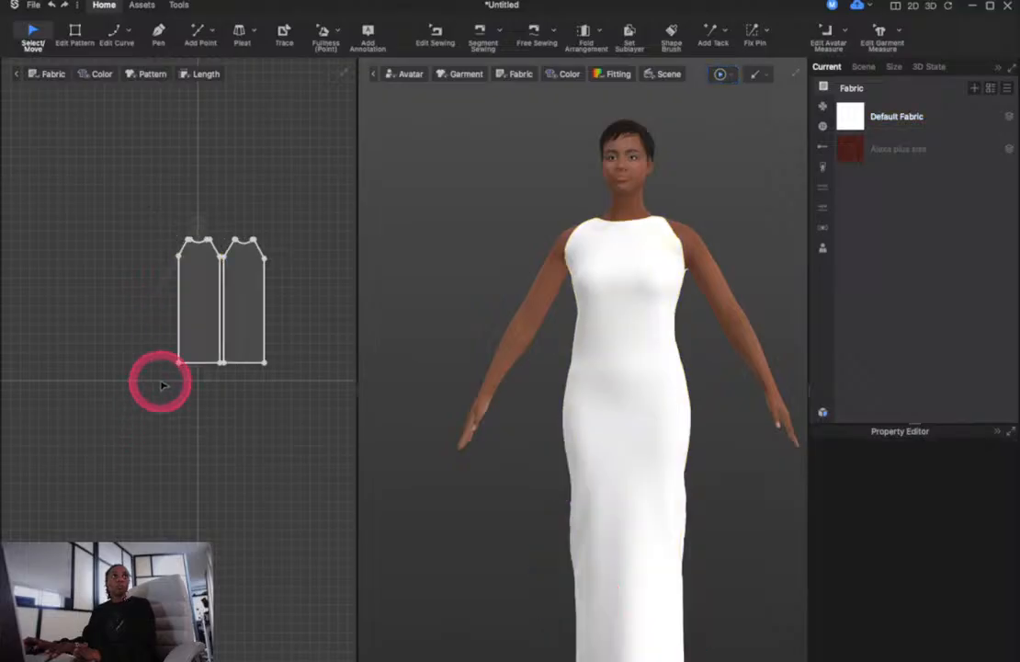
Shorten the front dress pattern slightly and widen both the front and back patterns by stretching their side edges outward
click(197, 293)
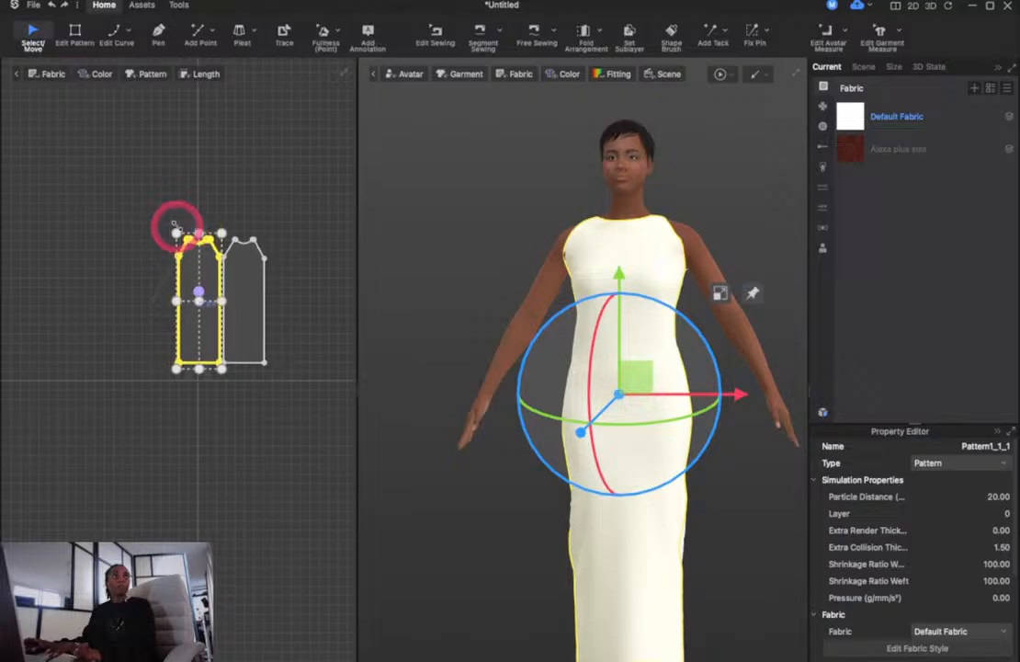
drag(176, 225, 178, 236)
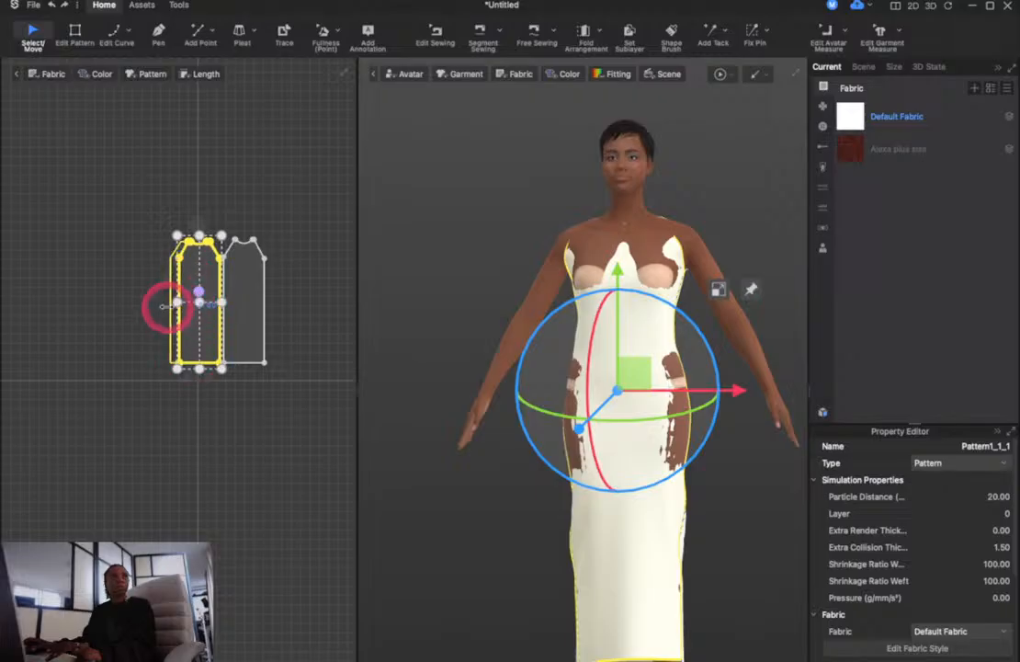
drag(163, 306, 193, 302)
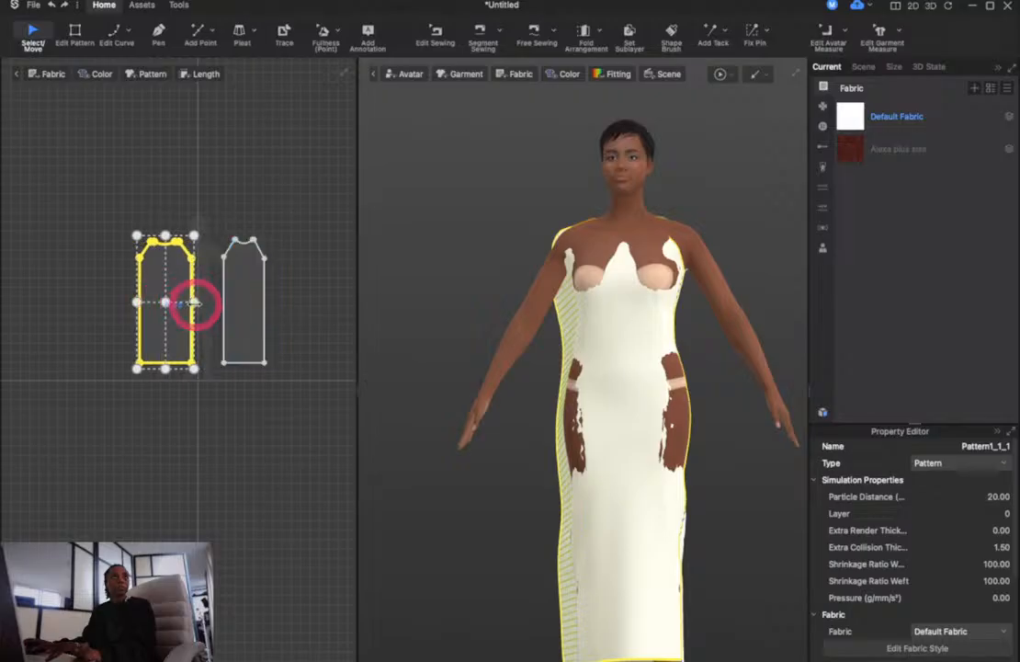
click(230, 303)
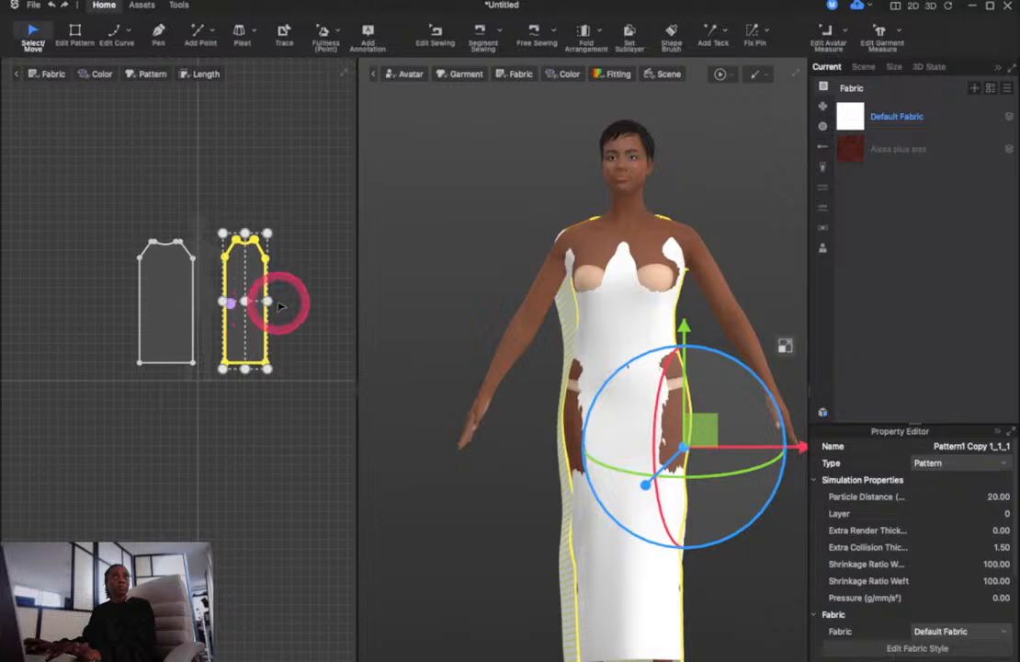
drag(271, 300, 278, 300)
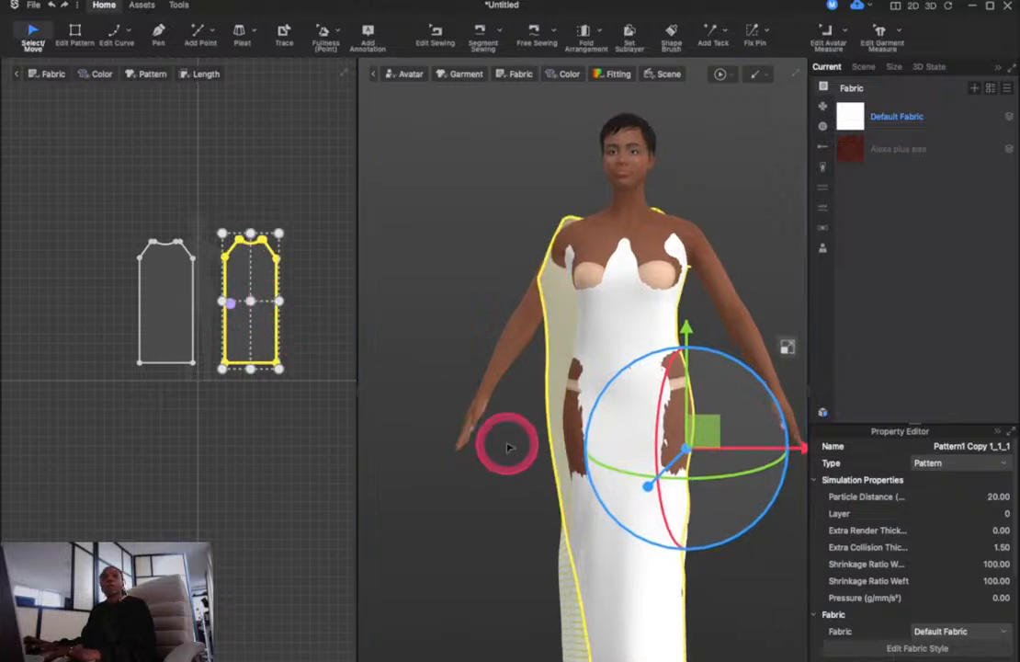
Simulate the widened dress and pull the front panel's fabric across the chest towards the avatar's left shoulder
key(space)
drag(625, 248, 759, 228)
drag(596, 238, 664, 226)
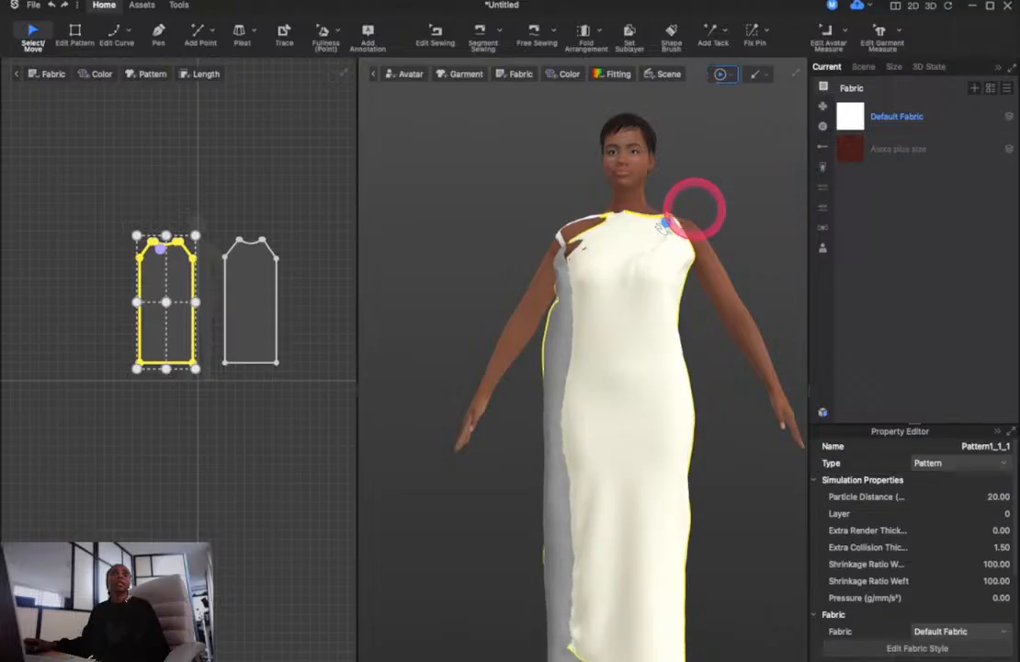
drag(598, 267, 818, 214)
click(558, 250)
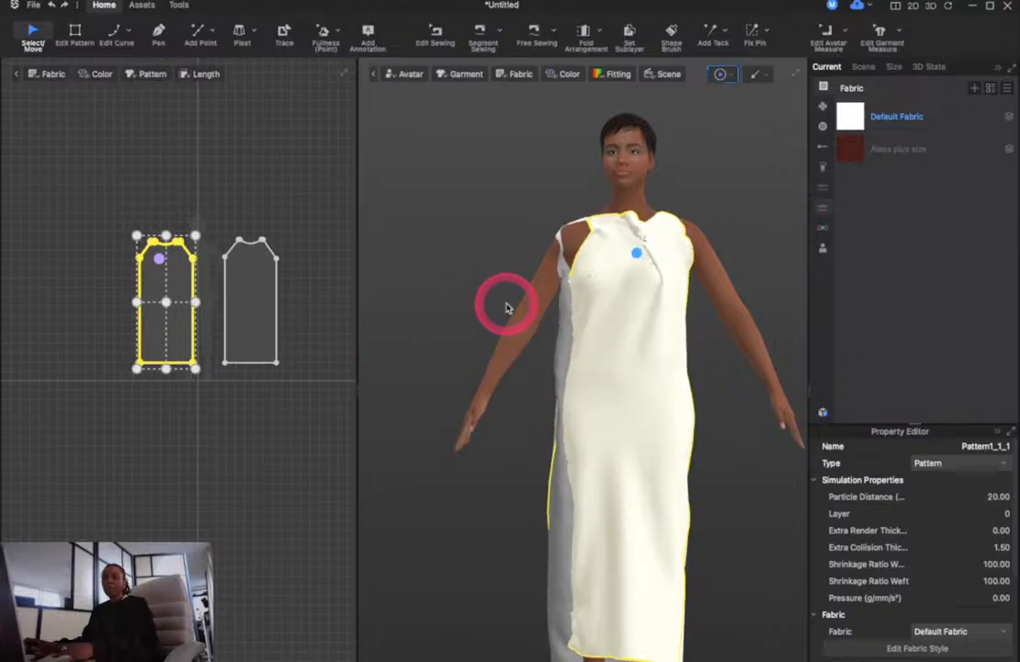
Stop the simulation and reposition the front and back panels clear of the avatar's body, checking them from the side
key(v)
key(Escape)
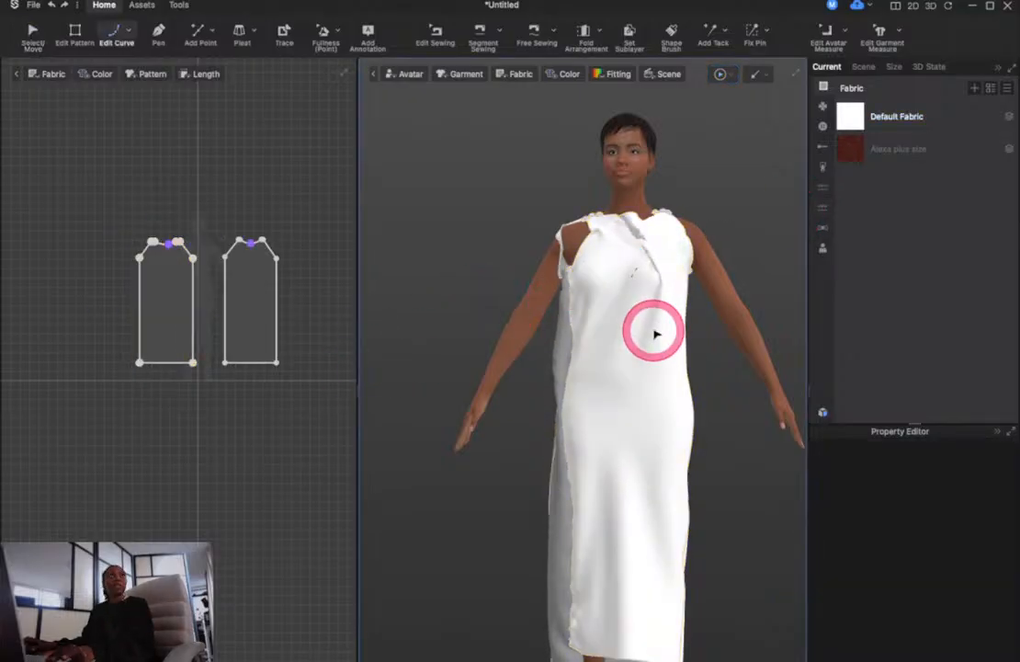
click(32, 32)
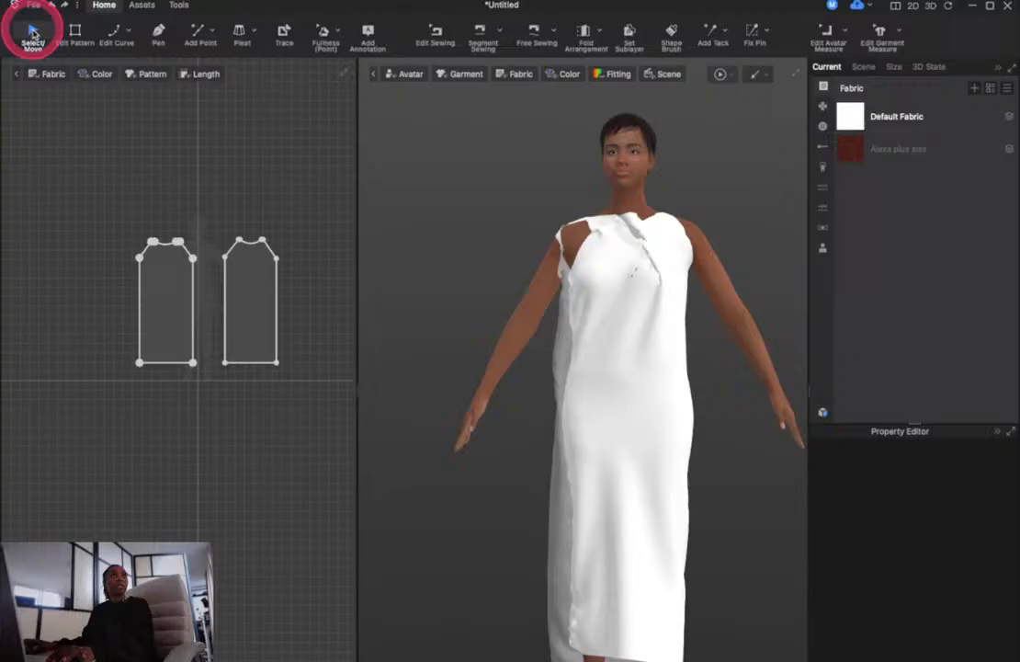
click(664, 372)
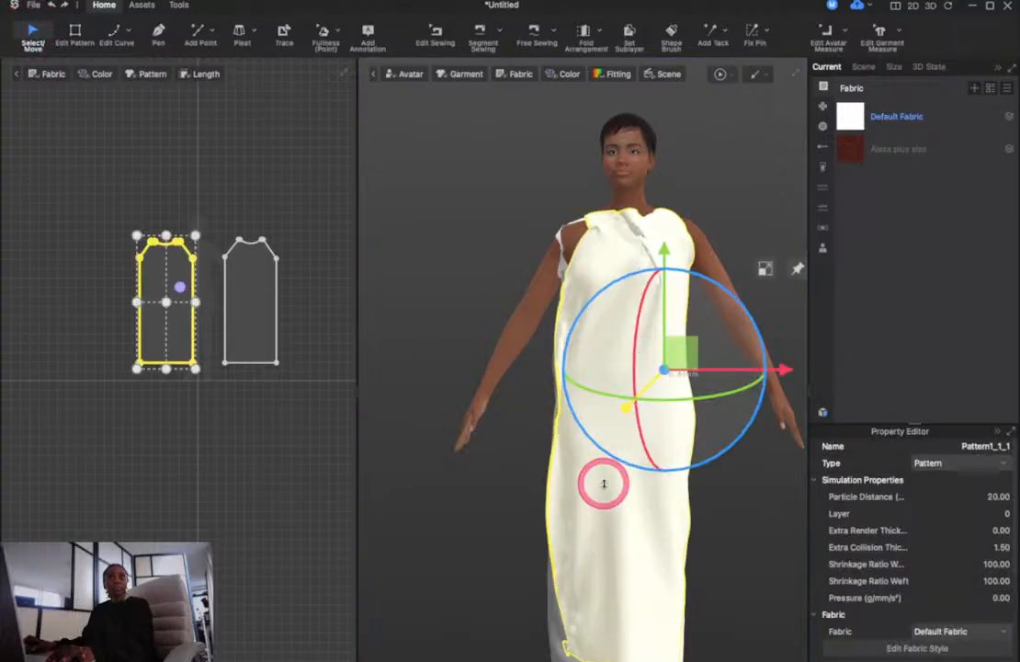
click(483, 540)
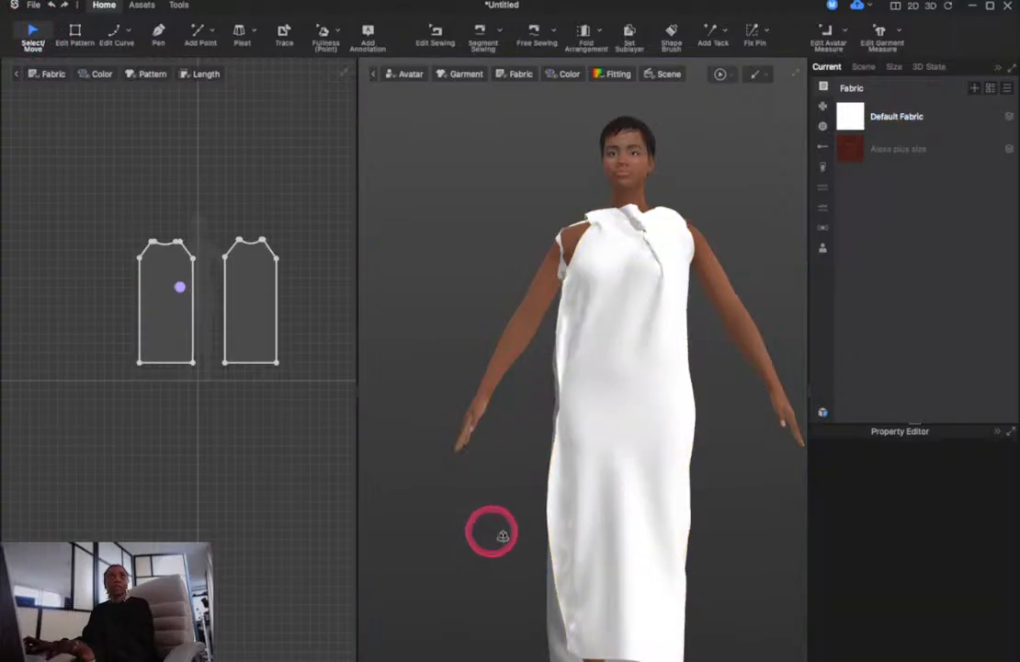
right_drag(491, 533, 601, 540)
click(579, 393)
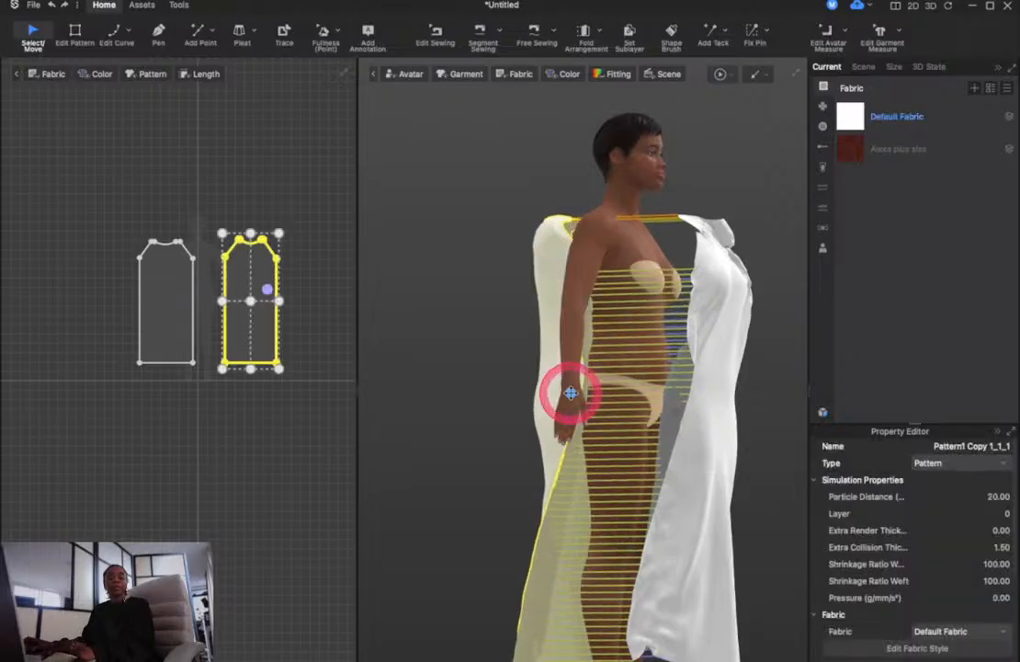
drag(738, 355, 686, 342)
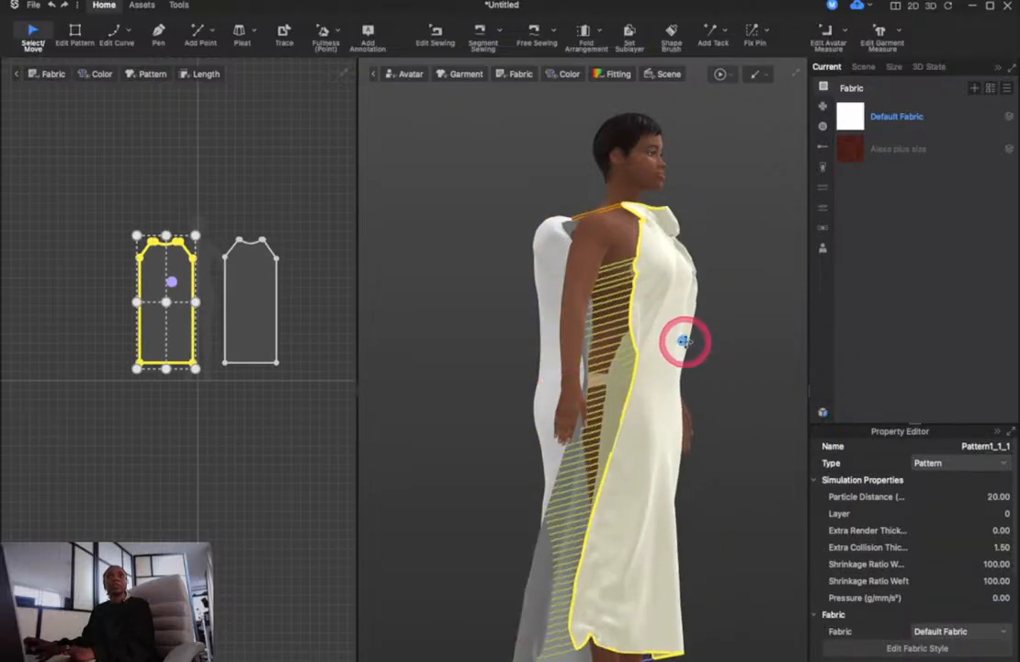
Simulate the dress again and pull the front panel's shoulder and lower side fabric so the dress hangs evenly
key(space)
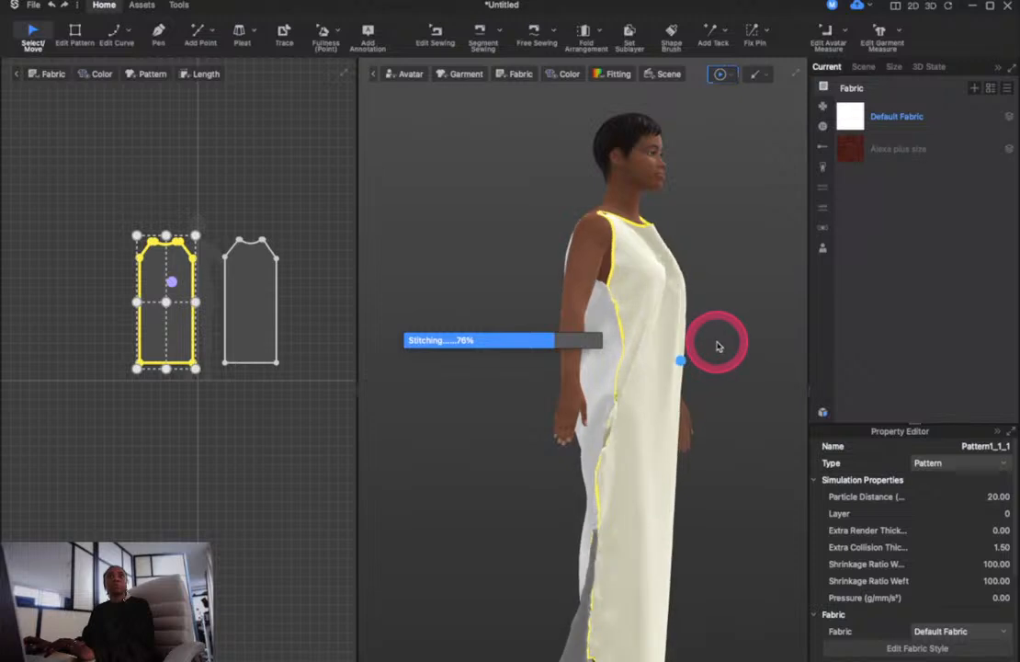
key(space)
click(719, 347)
right_drag(720, 346, 596, 349)
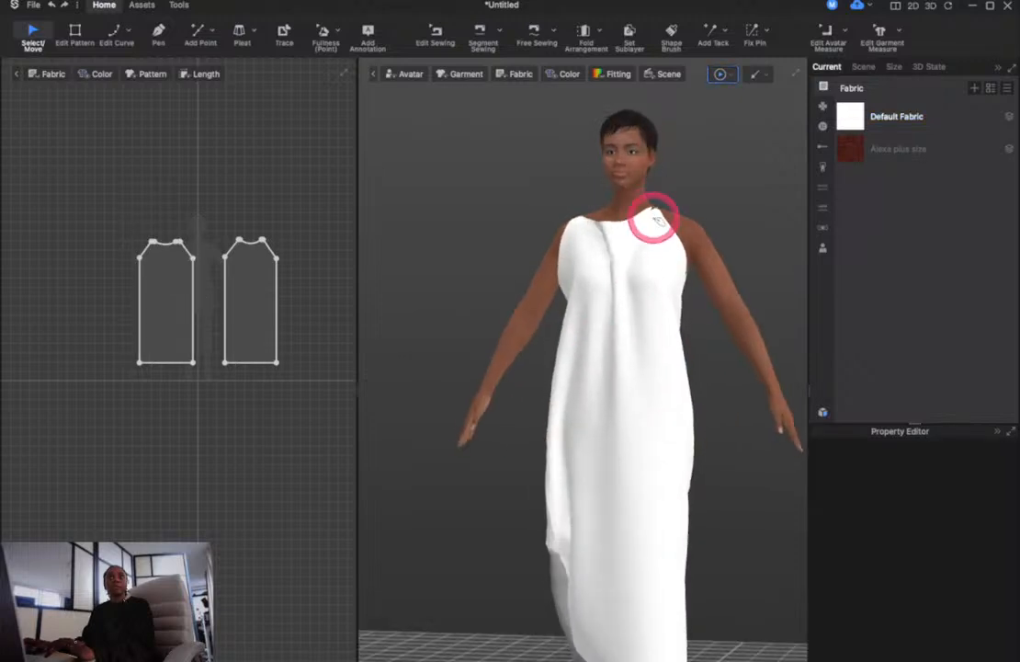
drag(658, 217, 740, 317)
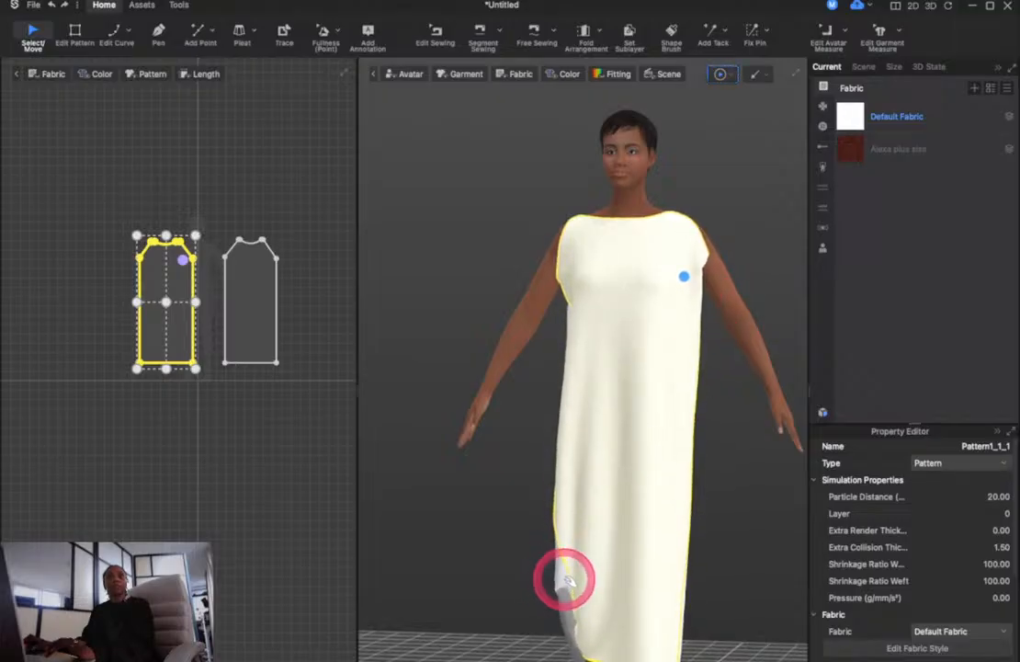
click(564, 579)
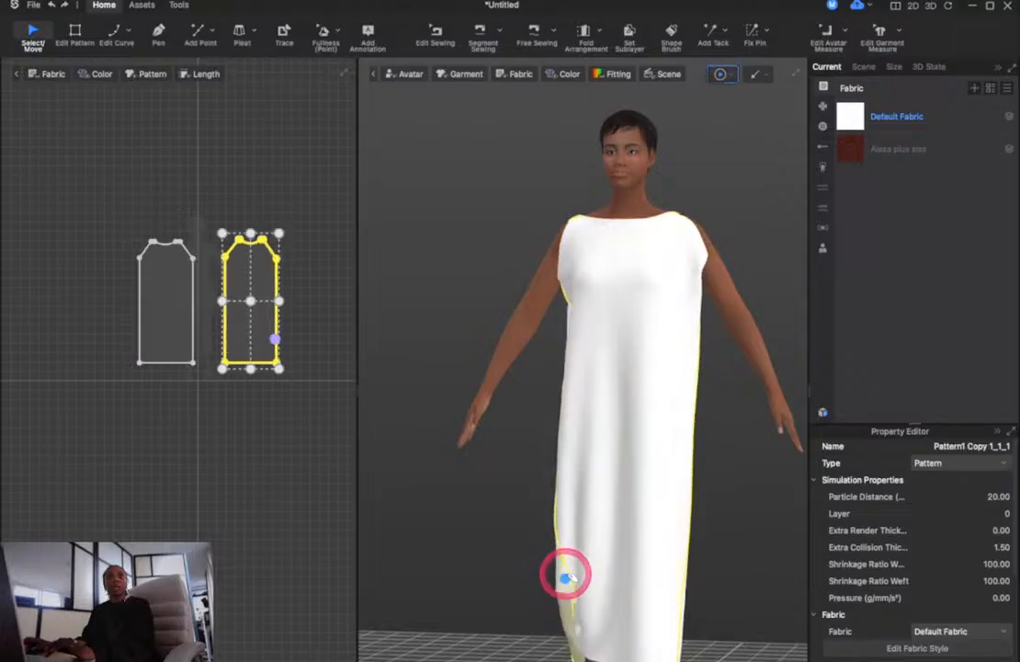
click(589, 517)
right_drag(589, 516, 542, 512)
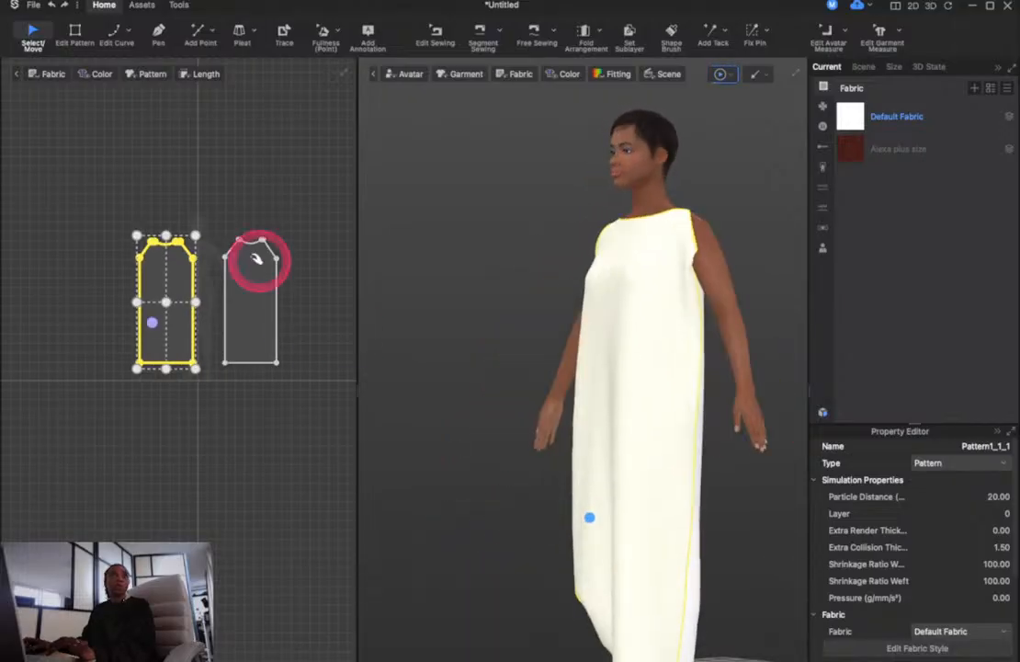
Deepen the armholes by moving the four underarm points of the front and back patterns down together
click(75, 35)
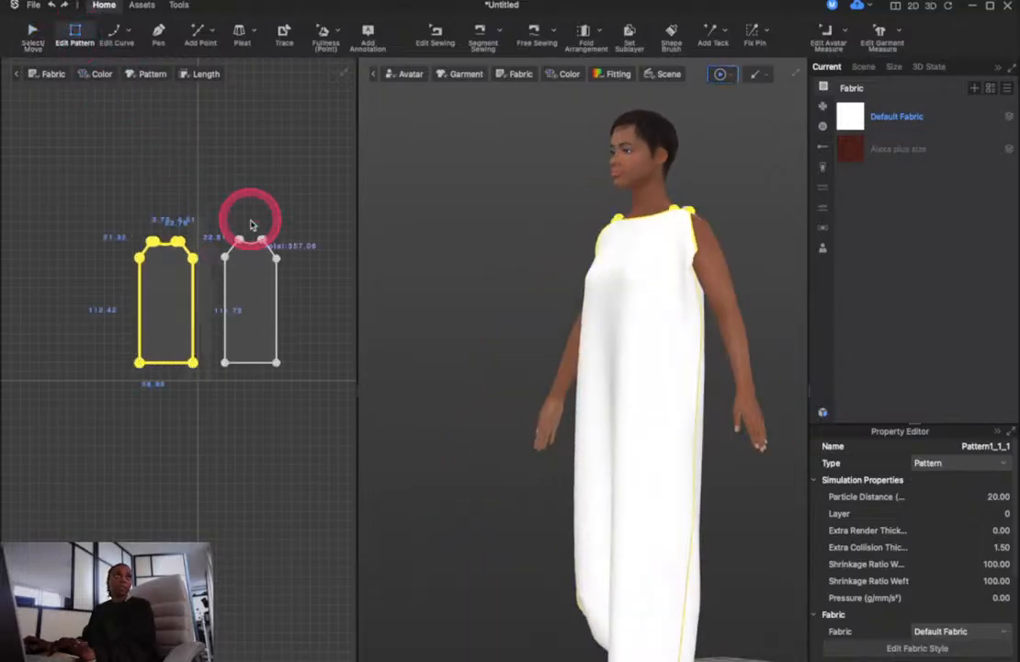
click(276, 265)
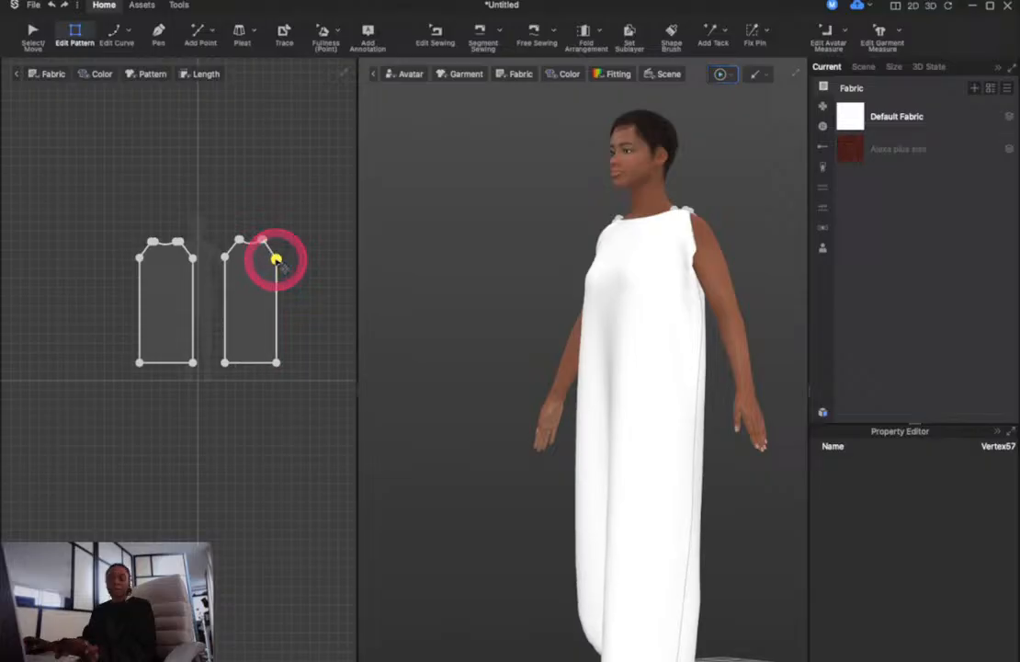
click(314, 276)
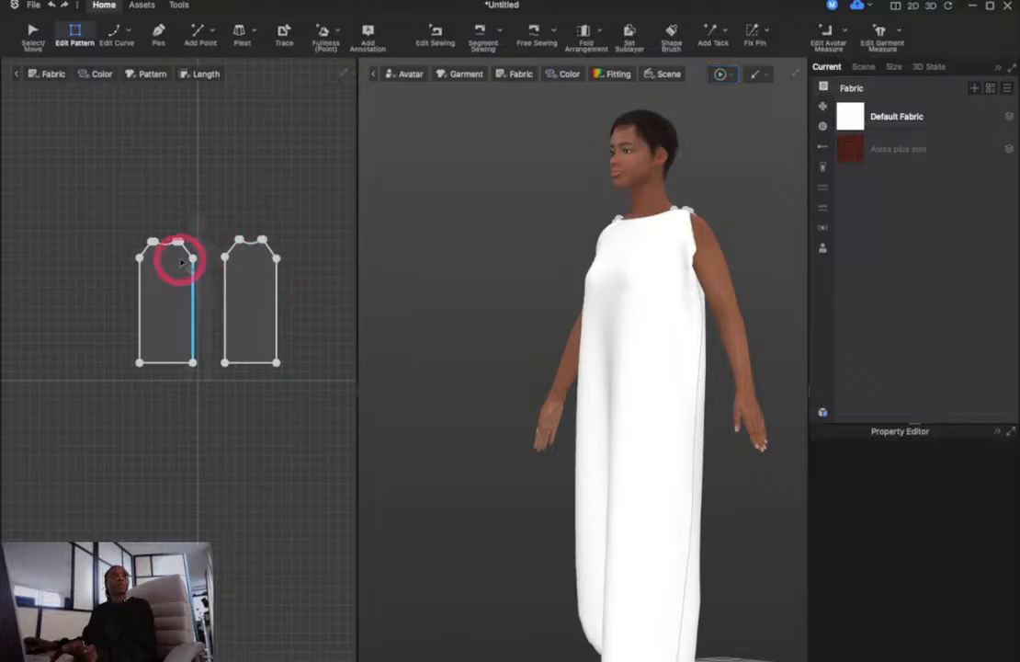
mouse_move(263, 279)
mouse_down()
mouse_move(317, 275)
mouse_move(278, 273)
mouse_up()
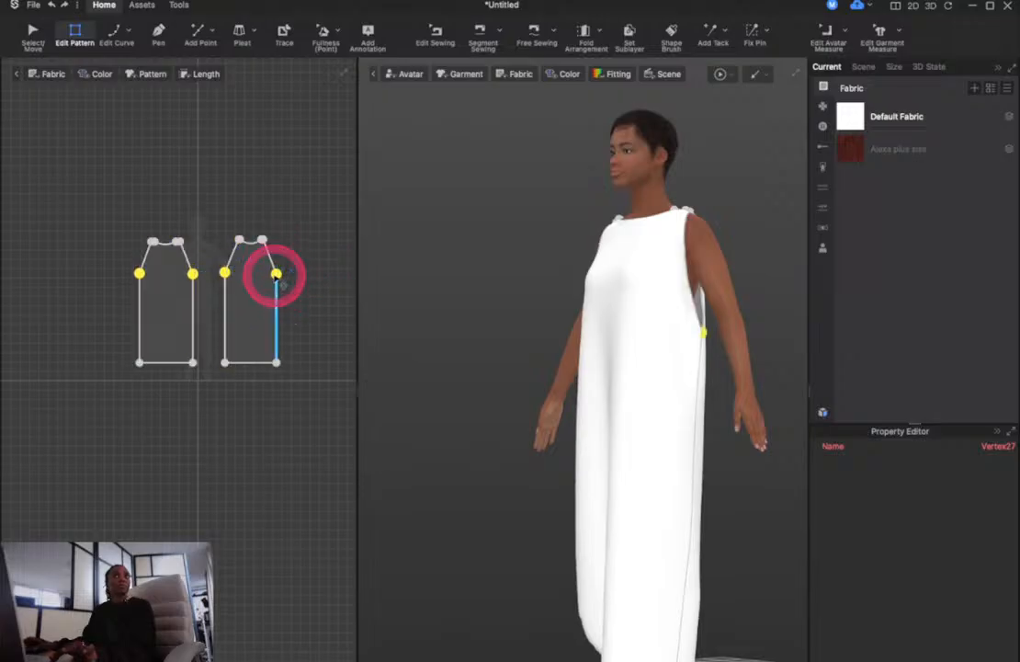
Simulate the dress with the deeper armholes and tug the back and front hems to settle the drape
key(space)
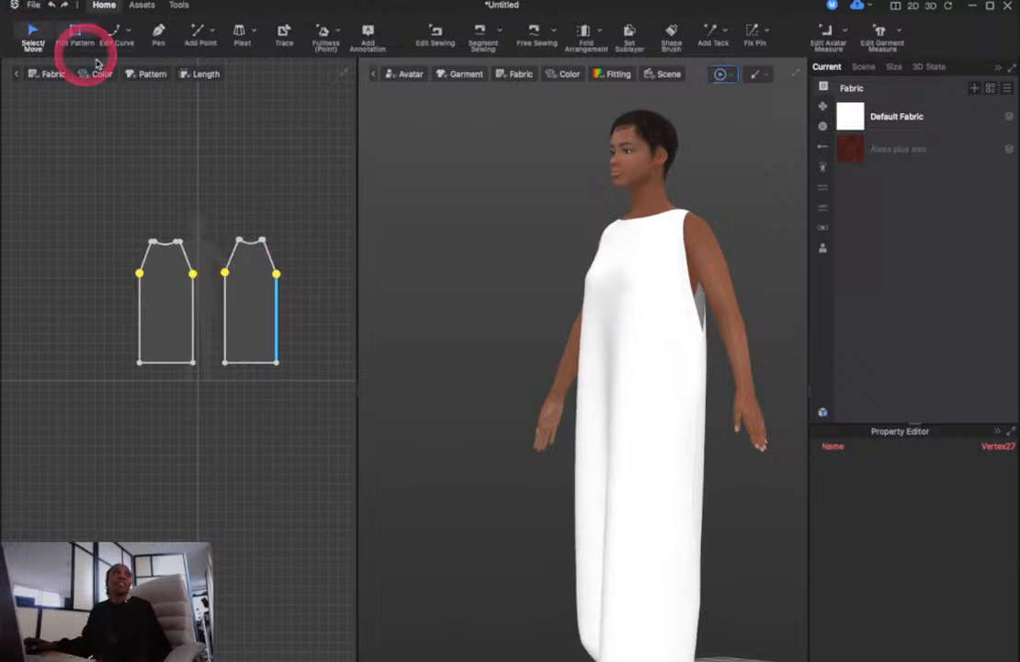
click(503, 354)
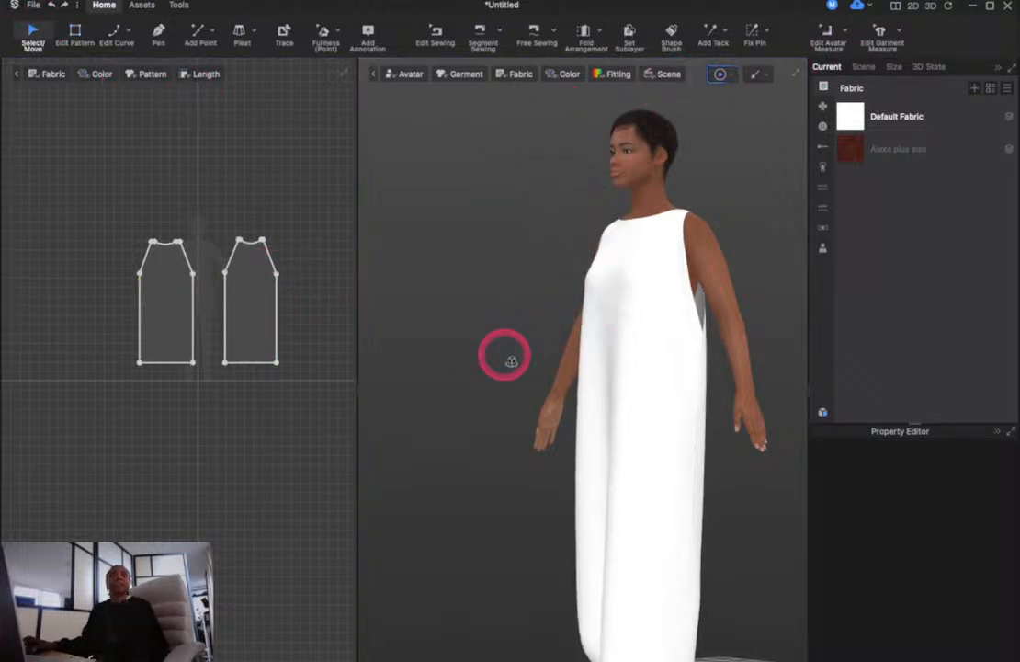
right_drag(503, 354, 628, 360)
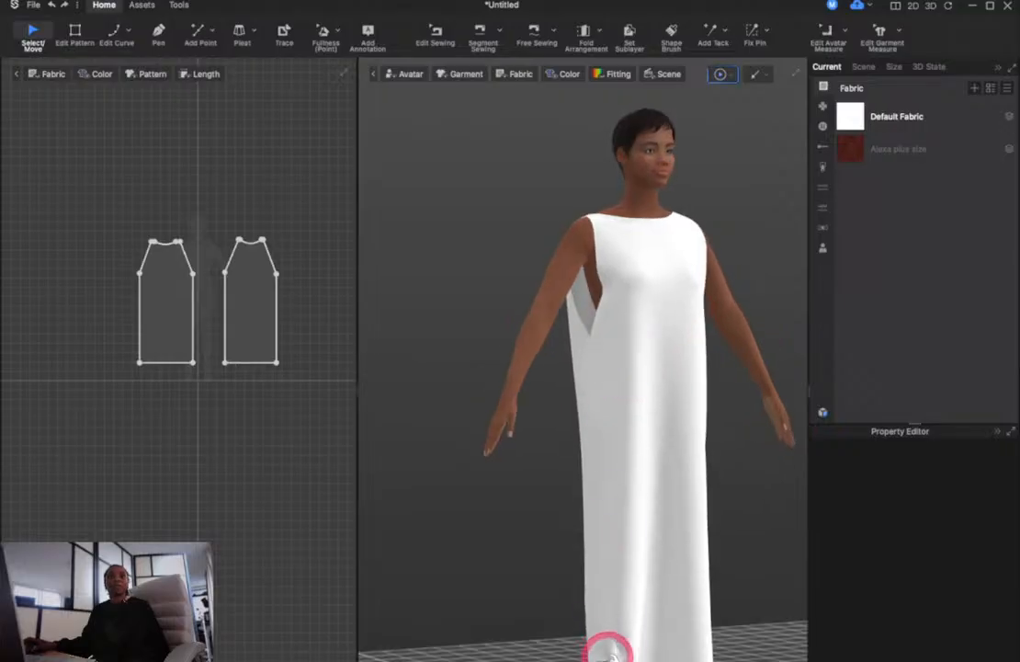
click(607, 648)
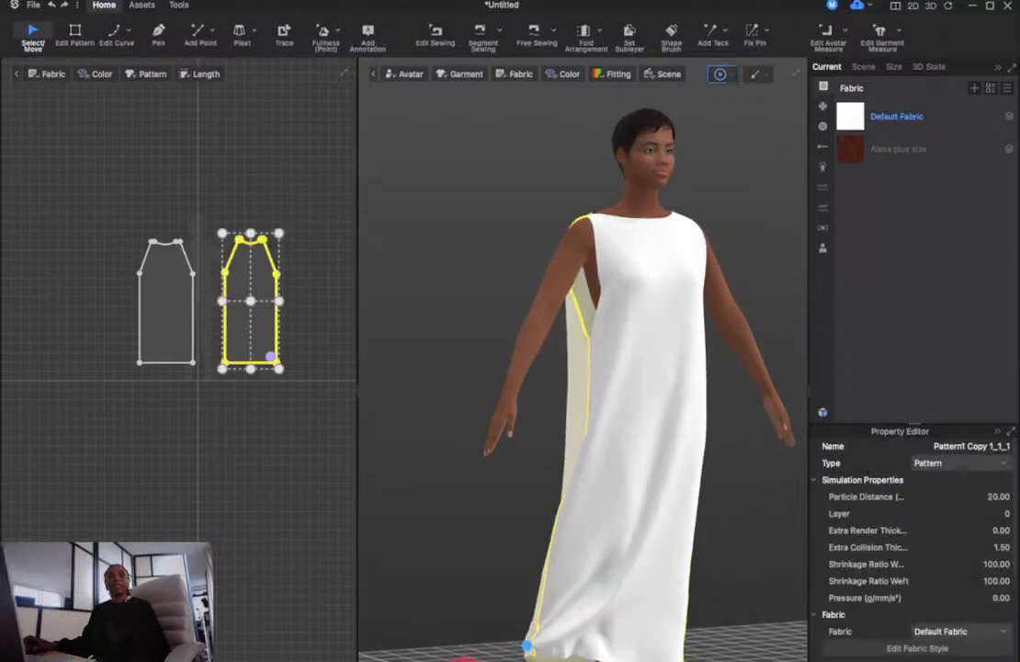
drag(466, 660, 689, 652)
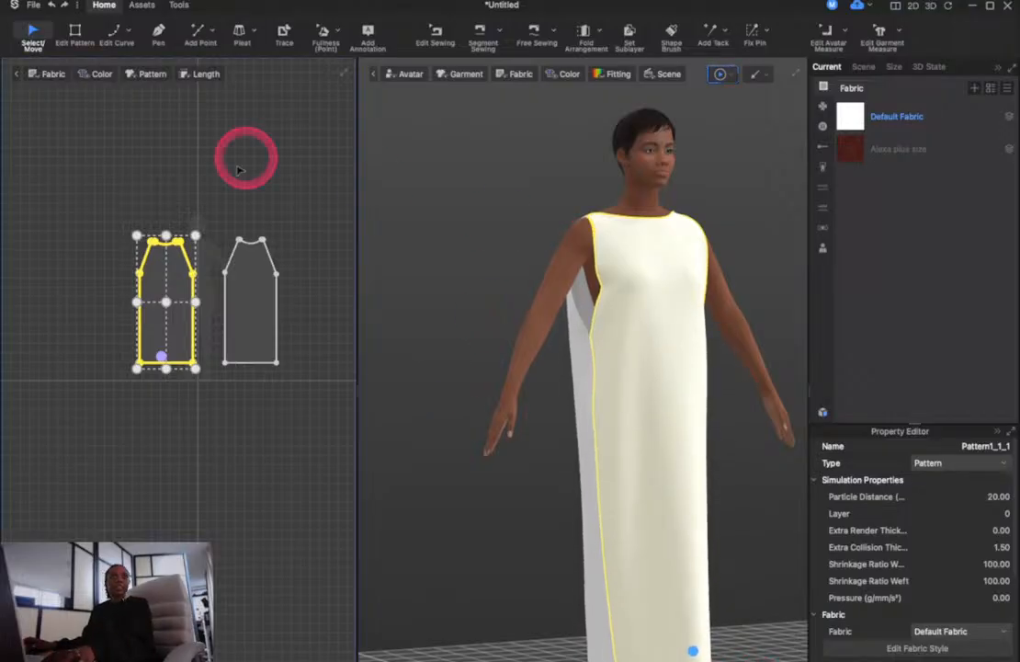
click(437, 34)
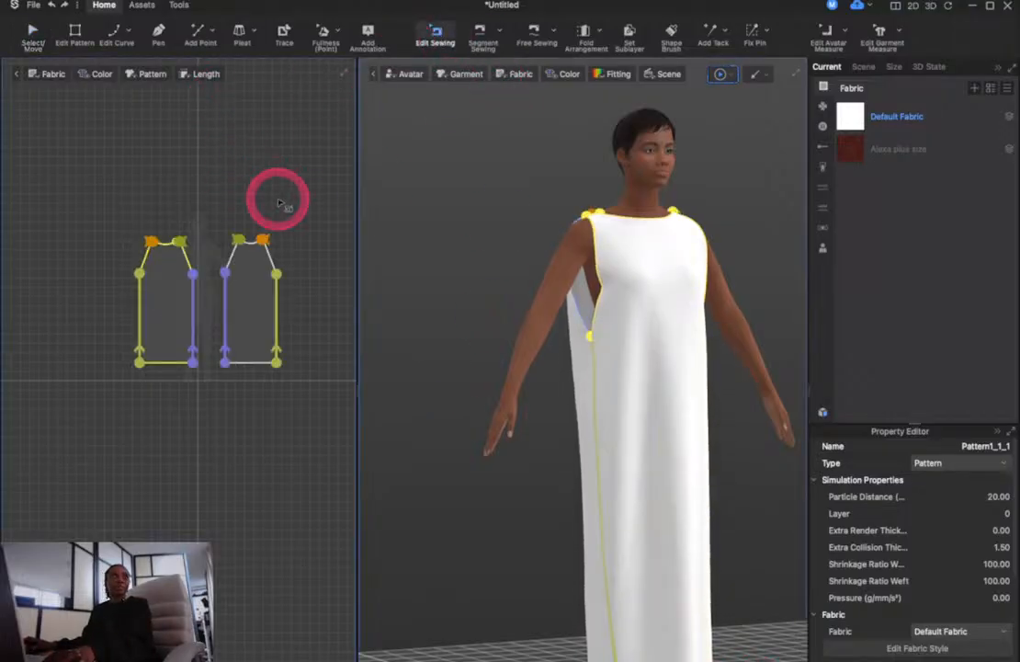
click(643, 299)
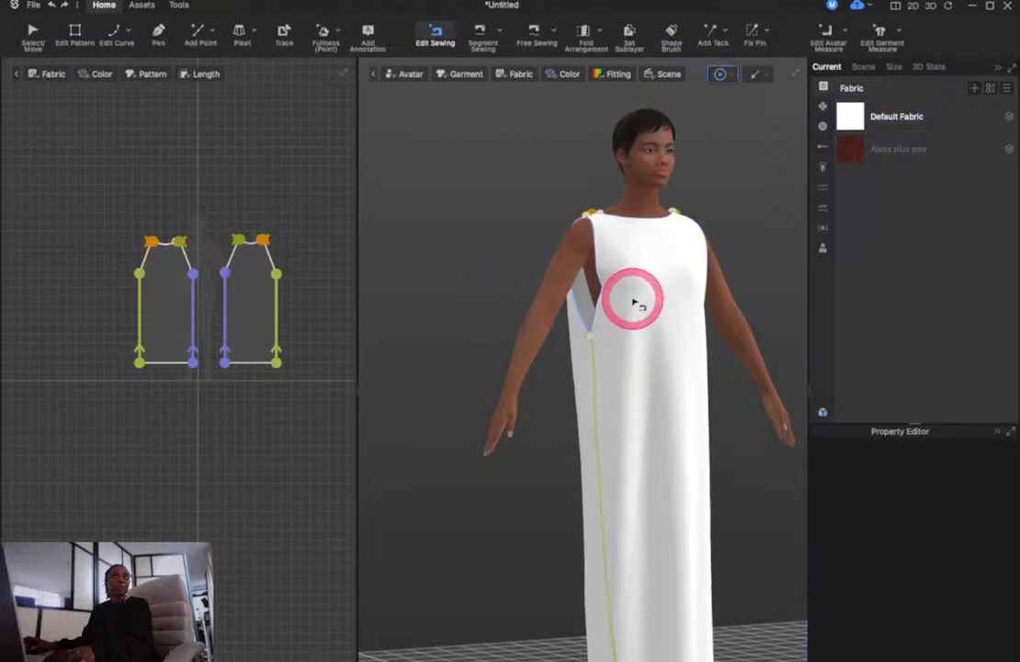
scroll(322, 267, up, 3)
scroll(319, 267, up, 2)
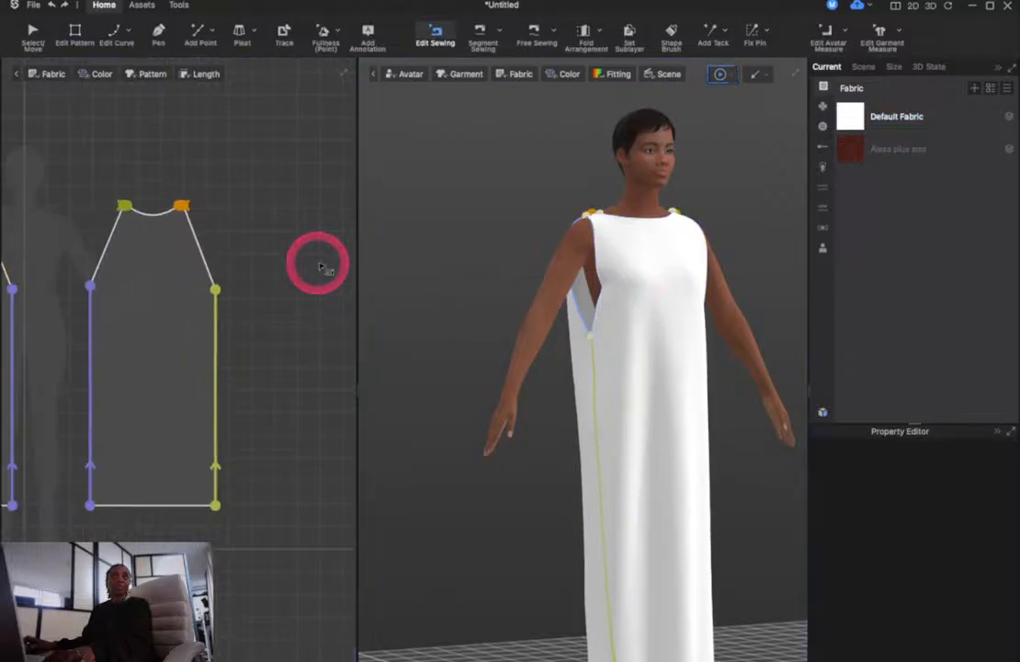
Select the four underarm points of the front and back patterns, move them up slightly together, and update the simulated dress
click(74, 35)
scroll(280, 296, down, 4)
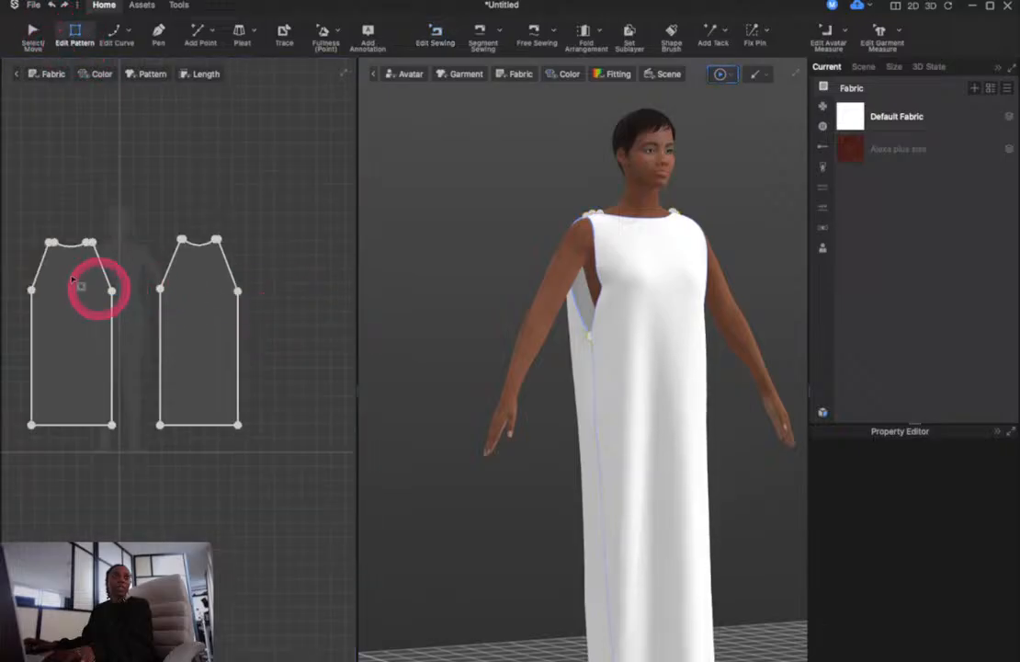
drag(28, 278, 295, 296)
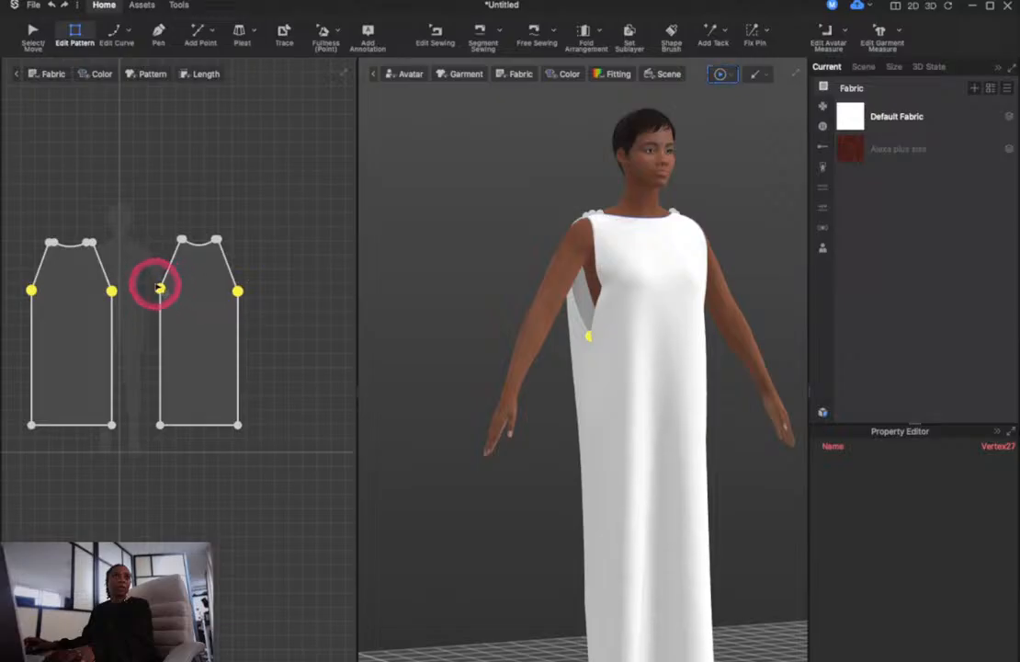
mouse_move(160, 287)
mouse_down()
mouse_move(153, 274)
mouse_move(157, 283)
mouse_up()
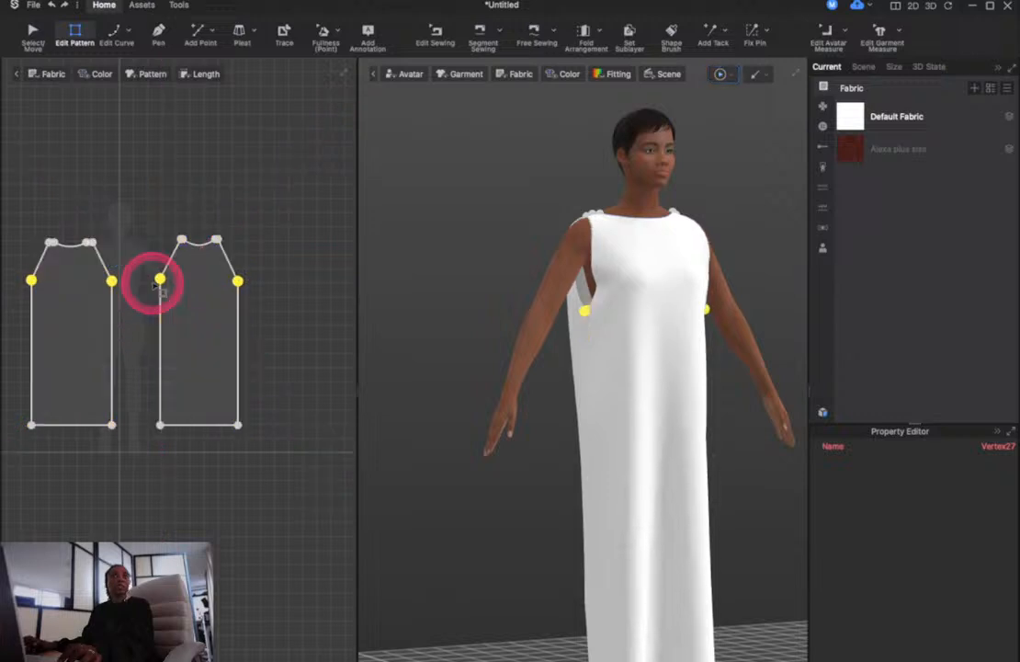
key(a)
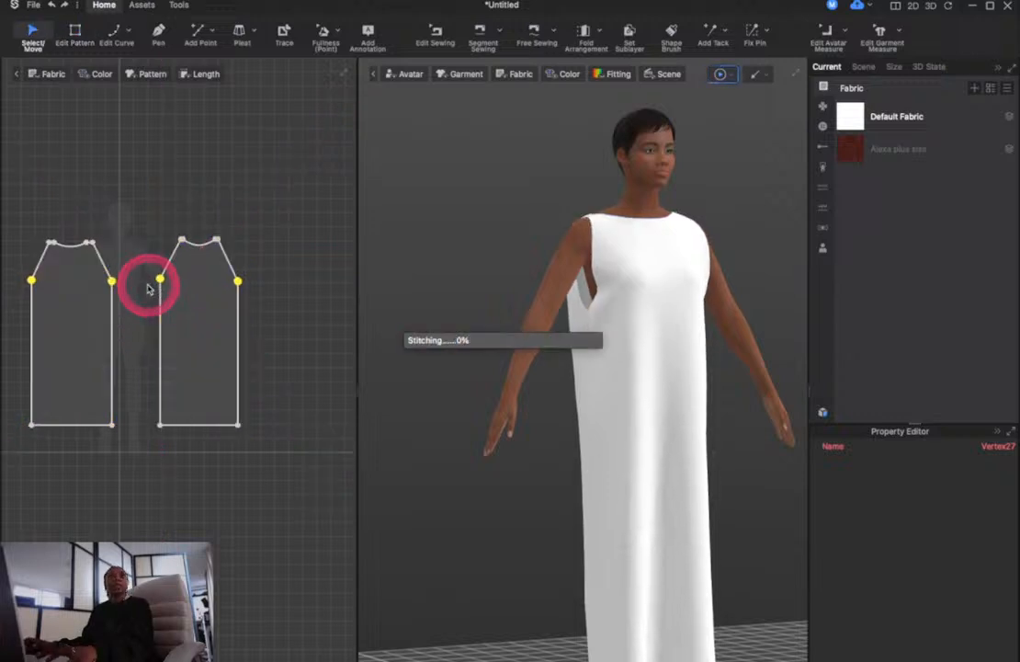
click(109, 281)
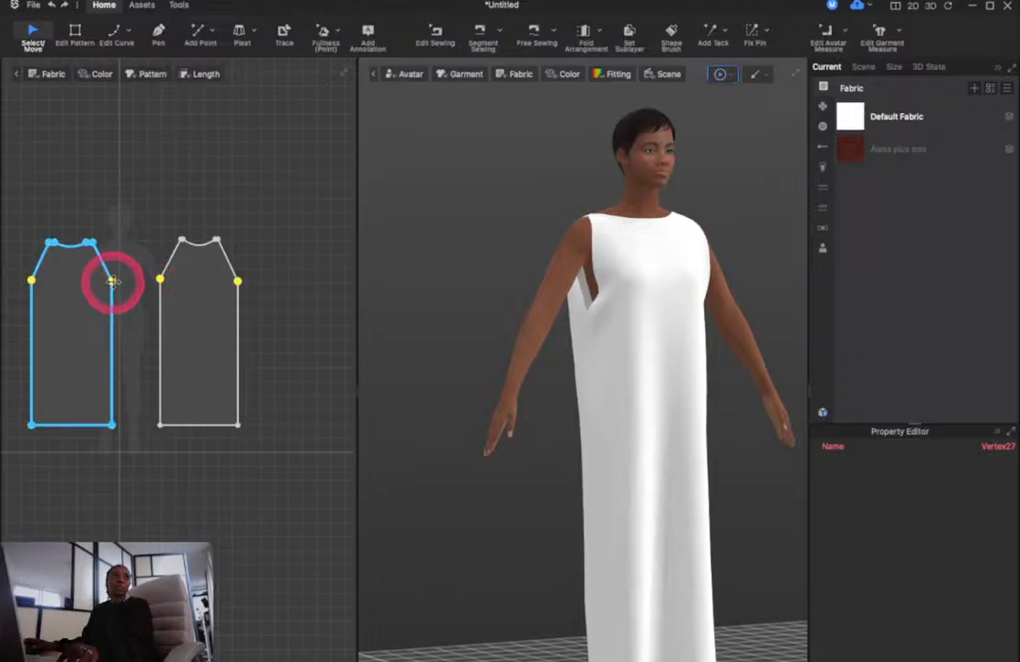
click(154, 278)
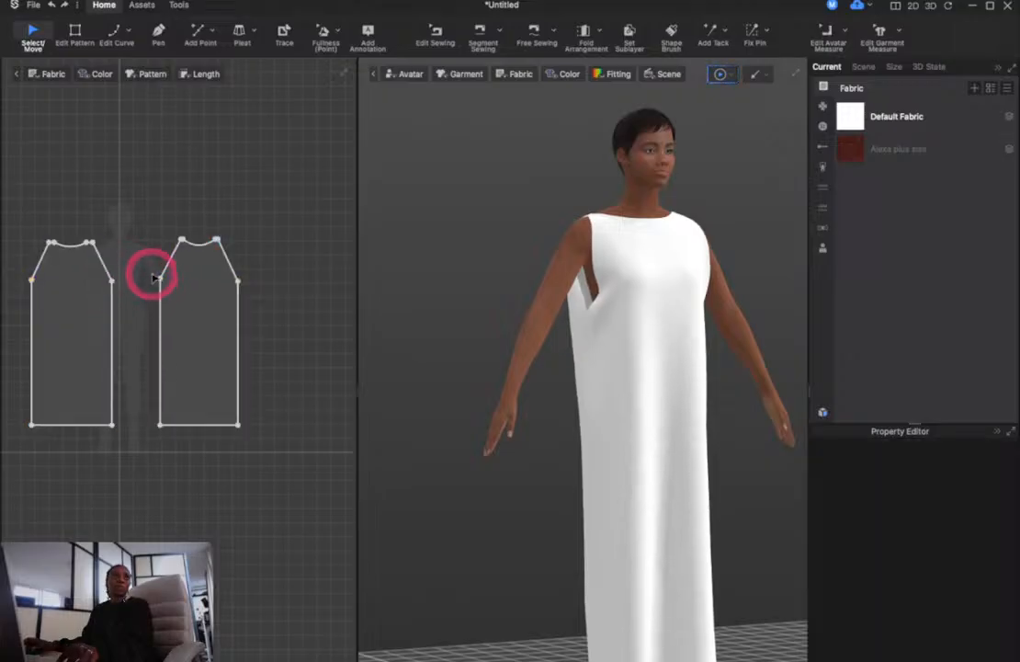
drag(20, 275, 267, 289)
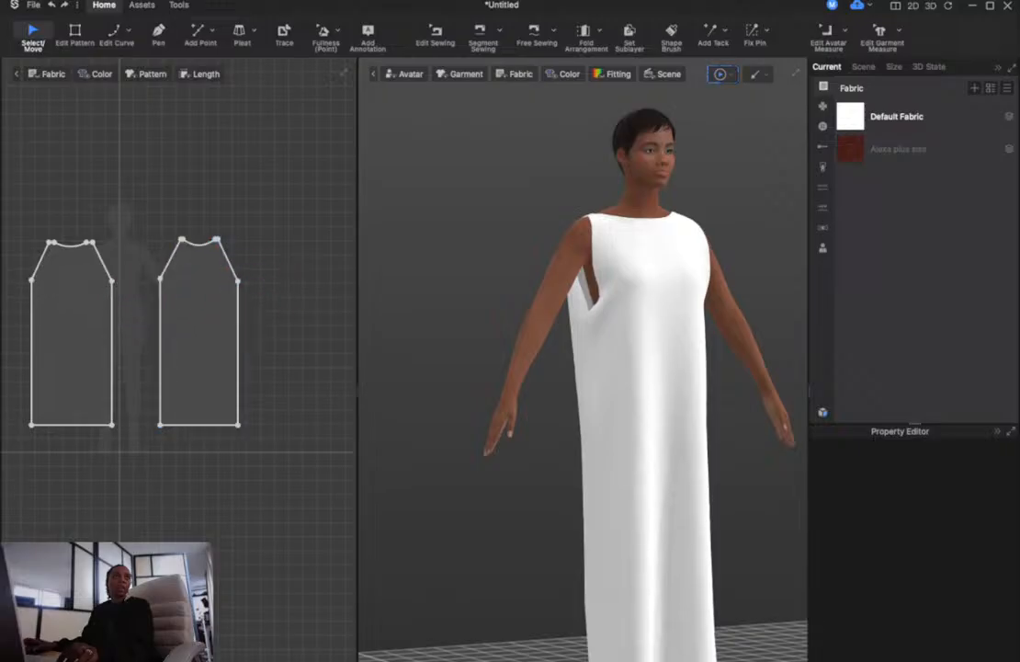
Raise the four underarm points of both patterns a second time for shallower armholes and re-simulate the dress
click(75, 36)
click(299, 300)
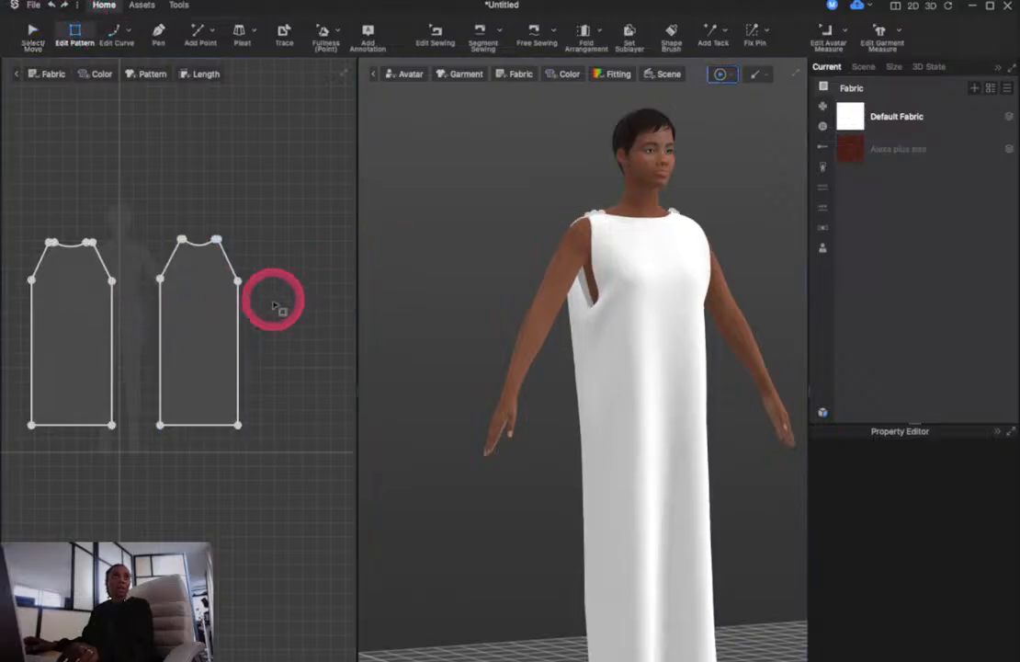
mouse_move(273, 299)
mouse_down()
mouse_move(27, 267)
mouse_move(23, 275)
mouse_move(282, 290)
mouse_up()
click(271, 296)
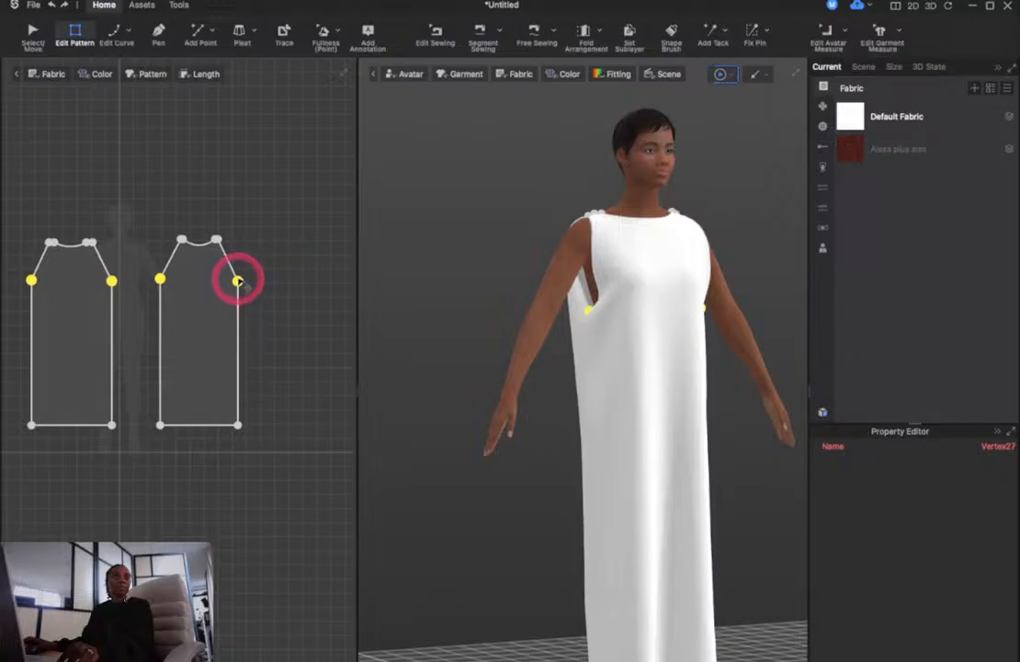
drag(238, 280, 238, 270)
key(space)
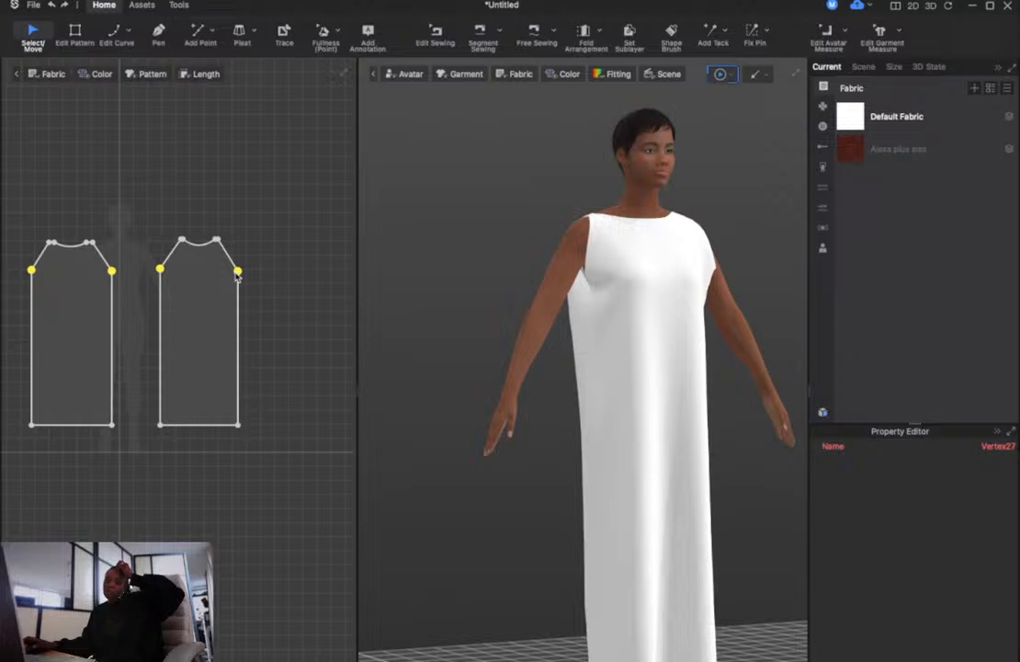
click(238, 272)
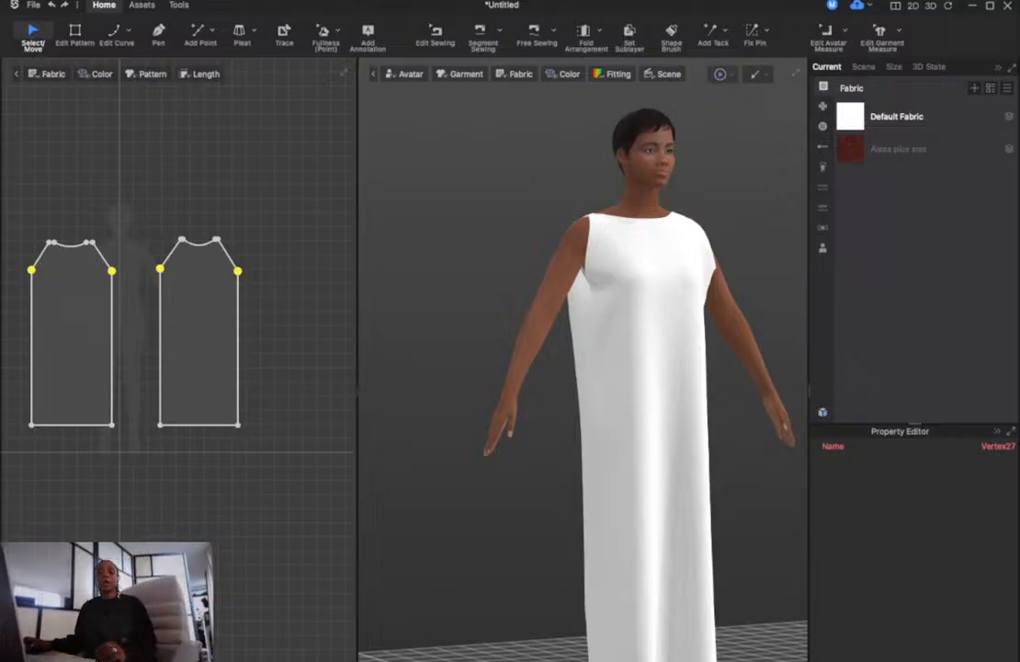
Tug the front panel's side fabric at the underarm down and forward, working from the front and side of the avatar
click(460, 350)
key(2)
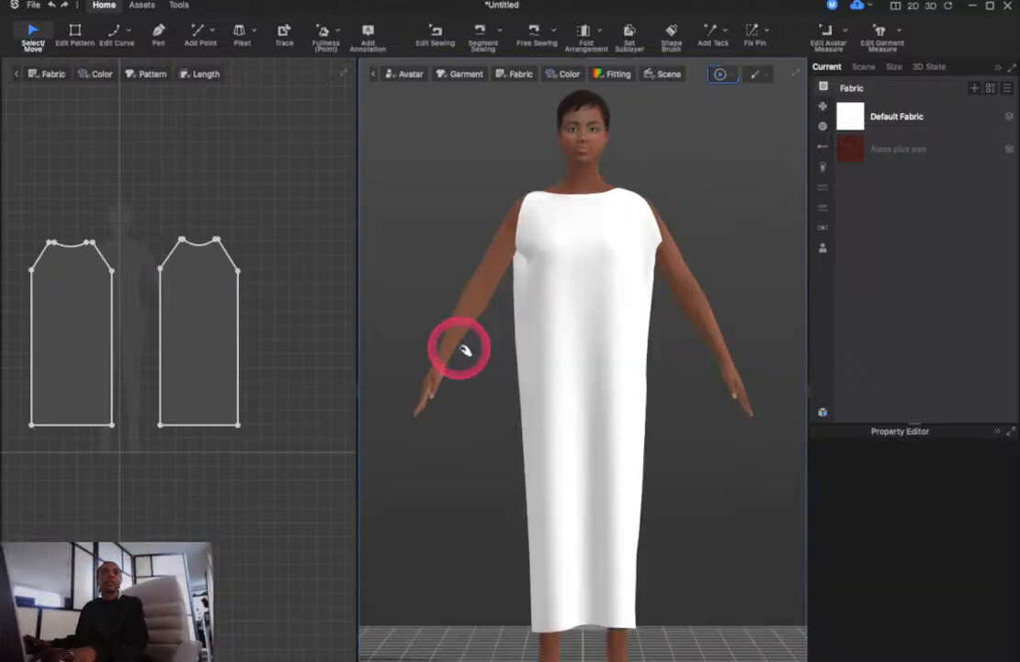
drag(521, 267, 522, 375)
click(474, 455)
right_drag(474, 456, 547, 245)
mouse_move(574, 262)
mouse_down()
mouse_move(688, 251)
mouse_move(698, 265)
mouse_up()
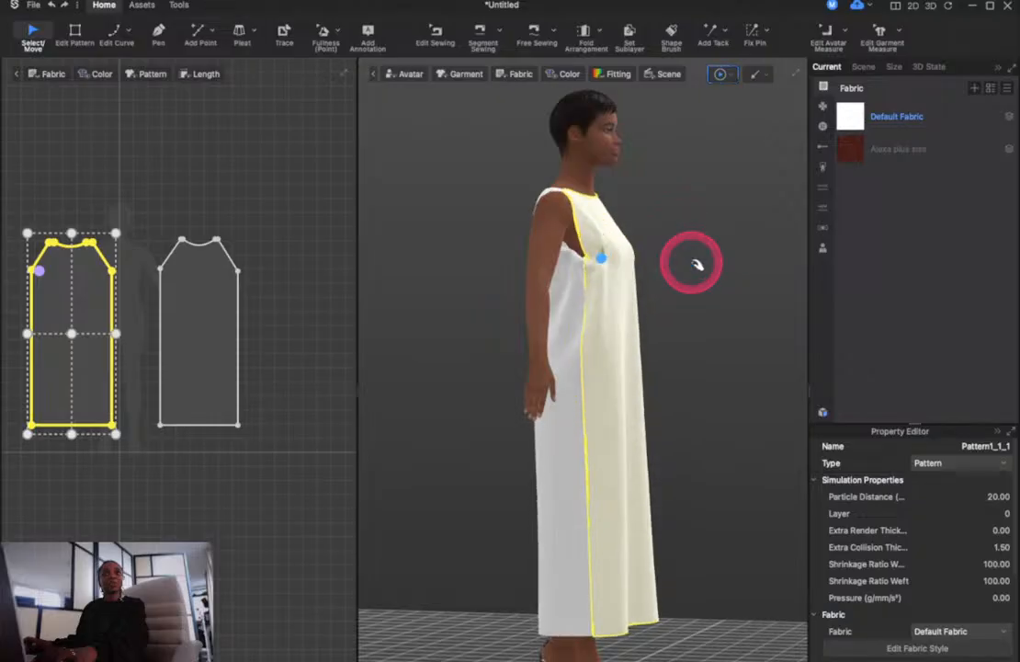
click(598, 256)
Pull the front panel's underarm and waist side fabric downward to even out the drape, and toggle the simulation
right_drag(642, 291, 550, 263)
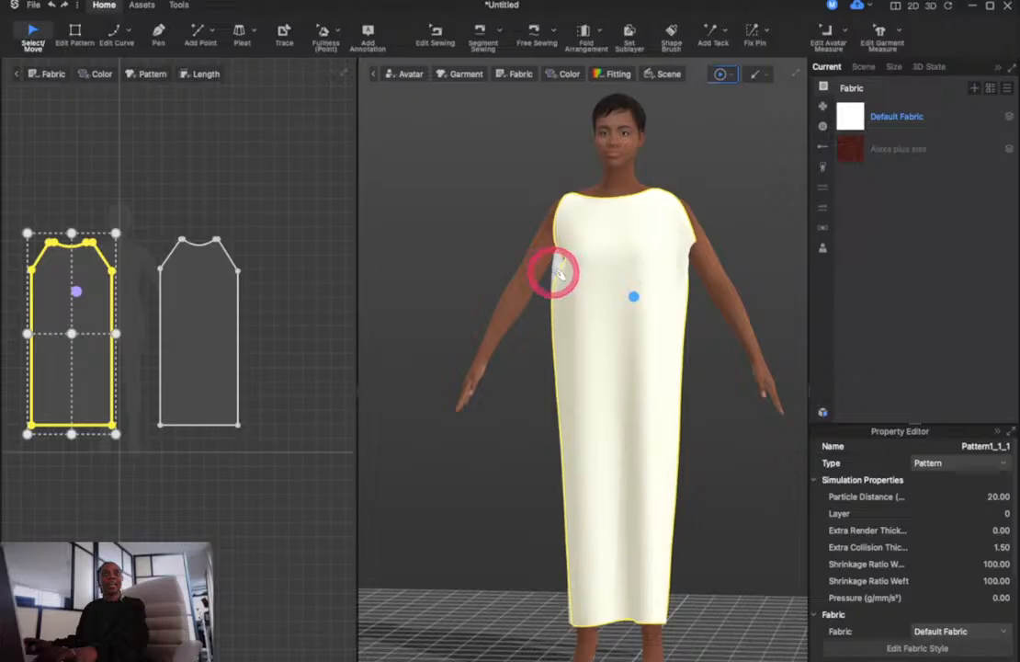
drag(554, 271, 596, 475)
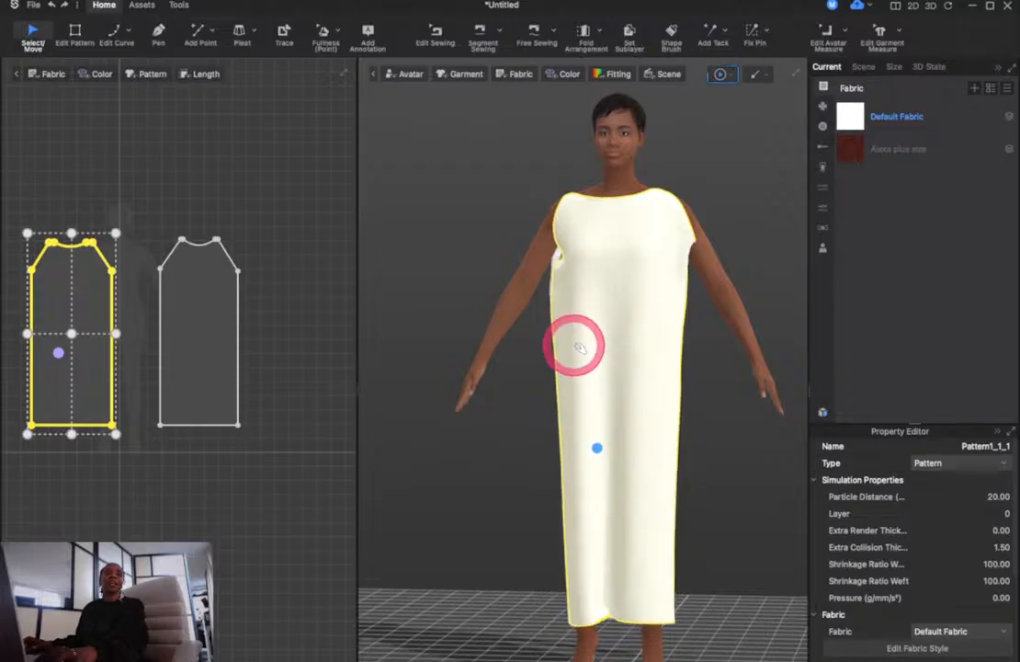
drag(572, 305, 544, 364)
click(724, 461)
right_drag(724, 461, 752, 454)
key(space)
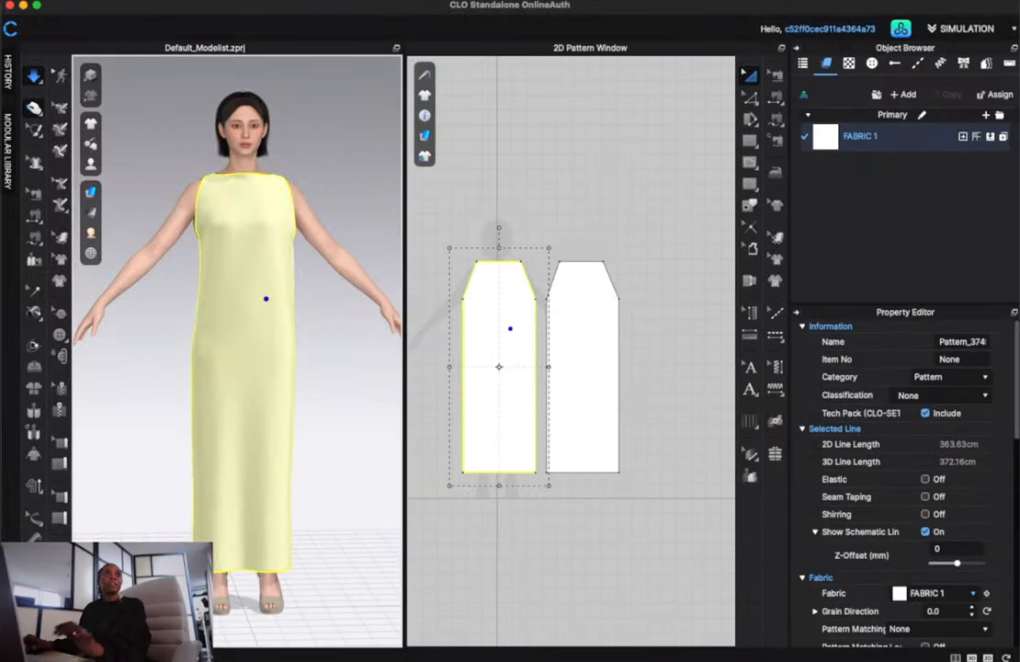
Switch to CLO, toggle the dress simulation, and tug the back panel's upper fabric sideways from behind the avatar
click(444, 489)
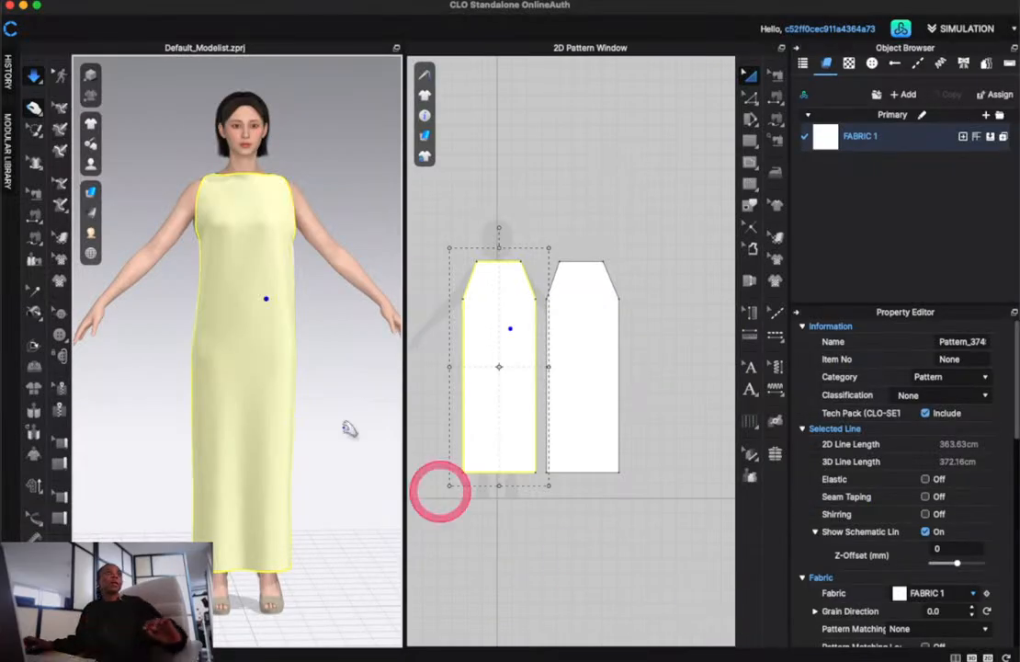
click(324, 389)
click(355, 413)
right_drag(354, 413, 89, 405)
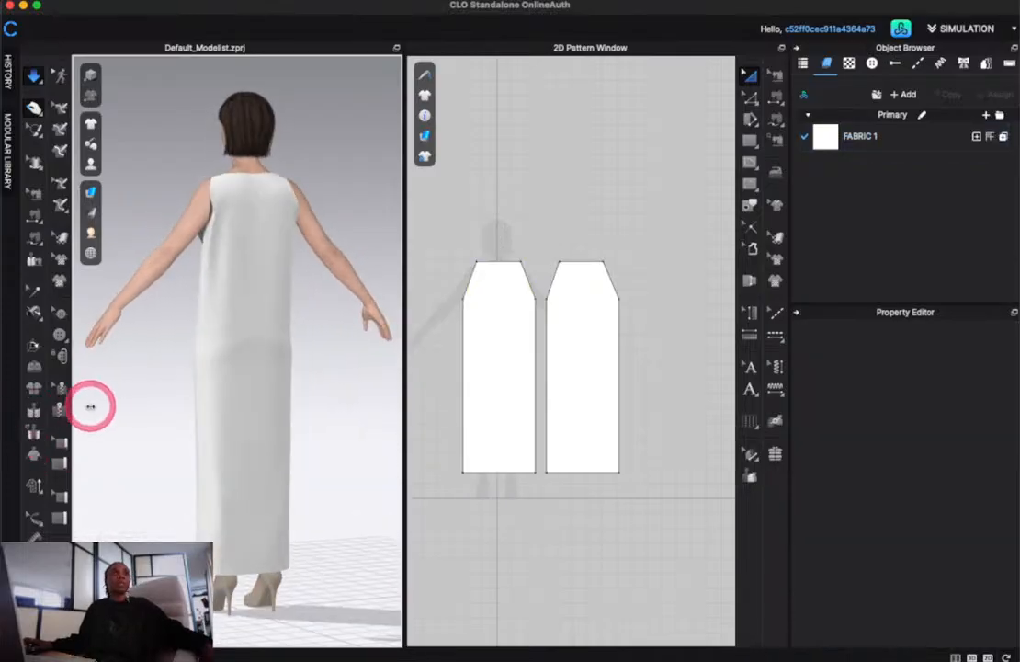
click(280, 276)
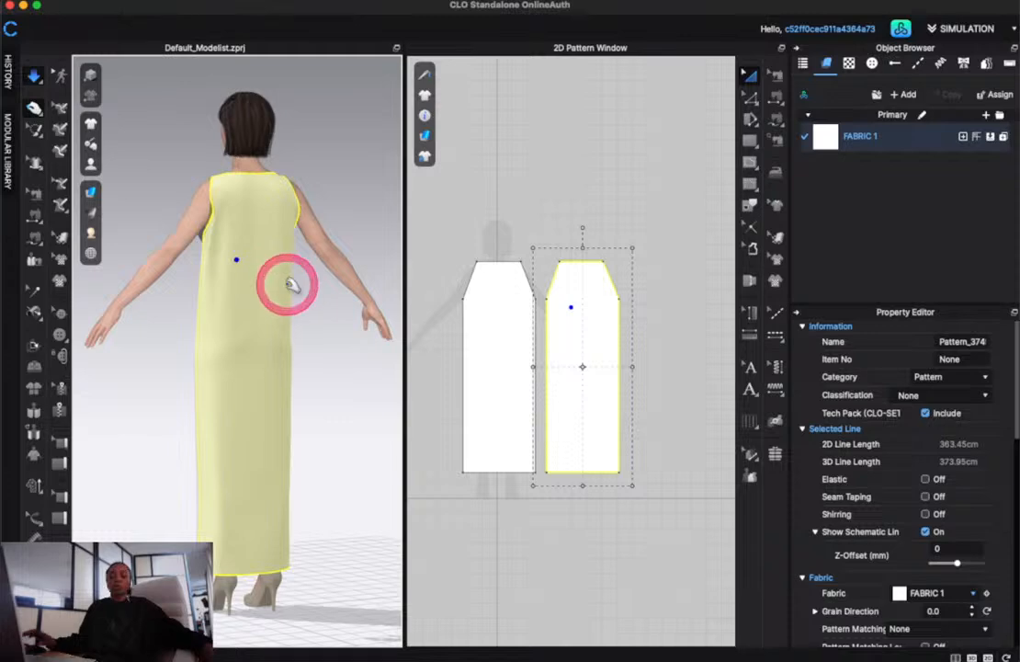
key(b)
key(space)
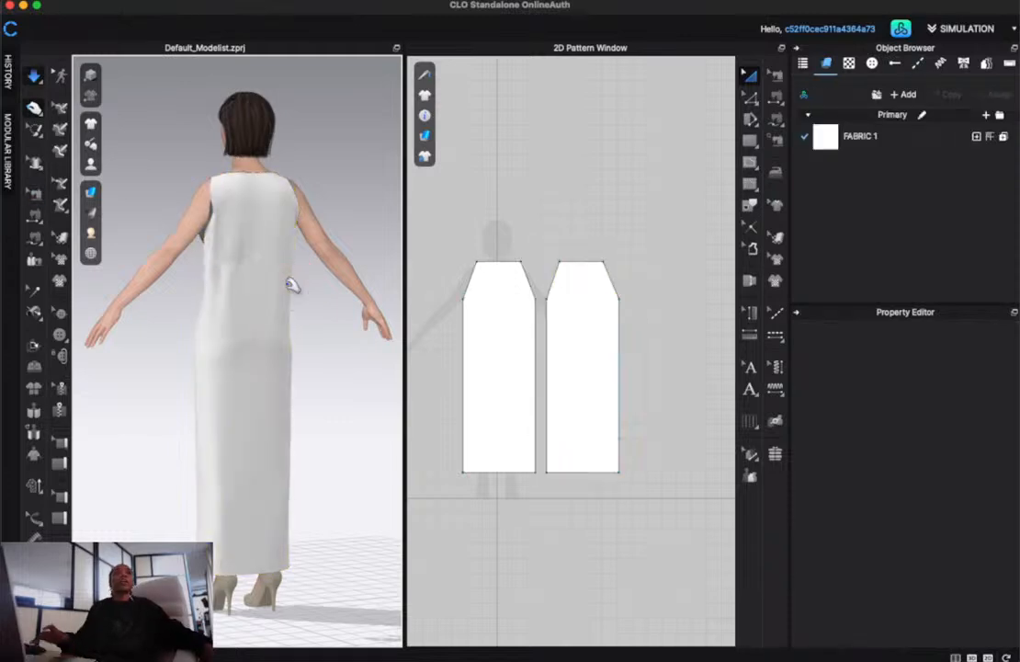
click(236, 236)
drag(269, 251, 291, 264)
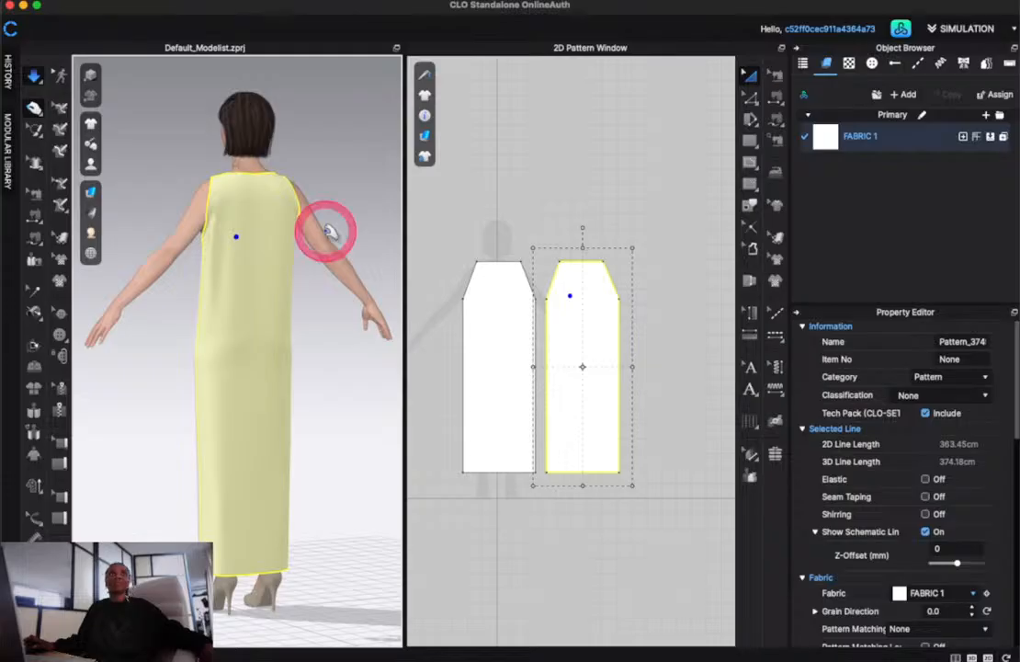
click(363, 174)
right_drag(364, 177, 21, 186)
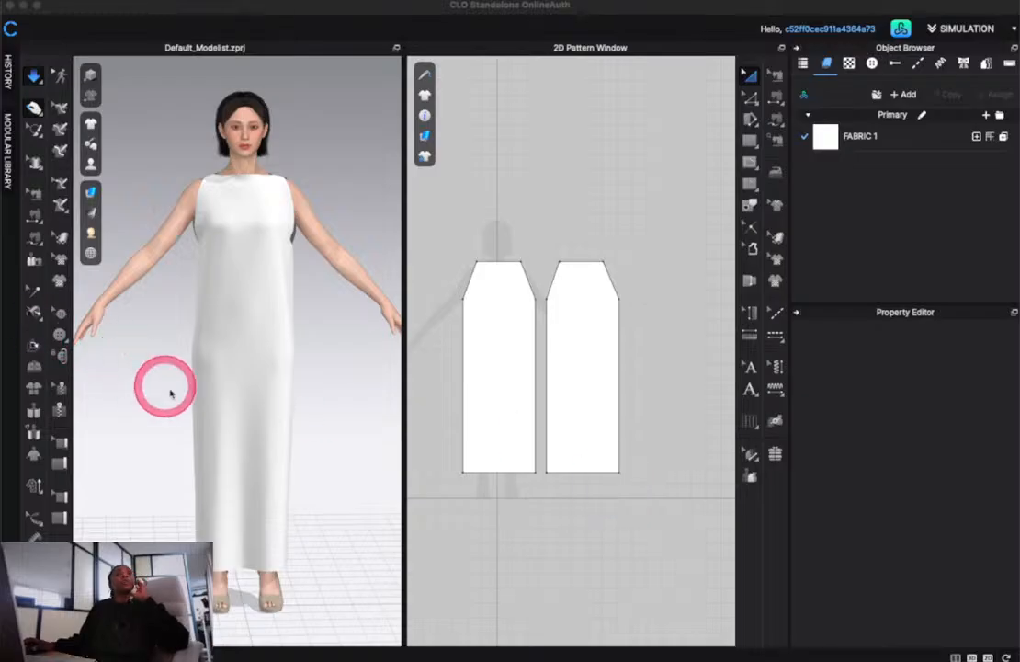
click(244, 417)
mouse_move(244, 416)
right_down()
mouse_move(9, 407)
mouse_move(107, 420)
mouse_move(246, 411)
mouse_move(229, 411)
right_up()
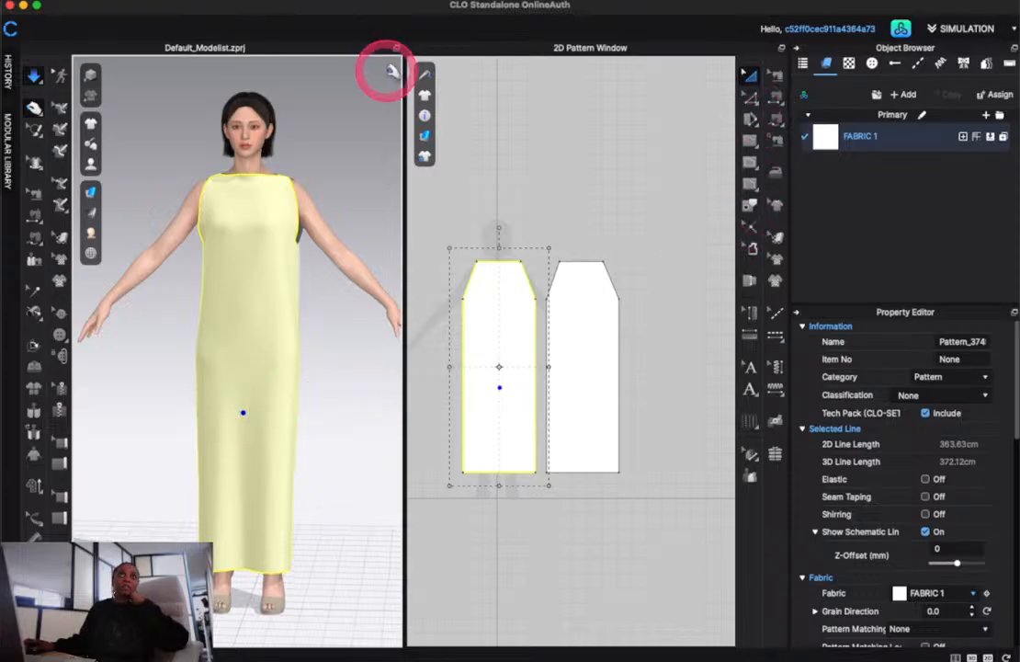
click(581, 139)
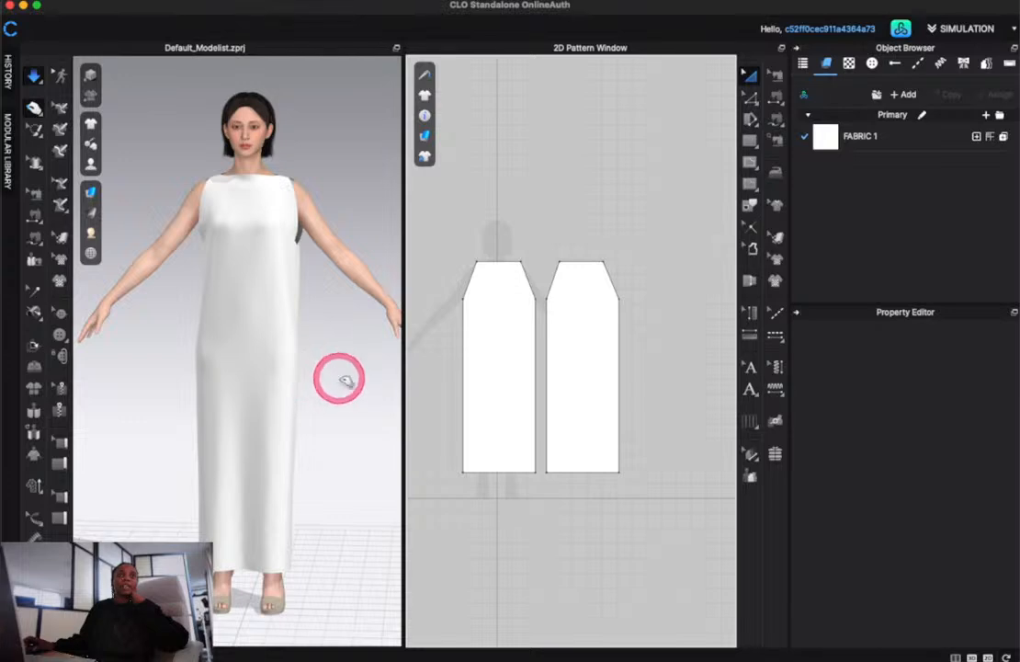
mouse_move(342, 376)
right_down()
mouse_move(44, 366)
mouse_move(294, 373)
mouse_move(353, 391)
mouse_move(359, 372)
mouse_move(342, 360)
right_up()
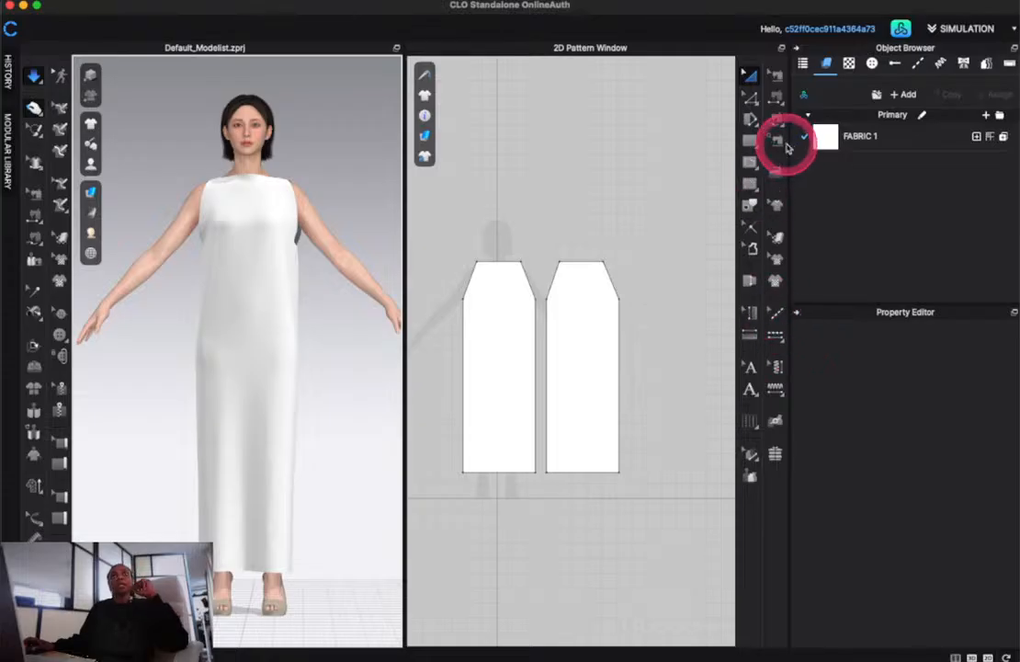
Draw a narrow vertical diamond-shaped dart inside the front pattern, near its side edge below the armhole
click(750, 166)
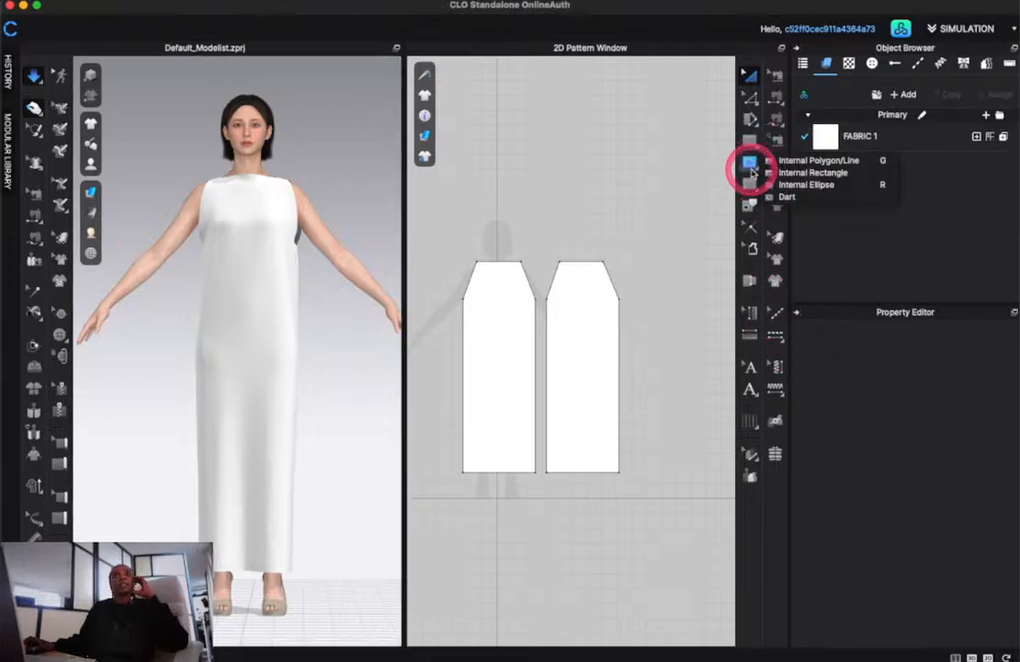
click(813, 172)
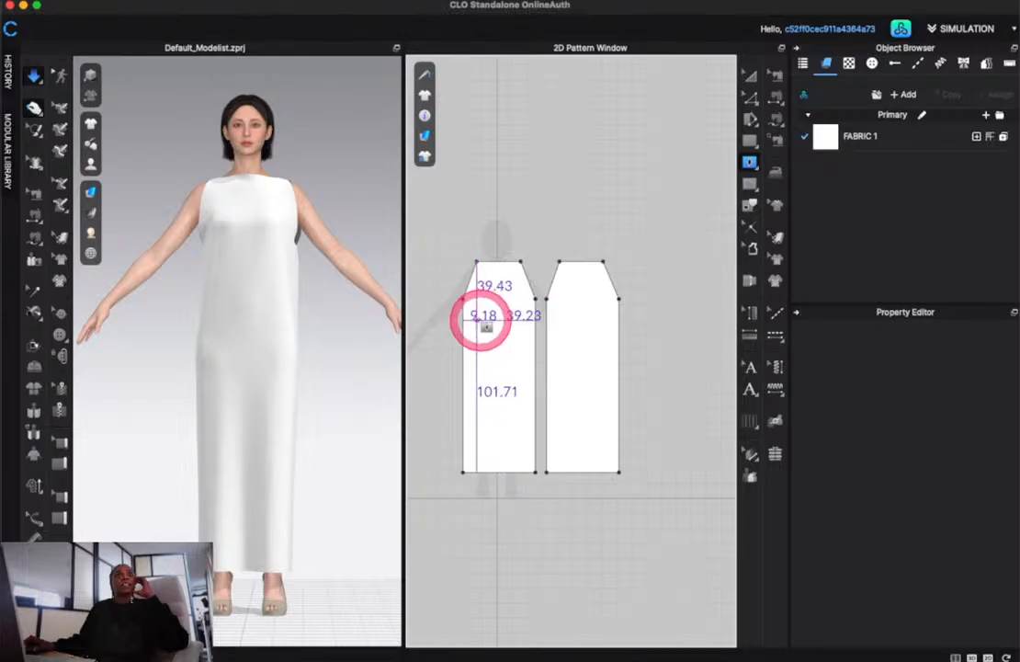
drag(482, 319, 488, 393)
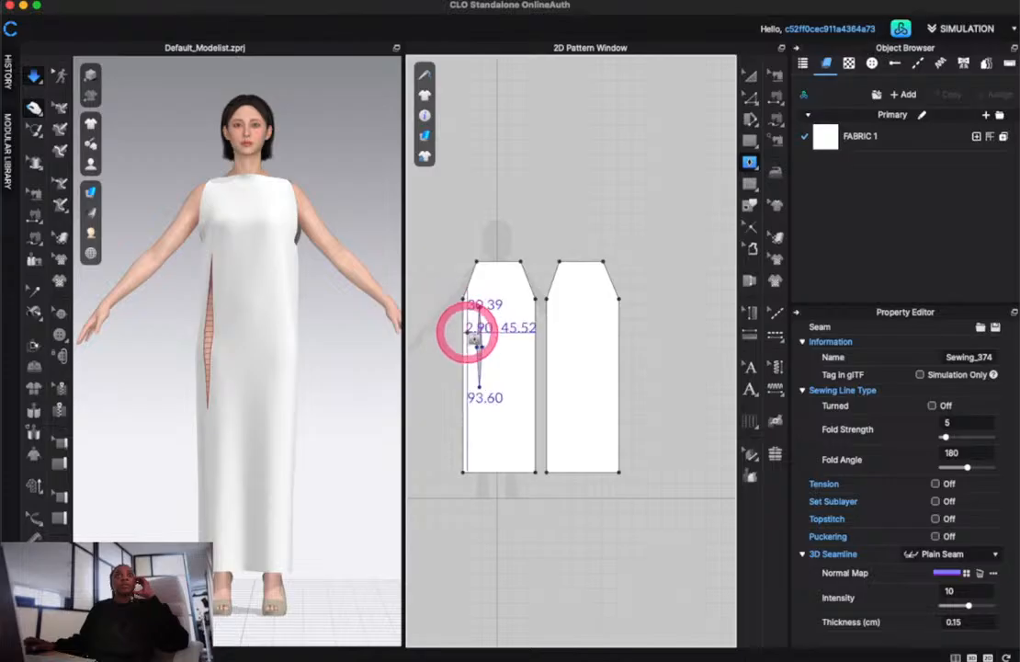
Shorten the front dart by raising its lower tip in line with the upper one, and widen it by spreading its side points
scroll(467, 332, down, 5)
scroll(467, 333, up, 10)
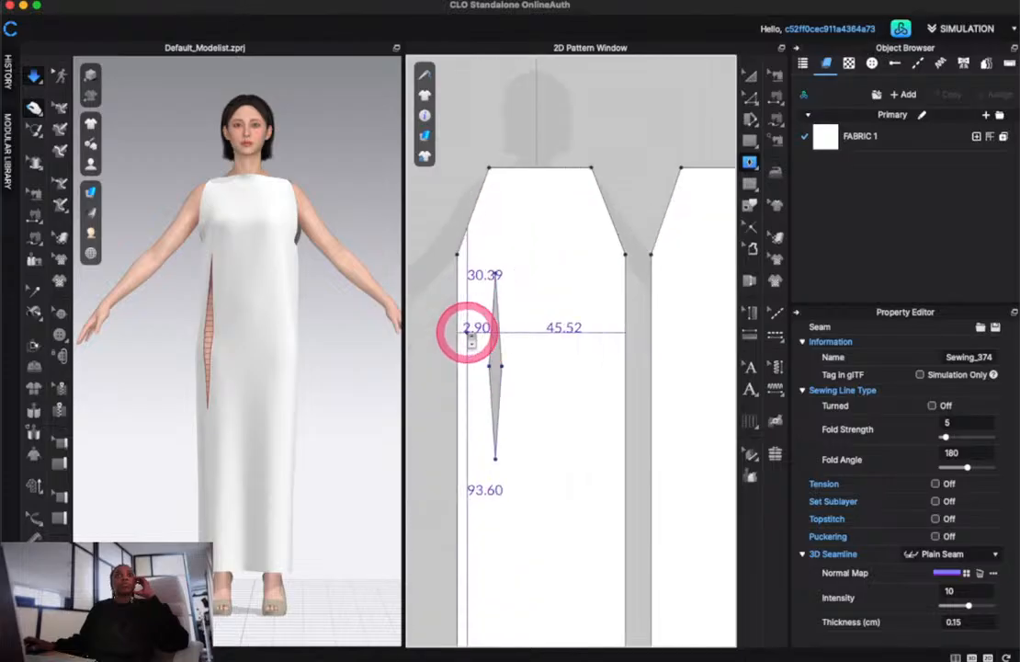
click(750, 98)
click(496, 458)
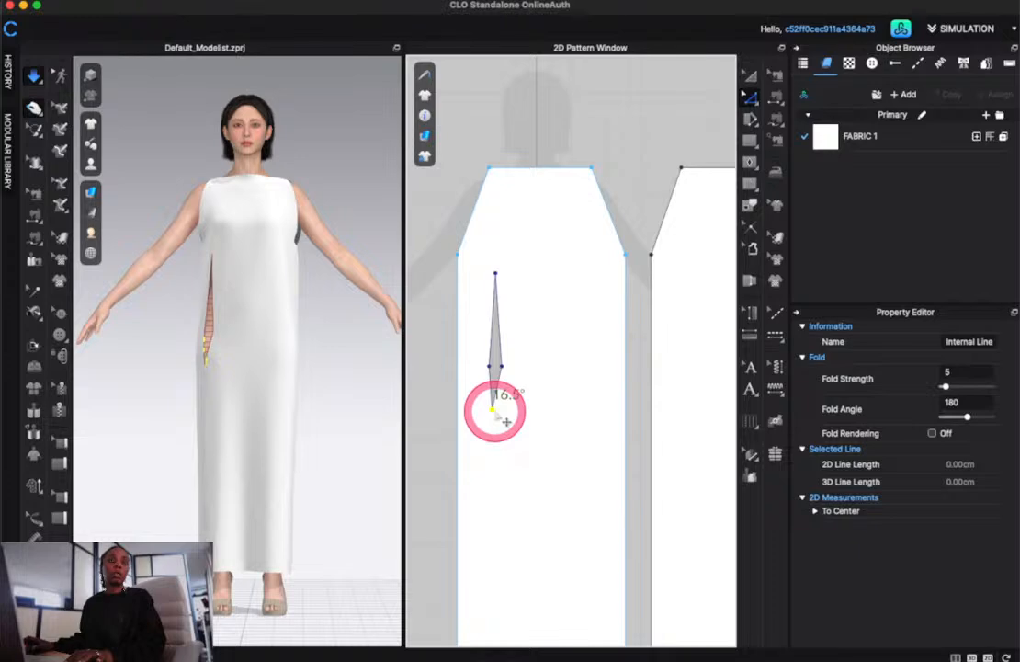
scroll(496, 416, up, 5)
drag(499, 417, 506, 419)
scroll(503, 417, down, 5)
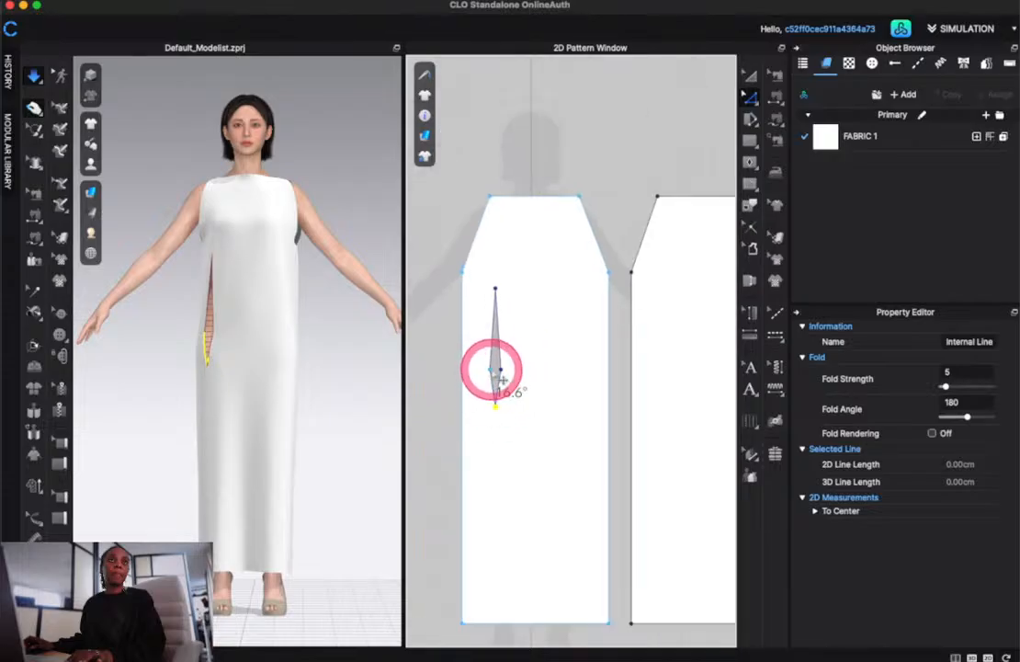
mouse_move(491, 368)
mouse_down()
mouse_move(483, 371)
mouse_move(506, 370)
mouse_up()
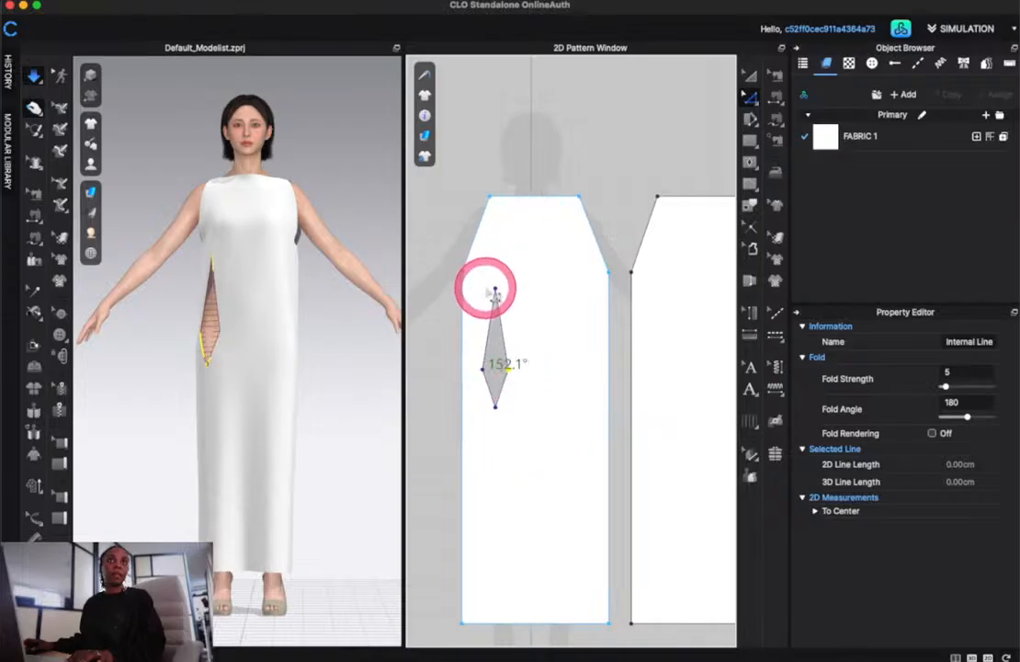
Shorten the front dart by lowering its upper tip, and move the whole dart up towards the armhole
drag(495, 293, 497, 322)
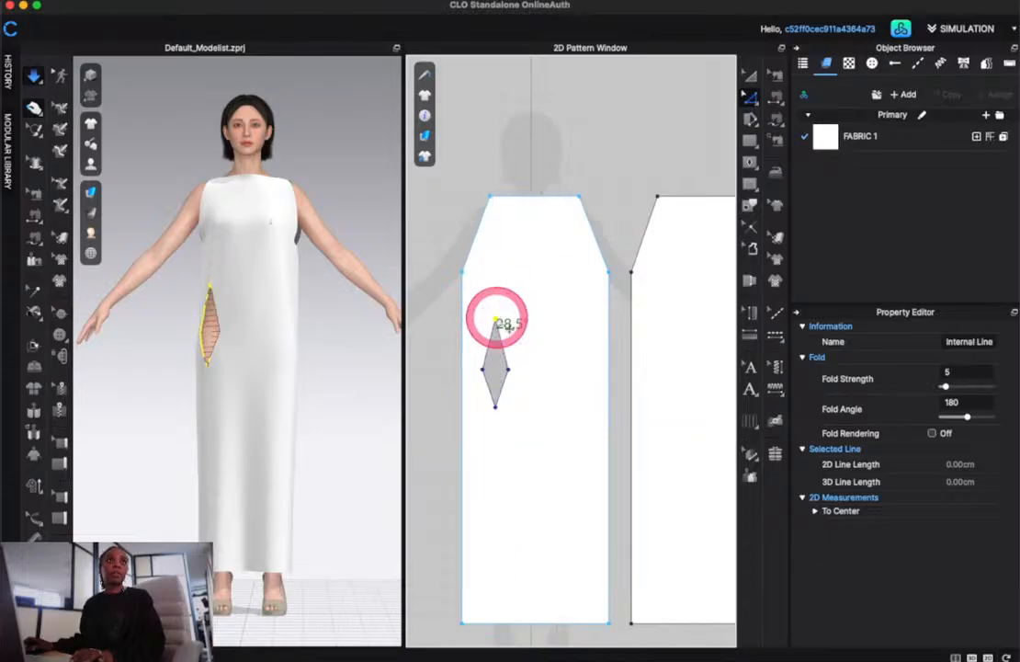
click(498, 405)
click(753, 79)
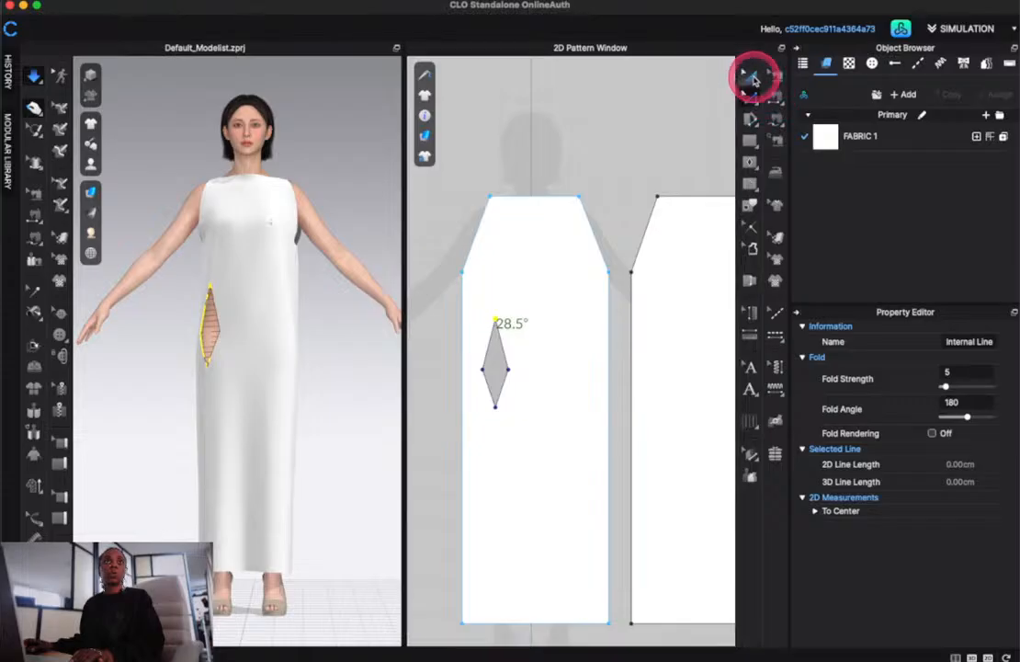
click(504, 380)
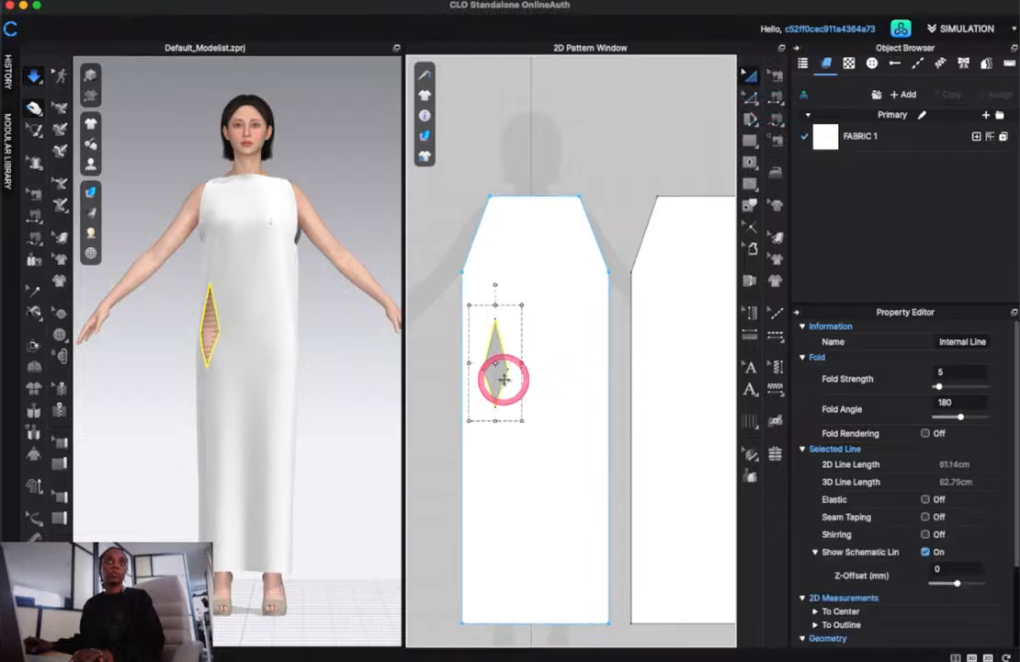
drag(503, 379, 505, 332)
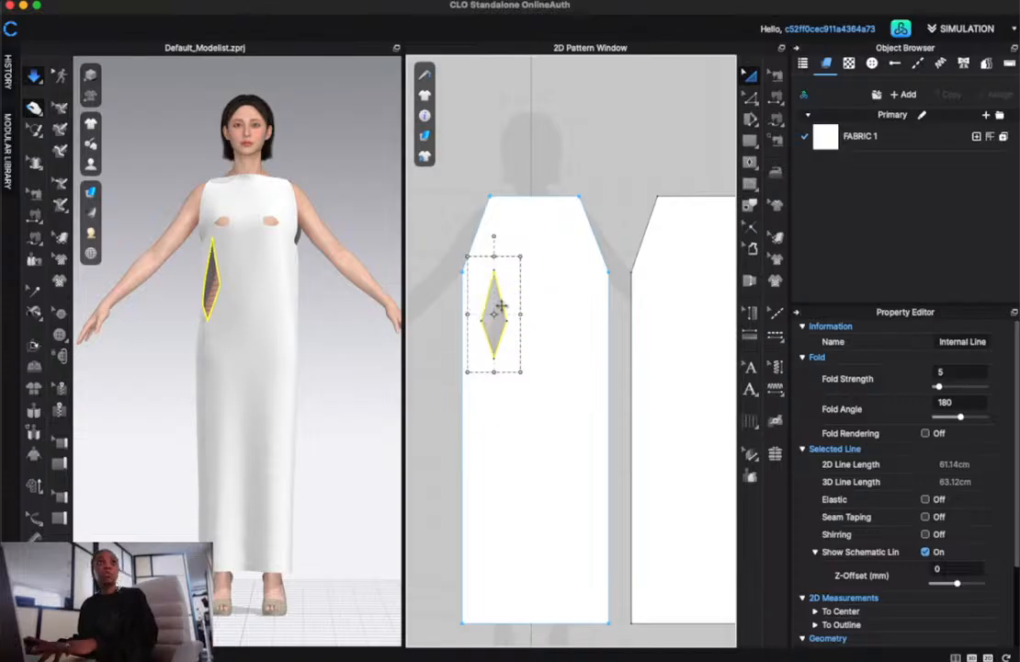
Copy the dart level across to the opposite side of the front pattern and display the seams of both darts
drag(501, 305, 581, 318)
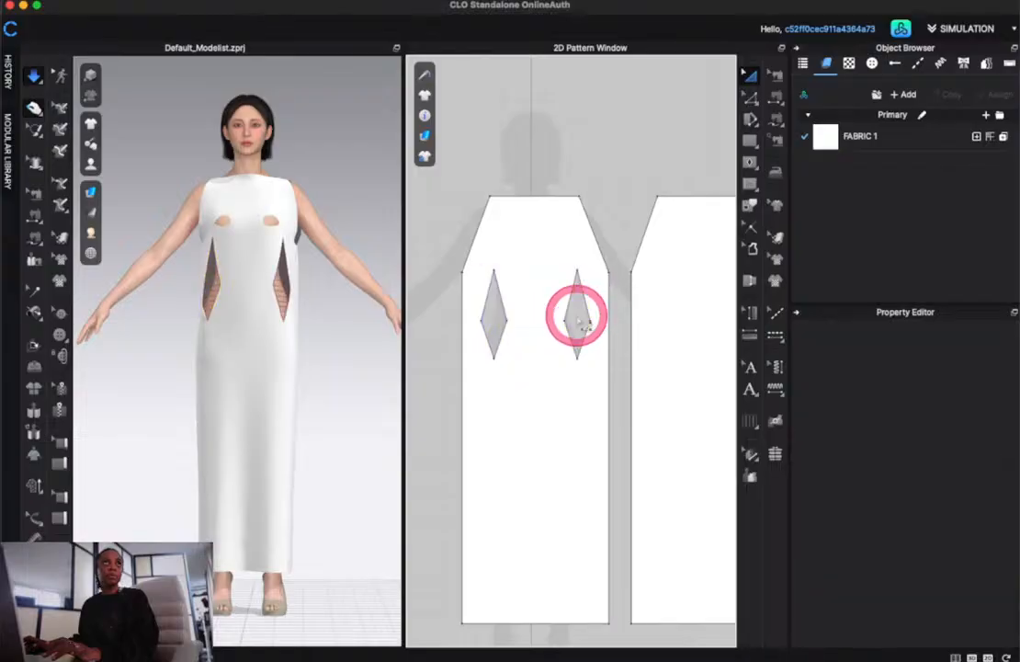
key(shift+b)
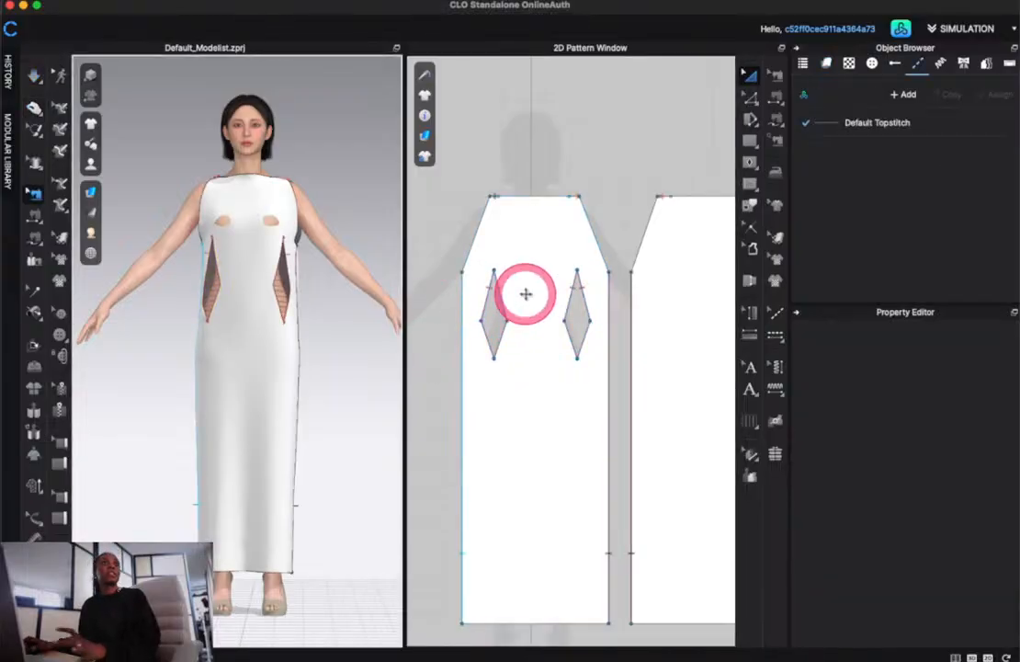
scroll(518, 331, down, 5)
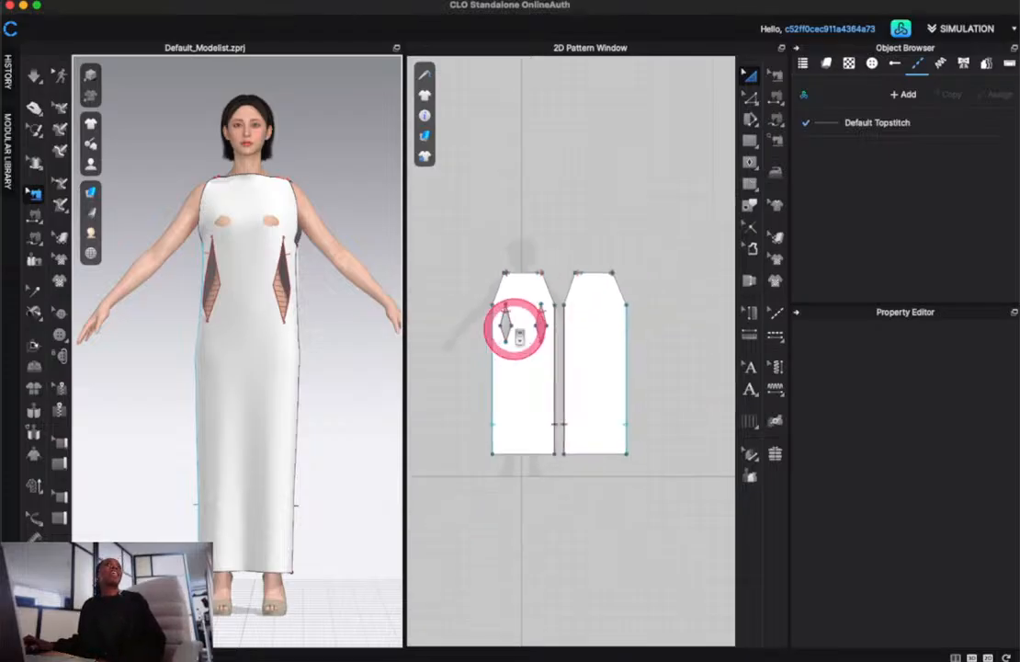
scroll(514, 329, up, 5)
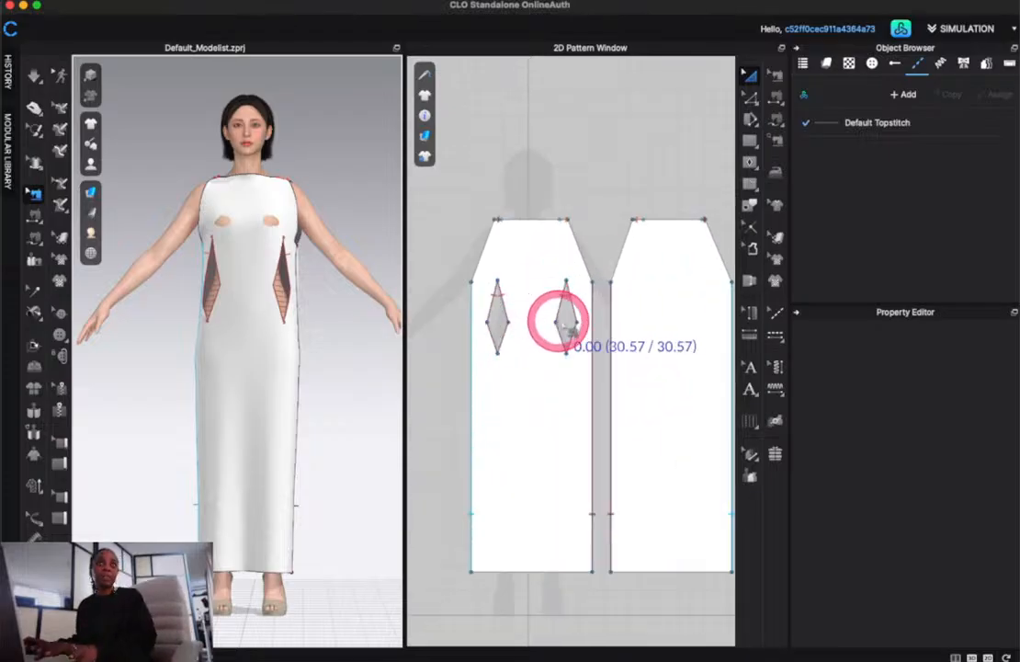
Copy the front dart twice onto the back pattern, about 28 cm and 54 cm across and level with the original
right_drag(357, 378, 80, 377)
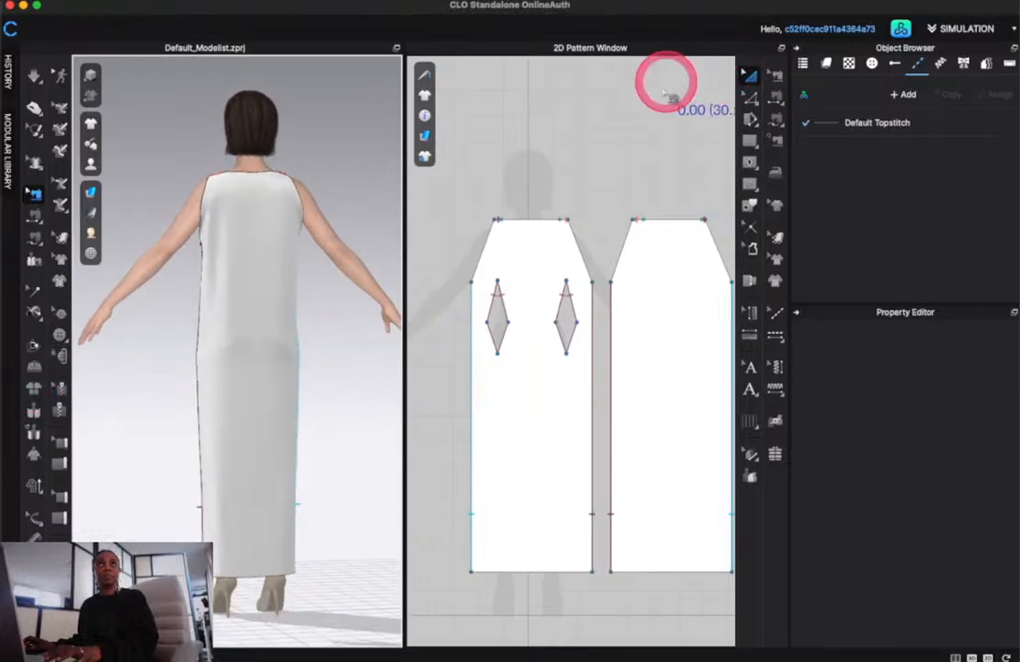
click(751, 76)
click(558, 319)
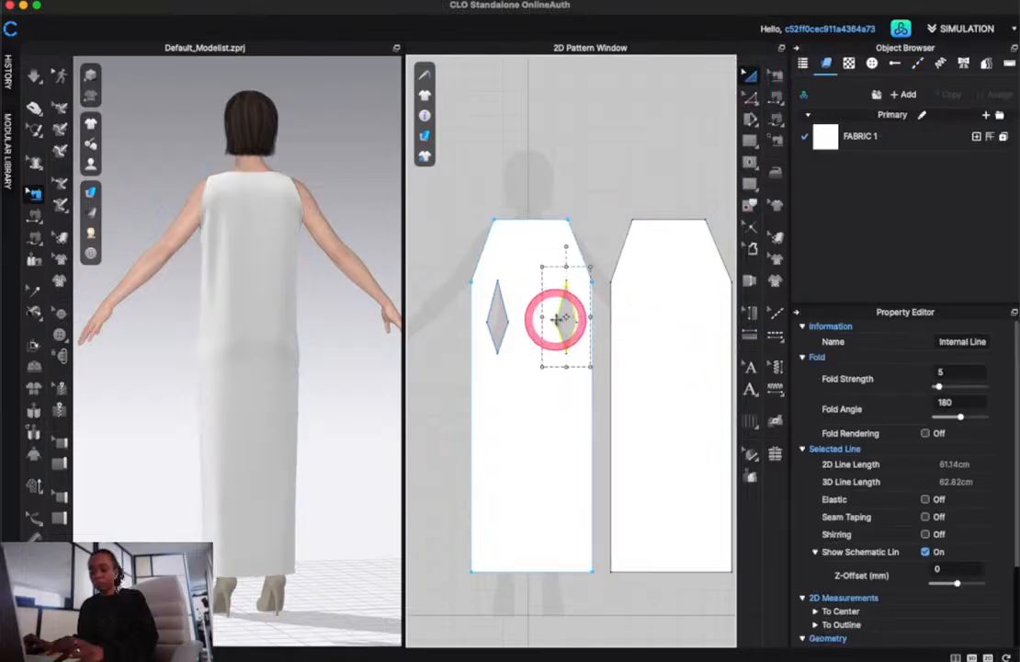
click(658, 332)
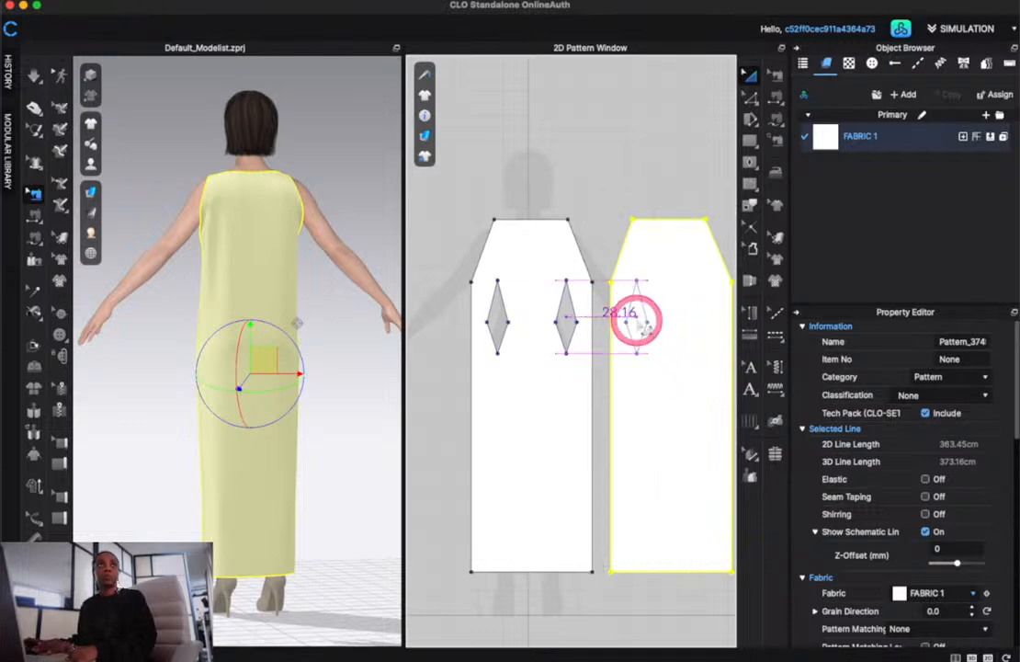
click(637, 322)
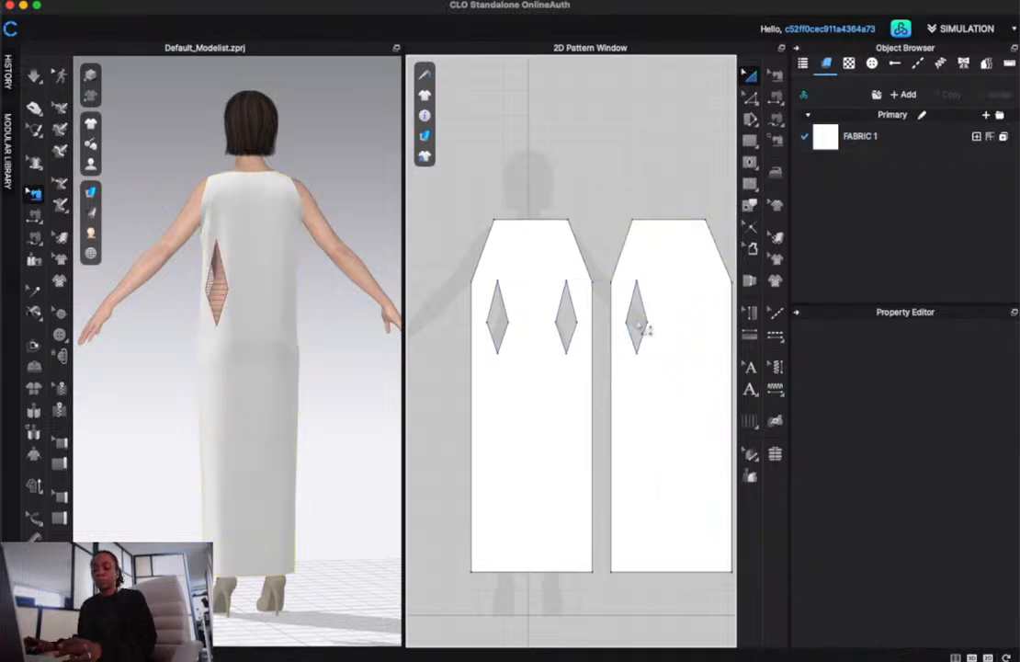
key(ctrl+v)
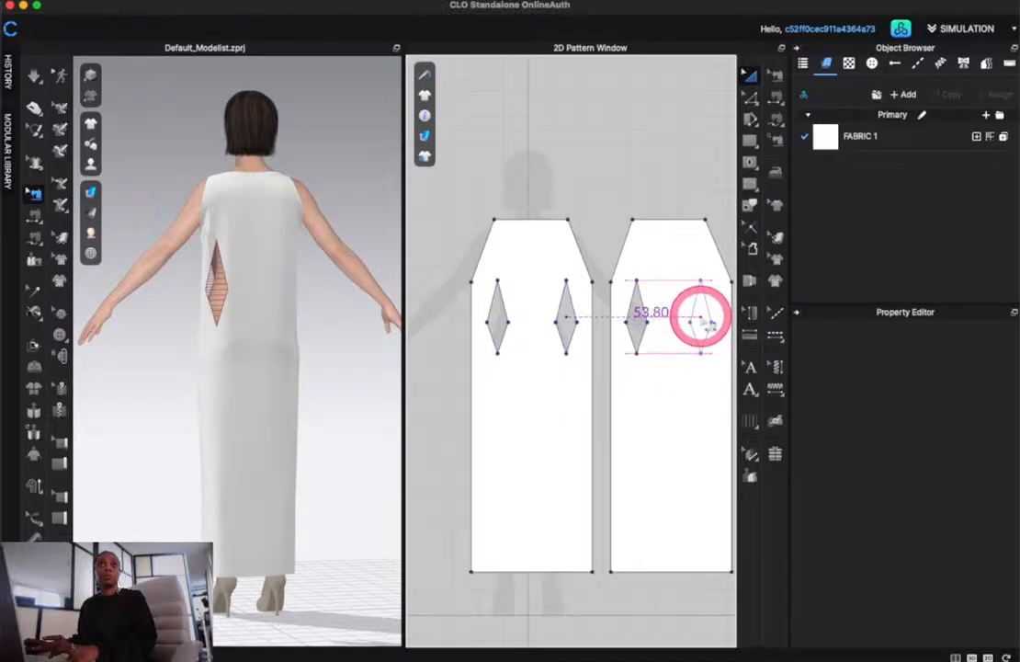
click(701, 320)
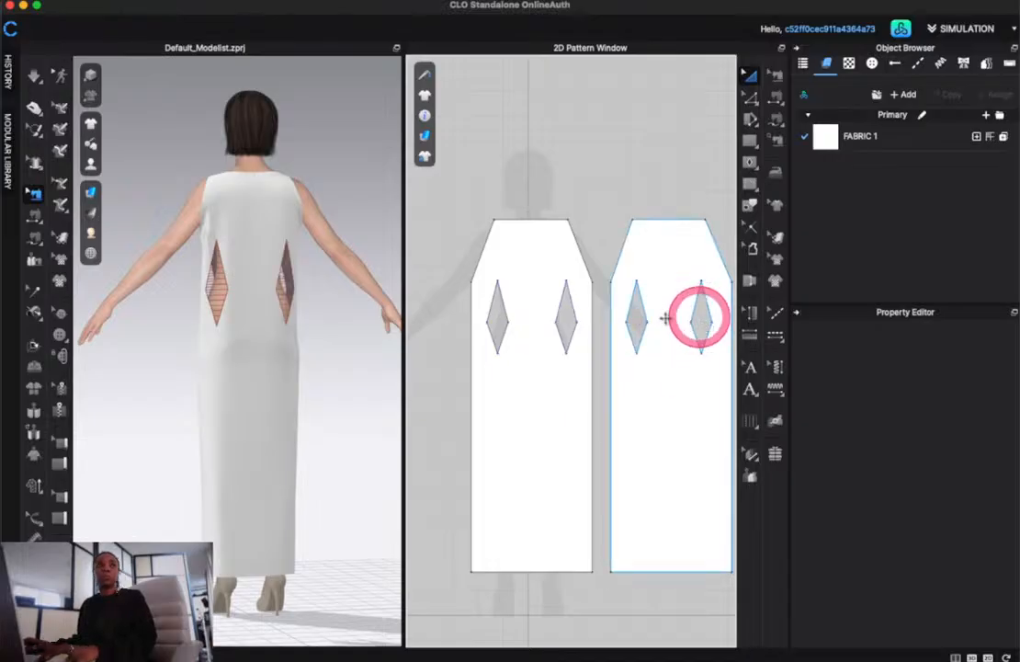
Raise both back darts together slightly above the level of the front darts
right_drag(150, 294, 194, 319)
click(642, 290)
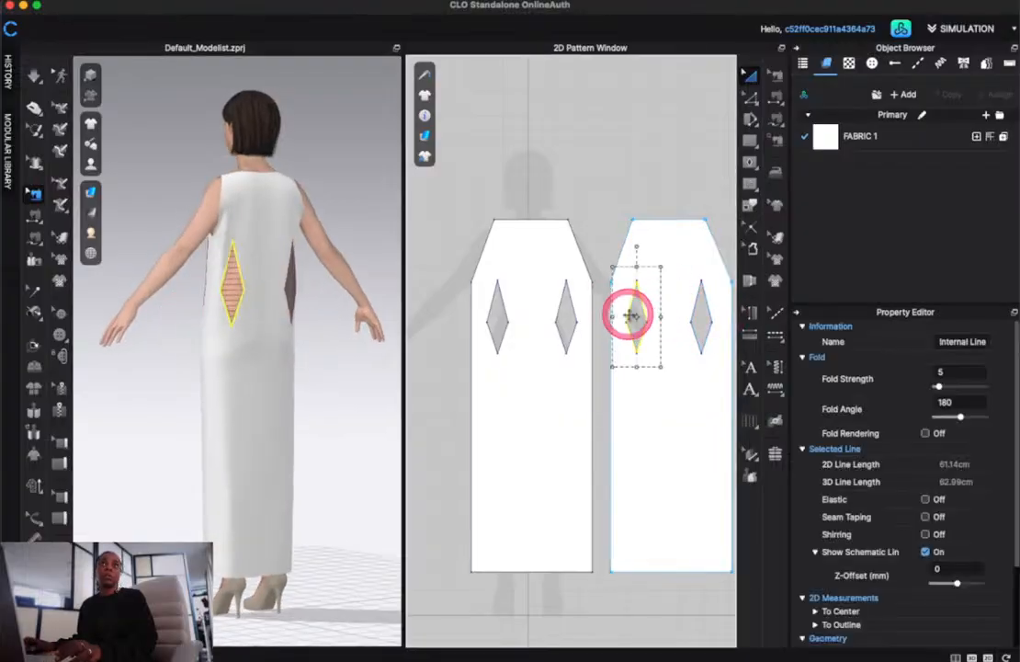
shift+click(700, 320)
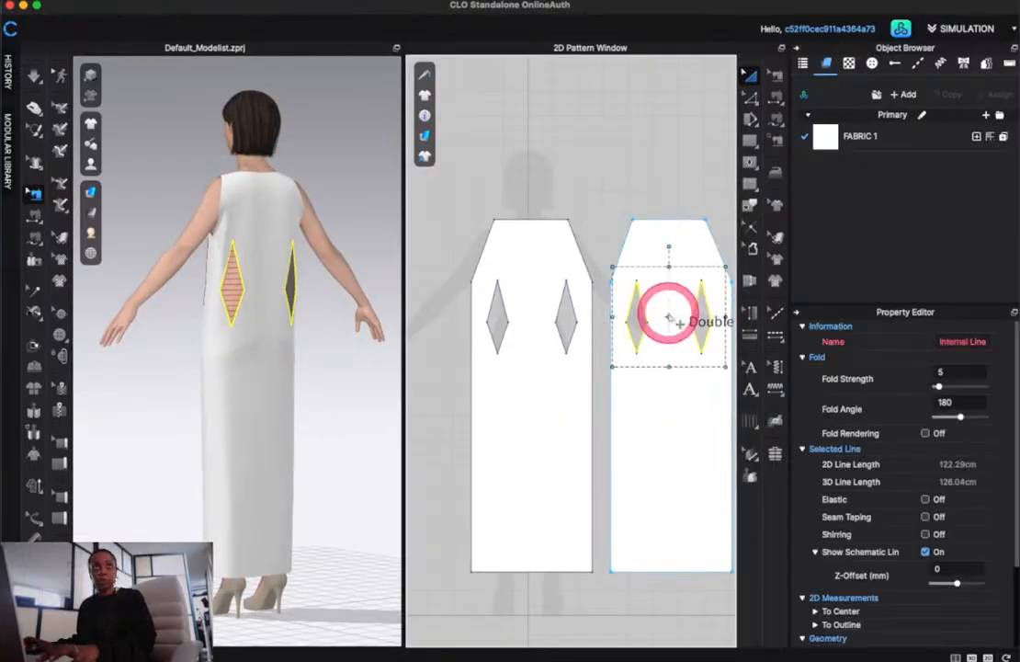
drag(689, 313, 689, 304)
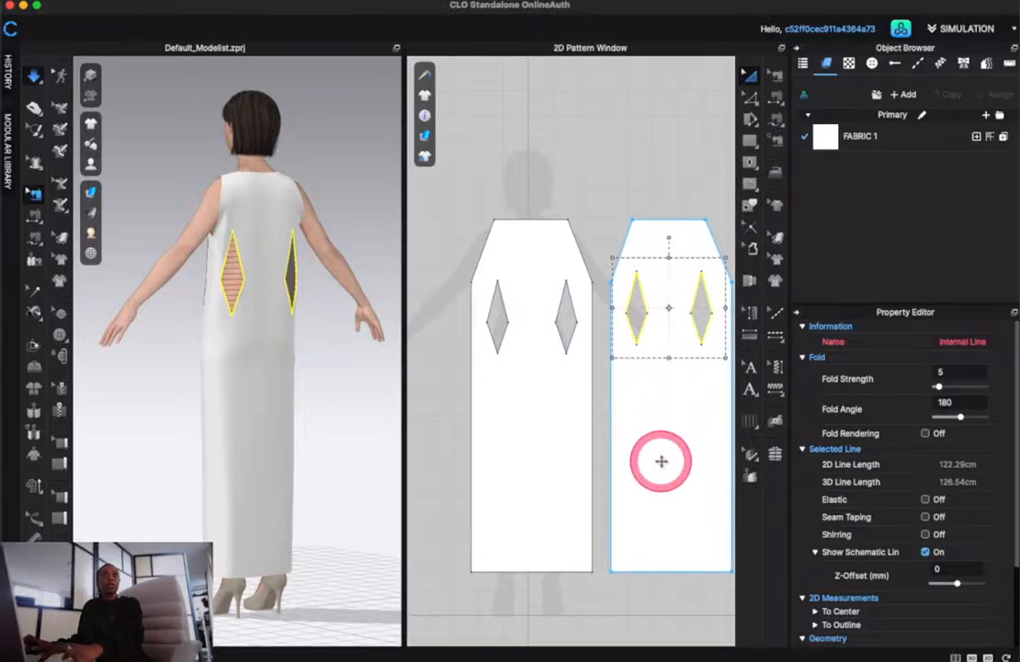
Simulate the dress with its four darts and inspect the fit from the back, the front and above
key(space)
click(137, 473)
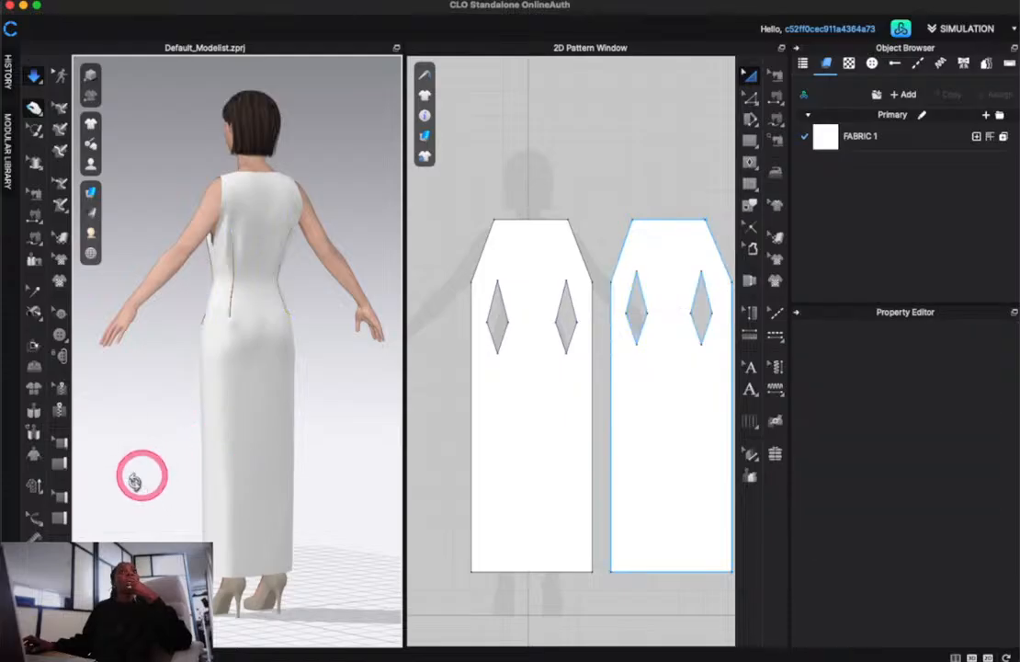
right_drag(137, 473, 371, 478)
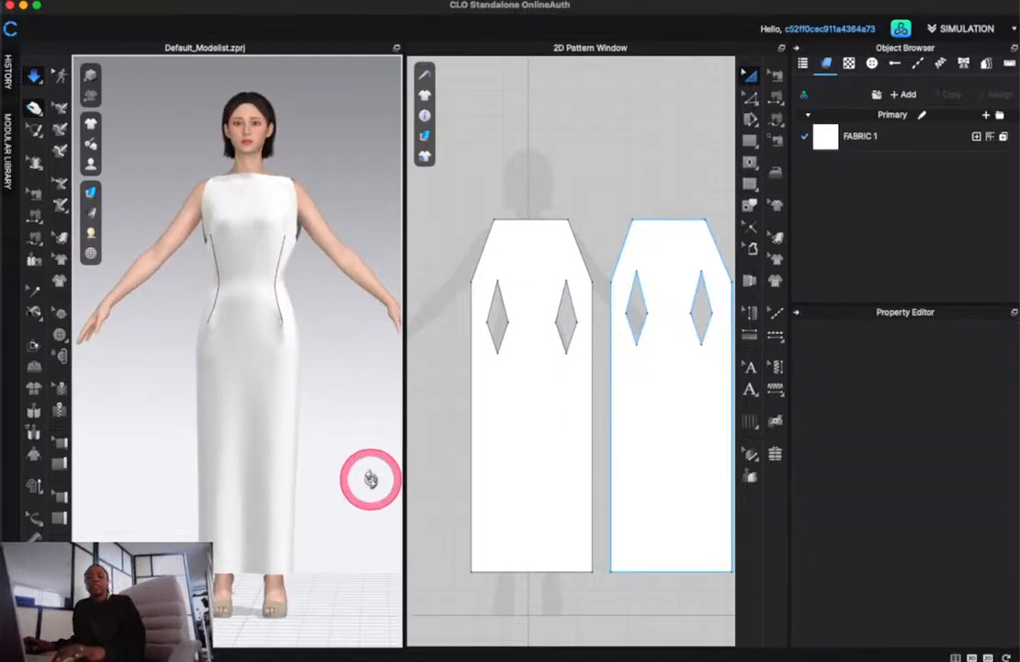
key(super+z)
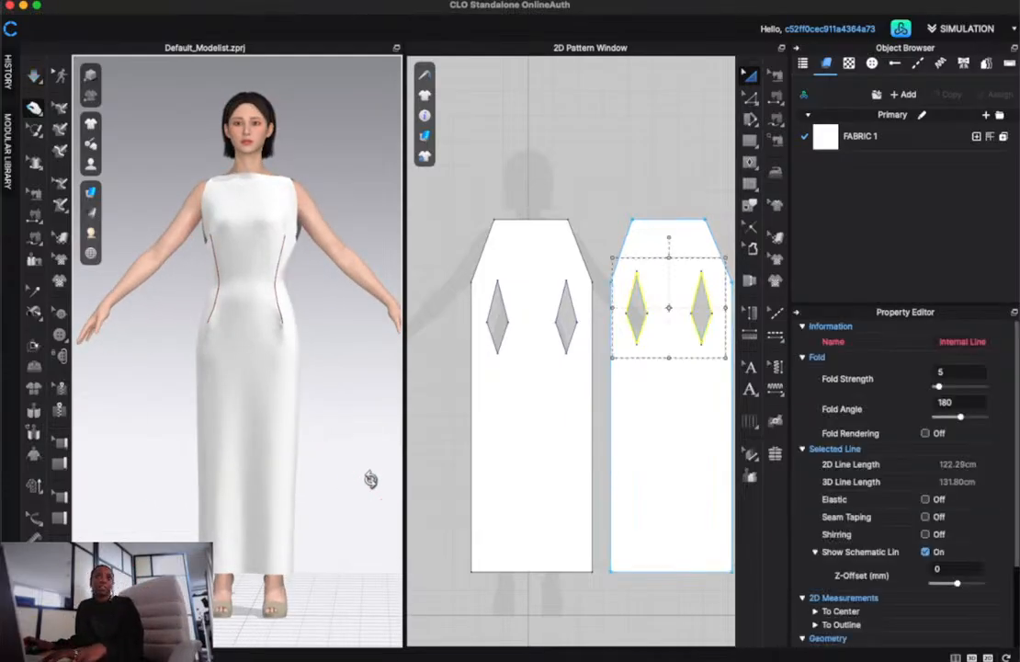
click(356, 367)
right_drag(324, 357, 367, 261)
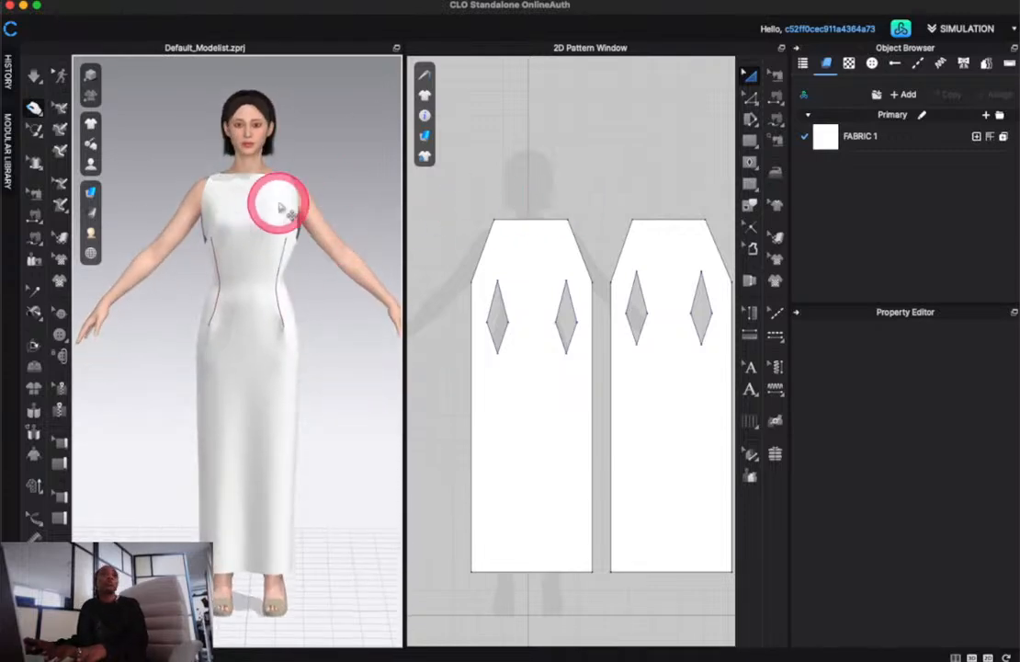
scroll(282, 209, up, 5)
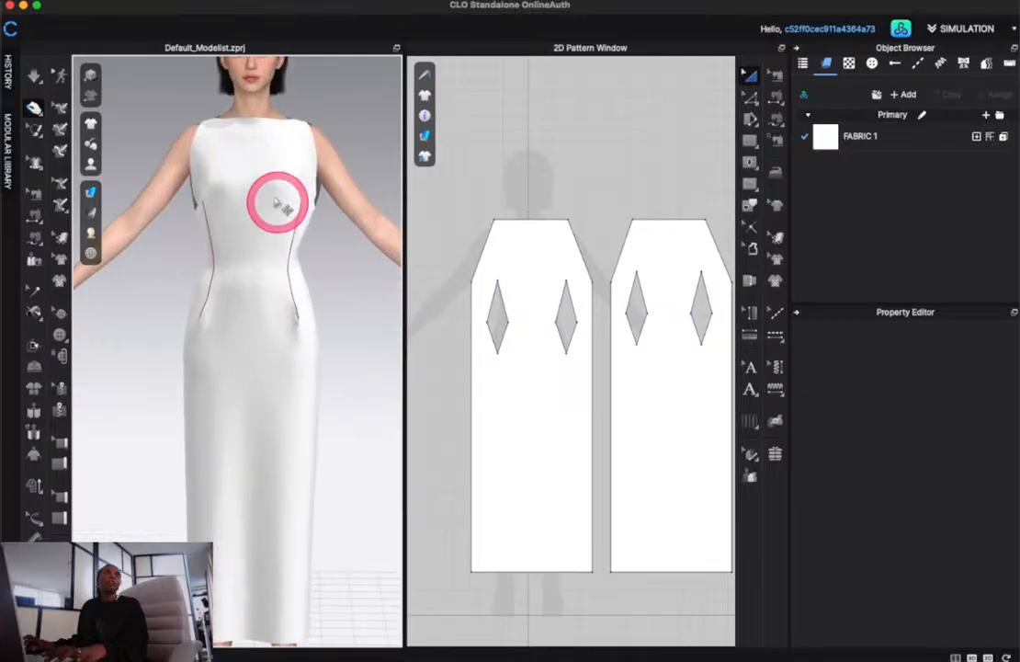
click(291, 171)
right_drag(291, 171, 278, 269)
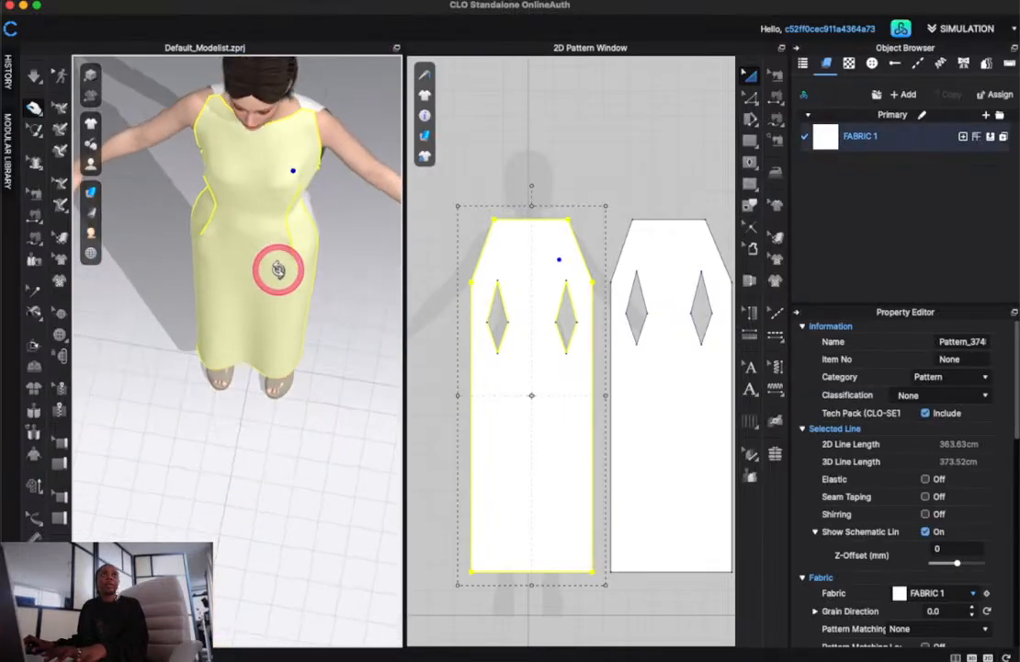
Display the sewing lines for editing and examine the shoulder seam between the adjacent upper corners of the front and back patterns
click(775, 79)
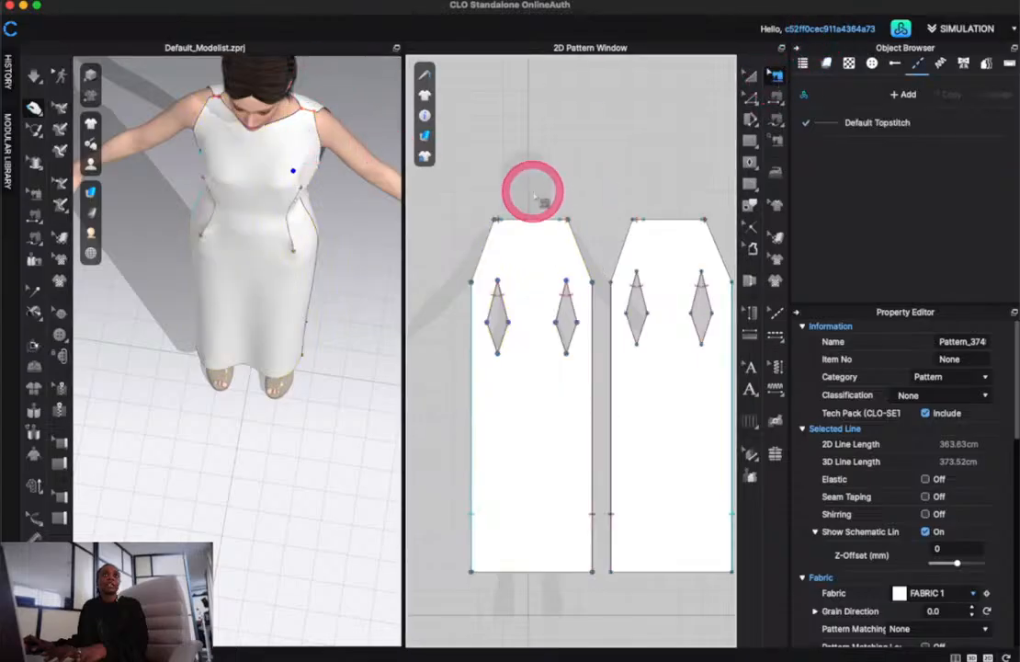
click(570, 224)
scroll(571, 230, up, 5)
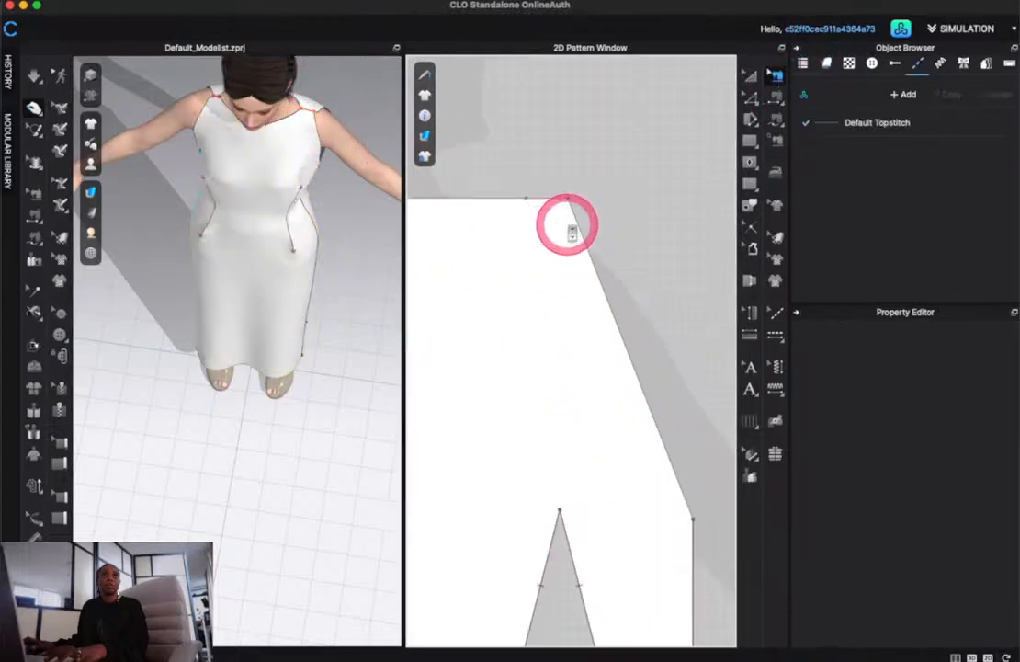
click(549, 196)
scroll(549, 196, down, 3)
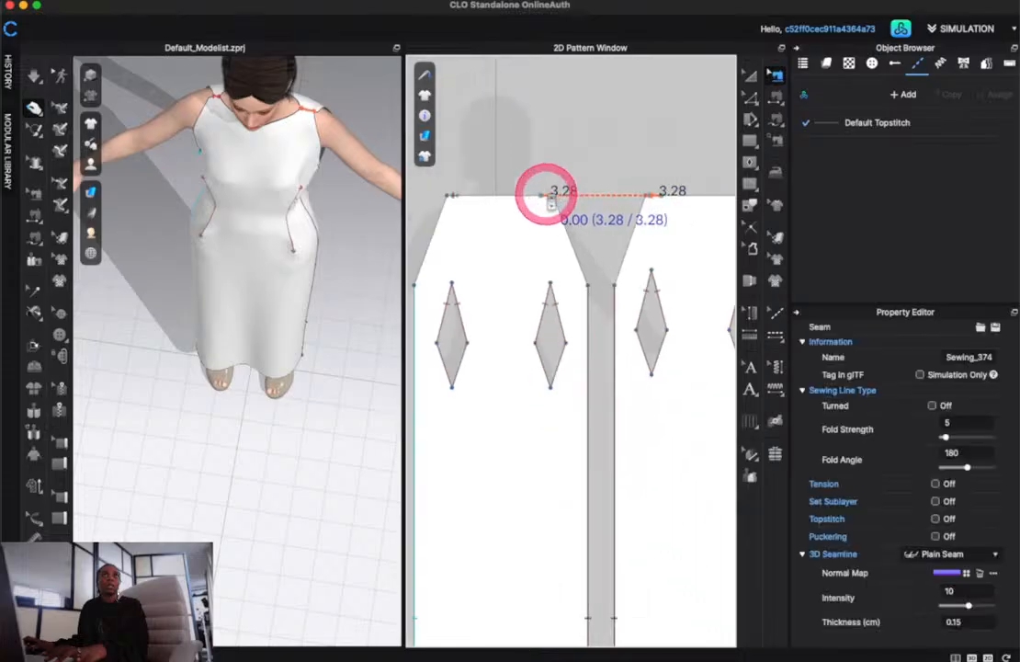
scroll(547, 194, down, 3)
scroll(607, 207, up, 2)
scroll(609, 207, up, 4)
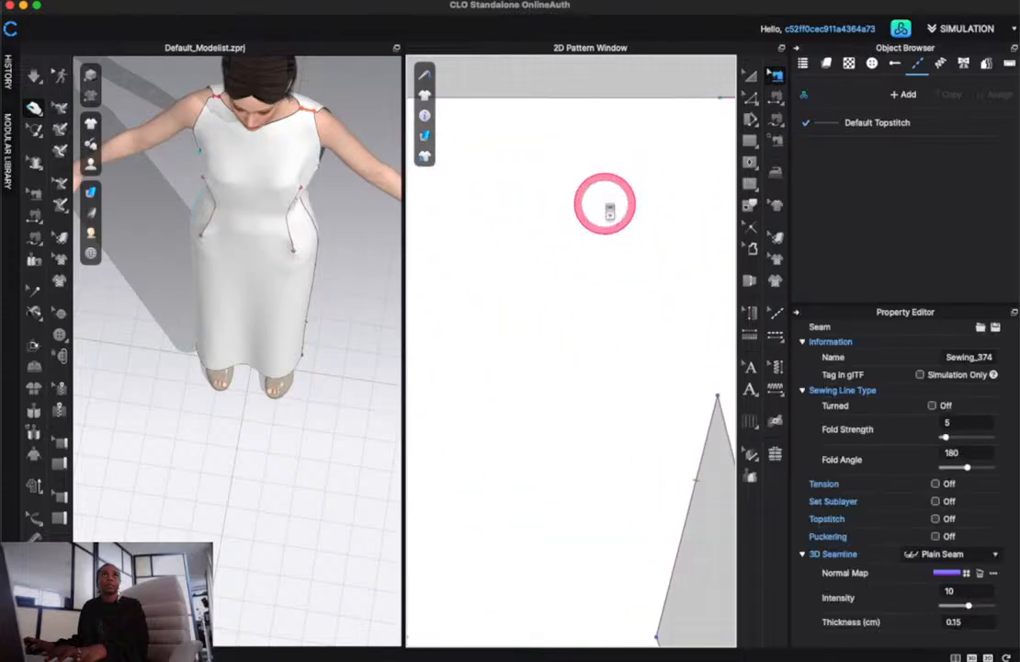
scroll(610, 205, down, 2)
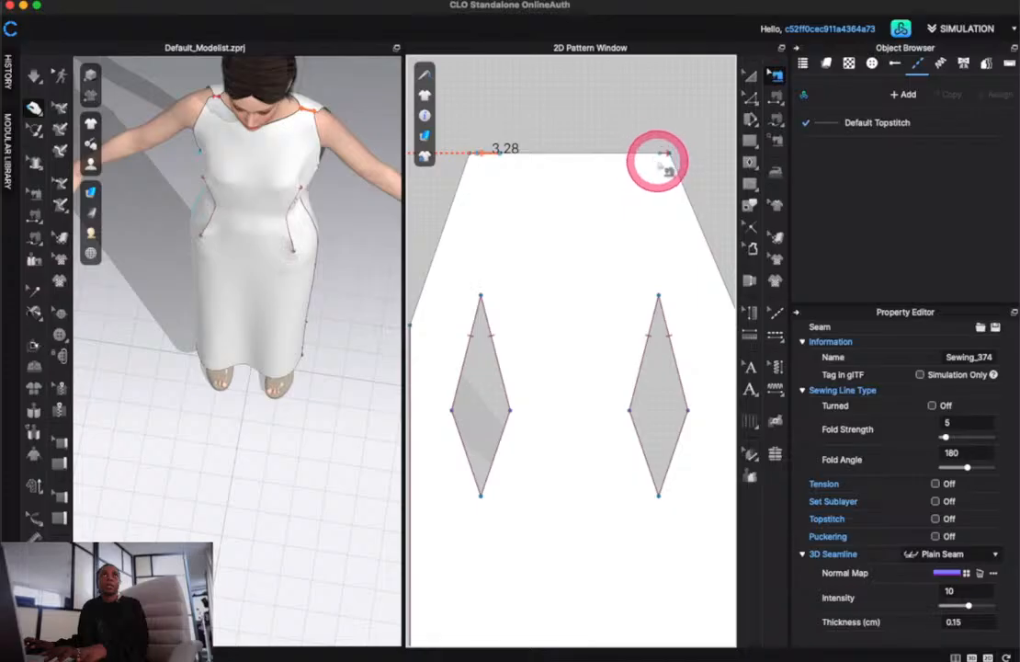
scroll(665, 158, down, 3)
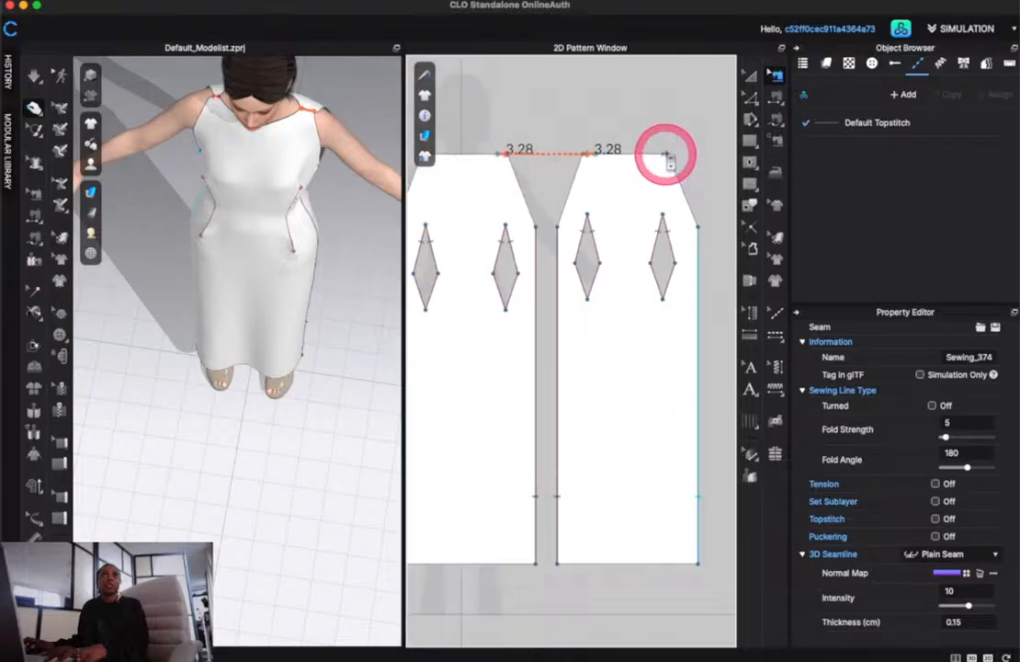
Try to adjust the endpoints of the short shoulder seam at the front and back patterns' outer upper corners
click(667, 157)
scroll(669, 156, down, 3)
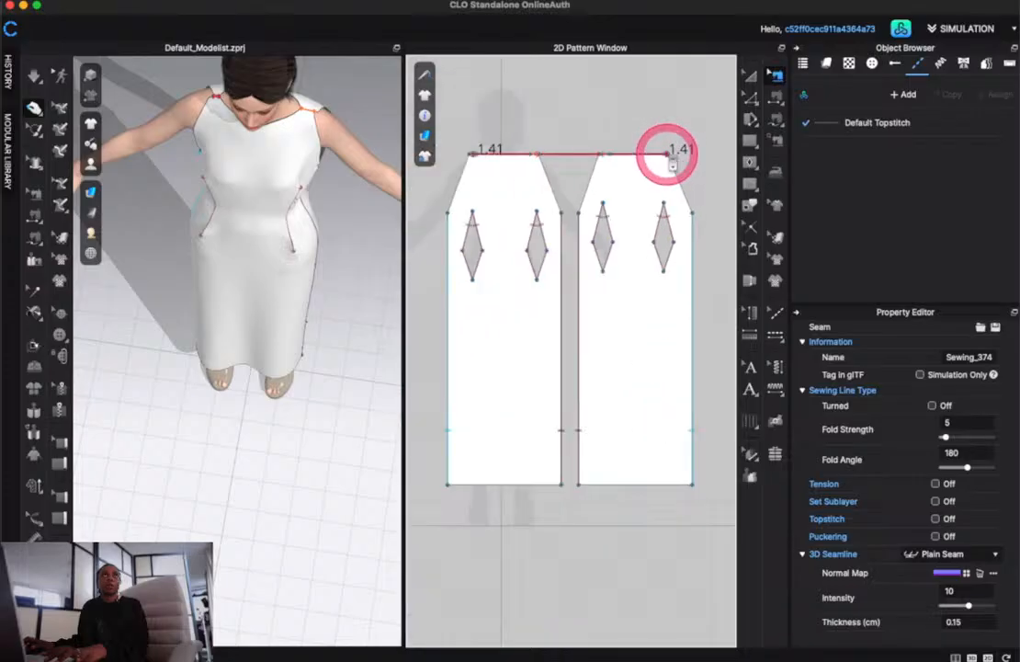
scroll(676, 155, up, 6)
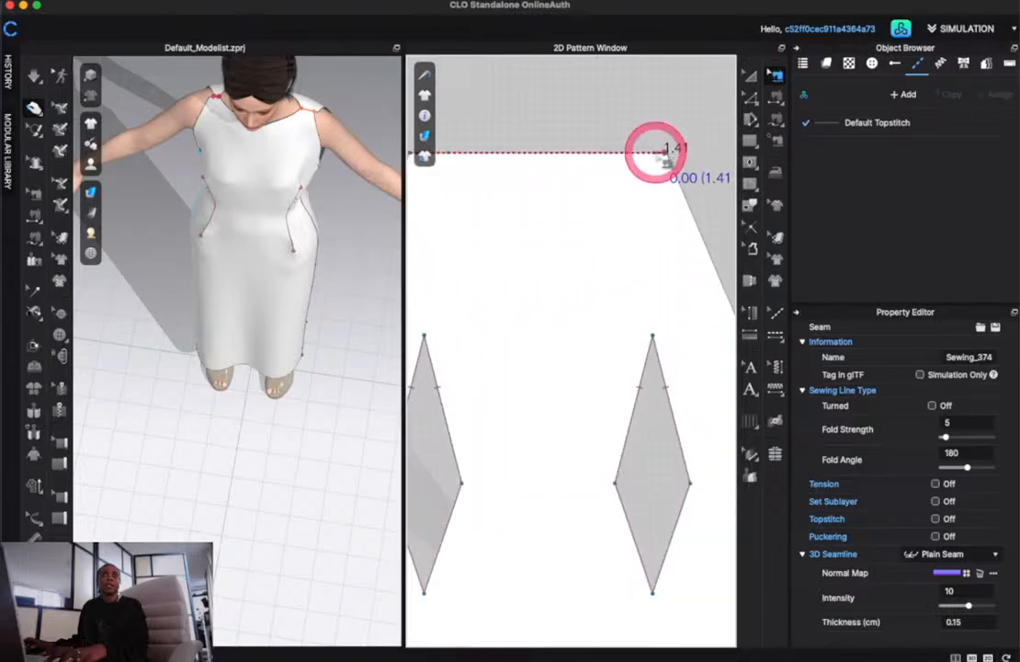
mouse_move(665, 156)
mouse_down()
mouse_move(620, 154)
mouse_move(666, 152)
mouse_up()
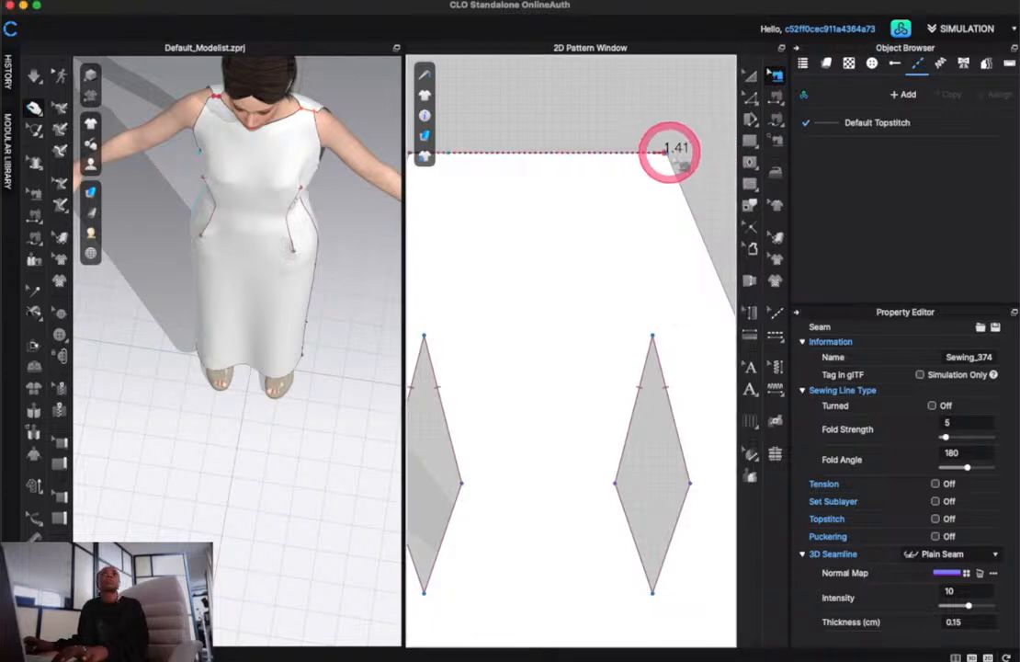
scroll(671, 157, up, 3)
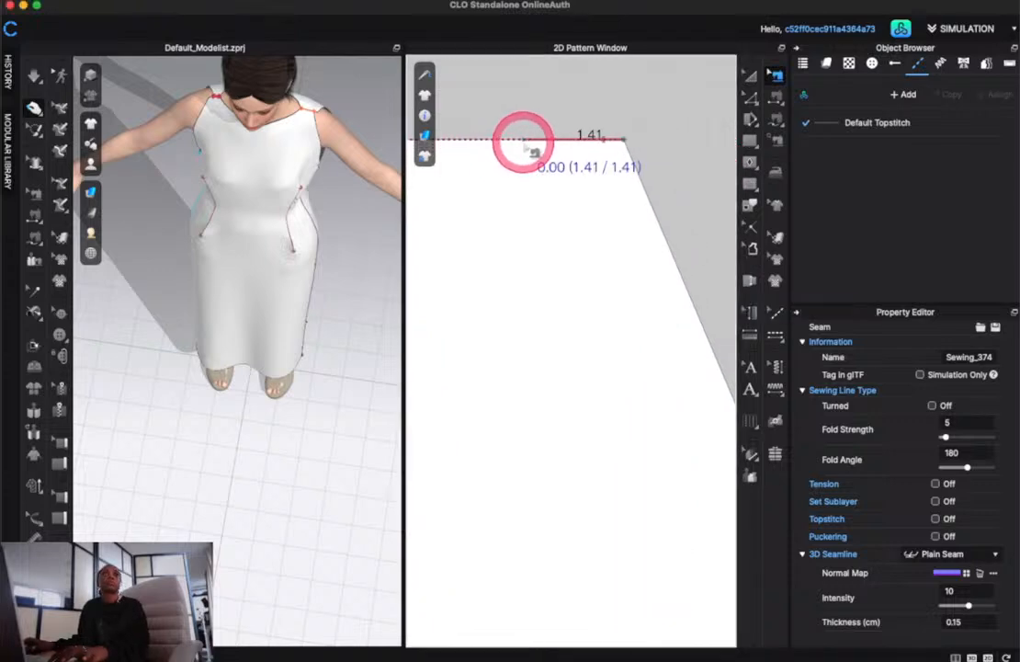
mouse_move(525, 147)
mouse_down()
mouse_move(471, 140)
mouse_move(526, 143)
mouse_up()
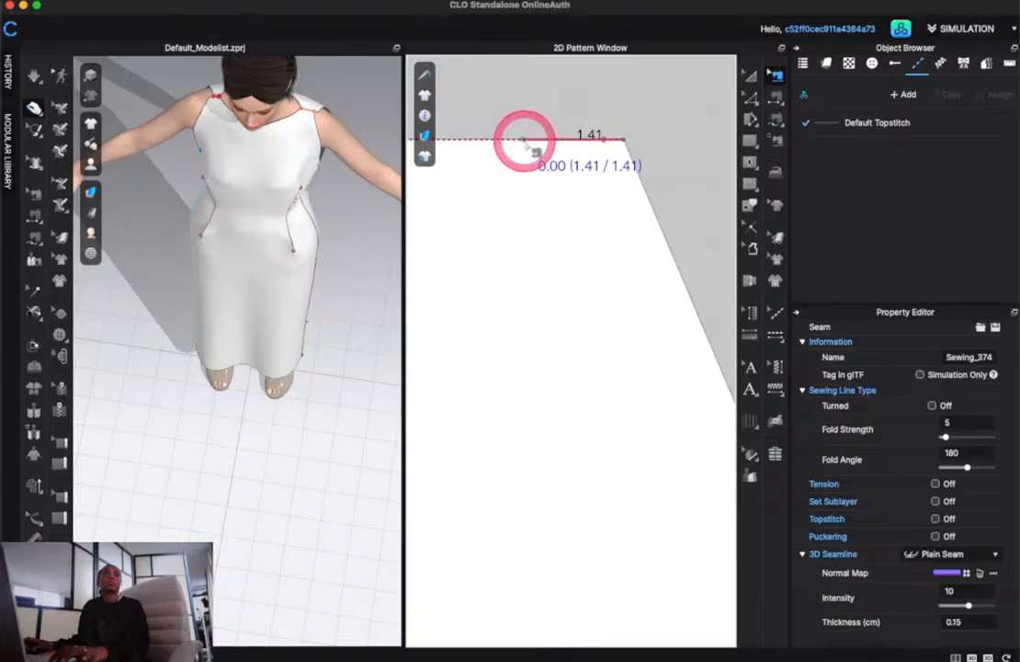
scroll(527, 144, down, 5)
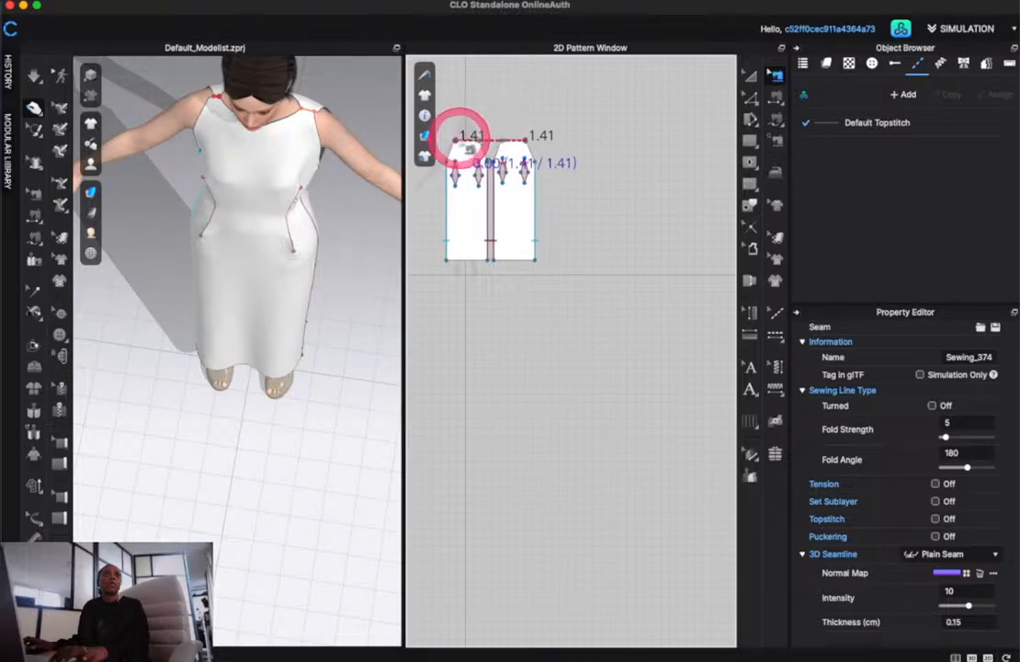
scroll(464, 136, up, 5)
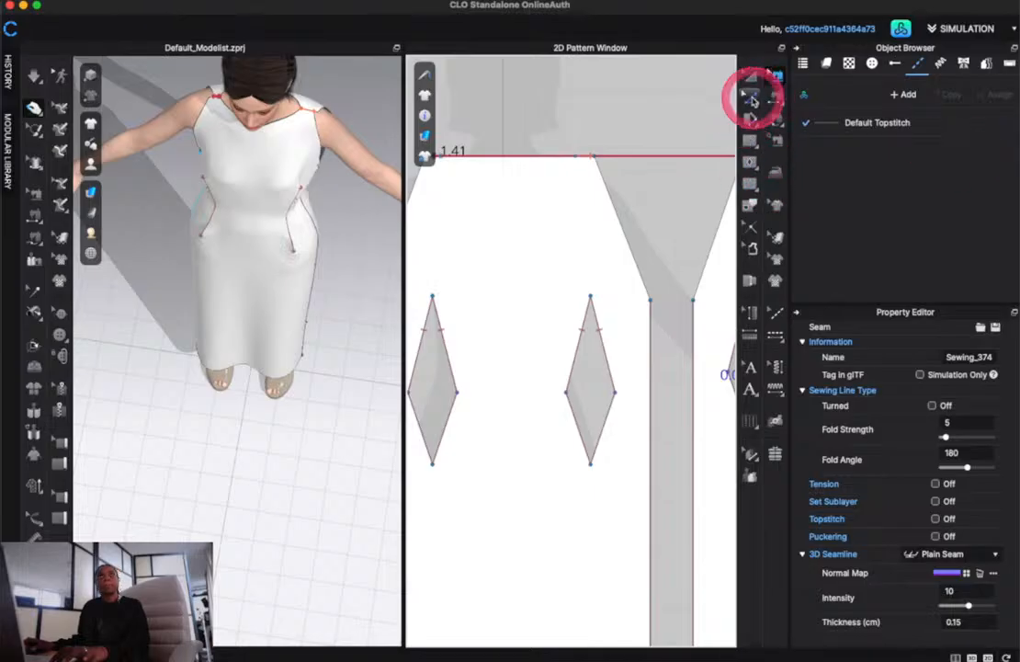
Add two neckline points to each pattern's upper edge, about 4.9 and 5.6 cm from the front corners and near both back corners
drag(751, 99, 809, 169)
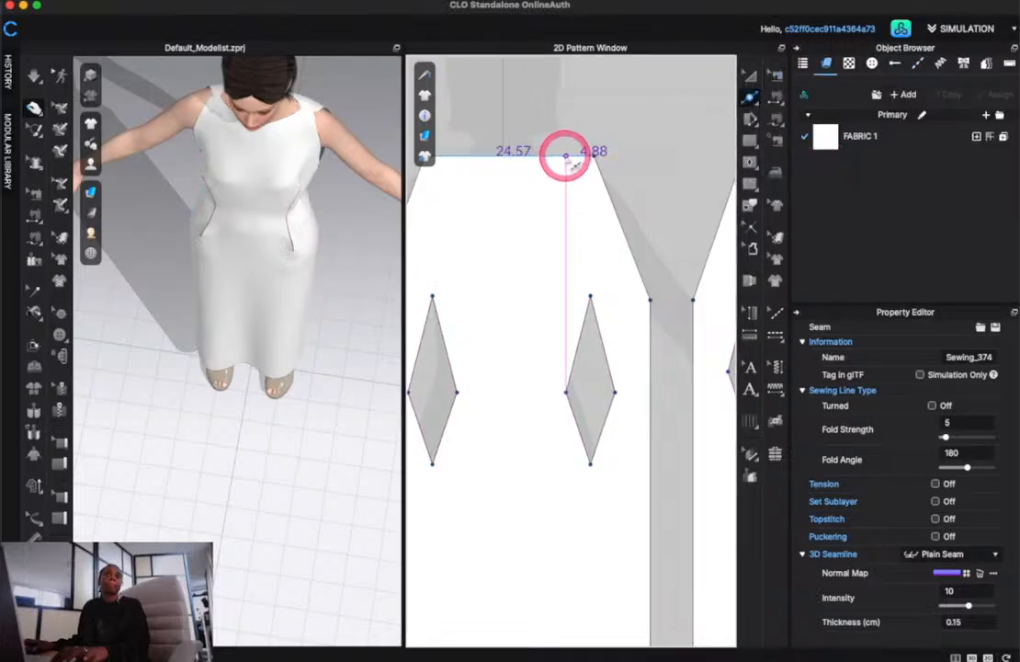
click(568, 158)
scroll(569, 156, down, 3)
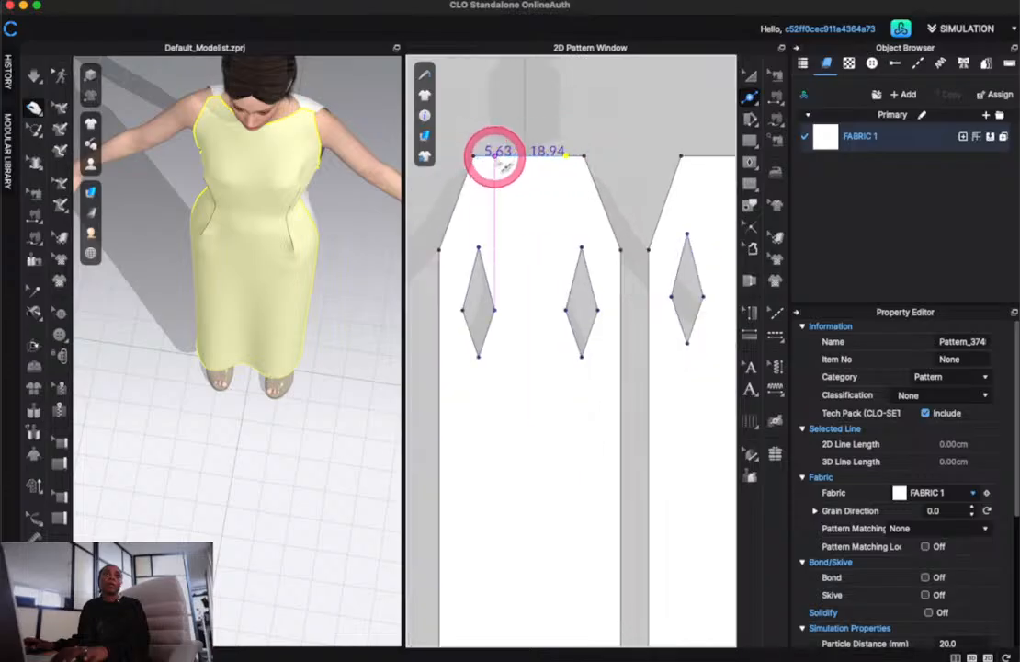
scroll(497, 155, down, 3)
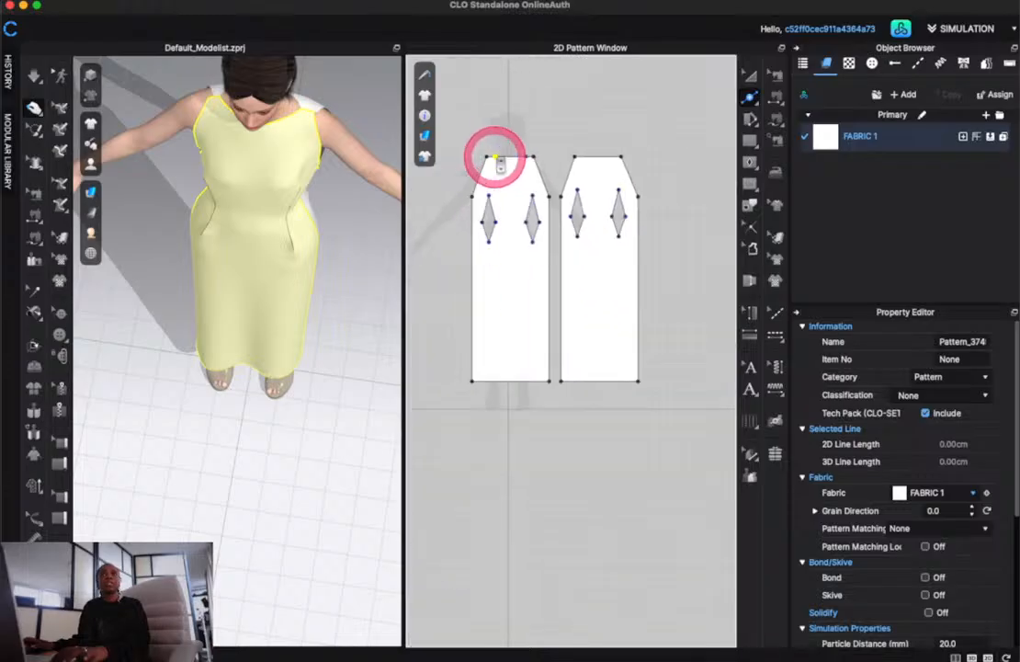
click(584, 159)
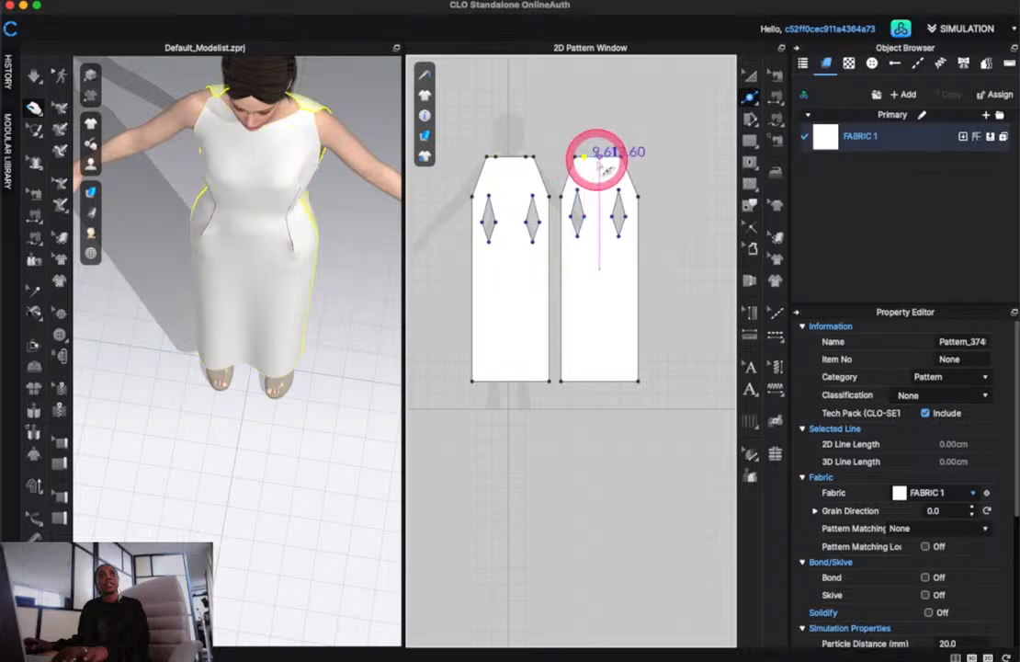
scroll(629, 163, up, 5)
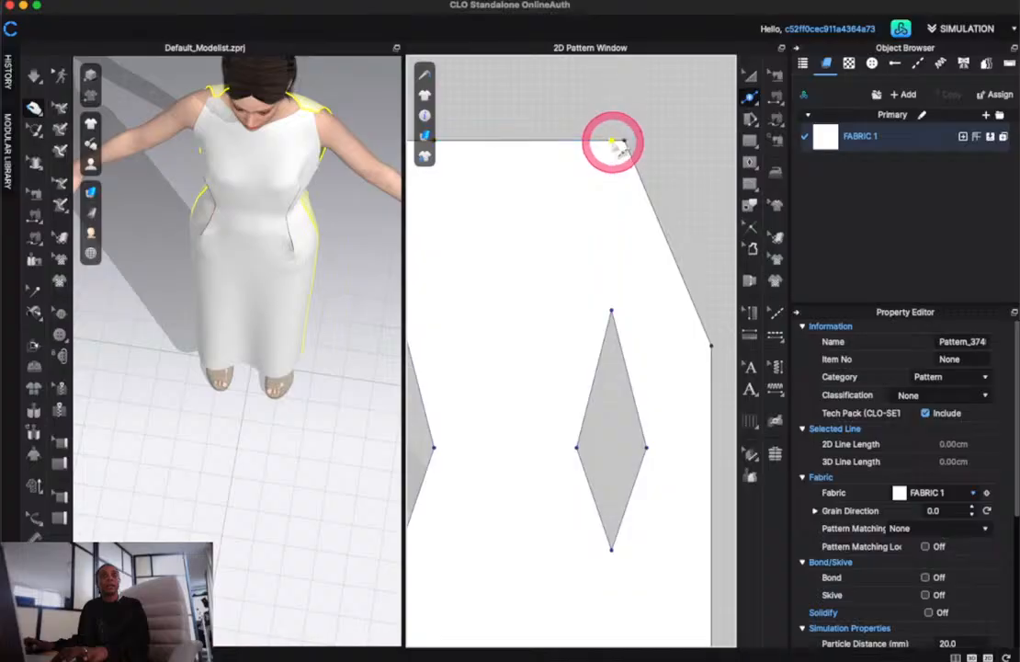
scroll(613, 145, down, 3)
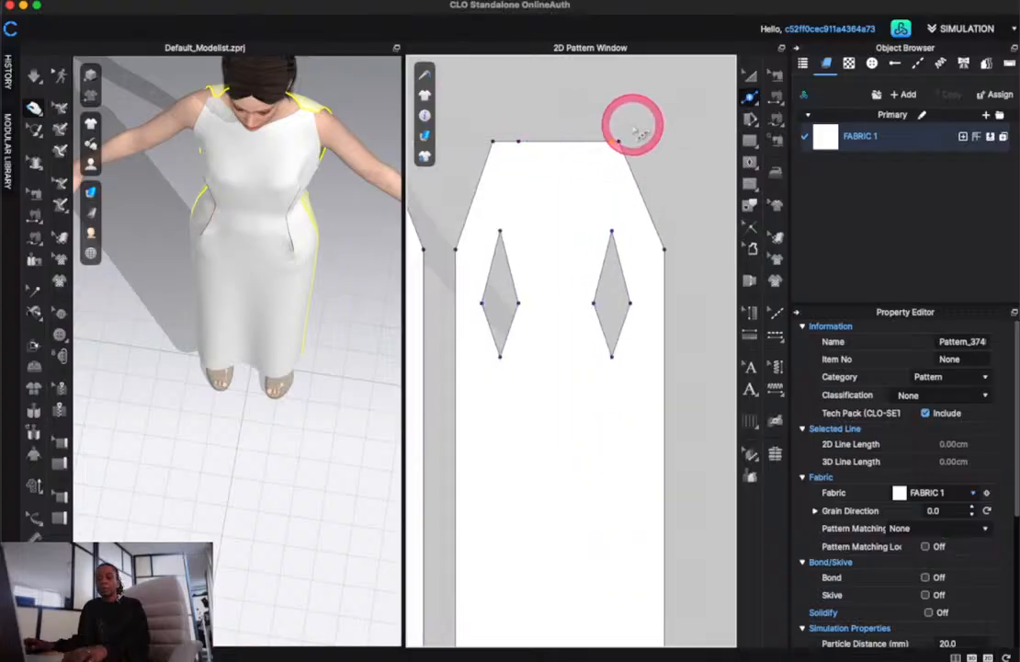
Move the back pattern's left neckline point along the upper edge to about 1.7 cm from the shoulder corner, above the dart tip
key(z)
click(519, 140)
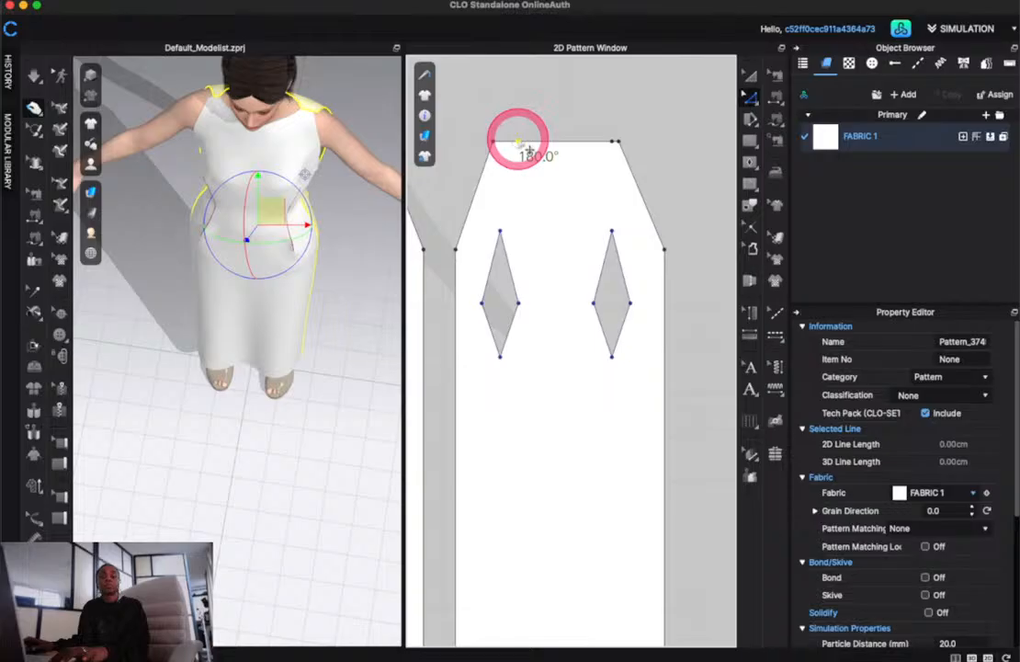
drag(518, 139, 512, 139)
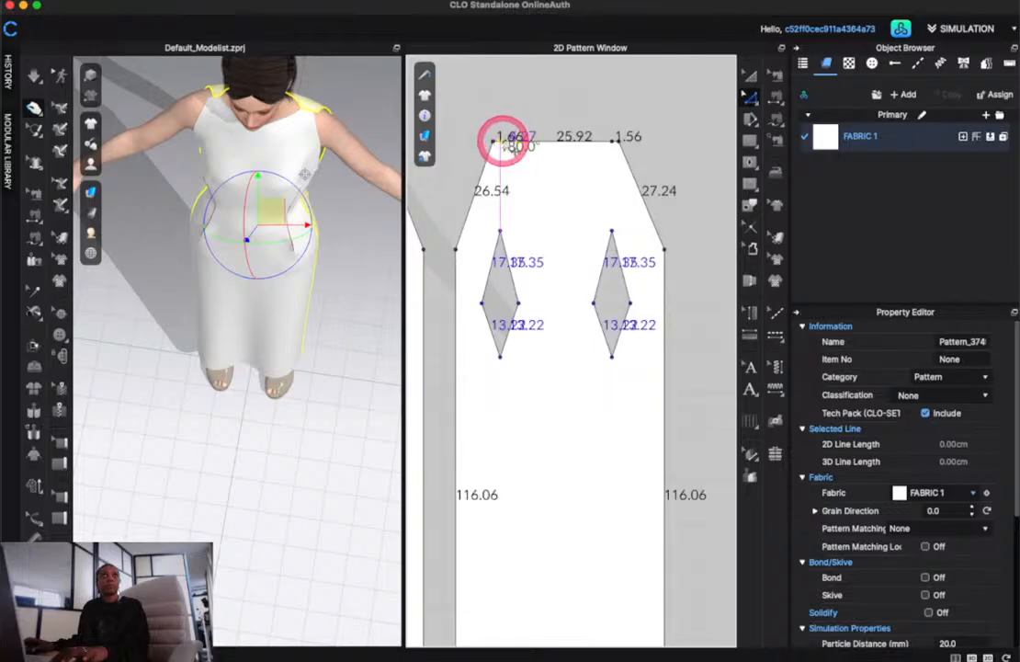
drag(504, 145, 503, 144)
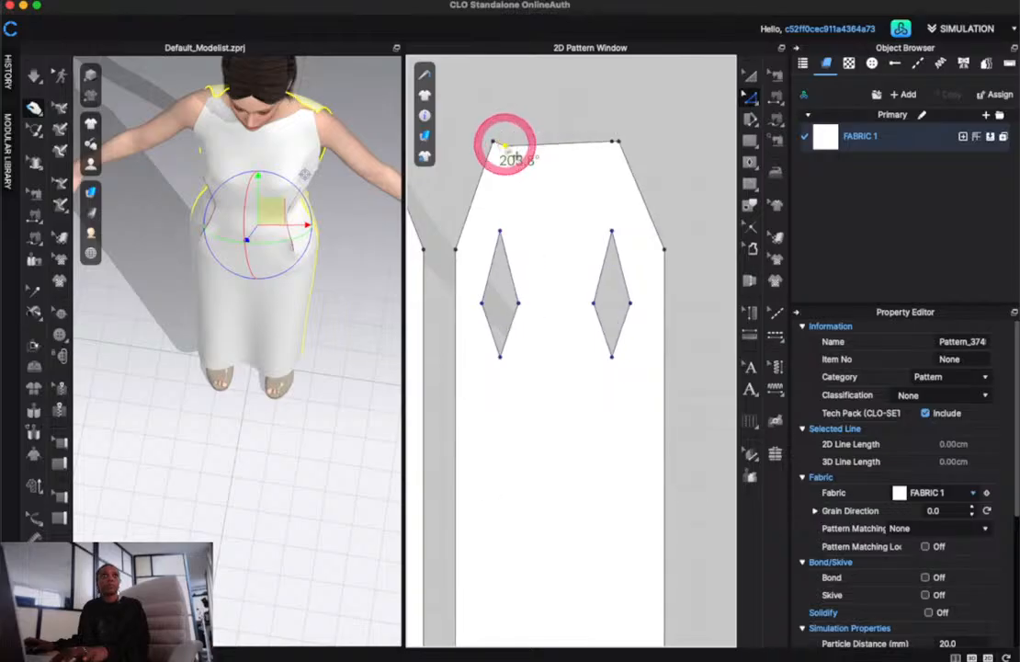
key(super+z)
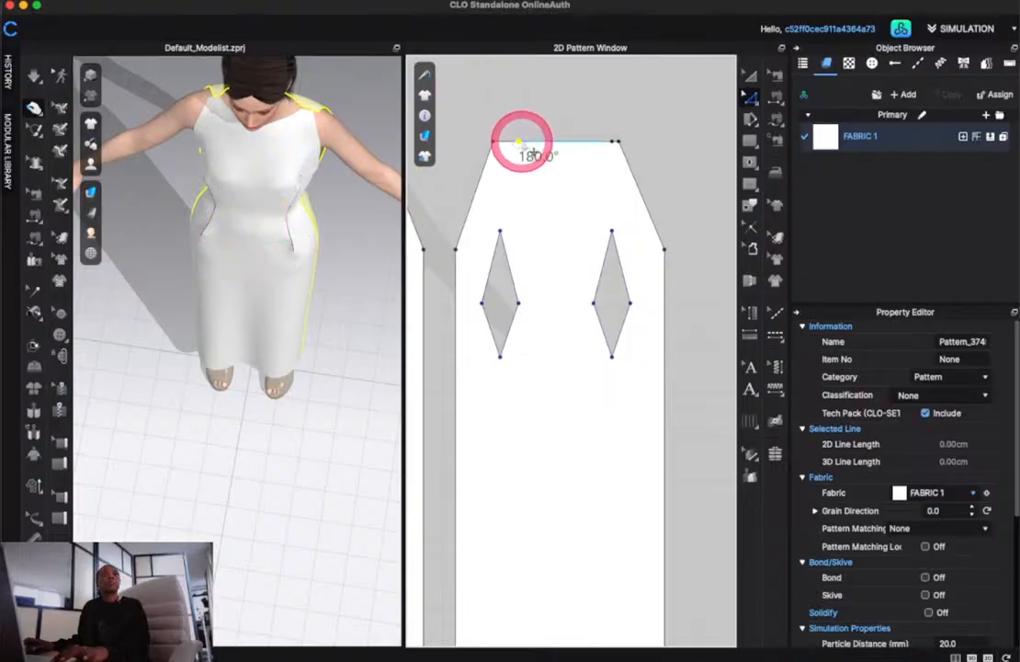
mouse_move(518, 142)
mouse_down()
mouse_move(492, 140)
mouse_move(501, 141)
mouse_up()
click(586, 108)
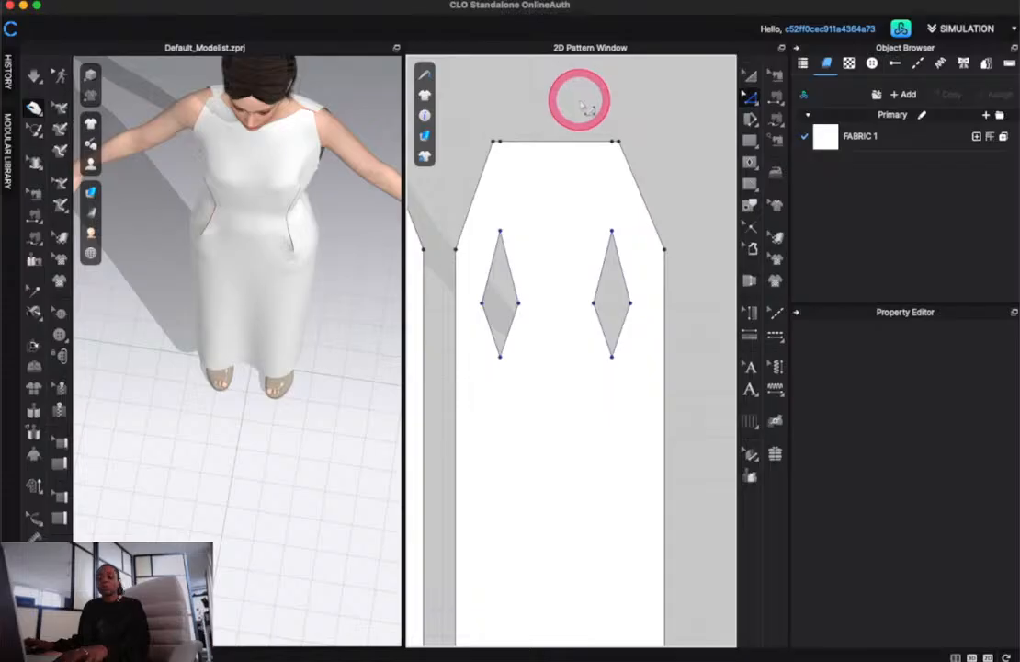
Curve the back and front necklines downward into shallow scoops about 27 cm and 21 cm long
click(553, 141)
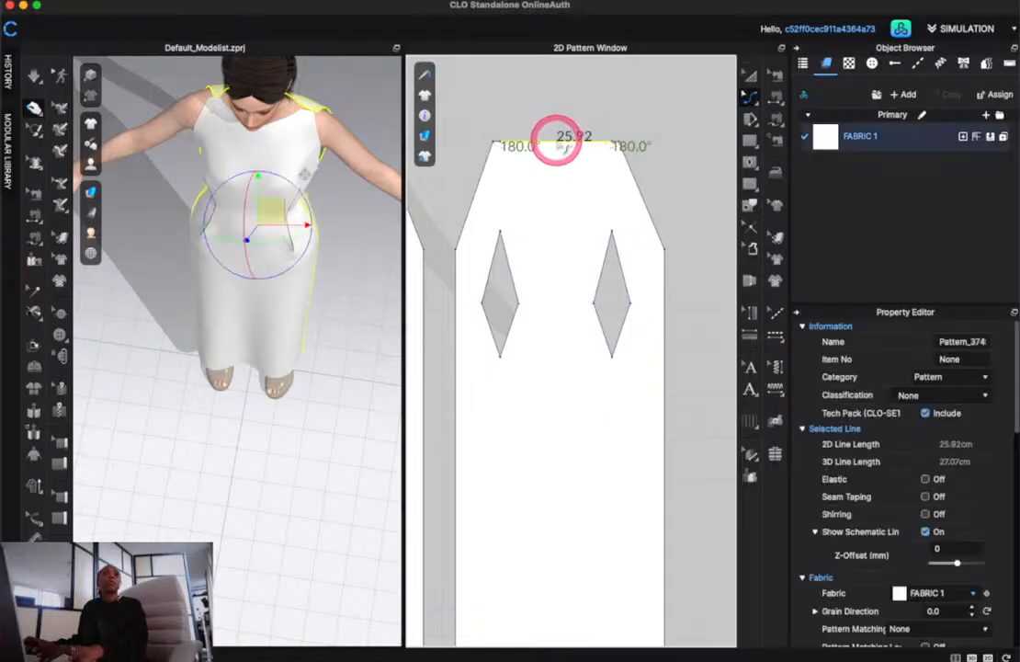
drag(549, 159, 549, 159)
scroll(549, 159, down, 6)
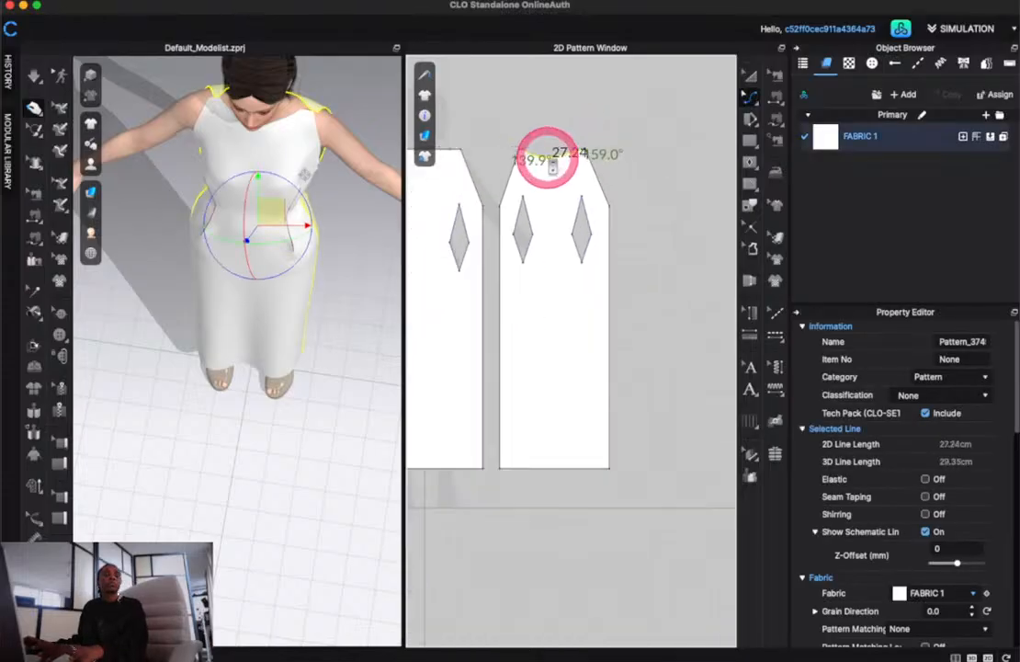
drag(454, 150, 453, 157)
scroll(594, 143, down, 3)
scroll(512, 136, down, 2)
click(504, 133)
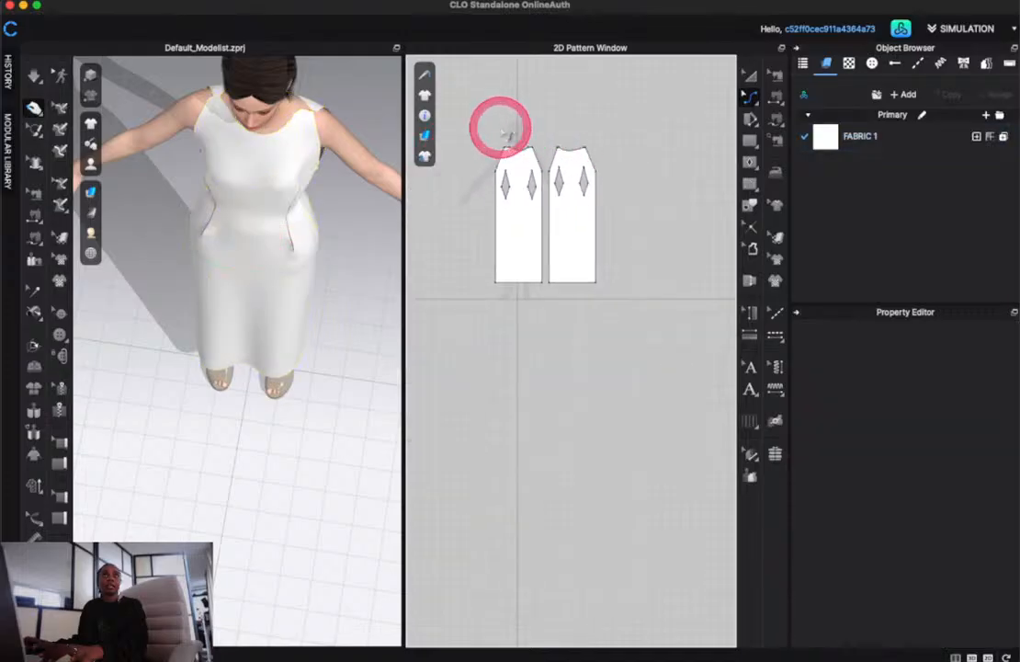
Deepen the front neckline curve to about 22 cm long and the back neckline curve to about 30.5 cm
scroll(515, 129, up, 5)
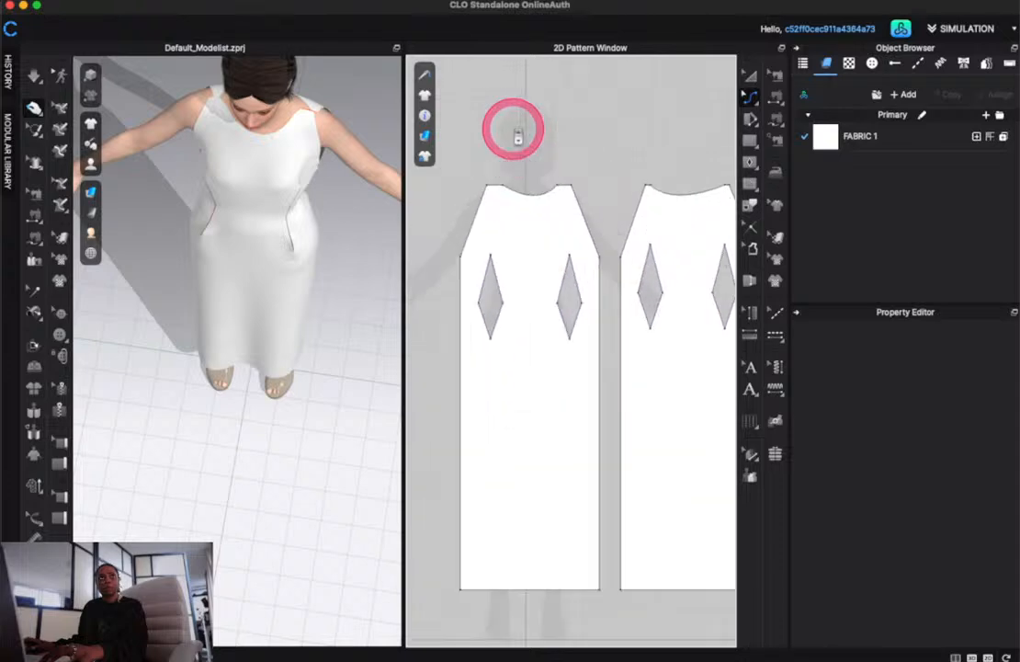
click(539, 220)
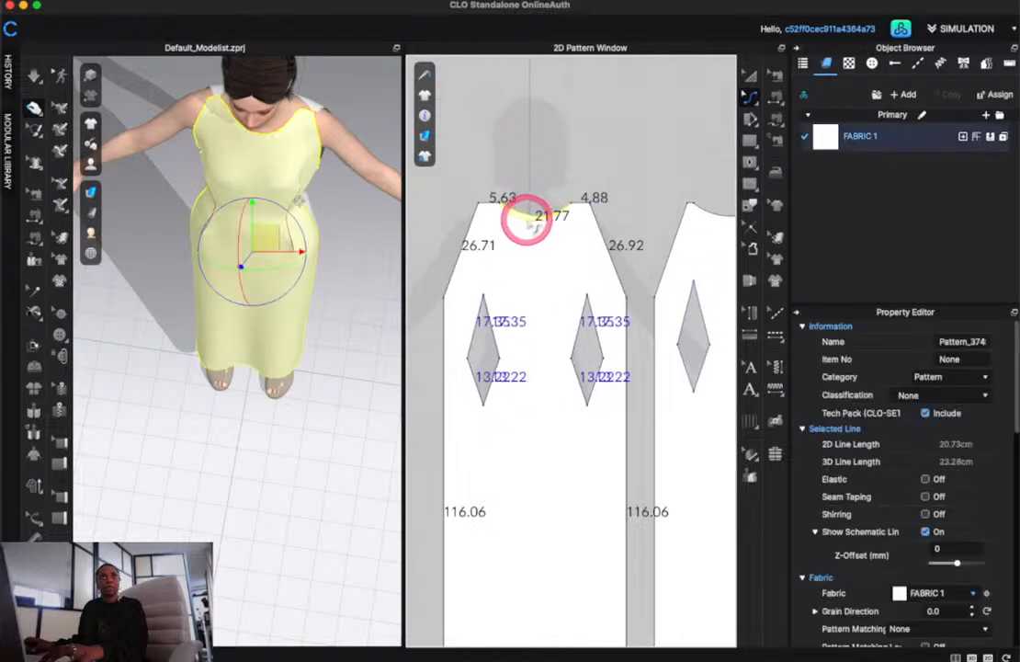
drag(533, 227, 538, 232)
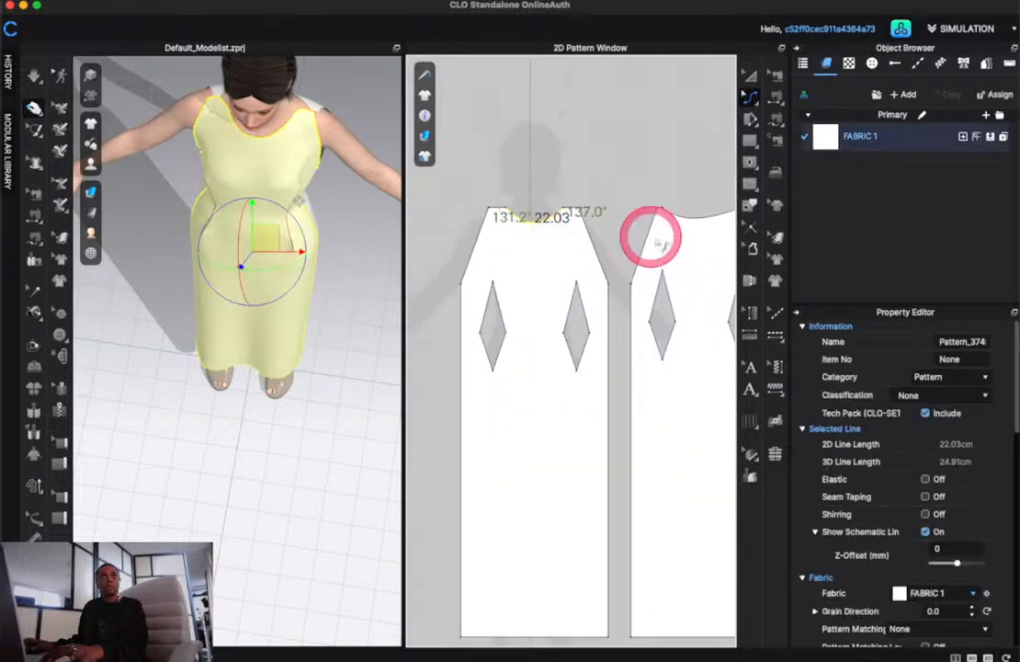
scroll(648, 237, down, 5)
click(674, 235)
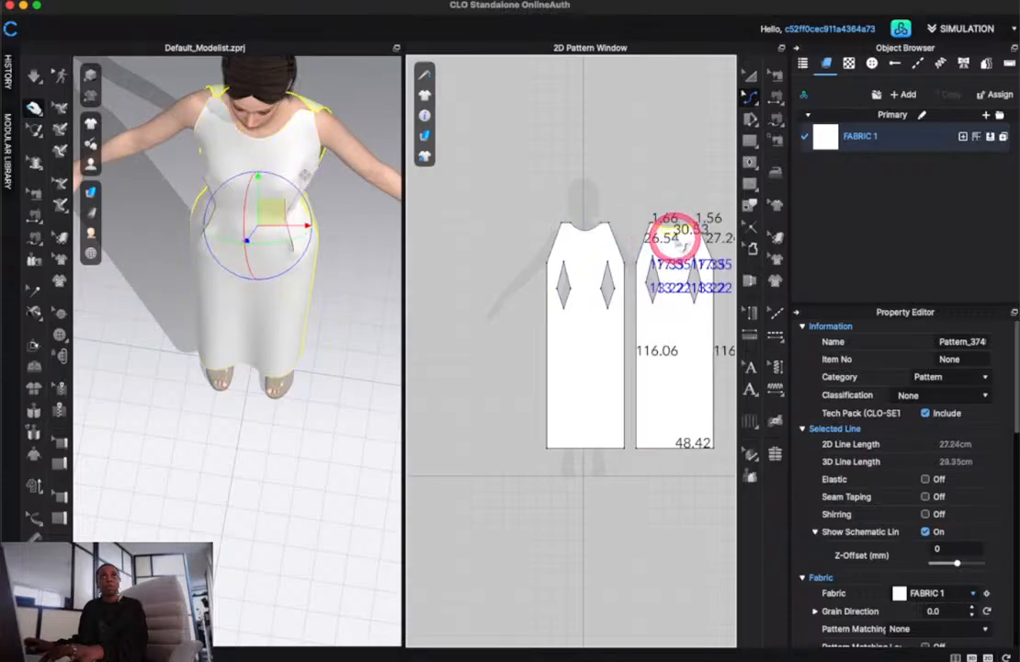
click(680, 174)
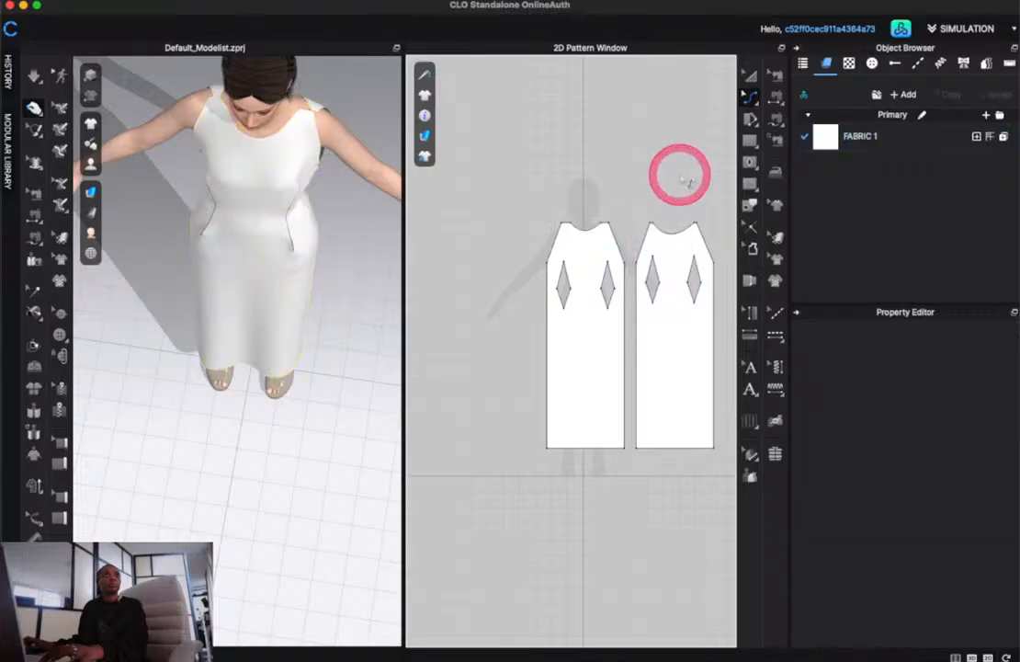
Simulate the dress with its curved necklines and compare the front and back shoulder edges on the patterns
key(space)
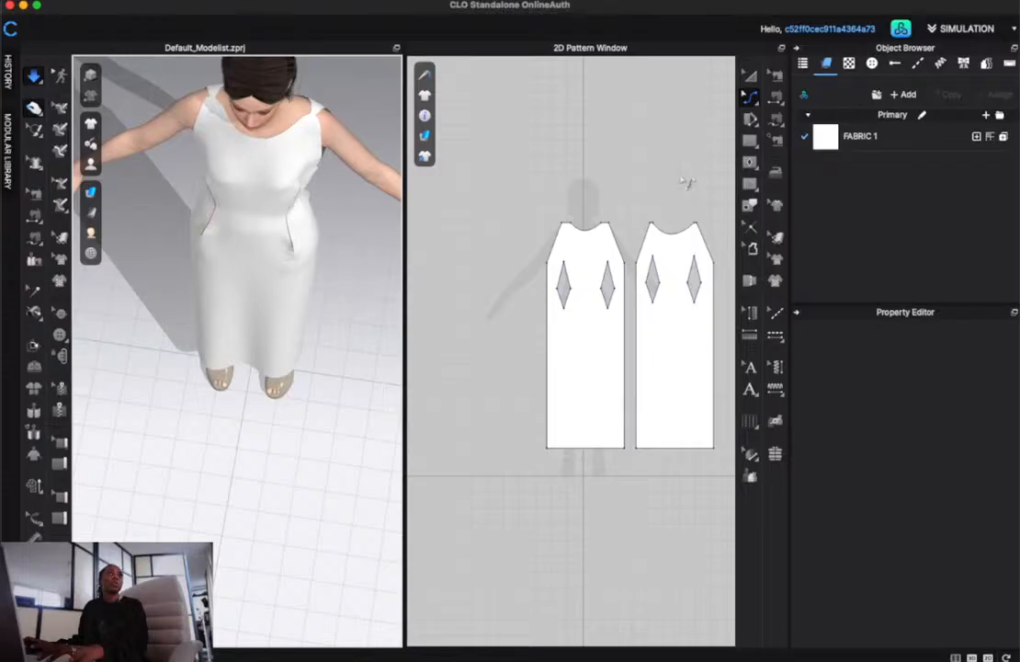
click(609, 193)
scroll(606, 195, up, 10)
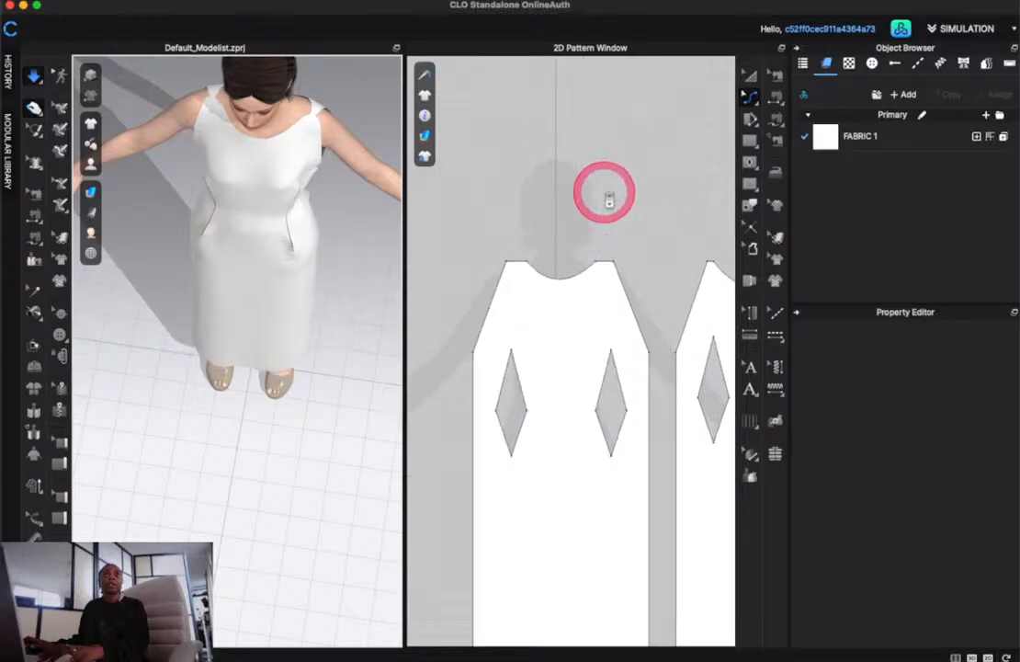
scroll(630, 302, down, 5)
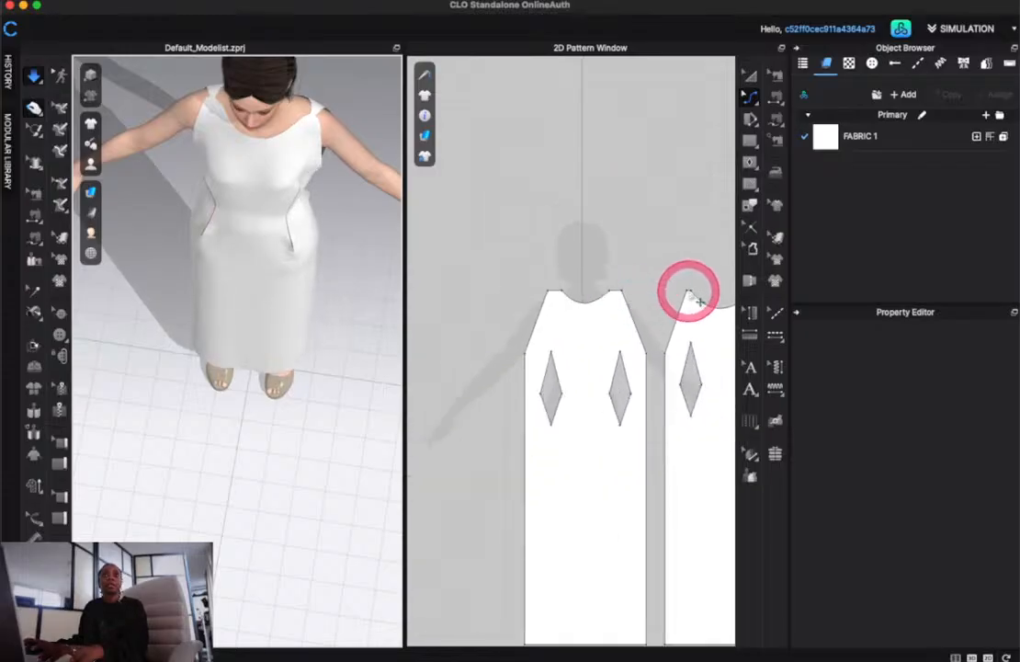
Set the back pattern's left shoulder edge to 4.88 cm in the Start direction, matching the adjoining front shoulder edge
click(620, 291)
click(616, 292)
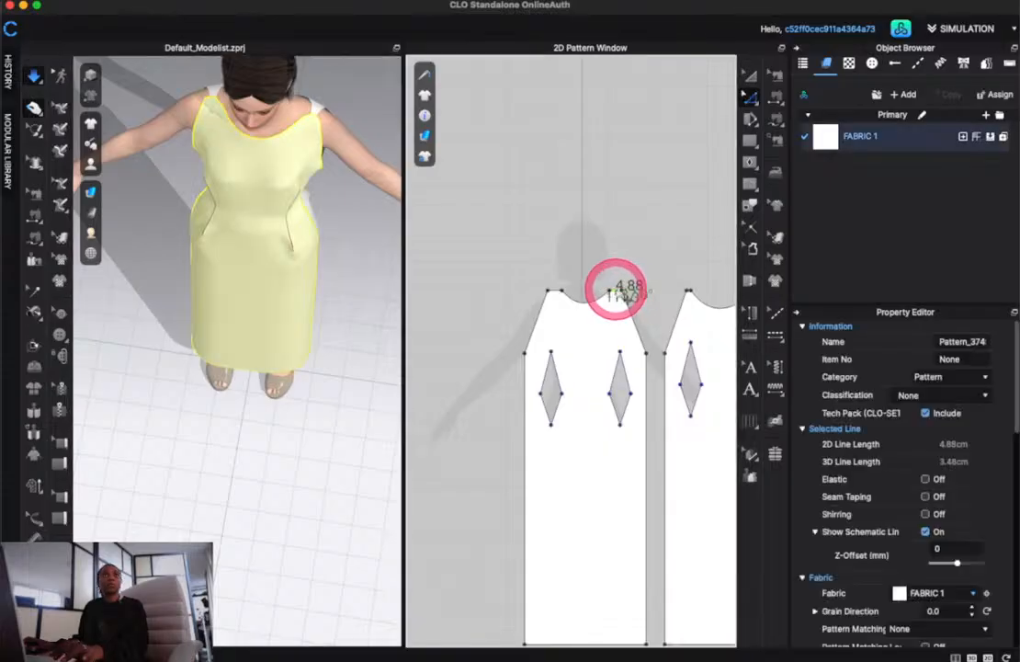
click(687, 292)
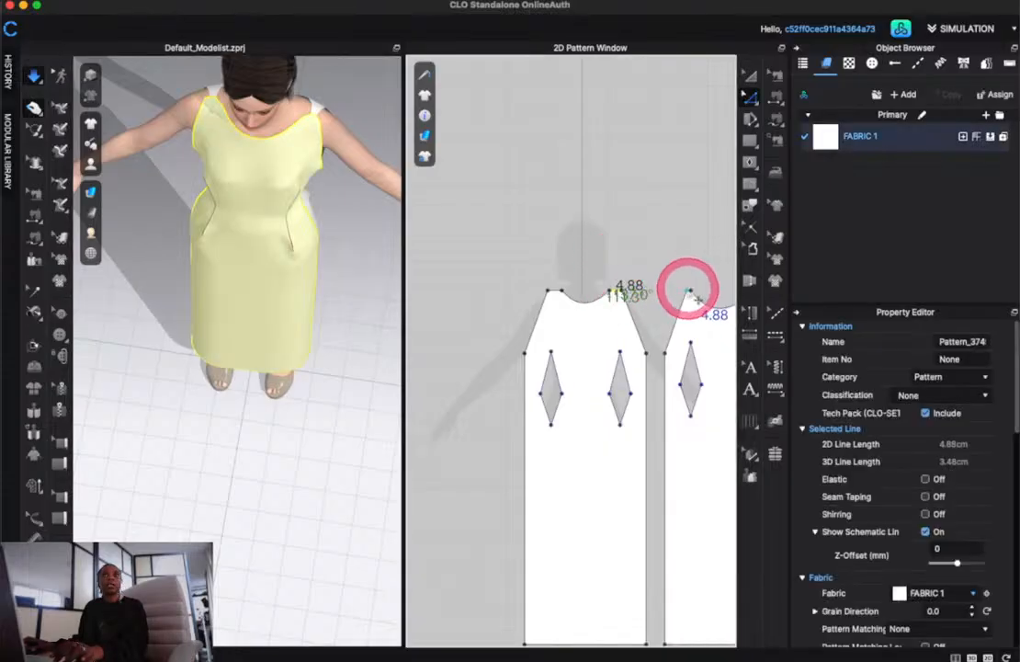
scroll(693, 298, up, 3)
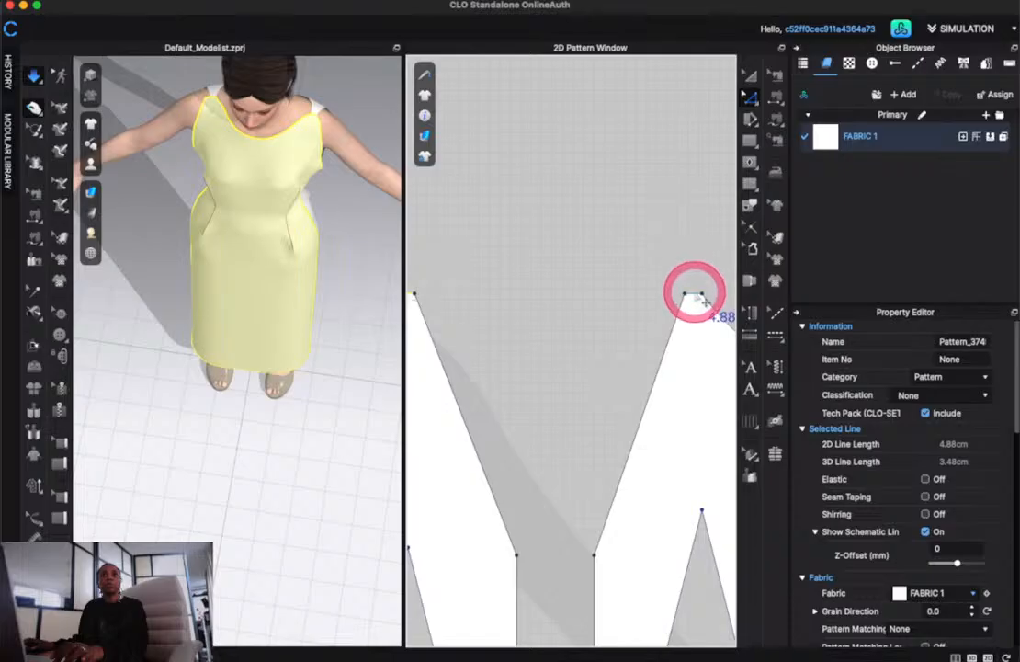
click(697, 296)
right_click(695, 294)
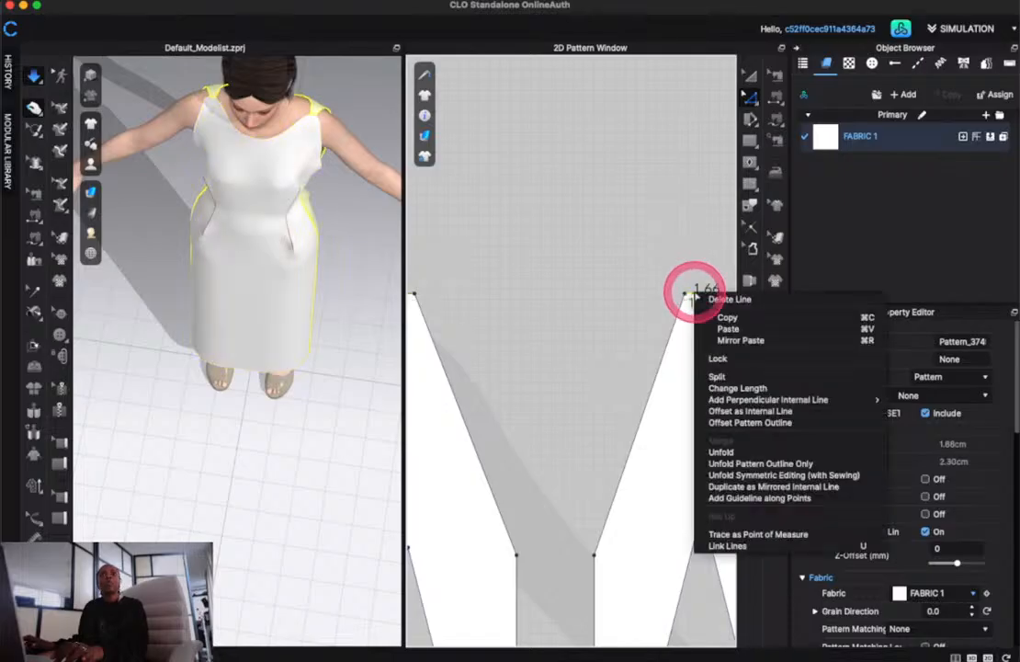
click(742, 387)
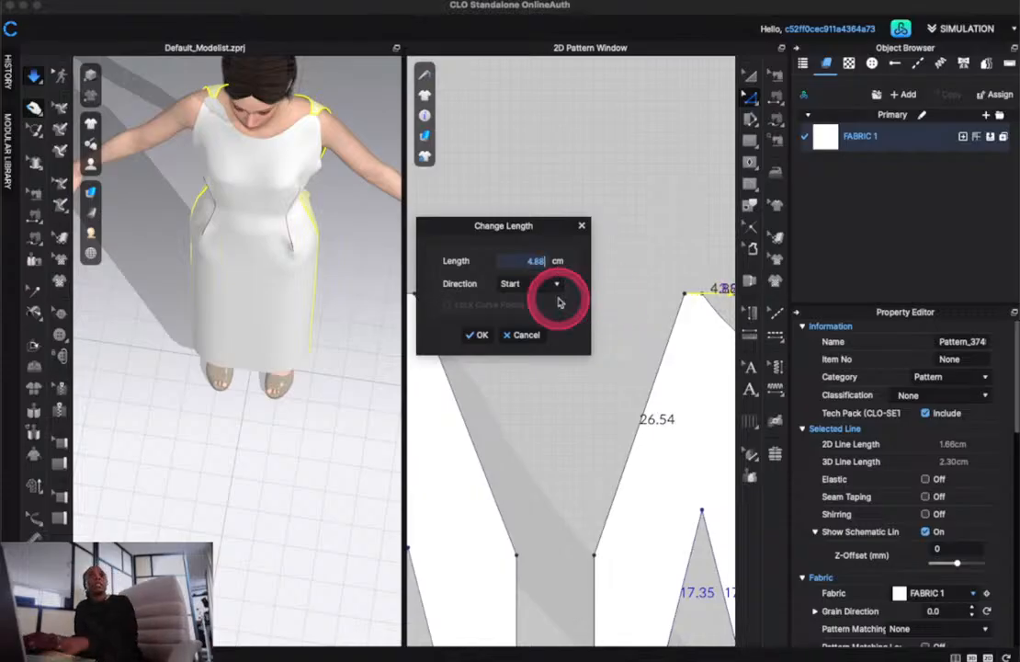
click(477, 335)
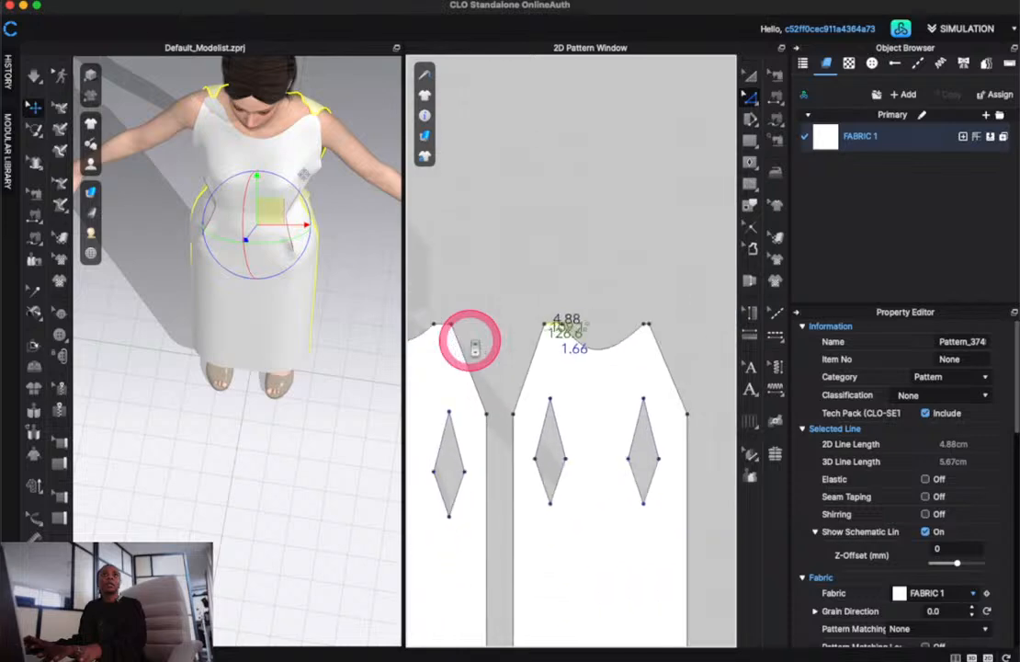
Set the back pattern's right shoulder edge to 4.88 cm in the Start direction
scroll(634, 340, up, 3)
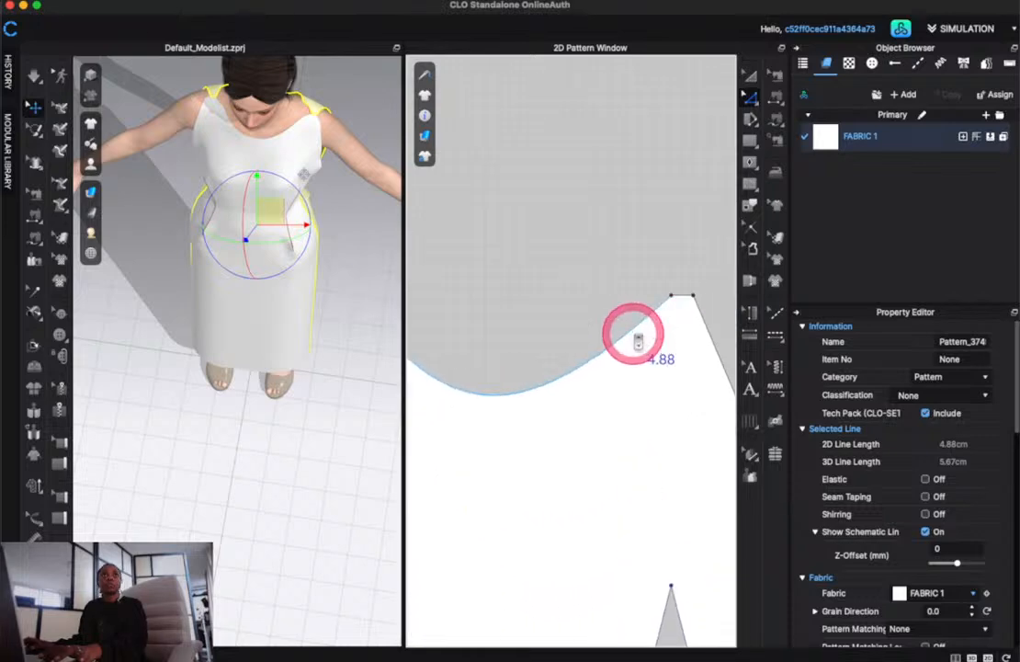
click(684, 297)
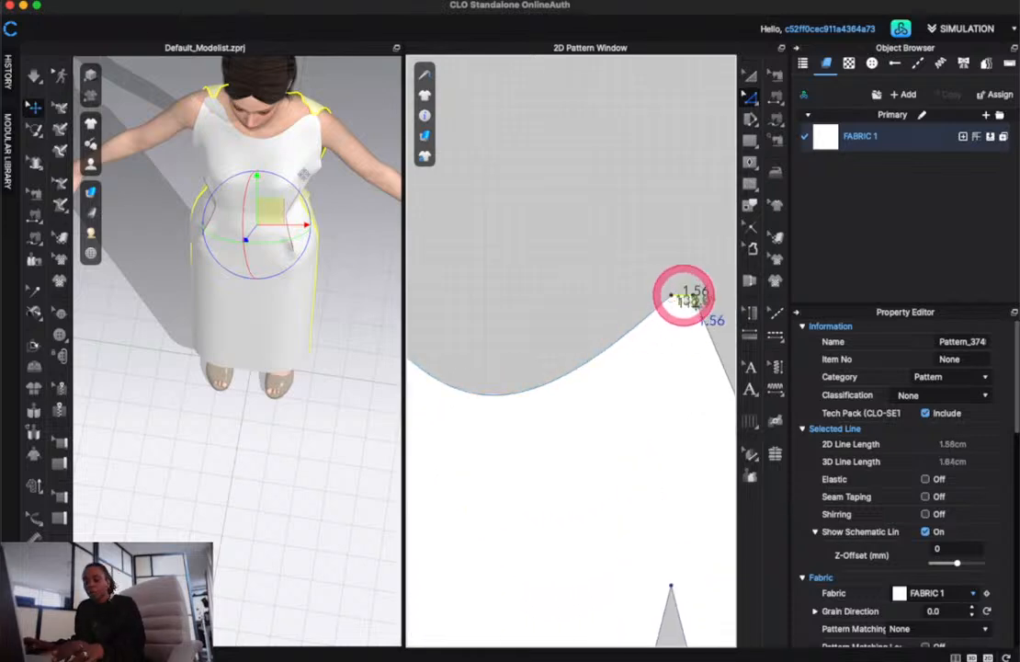
right_click(685, 296)
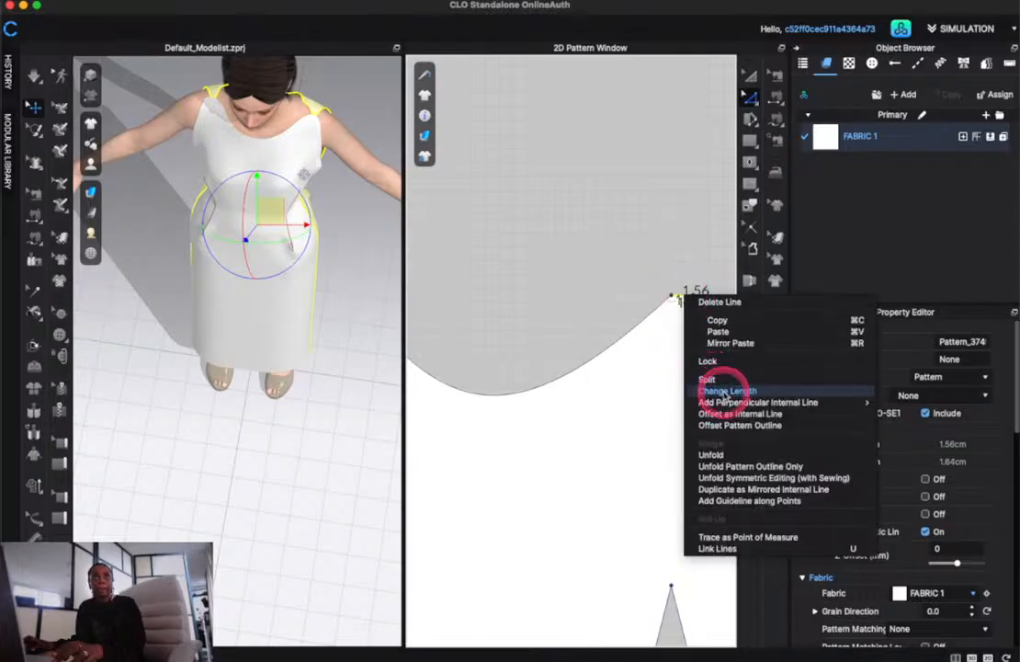
click(723, 390)
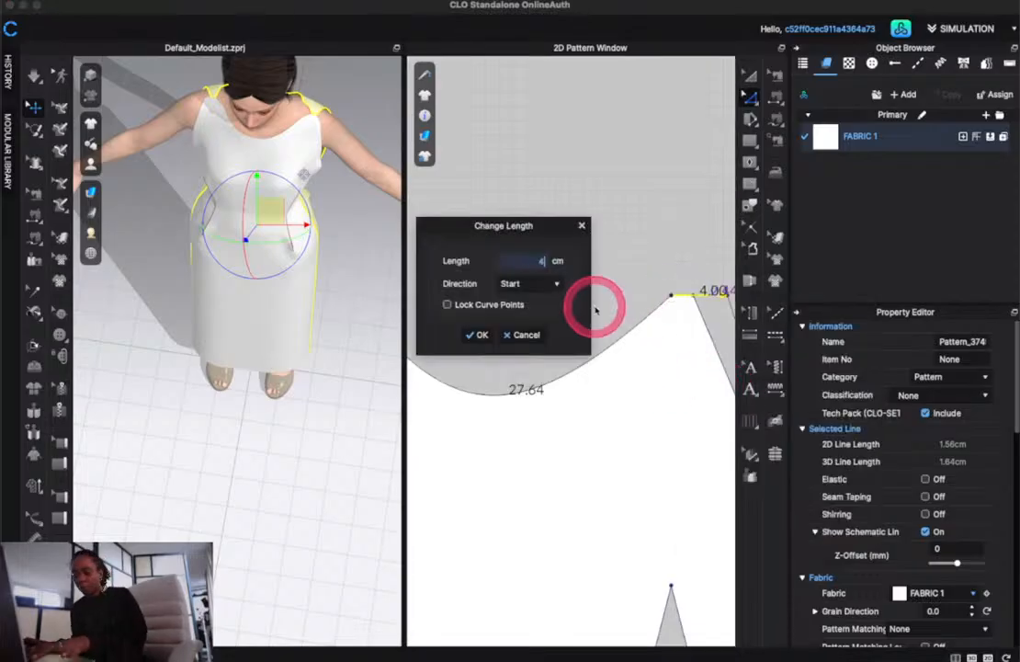
text(4.88)
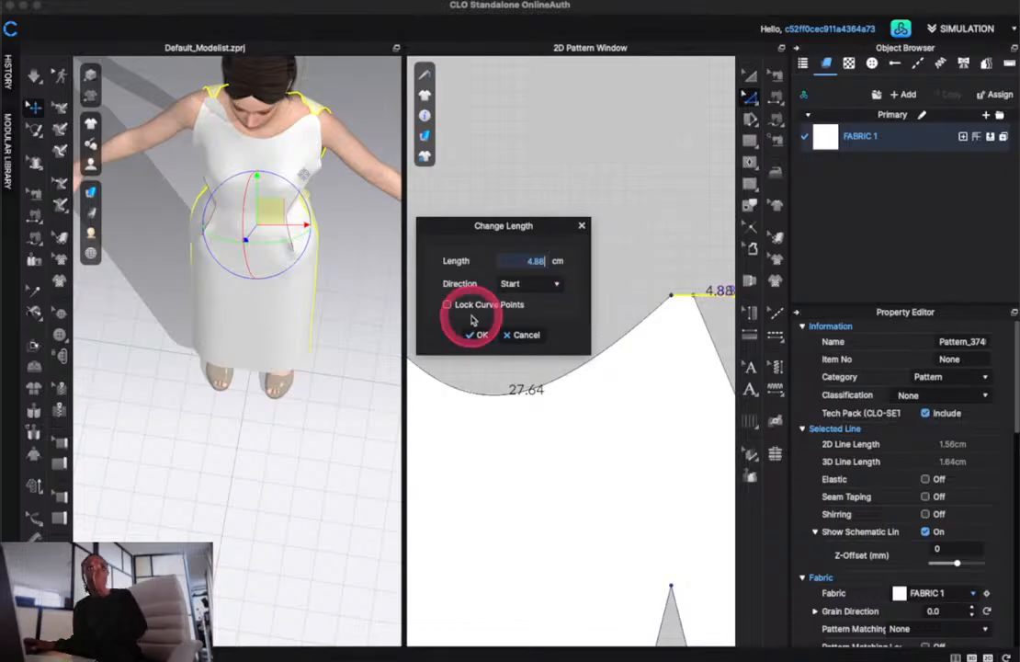
click(477, 335)
scroll(533, 381, down, 3)
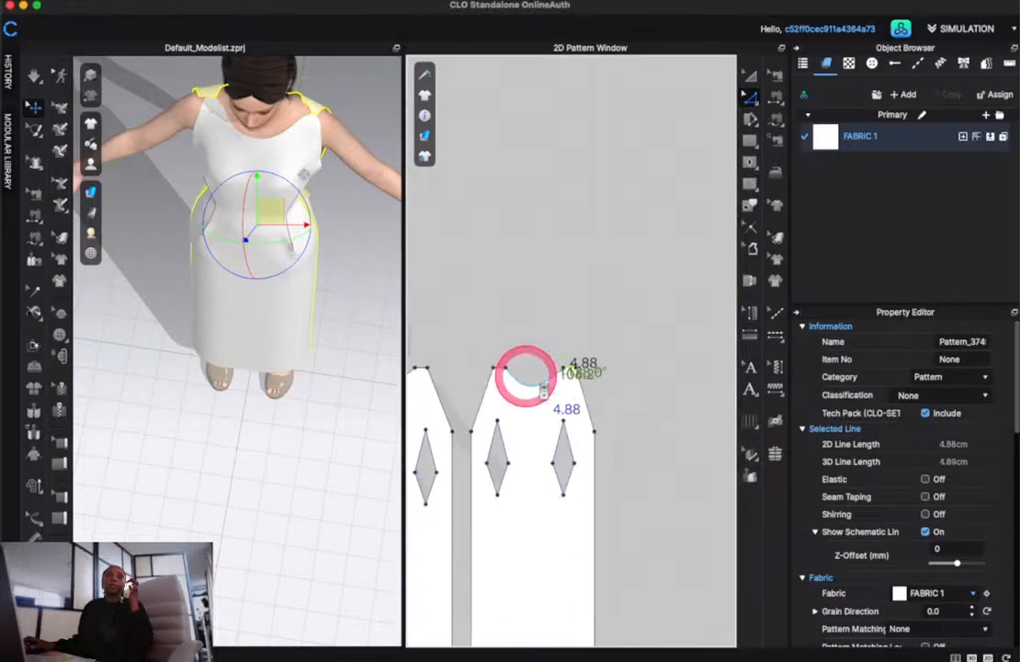
click(548, 302)
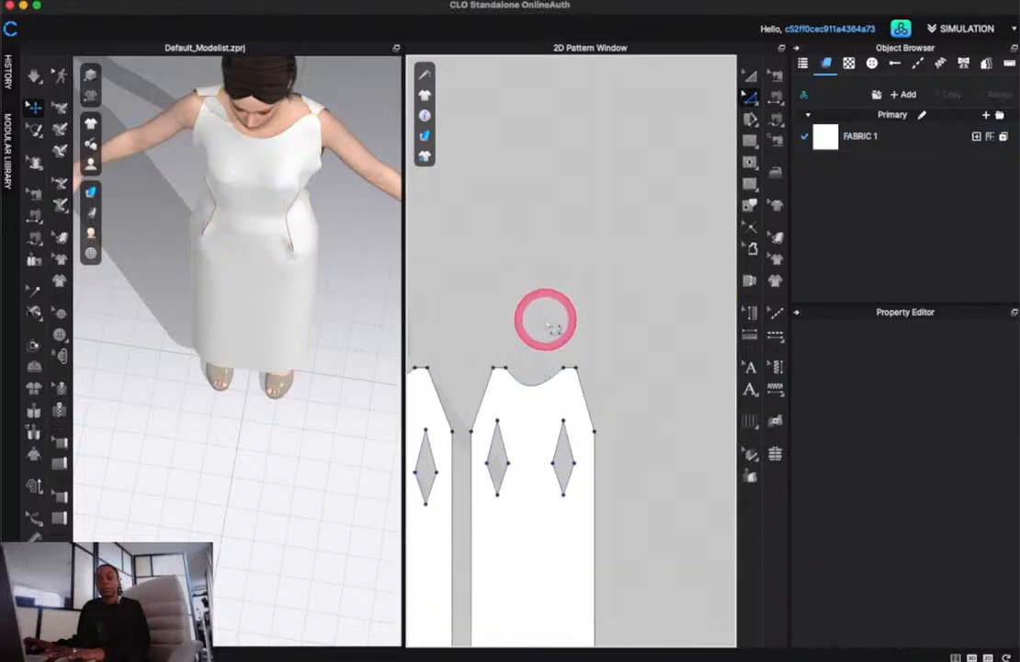
Simulate the dress and extend the sewing line on the front pattern's left shoulder towards the armhole to about 2.84 cm
key(space)
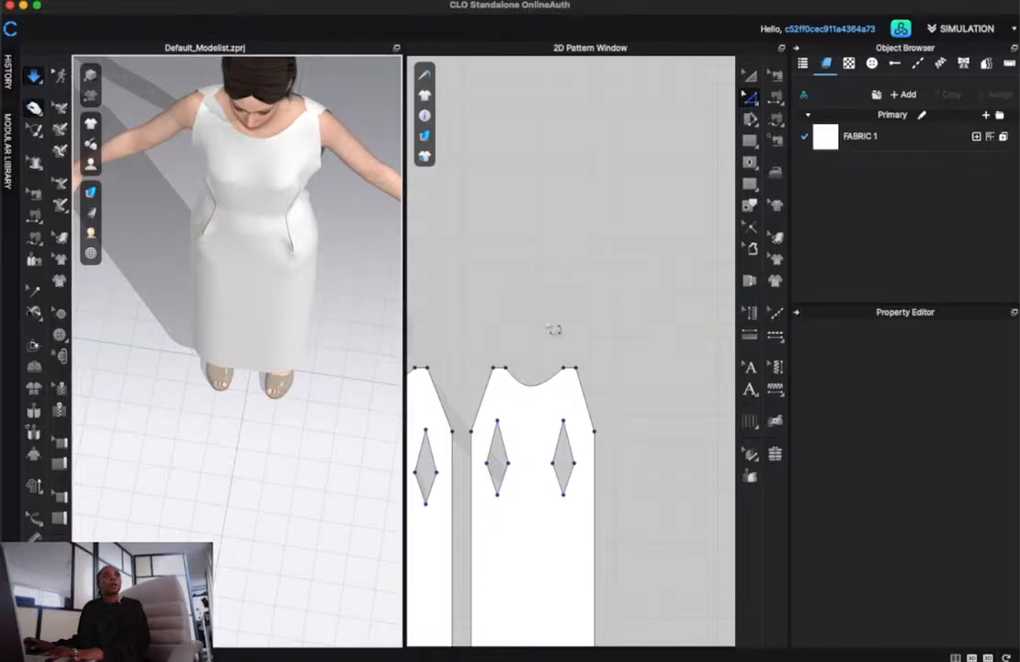
click(775, 75)
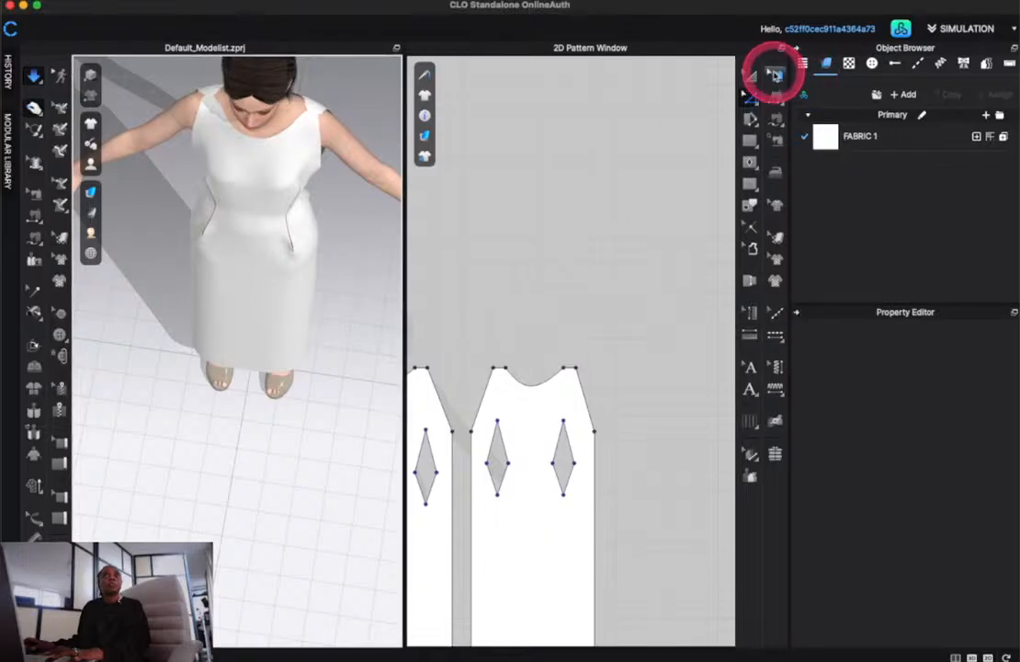
click(570, 365)
scroll(569, 364, down, 5)
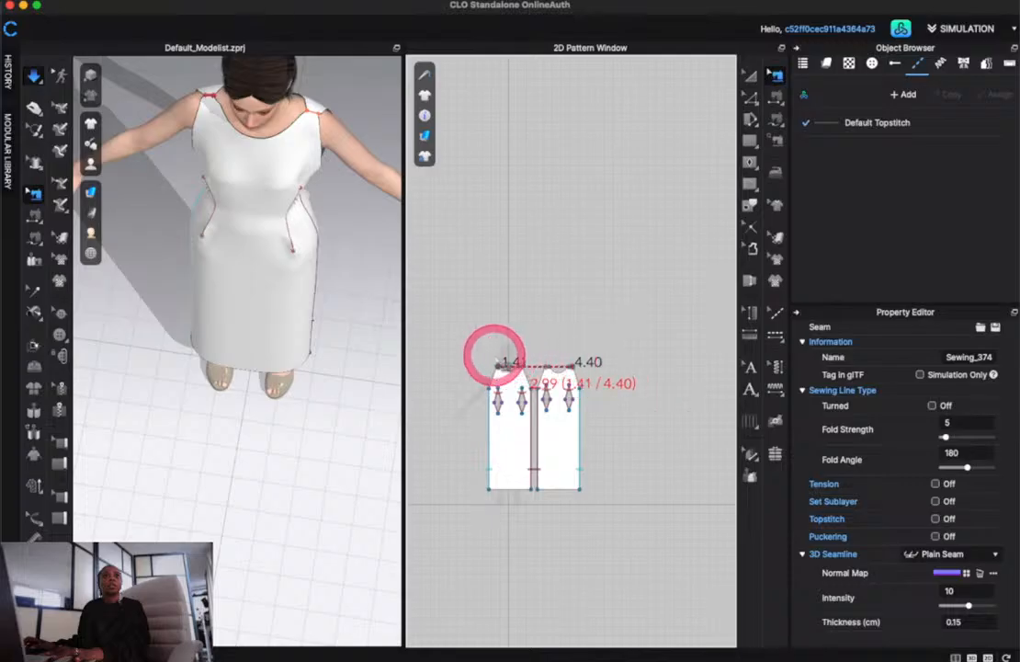
scroll(501, 364, up, 10)
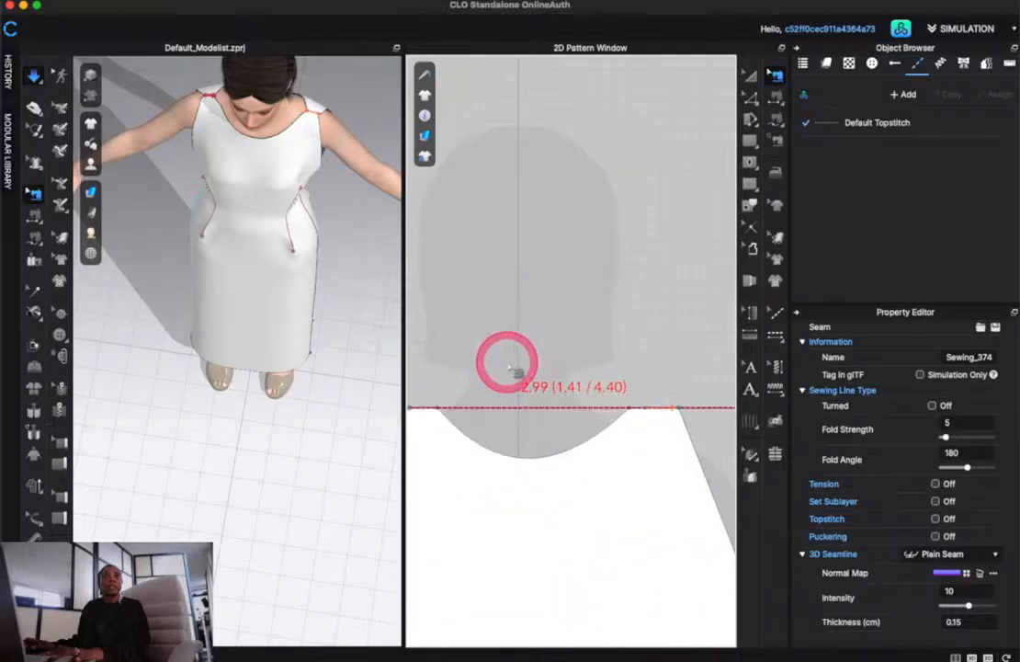
scroll(510, 361, down, 3)
scroll(417, 402, up, 3)
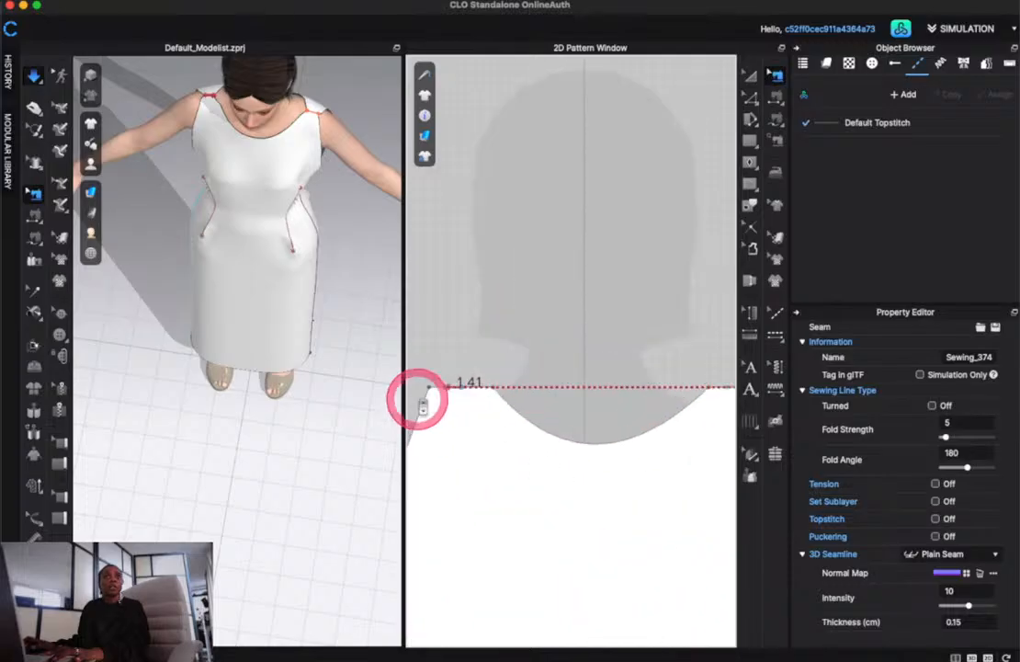
scroll(418, 399, up, 2)
drag(453, 383, 437, 387)
scroll(459, 384, down, 1)
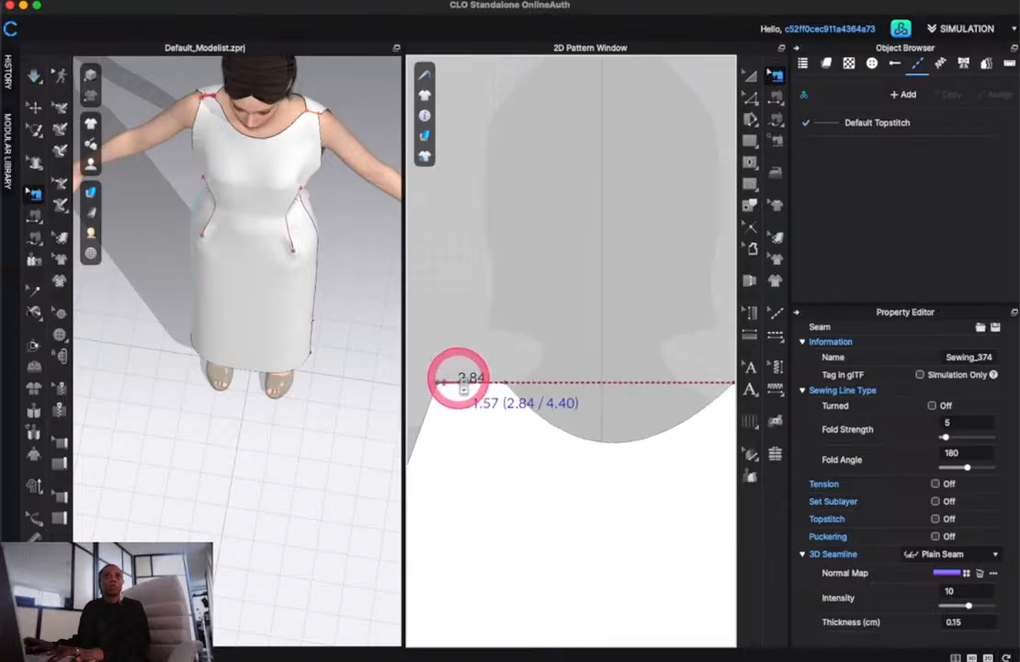
scroll(463, 387, down, 5)
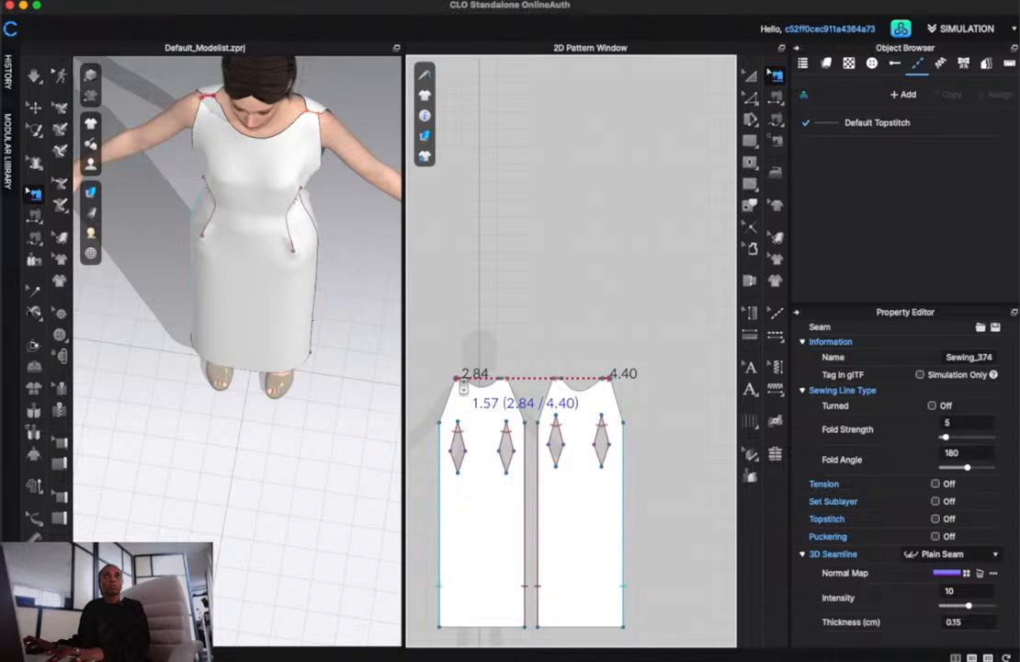
click(600, 338)
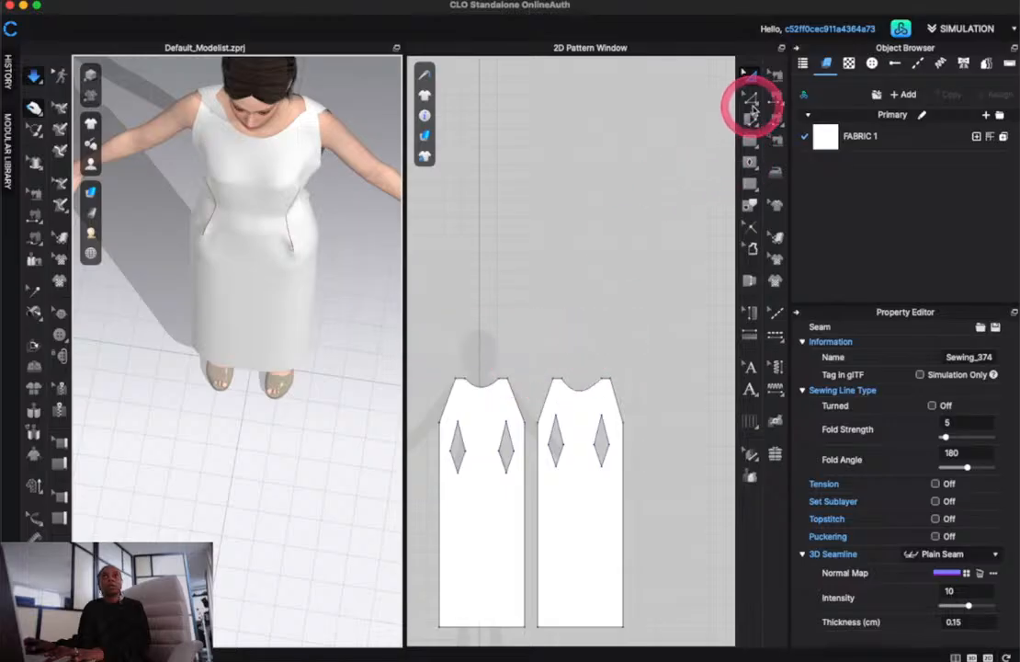
Set the front pattern's left shoulder edge to 4.88 cm in the Start direction
click(751, 99)
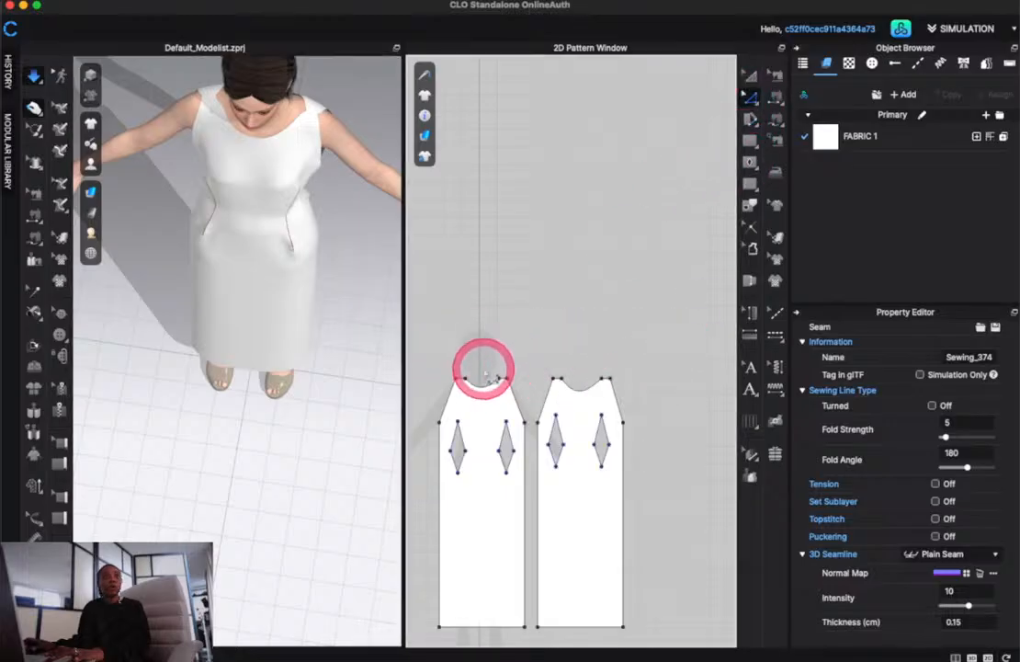
click(463, 377)
scroll(461, 375, up, 5)
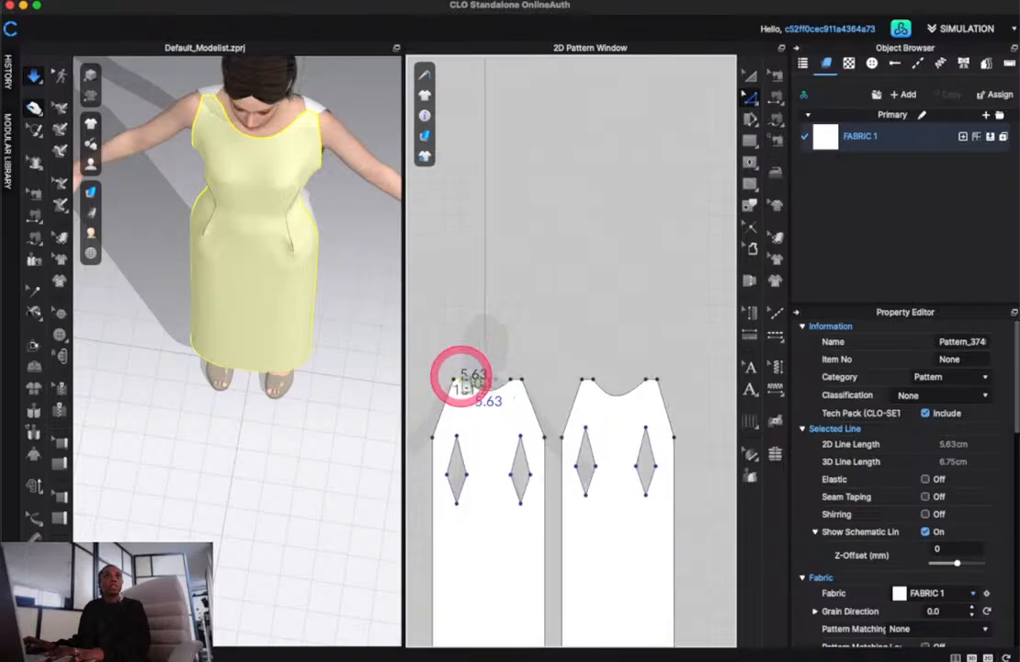
right_click(462, 378)
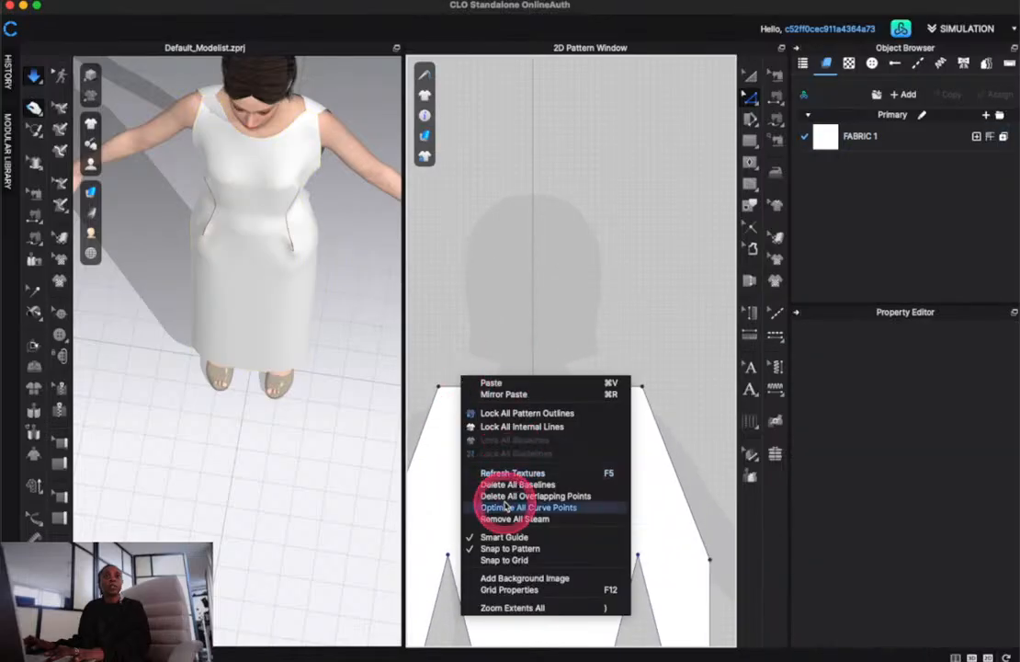
click(467, 375)
click(472, 381)
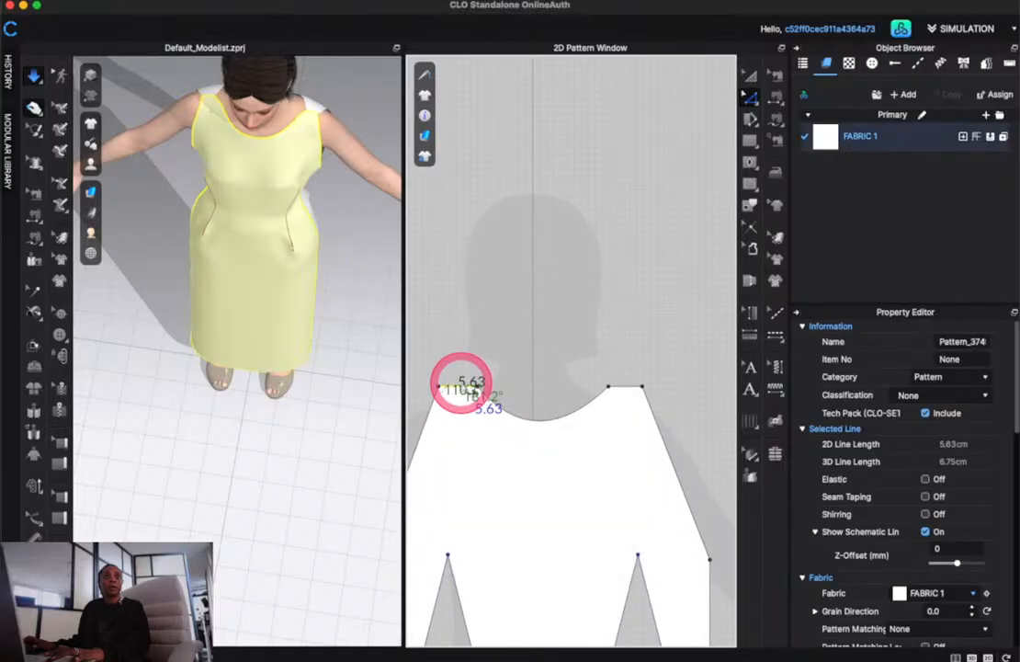
right_click(468, 385)
click(492, 480)
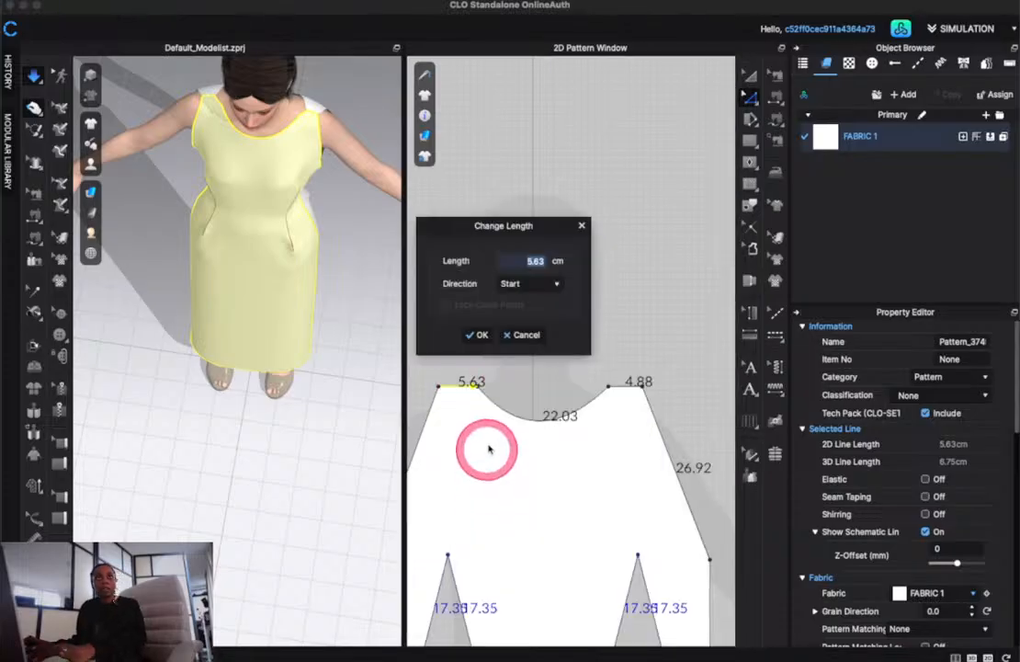
text(4.88)
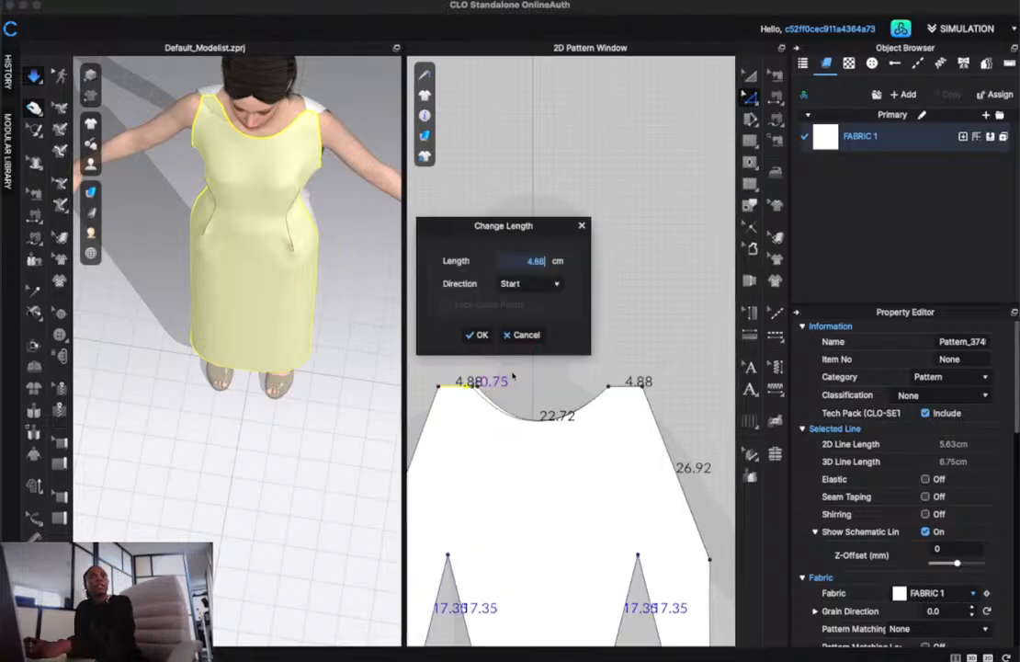
click(480, 337)
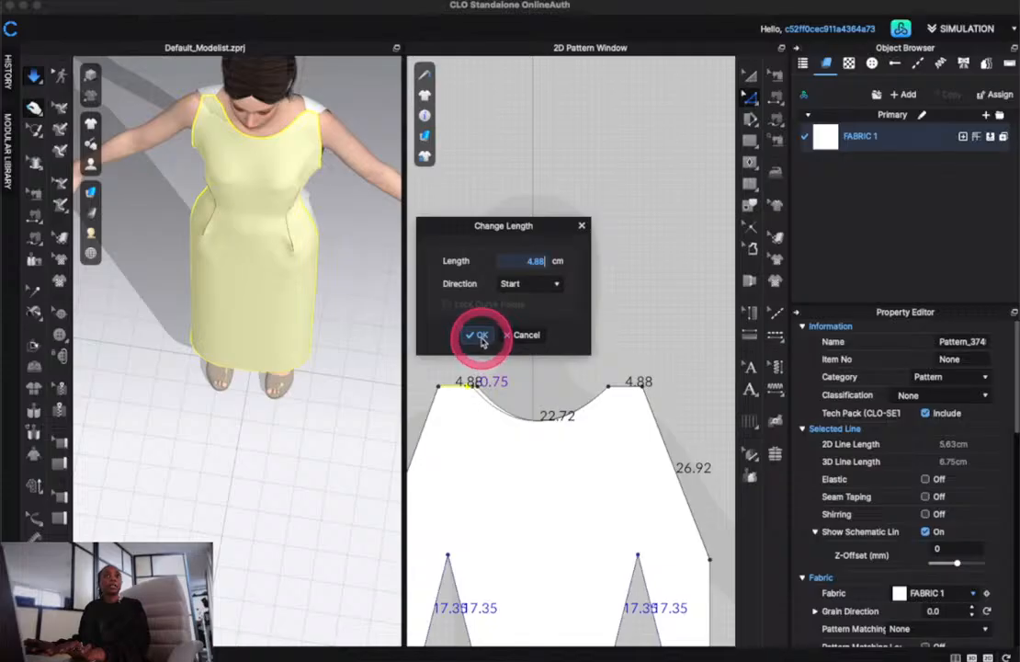
click(481, 337)
click(472, 339)
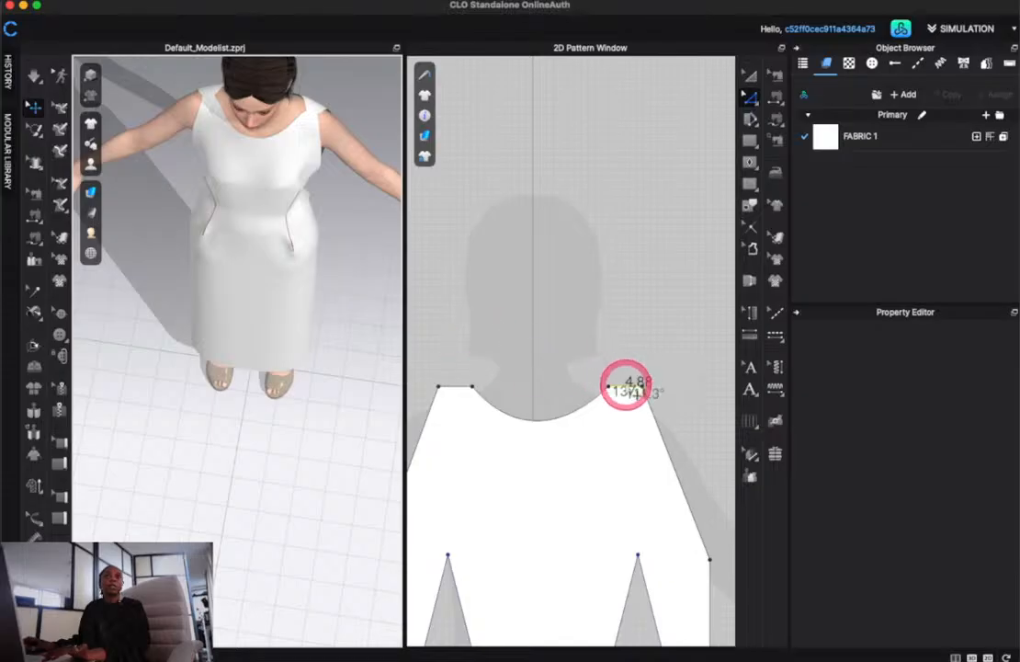
Check the front and back shoulder edge lengths, and extend the back pattern's right shoulder sewing line to the neckline point, 4.88 cm long
click(626, 386)
scroll(625, 387, down, 5)
scroll(710, 400, up, 5)
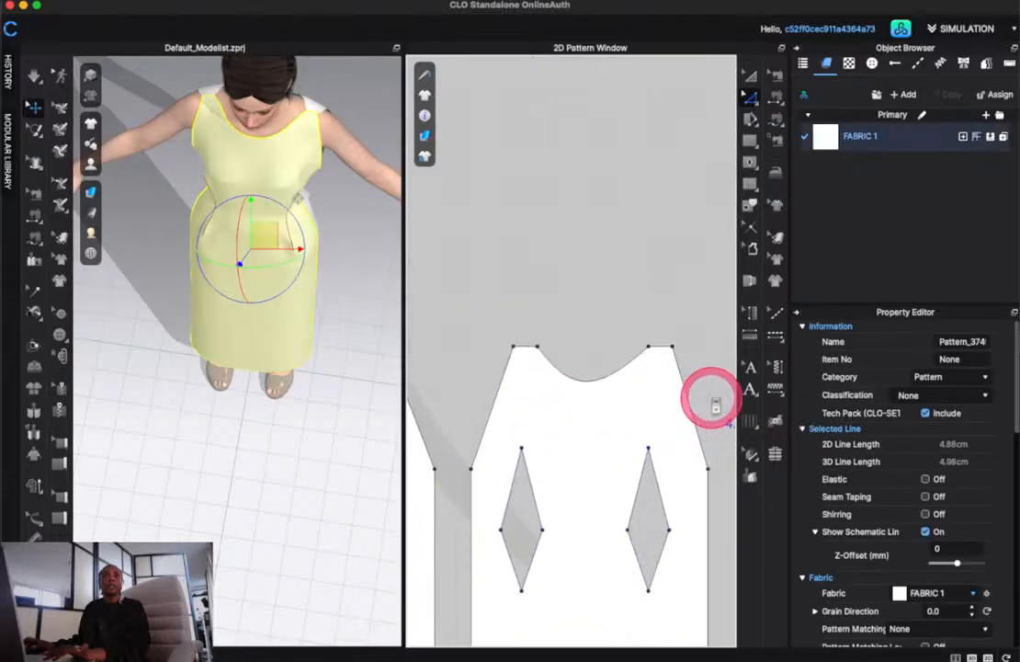
click(643, 332)
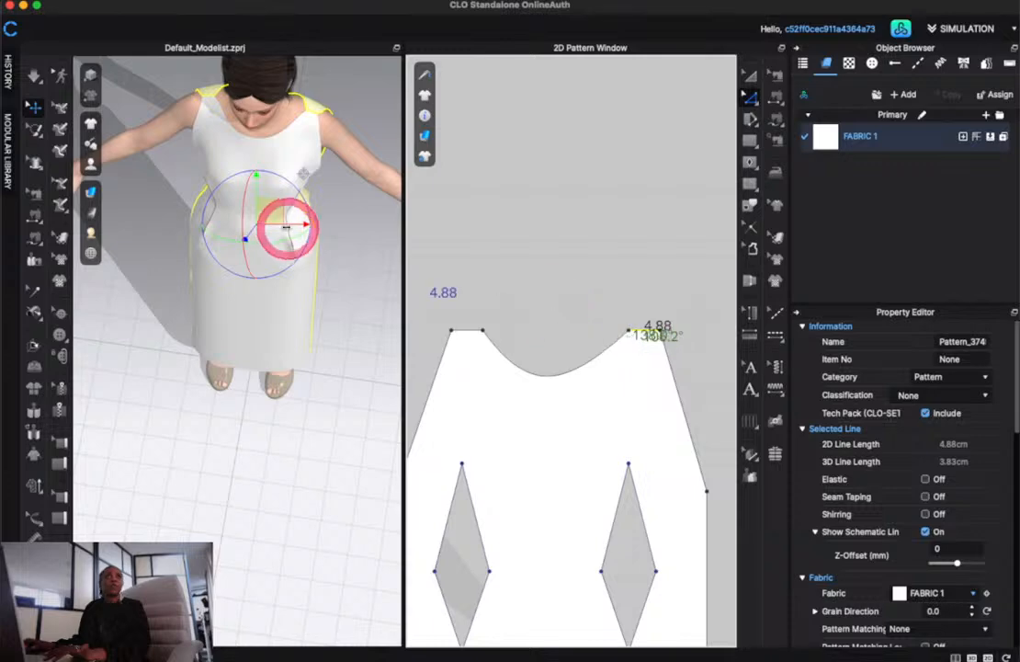
click(469, 330)
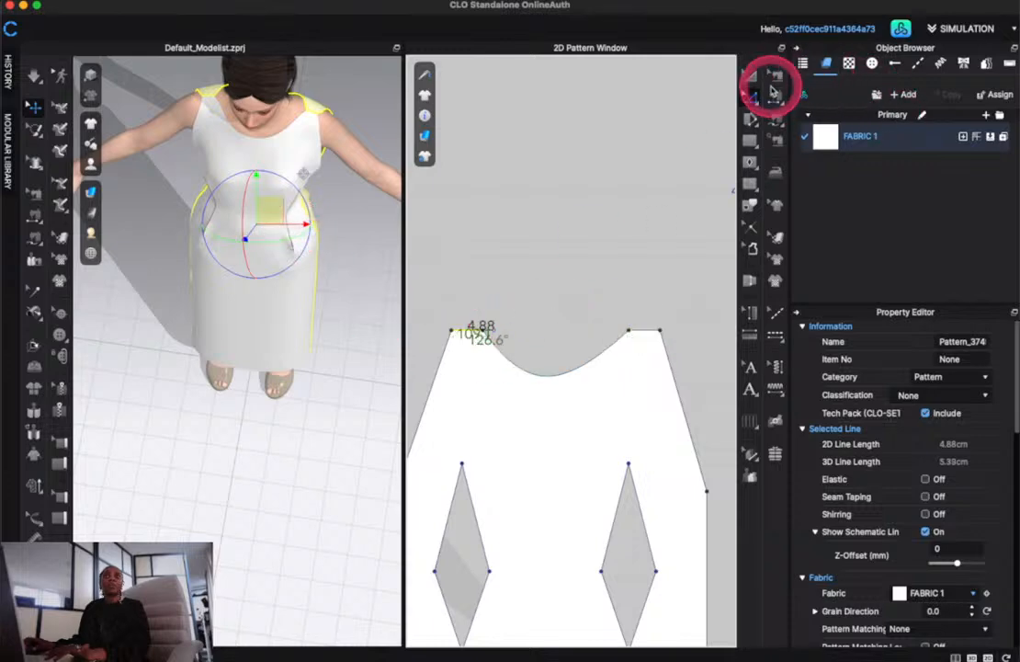
click(775, 76)
scroll(628, 332, up, 5)
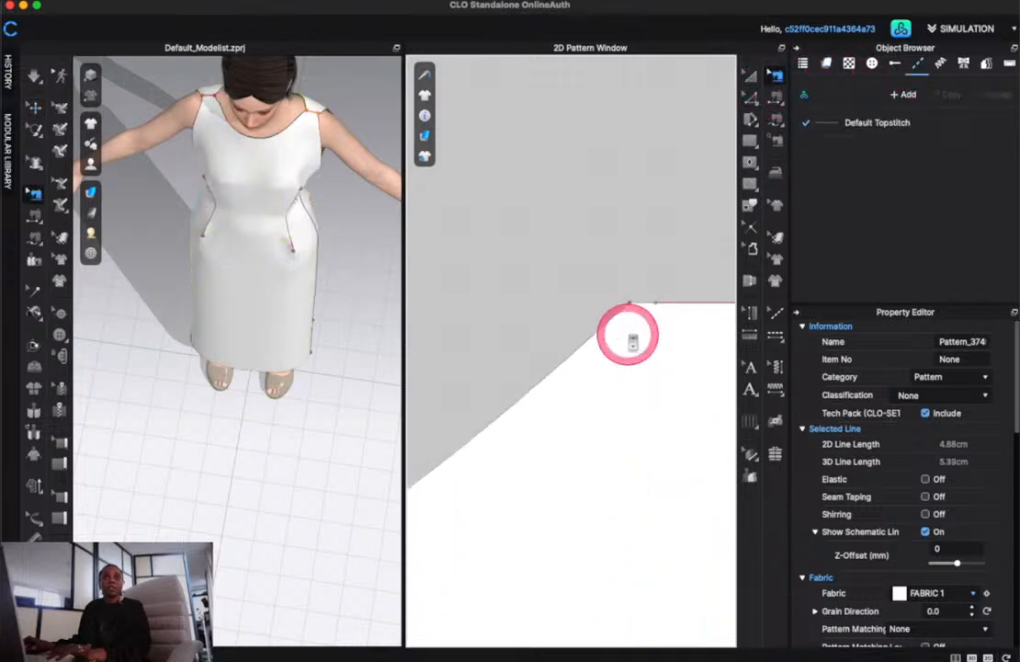
drag(656, 302, 627, 302)
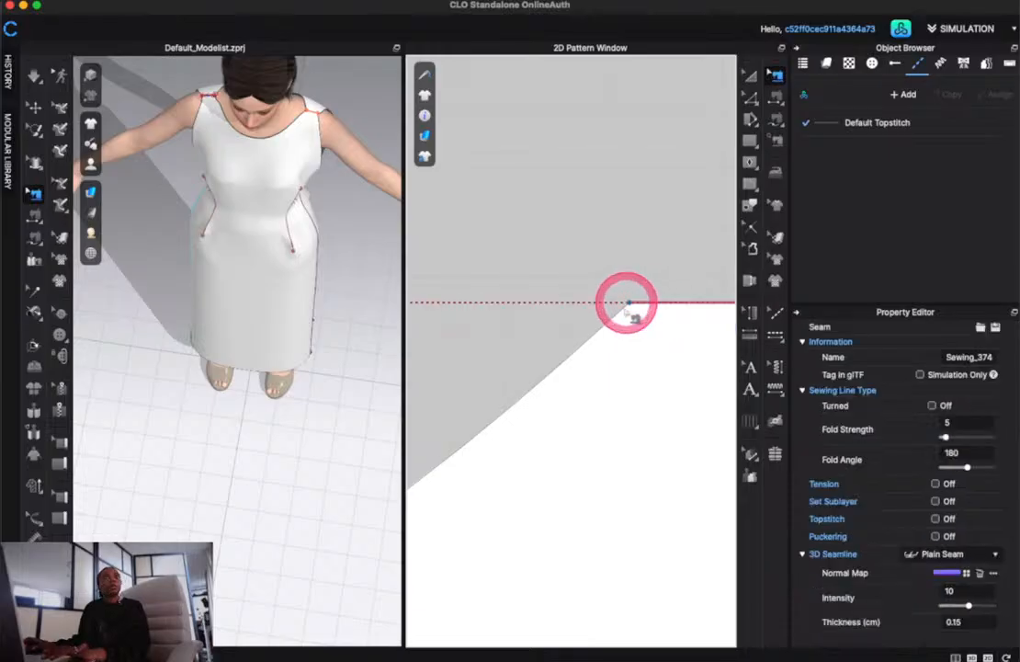
scroll(627, 304, down, 6)
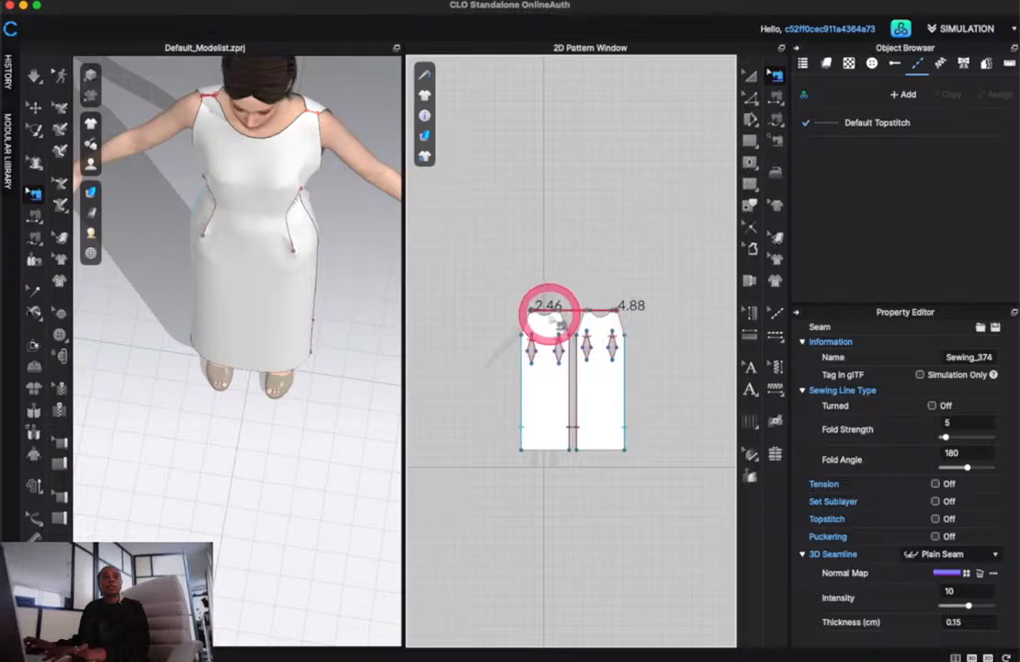
Extend the front pattern's right shoulder sewing line to the neckline point, 4.88 cm long, and simulate the dress
scroll(556, 321, up, 8)
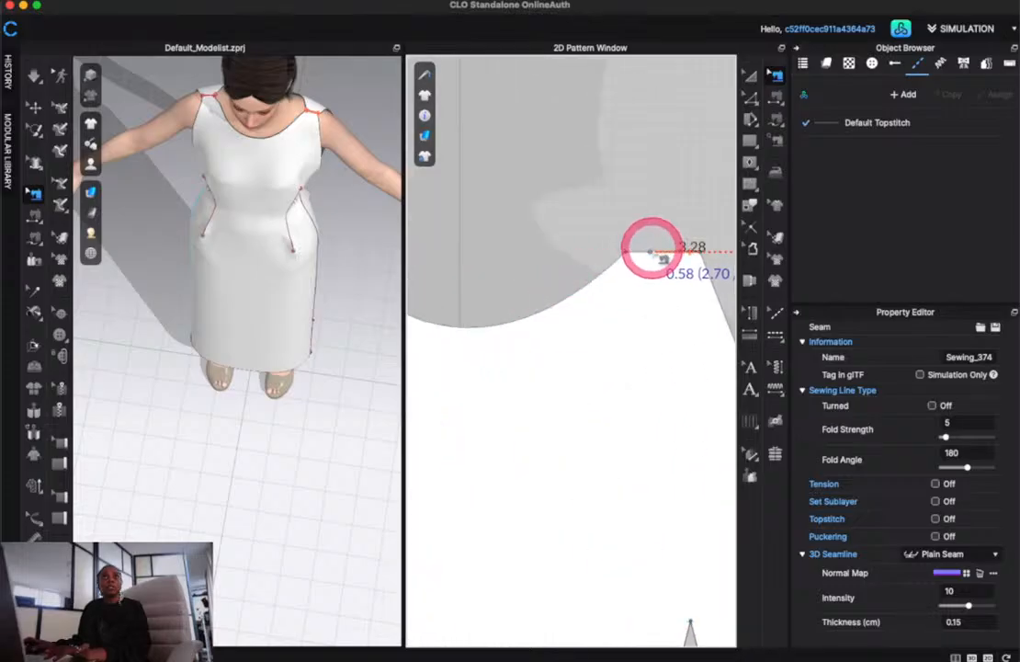
drag(623, 254, 633, 252)
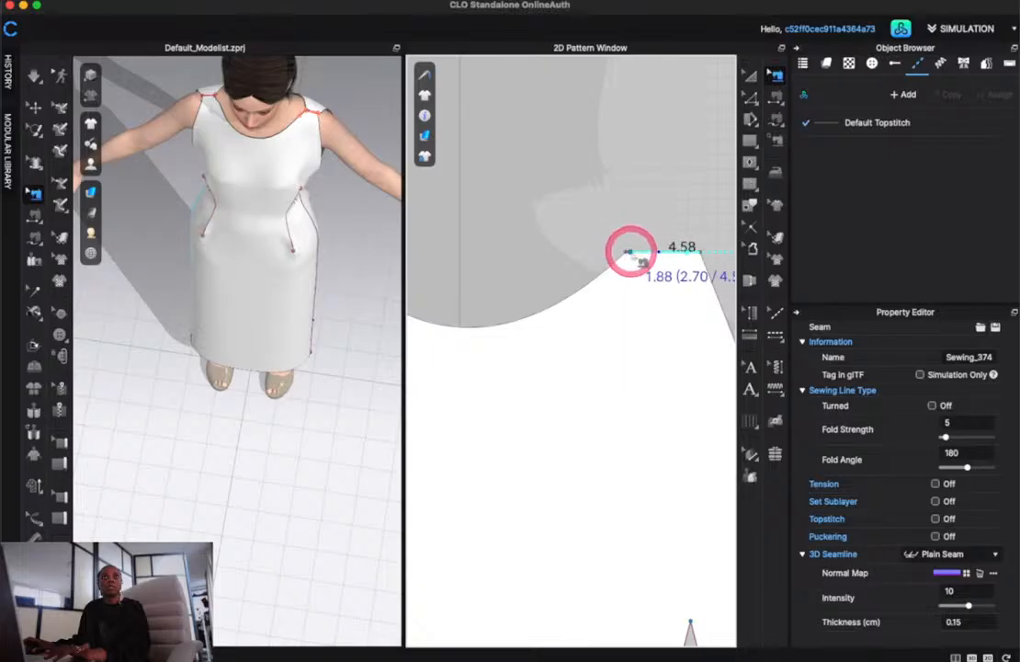
scroll(630, 256, down, 5)
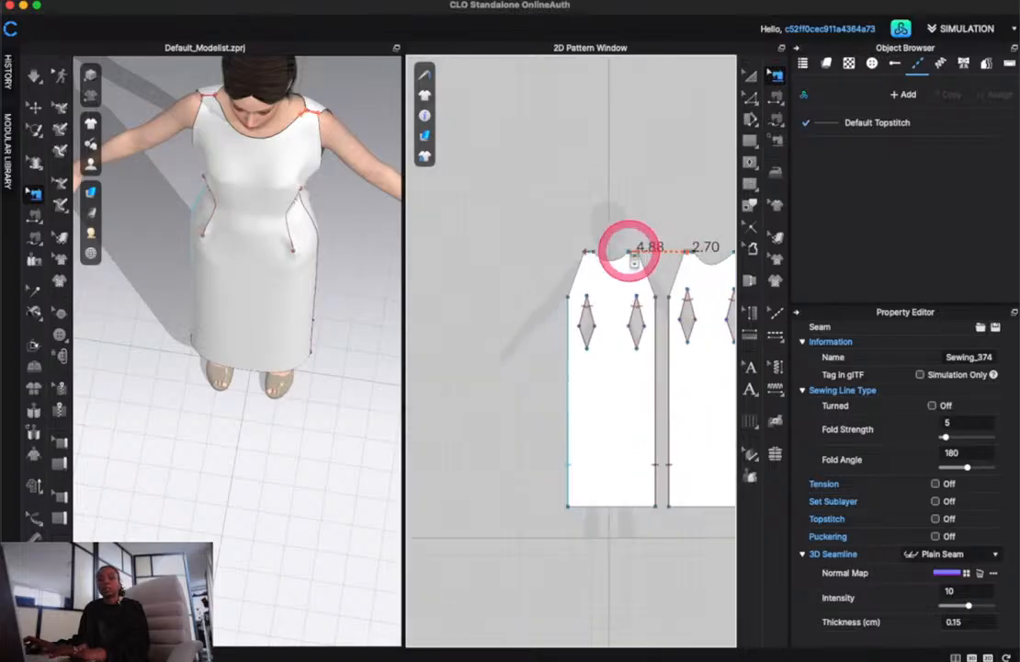
key(space)
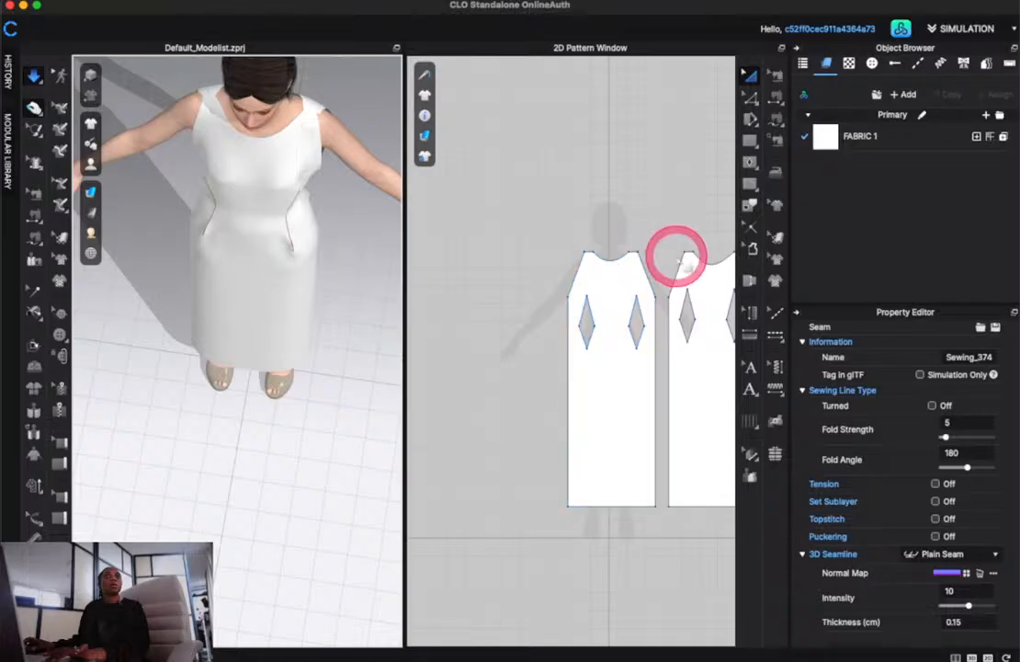
Extend the back pattern's left shoulder sewing line to the neckline point, and check the simulated dress from the front
scroll(701, 261, up, 5)
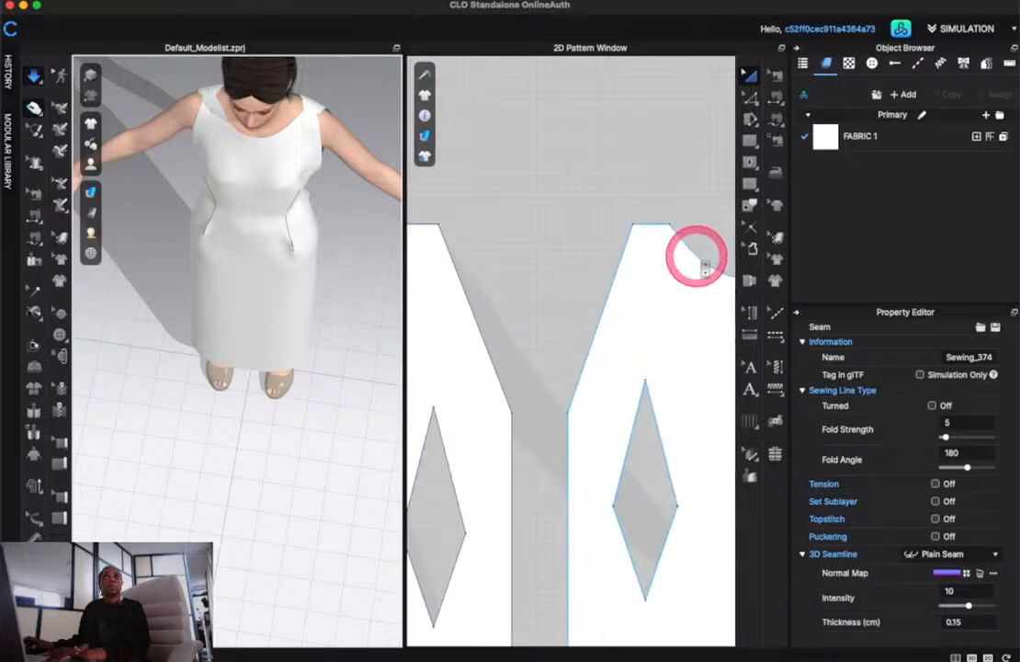
click(776, 74)
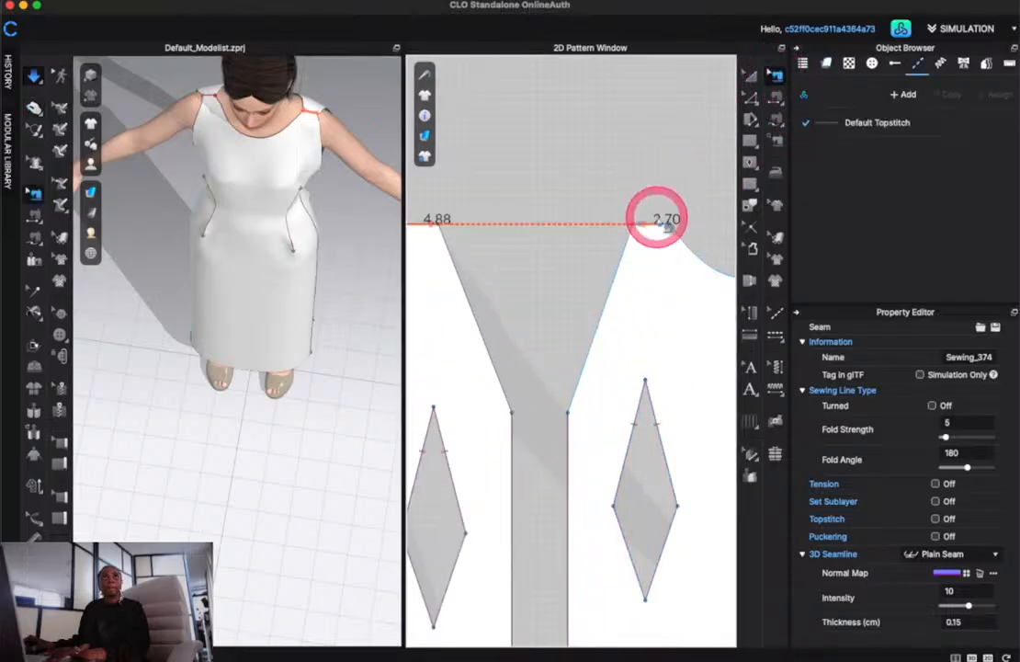
scroll(643, 220, up, 3)
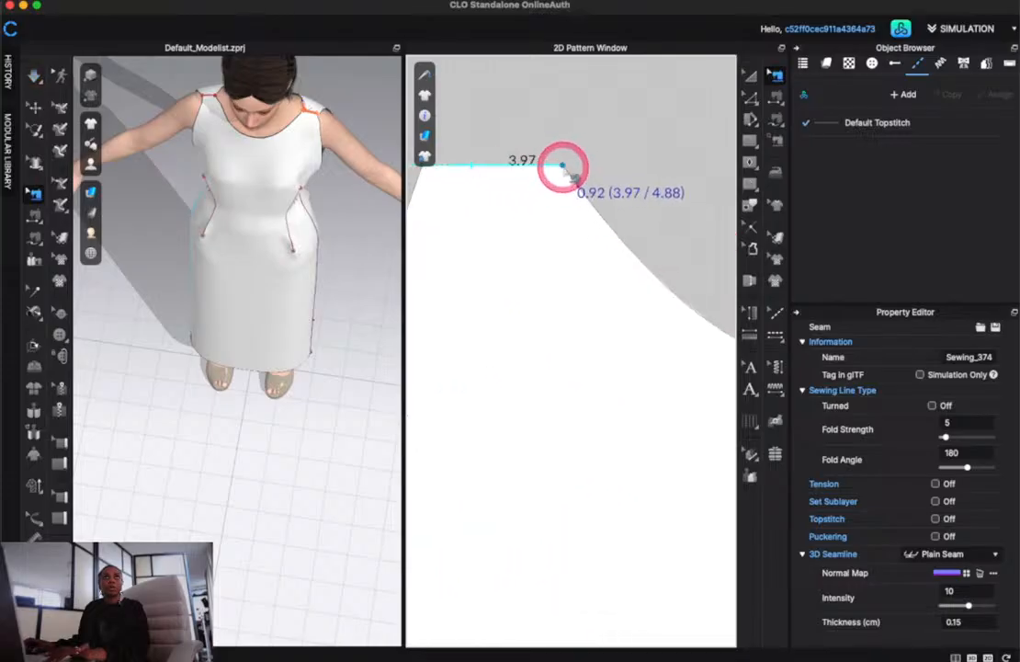
click(562, 166)
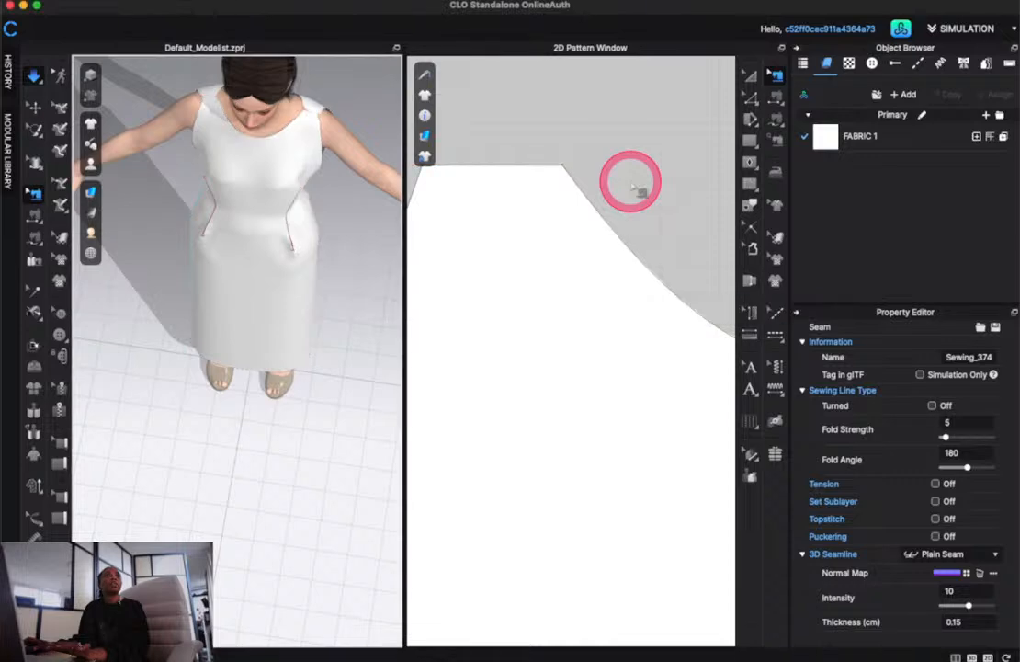
scroll(581, 220, down, 3)
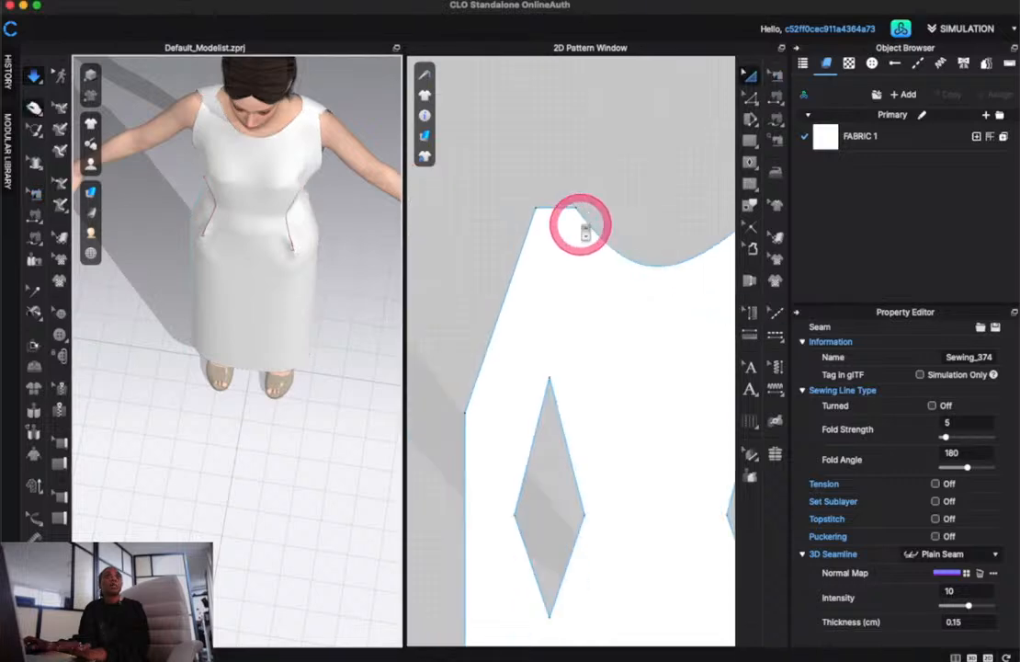
click(319, 134)
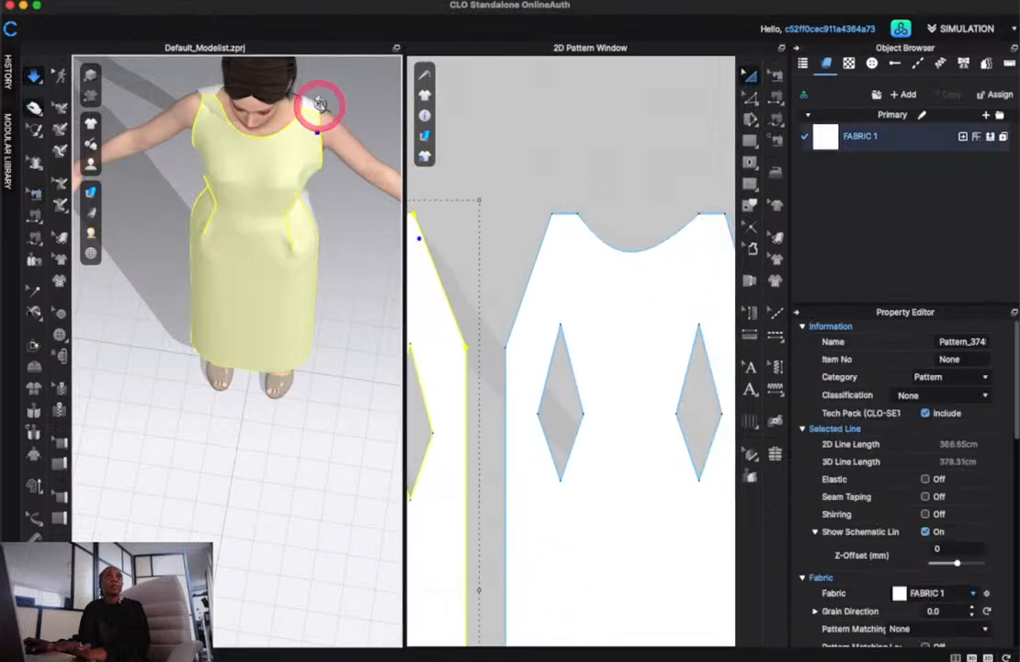
right_drag(321, 105, 307, 43)
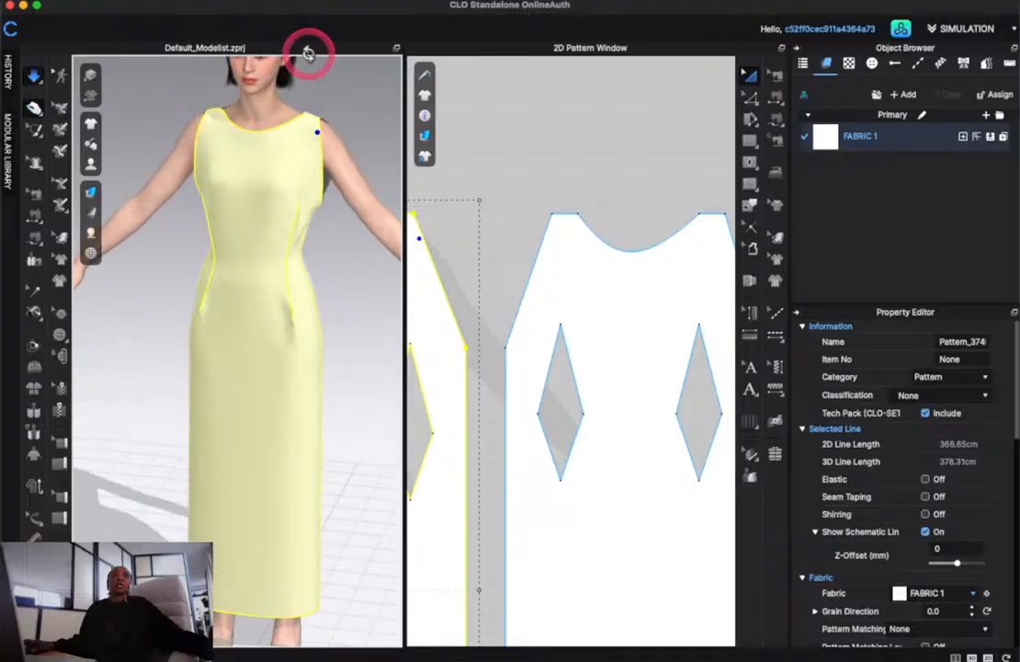
Draw a vertical internal line down the centre of the back pattern from the neckline to the hem, 134.03 cm long
scroll(533, 401, down, 5)
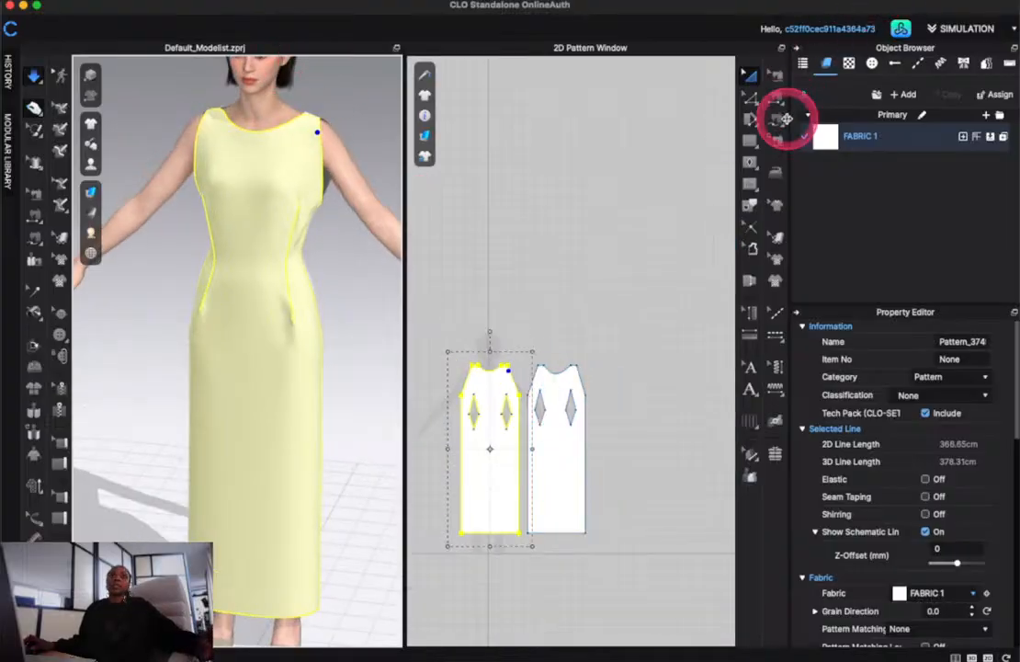
click(750, 100)
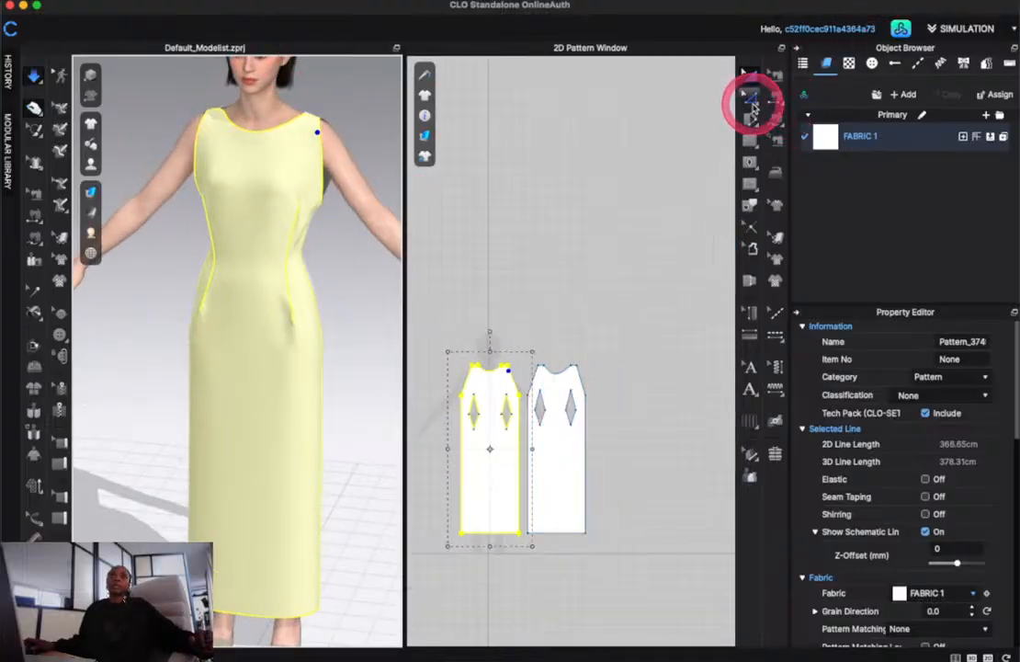
click(765, 153)
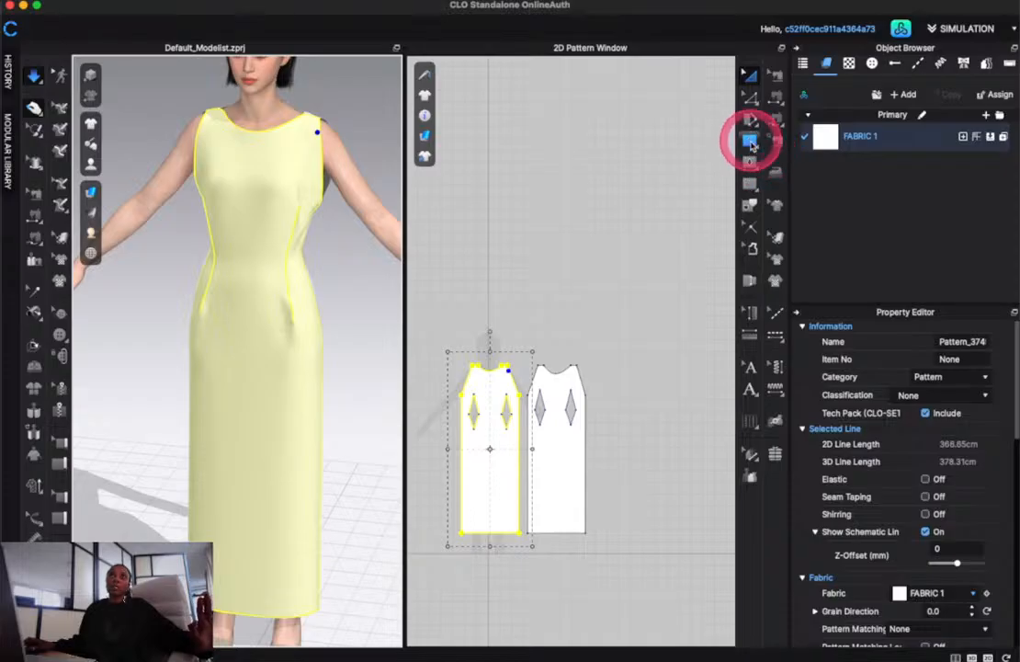
click(749, 160)
click(790, 160)
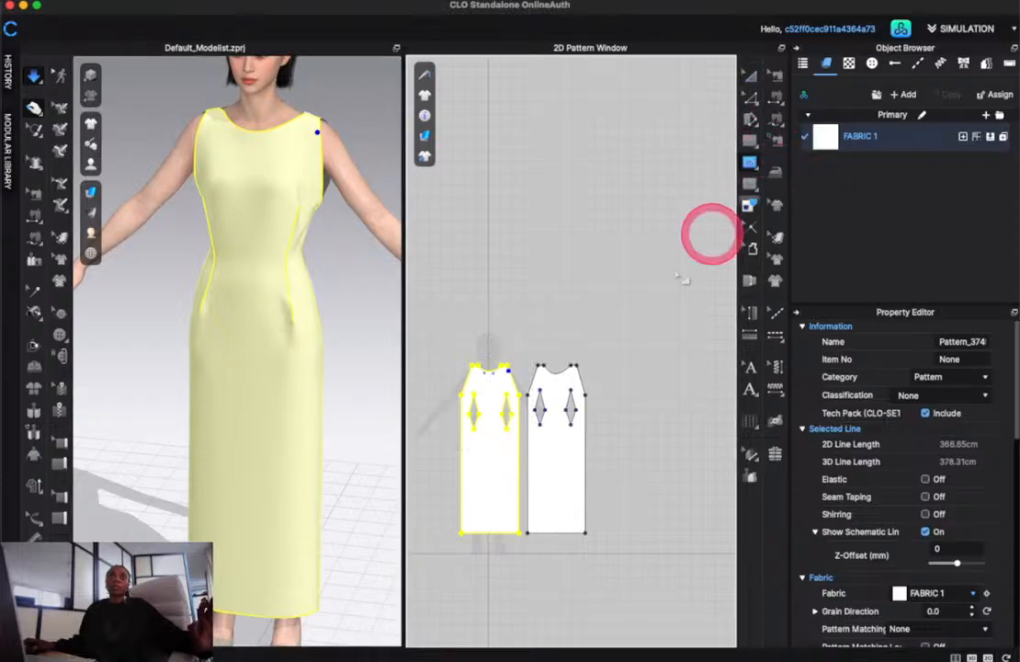
click(552, 376)
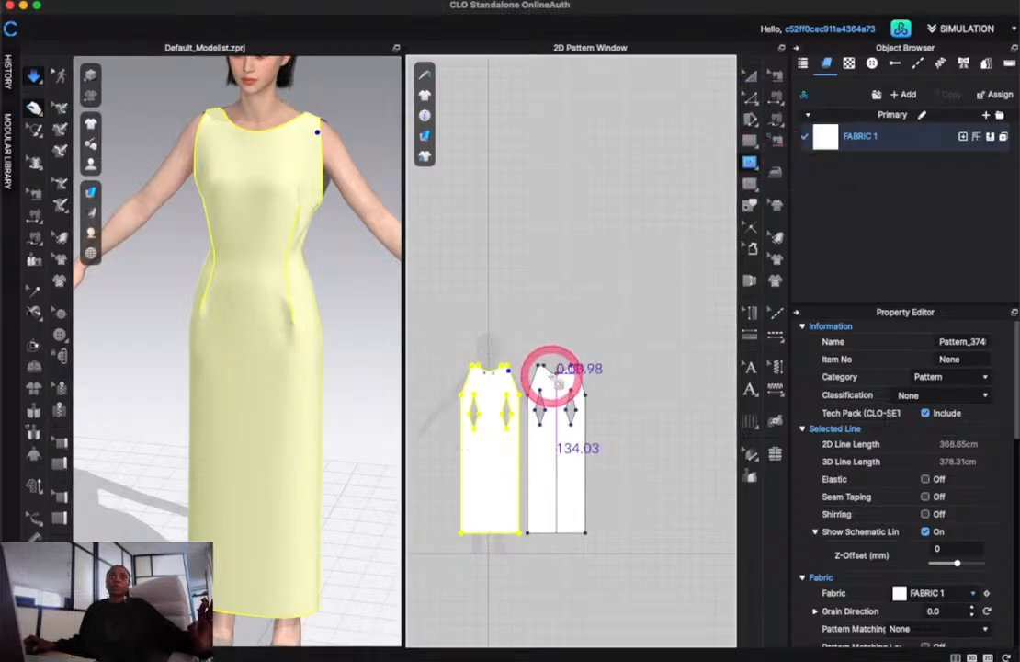
click(554, 532)
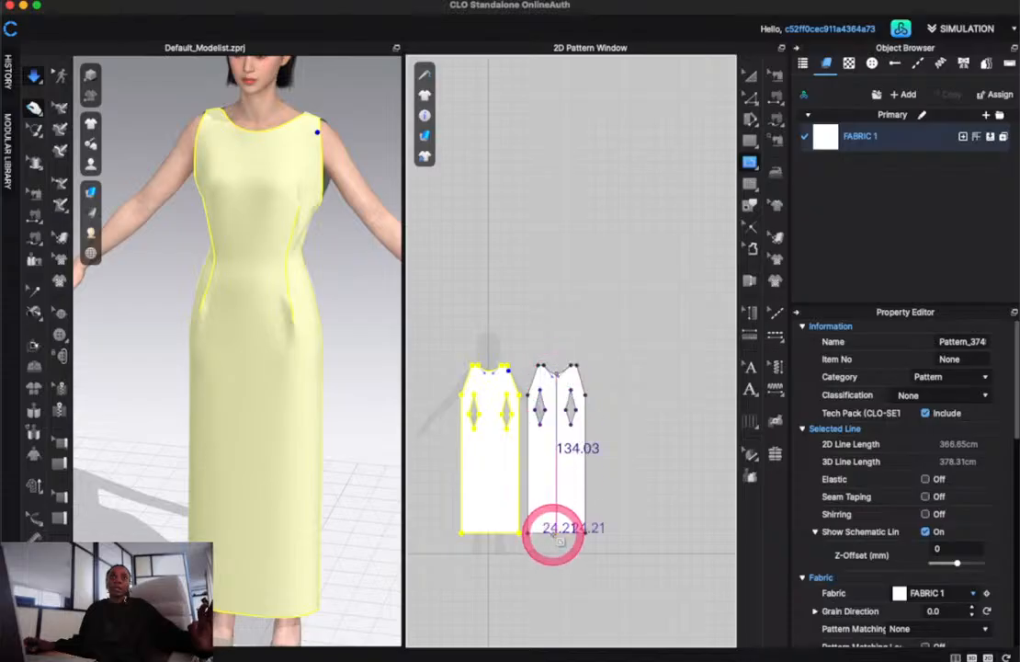
double_click(554, 534)
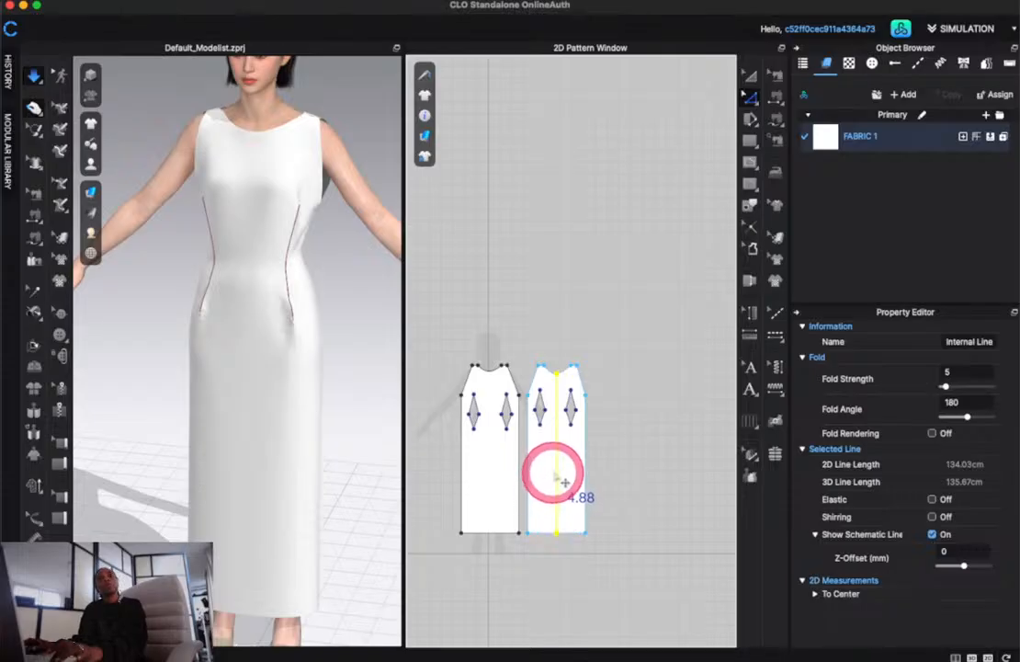
Cut the back pattern along its centre internal line and delete the right half
right_click(557, 473)
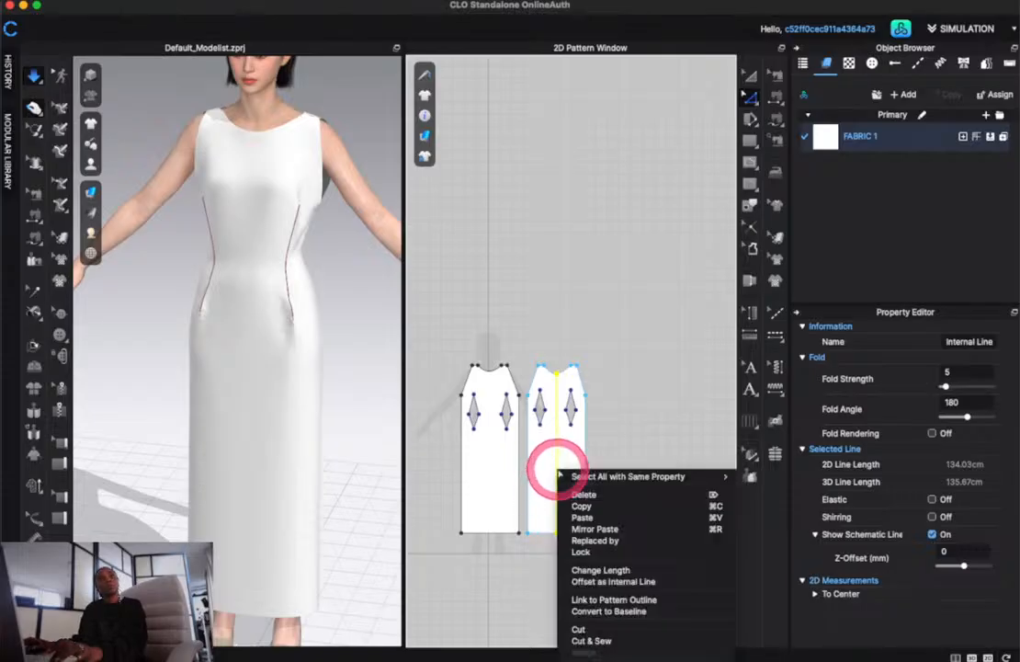
click(577, 630)
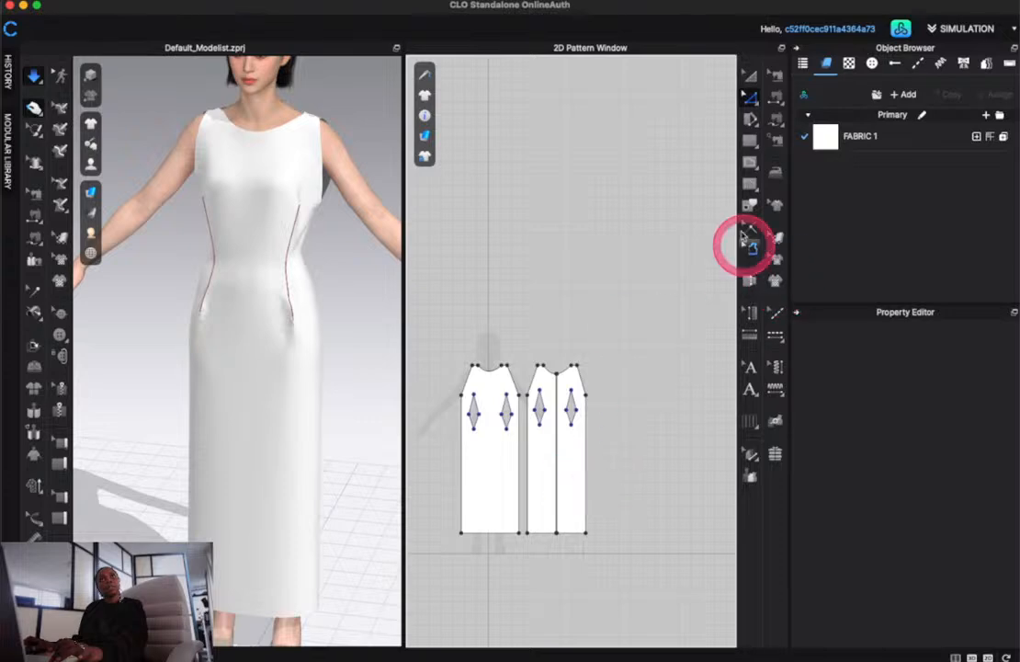
click(751, 76)
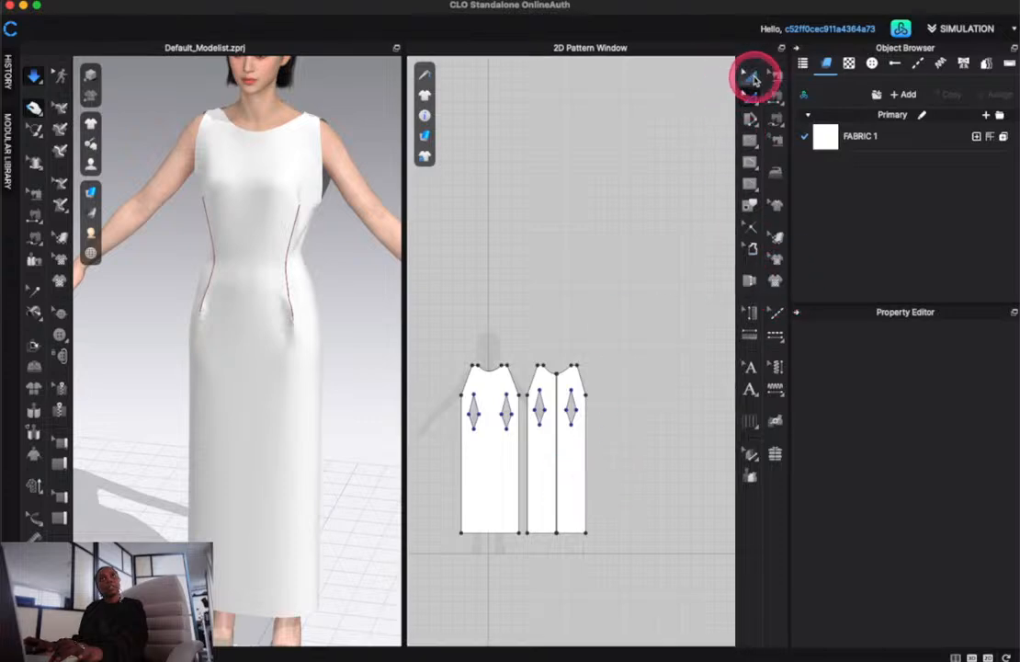
click(580, 501)
key(Delete)
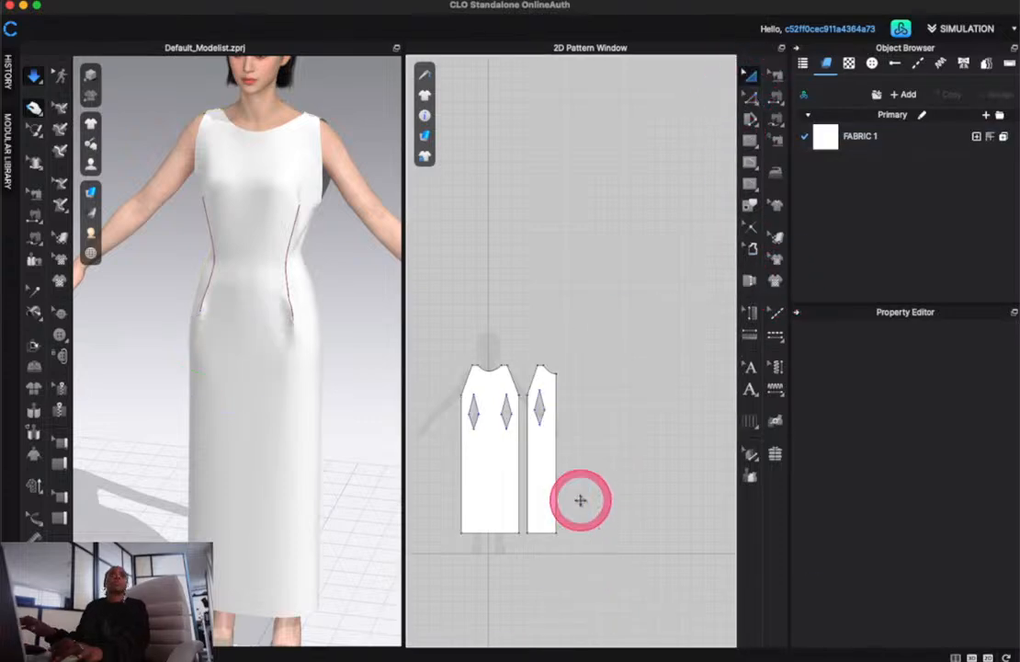
Unfold the back half along its centre edge with symmetric editing and sewing
right_click(545, 453)
click(601, 493)
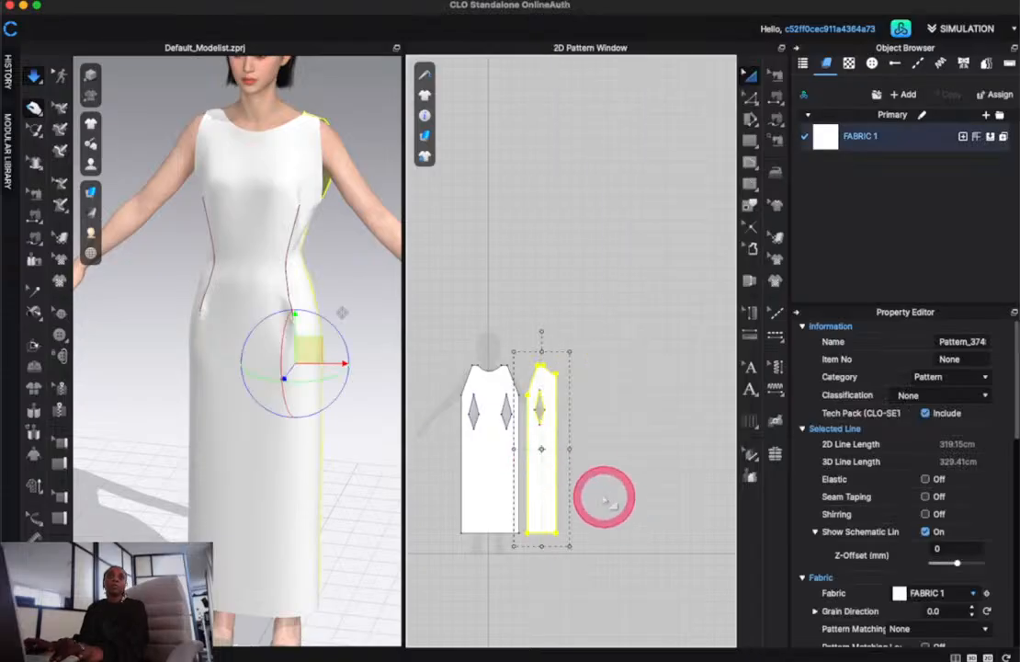
click(671, 467)
key(z)
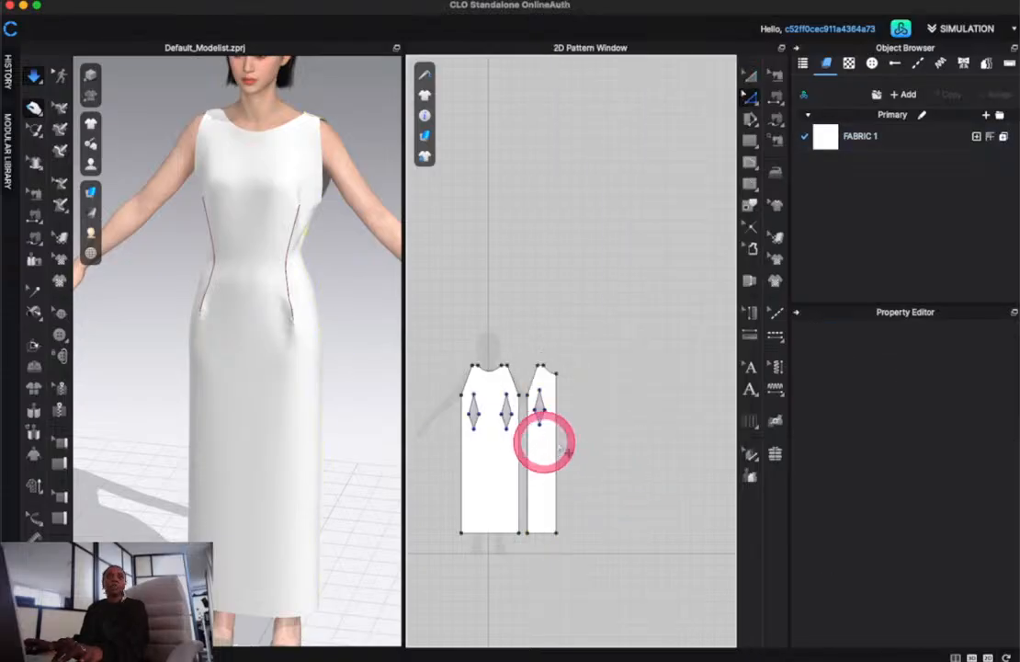
right_click(557, 450)
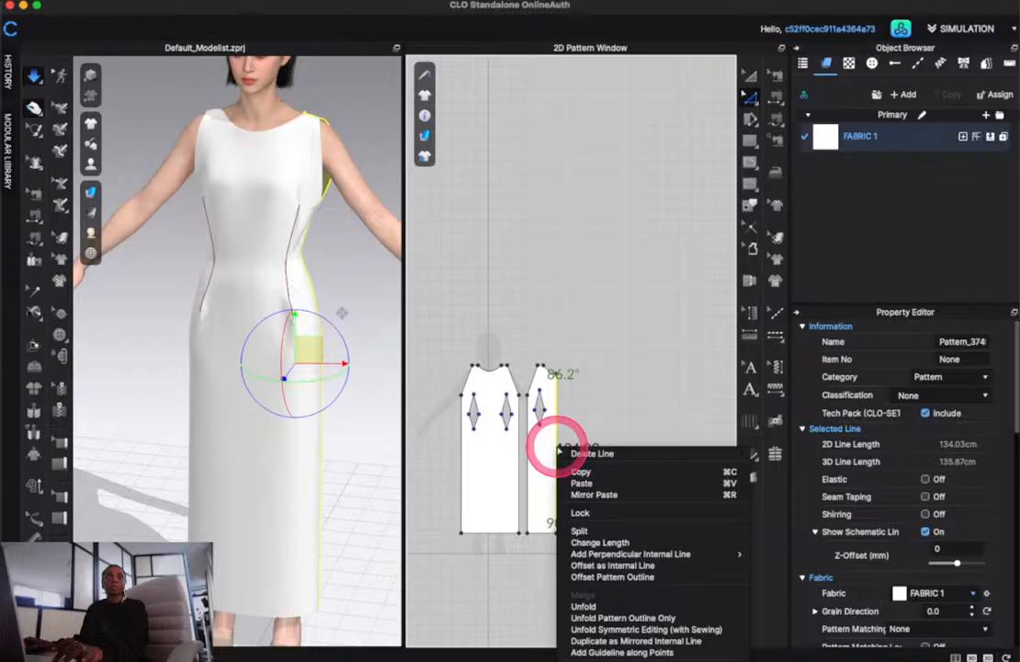
click(630, 630)
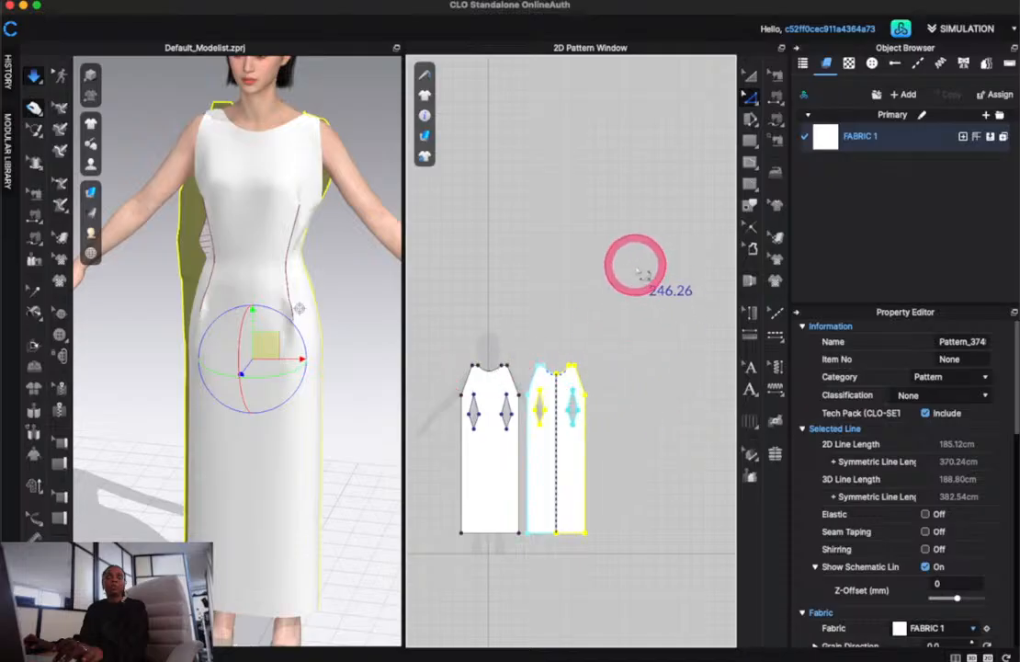
Draw a vertical centre internal line 132.27 cm long on the front pattern and try to cut along it
click(748, 162)
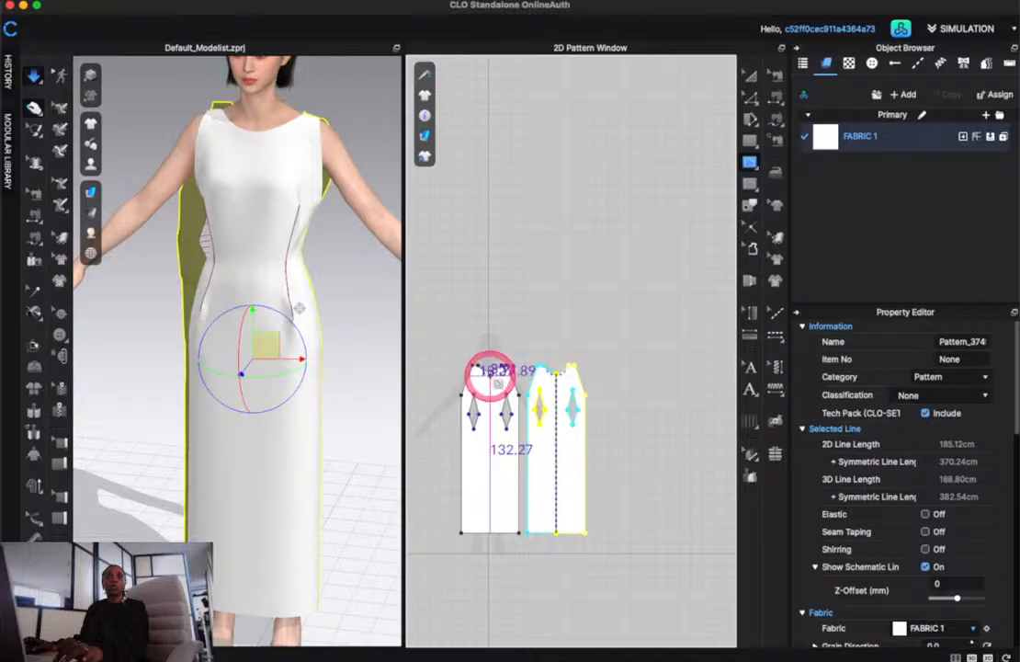
click(489, 374)
click(490, 531)
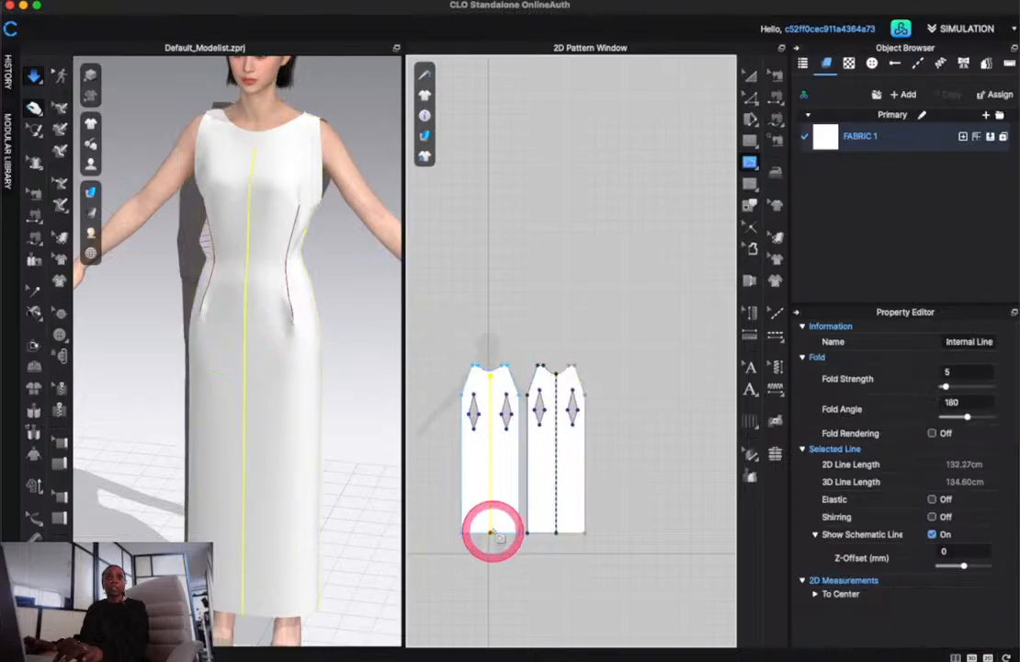
right_click(493, 449)
click(514, 606)
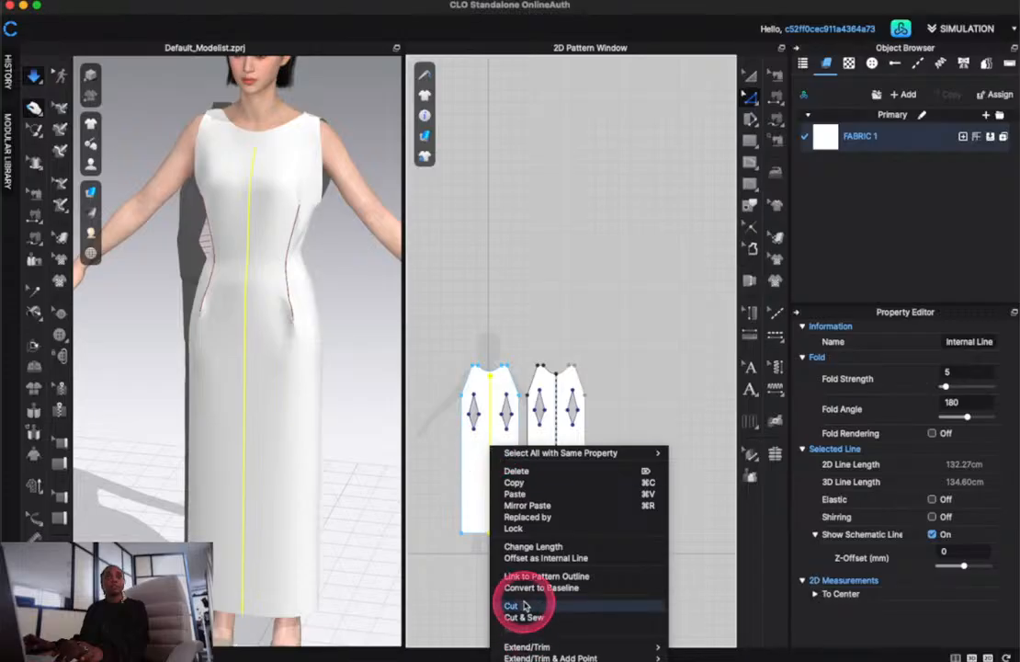
Move the upper end of the front pattern's centre line up to the neckline, making the line 136.19 cm long
click(476, 395)
scroll(476, 404, up, 10)
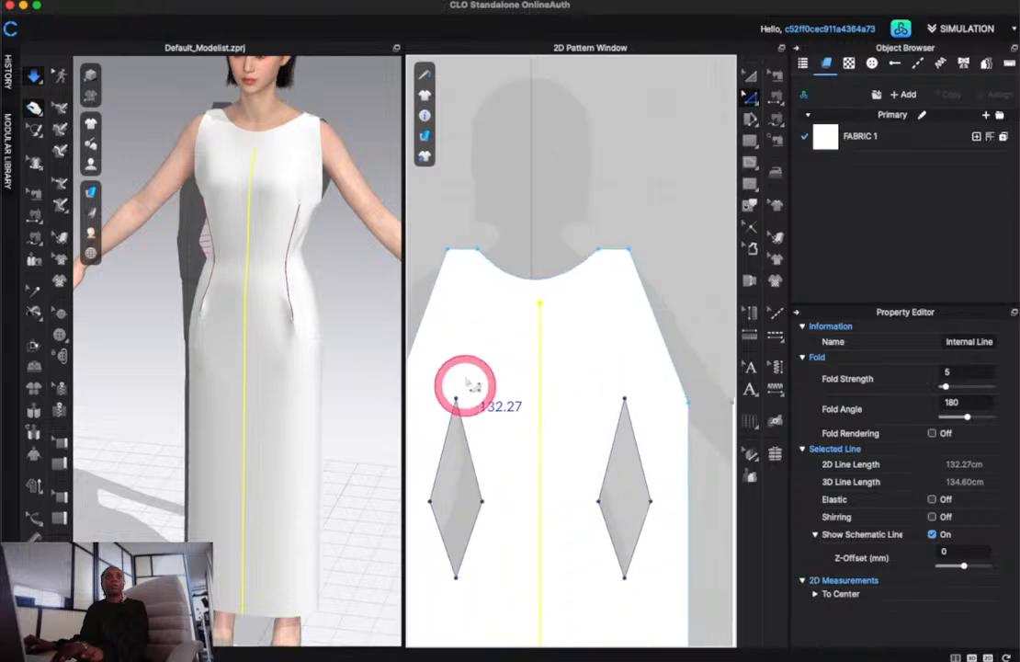
mouse_move(541, 306)
mouse_down()
mouse_move(540, 275)
mouse_move(541, 285)
mouse_up()
scroll(548, 292, down, 5)
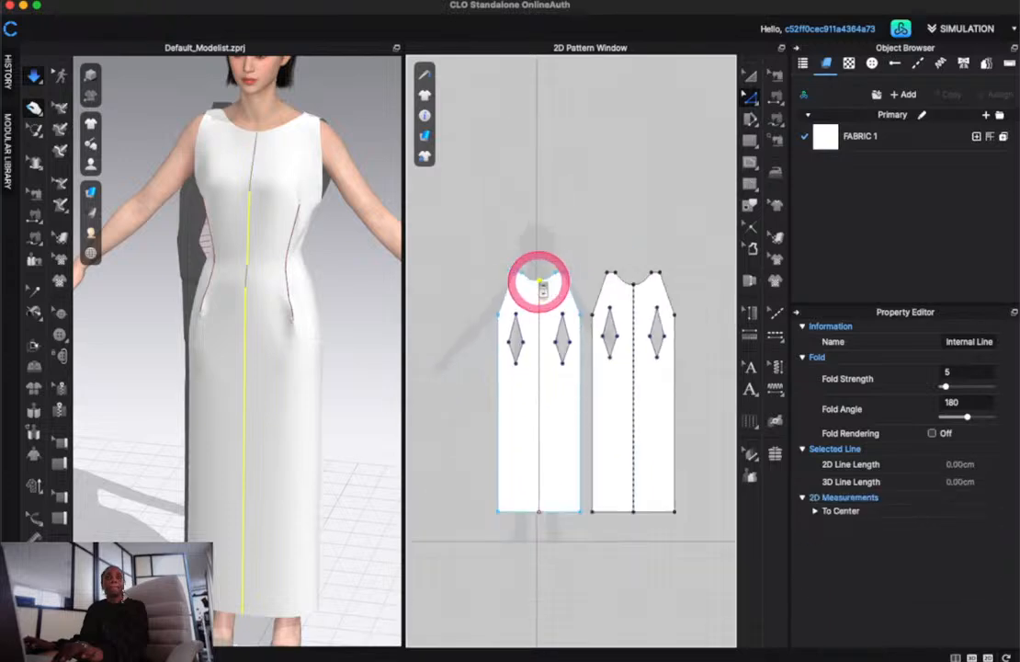
Cut the front pattern along its centre internal line and delete the right half
click(547, 368)
right_click(542, 361)
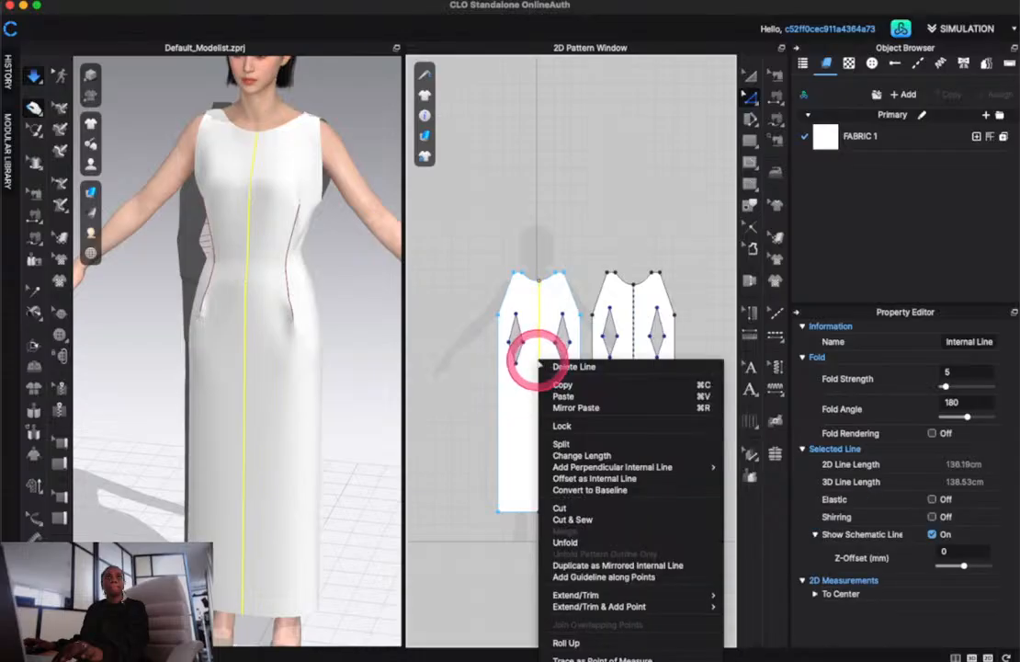
click(560, 508)
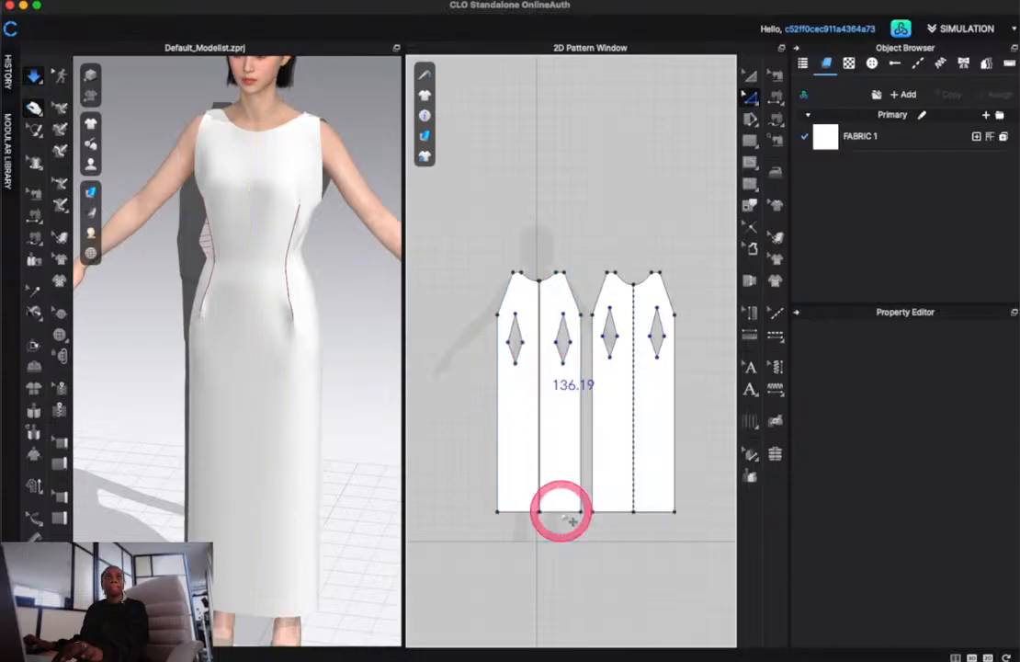
click(752, 75)
click(557, 354)
right_click(557, 357)
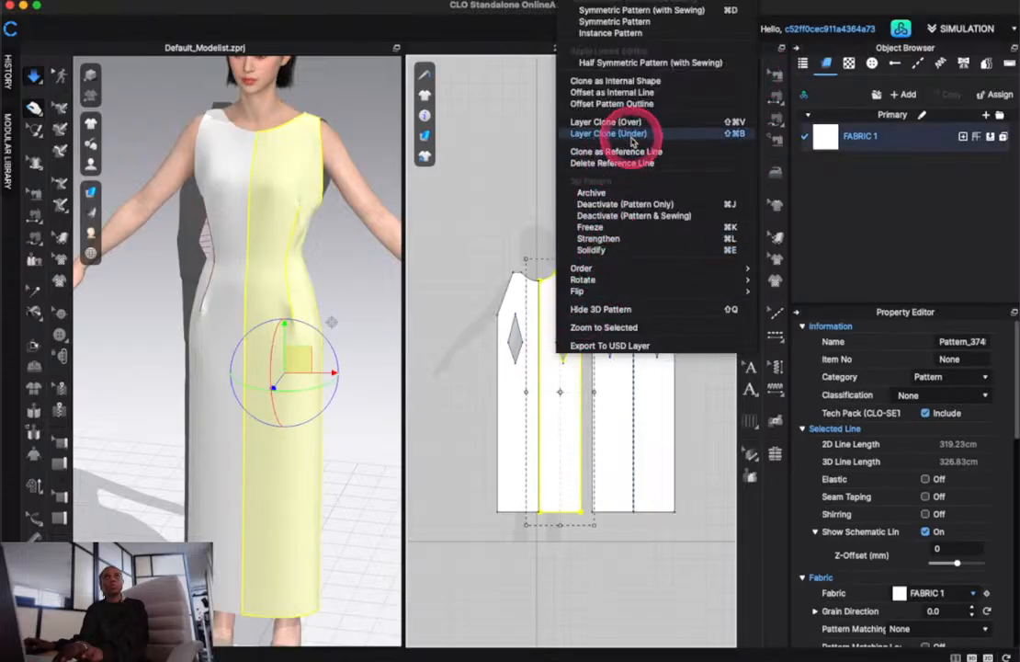
mouse_move(608, 296)
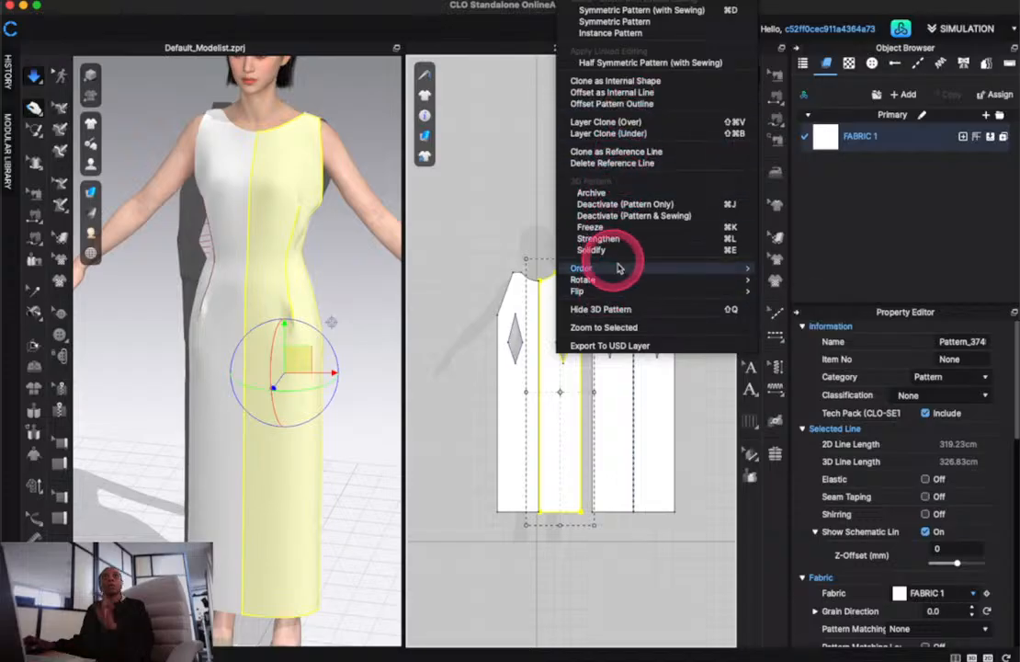
click(561, 429)
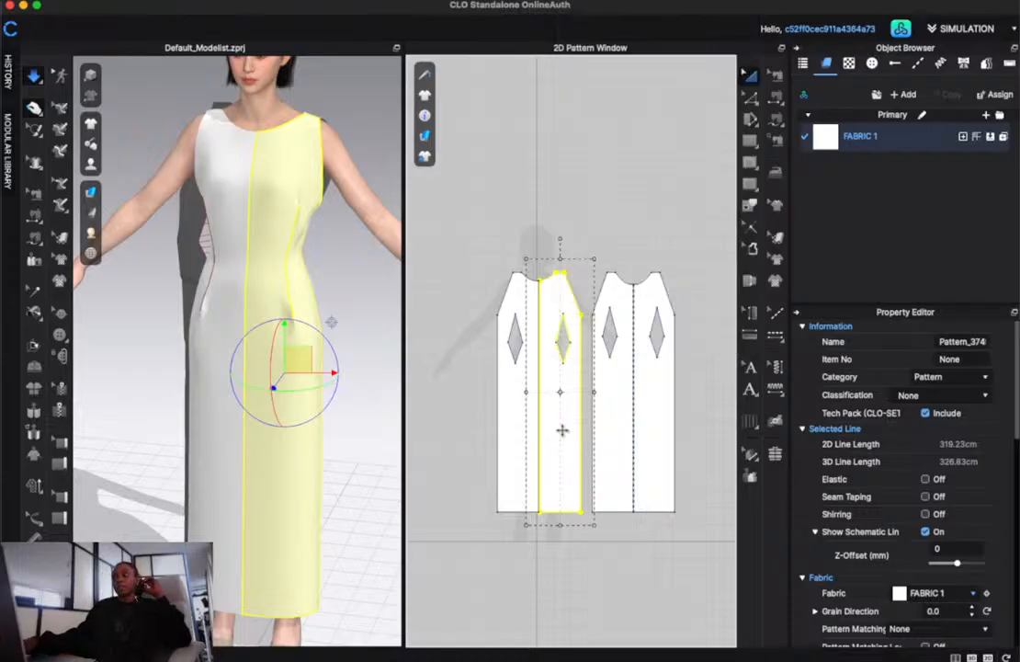
key(Delete)
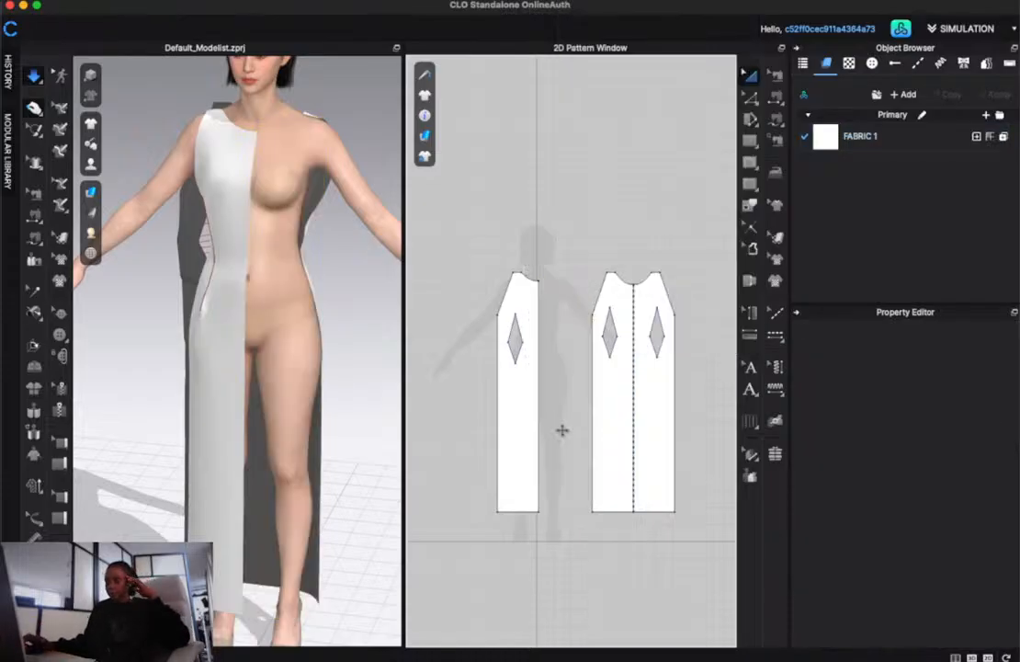
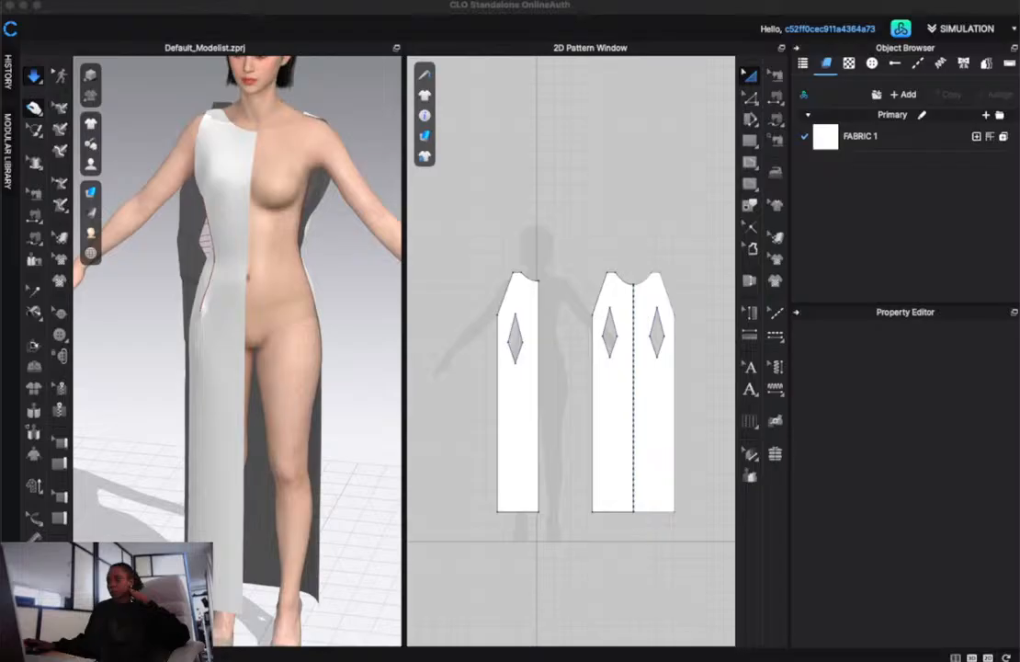
click(935, 505)
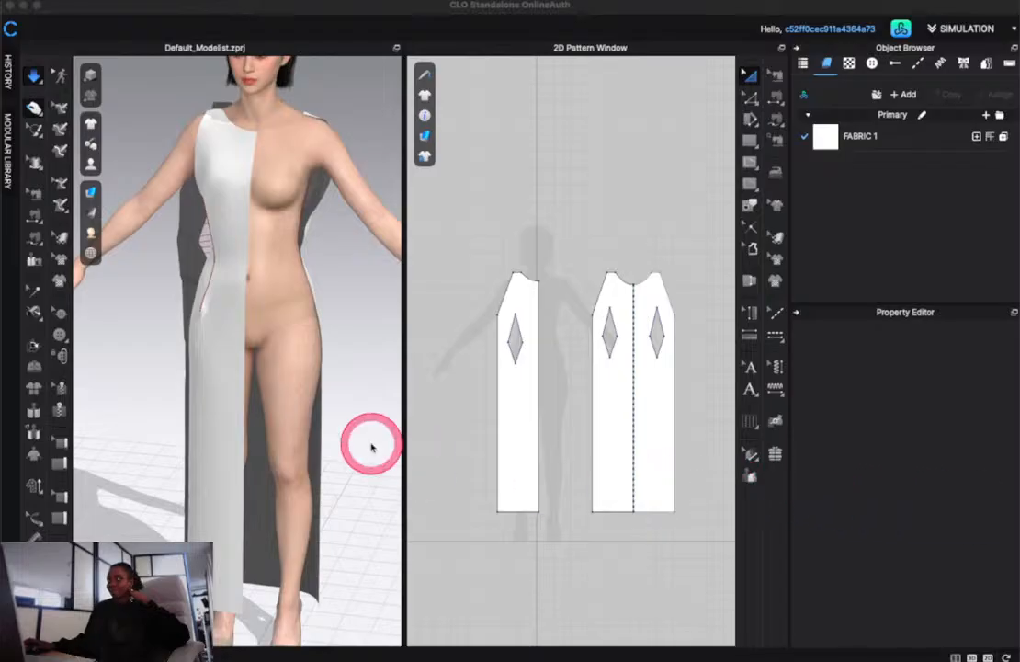
Unfold the front half along its centre edge with symmetric editing and sewing
click(535, 345)
click(748, 96)
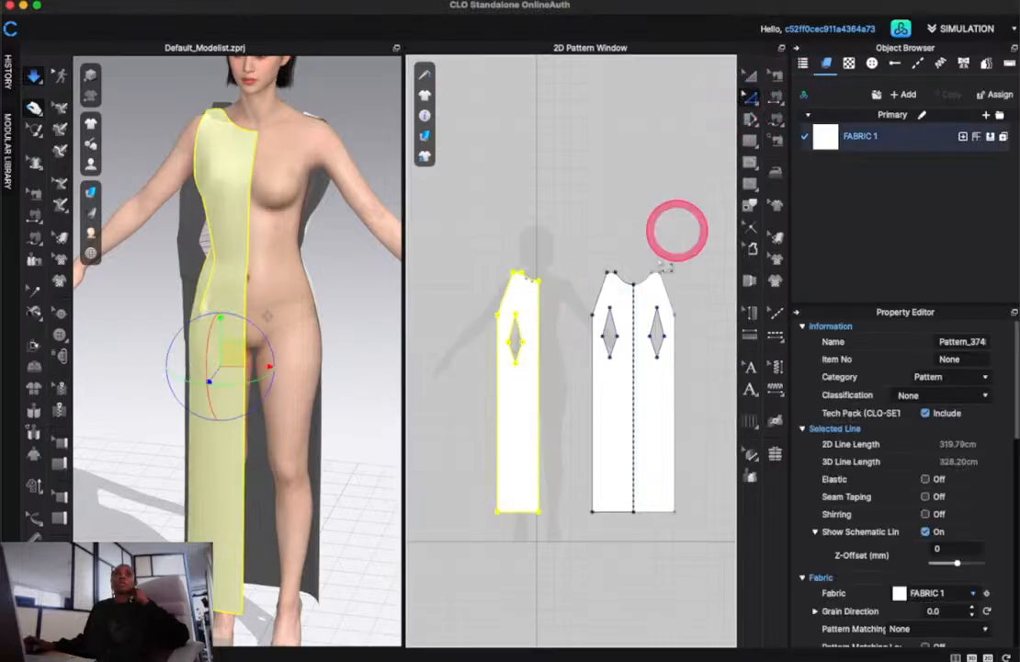
click(537, 340)
right_click(535, 339)
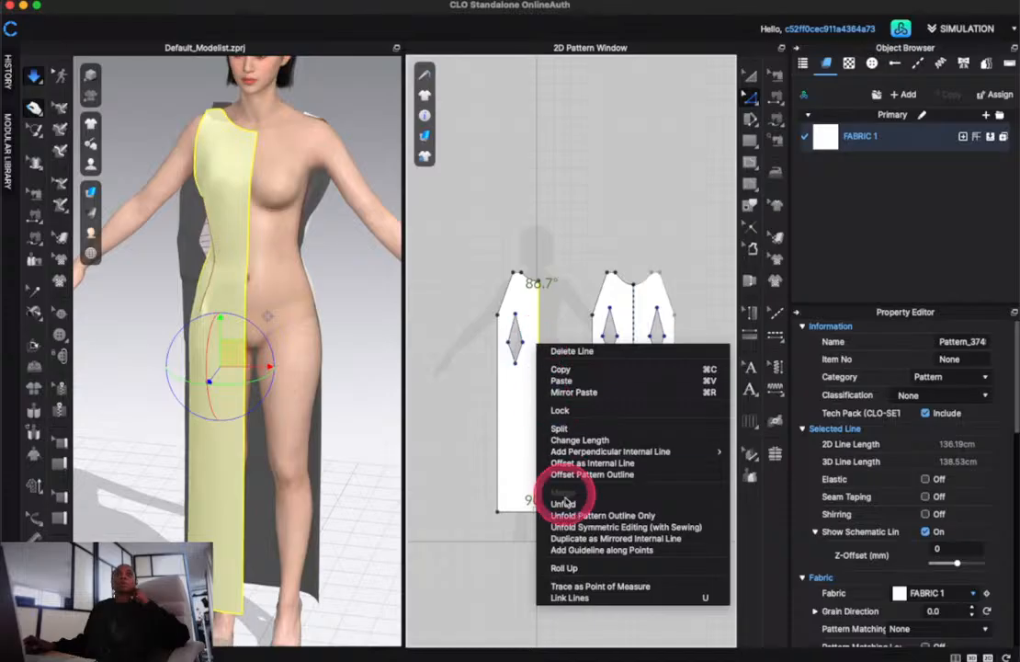
click(576, 527)
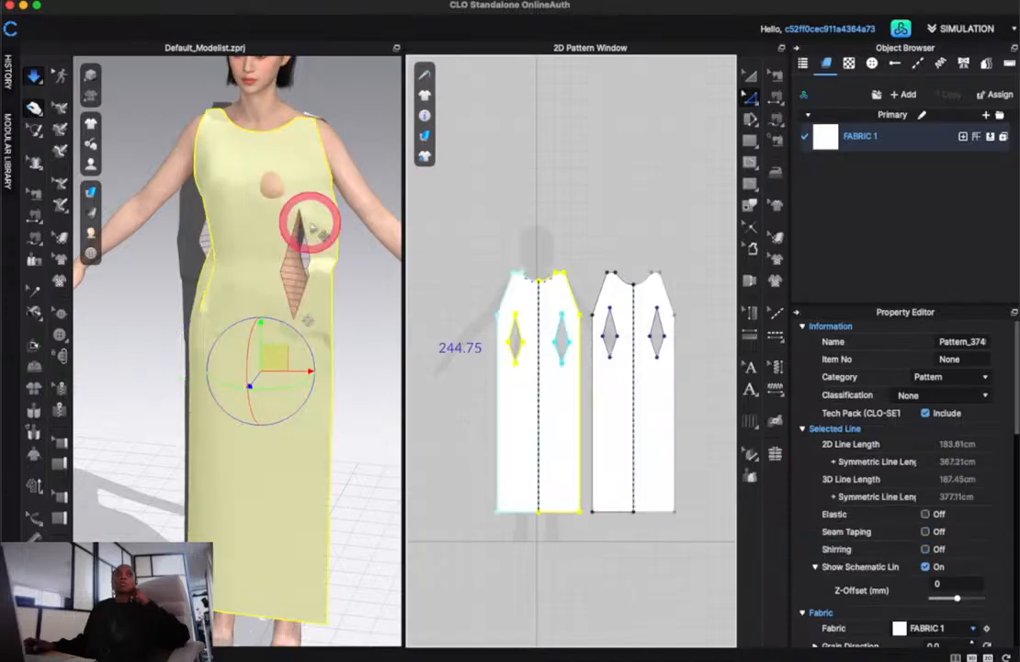
Sew the side edge of the front pattern to the matching side edge of the back pattern, mirrored on both sides
drag(377, 361, 293, 340)
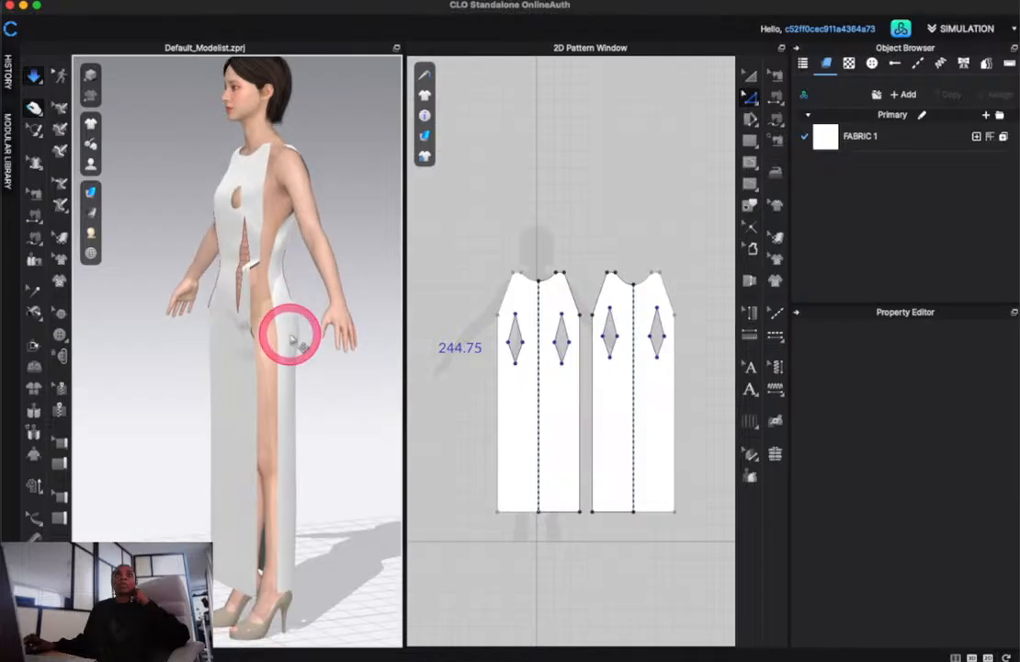
click(777, 96)
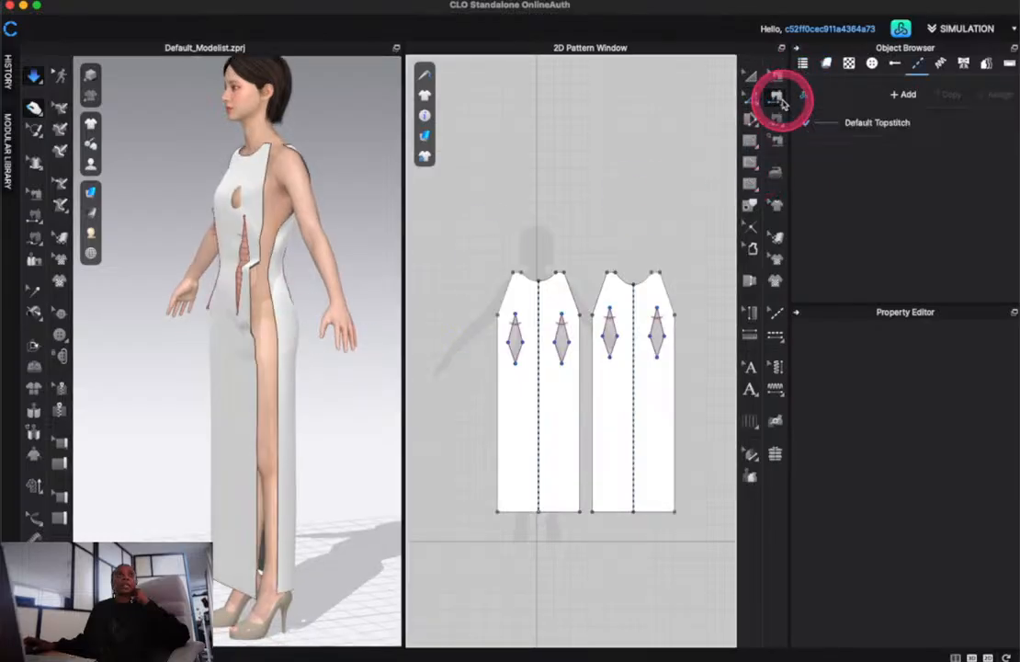
click(256, 352)
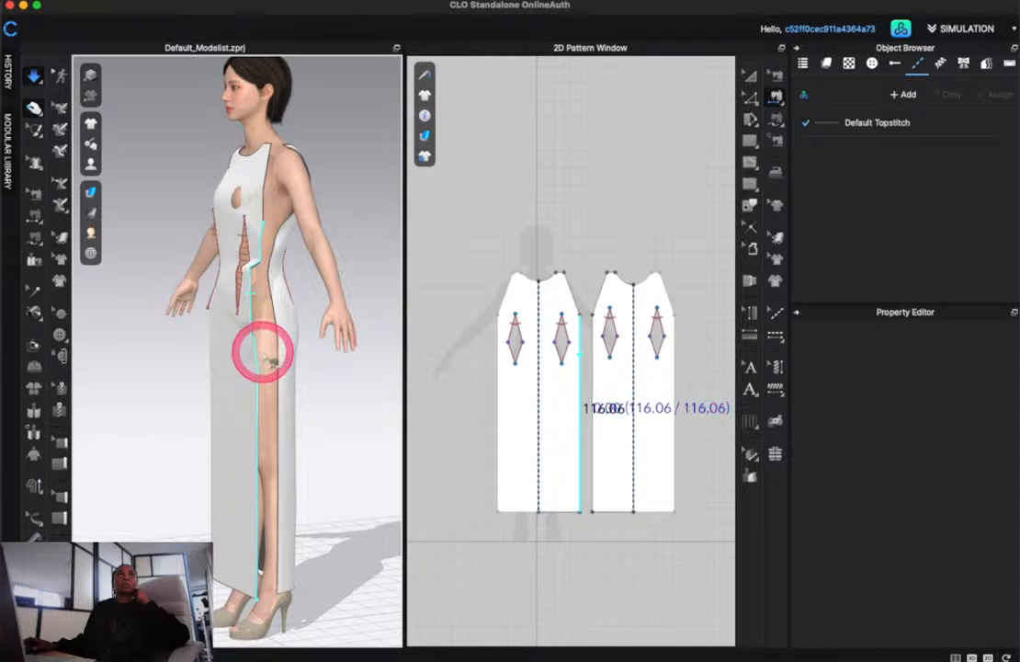
click(284, 364)
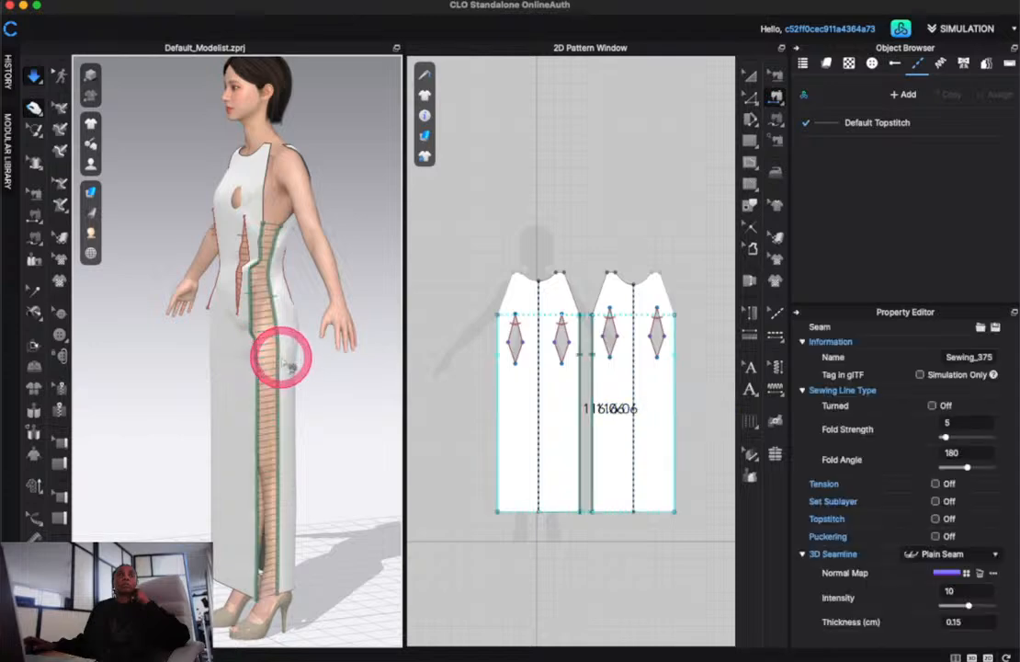
Sew the front shoulder edge to the back shoulder edge and simulate the dress on the avatar
right_drag(152, 427, 263, 513)
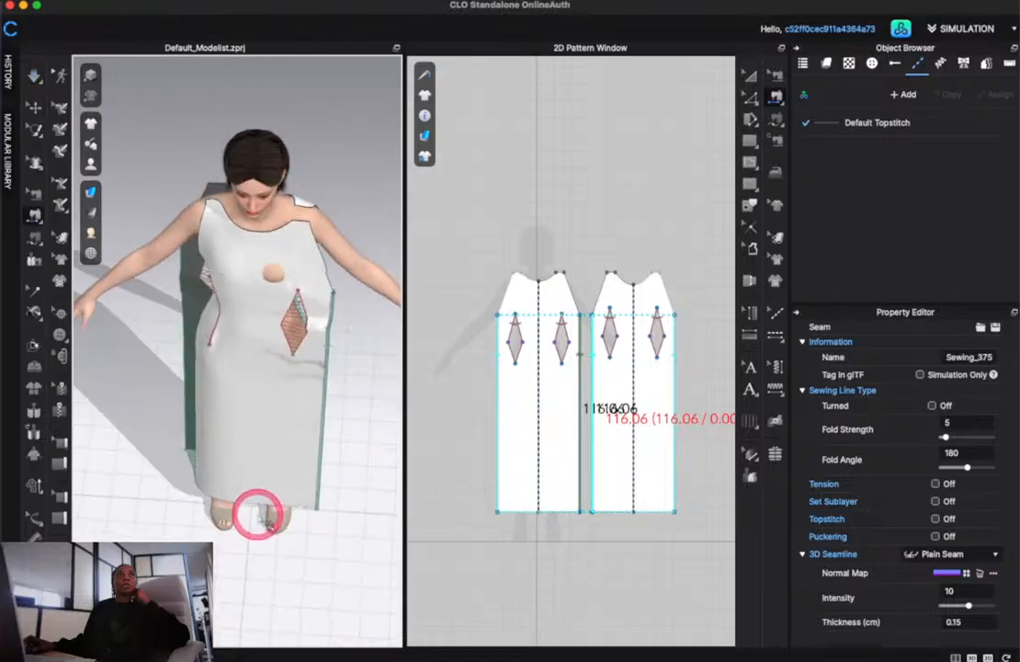
click(297, 222)
click(307, 211)
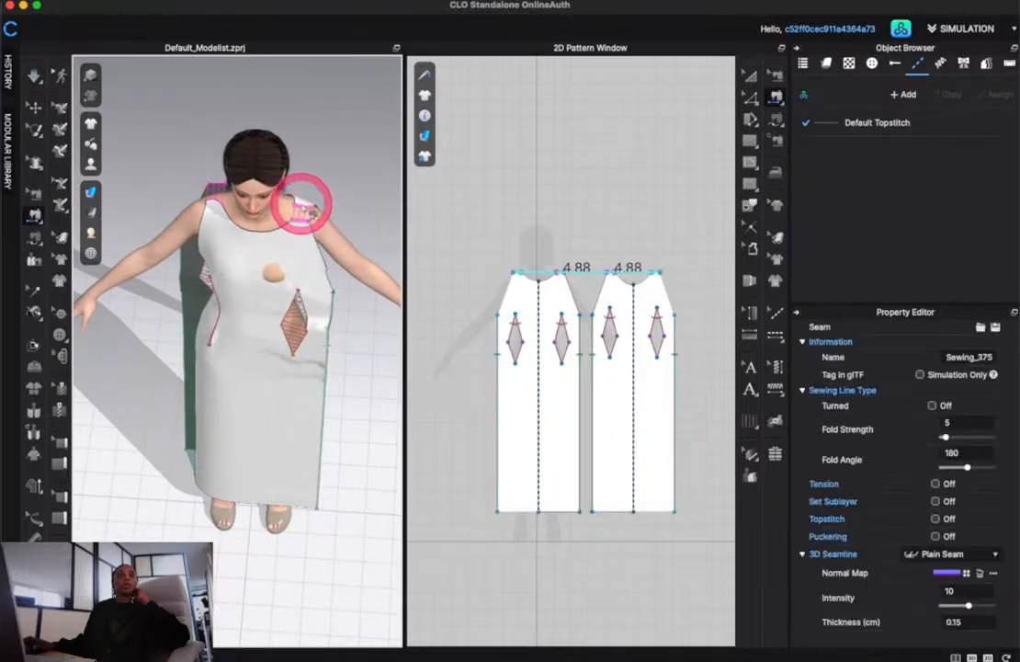
key(space)
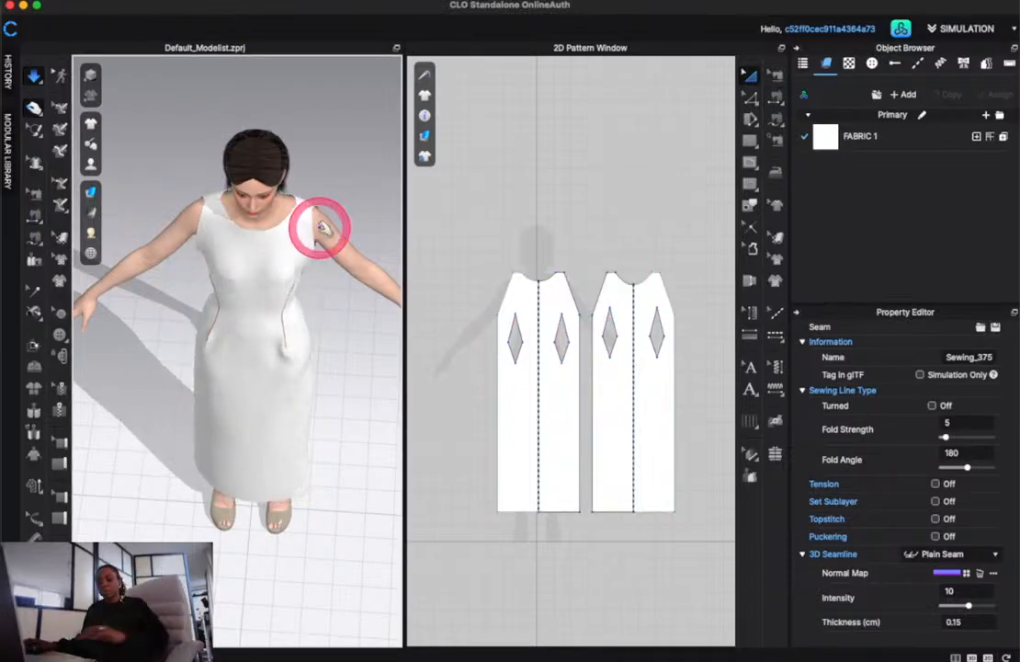
Curve the front pattern's armhole edges inward symmetrically, each to a length of about 28.15 cm
key(2)
click(337, 331)
mouse_move(337, 331)
right_down()
mouse_move(253, 401)
mouse_move(456, 385)
mouse_move(330, 301)
mouse_move(334, 326)
mouse_move(243, 324)
mouse_move(324, 340)
mouse_move(401, 338)
mouse_move(342, 348)
mouse_move(364, 337)
mouse_move(166, 337)
mouse_move(121, 320)
mouse_move(382, 348)
mouse_move(141, 328)
mouse_move(68, 335)
mouse_move(348, 333)
right_up()
scroll(342, 344, down, 2)
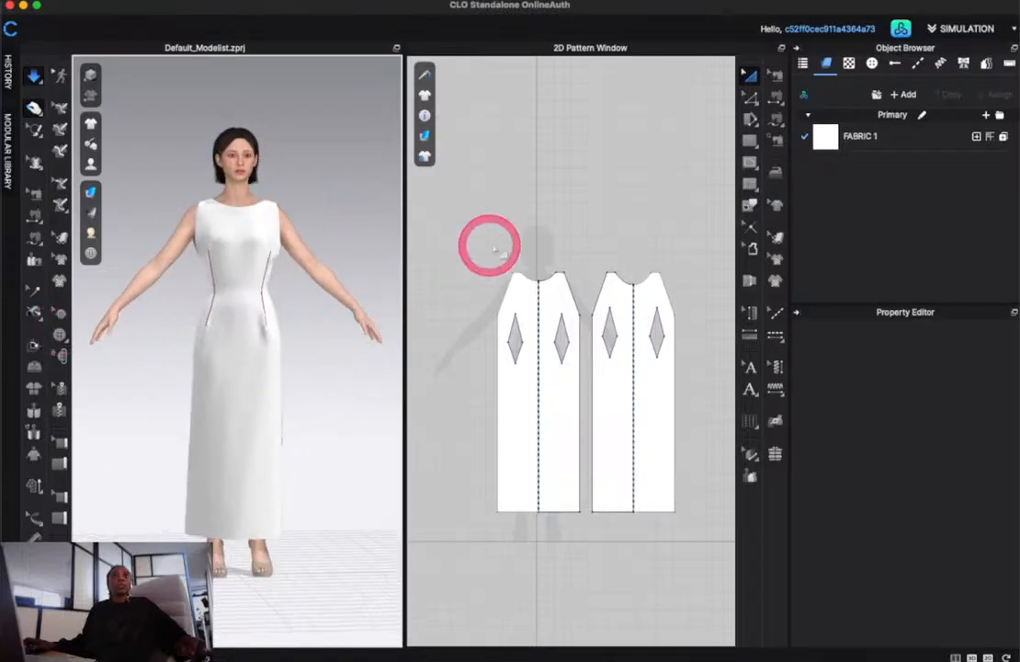
scroll(485, 246, up, 6)
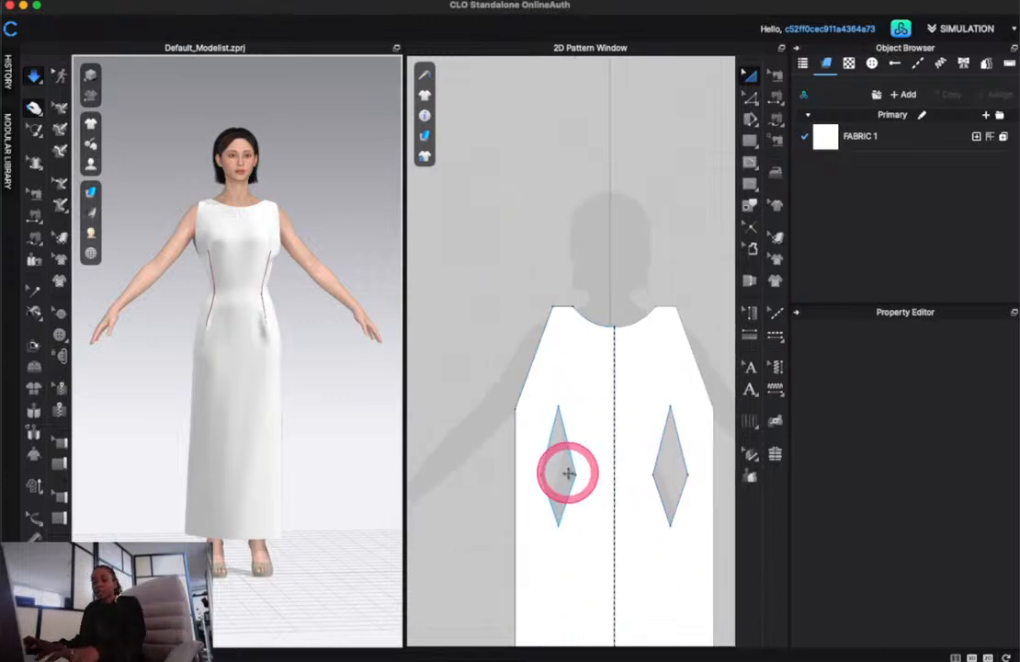
key(c)
click(526, 372)
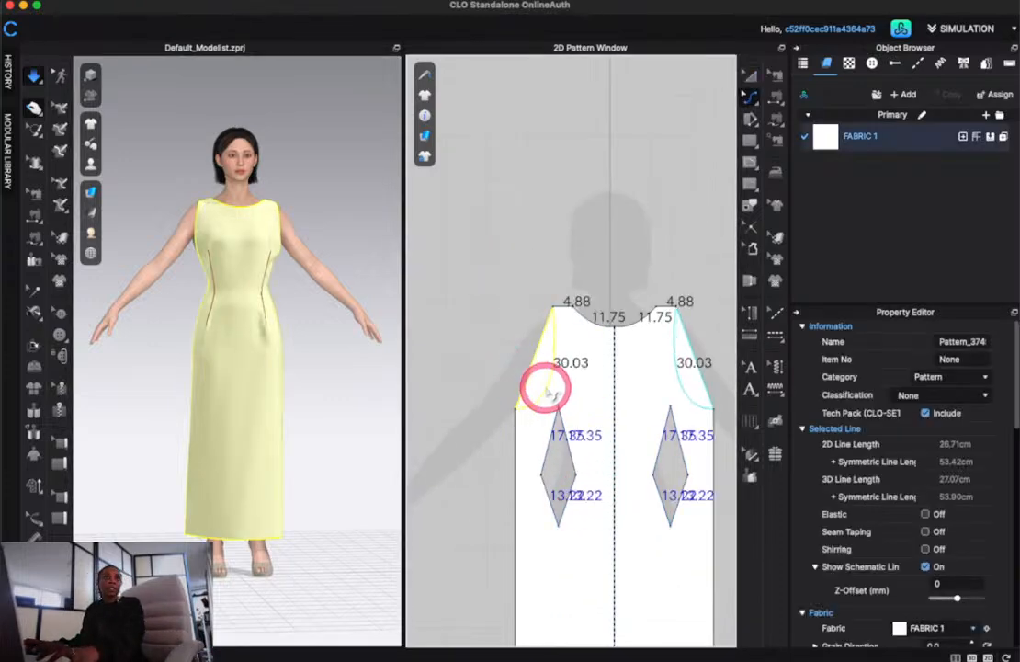
drag(542, 390, 543, 389)
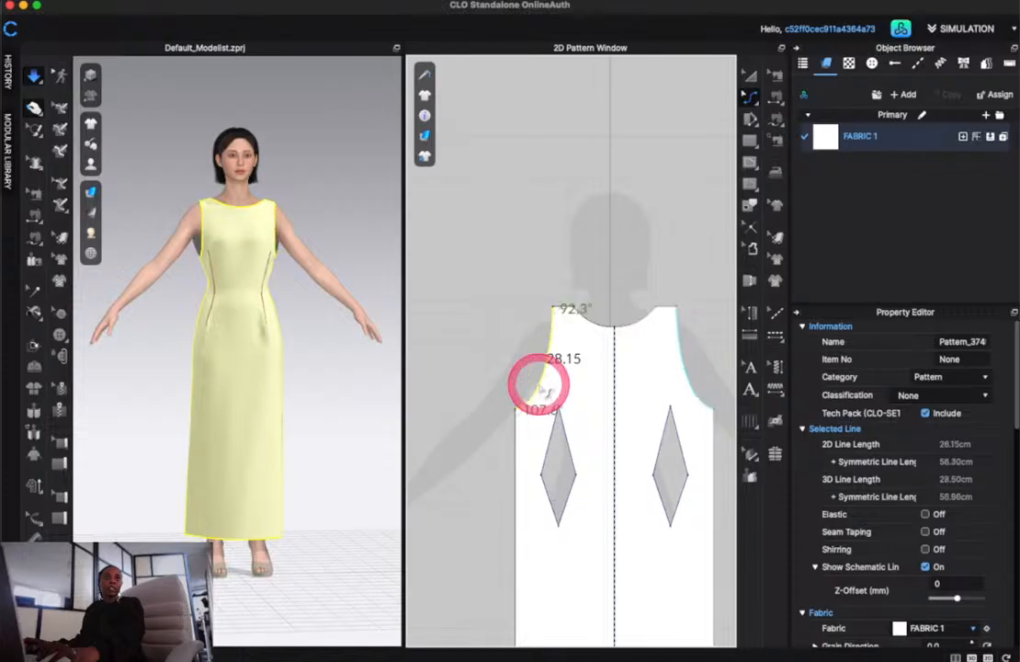
Curve the back pattern's armhole edges inward symmetrically to match the front armholes
scroll(540, 381, down, 5)
scroll(577, 369, up, 5)
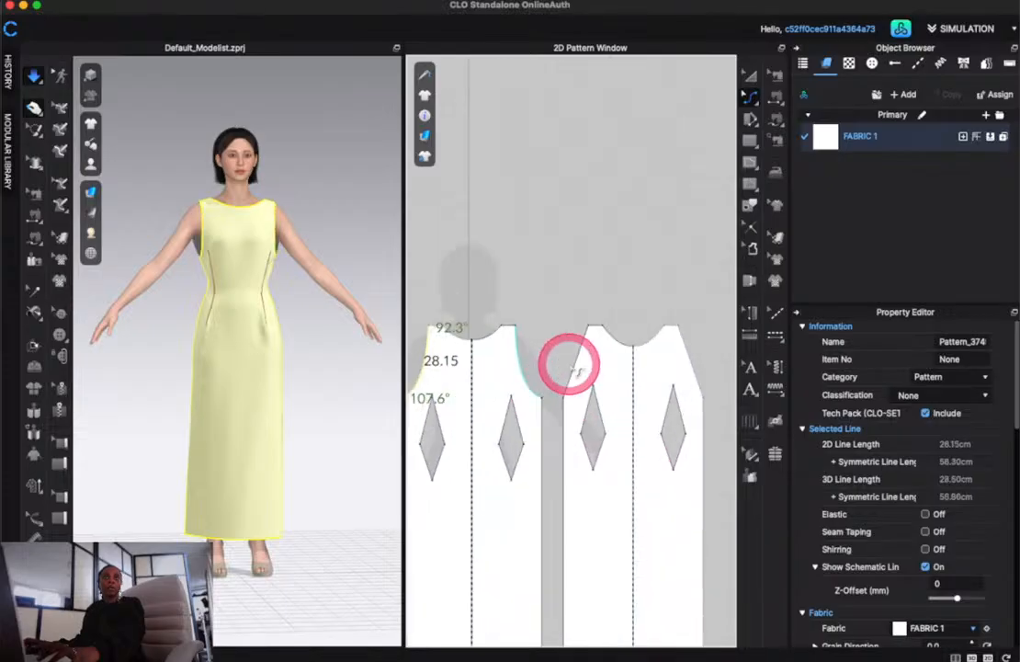
drag(572, 366, 581, 372)
key(super+z)
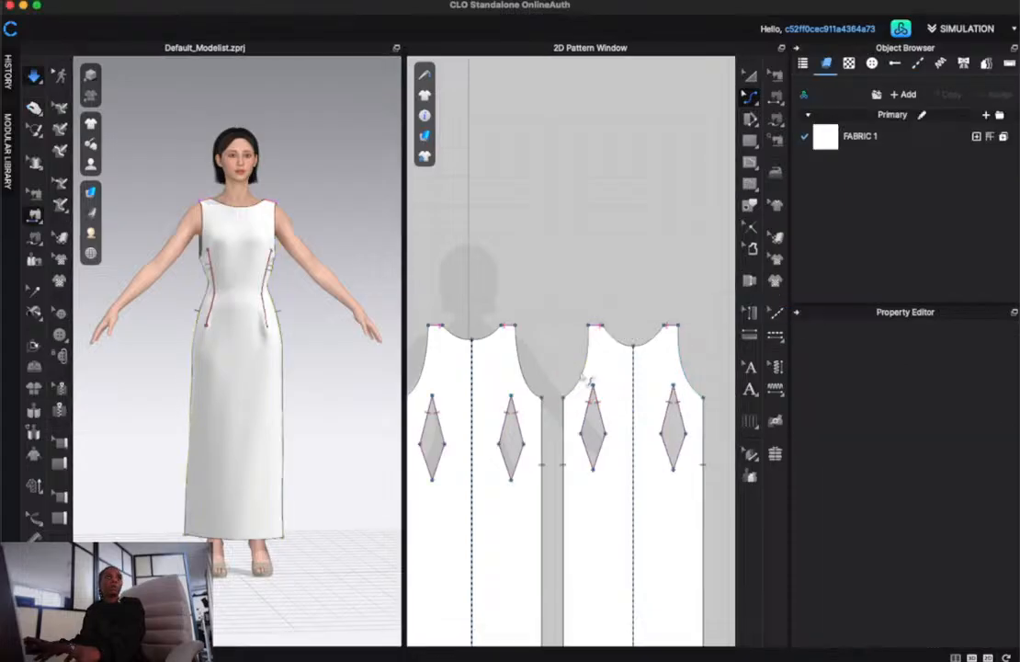
Raise the front underarm points about 9.1 cm and the back underarm points to the same height, and simulate the dress
right_drag(337, 346, 262, 358)
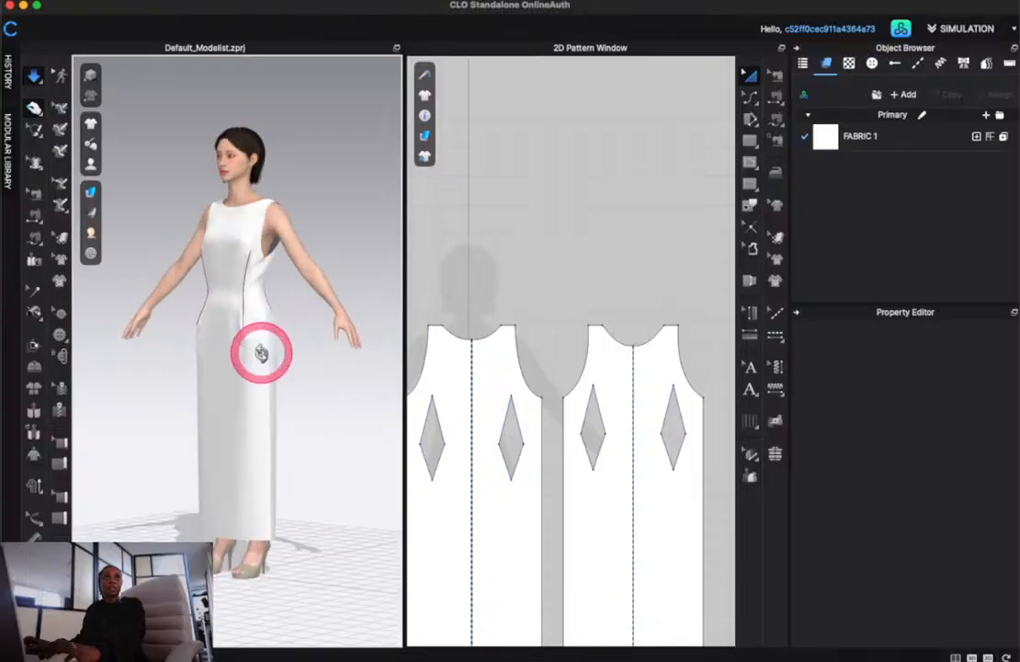
click(750, 98)
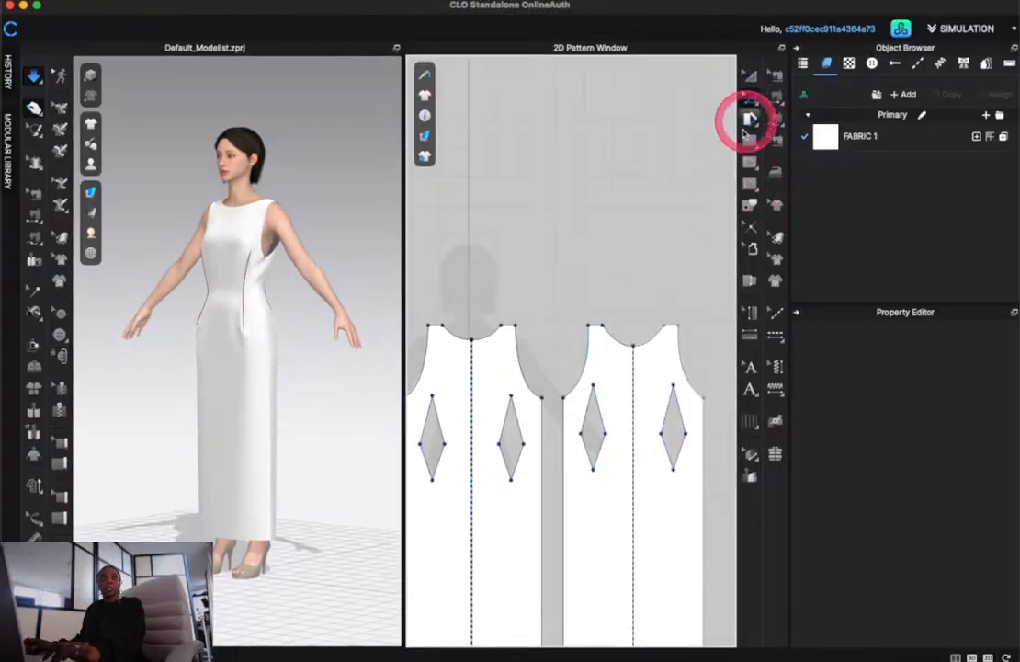
click(548, 388)
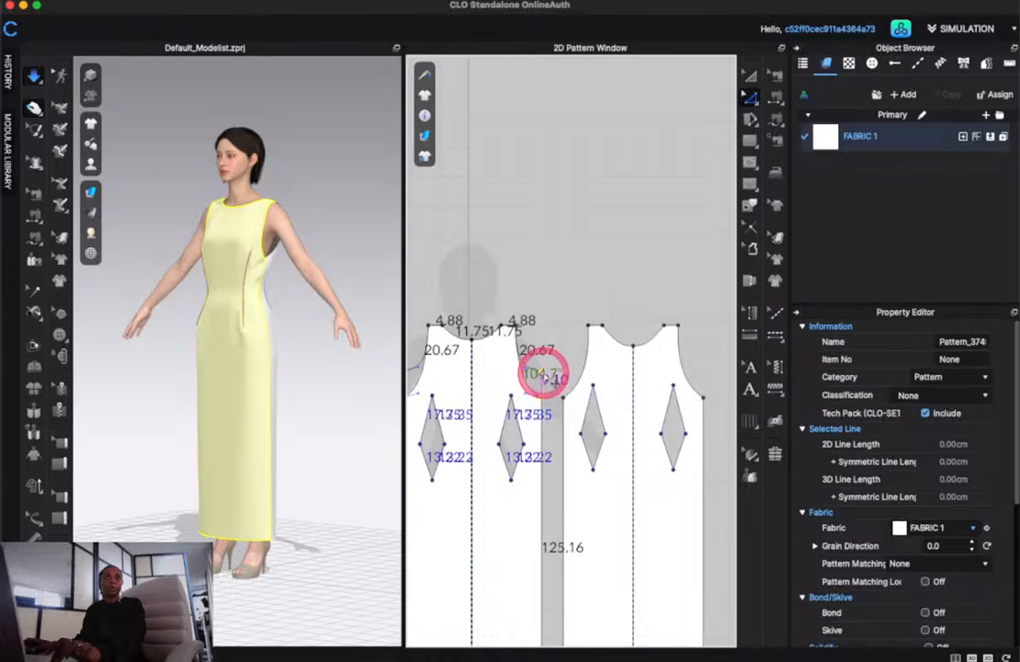
mouse_move(544, 377)
mouse_down()
mouse_move(578, 406)
mouse_move(561, 378)
mouse_up()
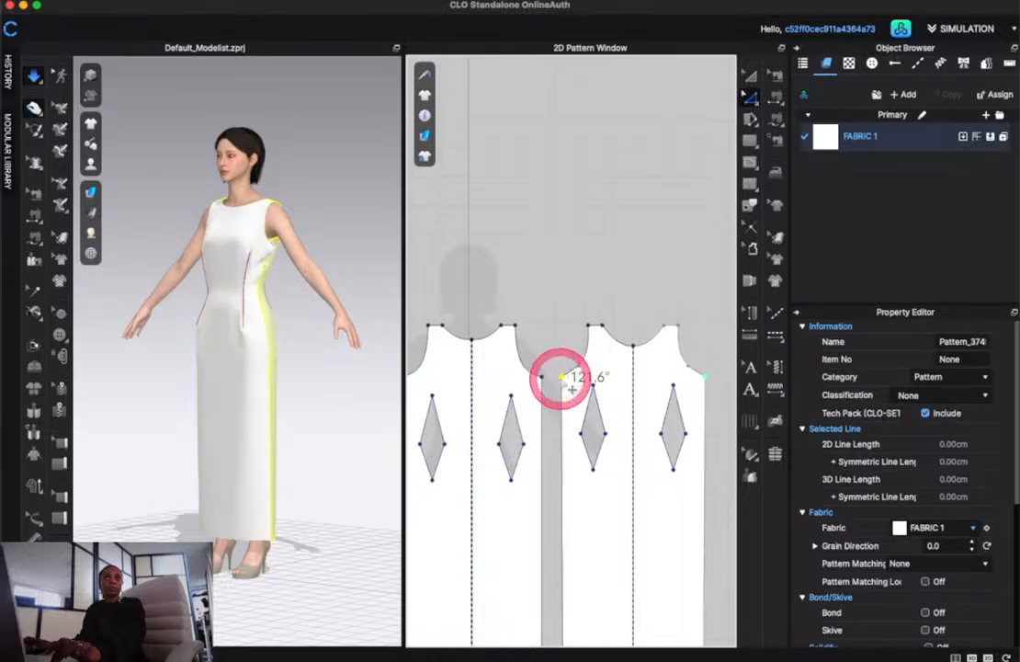
key(b)
key(j)
key(n)
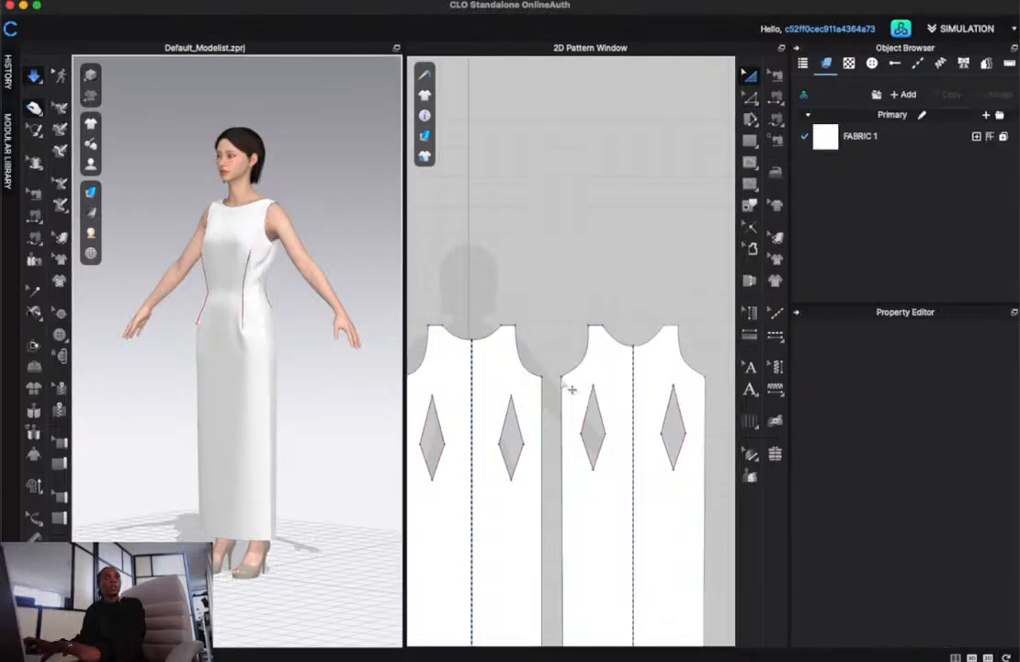
right_drag(390, 382, 459, 381)
Switch to Style3D and tug the lower front of the simulated dress to test how the fabric moves
click(211, 216)
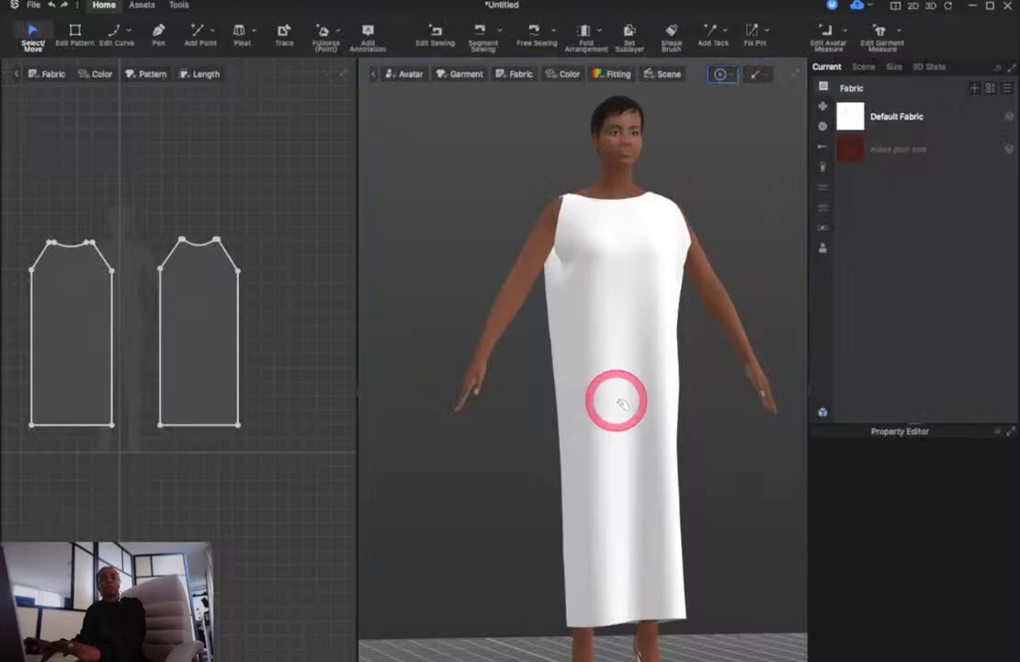
drag(614, 394, 649, 442)
click(649, 442)
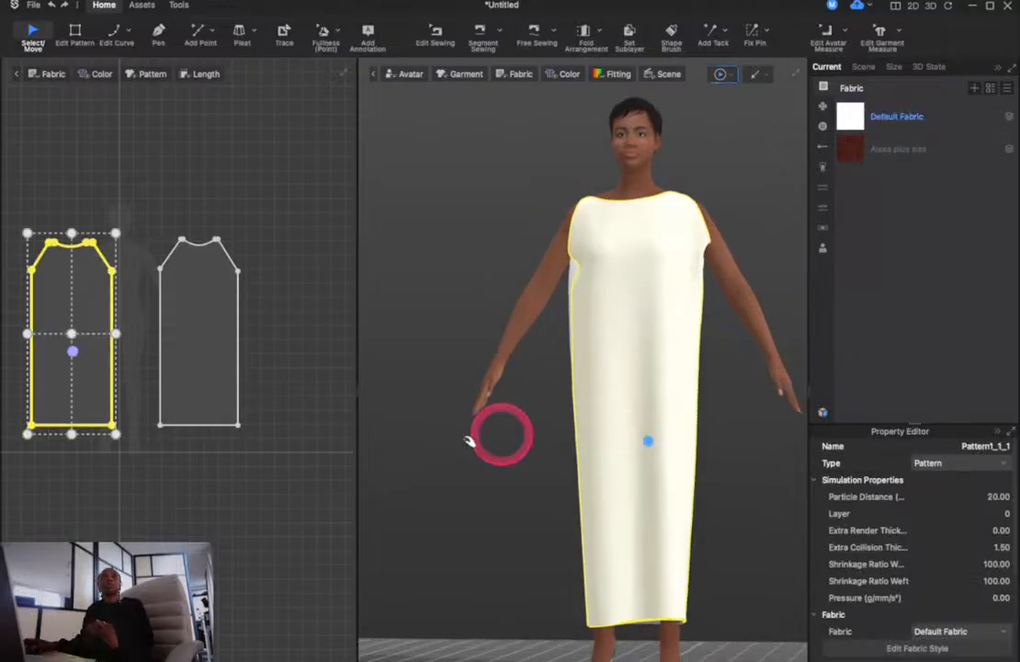
right_drag(690, 452, 672, 467)
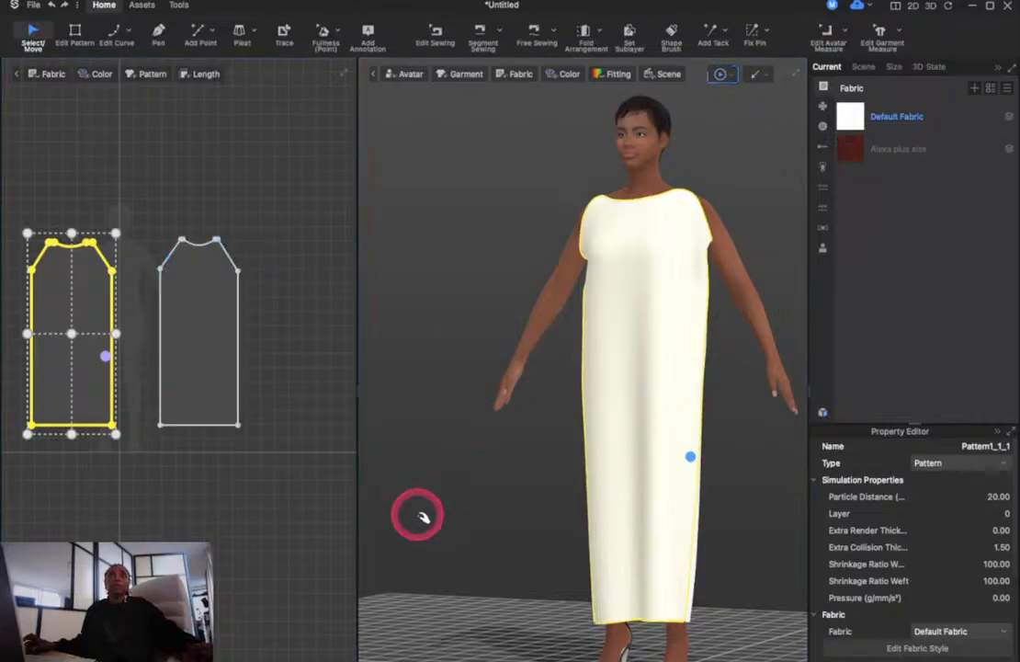
click(419, 516)
mouse_move(418, 517)
right_down()
mouse_move(546, 491)
mouse_move(449, 510)
mouse_move(428, 526)
right_up()
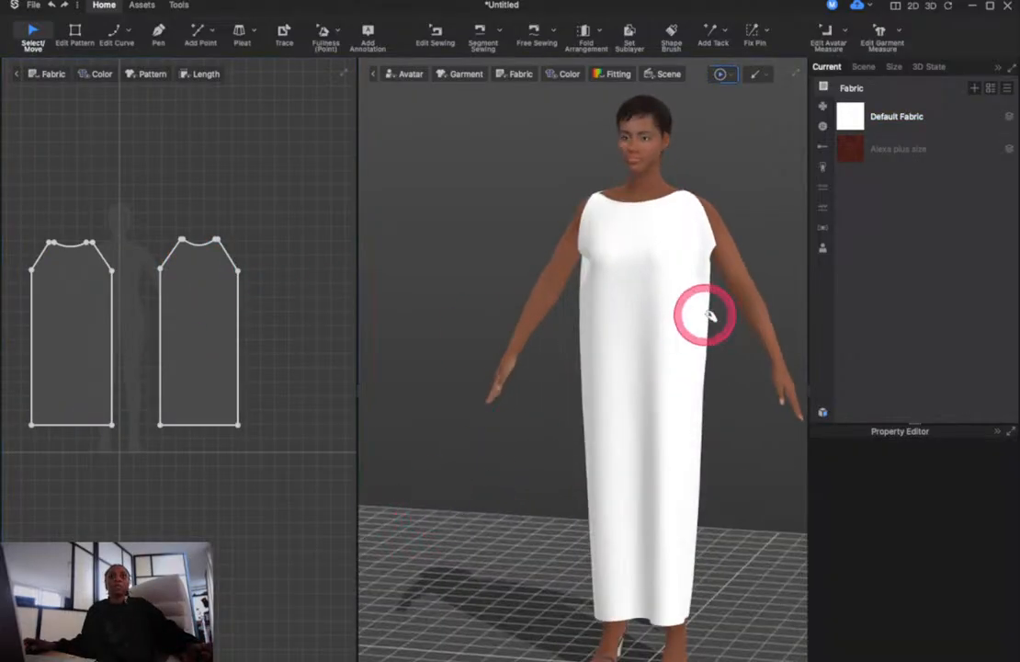
Pull the simulated dress at the bust, side and shoulder to examine how it stretches and settles back on the avatar
click(658, 275)
drag(634, 285, 709, 278)
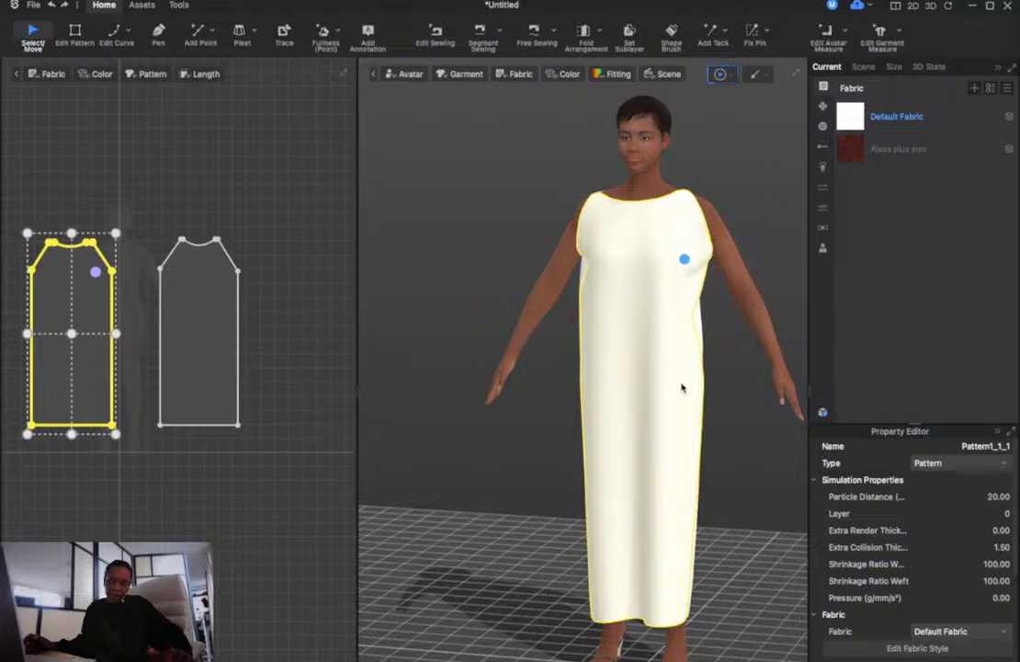
drag(683, 393, 552, 273)
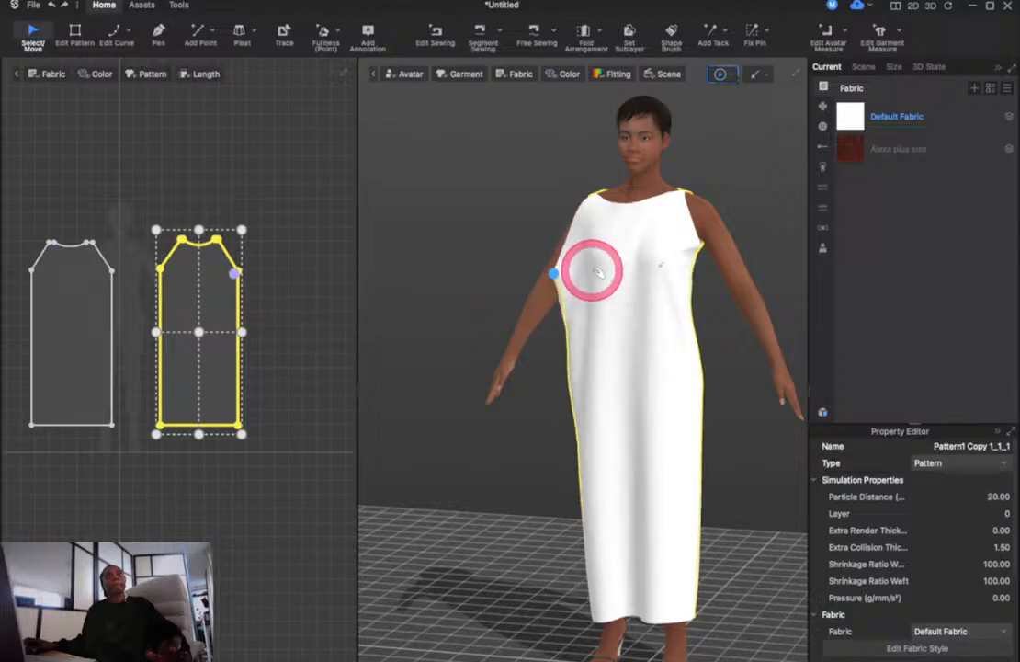
click(602, 447)
right_drag(602, 447, 648, 442)
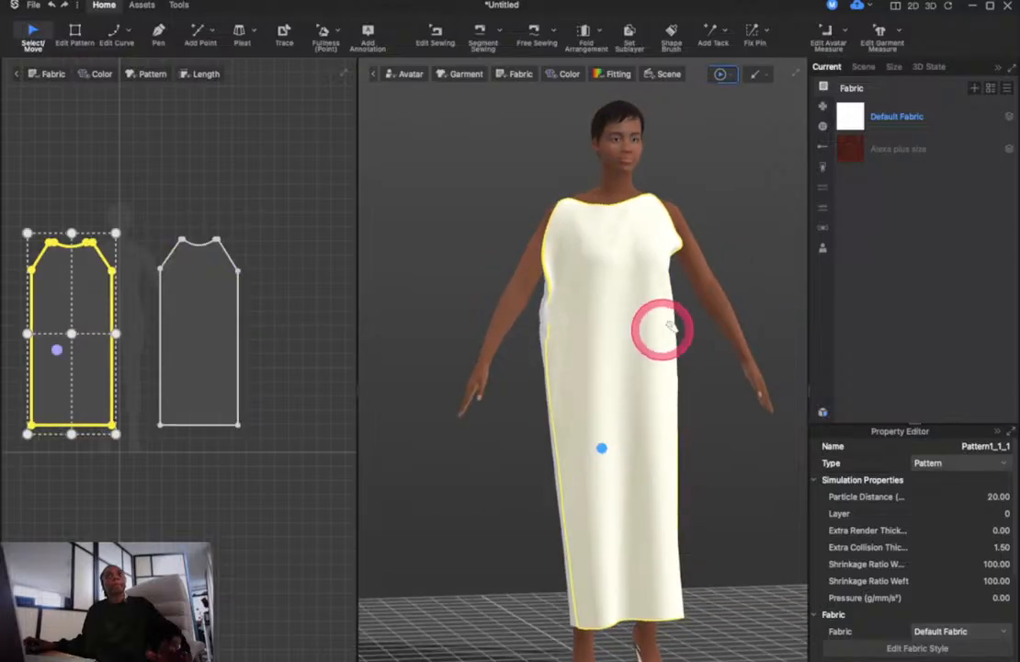
click(692, 312)
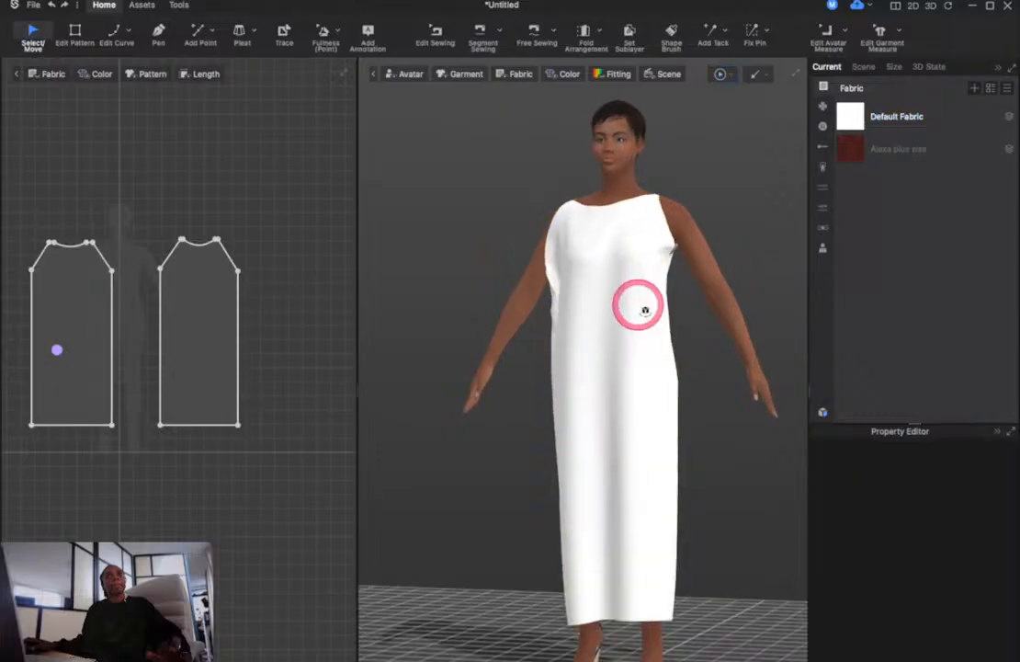
click(661, 248)
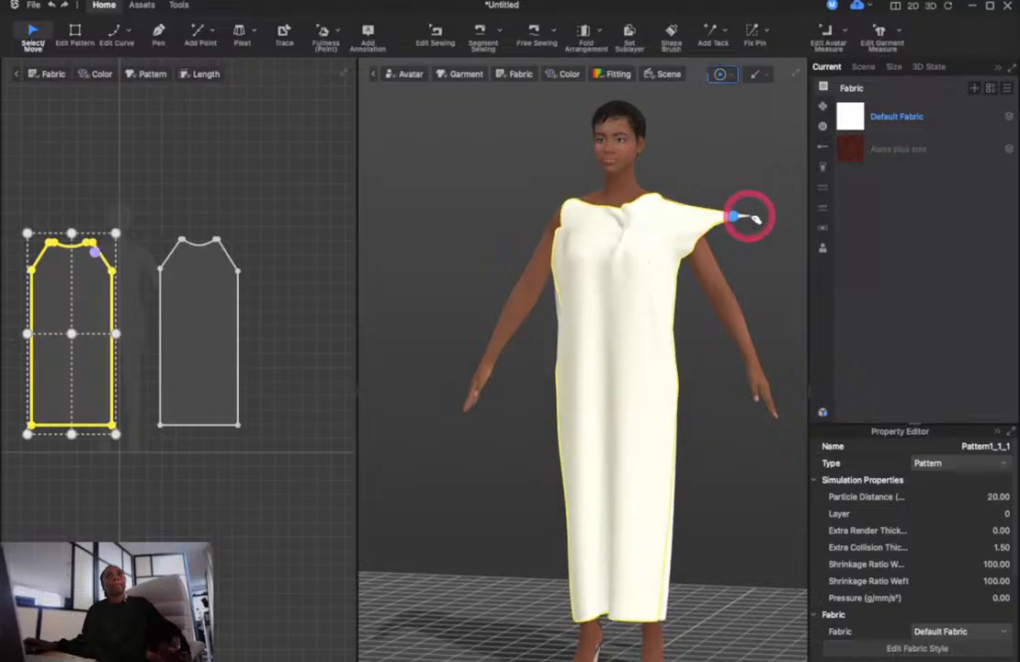
drag(762, 218, 762, 218)
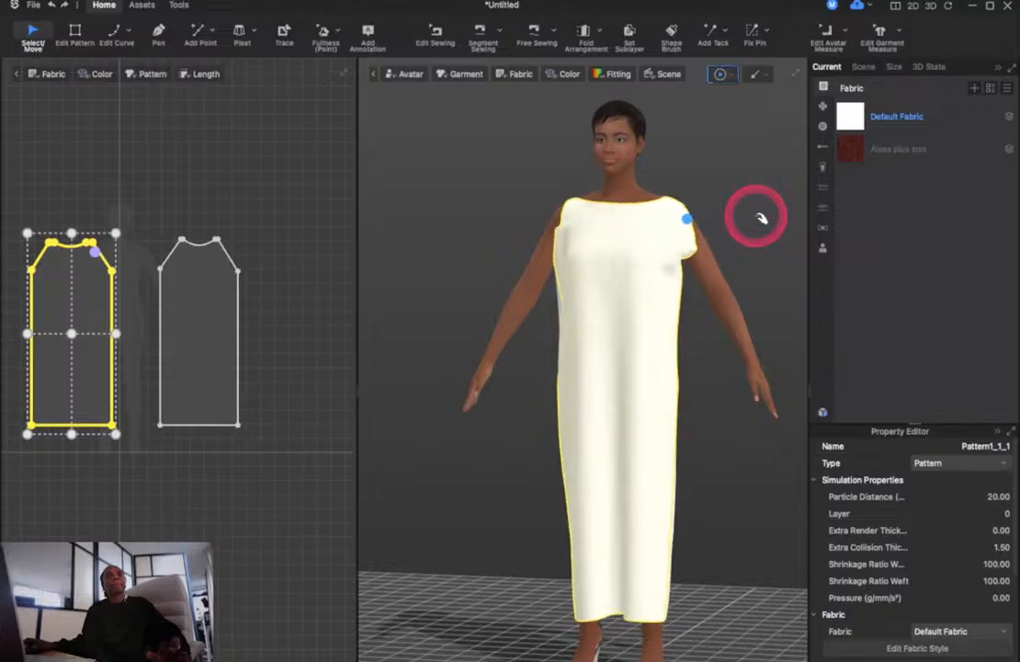
Tug the dress near the neckline and examine its drape from the front with nothing selected
click(538, 432)
right_drag(535, 432, 572, 310)
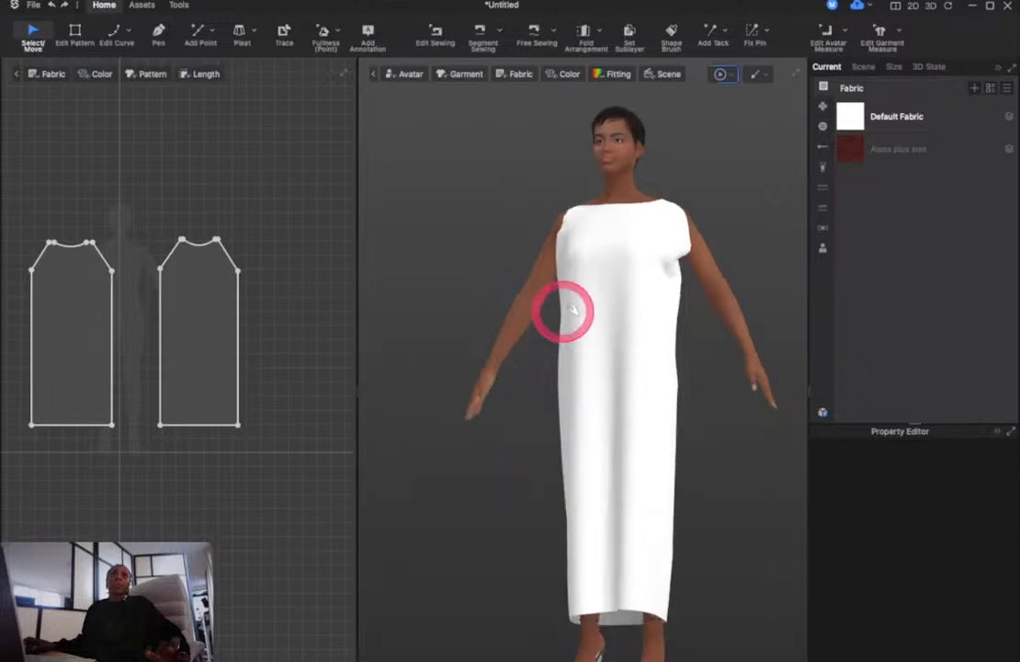
click(636, 215)
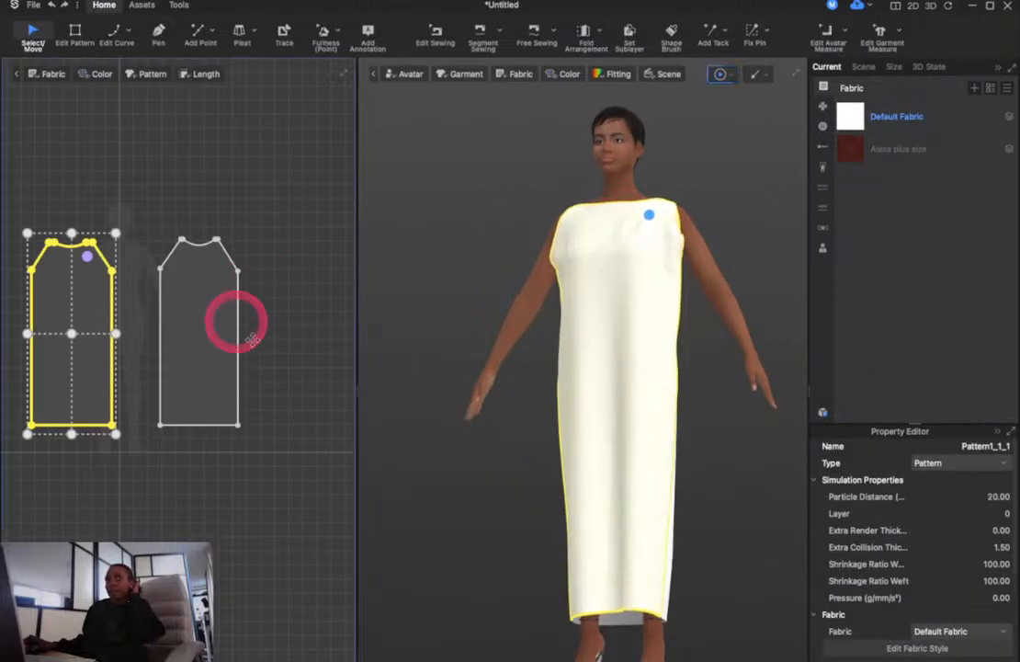
click(492, 386)
right_drag(492, 386, 520, 408)
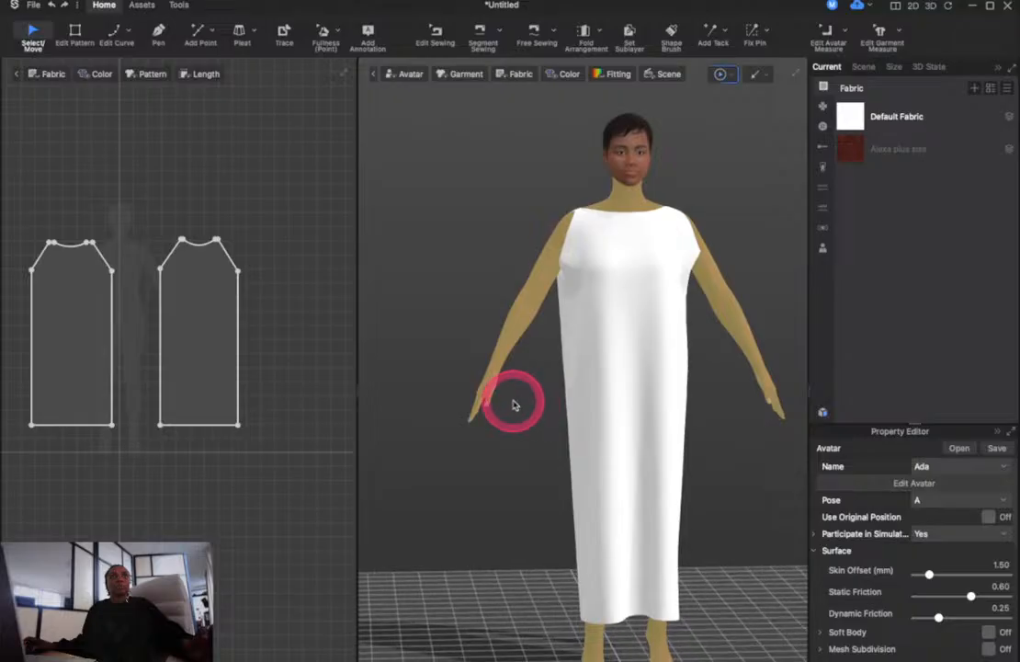
click(237, 241)
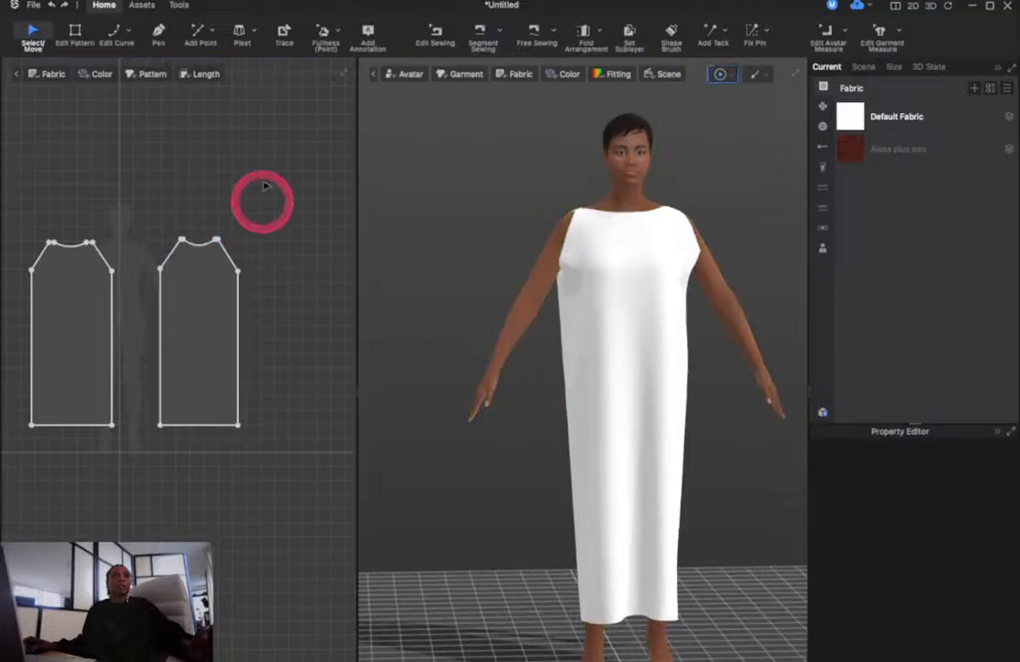
click(542, 259)
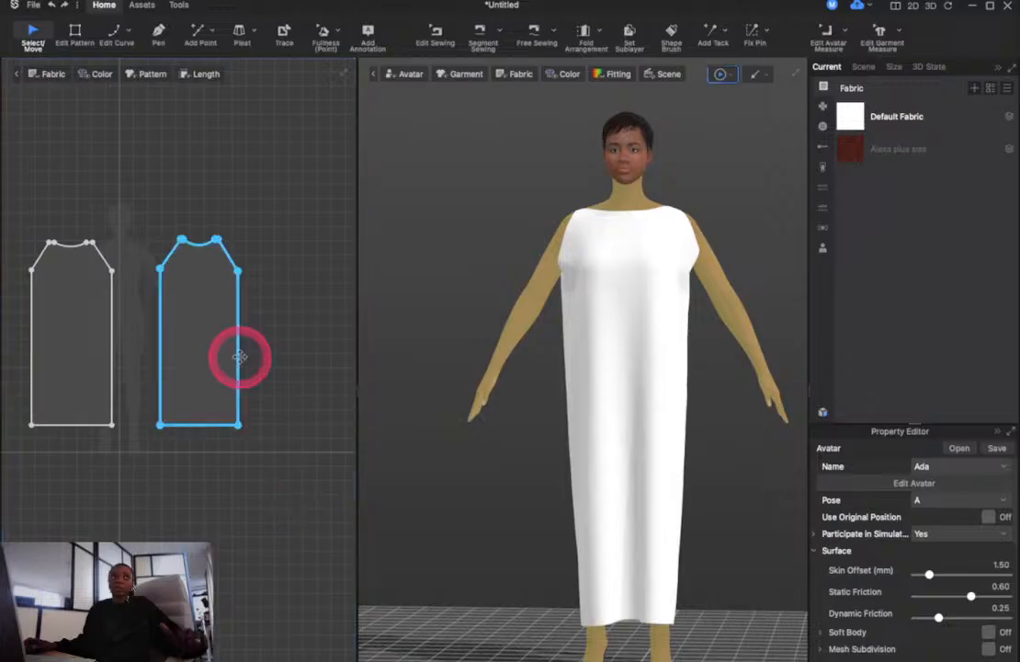
click(130, 38)
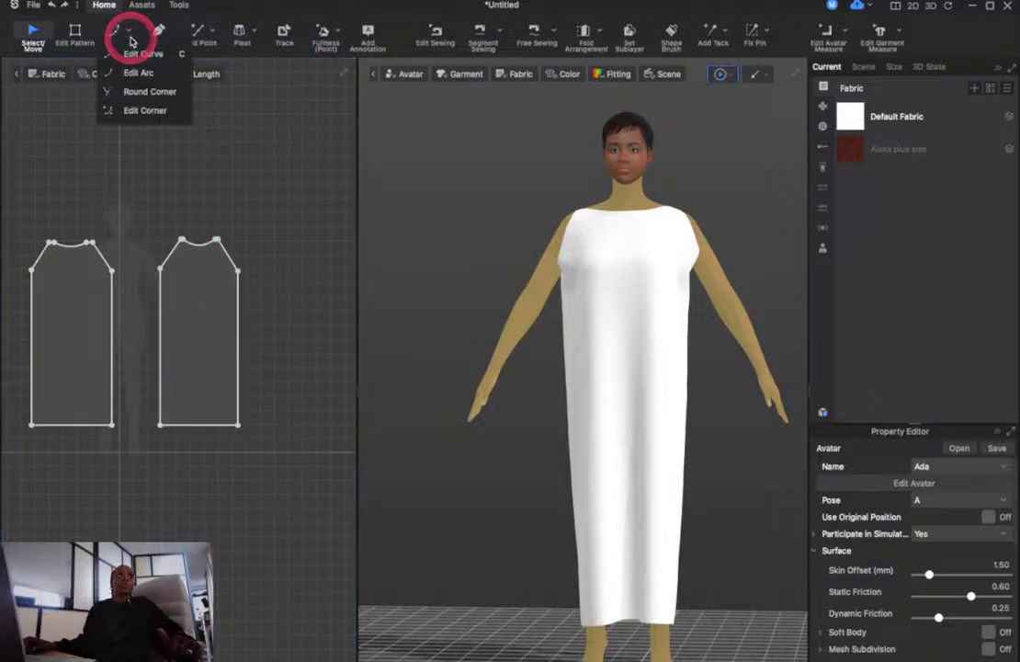
click(212, 34)
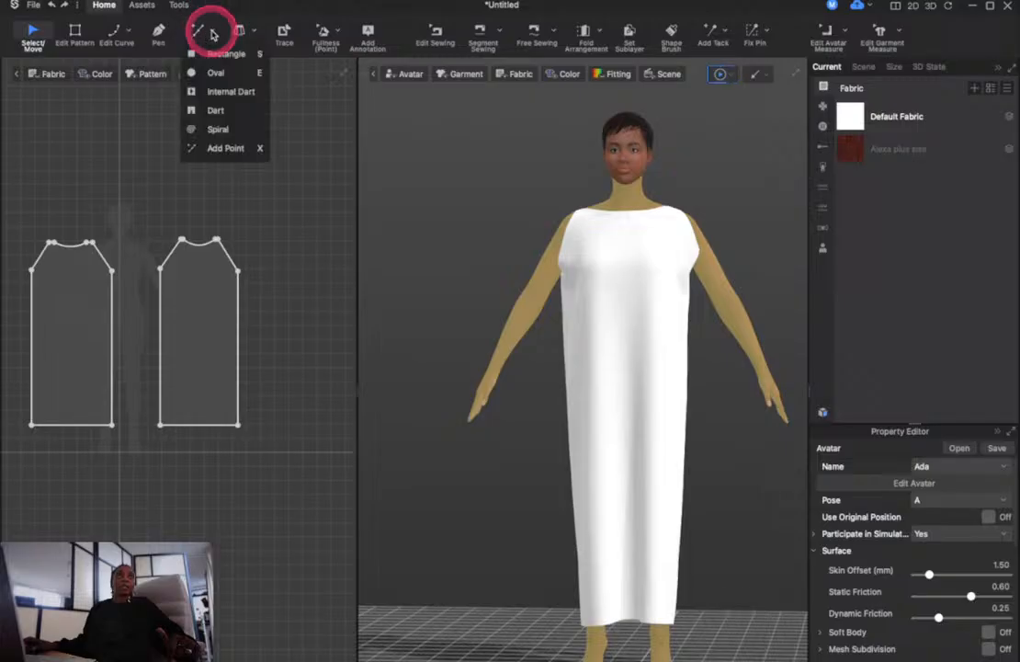
click(230, 109)
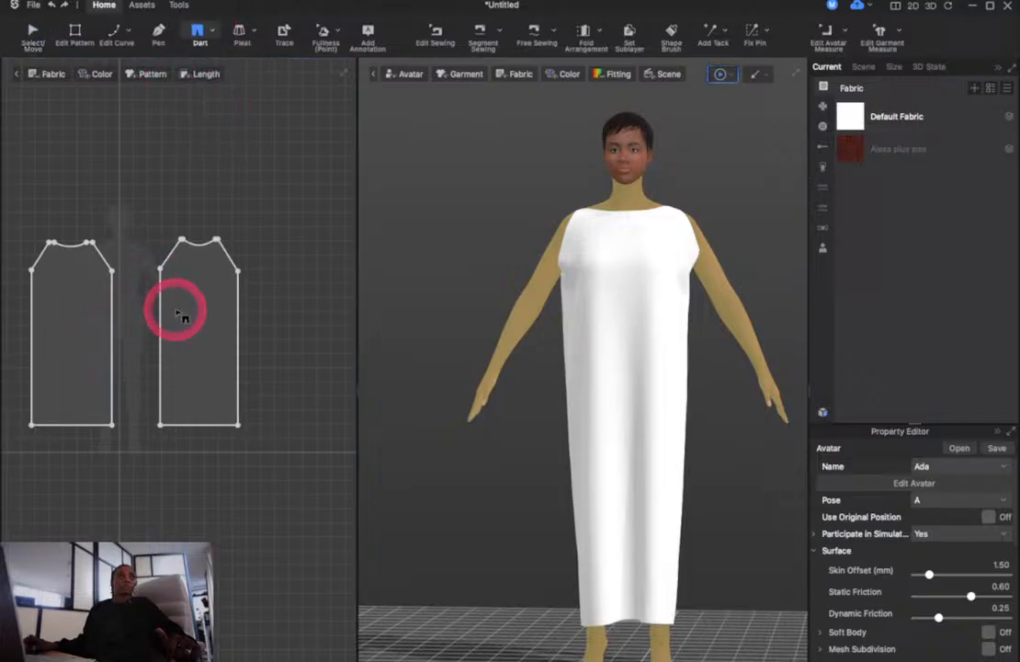
click(167, 341)
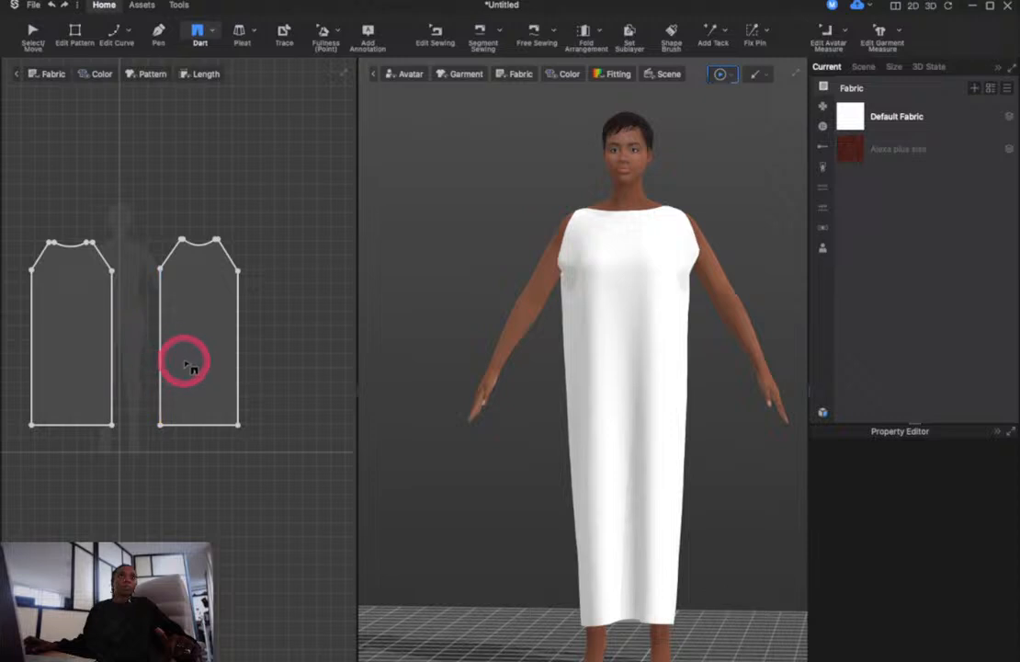
click(212, 34)
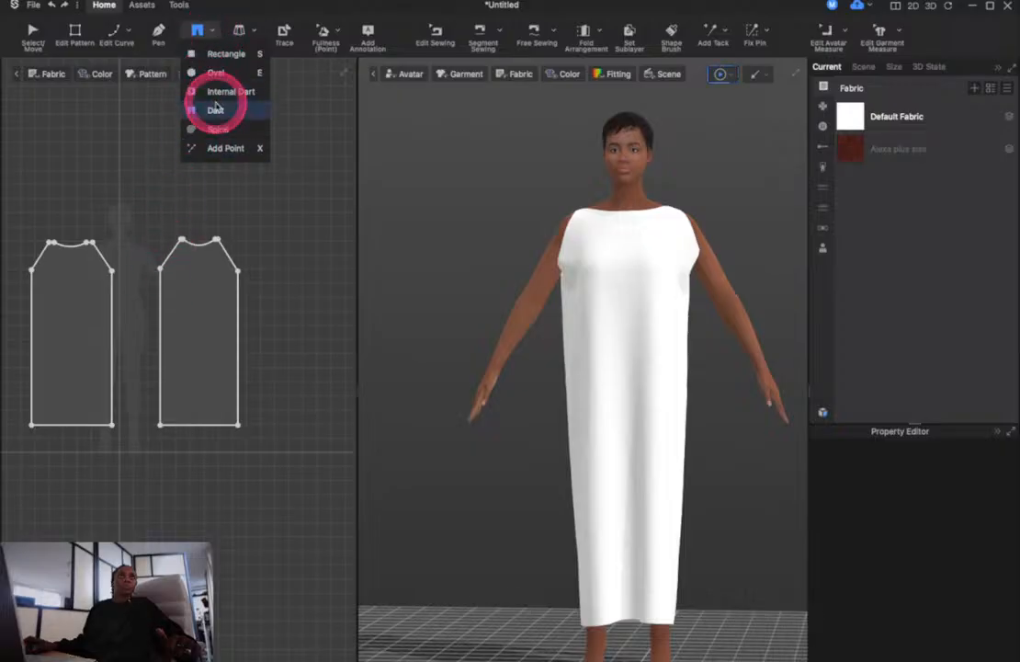
click(210, 110)
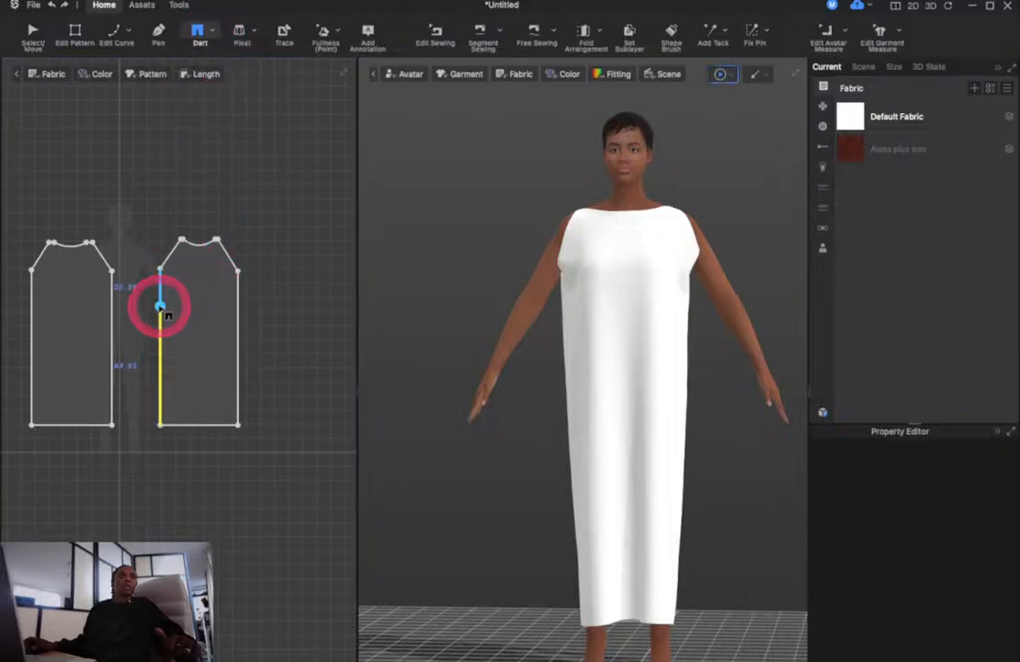
click(159, 305)
click(541, 433)
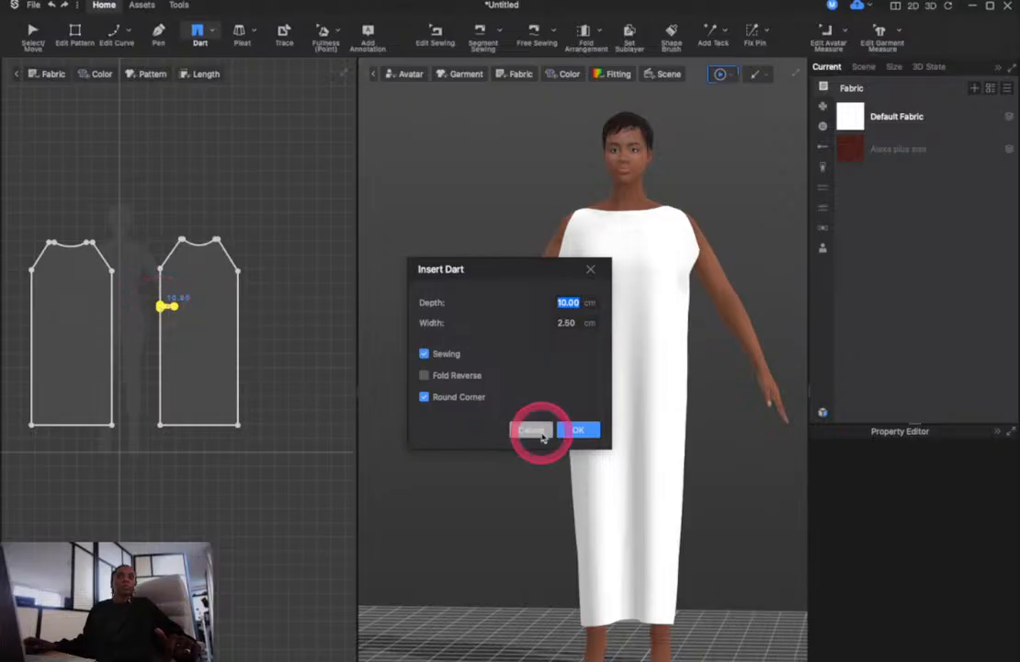
click(575, 432)
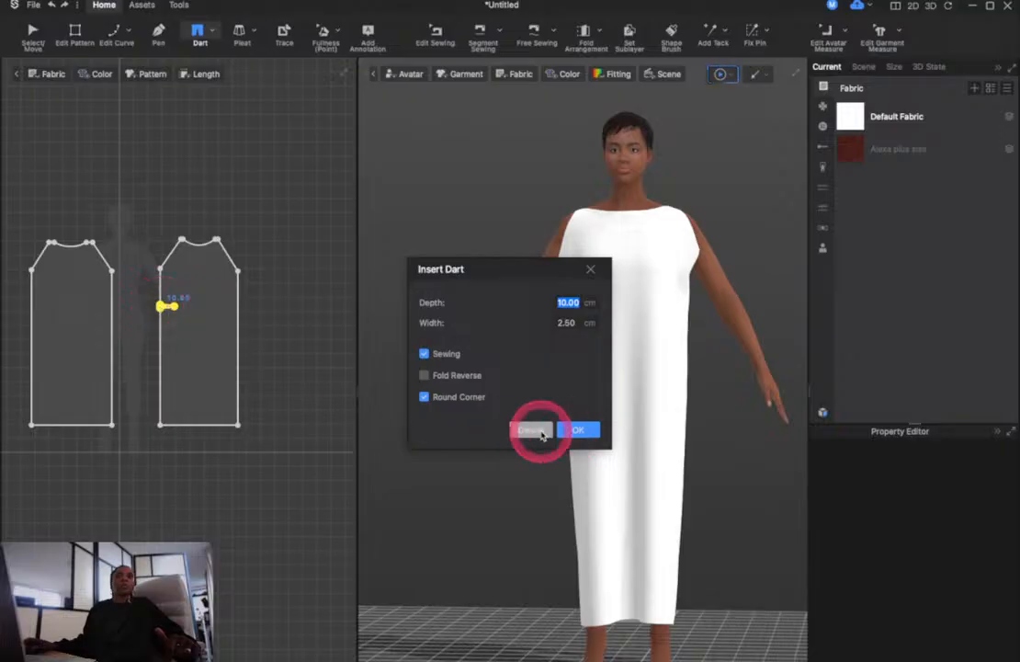
click(540, 432)
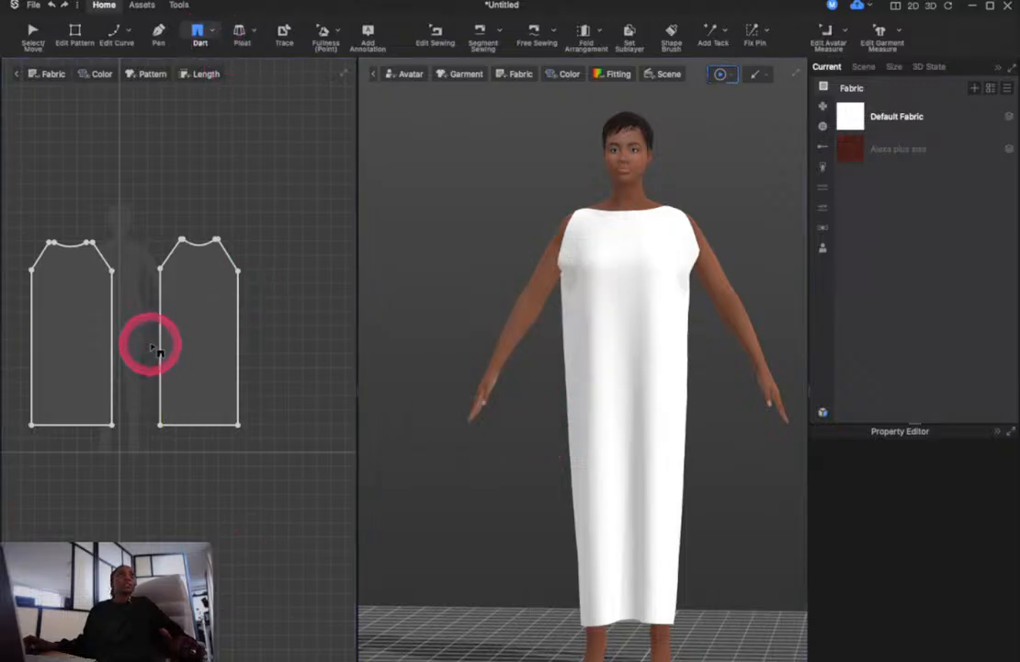
scroll(142, 313, down, 3)
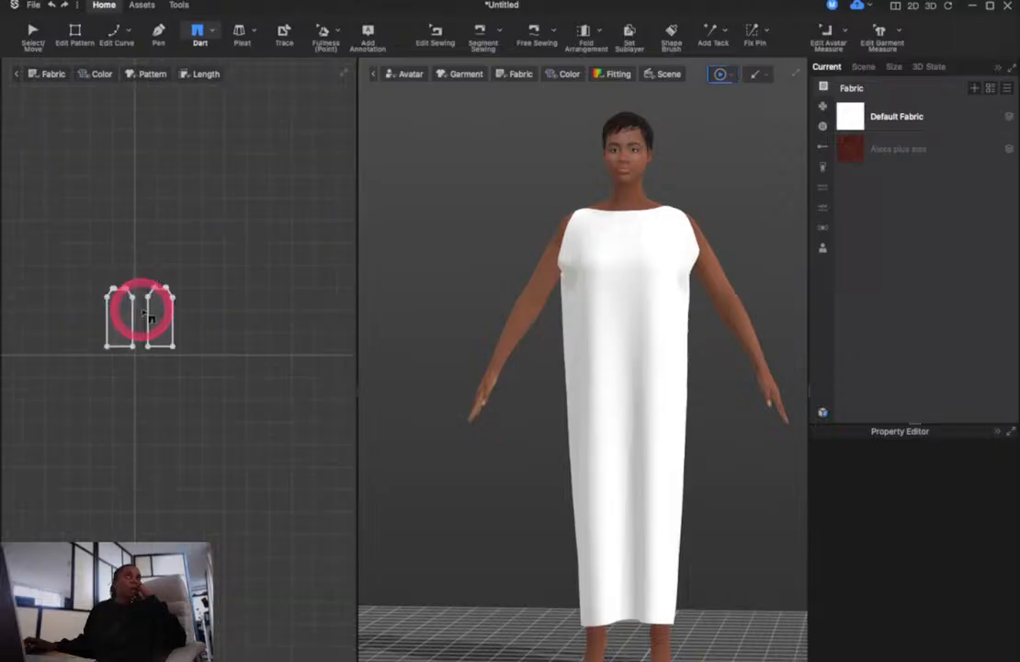
scroll(143, 308, up, 10)
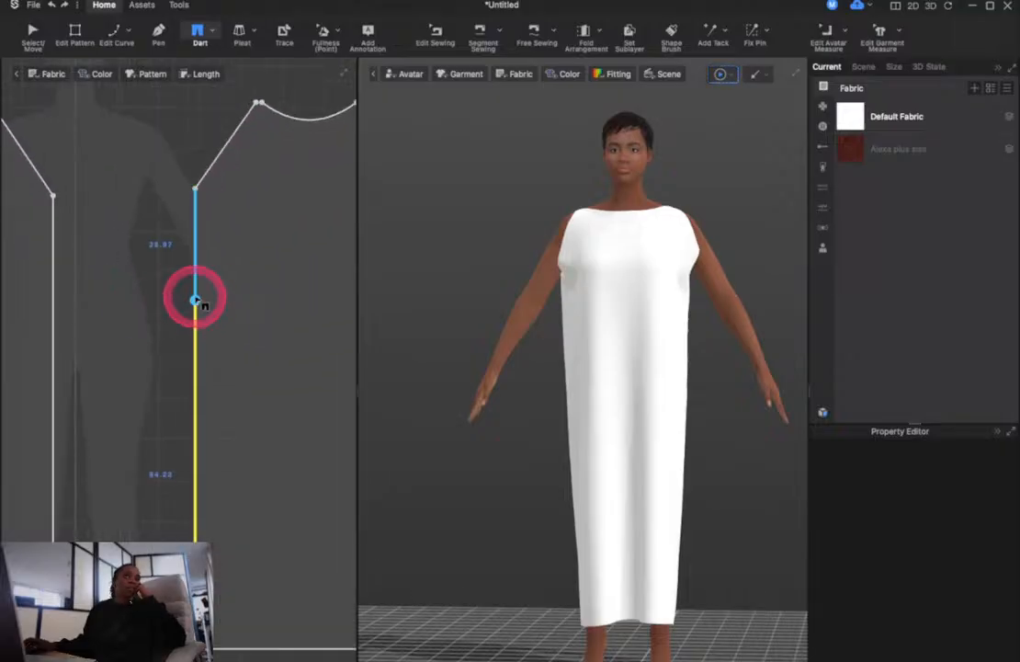
click(195, 298)
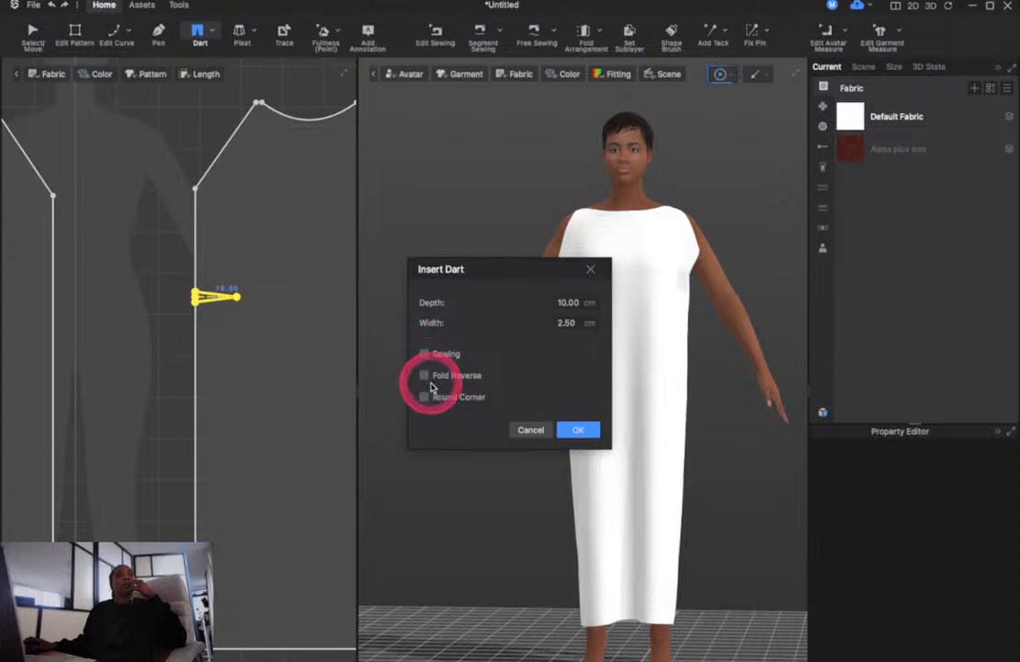
click(533, 430)
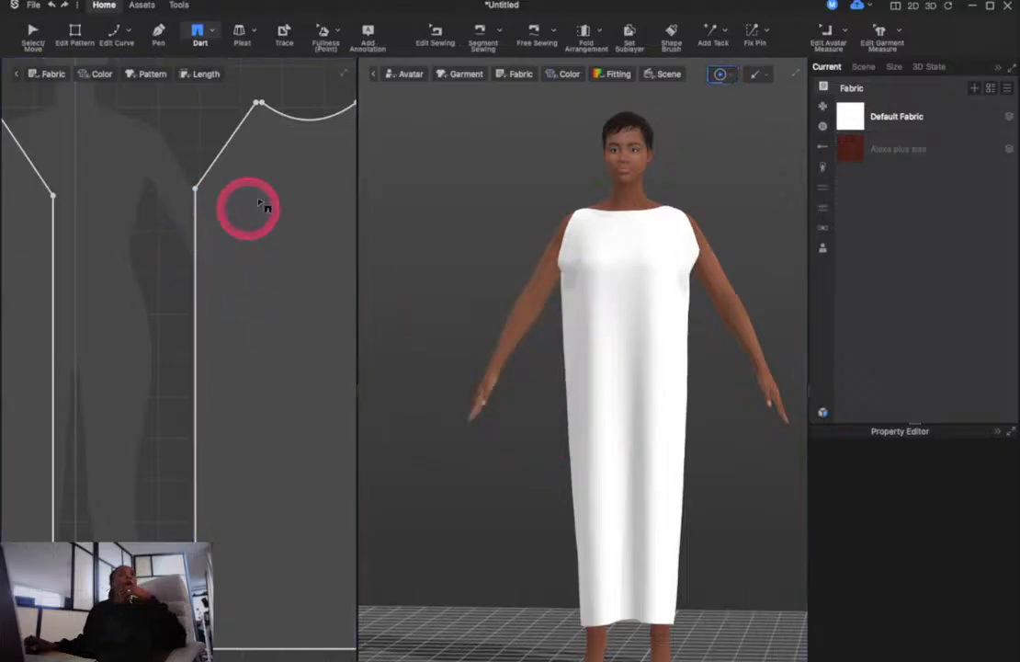
click(215, 35)
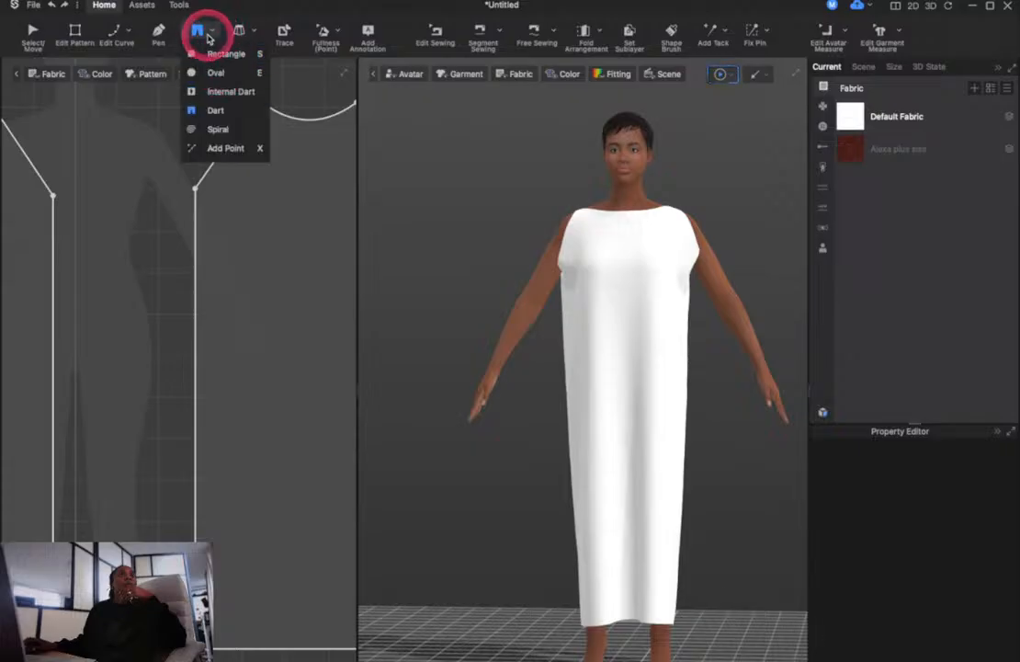
click(213, 35)
click(212, 35)
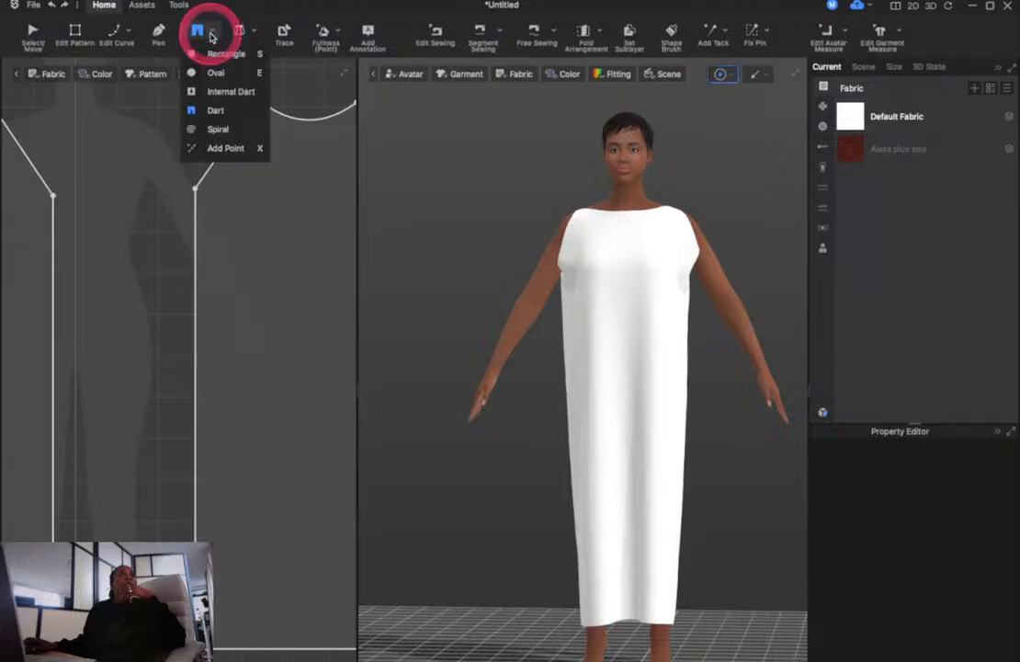
Draw a closed diamond-shaped waist dart with the Pen tool on the back piece, with sides about 25, 24, 23 and 26 cm
click(154, 37)
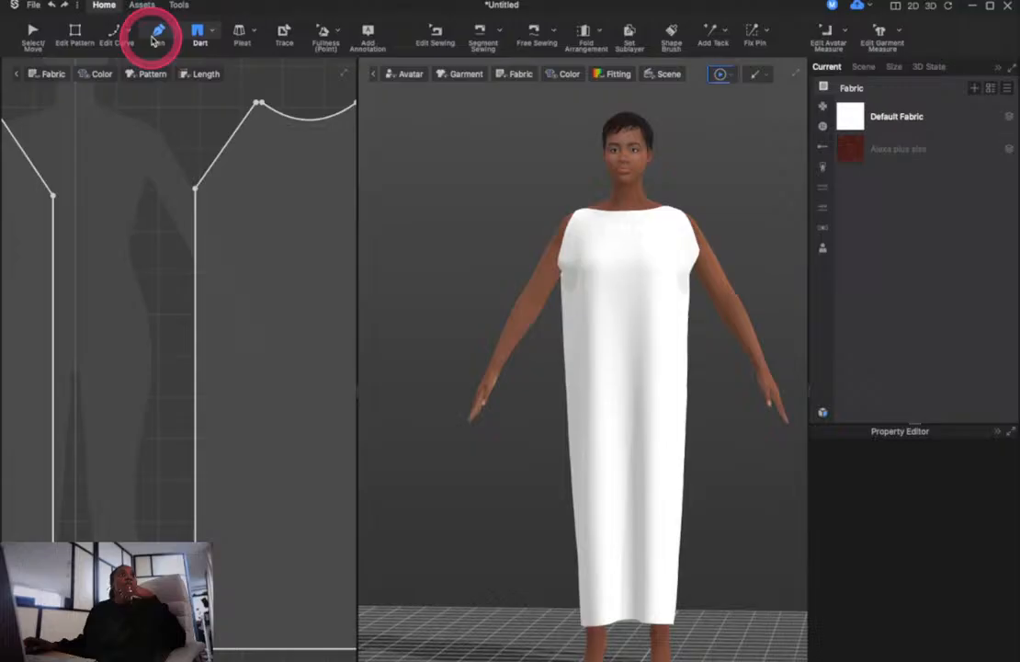
click(248, 237)
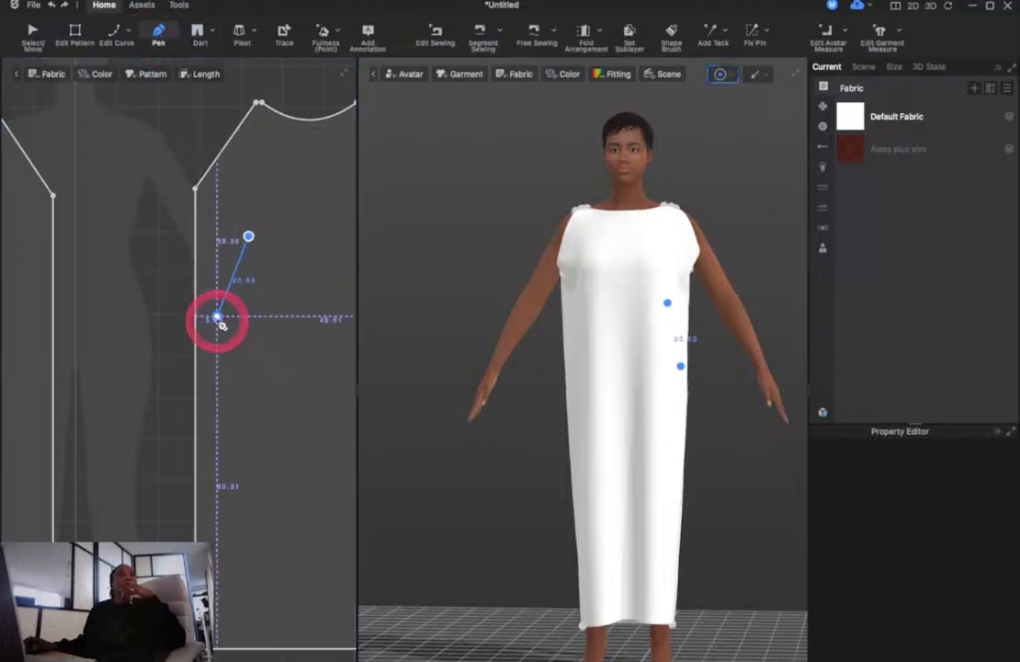
click(227, 337)
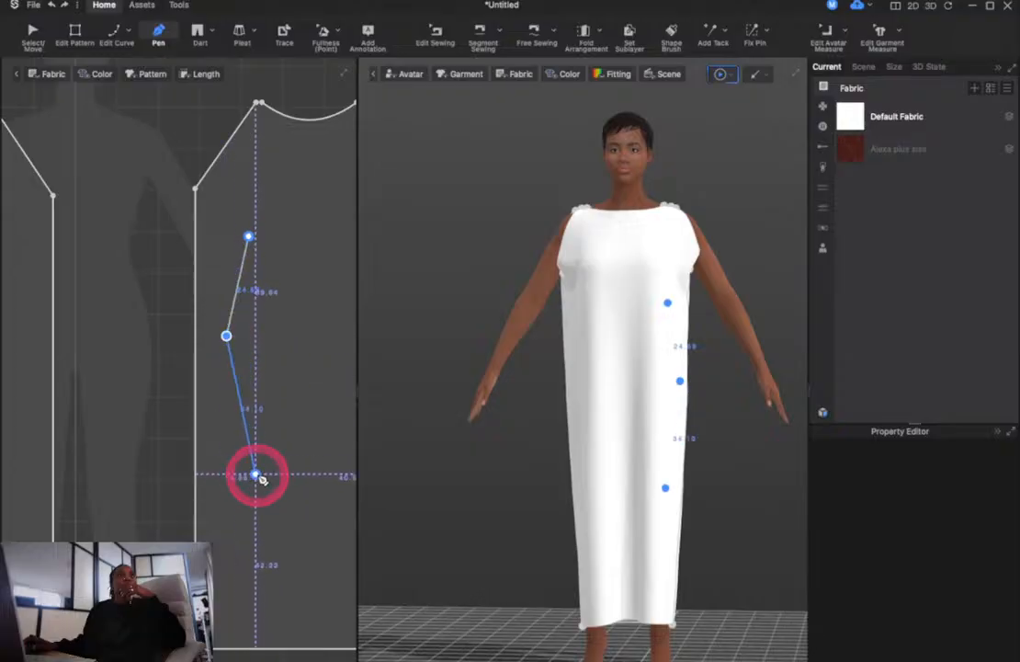
click(259, 427)
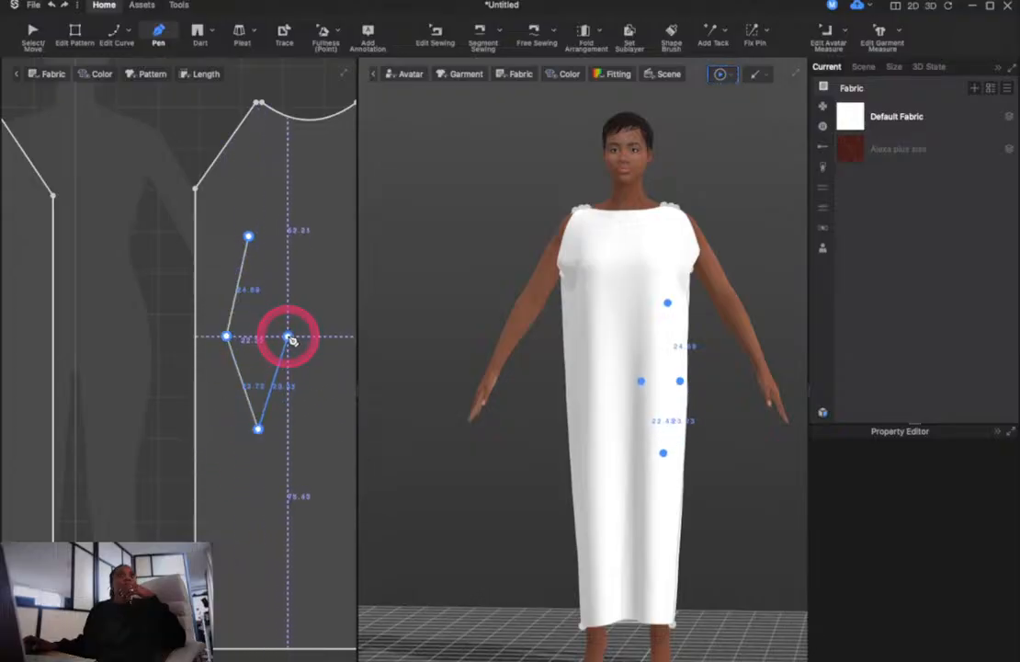
click(289, 337)
click(249, 238)
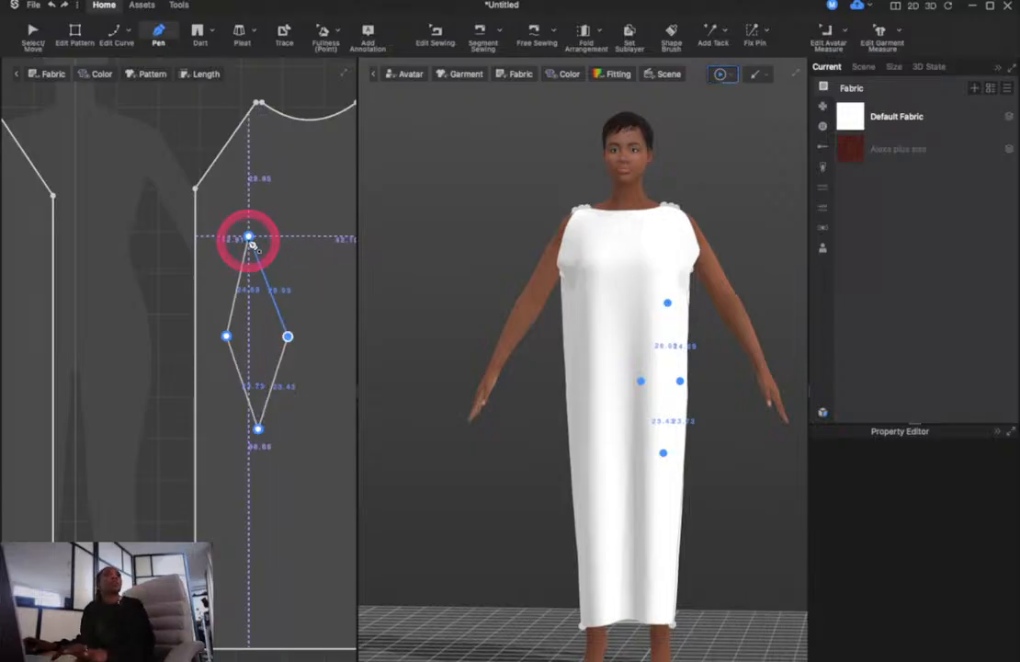
scroll(256, 290, up, 3)
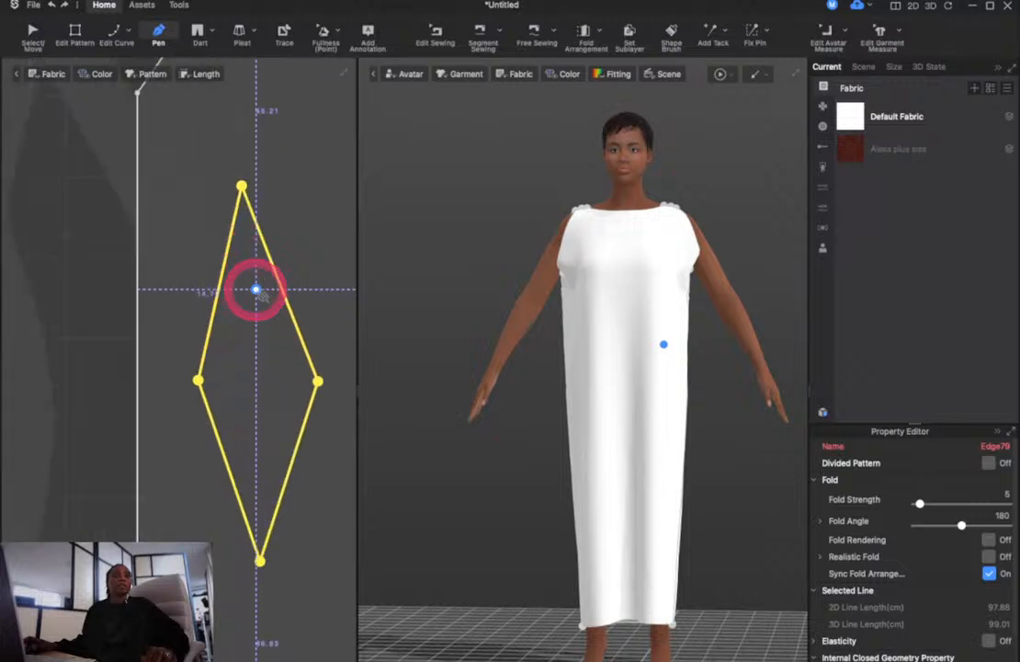
scroll(257, 290, down, 3)
scroll(260, 293, down, 2)
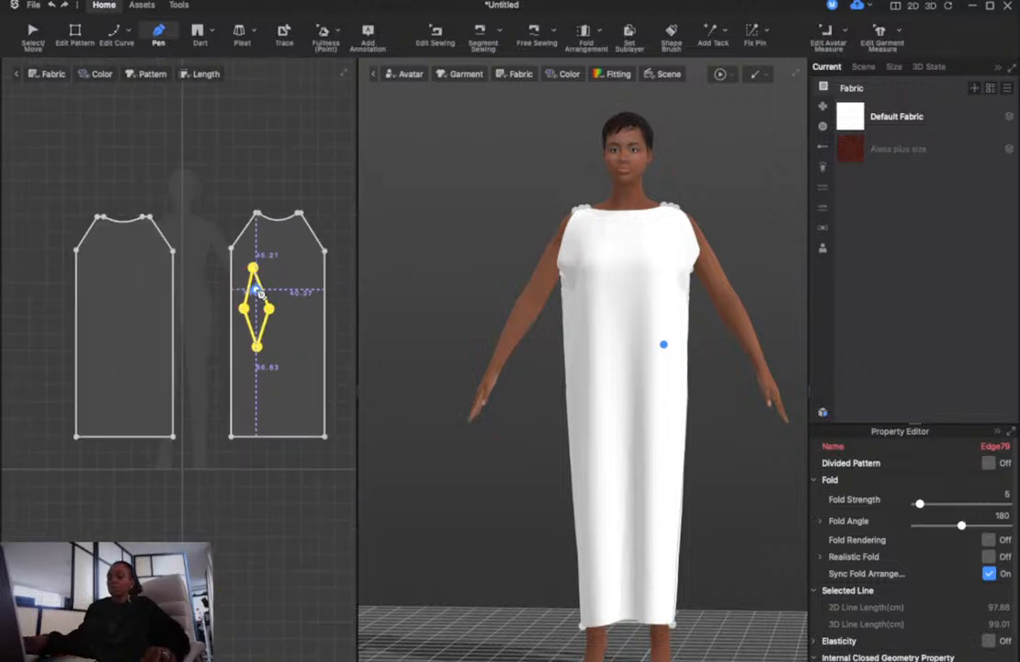
View the dress from behind, move the diamond dart higher on the back piece and shift its outer waist point slightly inward
key(8)
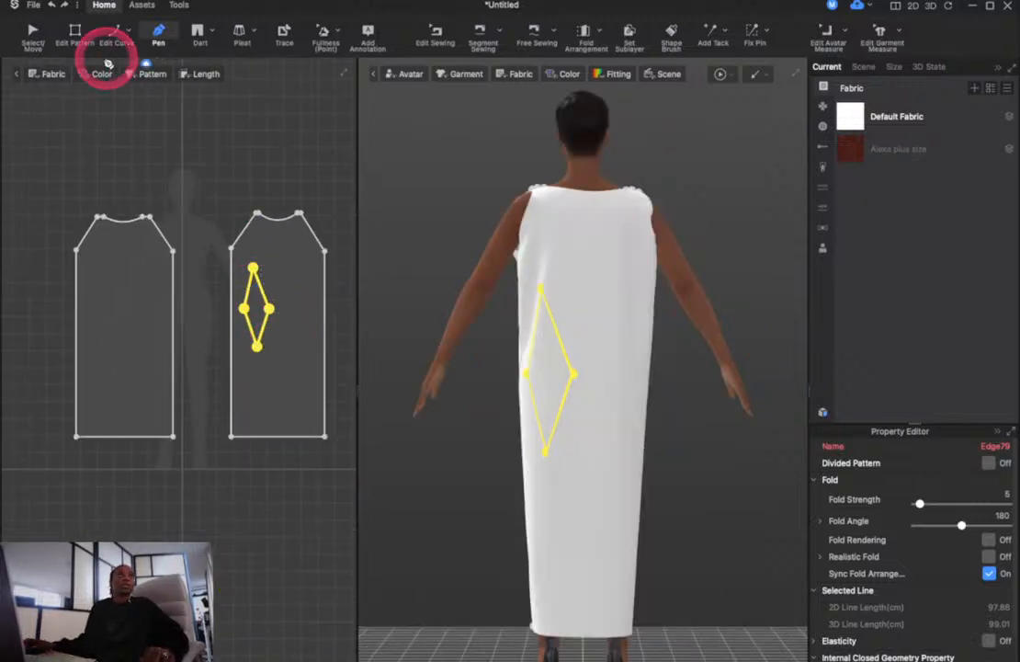
click(75, 36)
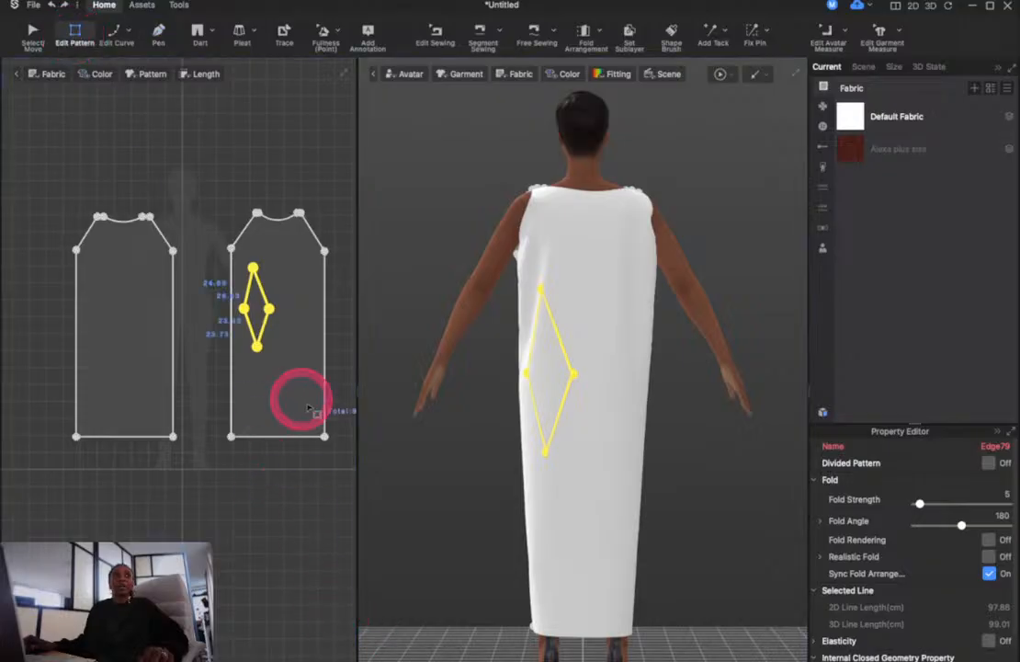
scroll(246, 292, down, 2)
scroll(246, 292, up, 5)
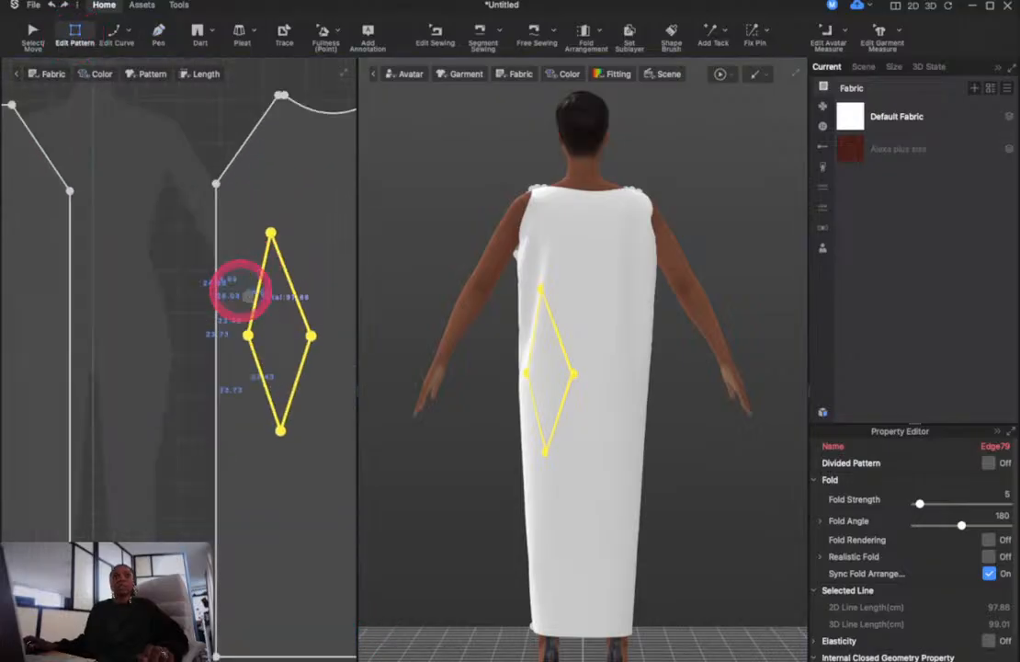
drag(252, 359, 256, 293)
click(249, 304)
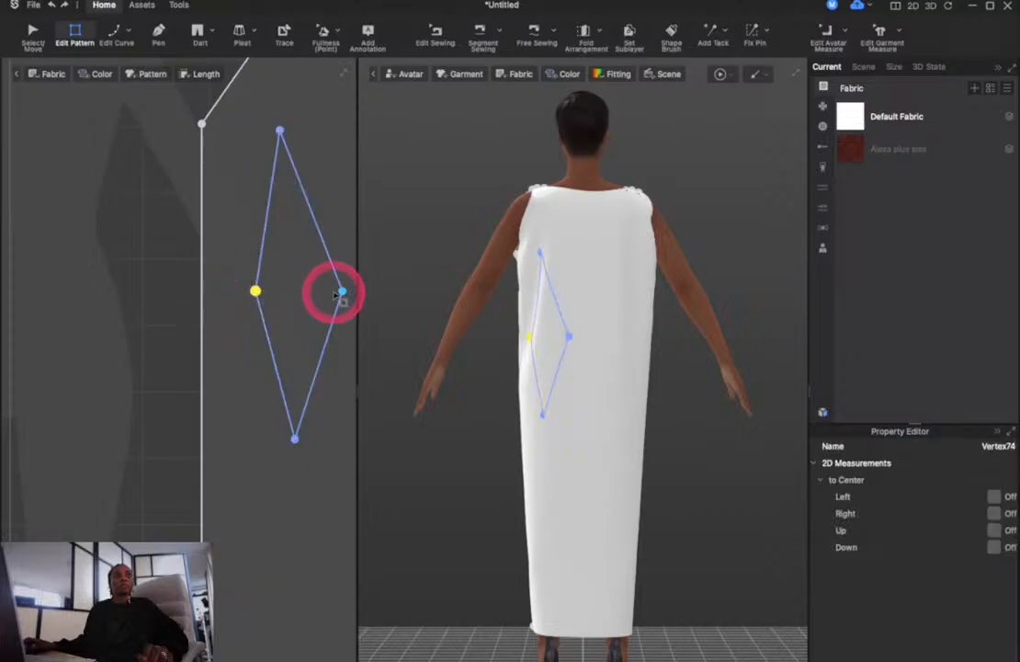
click(302, 290)
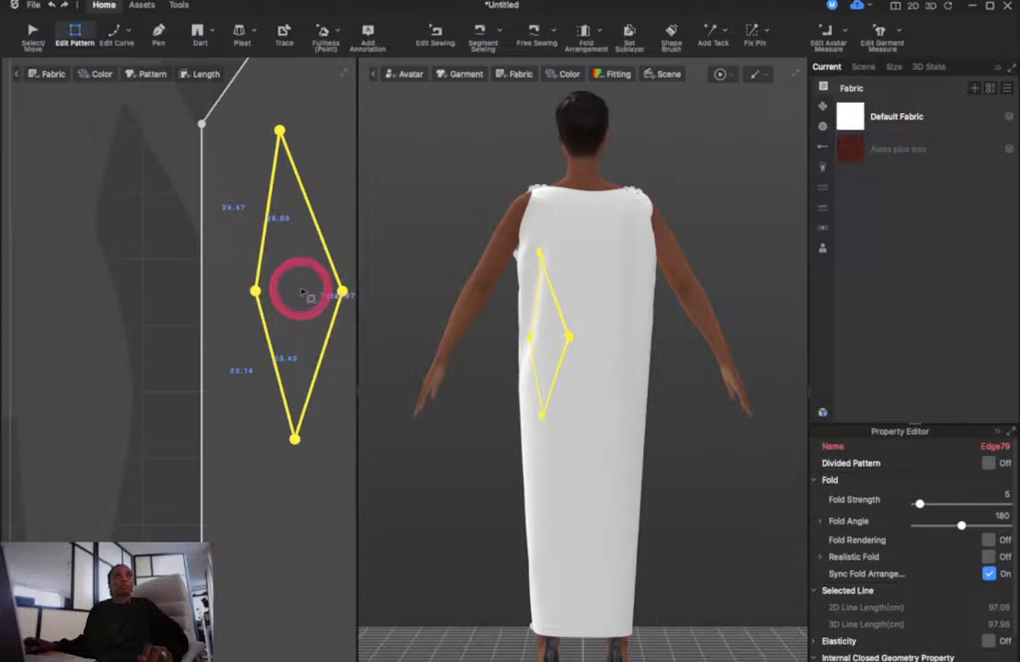
click(161, 237)
Narrow the dart by moving its inner waist point toward the outer one, and align the upper and lower tips midway between them
drag(342, 291, 316, 292)
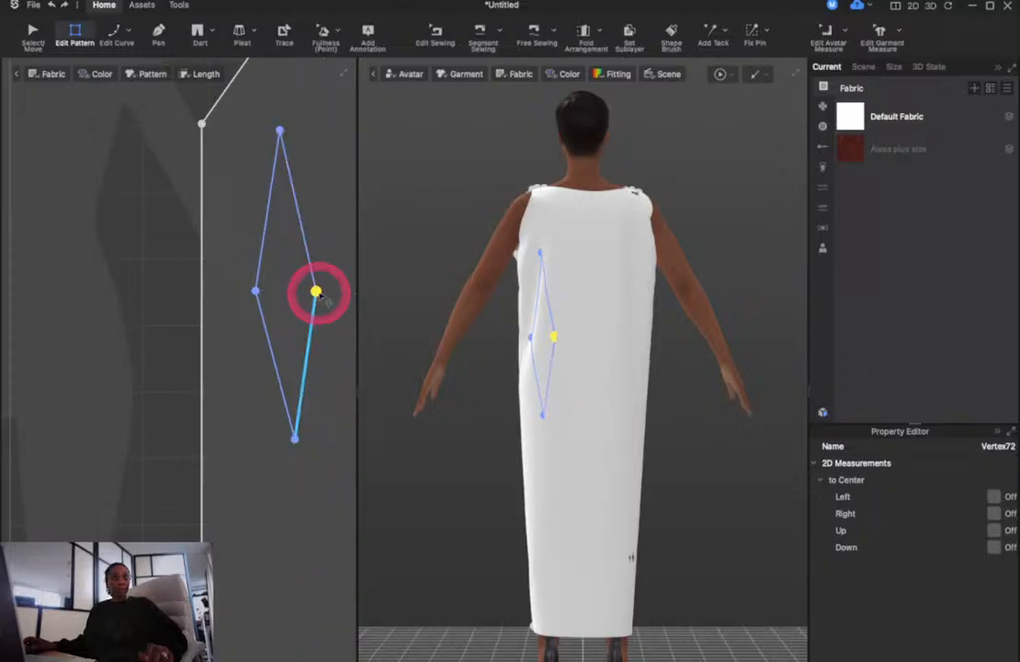
drag(295, 439, 288, 441)
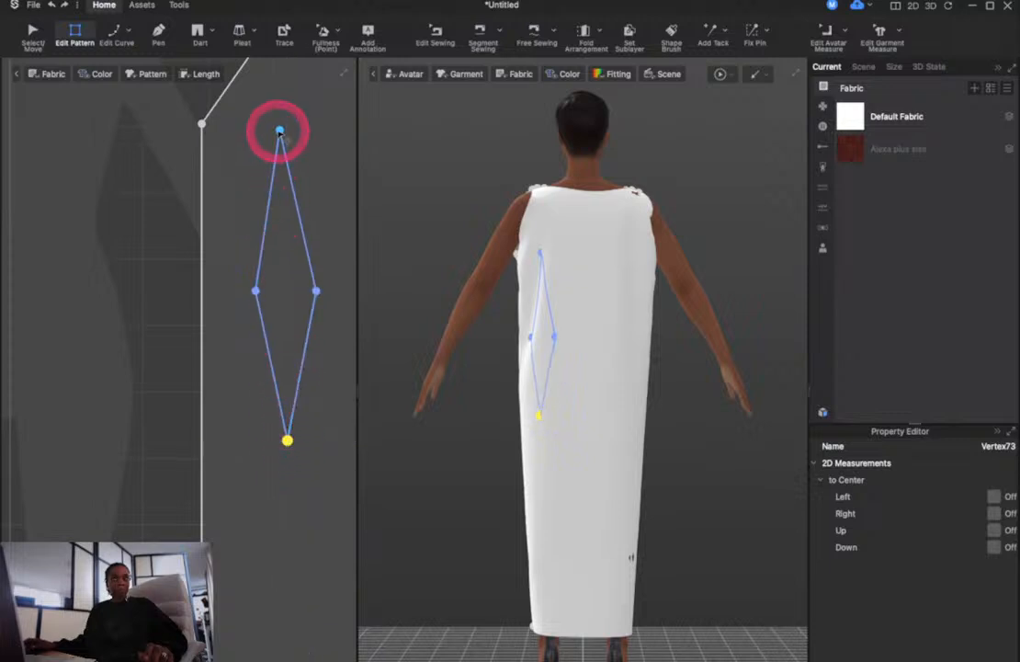
drag(277, 131, 286, 134)
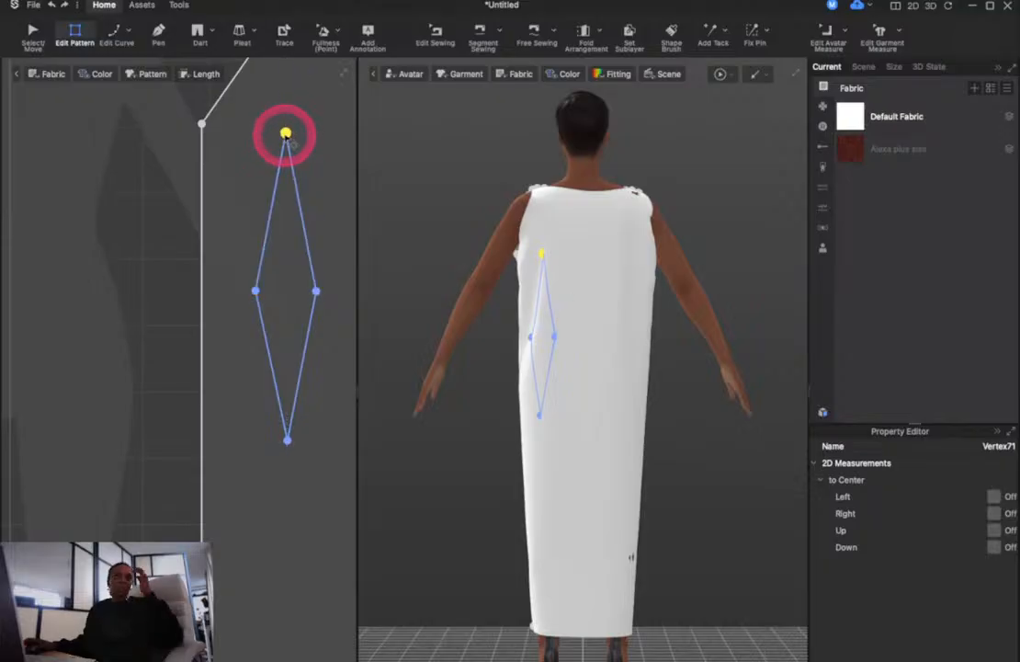
scroll(321, 312, up, 3)
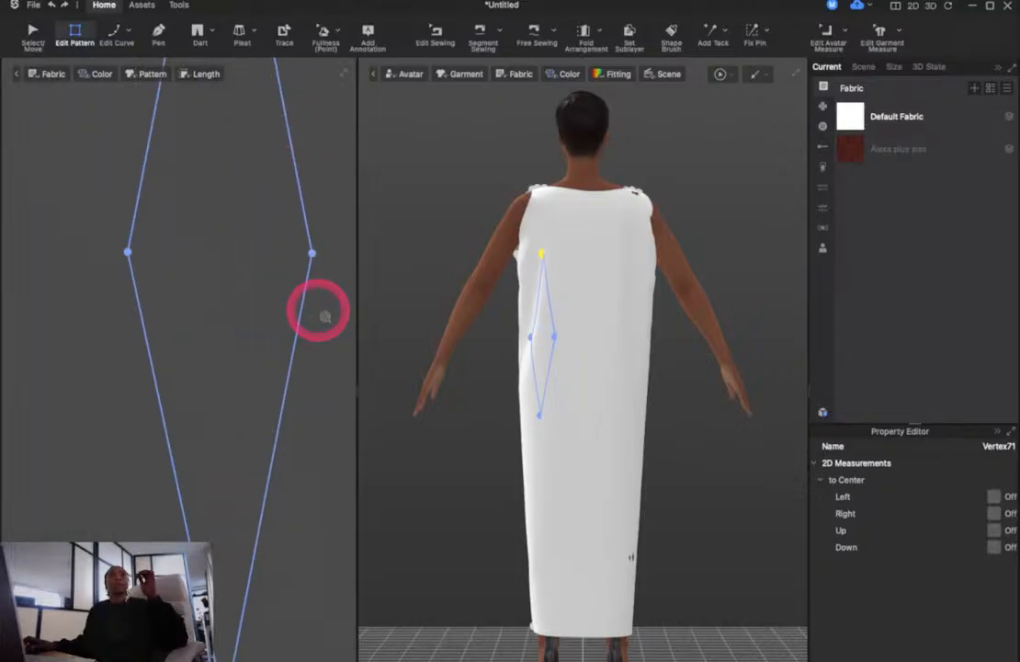
scroll(321, 308, down, 6)
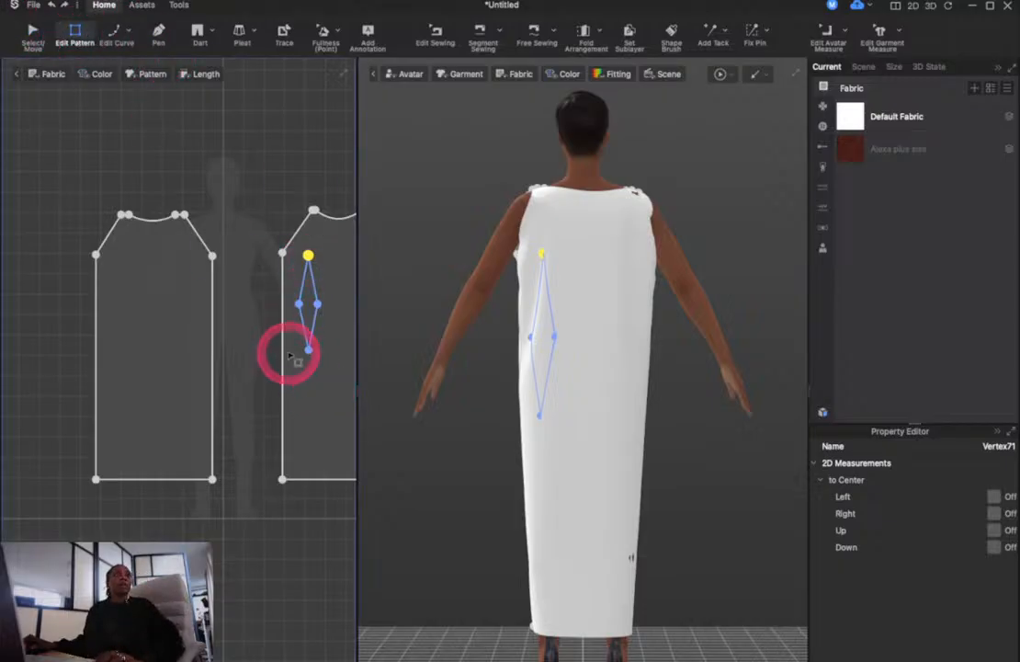
Cut the diamond waist dart out of the back piece and delete the cut-out fabric so an opening remains
click(32, 35)
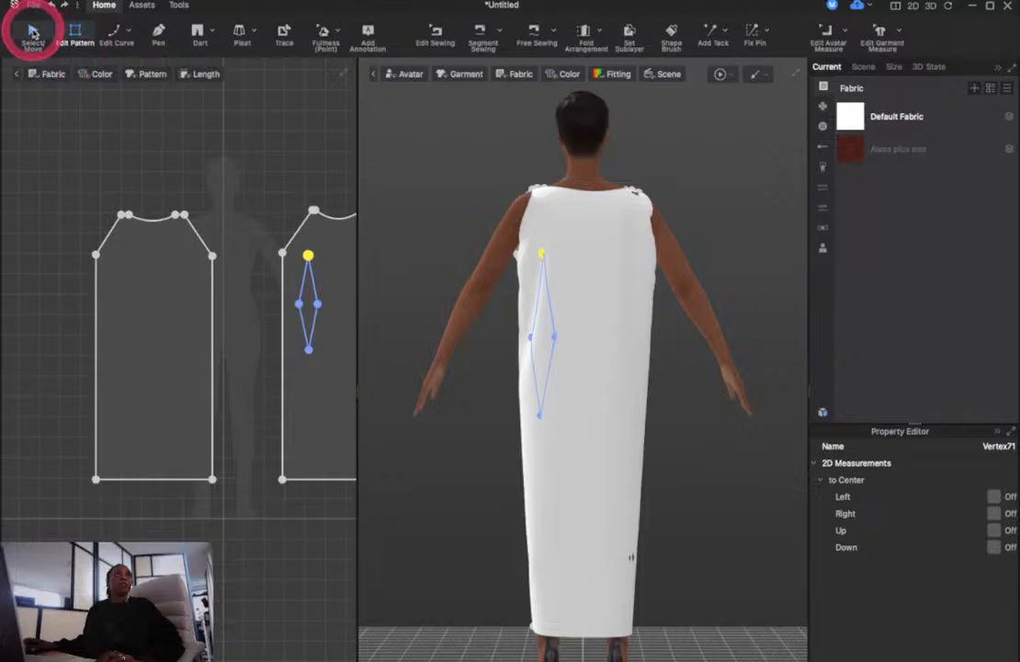
click(311, 301)
right_click(312, 303)
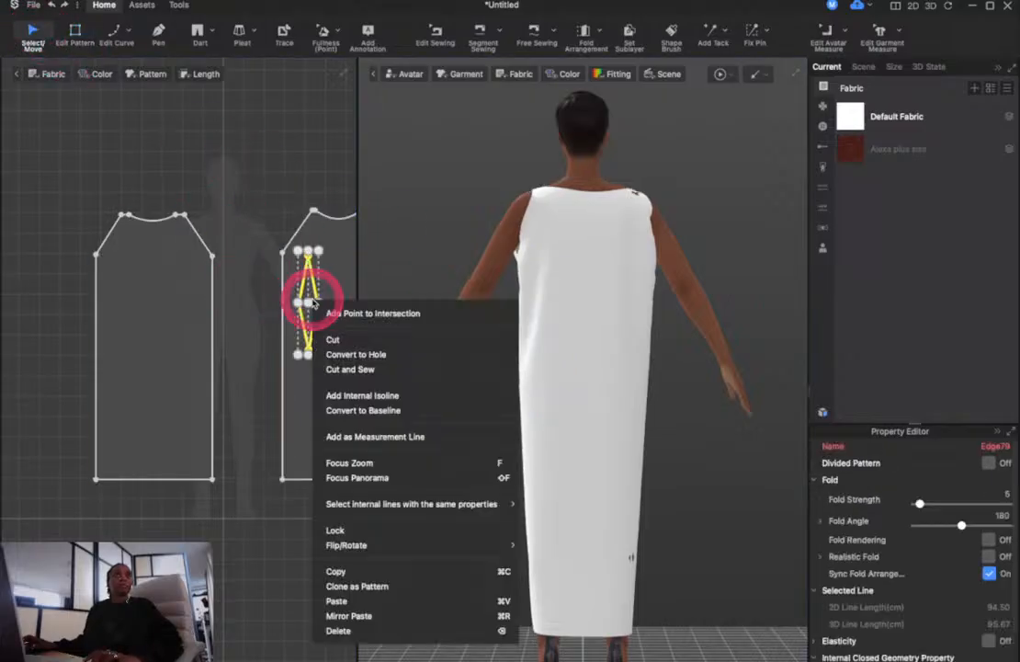
click(358, 341)
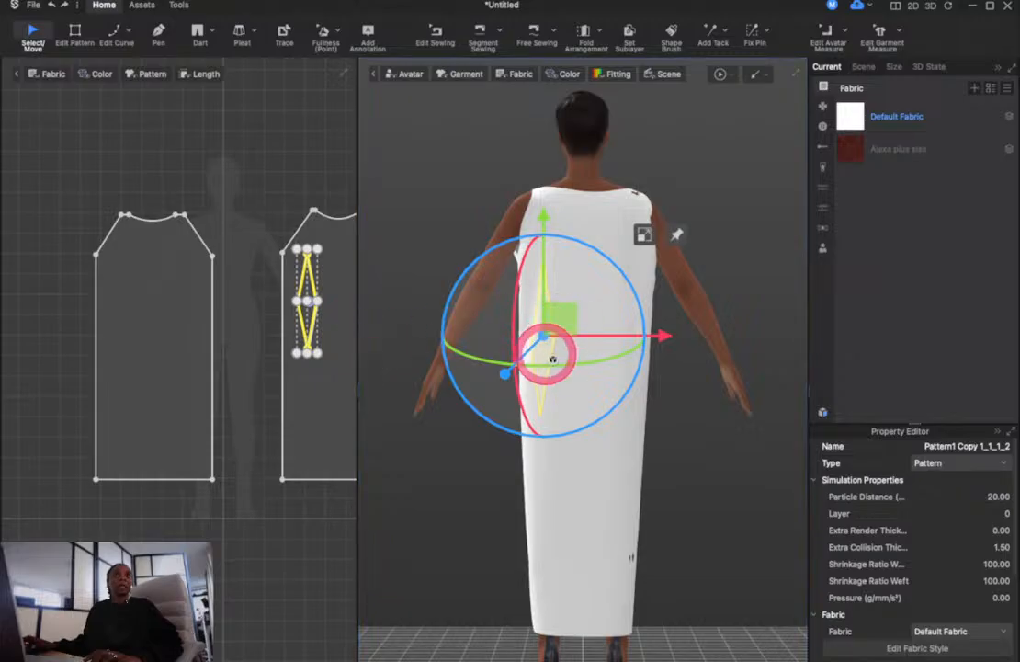
right_click(551, 359)
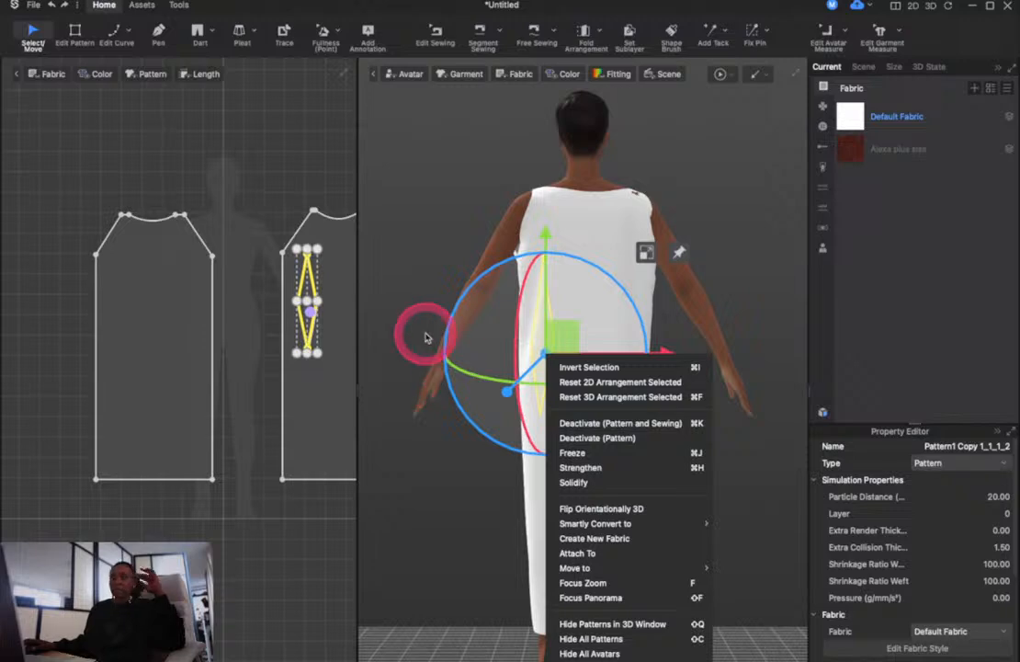
click(272, 209)
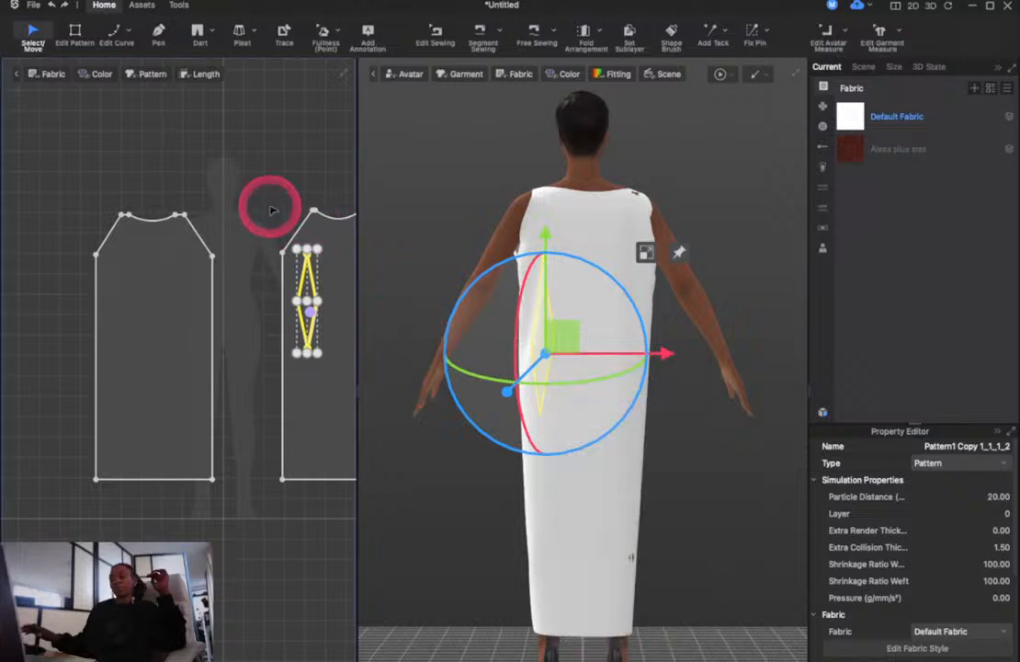
click(271, 209)
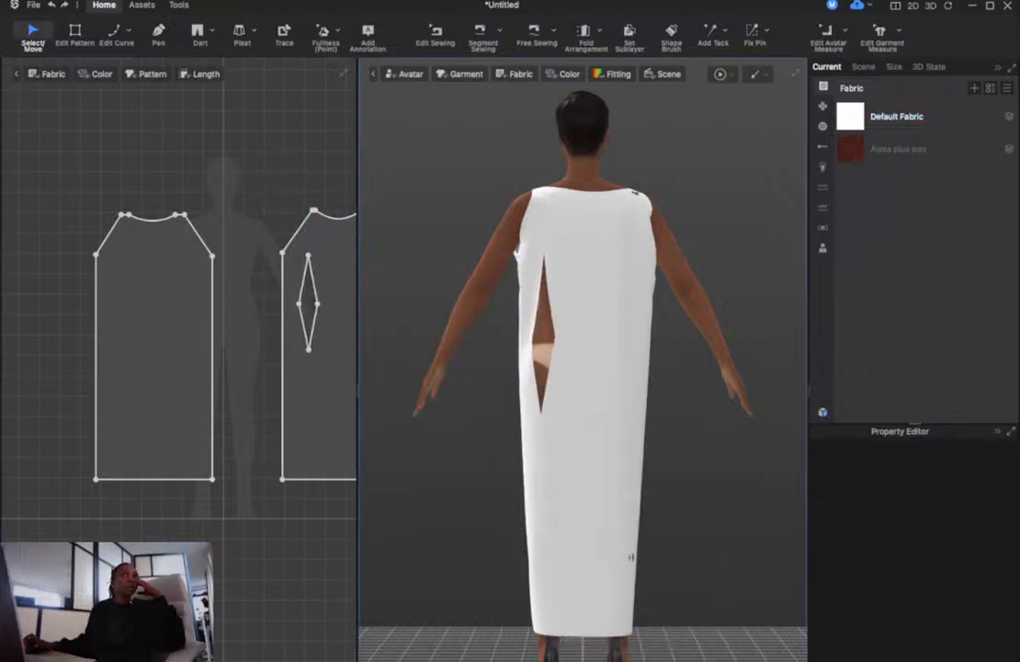
Select the outline of the diamond dart opening and move it higher and slightly inward on the back piece
click(317, 320)
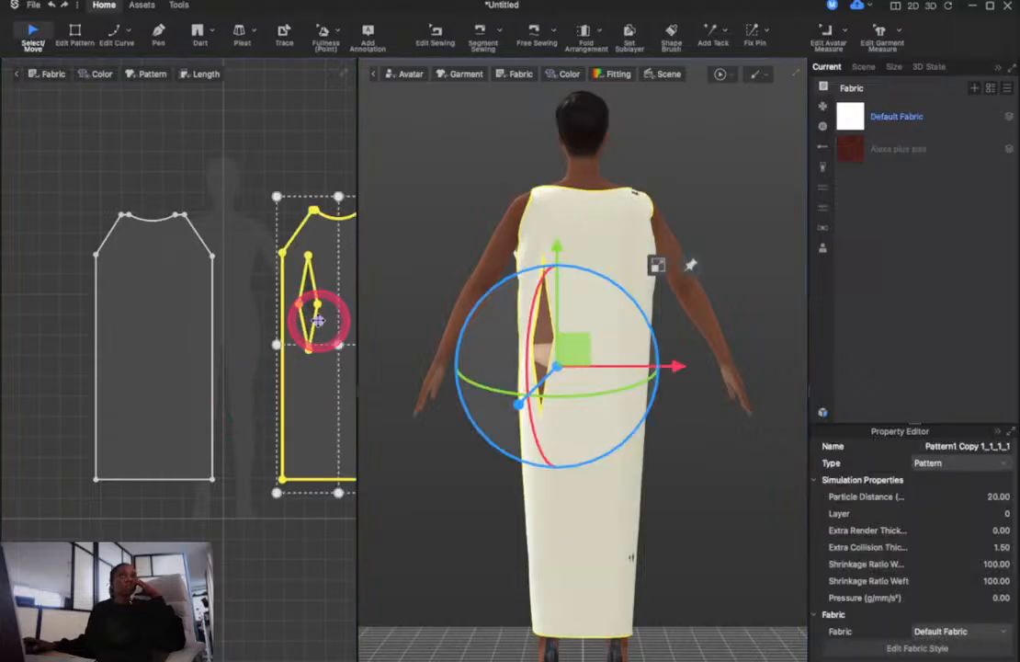
click(228, 229)
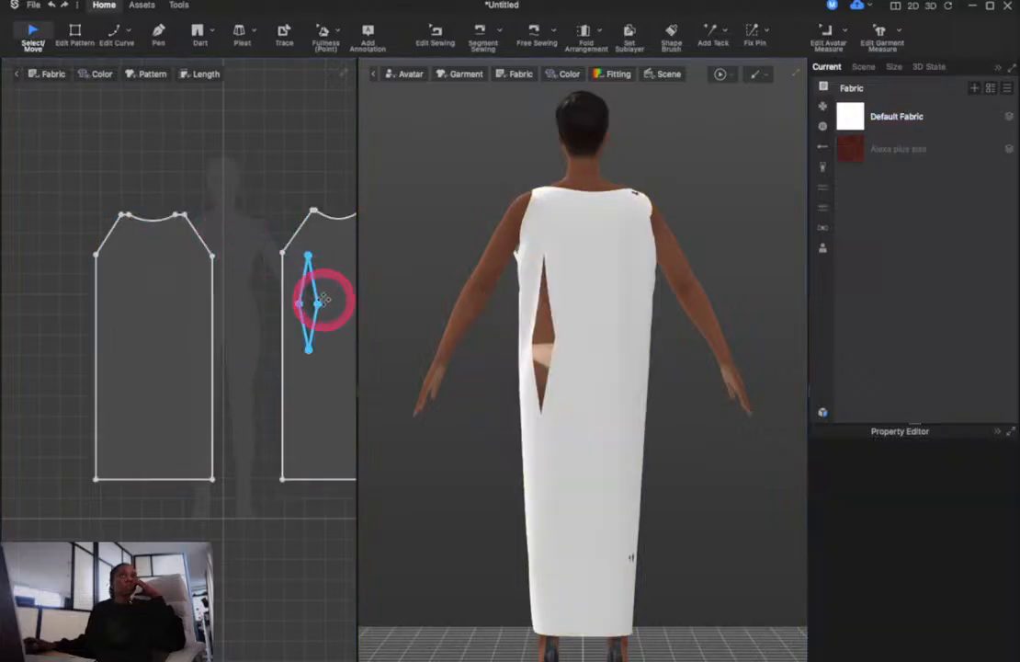
click(321, 296)
scroll(321, 296, down, 5)
scroll(322, 295, up, 6)
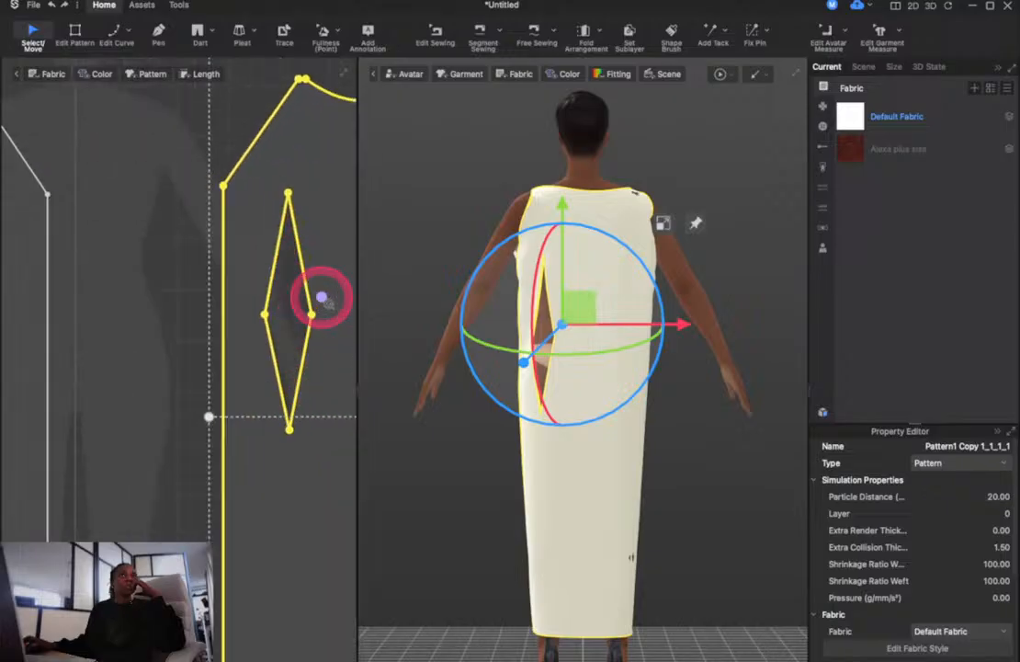
scroll(321, 285, down, 6)
click(319, 295)
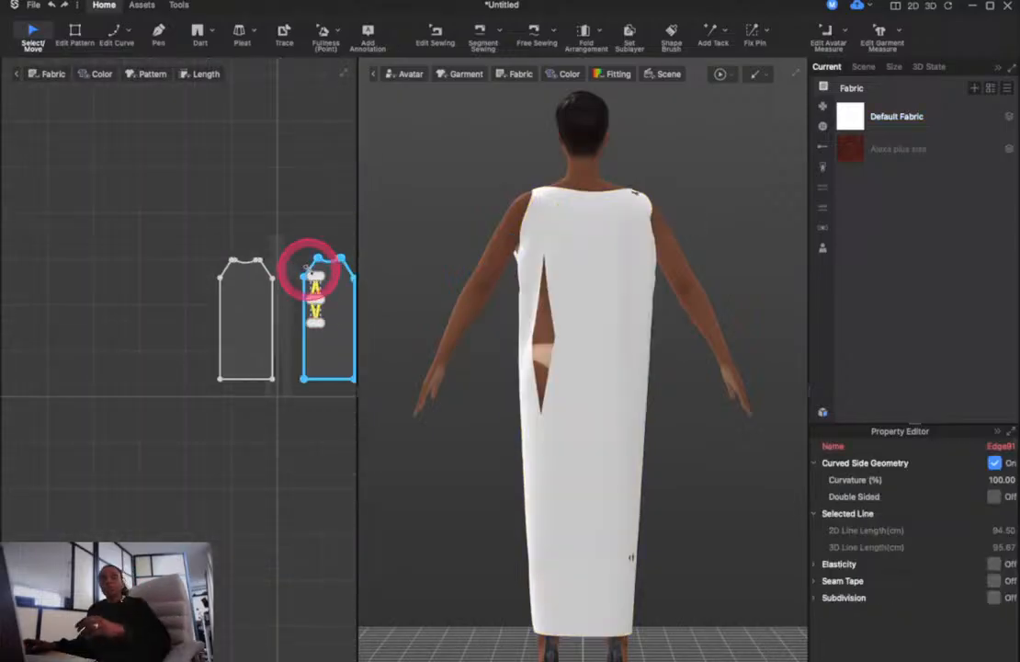
scroll(329, 290, up, 5)
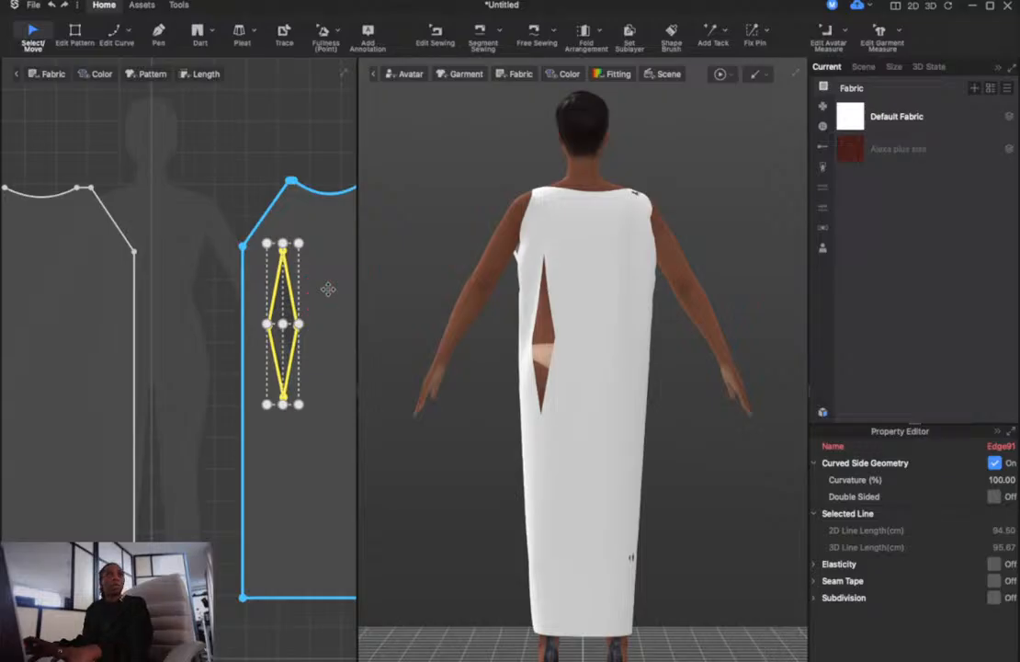
mouse_move(295, 307)
mouse_down()
mouse_move(297, 317)
mouse_move(314, 308)
mouse_move(292, 306)
mouse_move(294, 296)
mouse_up()
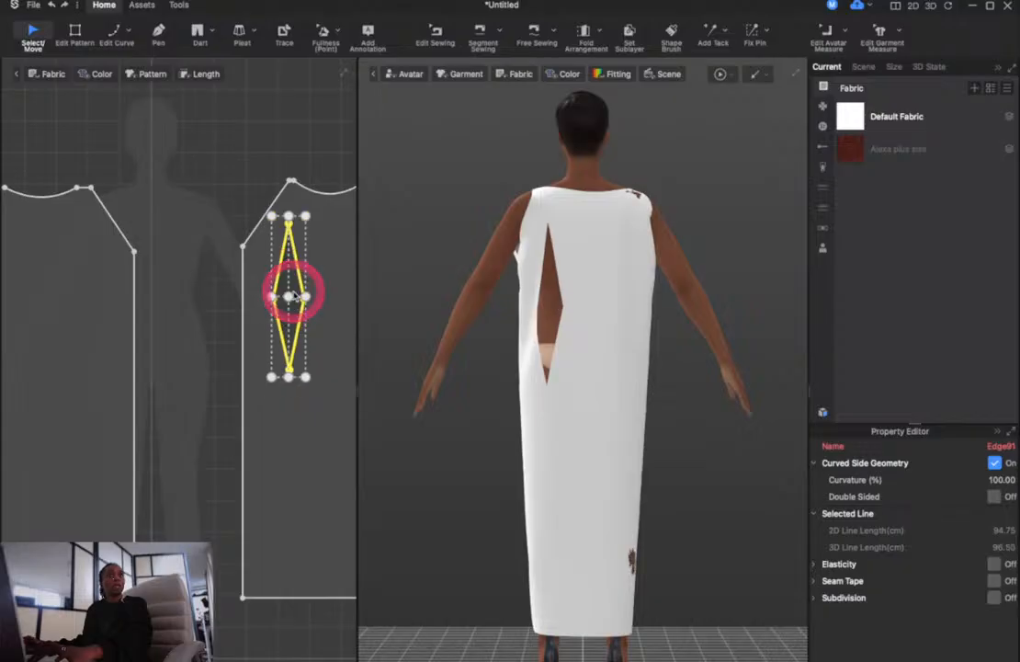
Paste a copy of the diamond dart opening onto the other half of the back piece, roughly level with the first
scroll(294, 296, down, 5)
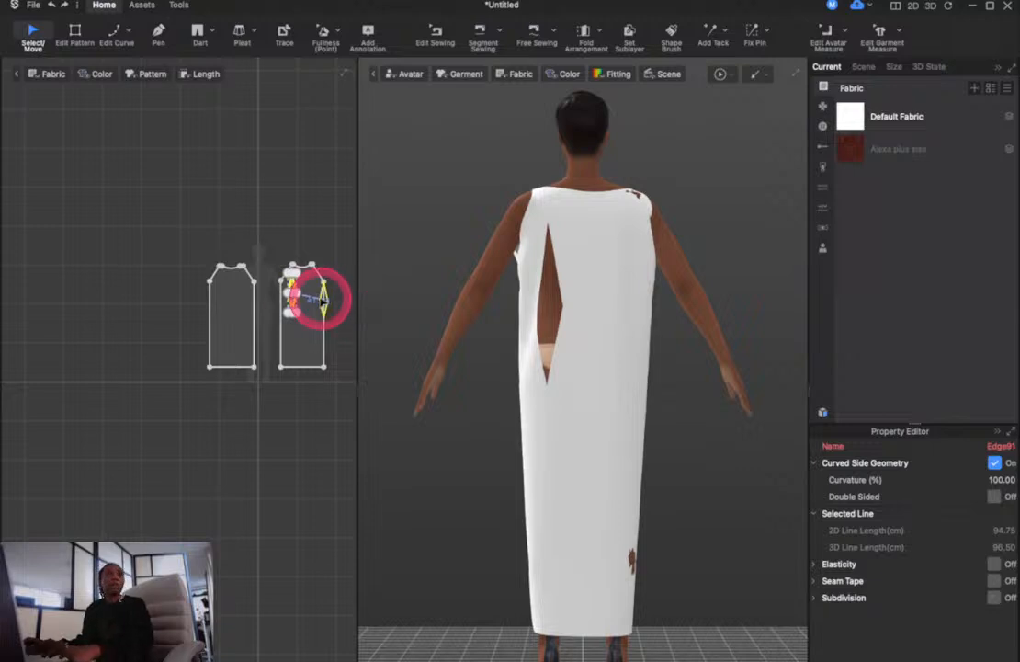
scroll(315, 297, up, 5)
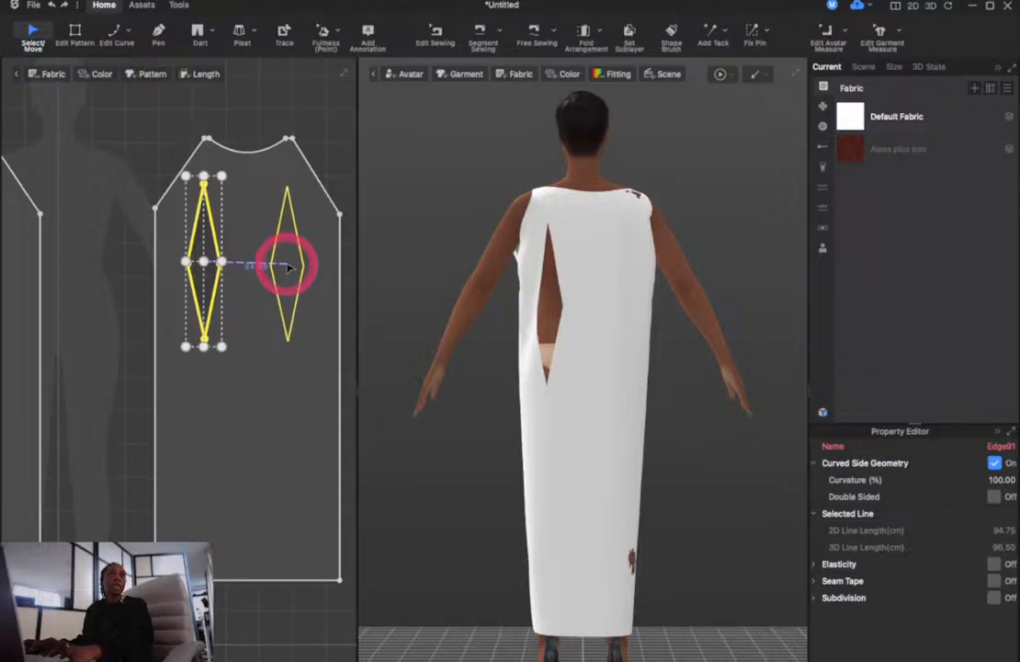
click(290, 268)
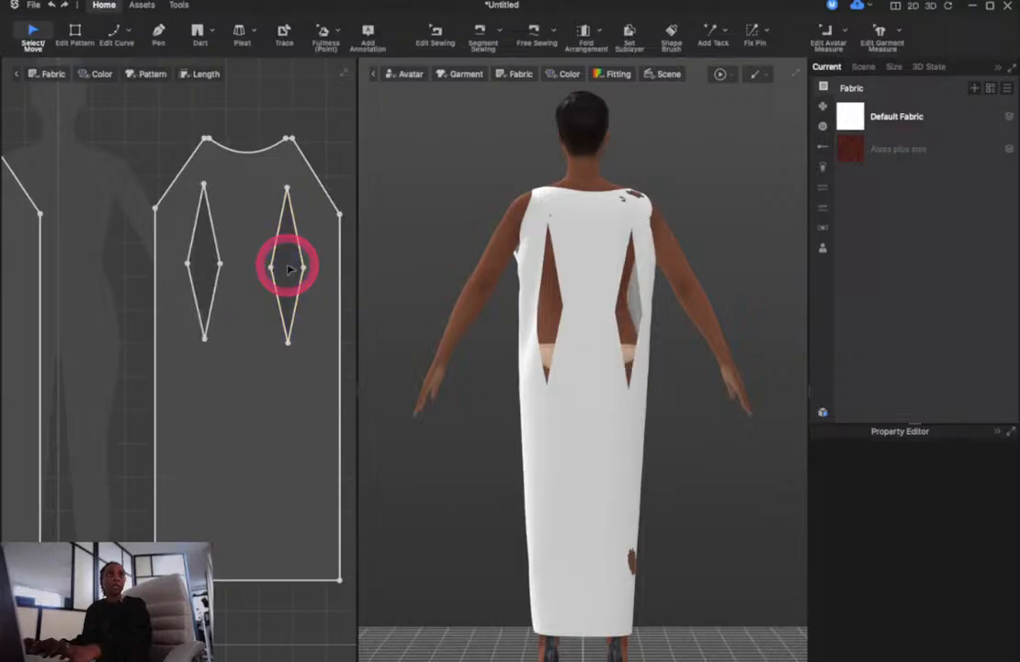
scroll(276, 265, up, 5)
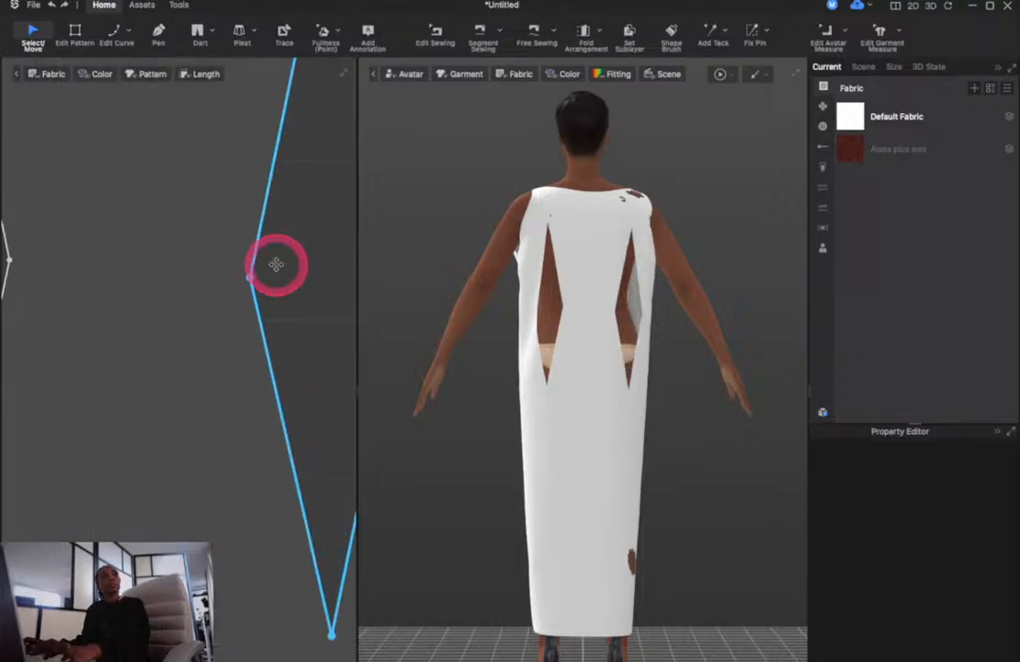
View the dress from the front and paste a copy of the diamond dart opening onto the front piece near its inner side edge
scroll(277, 265, down, 10)
key(2)
click(159, 273)
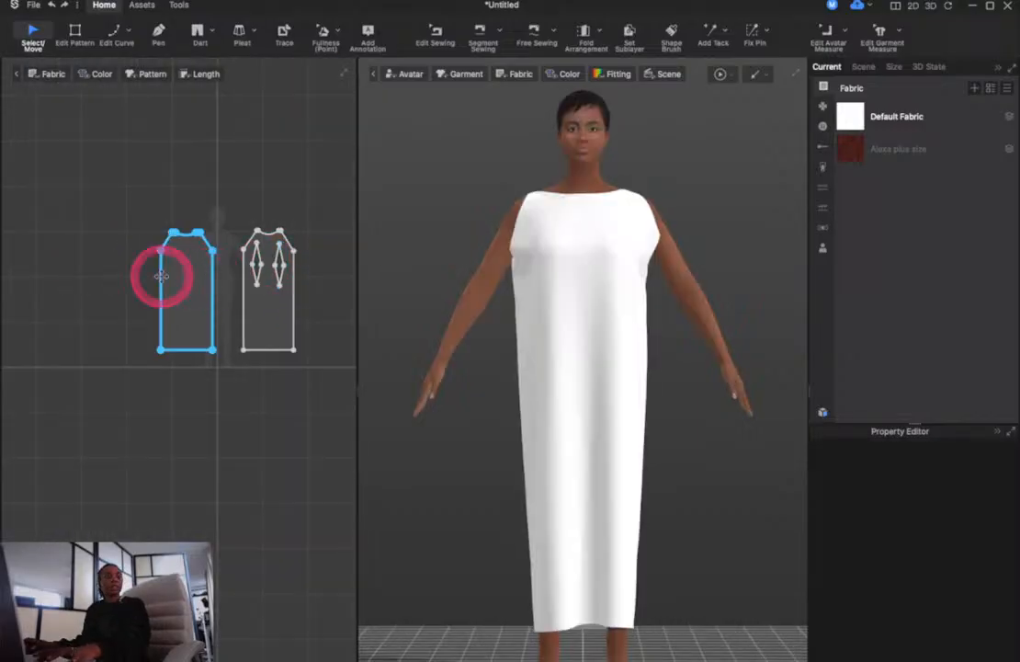
scroll(154, 277, down, 2)
scroll(159, 282, up, 6)
scroll(168, 287, down, 1)
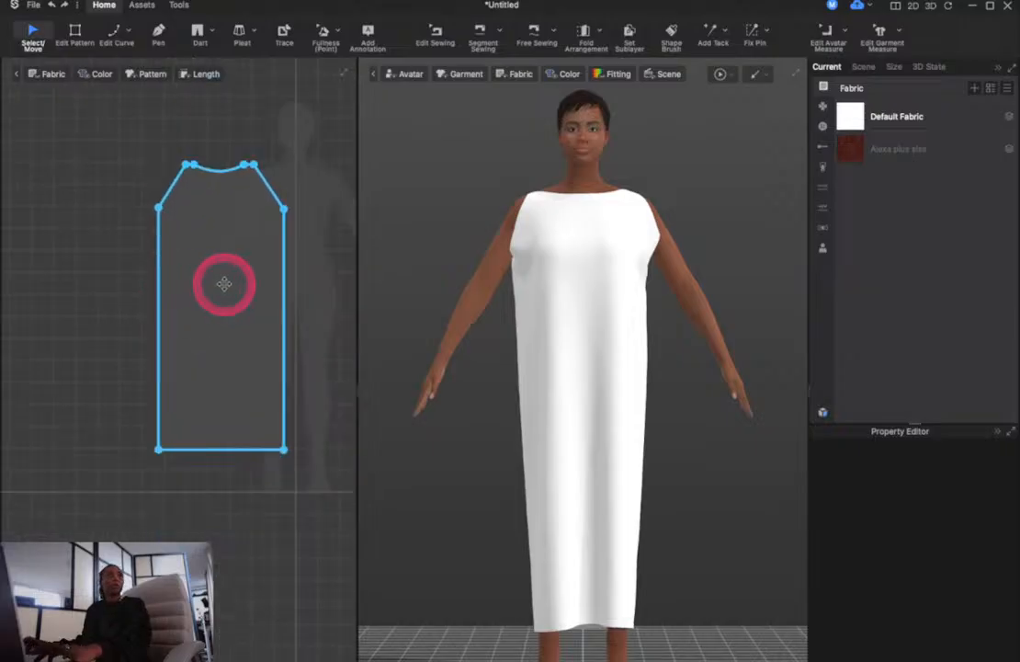
key(ctrl+v)
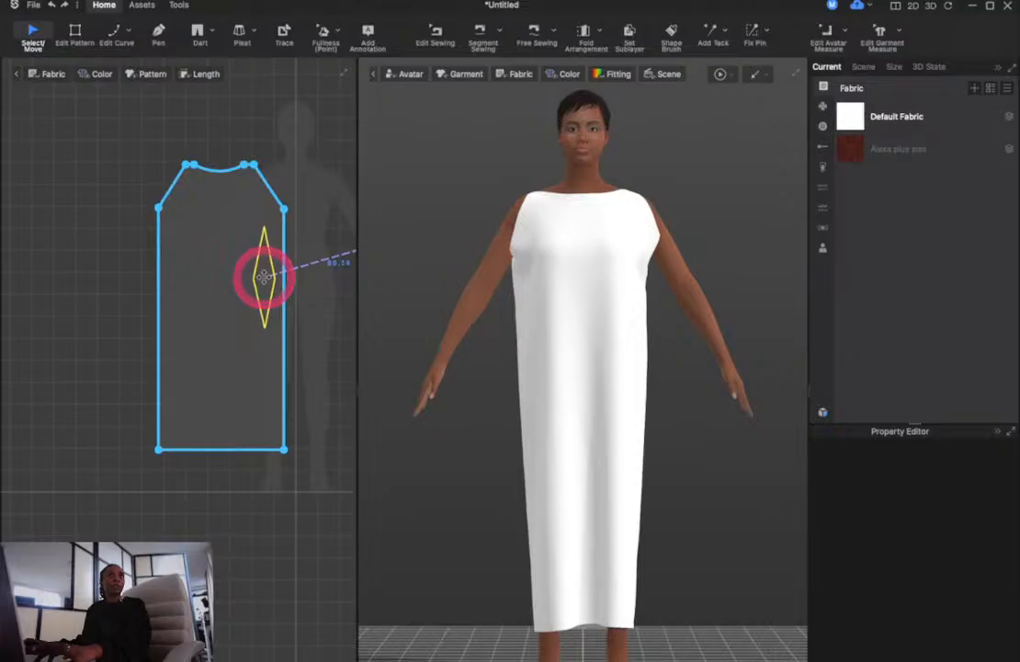
click(262, 276)
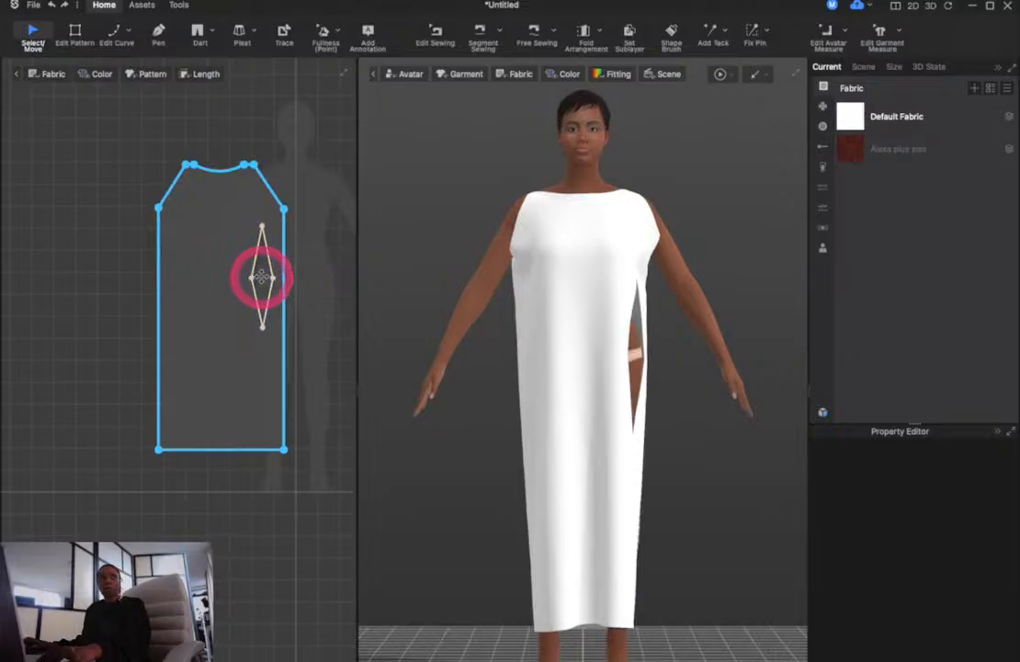
Reposition the diamond waist dart on the front pattern piece and place a matching dart on the piece's other half
click(261, 276)
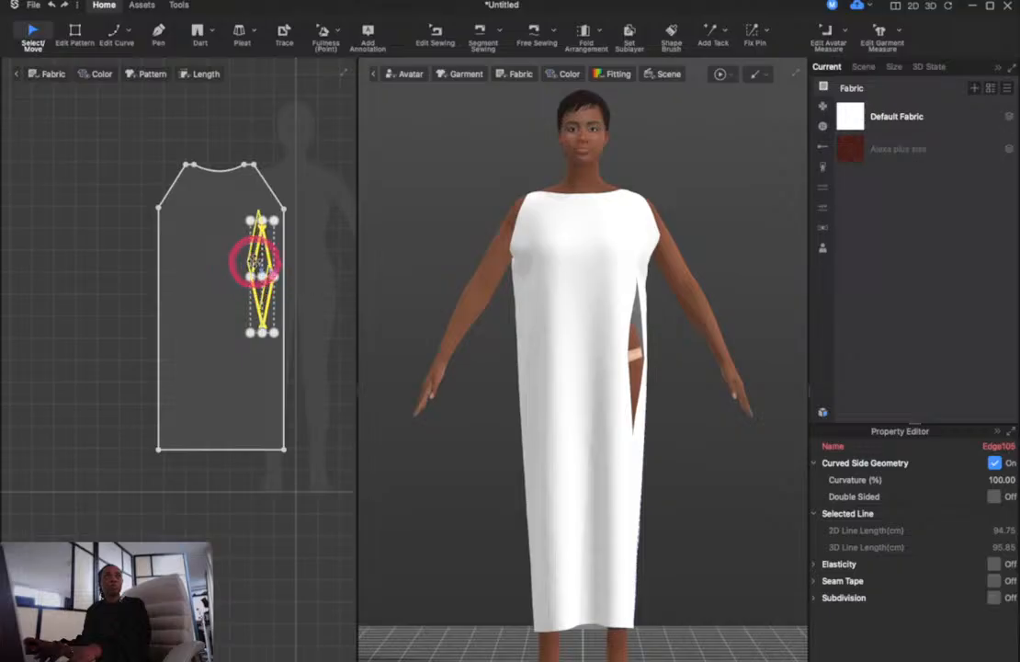
drag(261, 275, 188, 260)
click(187, 260)
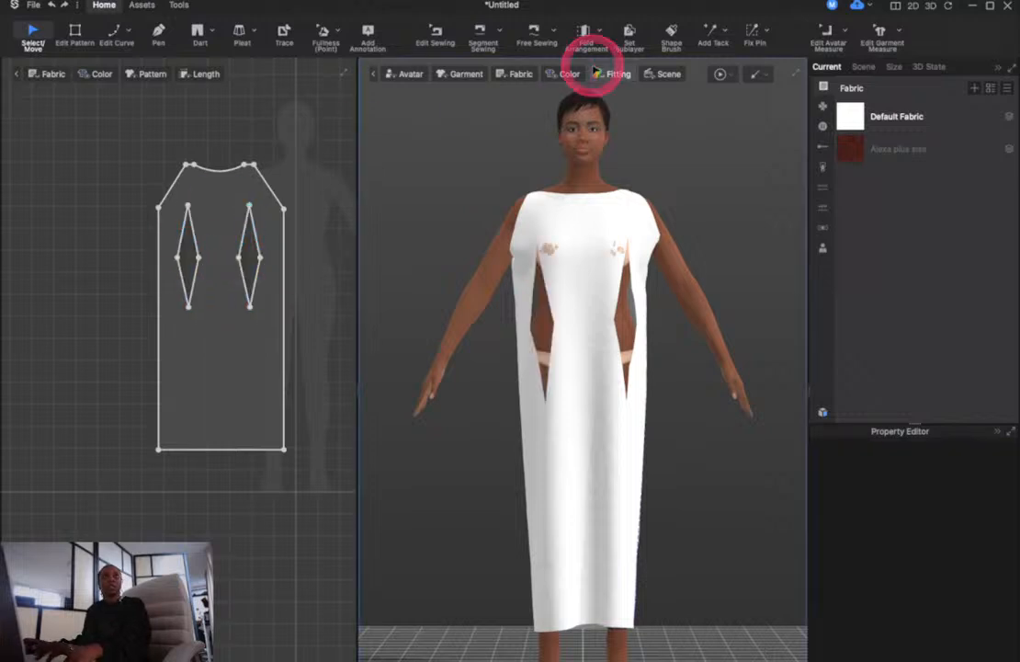
Sew the two diamond darts on the front piece closed with Segment Sewing, pairing their upper and lower edges
click(481, 33)
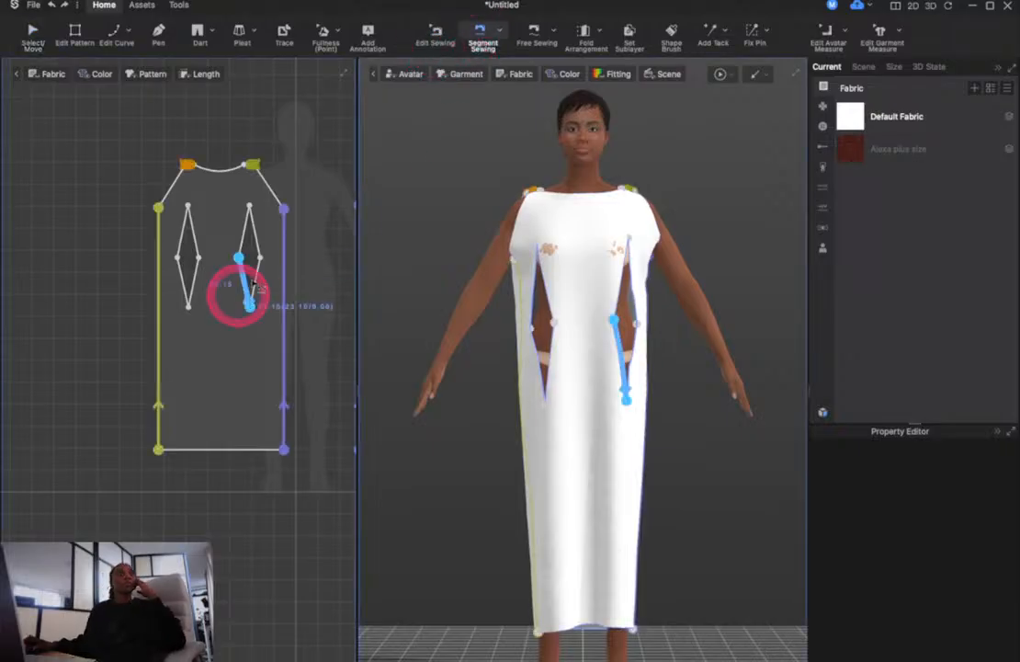
click(261, 248)
click(244, 241)
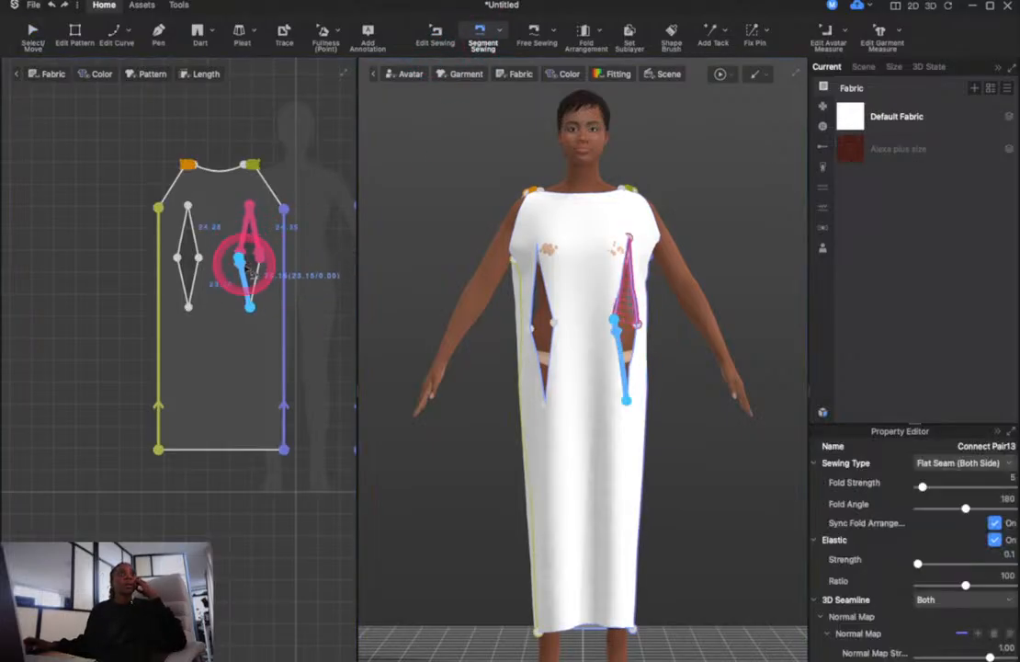
click(258, 272)
click(263, 275)
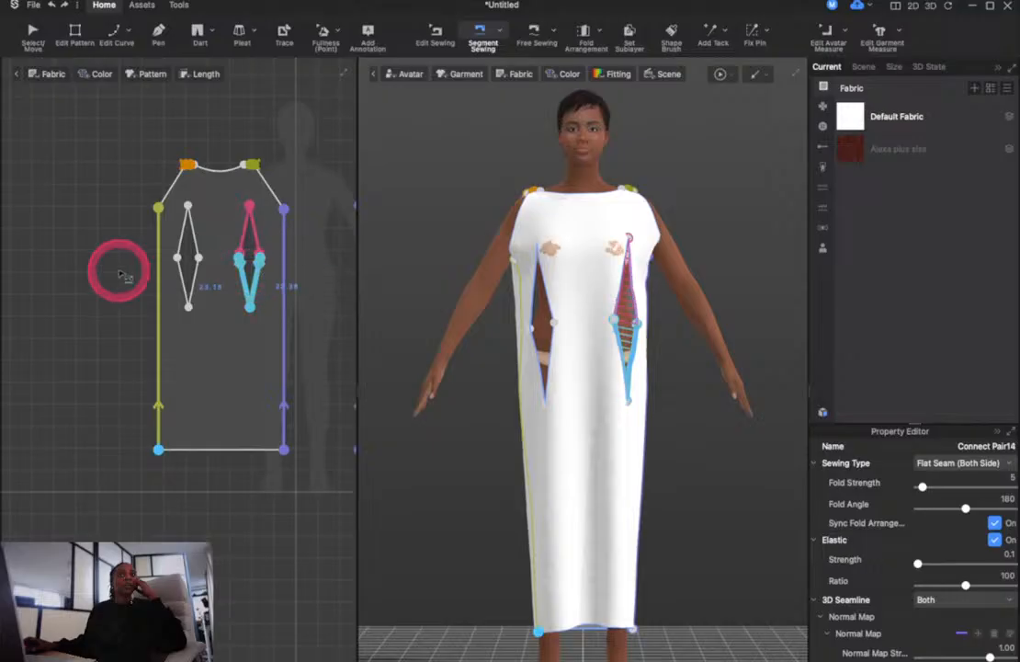
click(184, 279)
click(199, 277)
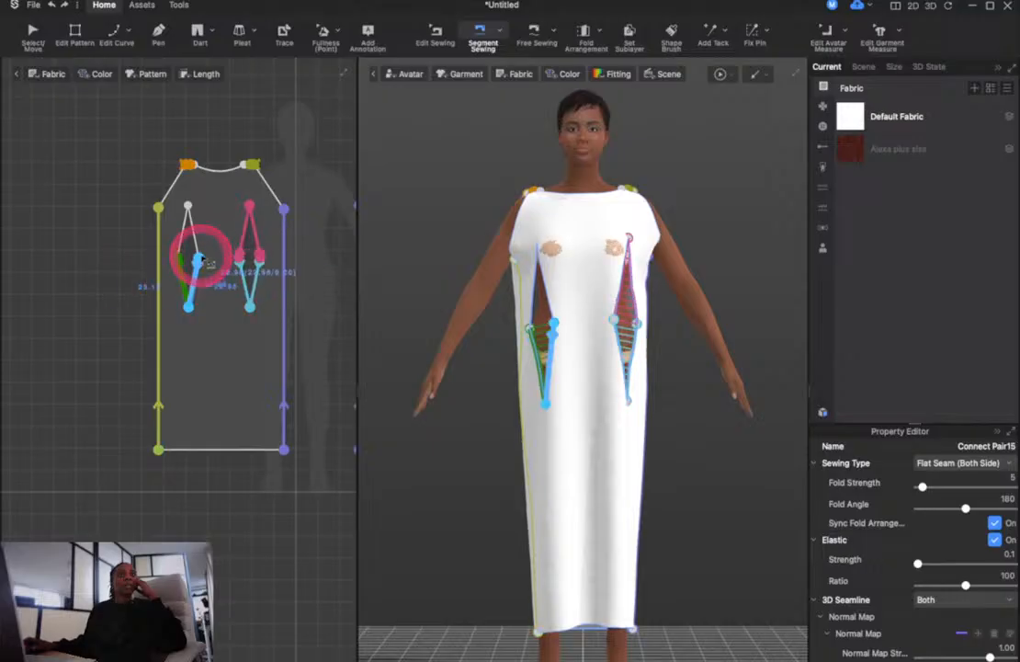
click(196, 244)
scroll(179, 244, up, 2)
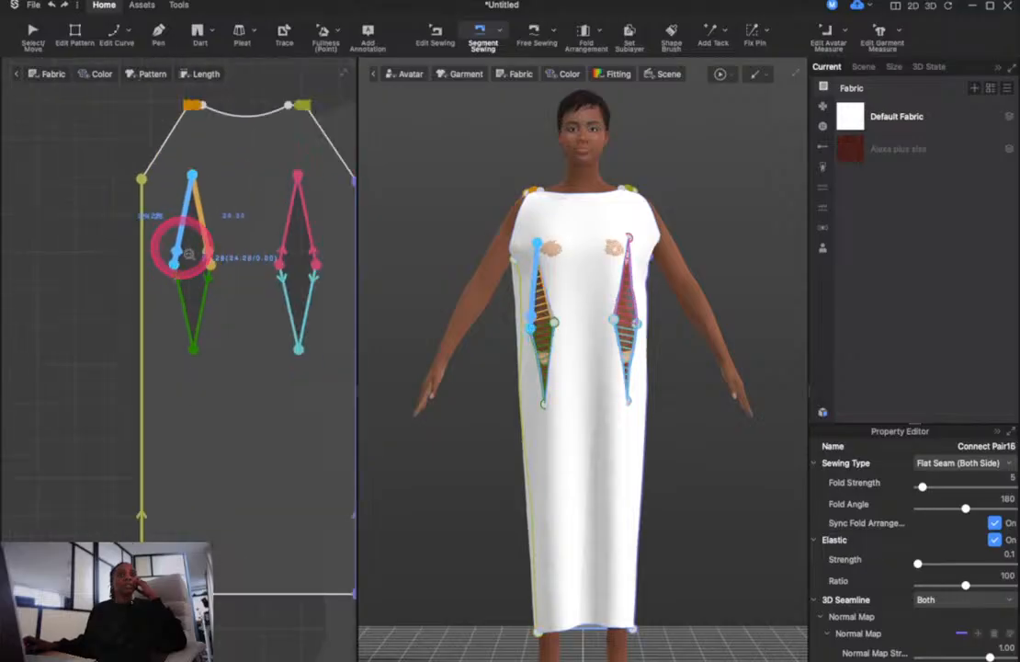
Sew both diamond darts on the back piece closed, pairing each dart's opposite upper edges and opposite lower edges
scroll(178, 241, down, 5)
click(247, 241)
scroll(253, 239, up, 6)
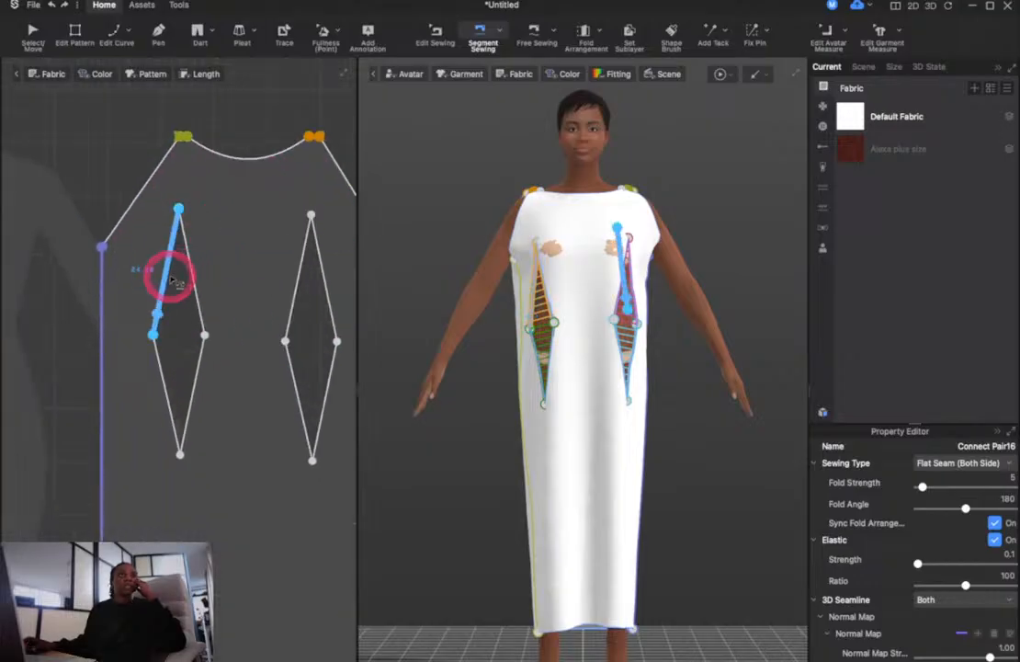
click(168, 276)
click(196, 283)
click(157, 350)
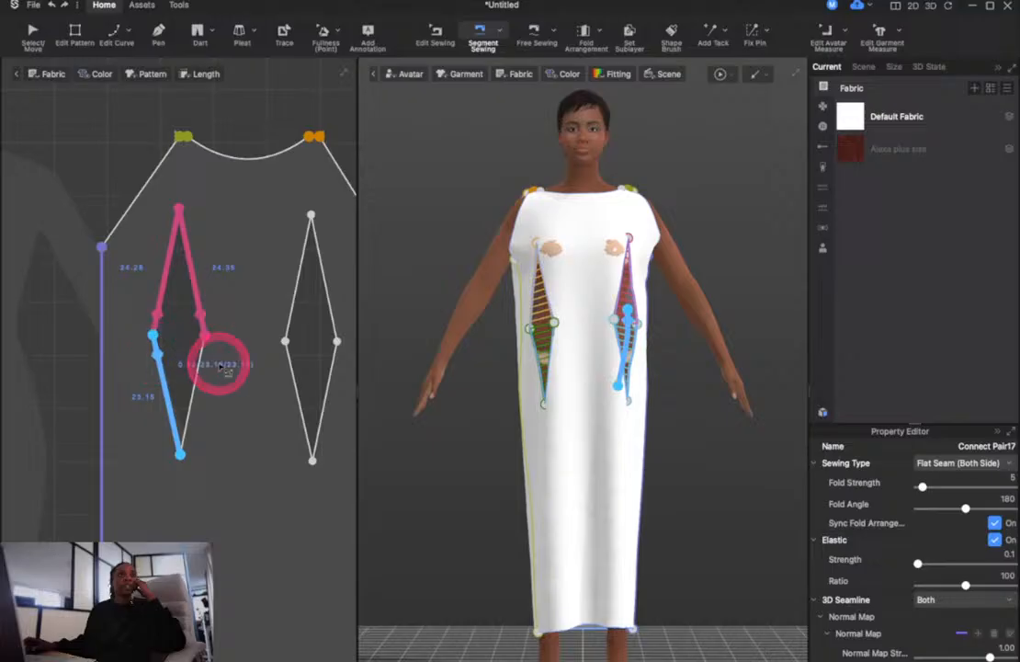
click(210, 361)
click(289, 312)
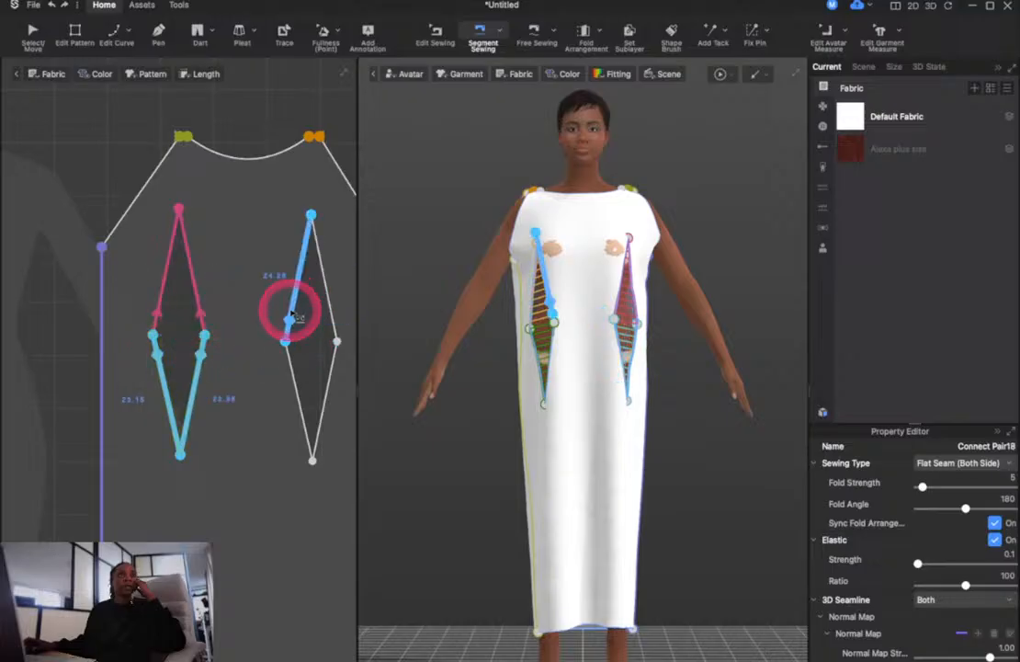
click(332, 318)
click(292, 366)
click(331, 383)
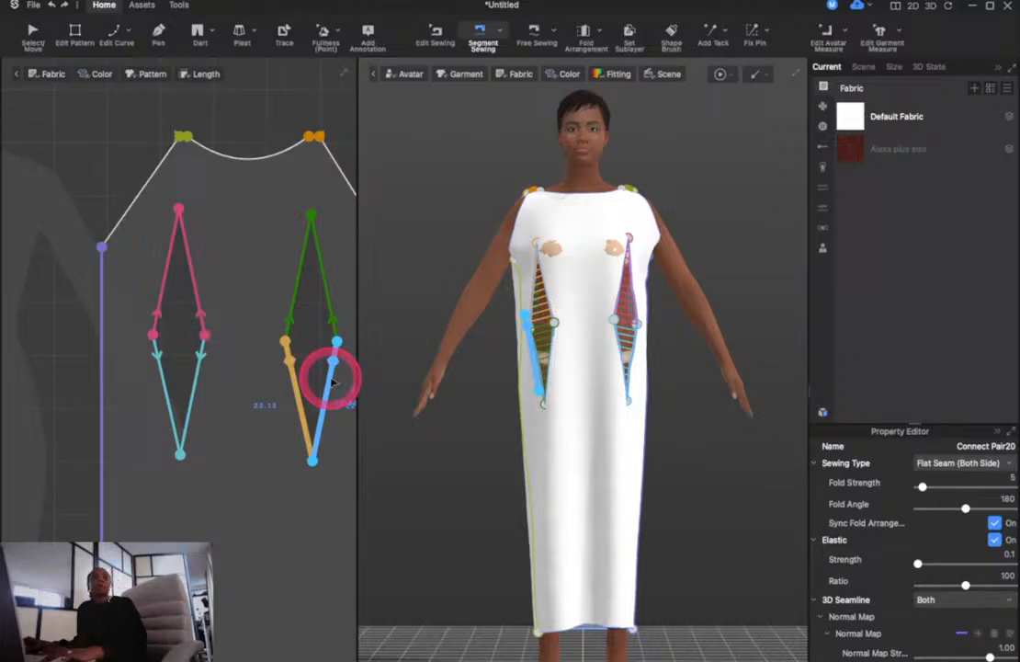
Simulate the garment on the avatar so that the sewn darts pull closed
key(space)
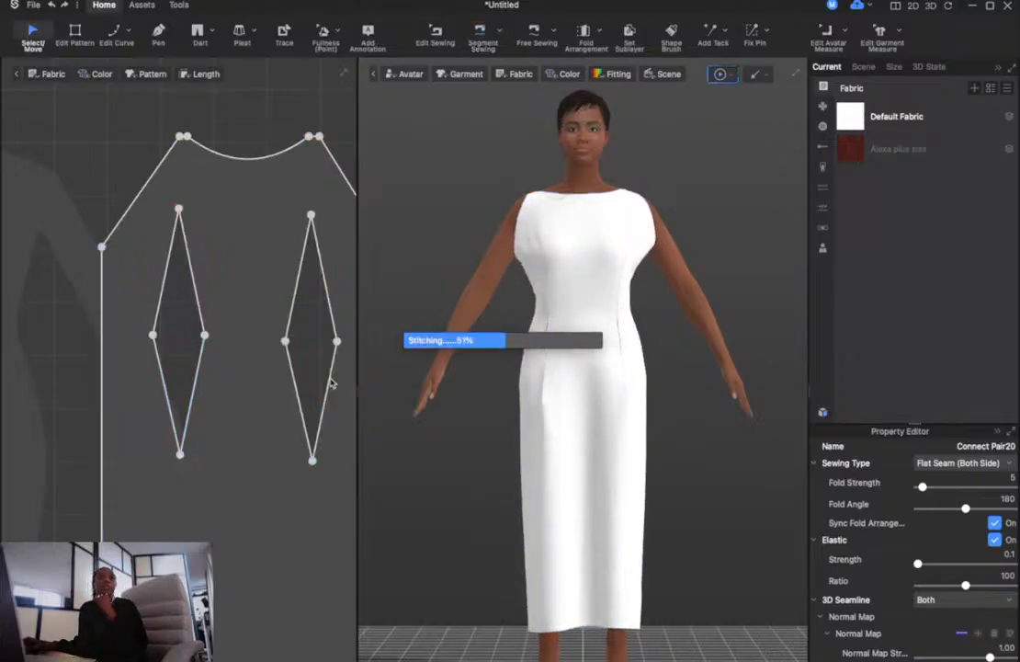
click(520, 356)
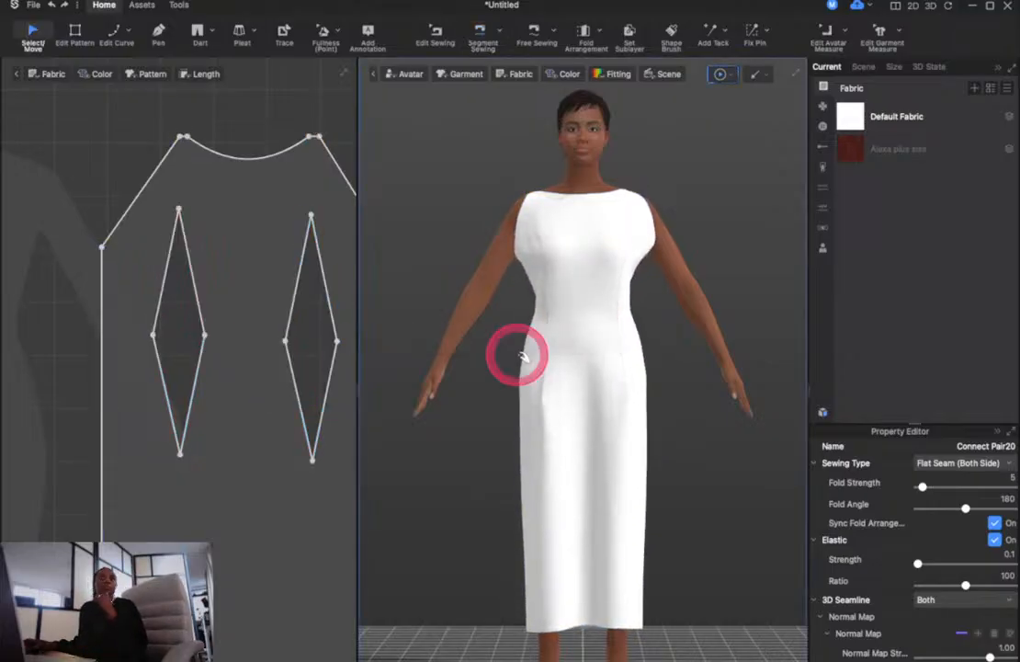
click(671, 381)
mouse_move(672, 380)
right_down()
mouse_move(540, 409)
mouse_move(339, 398)
mouse_move(569, 330)
mouse_move(734, 384)
mouse_move(679, 410)
mouse_move(664, 387)
right_up()
key(space)
Examine the front and back pattern pieces, from the darts up to the back piece's short shoulder edge
click(242, 347)
scroll(243, 347, up, 1)
scroll(243, 347, down, 6)
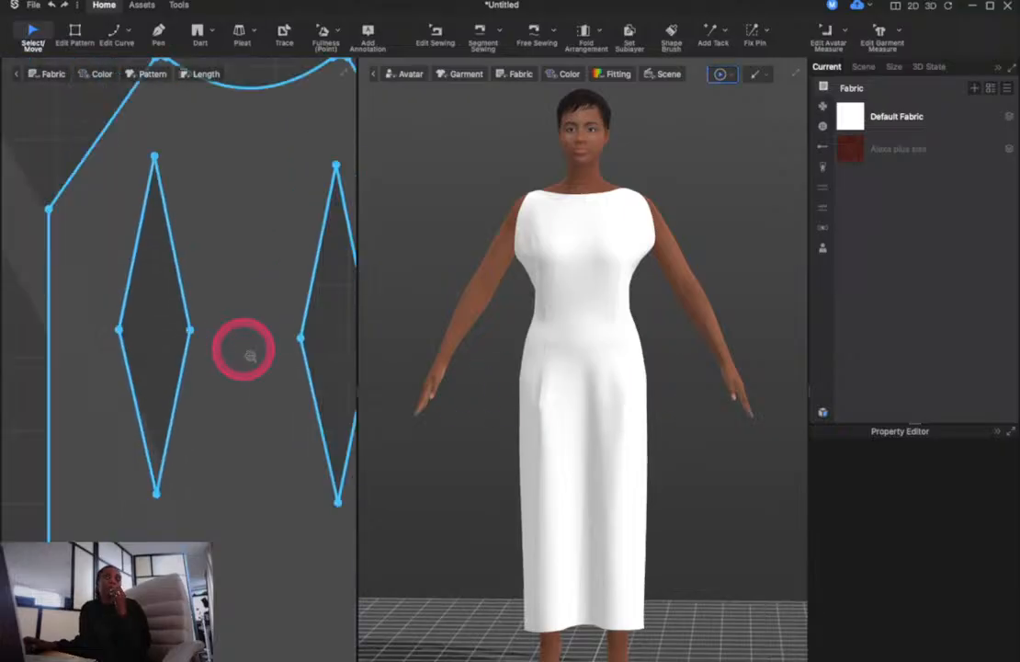
scroll(133, 302, down, 5)
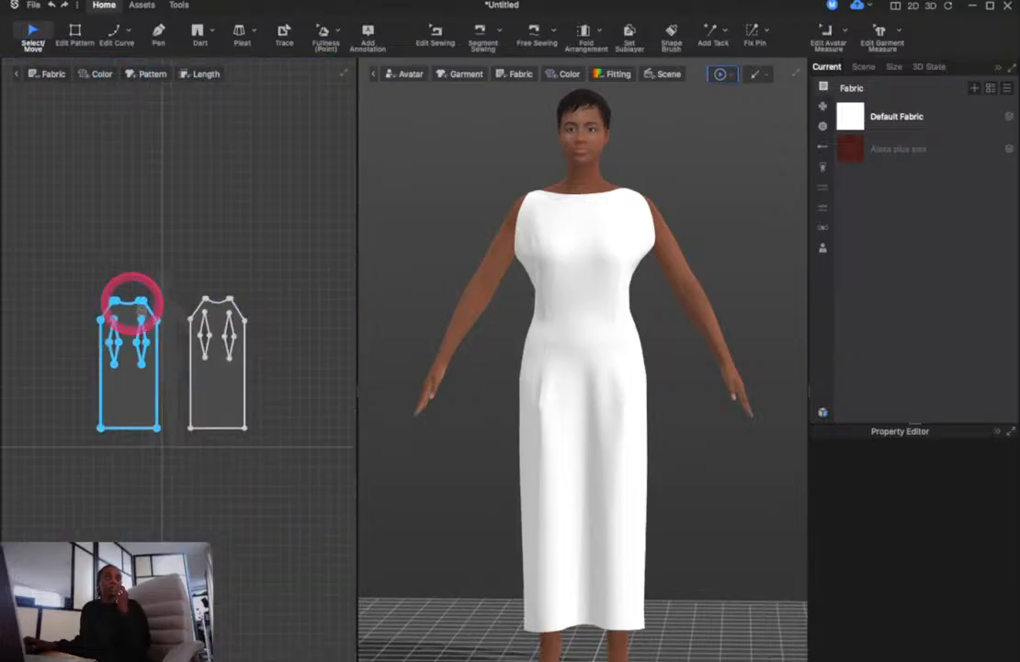
scroll(180, 300, up, 6)
scroll(174, 295, up, 3)
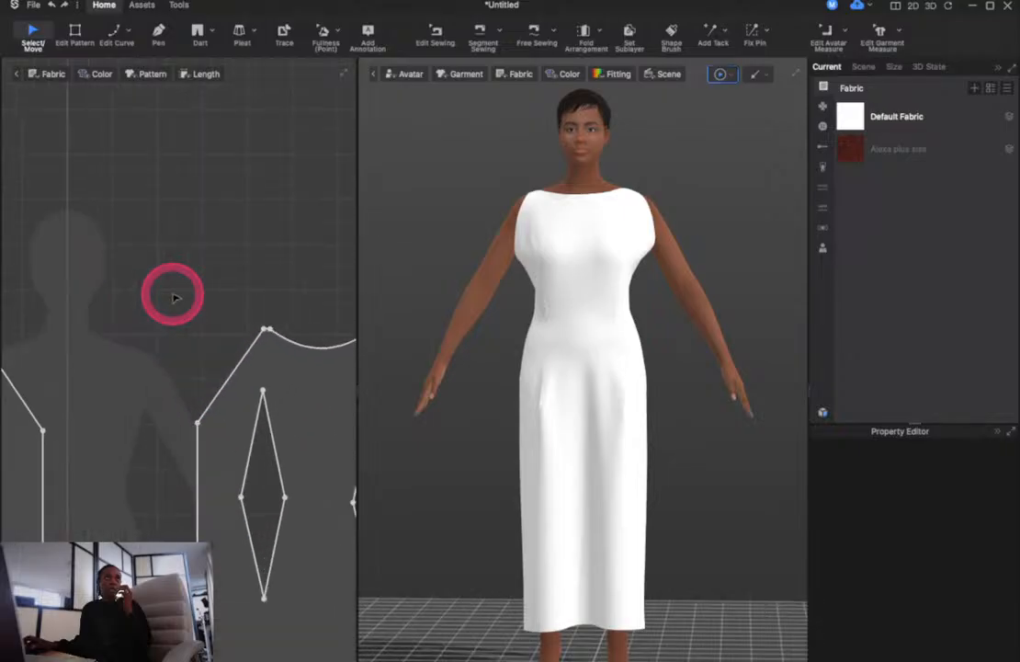
scroll(265, 294, up, 2)
scroll(266, 294, down, 4)
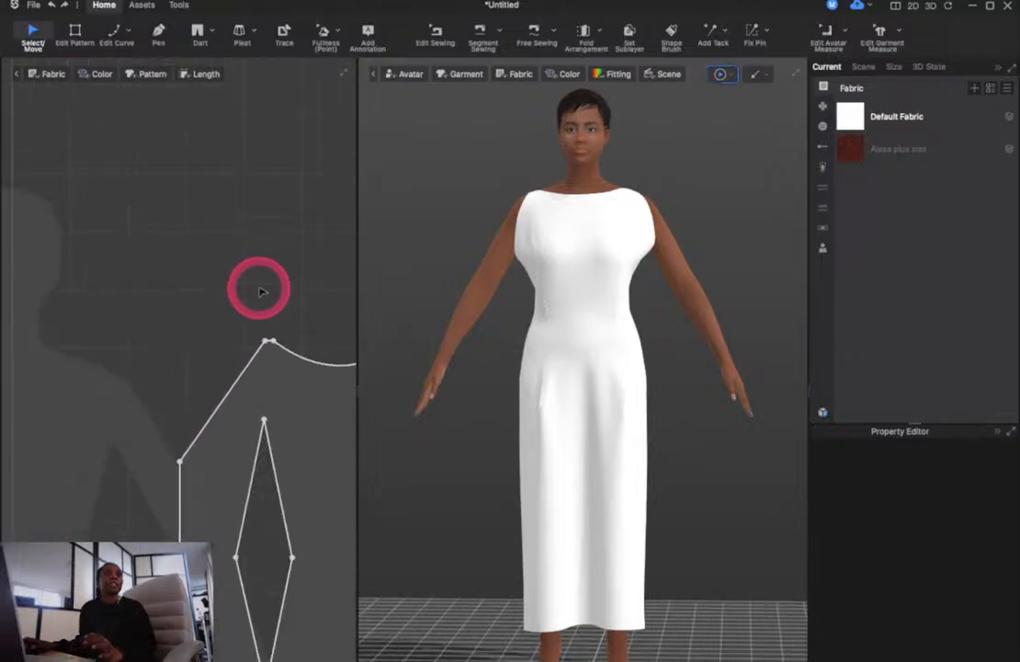
click(264, 319)
scroll(265, 320, down, 2)
scroll(267, 322, up, 6)
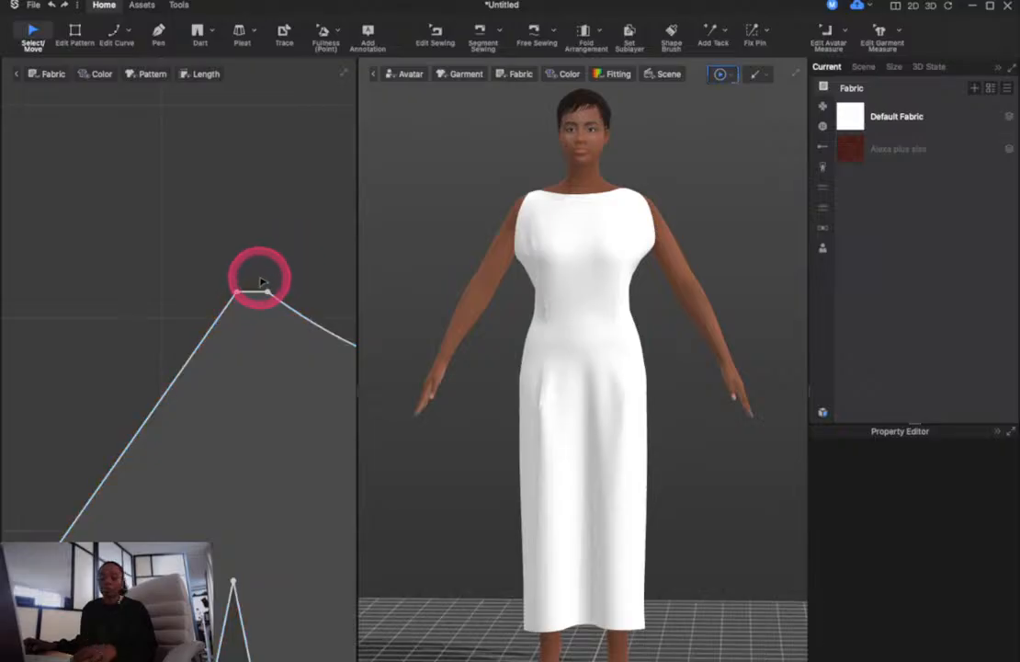
Set the length of the back piece's selected shoulder edge to 3.5 cm with Change Length, using the End direction
key(z)
click(268, 295)
click(252, 293)
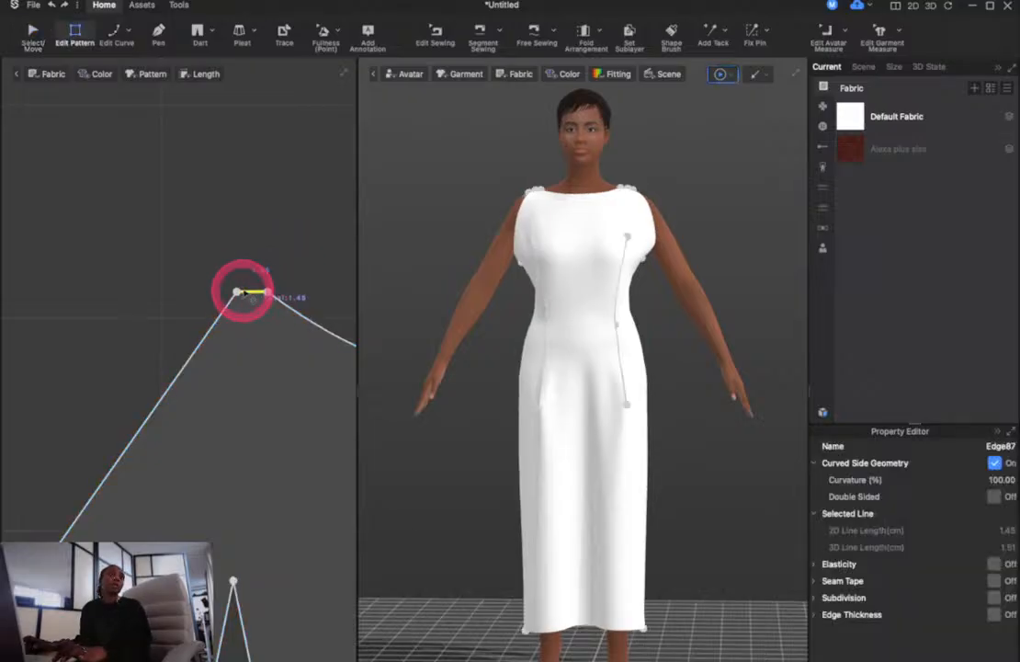
right_click(247, 293)
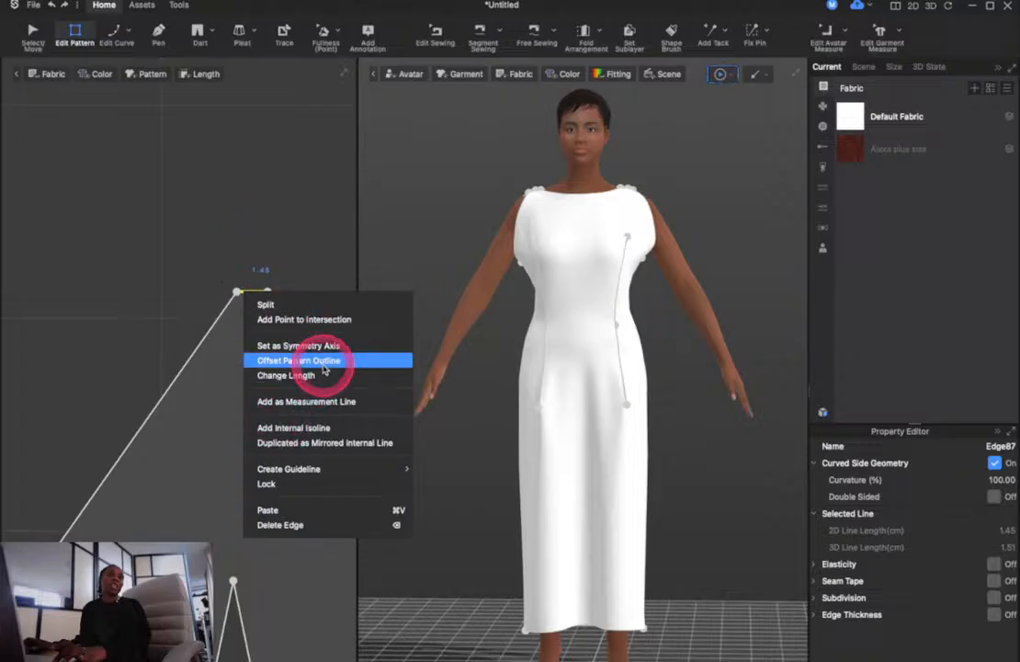
click(286, 375)
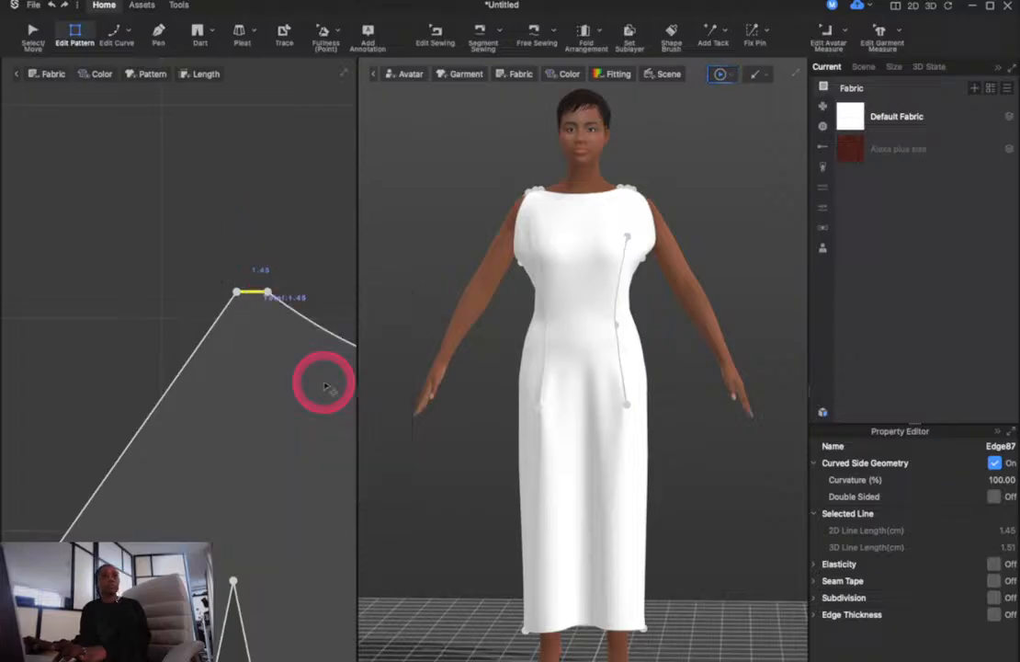
right_click(256, 293)
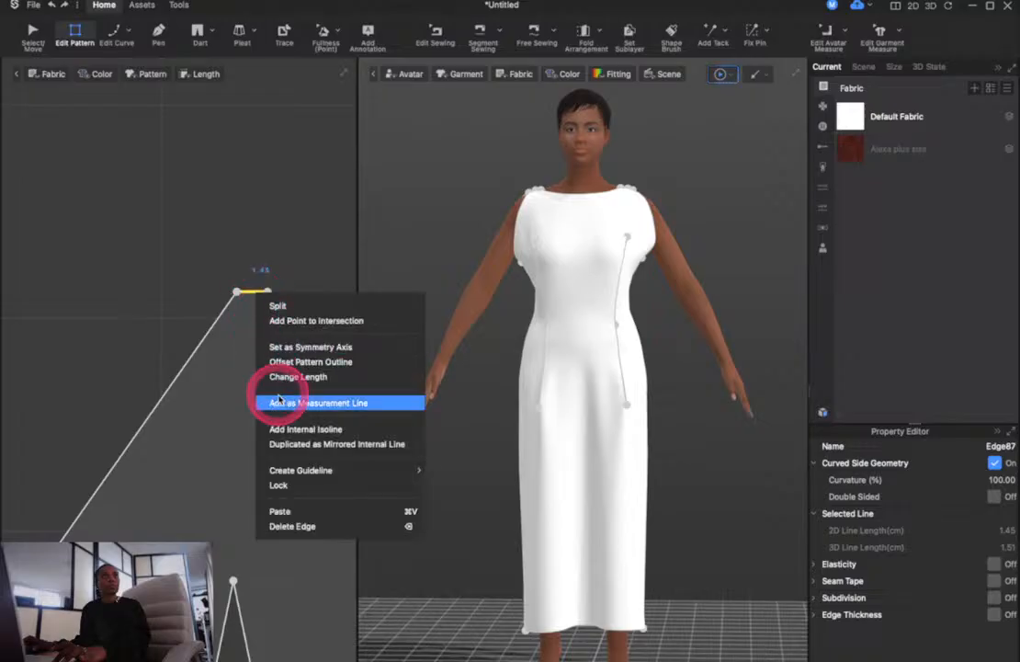
click(275, 376)
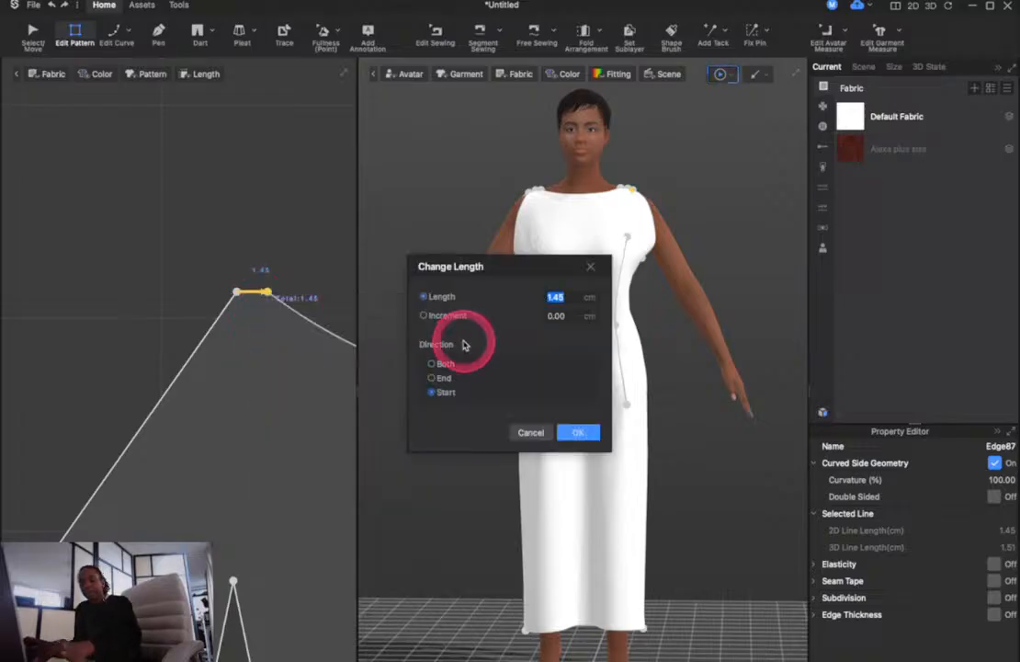
text(3.)
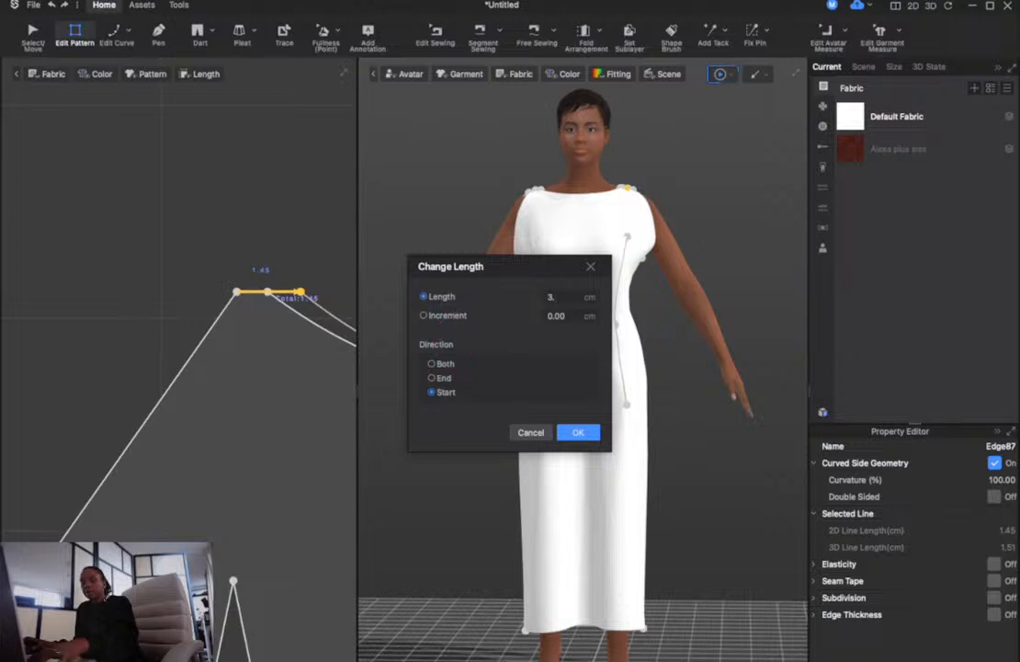
text(5)
click(575, 433)
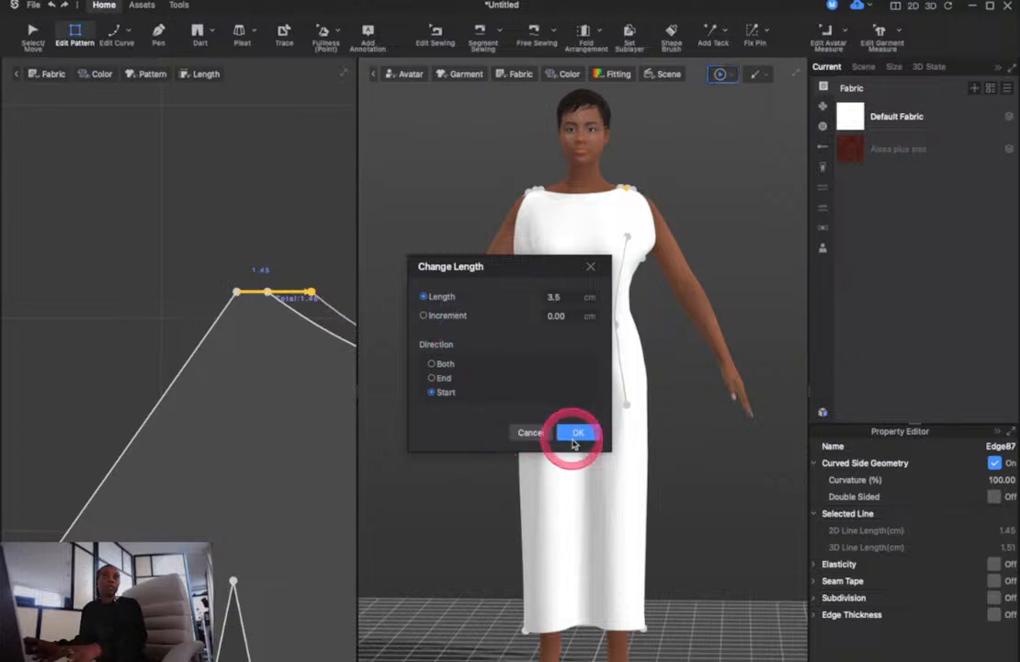
click(435, 378)
click(577, 432)
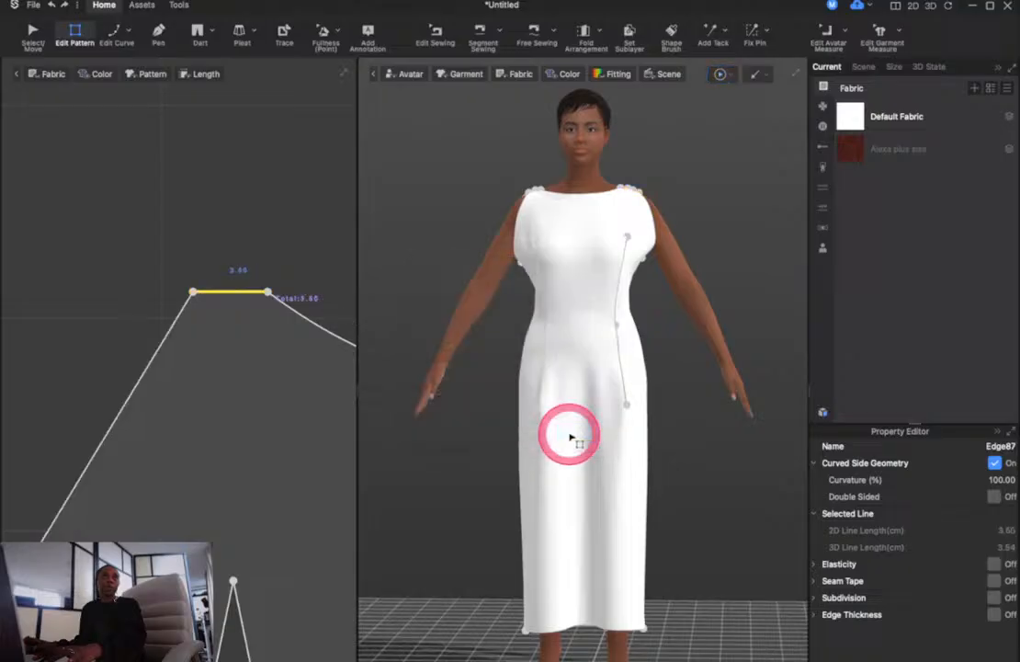
Draw a vertical internal line about 128 cm long down the back piece's centre, from neckline to hem, with the Pen tool
scroll(254, 450, up, 5)
scroll(253, 450, down, 15)
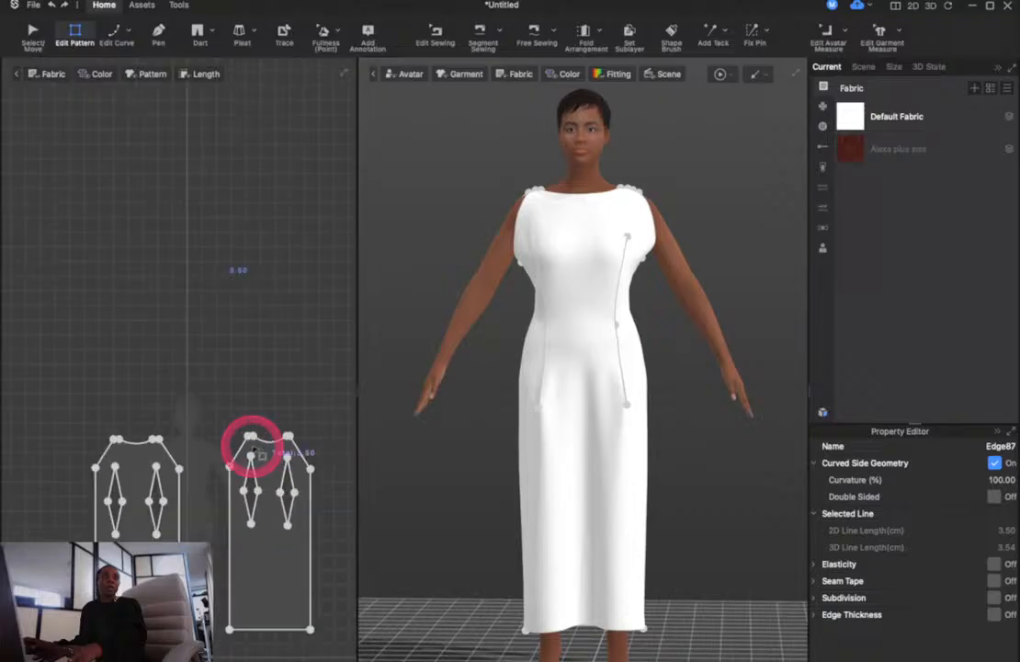
scroll(280, 439, down, 2)
scroll(278, 436, up, 8)
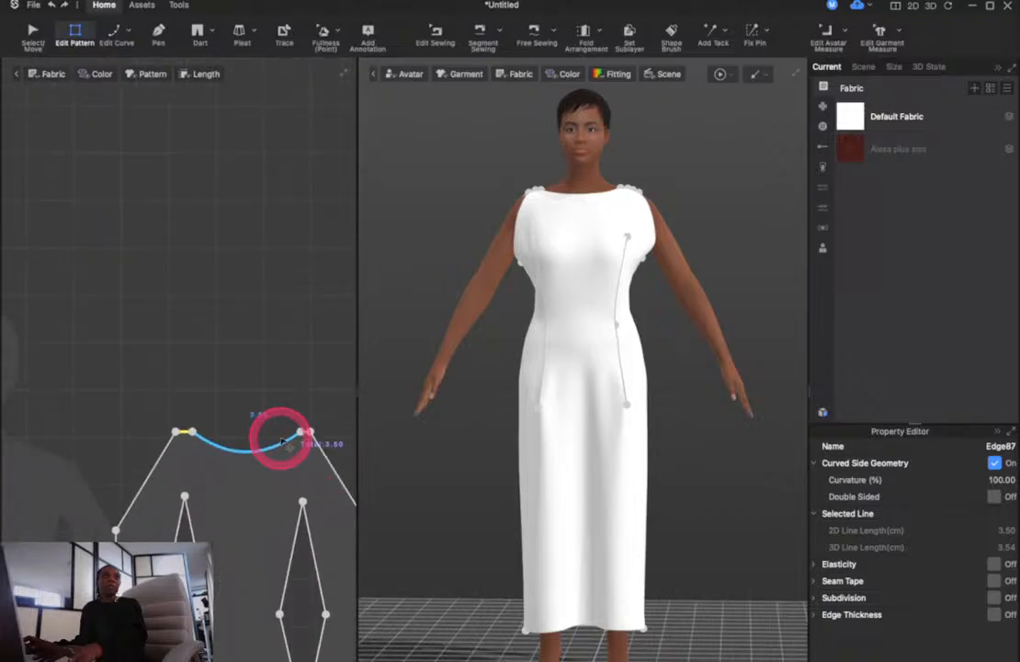
scroll(280, 440, down, 4)
scroll(353, 457, down, 3)
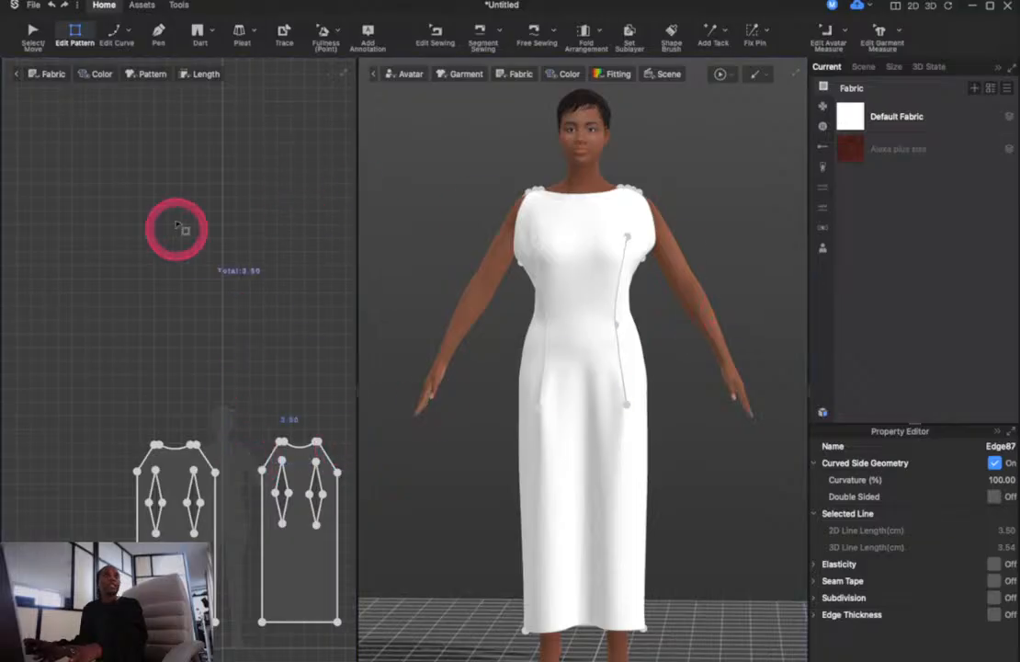
click(160, 33)
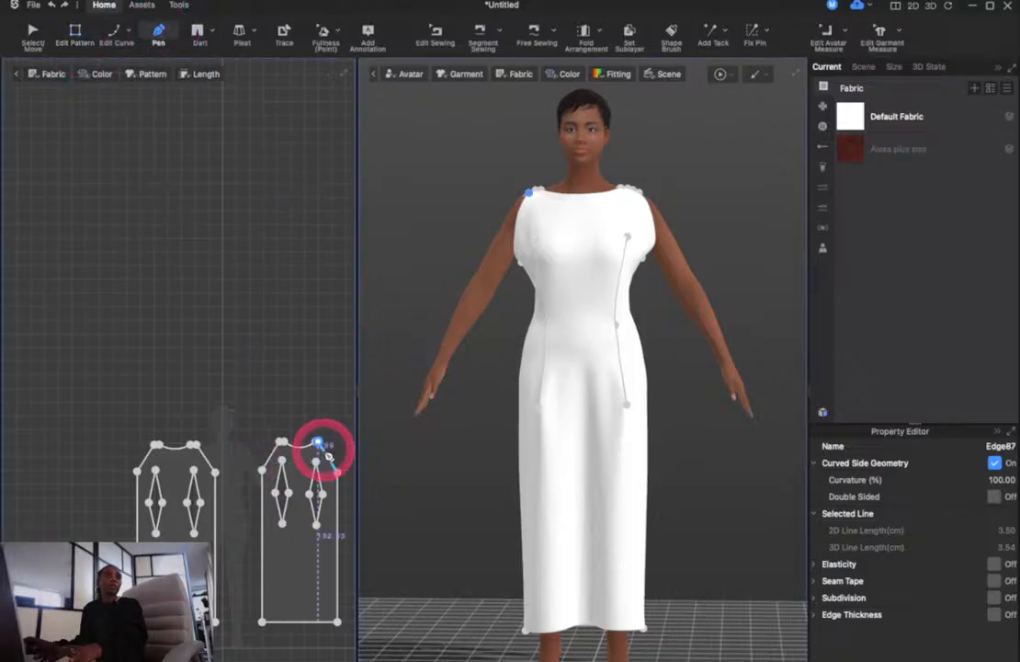
click(300, 447)
click(300, 624)
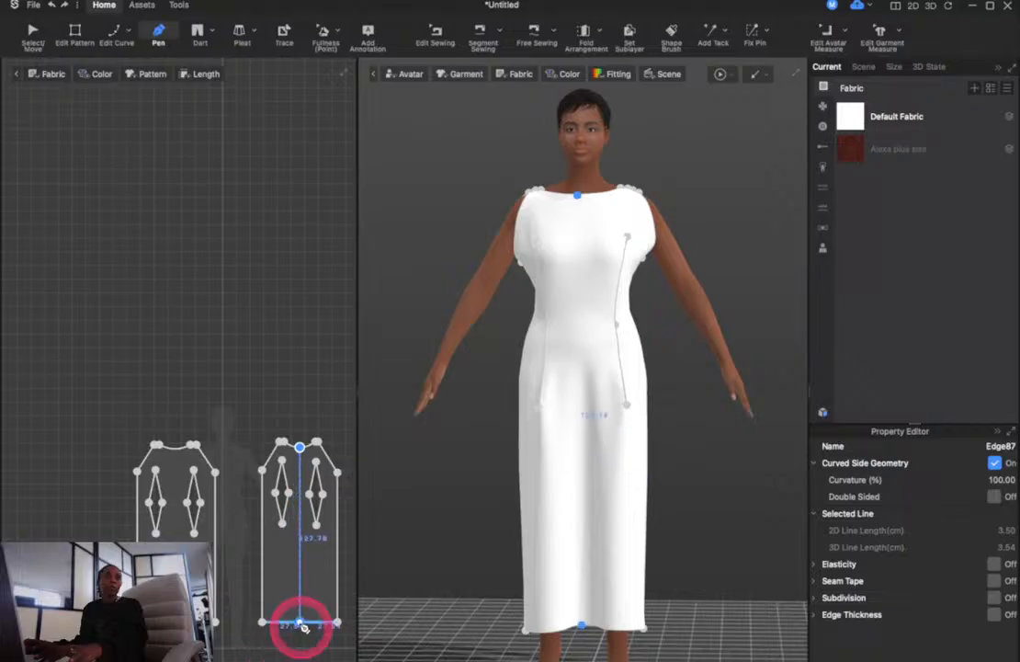
click(302, 625)
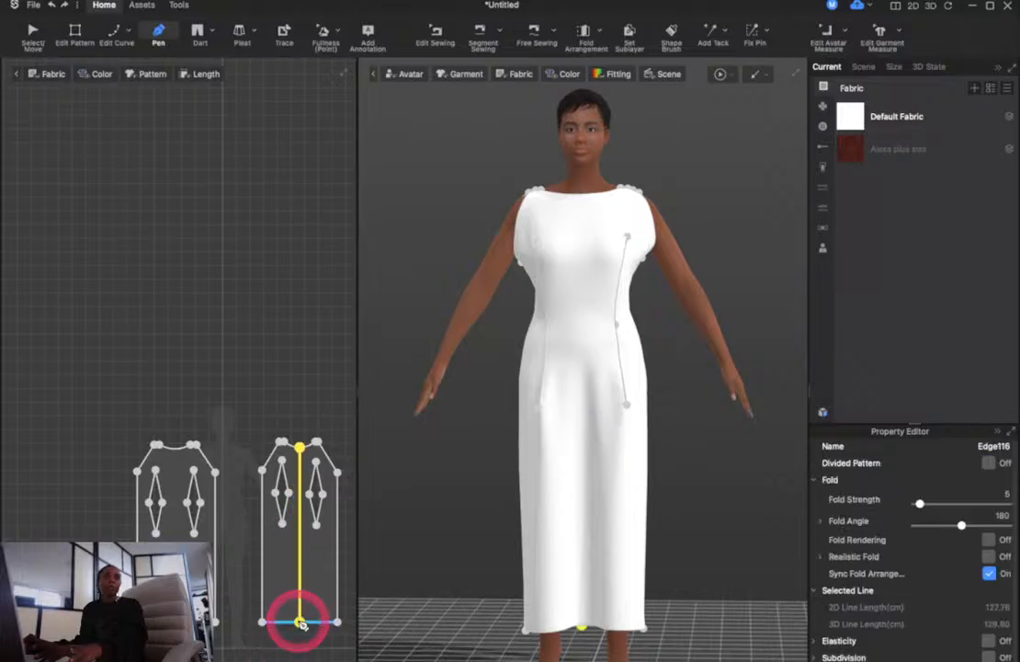
Cut the back piece in two along its vertical centre line, without sewing the halves together
click(74, 37)
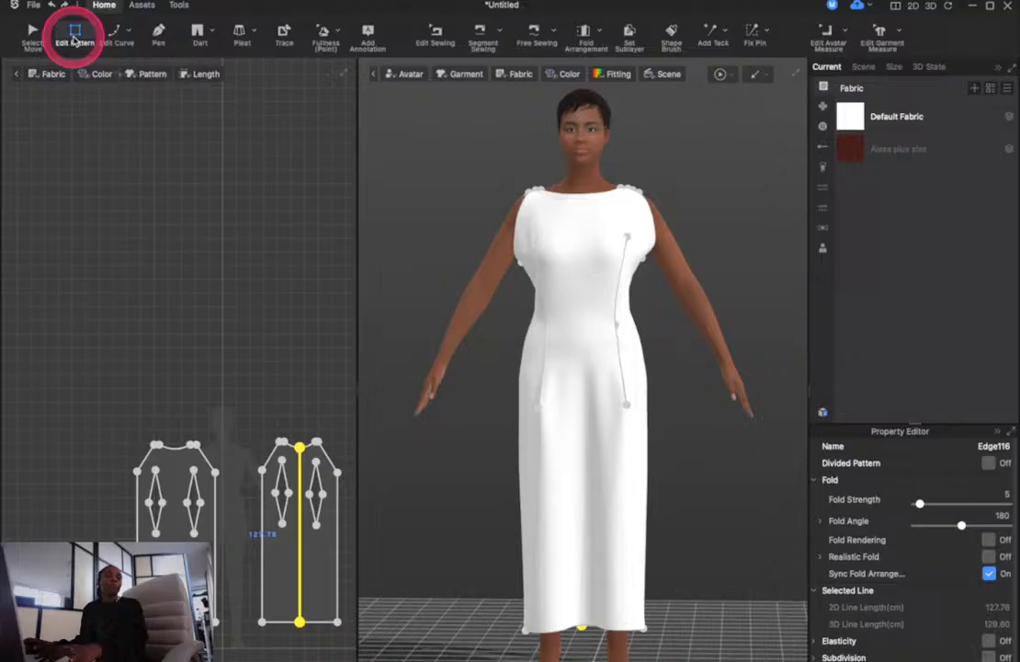
right_click(302, 555)
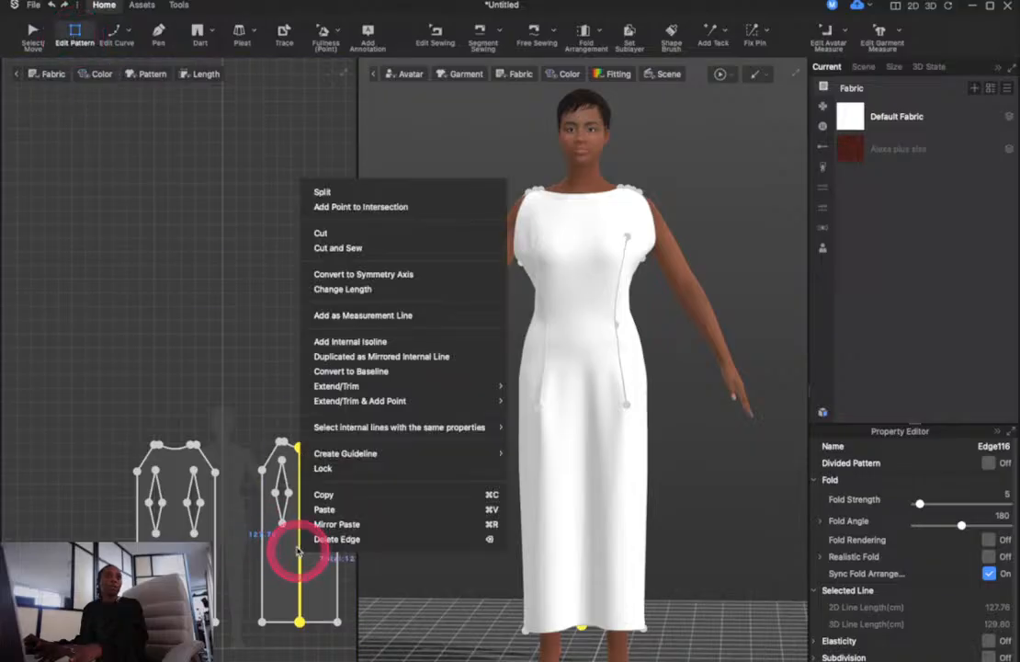
click(353, 232)
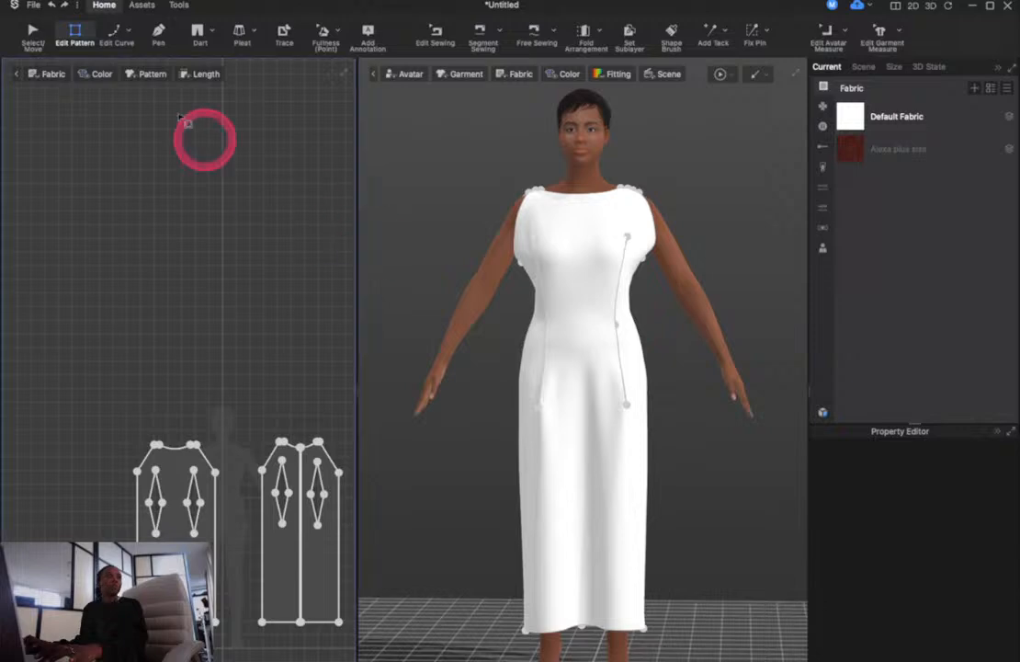
Delete the right half of the cut back piece
click(32, 39)
click(318, 563)
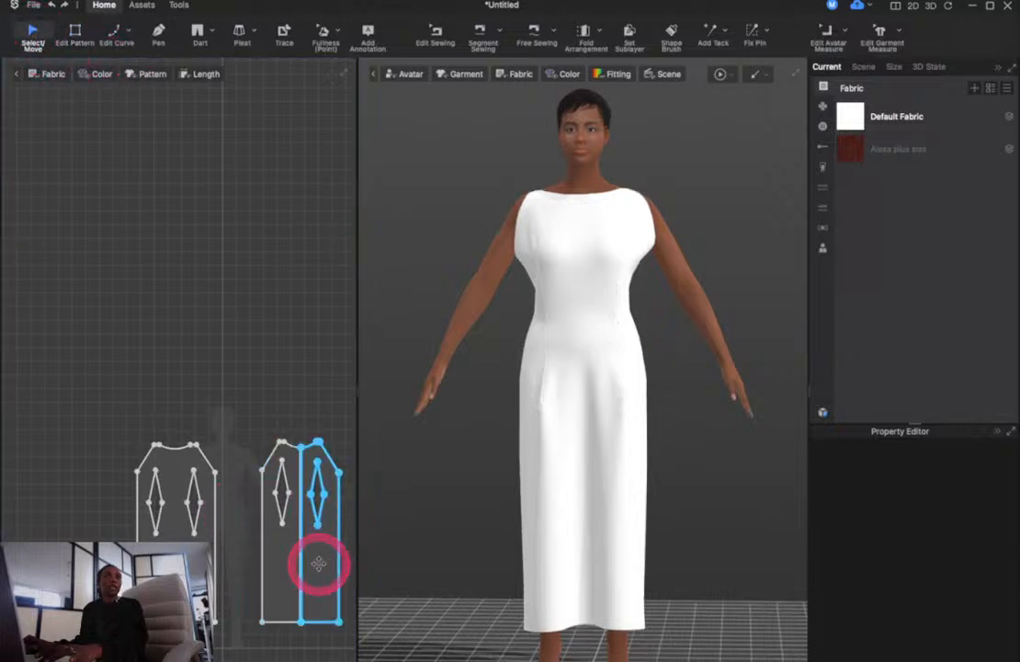
key(Delete)
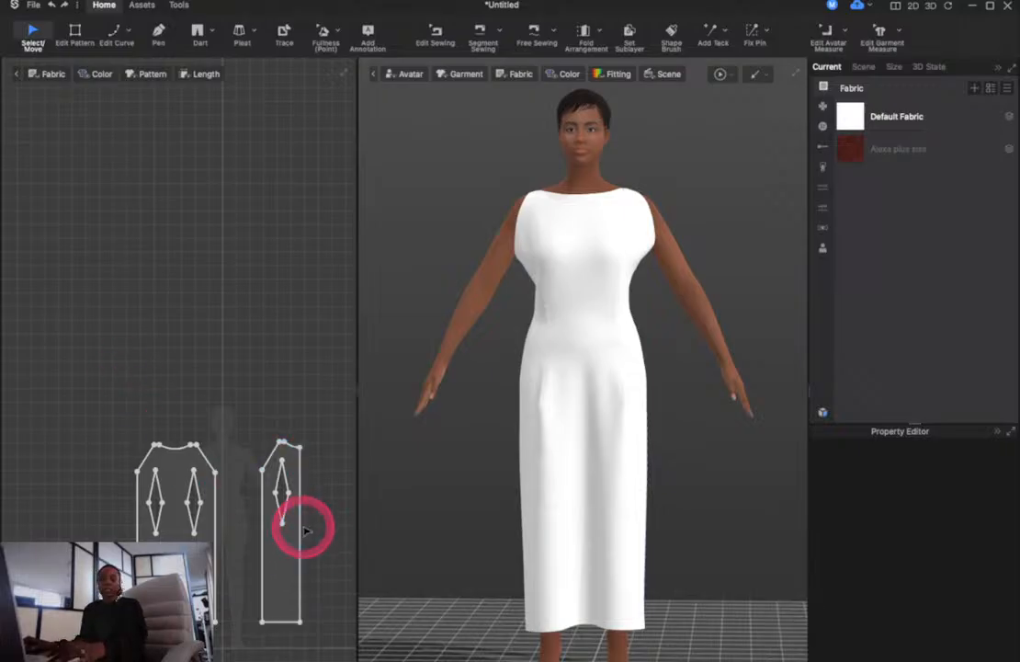
Set the remaining back half's centre edge as the symmetry axis
key(z)
click(302, 530)
right_click(303, 530)
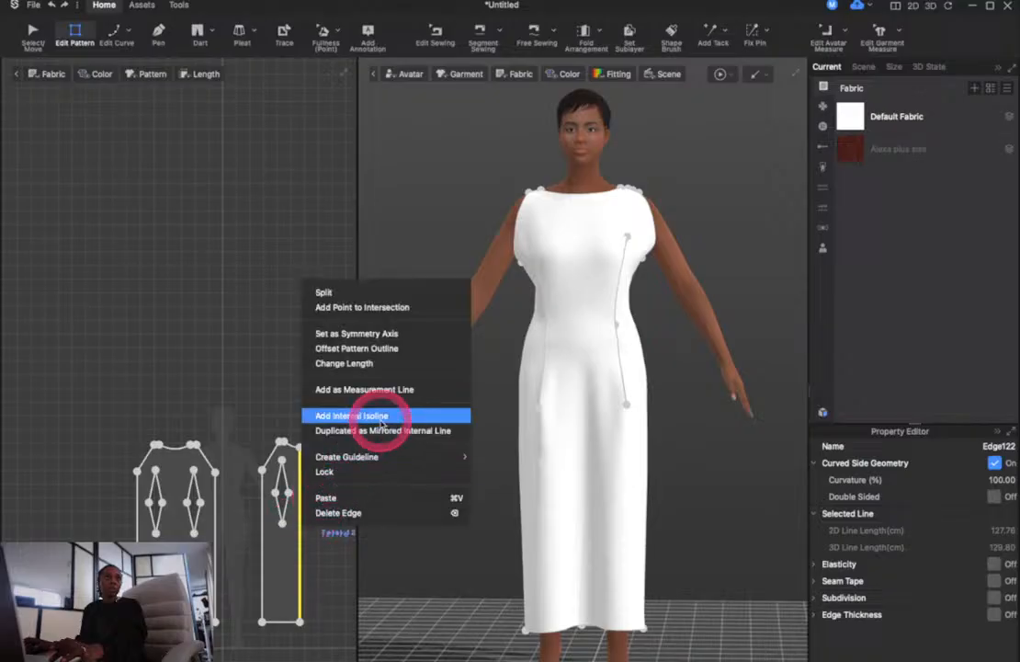
click(349, 335)
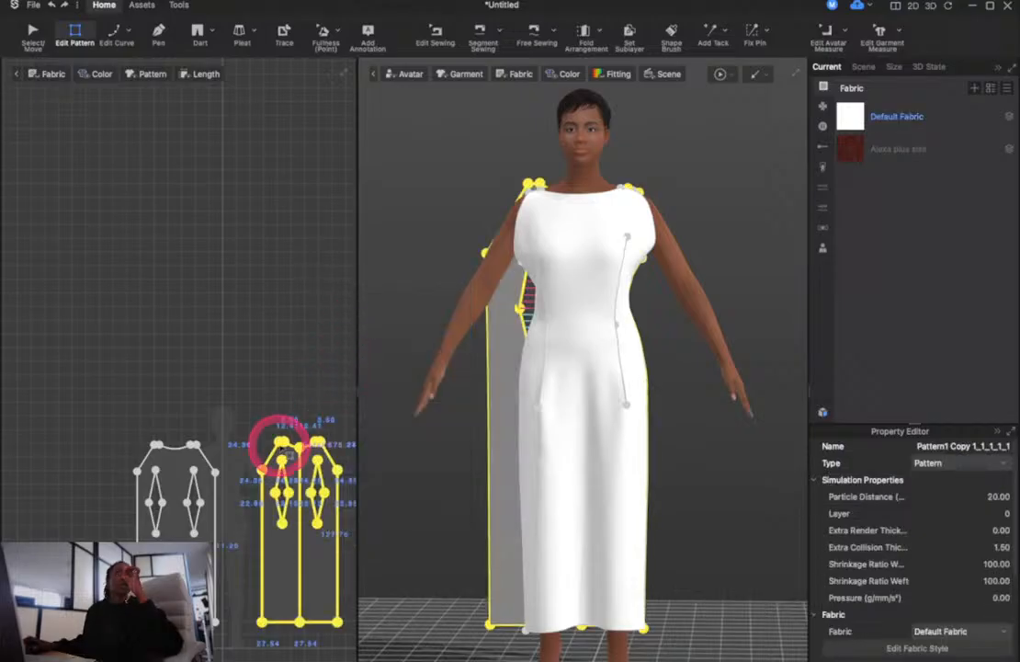
click(287, 385)
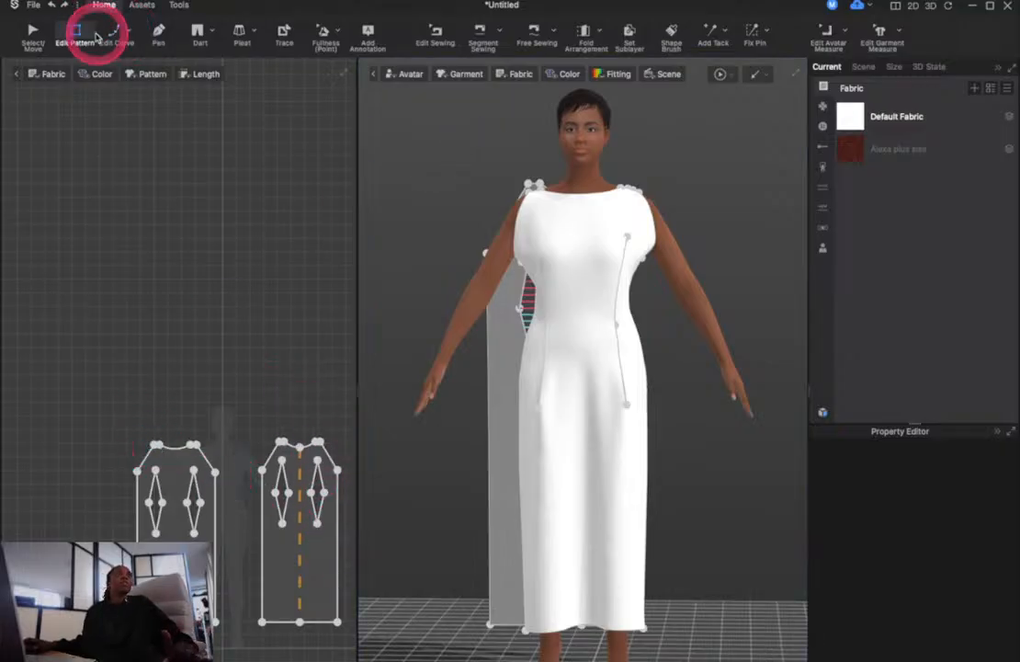
Draw a vertical internal line about 127 cm long down the front piece's centre with the Pen tool and cut the piece along it
click(157, 32)
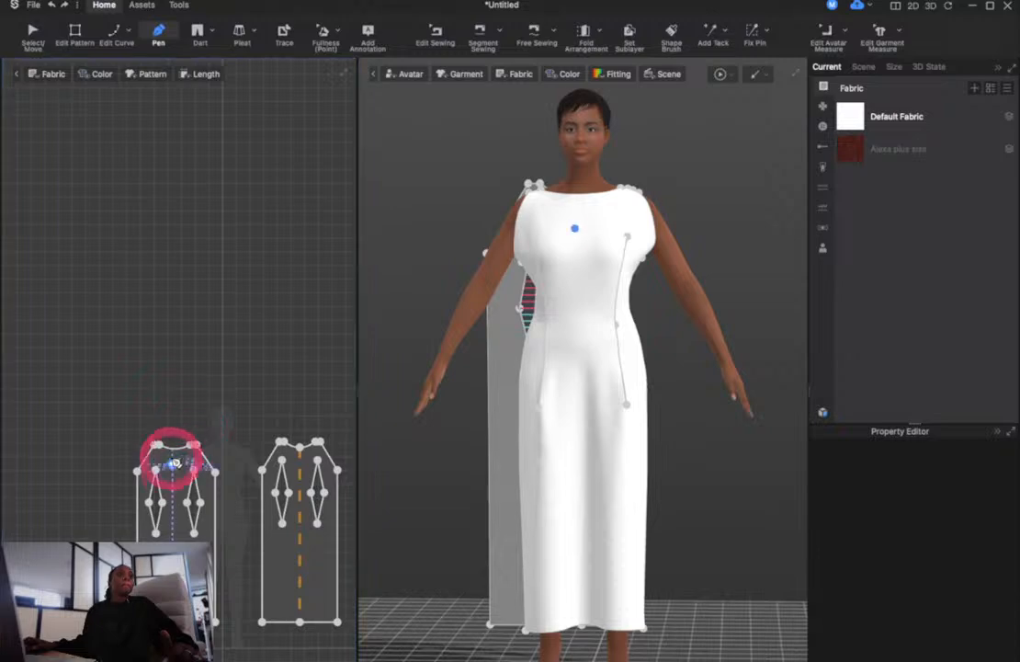
click(175, 447)
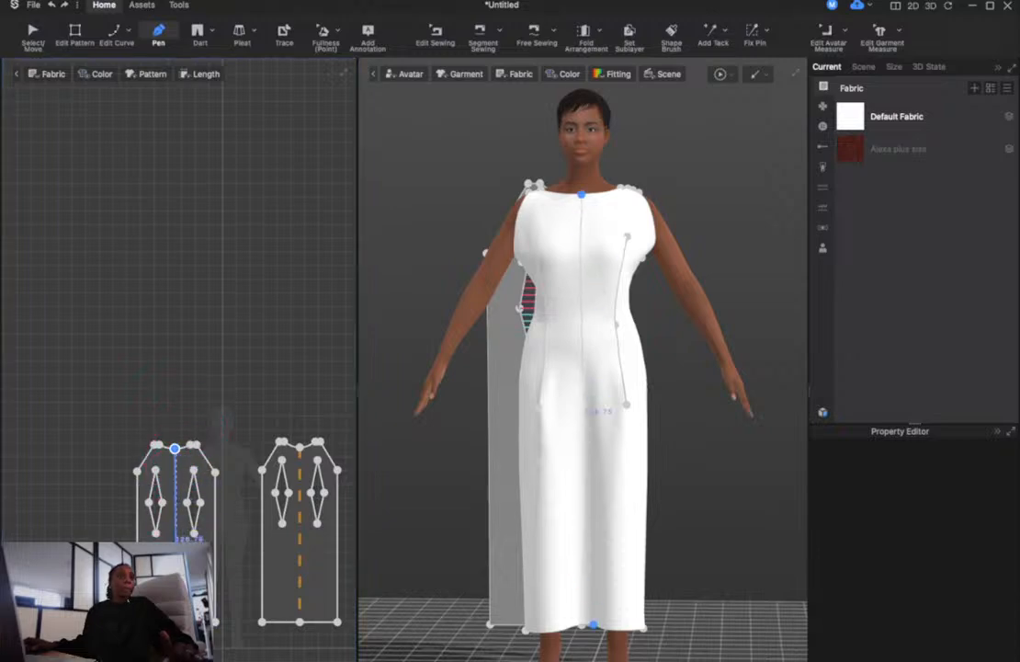
double_click(175, 622)
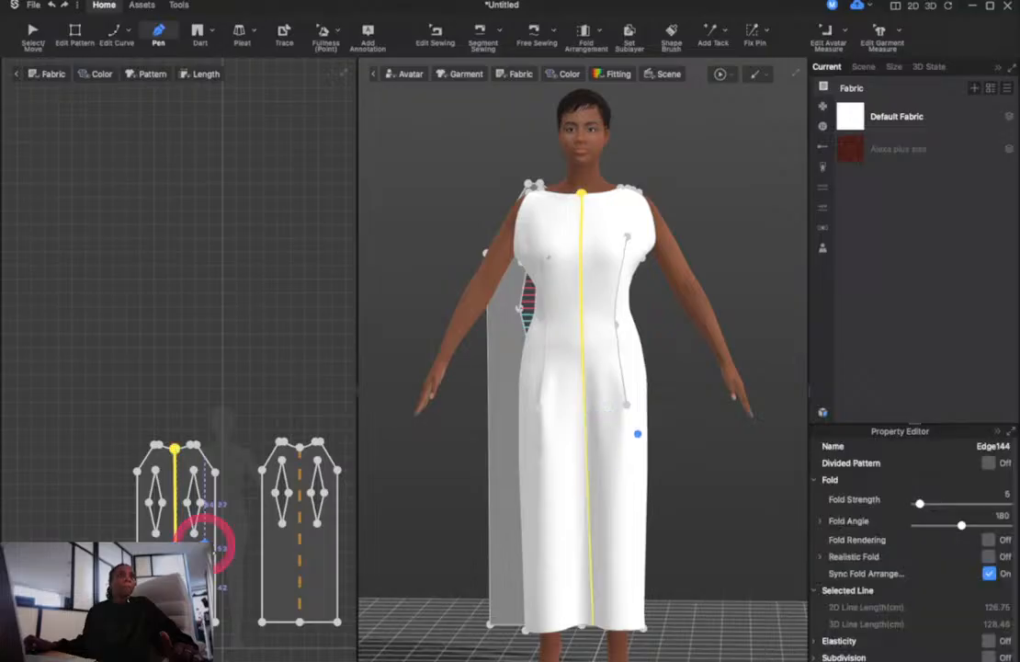
click(75, 35)
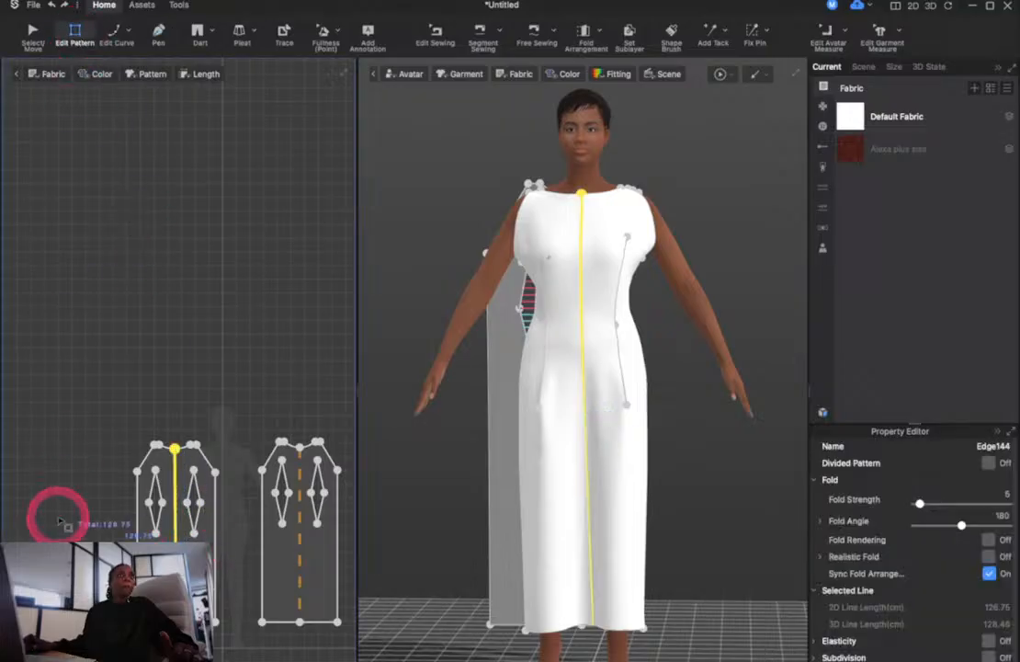
right_click(175, 530)
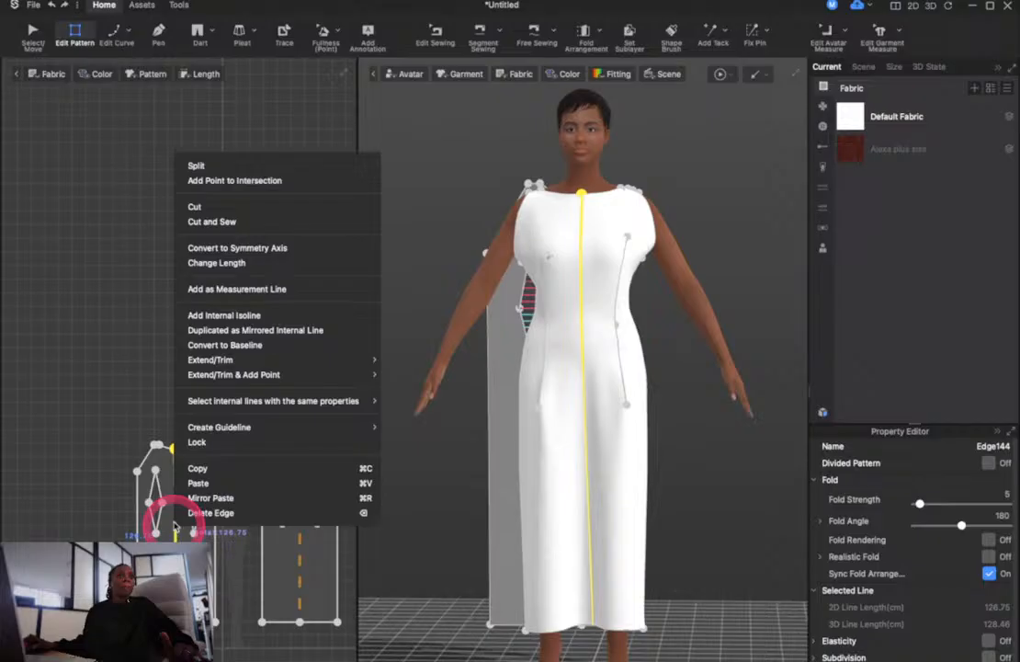
click(239, 207)
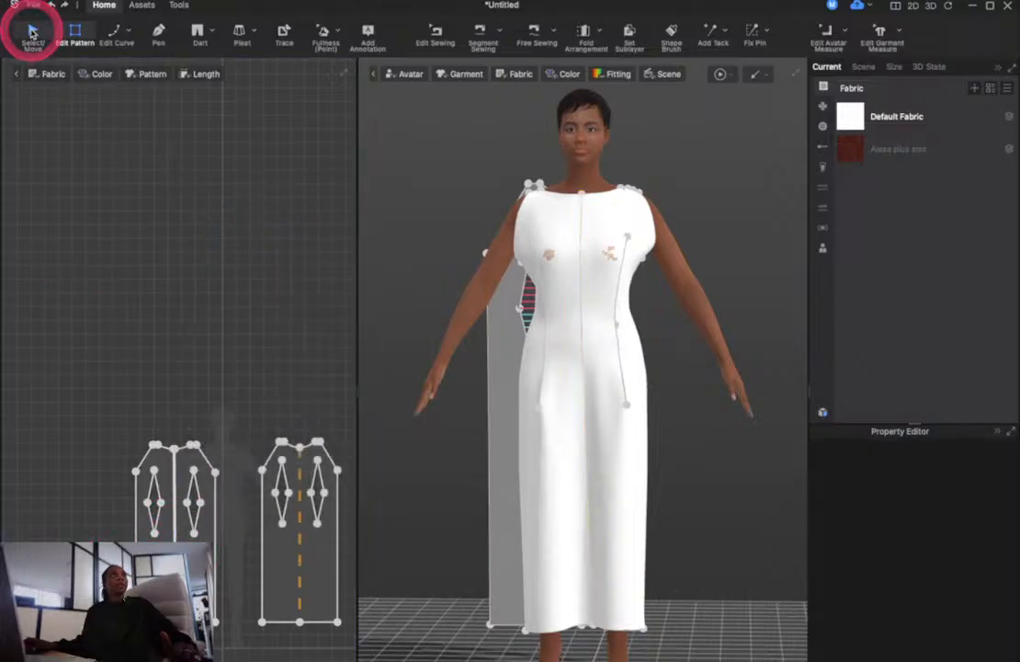
Delete the right half of the cut front piece
click(32, 32)
click(198, 496)
right_click(206, 510)
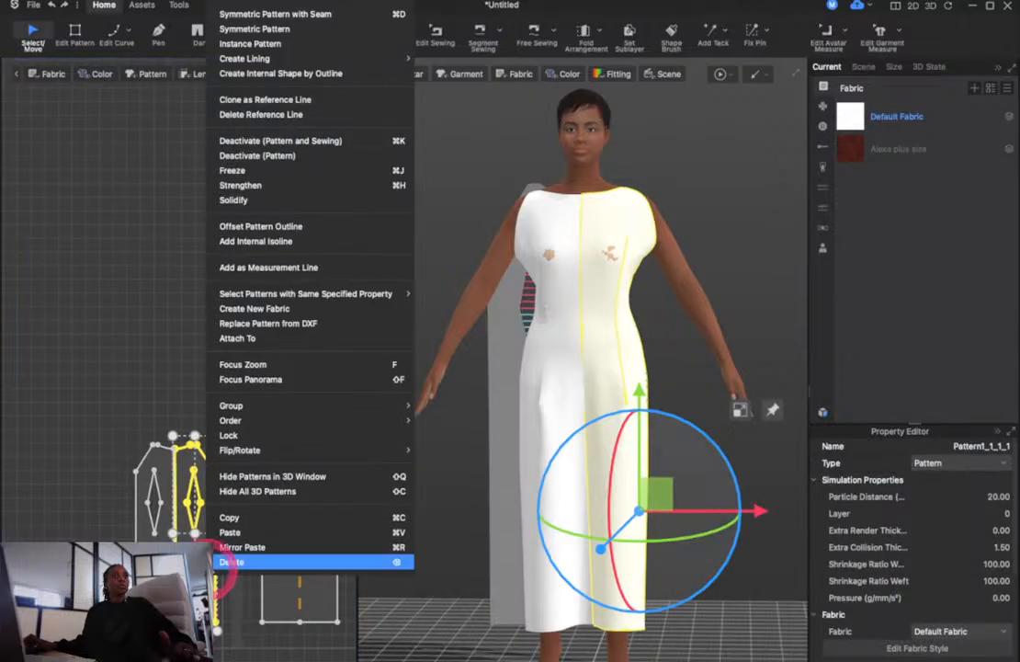
click(226, 564)
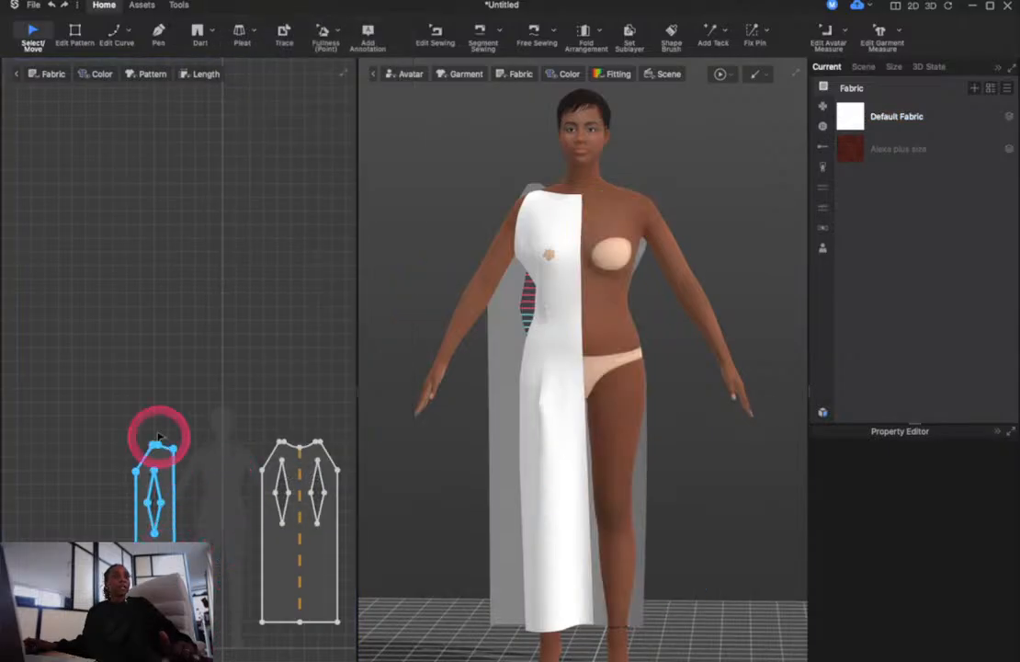
Set the remaining front half's centre edge as the symmetry axis
click(74, 34)
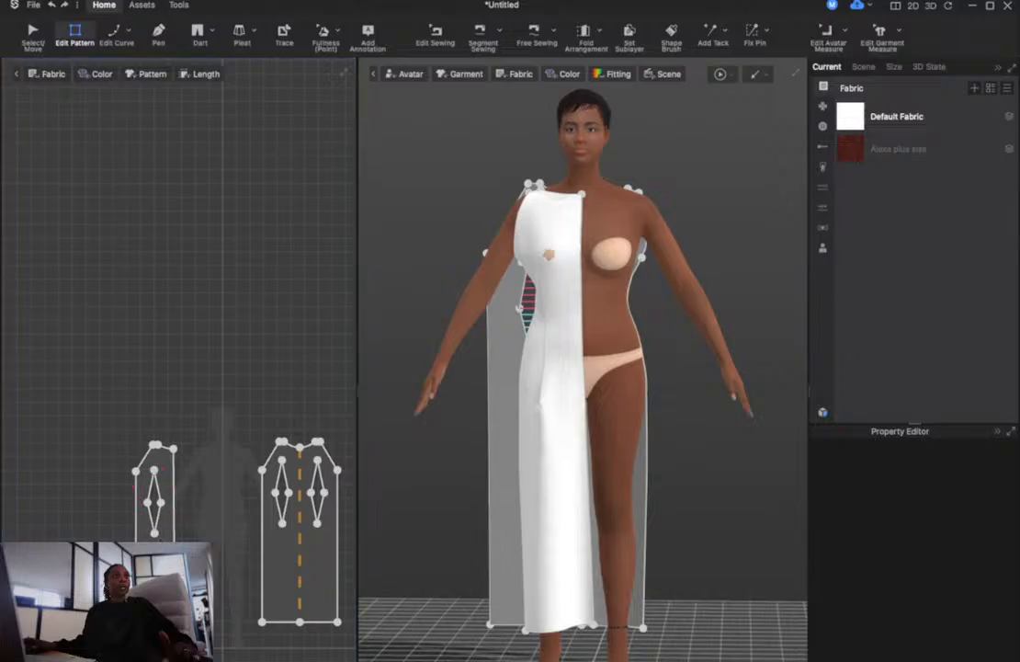
click(175, 535)
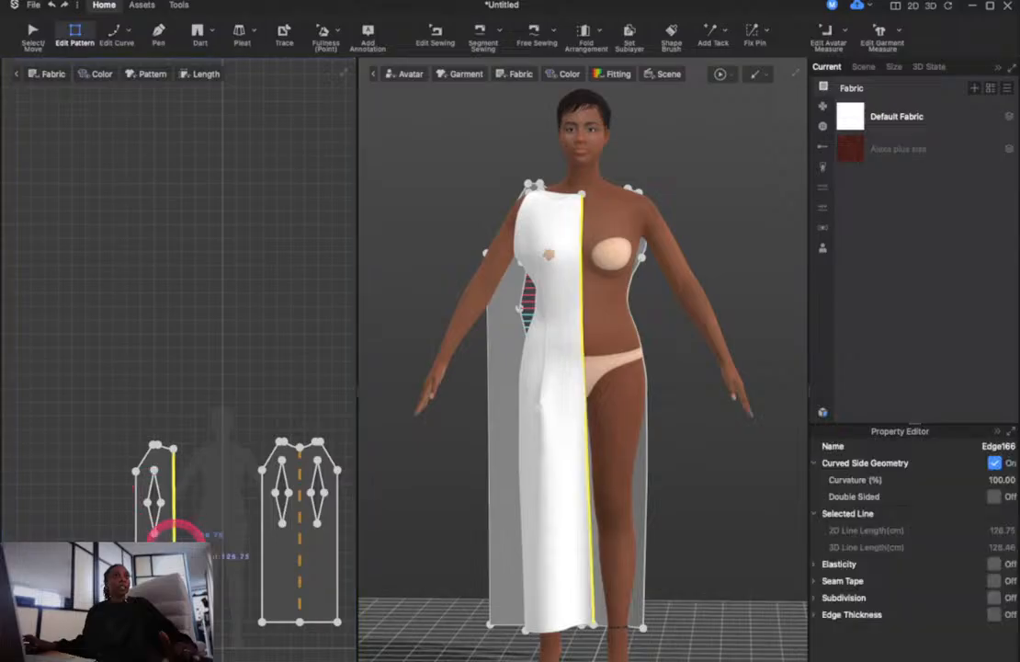
right_click(174, 536)
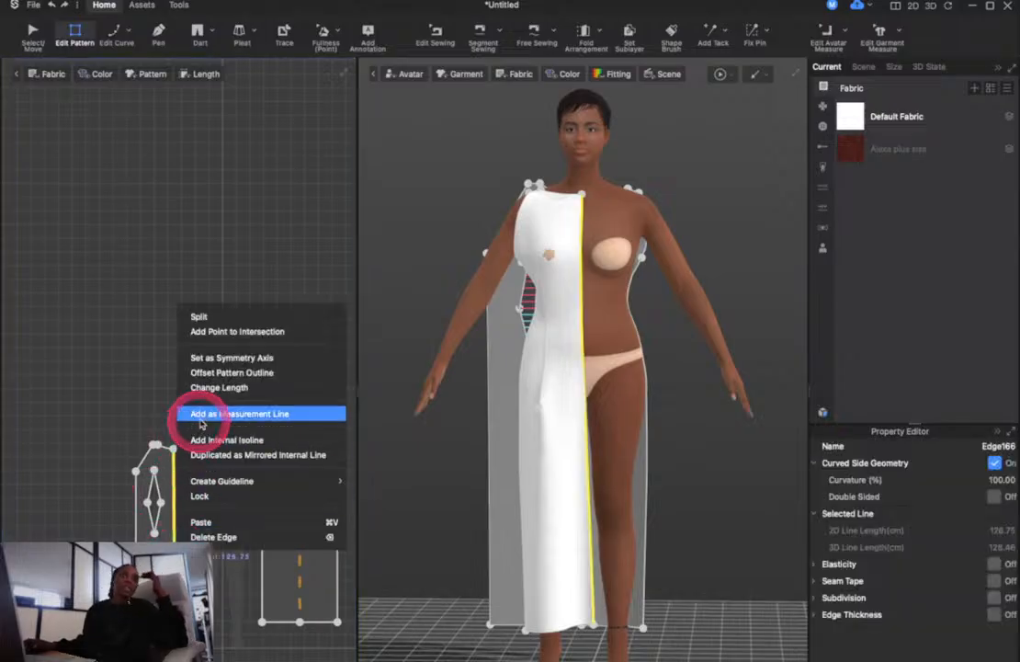
click(224, 360)
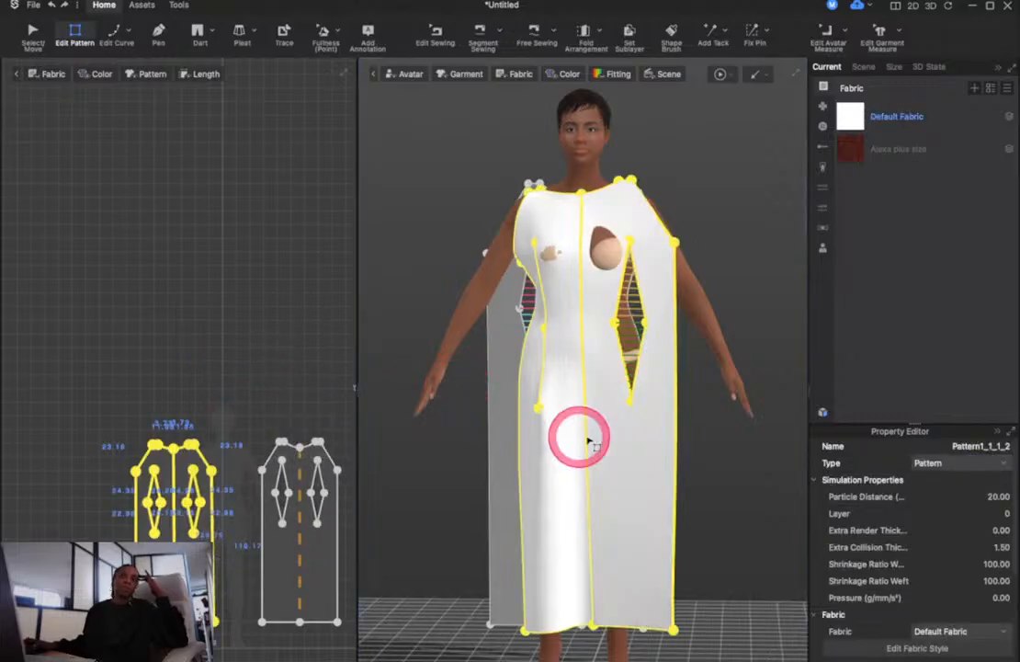
Shift the symmetric front piece slightly sideways in front of the avatar in 3D, towards the avatar's right arm
scroll(289, 169, down, 3)
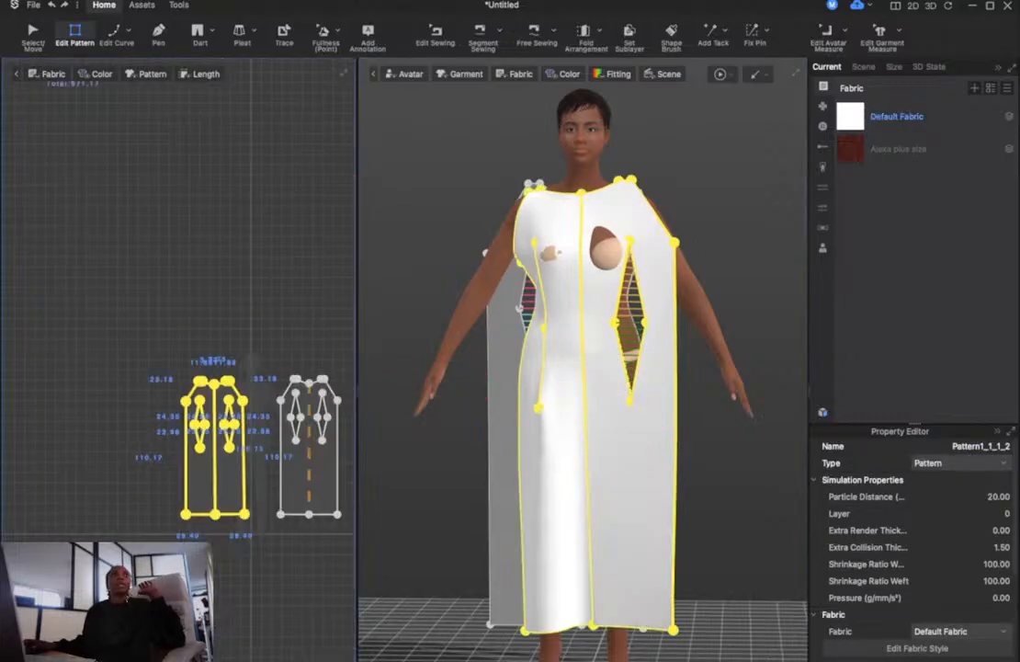
click(39, 36)
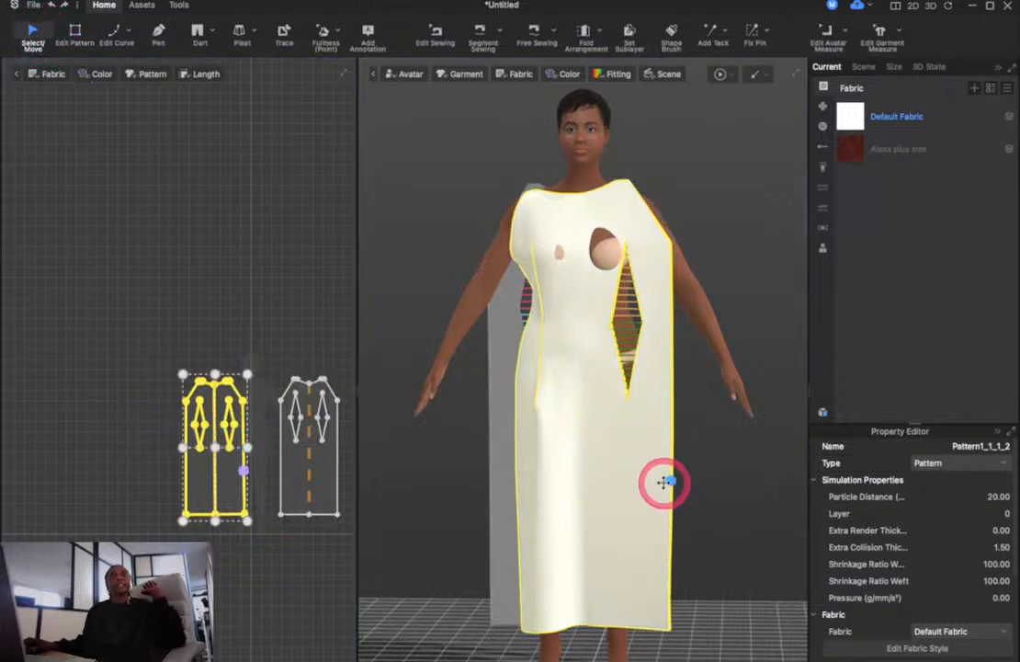
drag(665, 483, 652, 480)
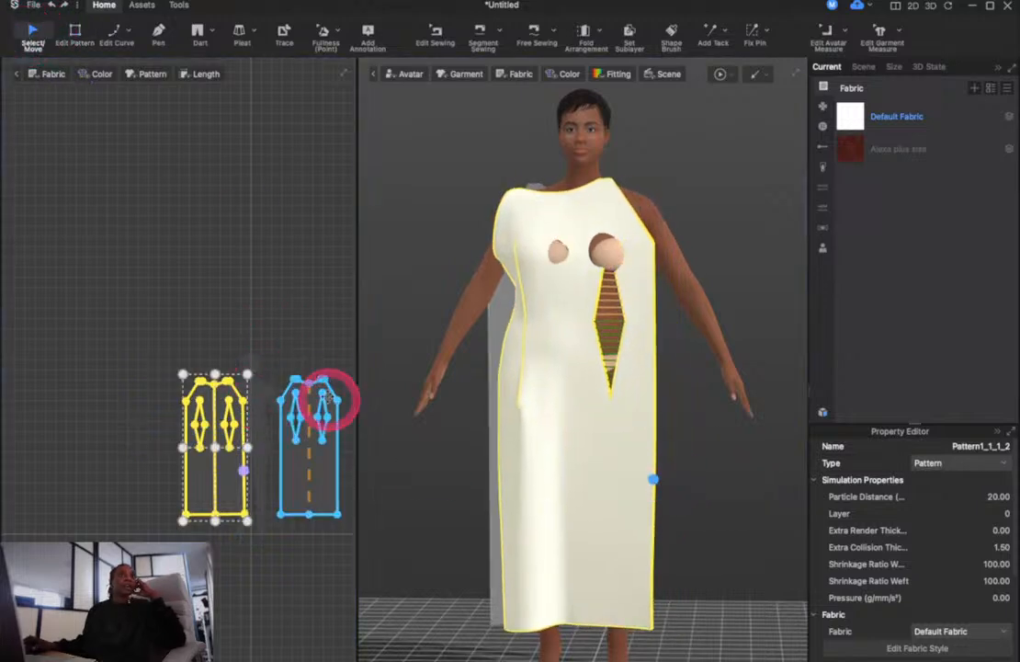
scroll(340, 401, down, 2)
scroll(322, 386, up, 8)
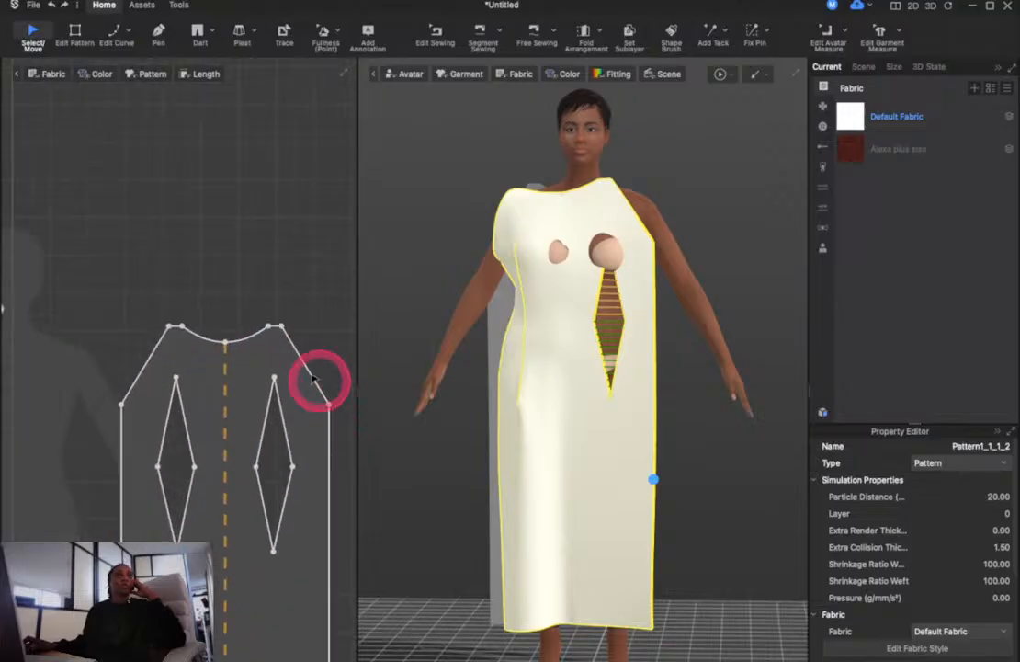
mouse_move(724, 512)
mouse_down()
mouse_move(724, 594)
mouse_move(749, 603)
mouse_move(701, 583)
mouse_move(721, 605)
mouse_move(818, 547)
mouse_move(866, 501)
mouse_move(1015, 478)
mouse_move(982, 573)
mouse_move(864, 476)
mouse_move(706, 522)
mouse_move(717, 528)
mouse_move(727, 511)
mouse_up()
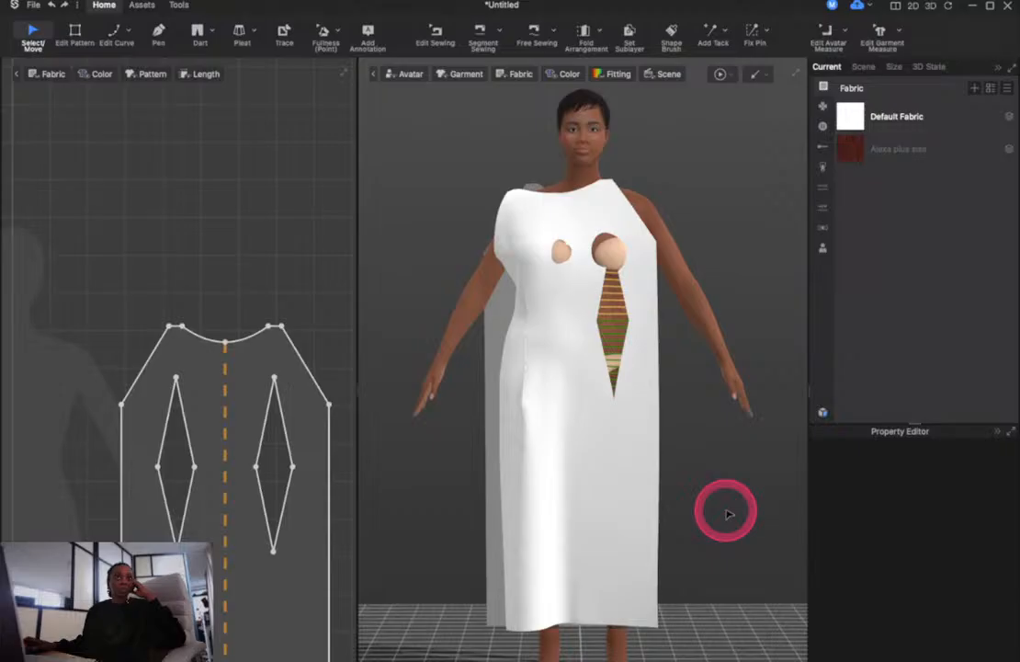
scroll(729, 514, up, 5)
scroll(729, 515, down, 7)
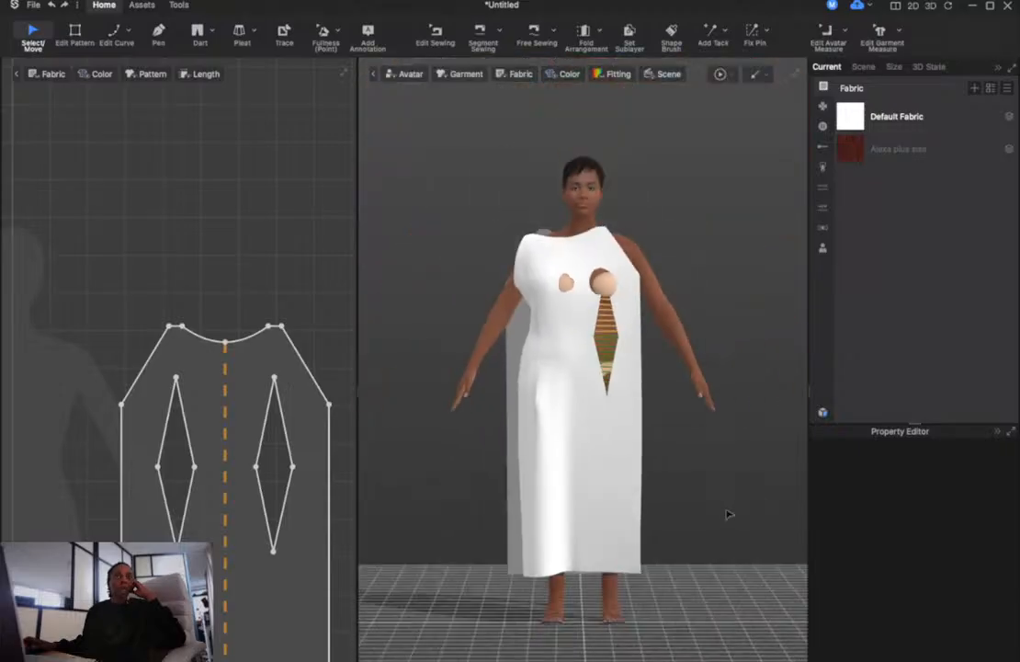
Sew the front piece's side edge to the back piece's side edge in 3D with Segment Sewing
click(433, 35)
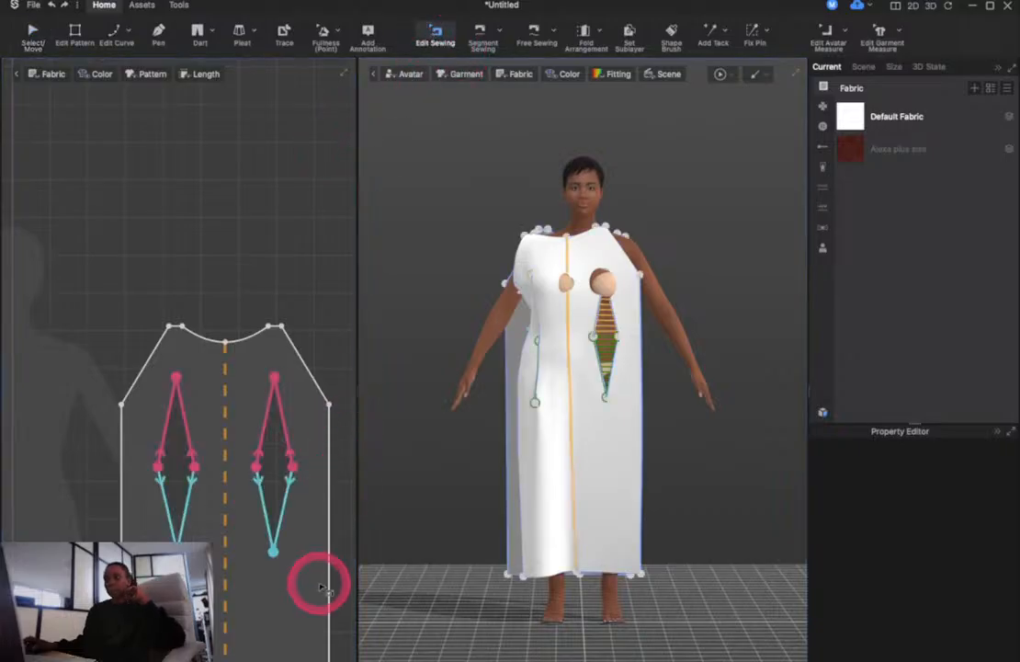
right_drag(416, 515, 579, 473)
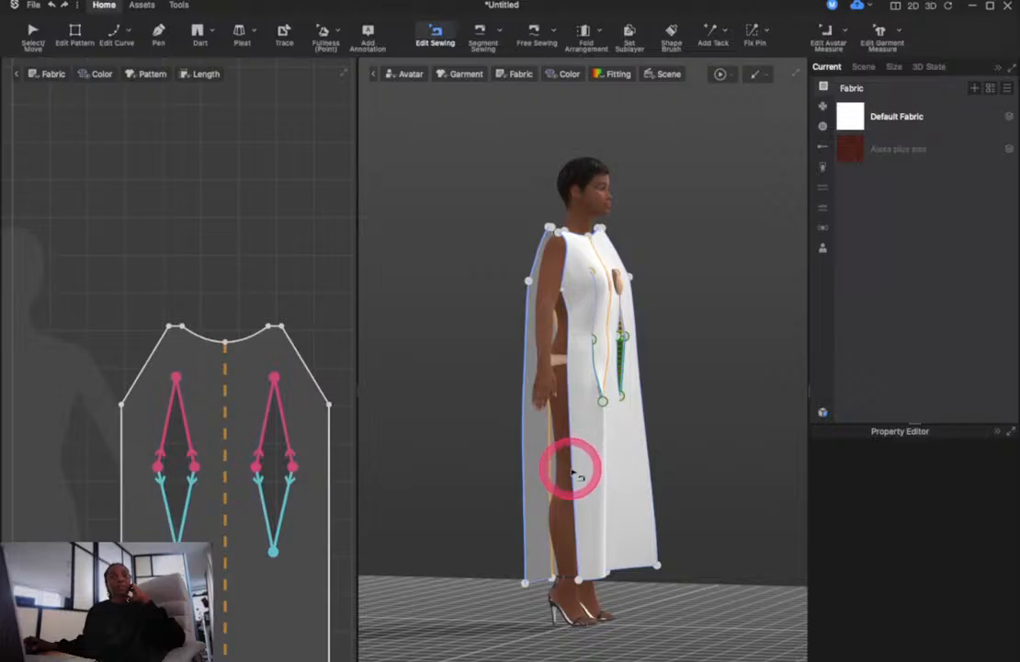
click(482, 39)
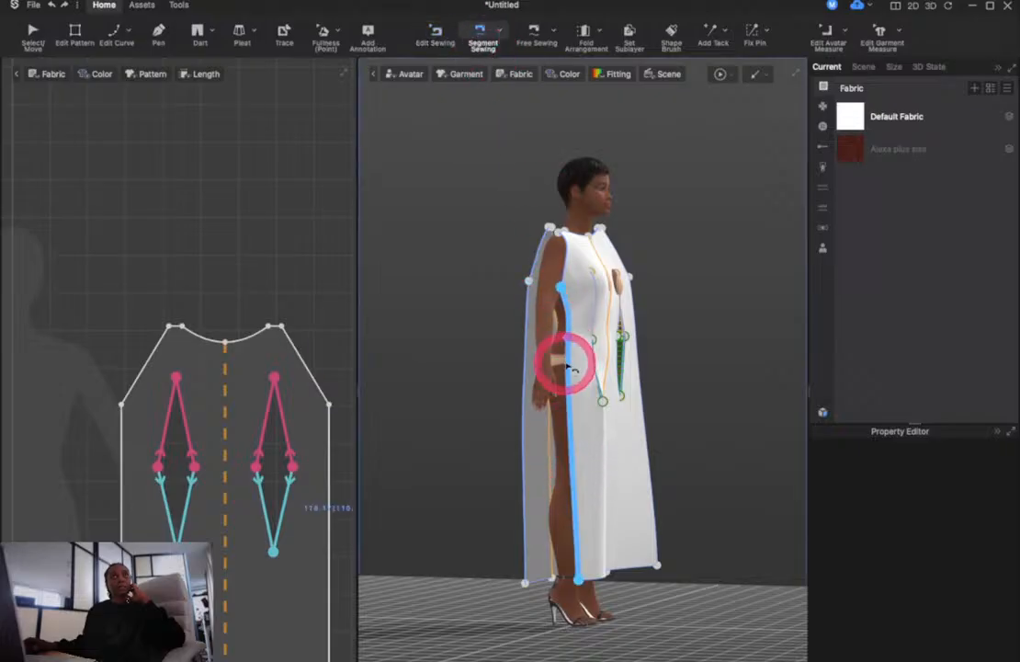
click(567, 365)
click(531, 372)
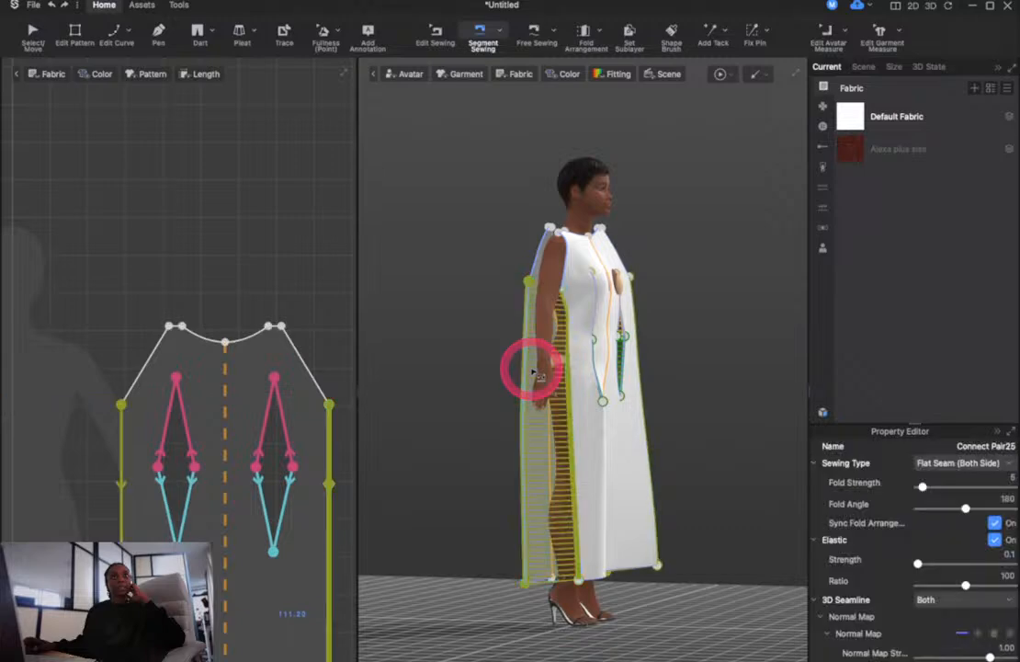
Sew the front piece's short shoulder edge to the matching back shoulder edge with Segment Sewing
right_drag(676, 387, 560, 507)
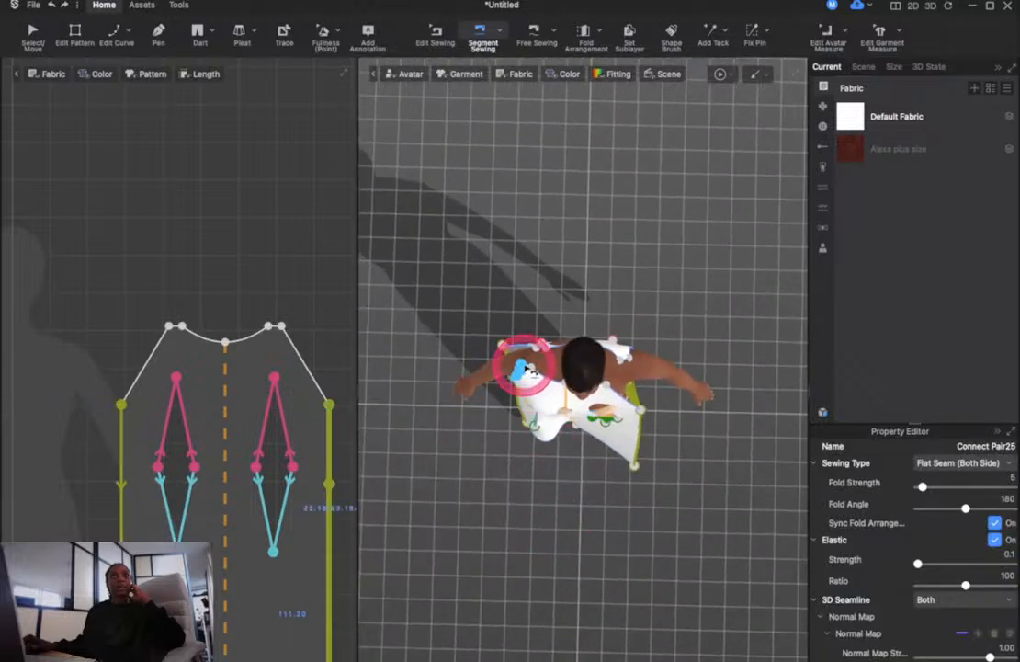
scroll(529, 370, up, 5)
scroll(530, 370, down, 2)
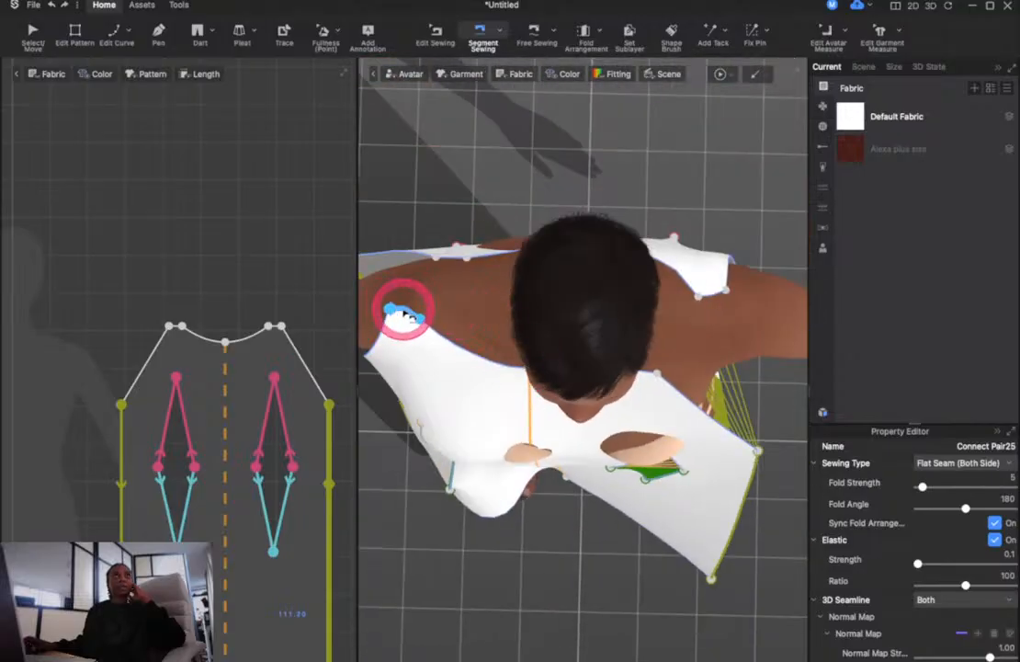
drag(404, 313, 447, 262)
click(447, 264)
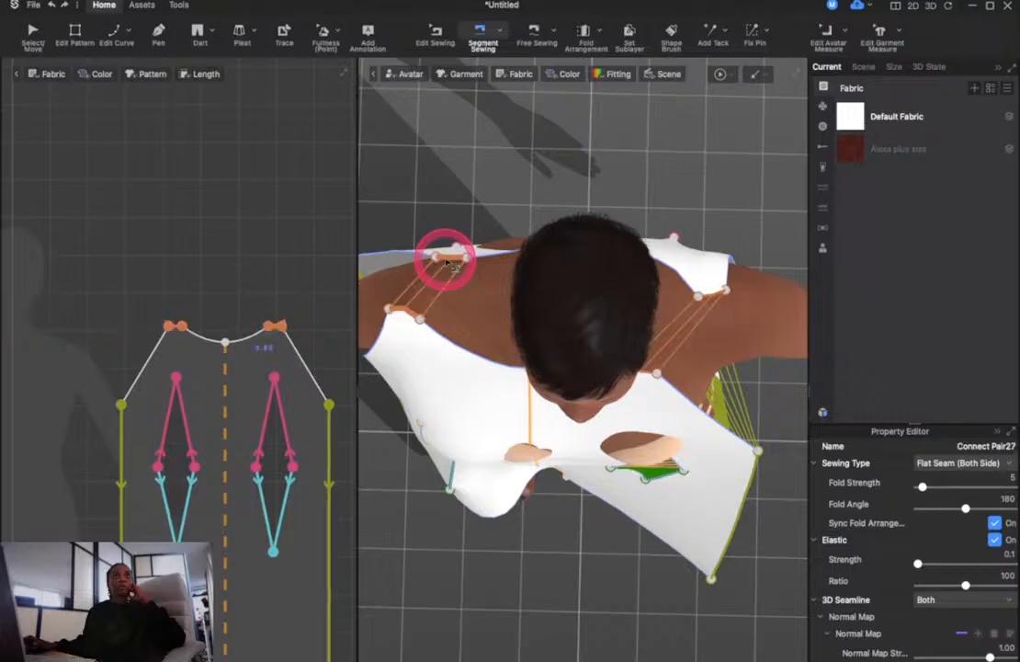
Bend the back piece's straight armhole edges inward into mirrored curves with Edit Curve
scroll(446, 260, up, 3)
scroll(444, 258, down, 8)
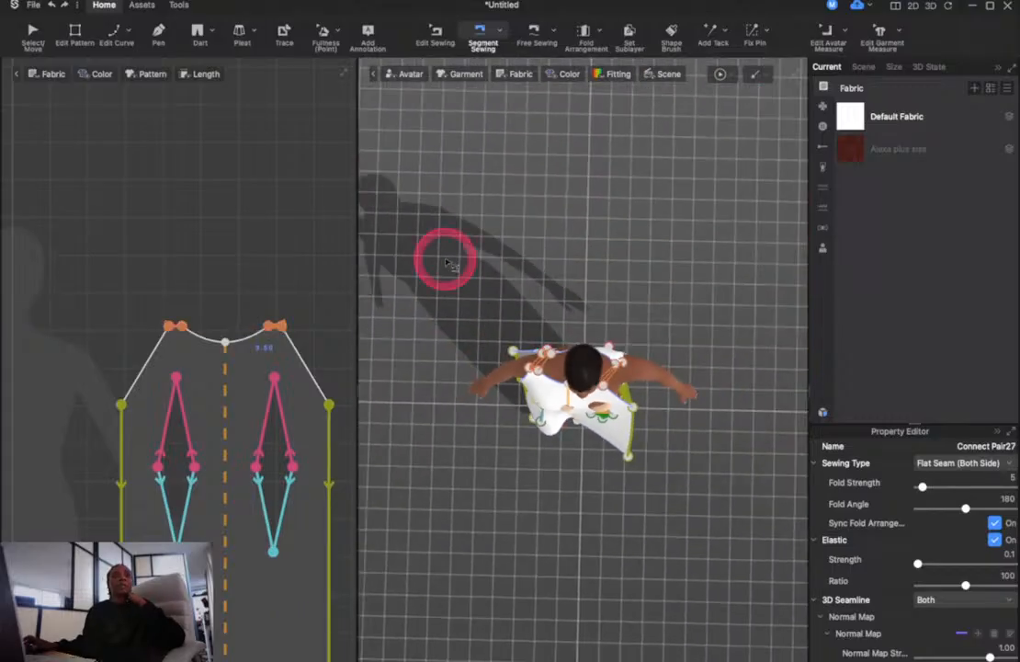
scroll(215, 402, up, 2)
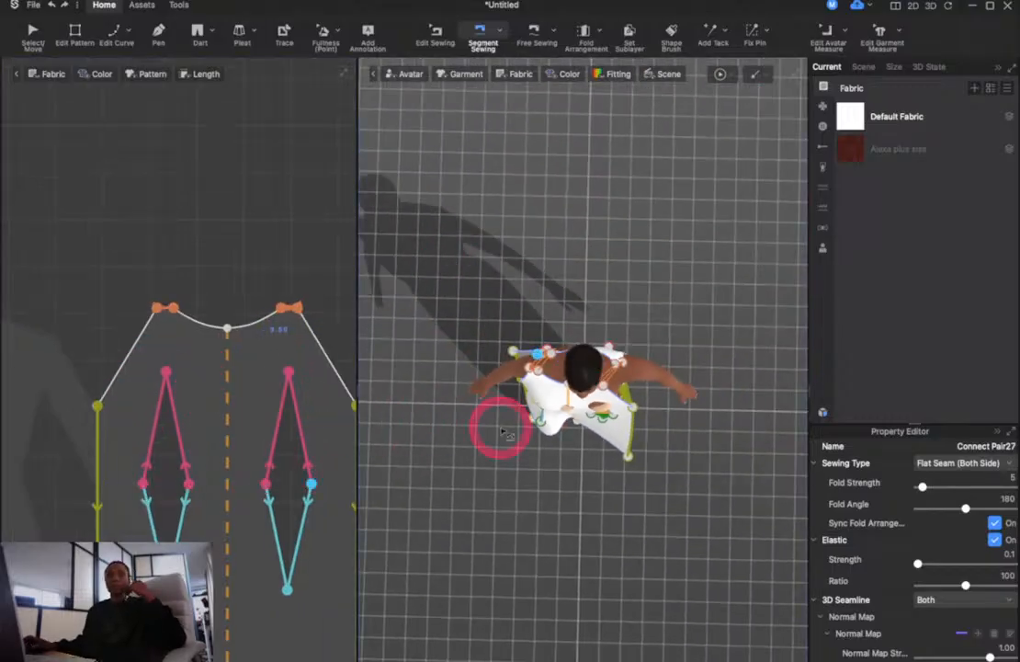
right_drag(507, 433, 510, 313)
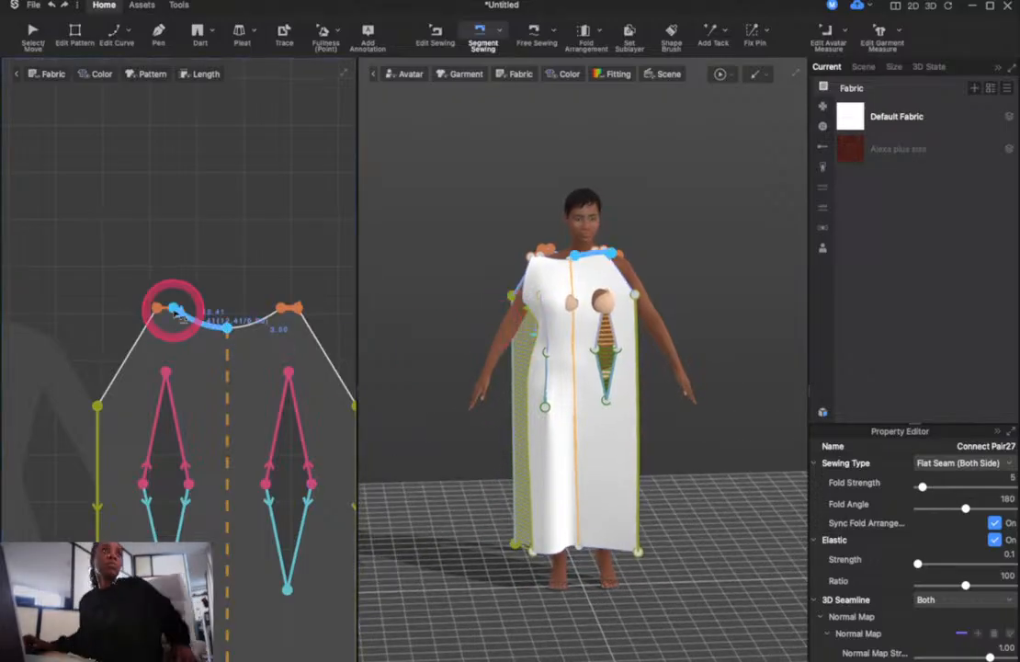
scroll(172, 309, down, 2)
scroll(173, 309, up, 2)
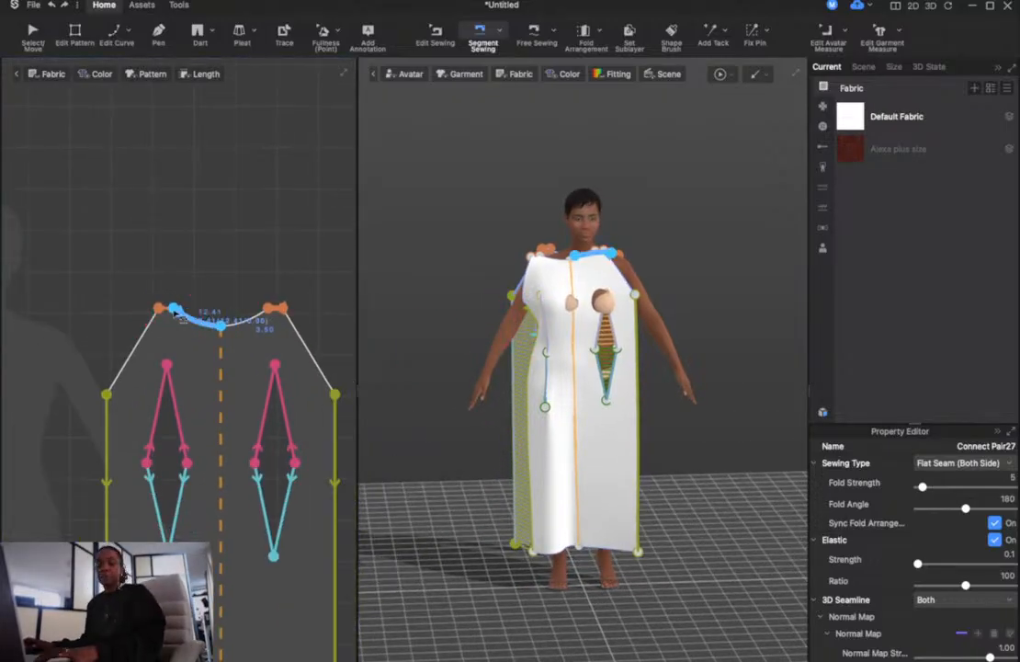
key(v)
click(140, 356)
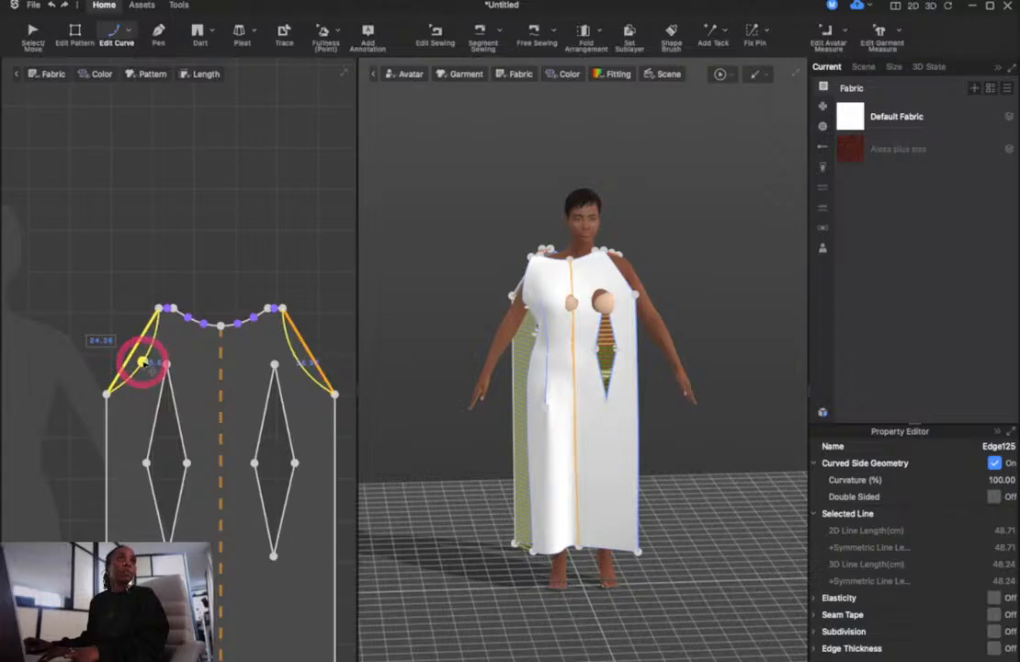
click(142, 361)
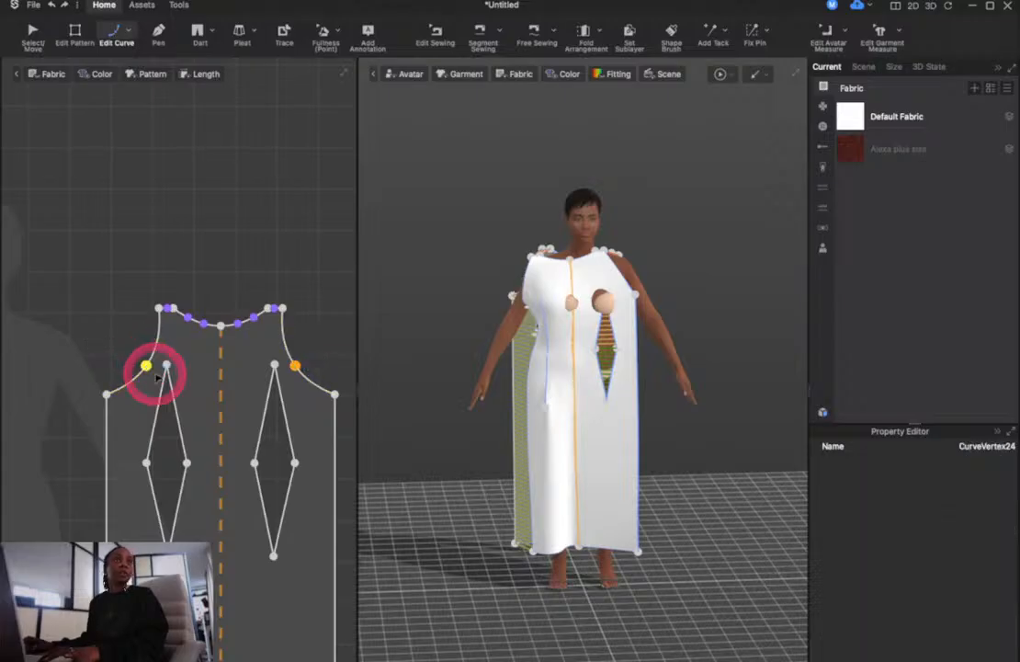
Bend the front piece's straight armhole edges inward with Edit Curve, matching the curved back armholes
scroll(147, 366, down, 10)
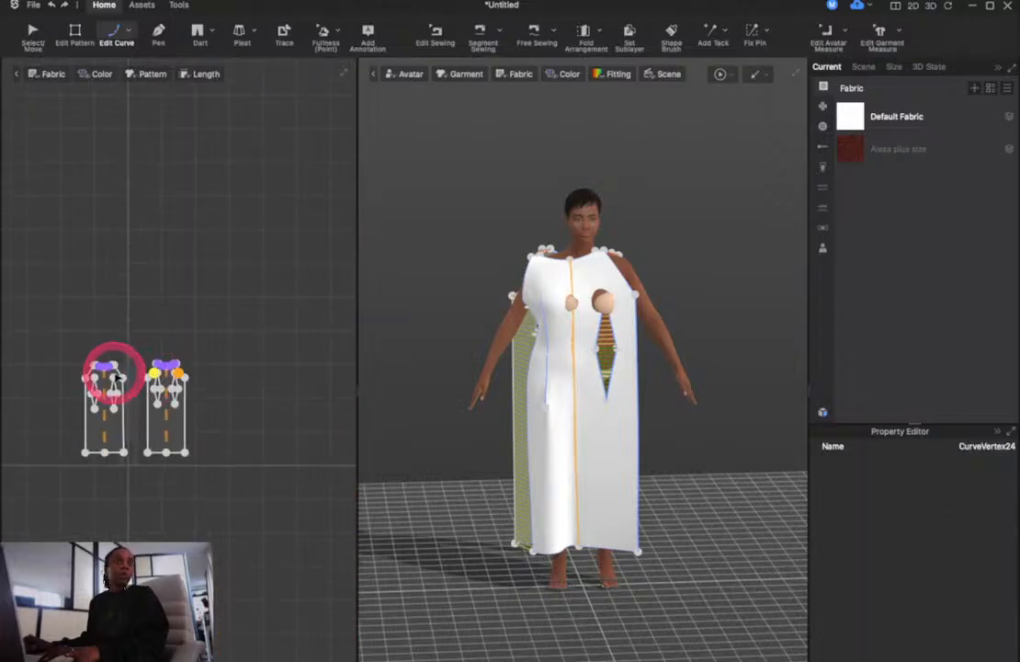
scroll(101, 364, down, 3)
scroll(96, 364, up, 12)
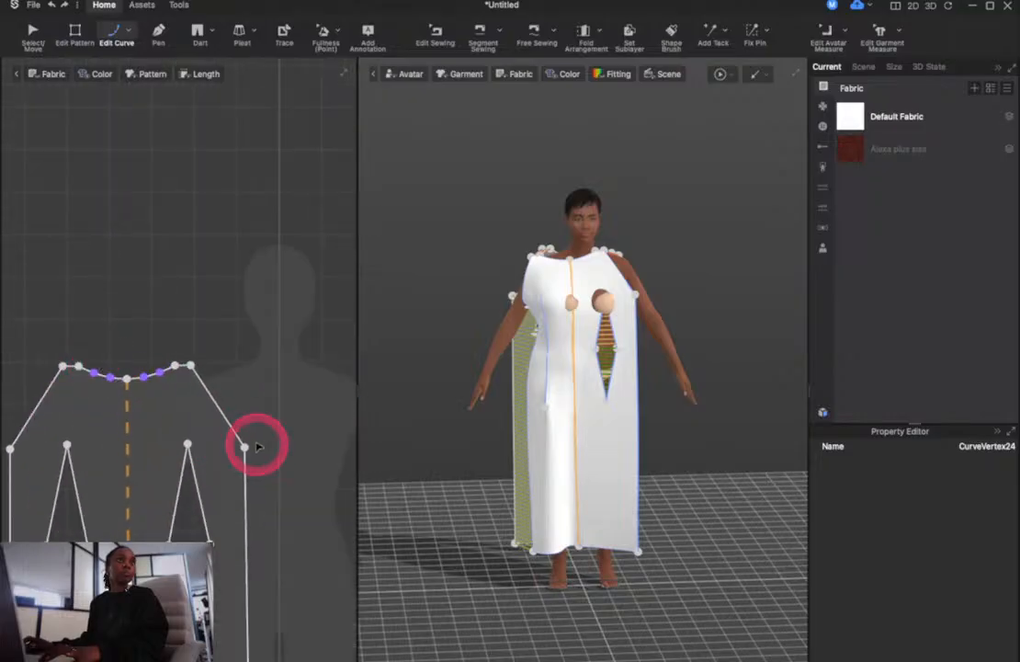
click(221, 411)
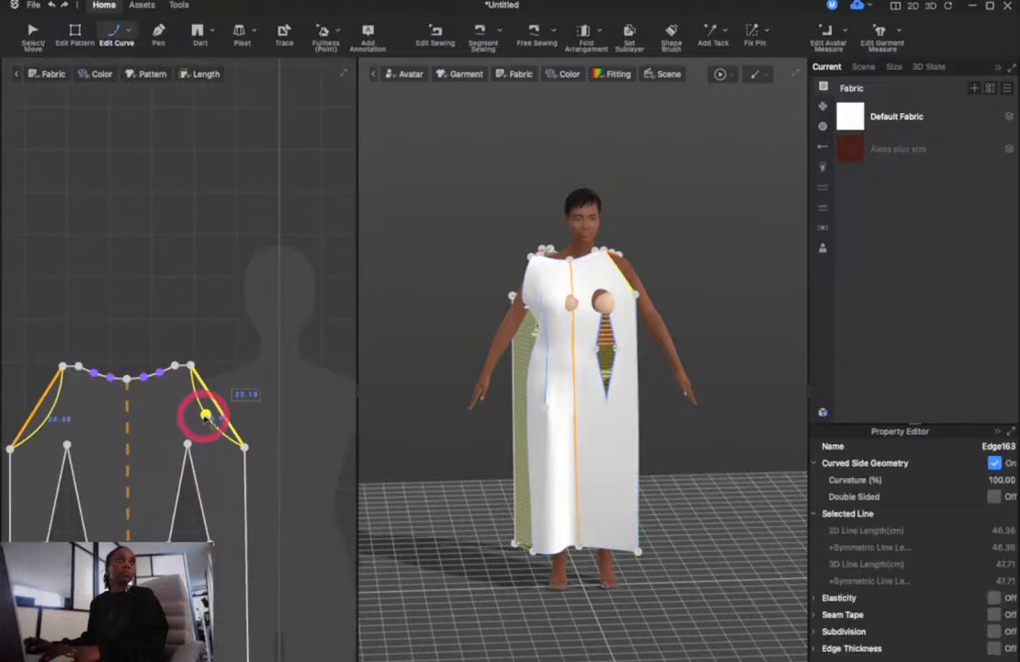
click(207, 416)
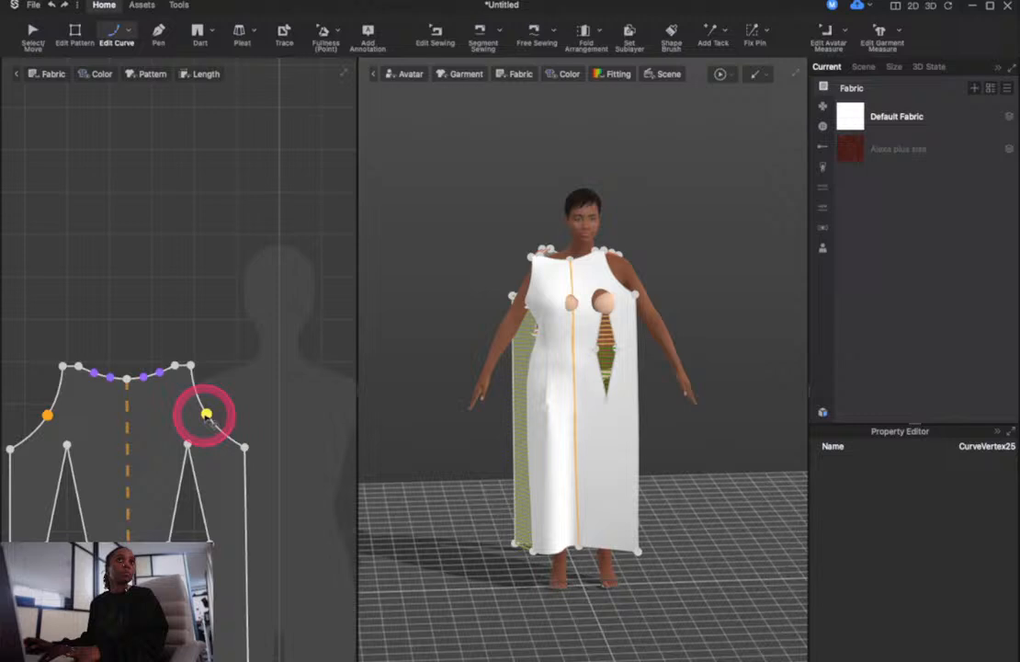
Simulate the sewn dress and pull the front fabric into place around the avatar's bust and shoulders
key(space)
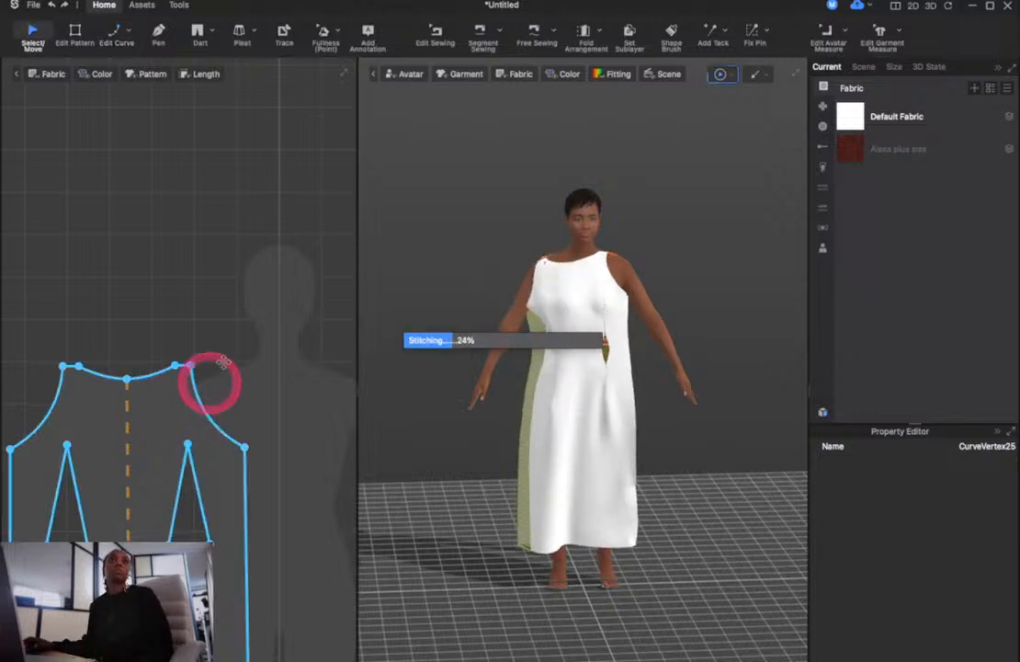
drag(556, 267, 556, 306)
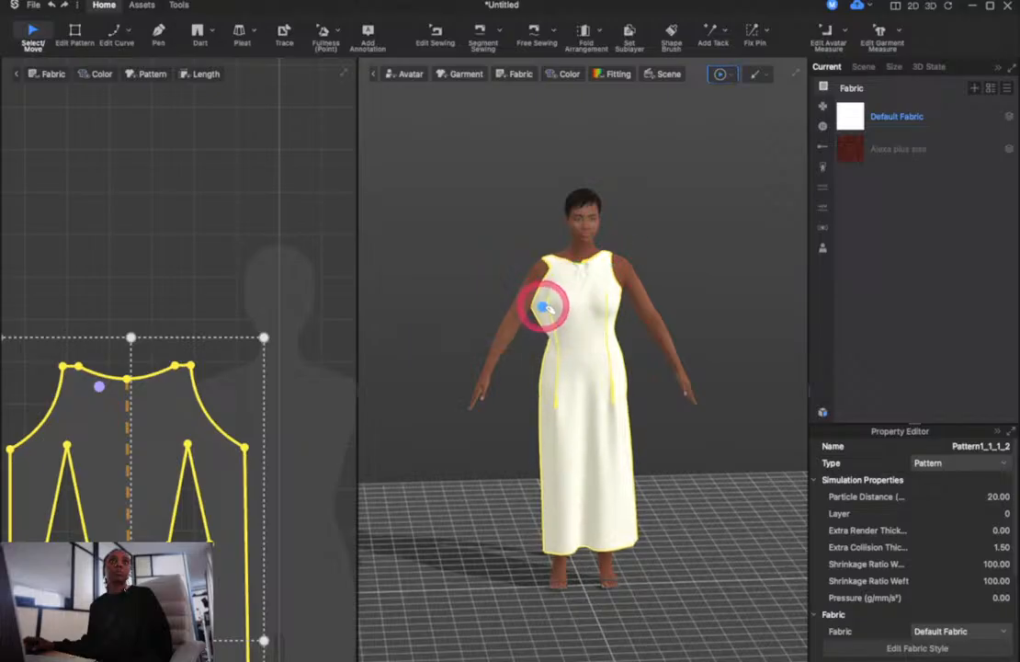
click(629, 263)
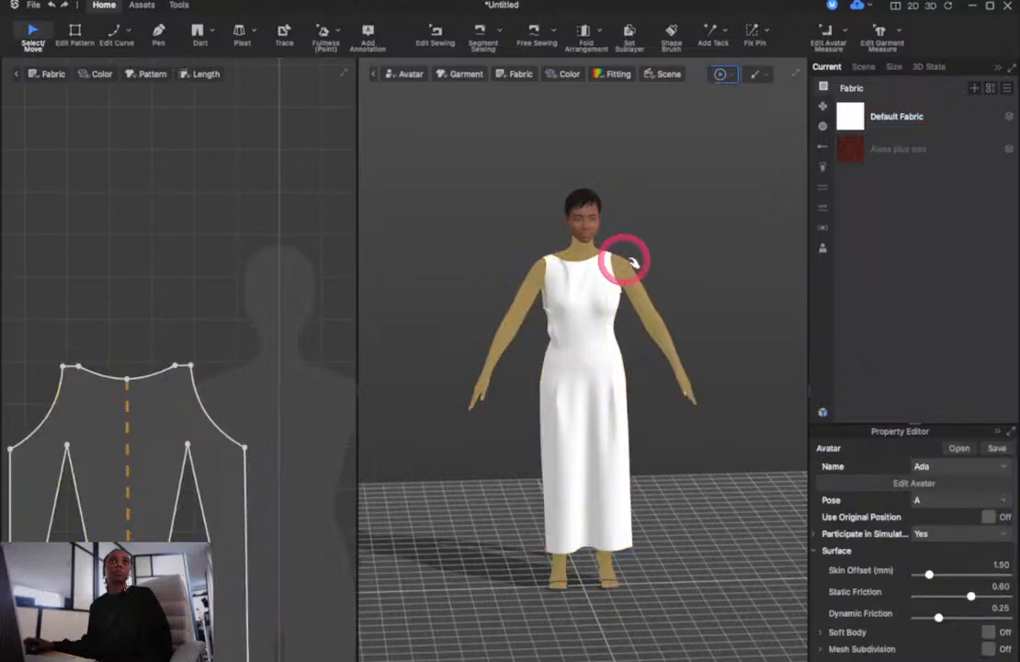
click(620, 266)
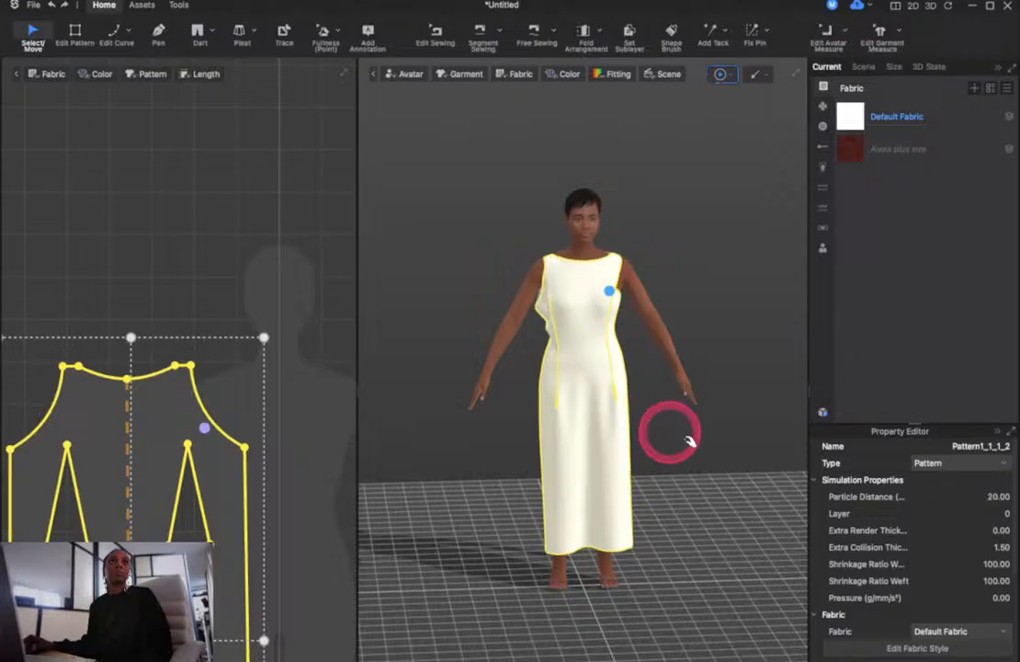
From behind the avatar, resume the simulation and adjust the back fabric near the avatar's left armhole and shoulder
drag(713, 446, 439, 444)
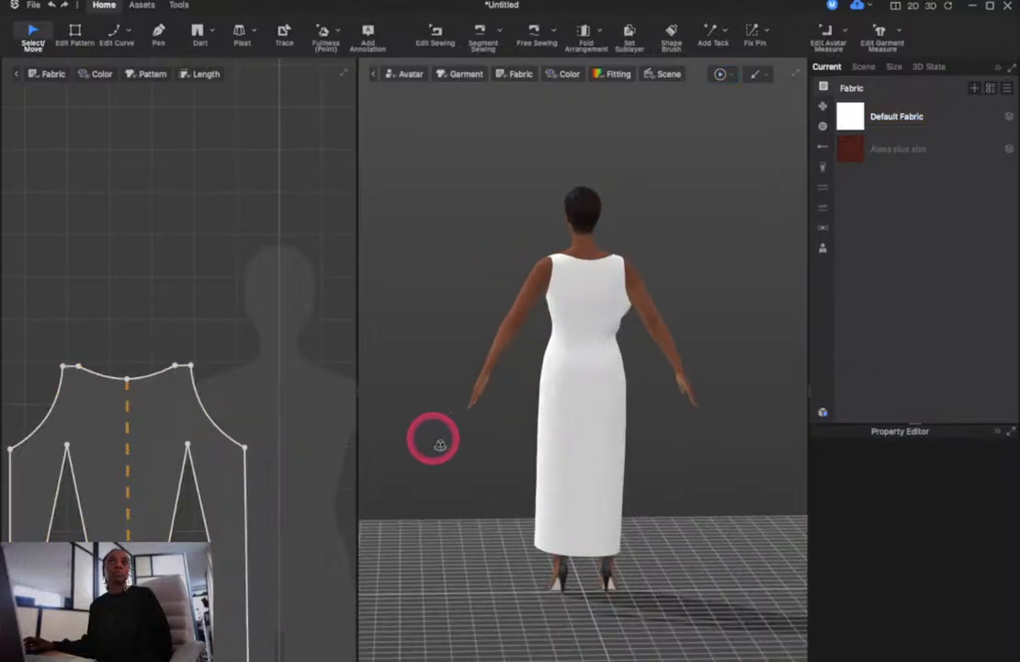
key(space)
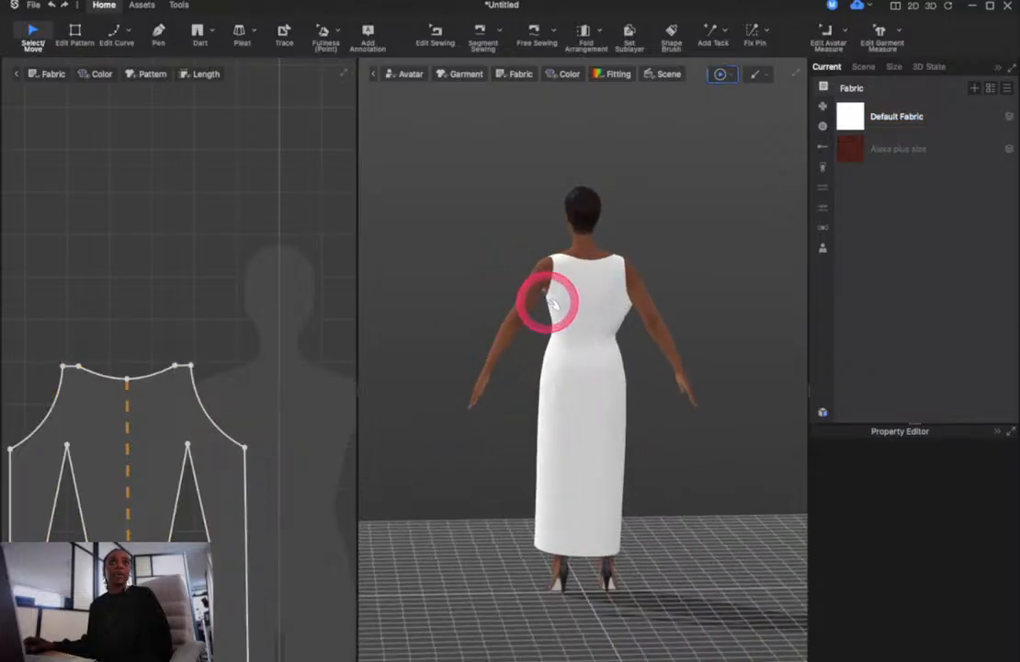
click(551, 301)
drag(502, 328, 548, 264)
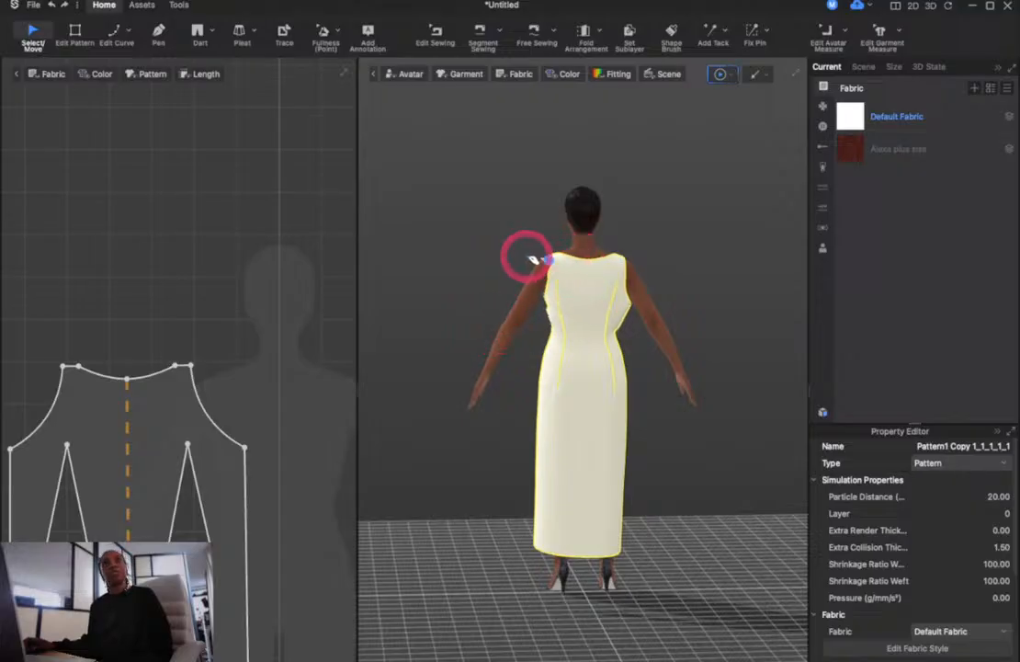
From the front, pull out the bunched fabric under the avatar's left arm while simulating, and deselect the piece
key(2)
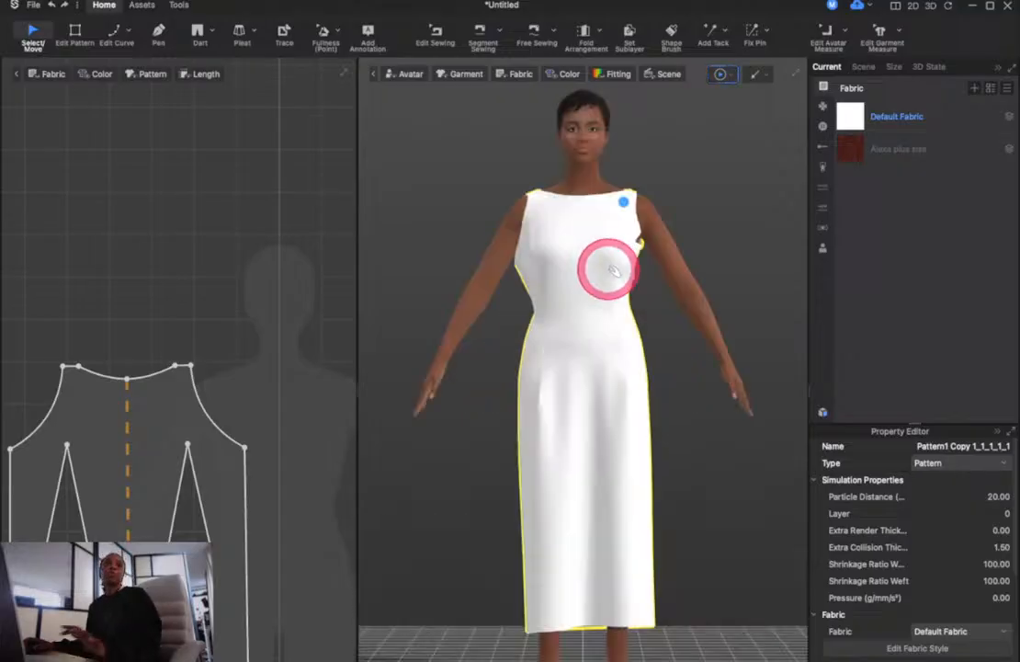
drag(640, 244, 695, 286)
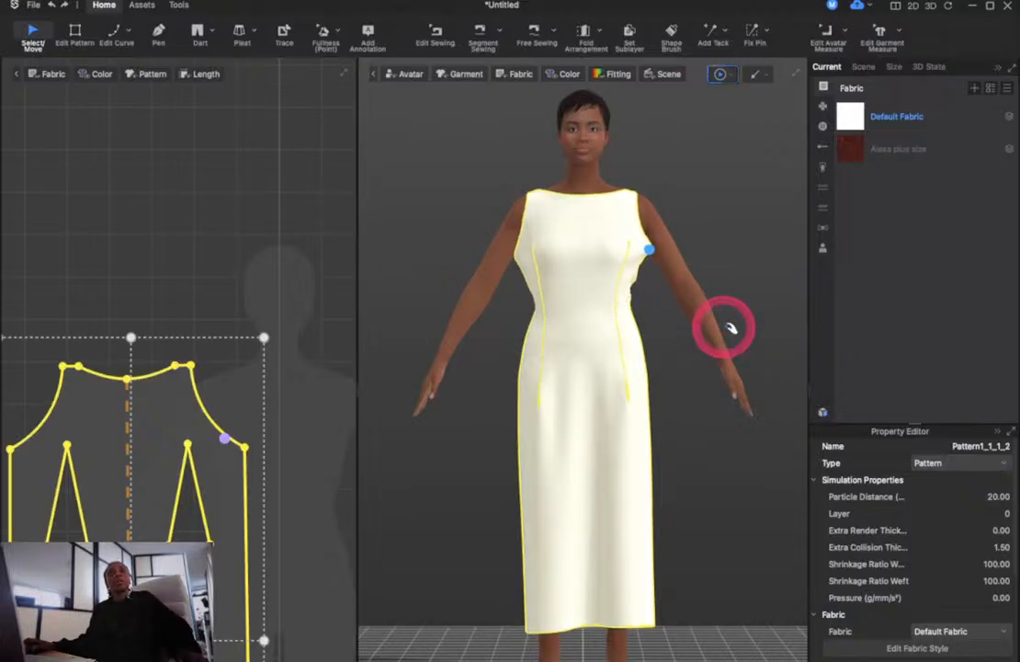
click(781, 309)
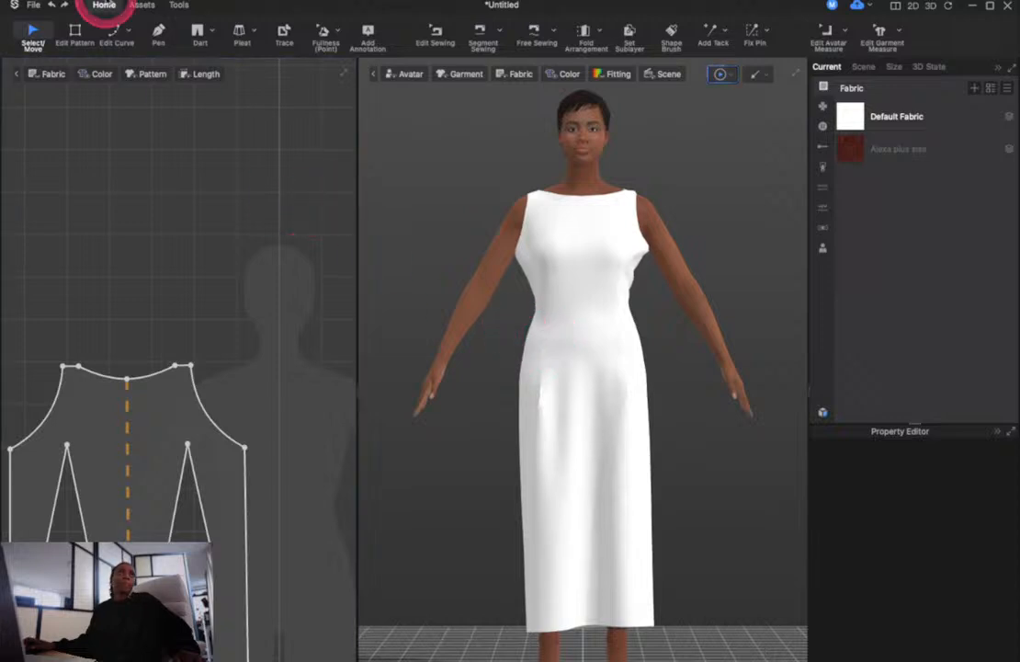
Add a point on the armhole curve of the front and back pieces, just above each underarm corner, with Add Point
scroll(118, 111, up, 2)
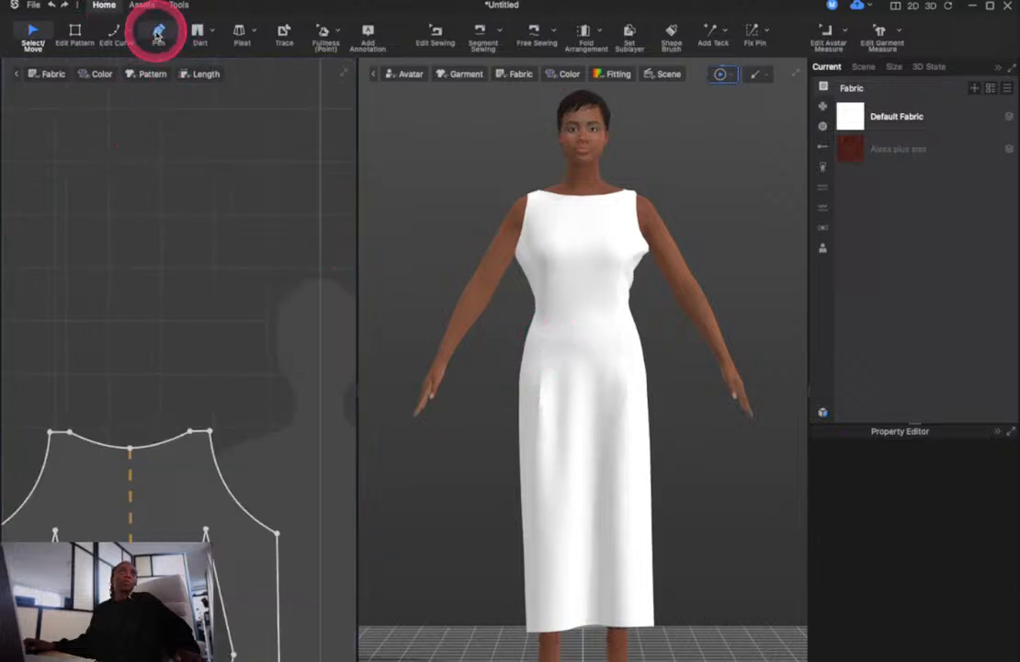
click(158, 34)
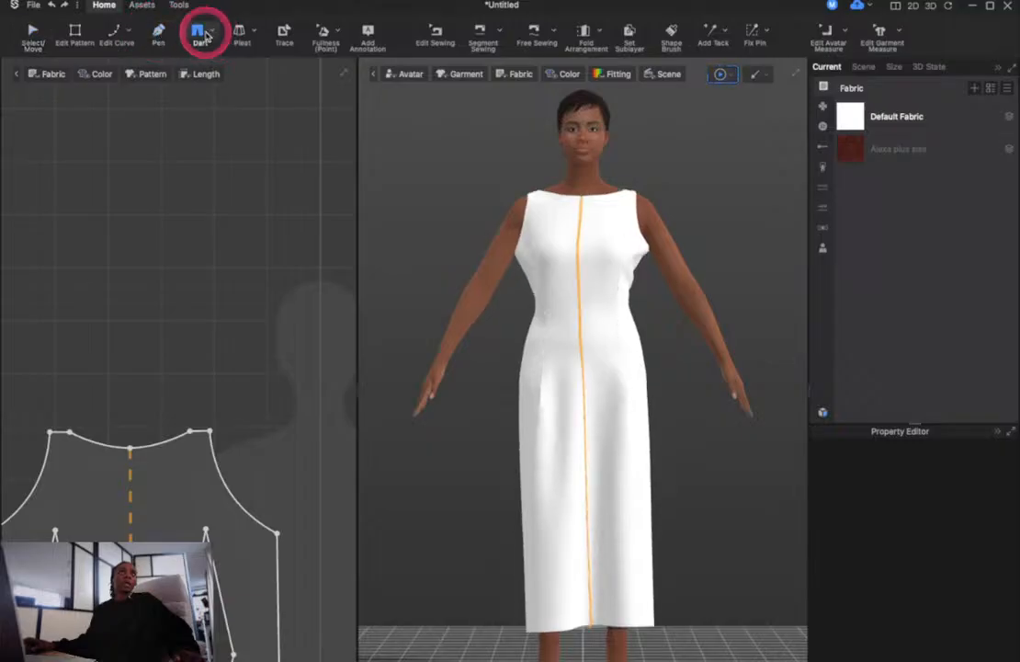
click(210, 33)
click(230, 147)
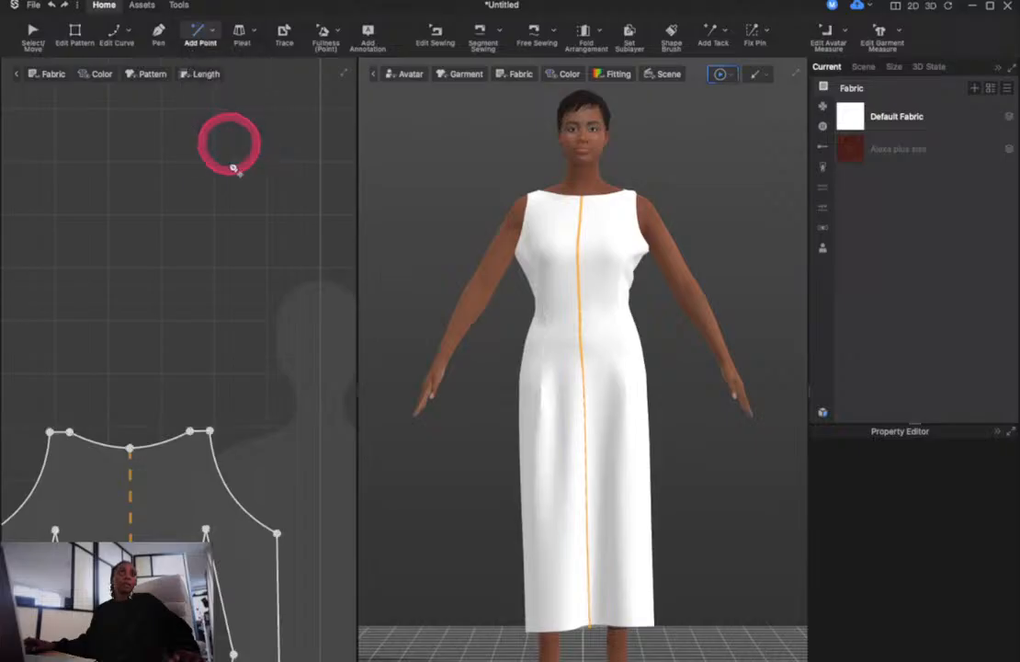
click(250, 519)
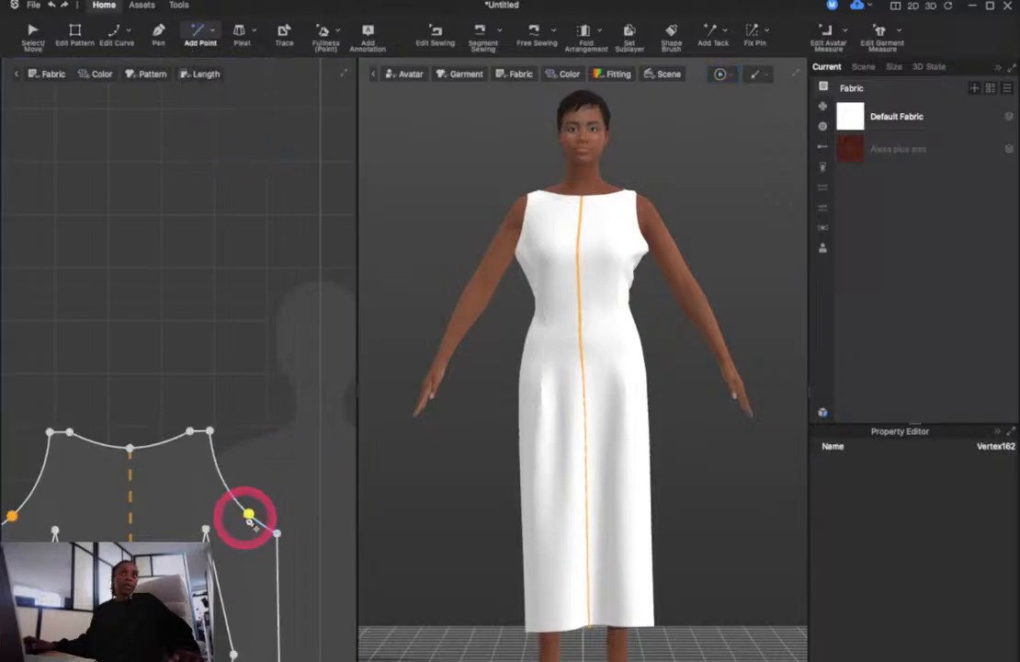
scroll(250, 520, down, 3)
scroll(248, 520, down, 2)
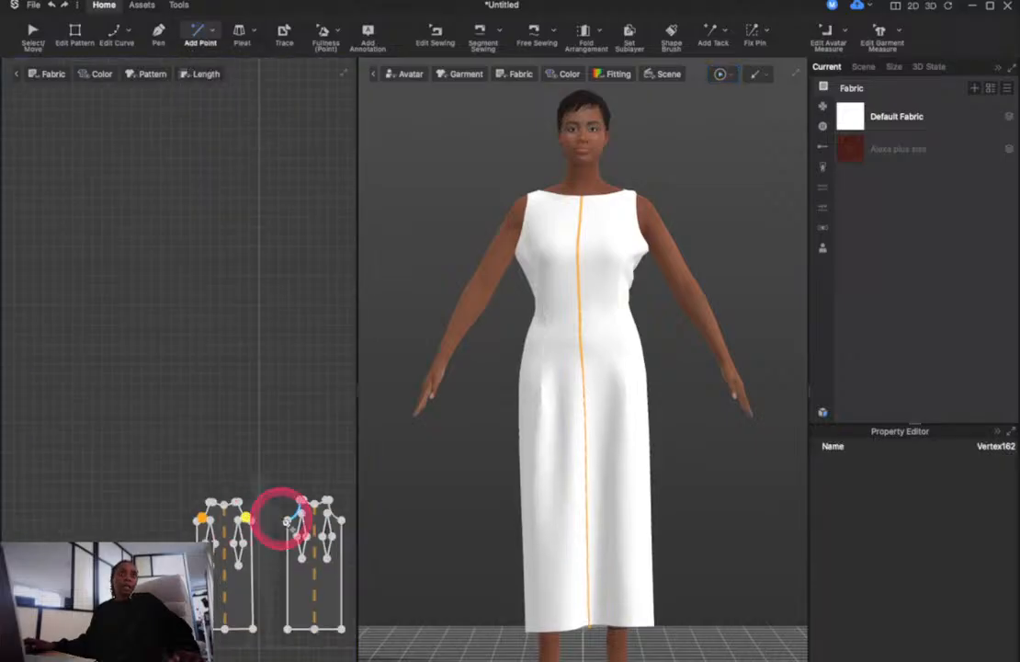
scroll(294, 516, down, 2)
scroll(296, 521, up, 5)
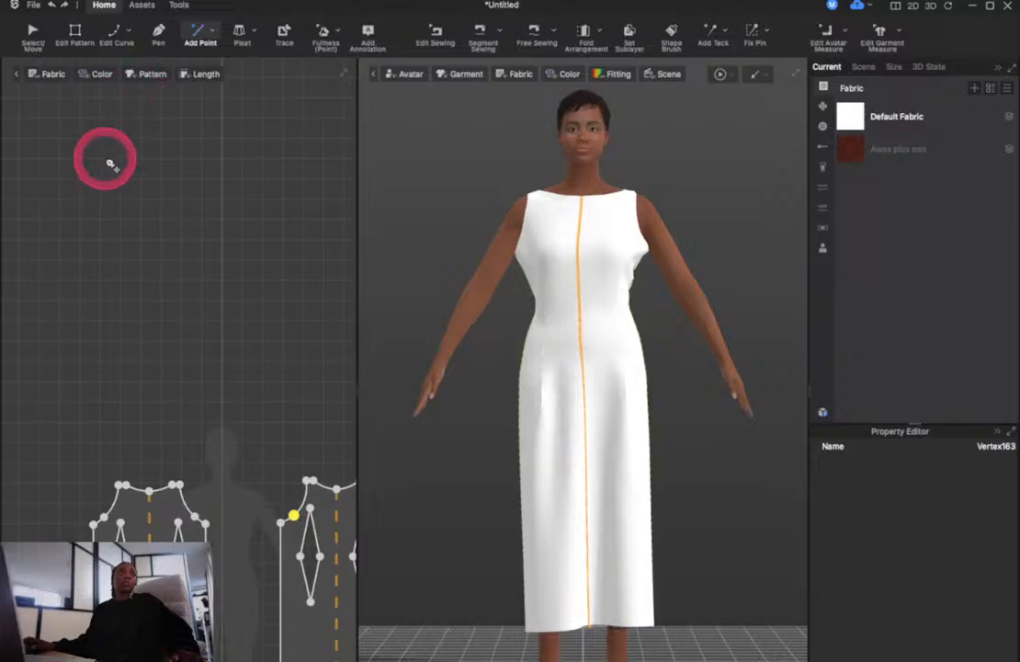
Delete the outer underarm corner points of the back and front pieces with Edit Pattern, so the side seams start at the added points
click(76, 32)
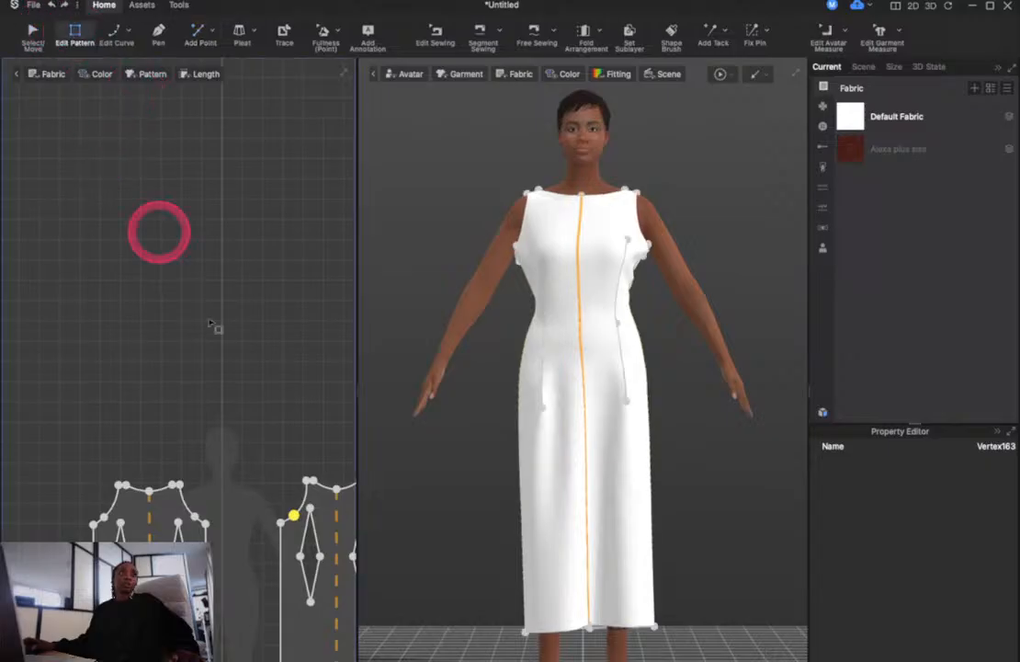
click(283, 526)
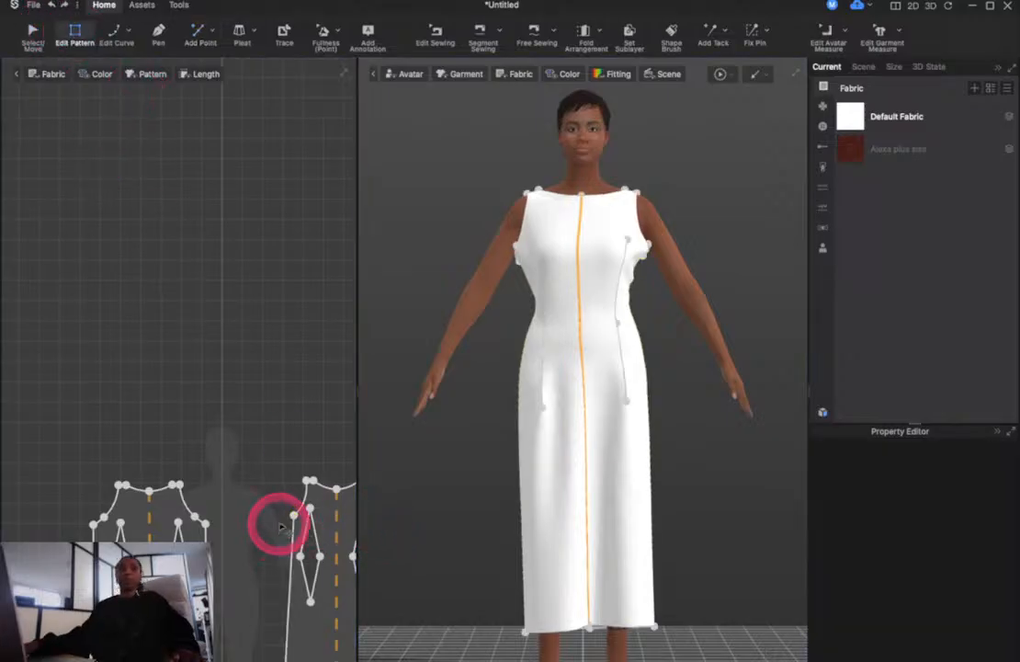
click(186, 529)
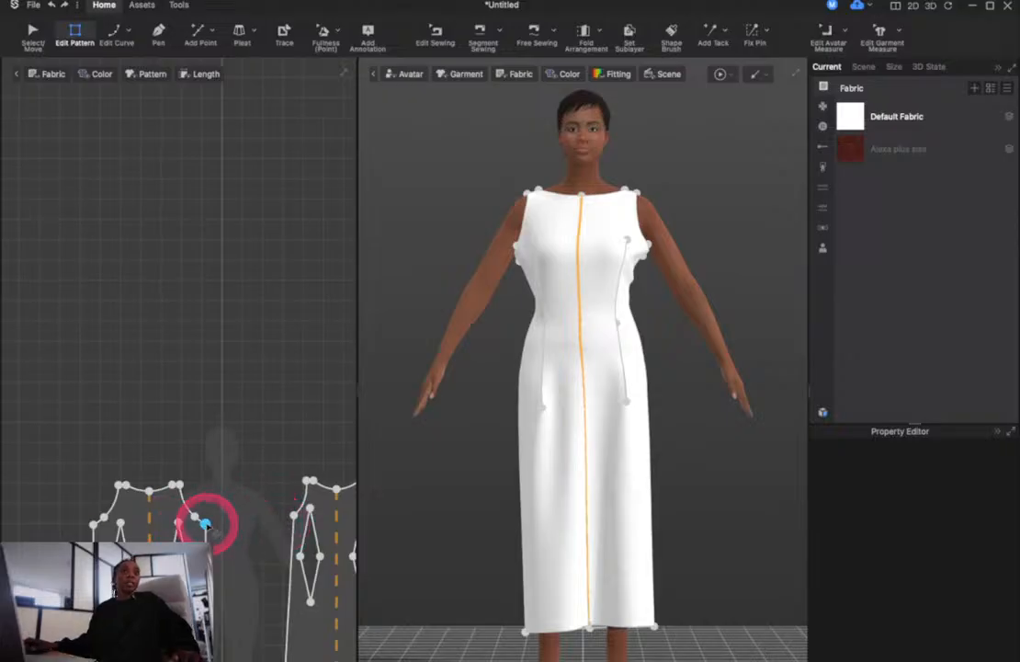
click(204, 524)
click(206, 526)
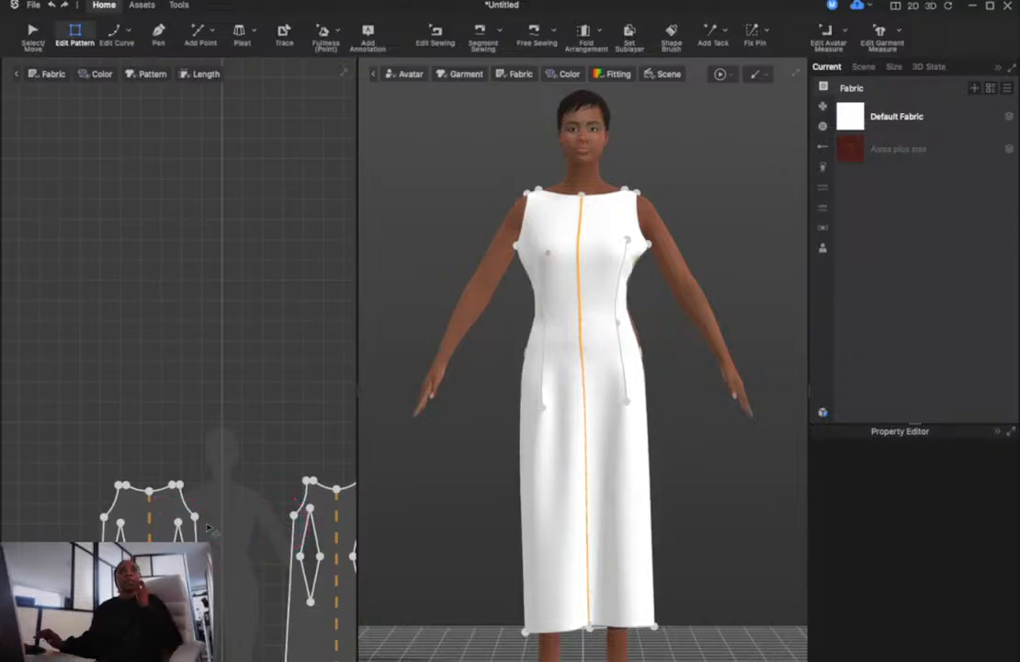
Simulate the reshaped dress and pull its front at the skirt and waist to smooth the drape
key(space)
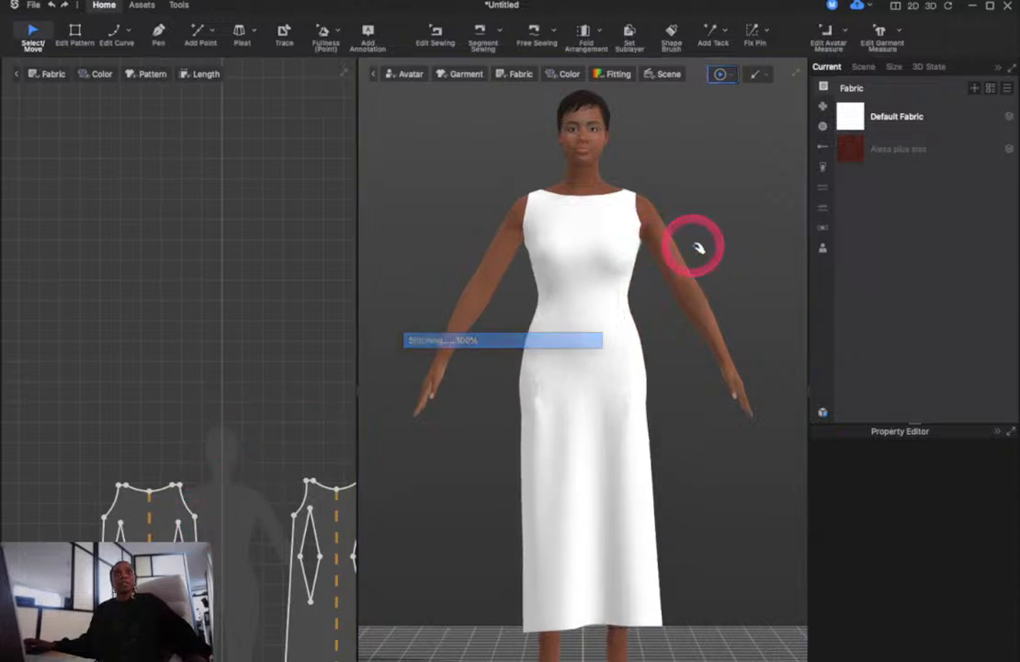
click(588, 473)
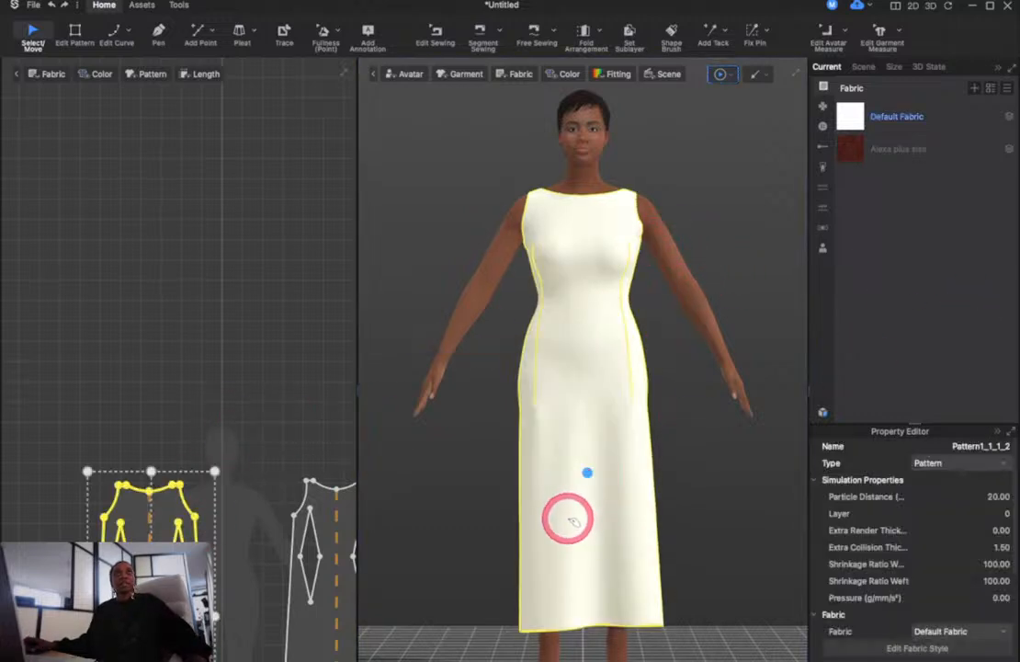
drag(553, 576, 550, 575)
drag(577, 421, 578, 370)
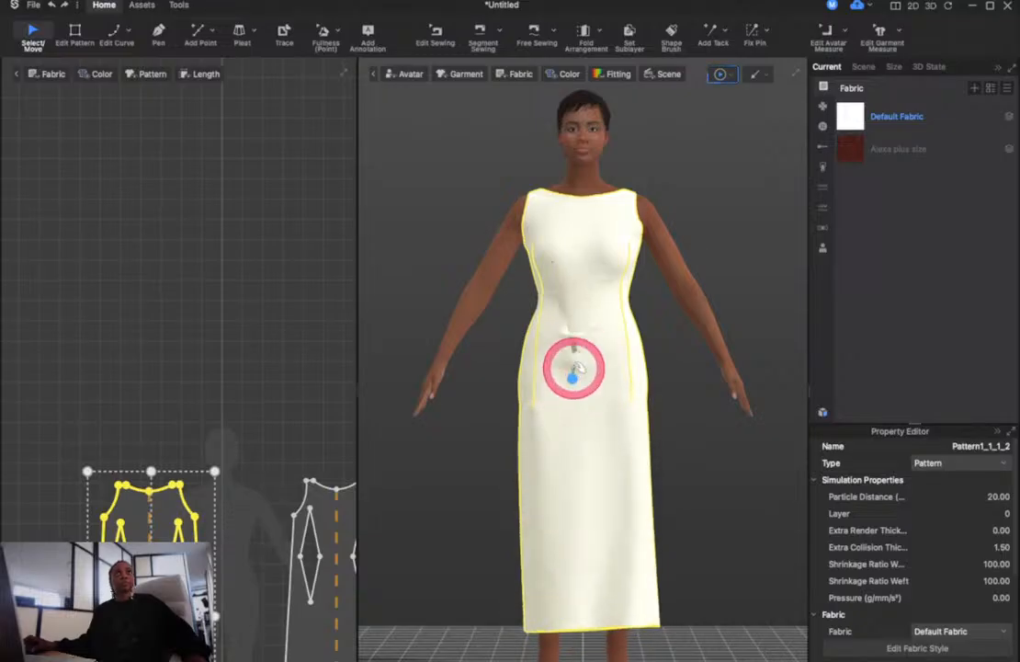
click(710, 491)
right_drag(710, 492, 641, 470)
drag(575, 401, 556, 478)
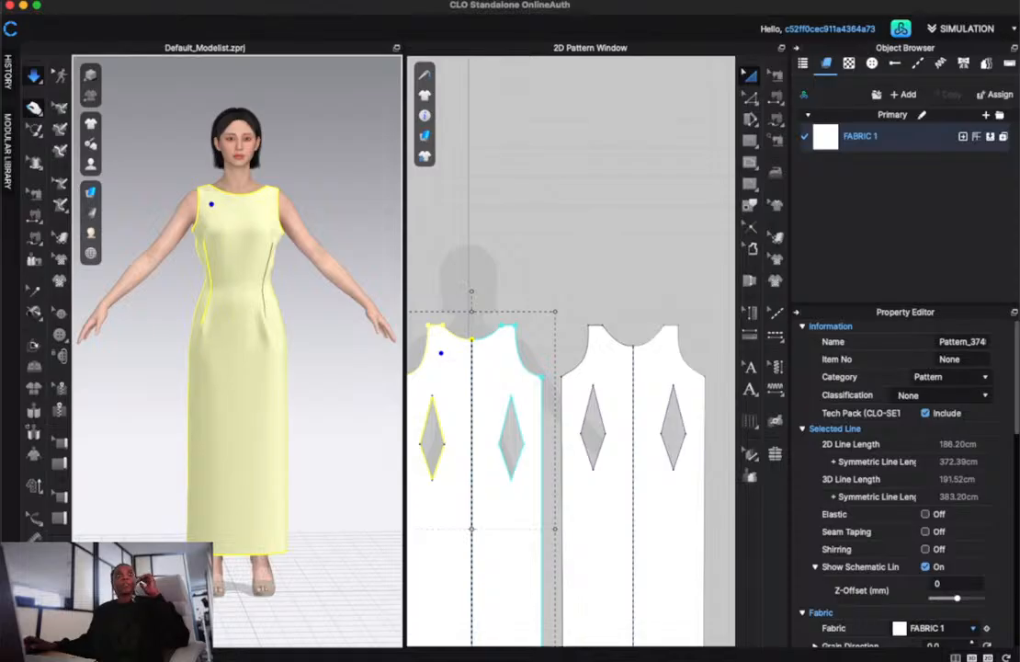
Switch to CLO and examine its version of the dress from the back
click(330, 426)
right_drag(330, 425, 34, 424)
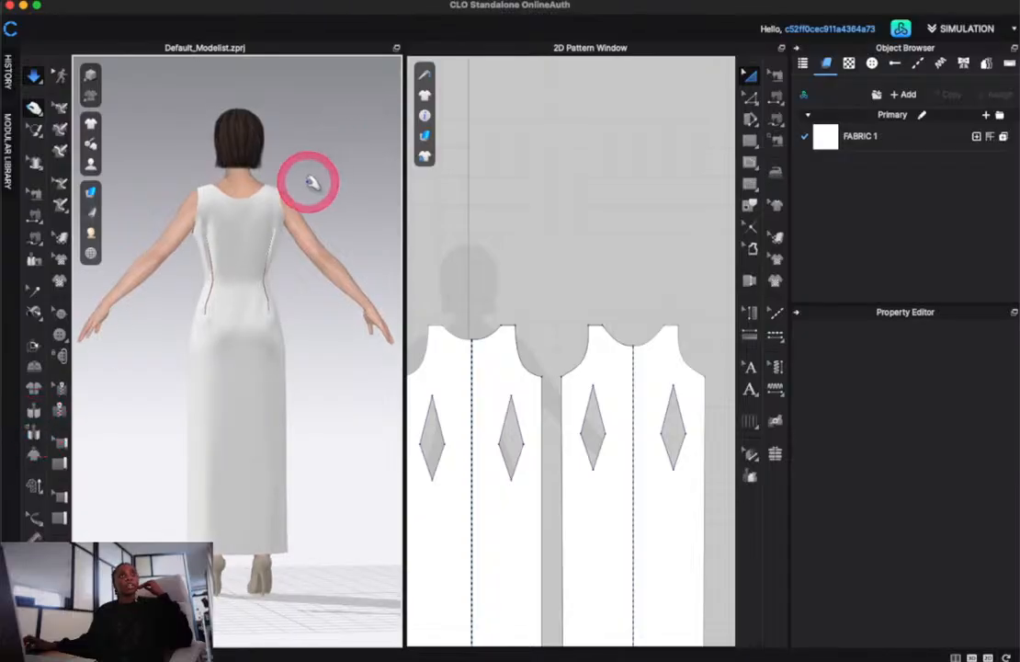
Pull the back bodice beside the dart while simulating, checking the side and dart seams, to settle the dress's drape
scroll(312, 191, up, 5)
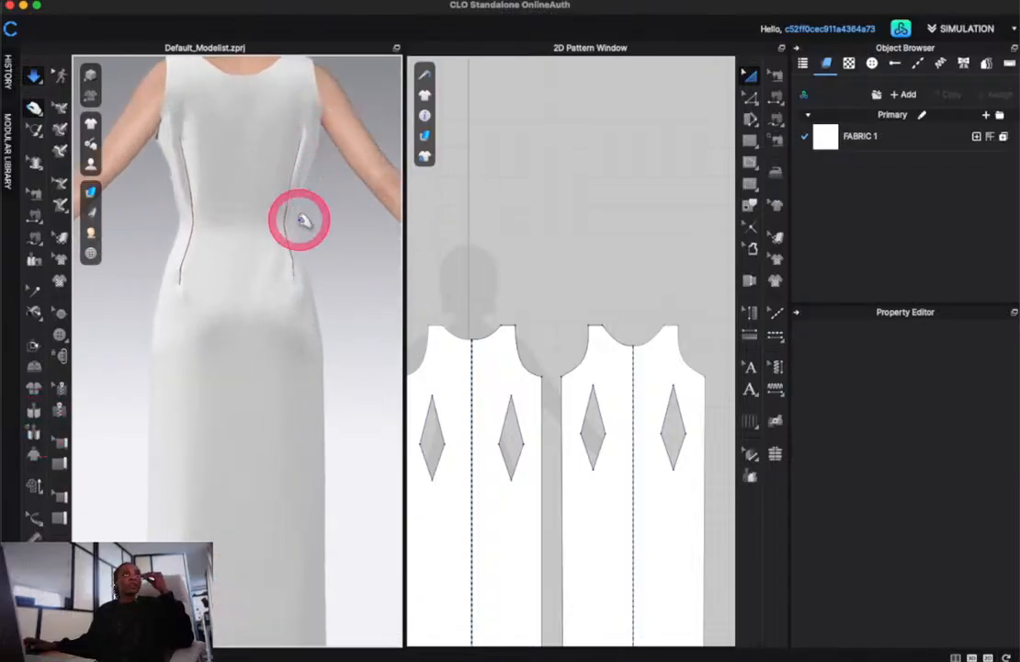
right_drag(326, 313, 216, 298)
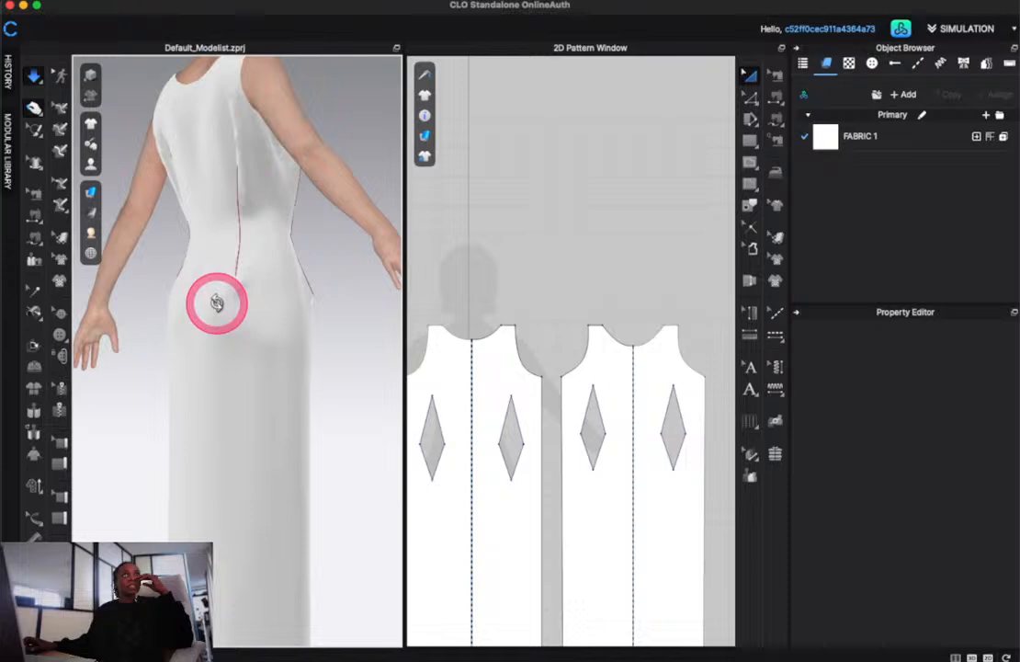
click(260, 161)
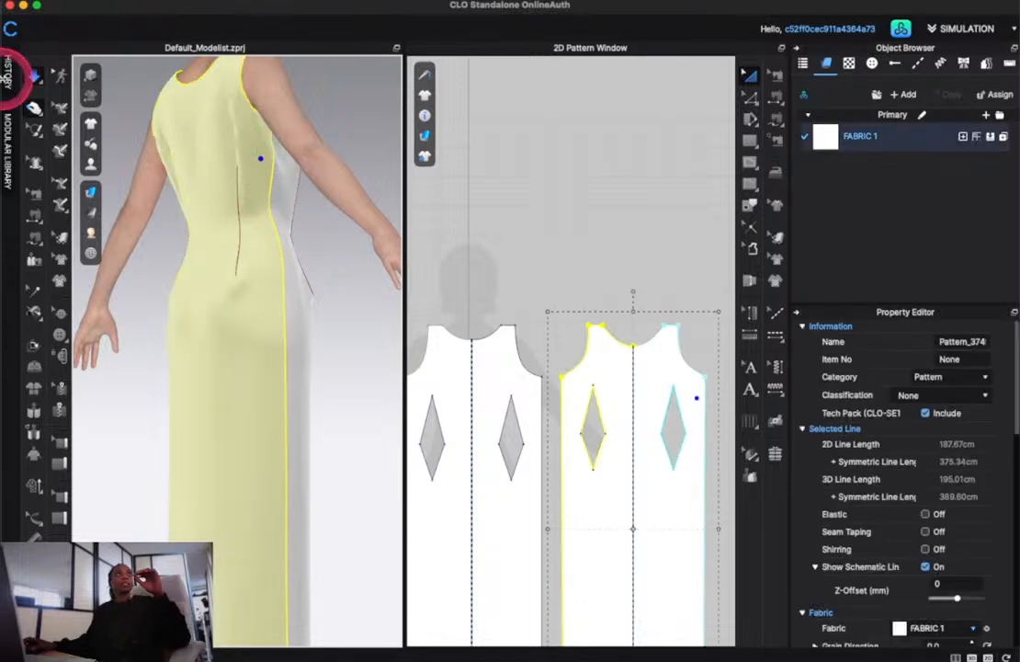
click(35, 106)
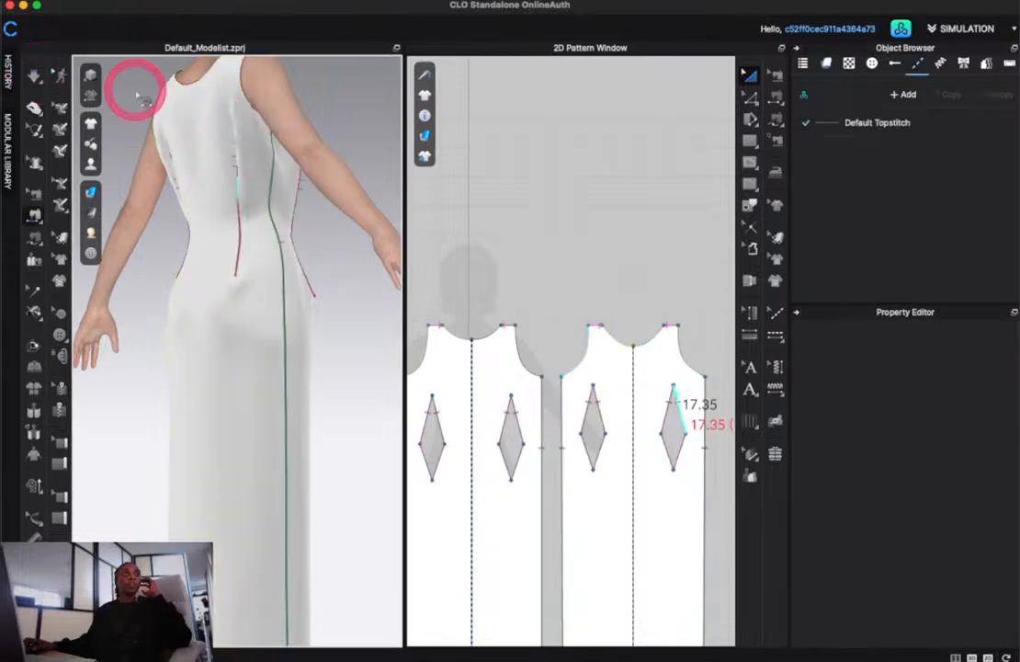
click(34, 74)
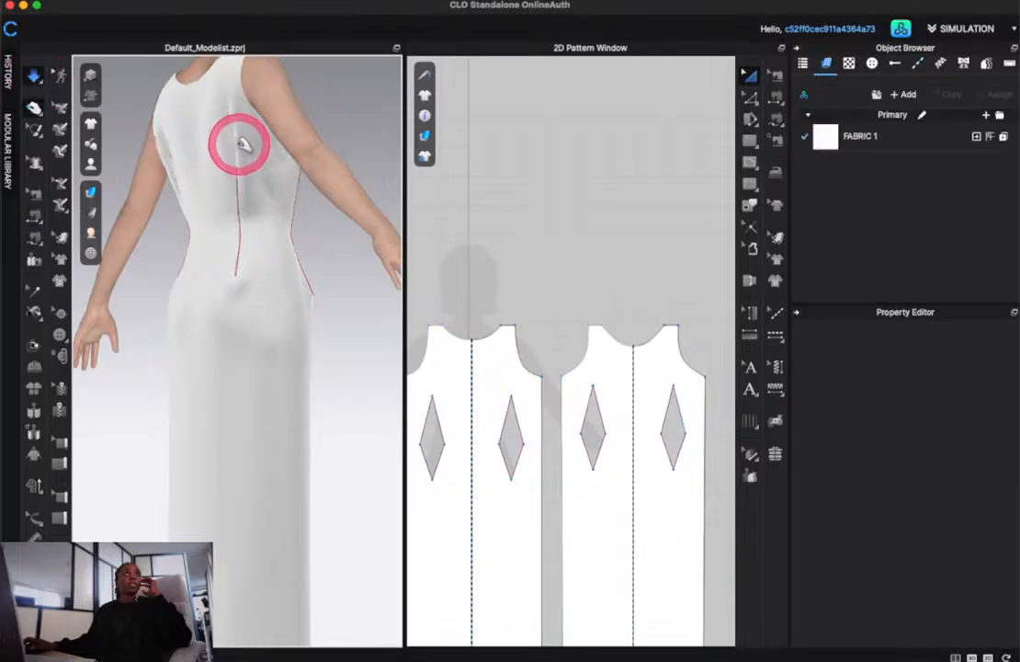
click(239, 143)
click(322, 404)
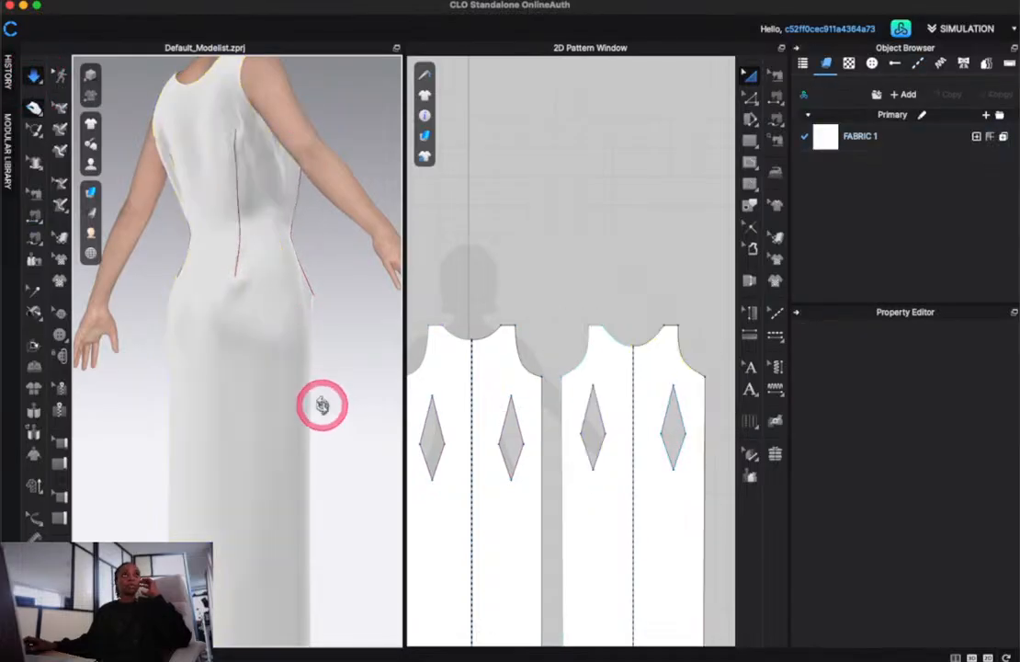
right_drag(322, 404, 119, 410)
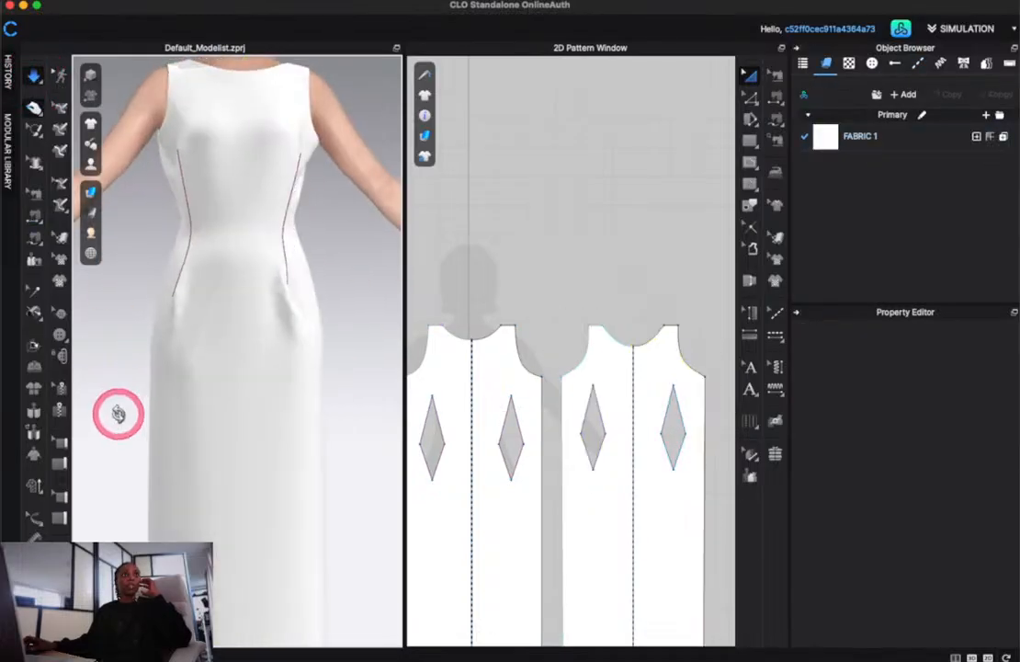
Check the front seams, resume the simulation, and pull the front and back pieces at the underarms to adjust their fit
click(152, 143)
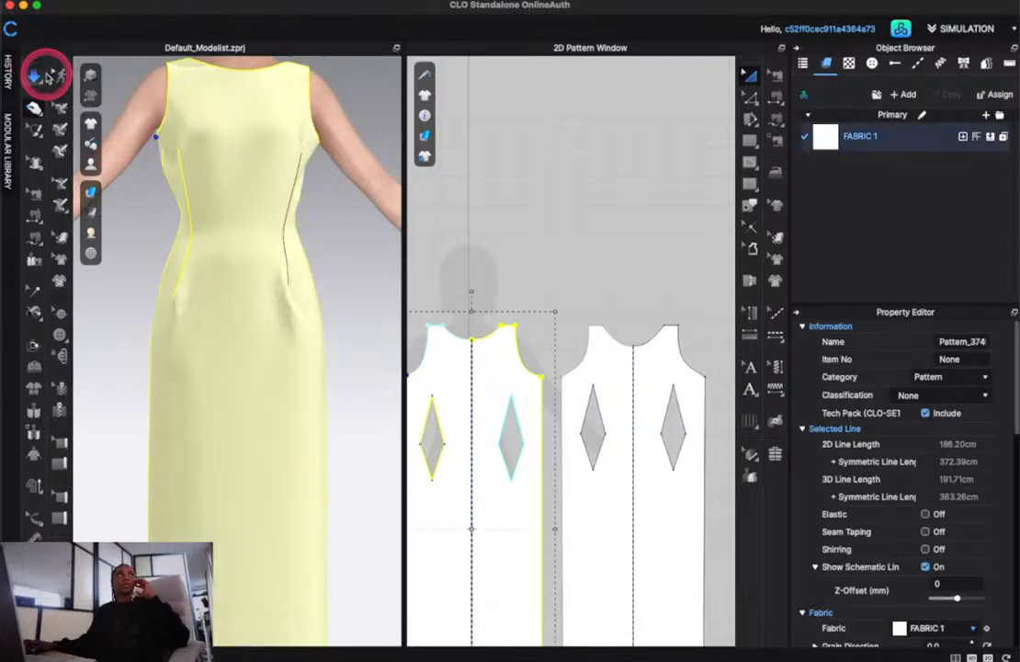
click(34, 216)
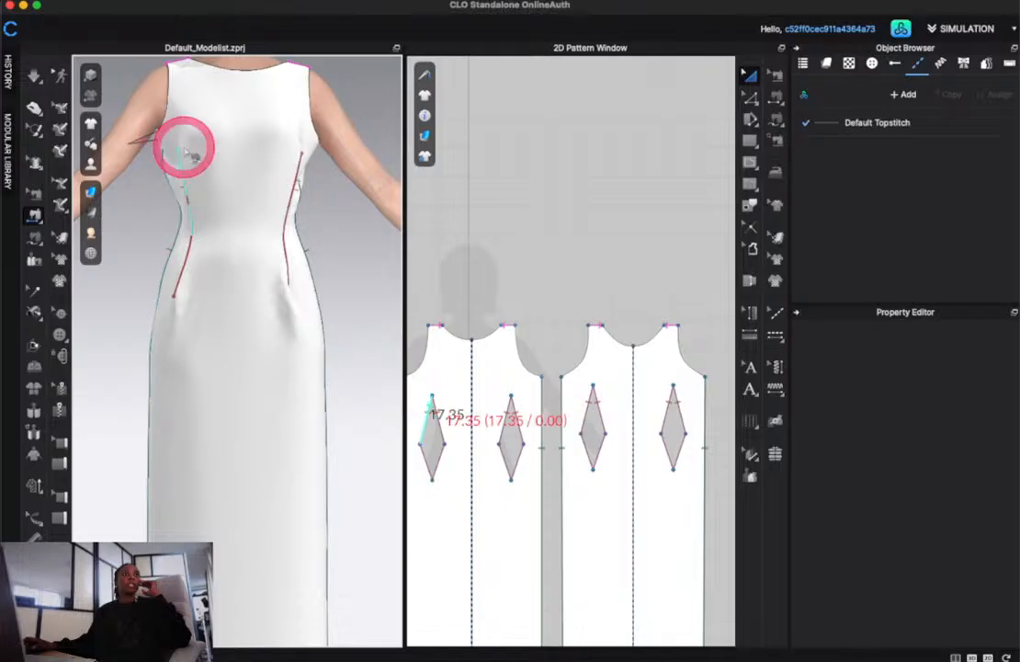
click(33, 74)
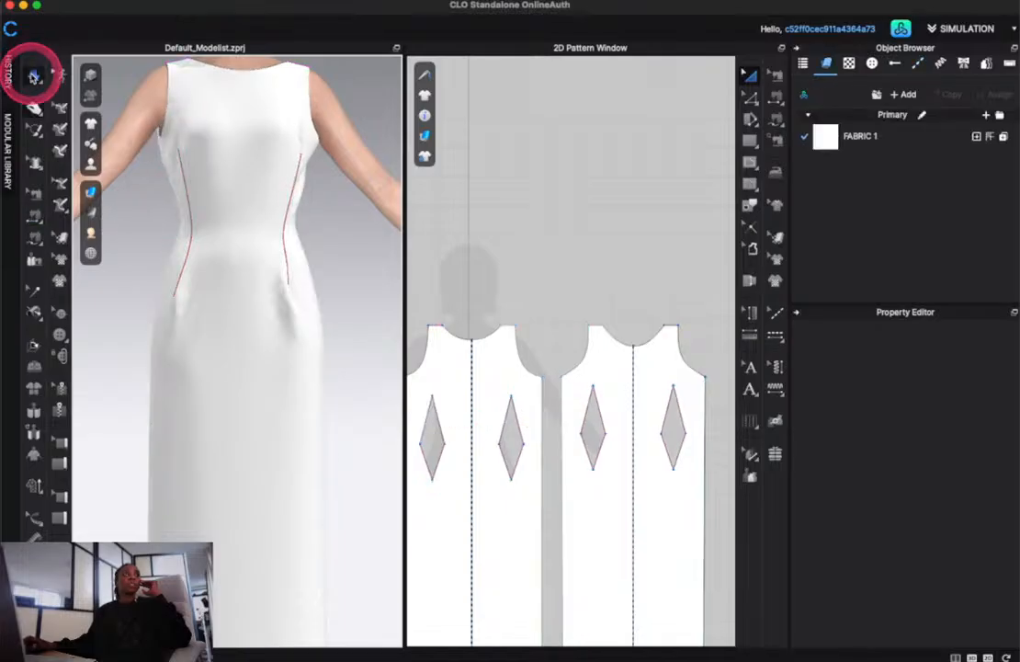
click(165, 143)
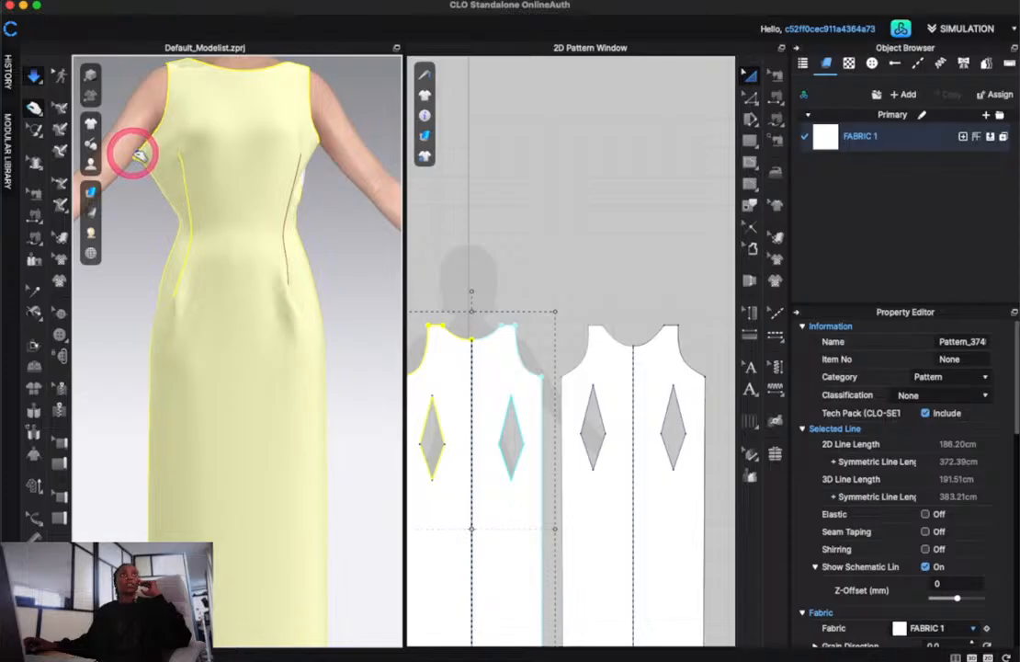
click(311, 180)
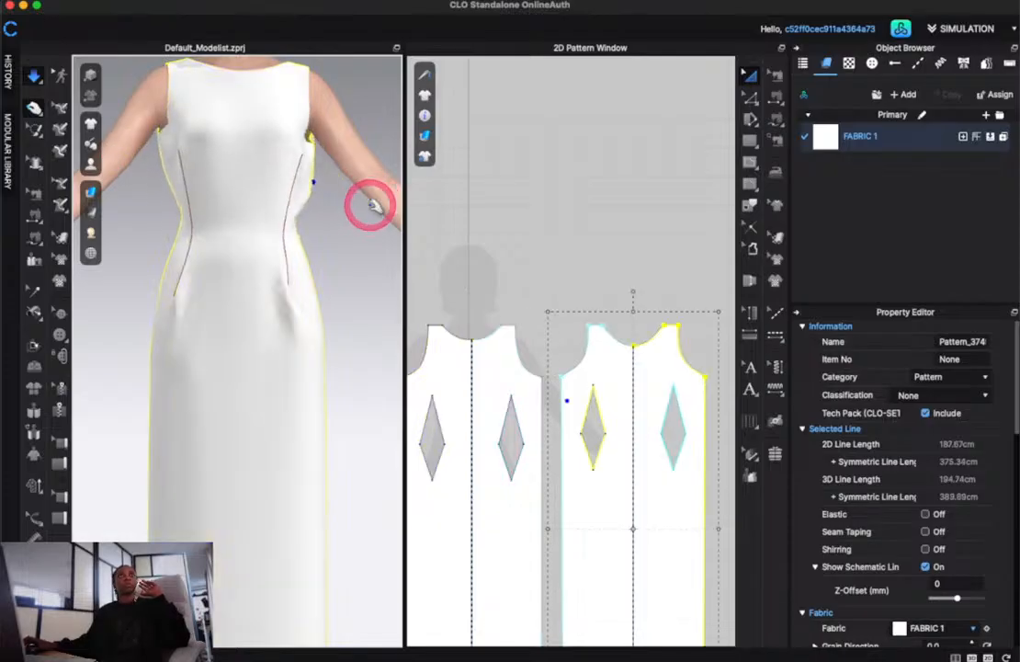
right_drag(327, 191, 268, 216)
right_drag(336, 246, 444, 250)
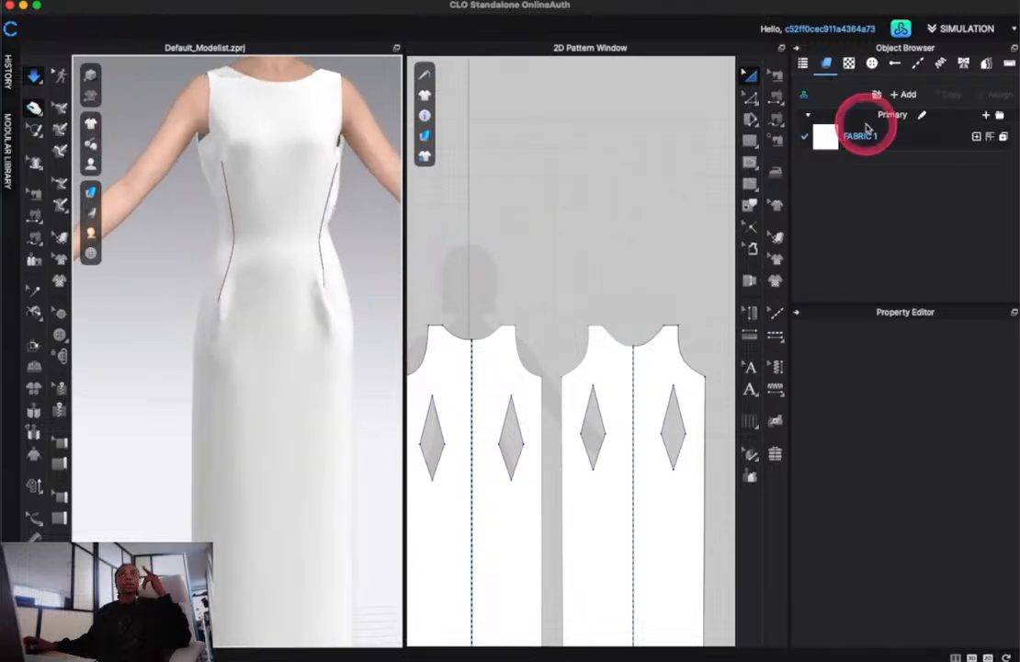
Add a point on the back piece's armhole curve about 3.56 cm from the underarm corner, and a matching one on the front piece
click(749, 161)
click(749, 161)
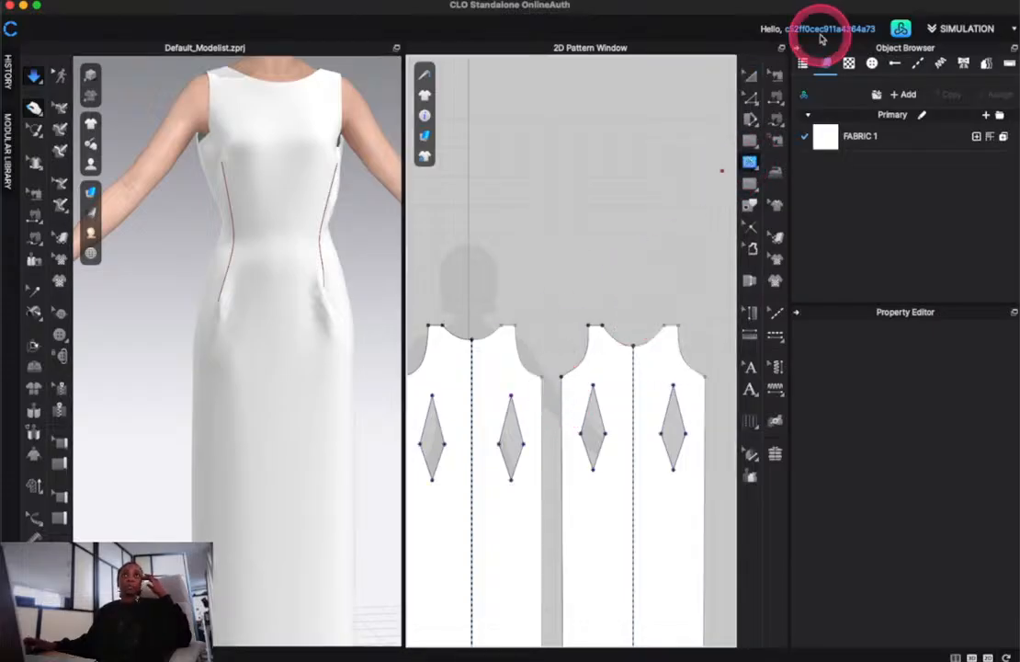
click(752, 99)
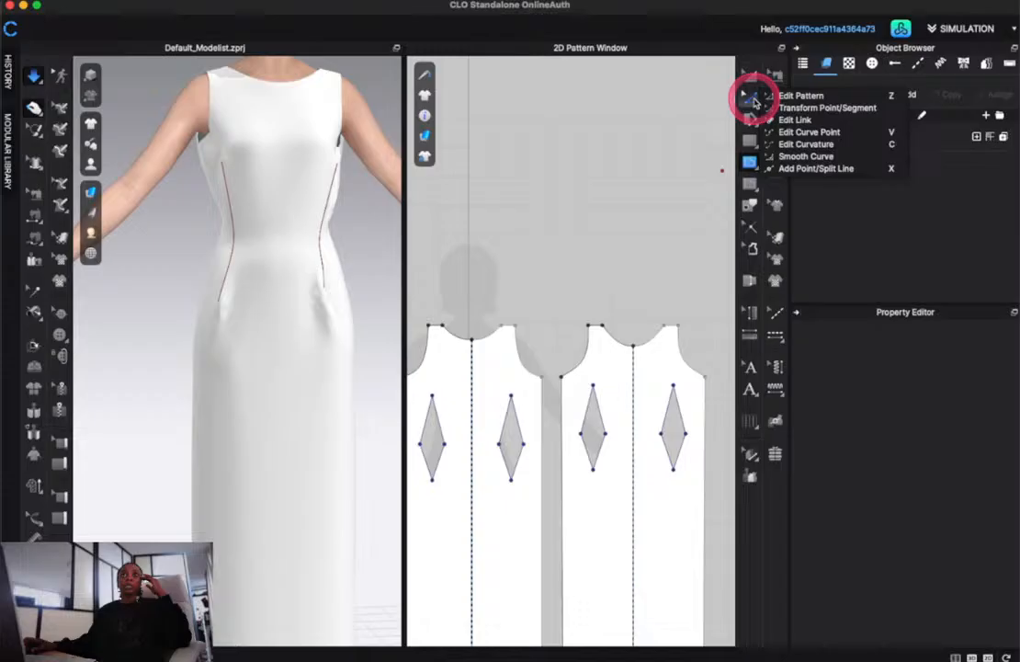
click(796, 170)
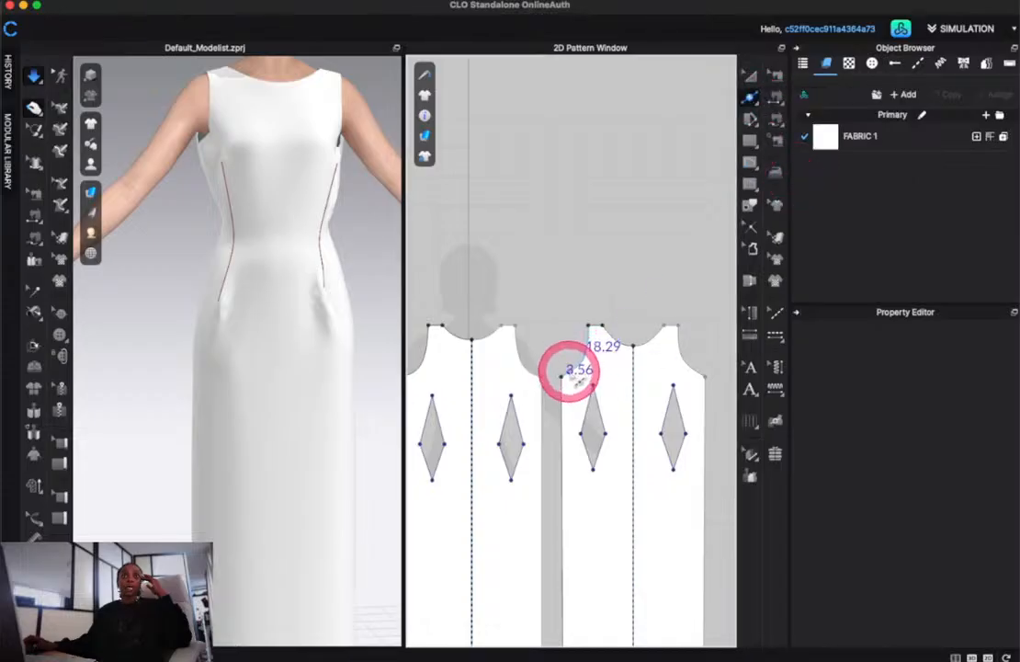
click(576, 378)
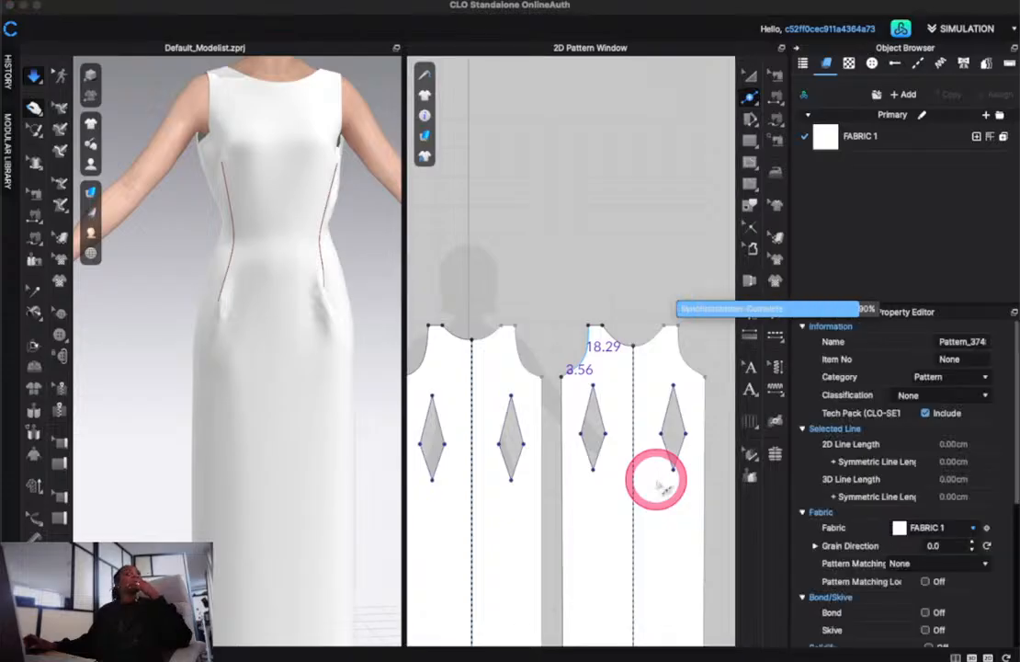
click(535, 373)
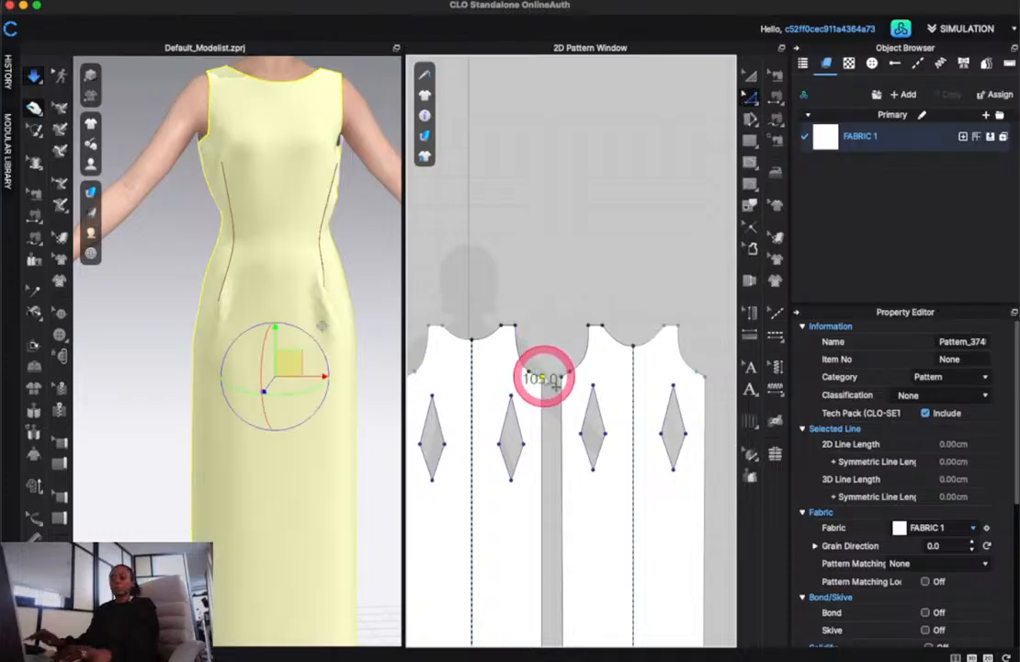
Delete the outer underarm corner points of the front and back pieces so the side seams start at the added points
key(Delete)
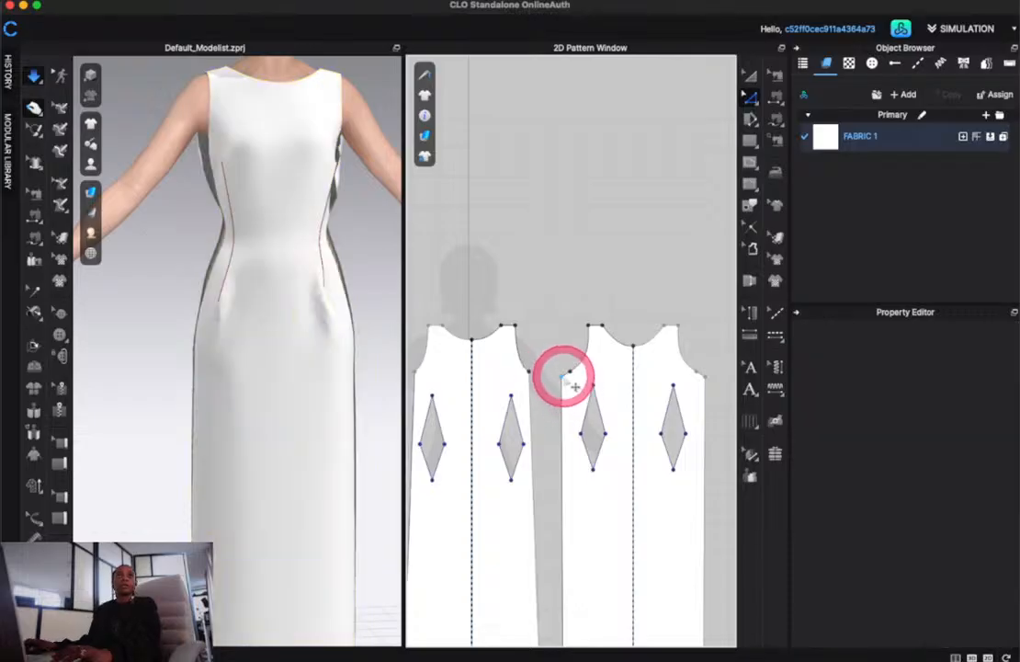
click(564, 377)
key(Delete)
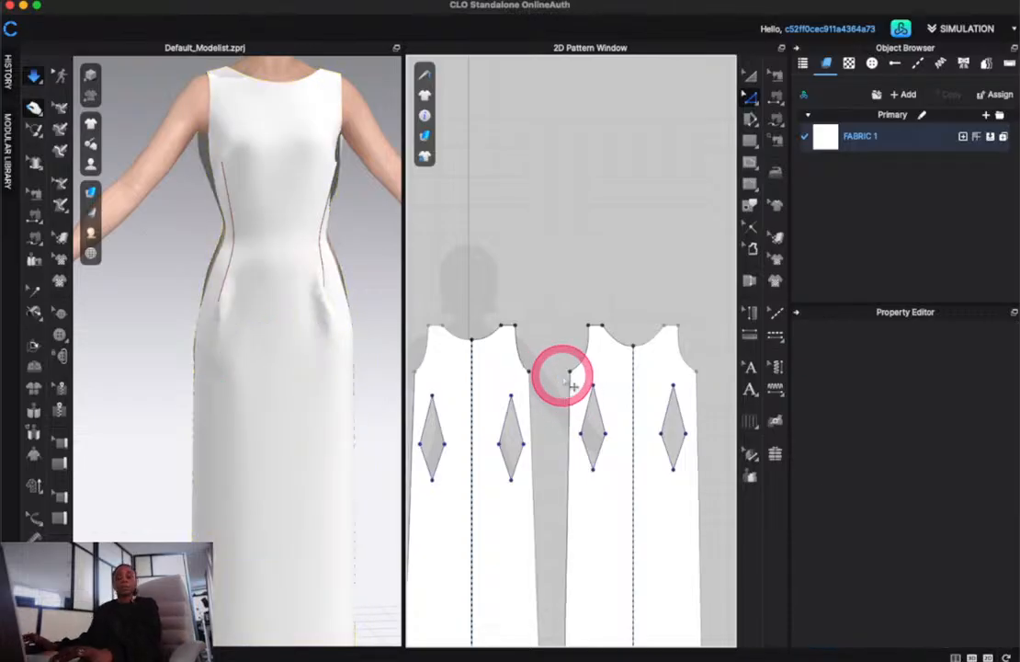
Simulate the reshaped dress, inspect its side, and pull the back piece at the open underarm
key(n)
key(a)
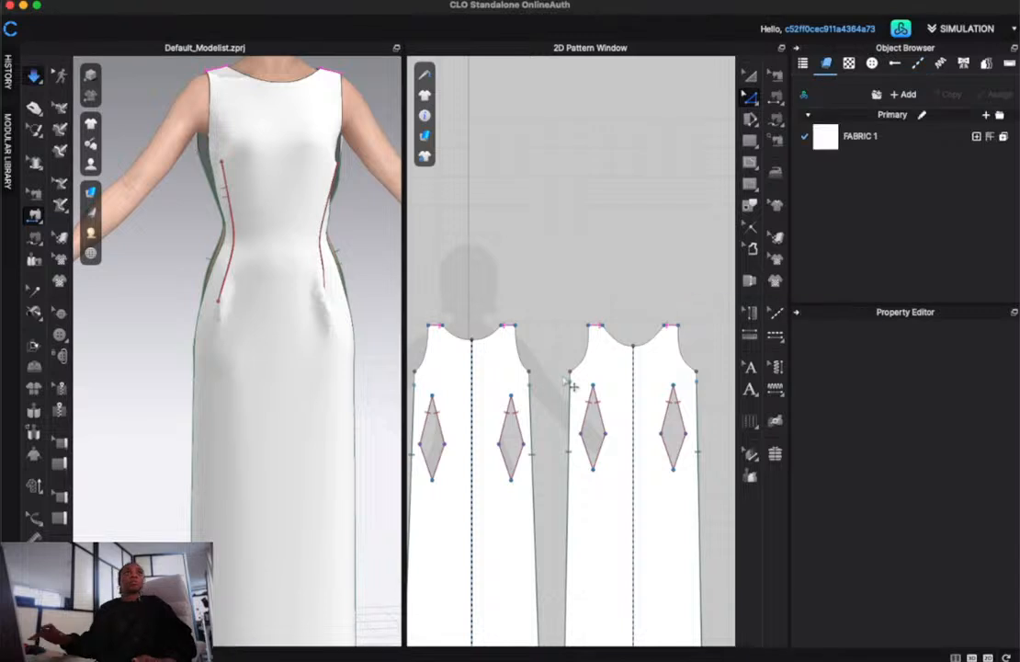
scroll(533, 350, up, 3)
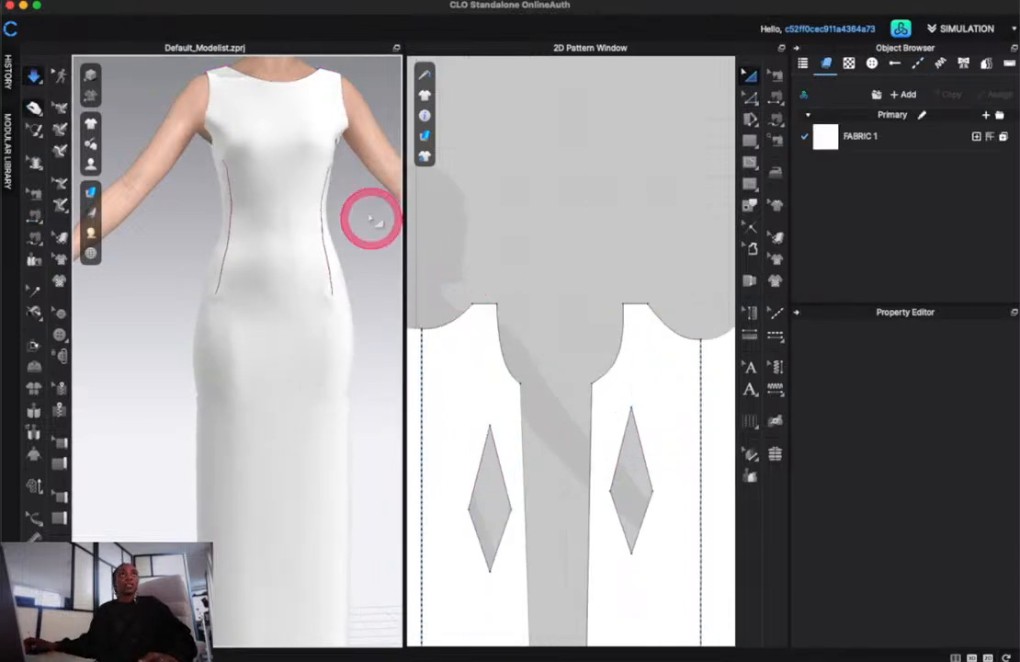
right_drag(382, 237, 314, 158)
click(313, 158)
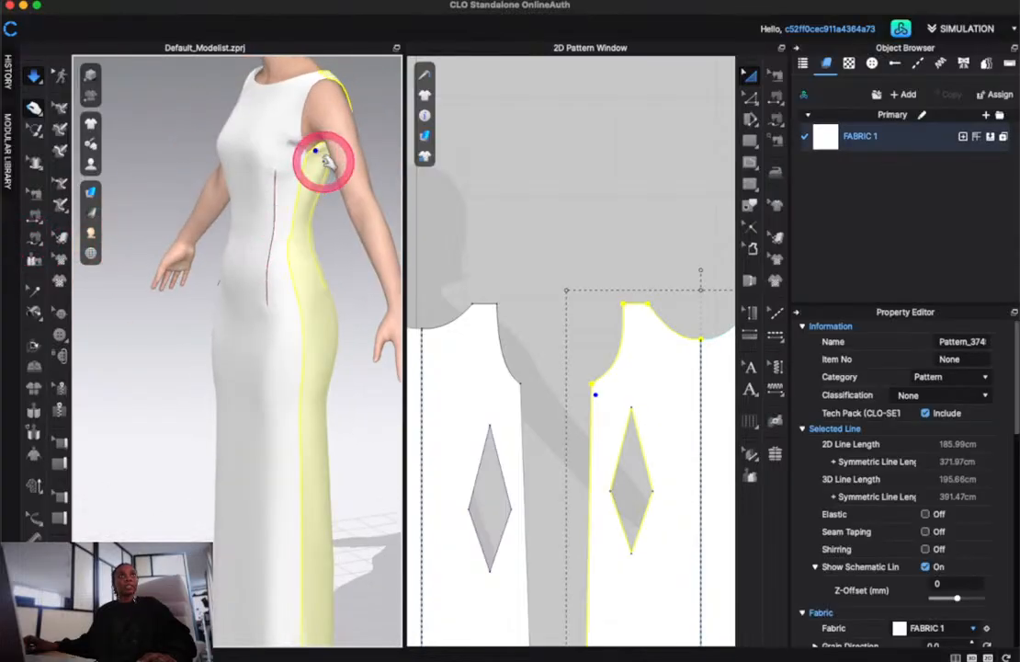
Extend the side seam's upper ends on the front and back pieces up to the underarm corners with Edit Sewing
click(776, 74)
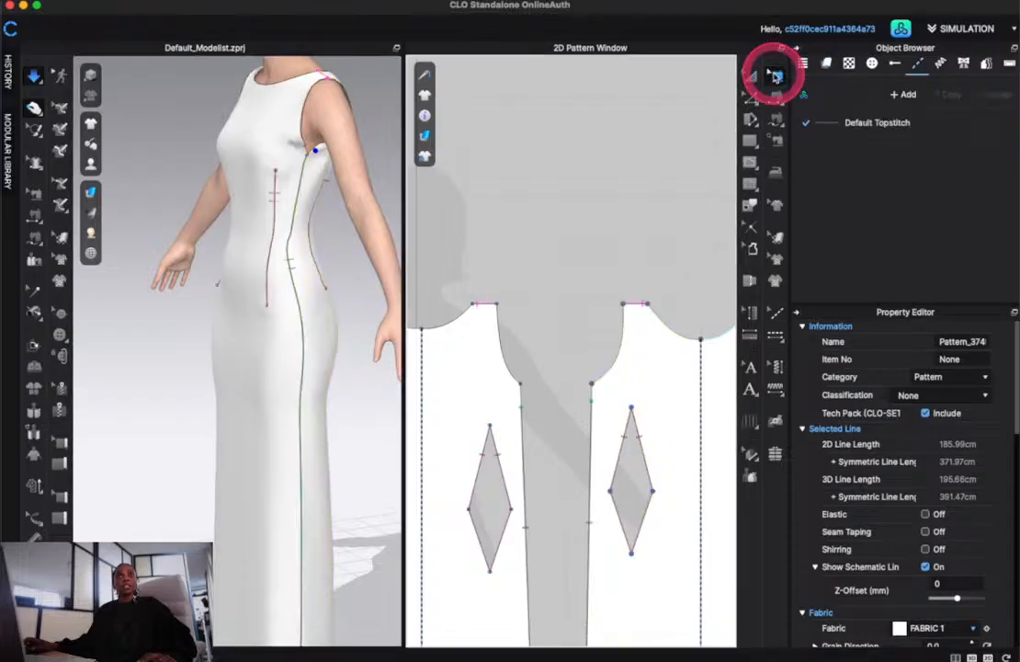
click(608, 372)
click(522, 401)
drag(521, 405, 519, 381)
drag(591, 402, 593, 381)
Align the front piece's side seam end exactly with its underarm corner and check the matching ends on both pieces
scroll(593, 381, down, 4)
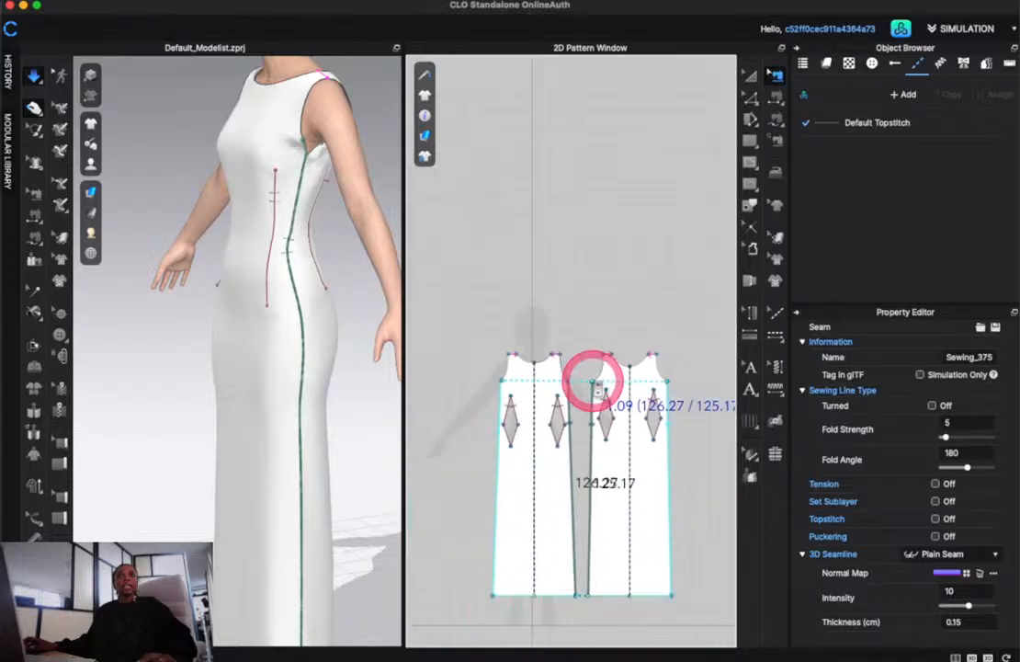
scroll(551, 380, up, 7)
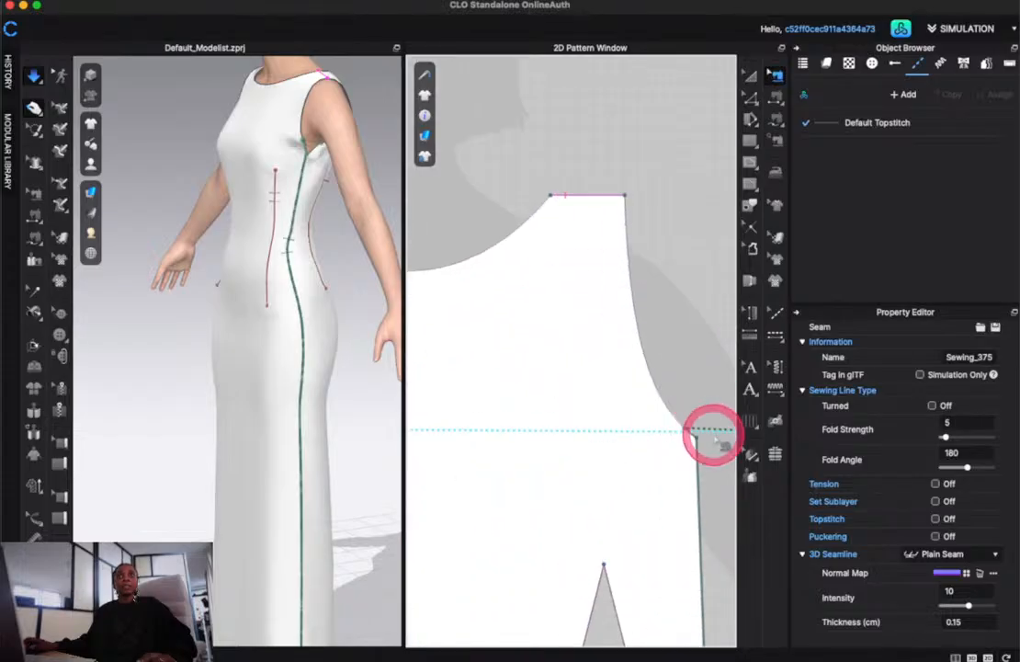
drag(687, 431, 697, 438)
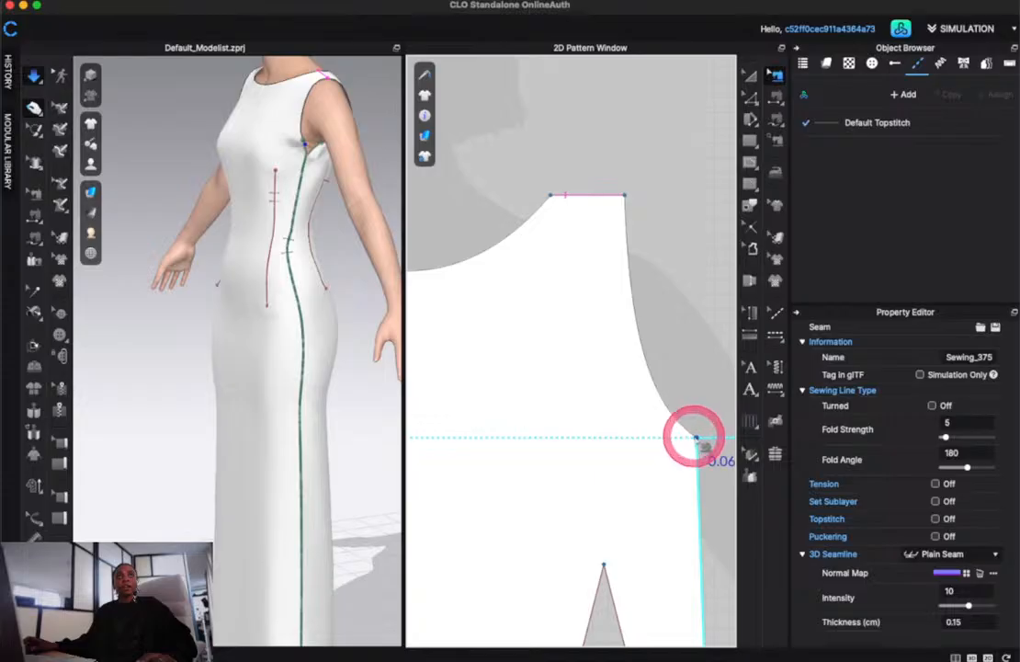
scroll(695, 437, down, 5)
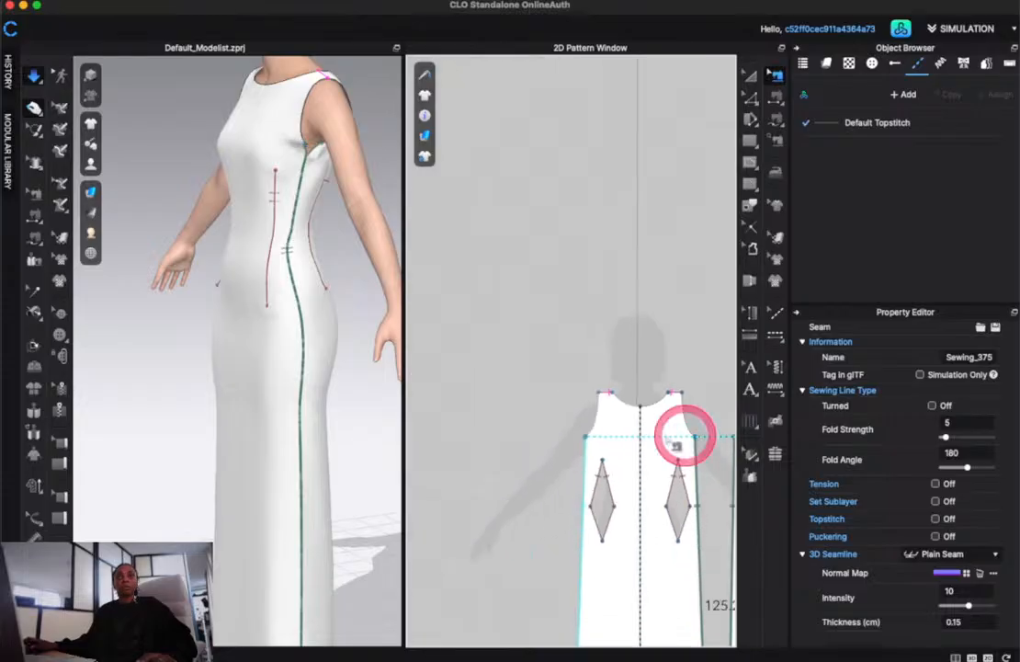
scroll(611, 471, down, 5)
scroll(672, 469, up, 8)
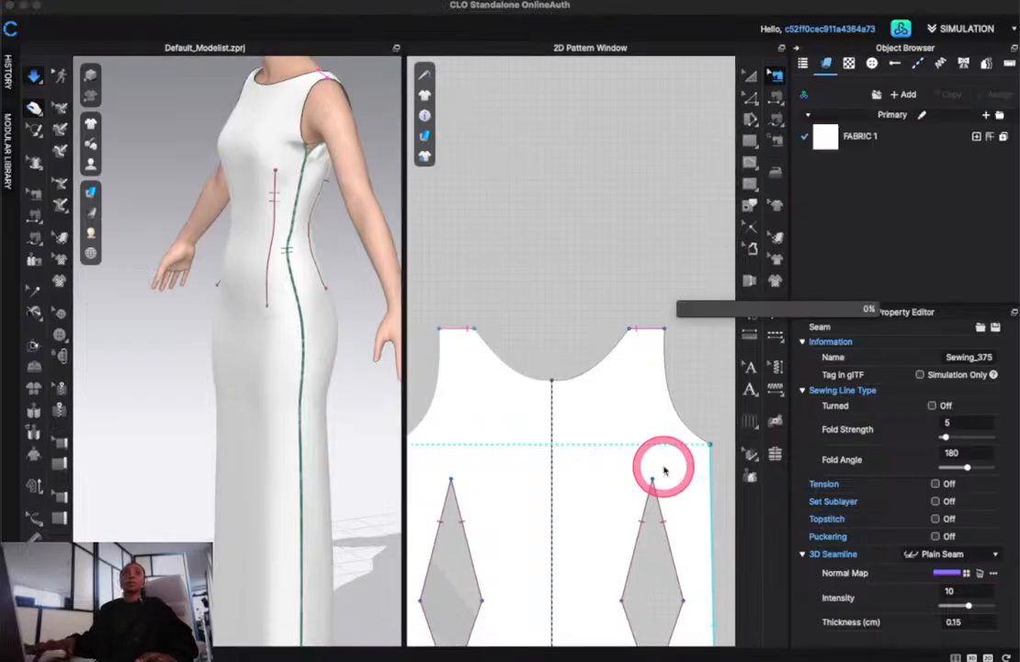
Simulate the dress with the corrected side seams, pull its front at the skirt, and view the whole front
click(592, 447)
click(239, 364)
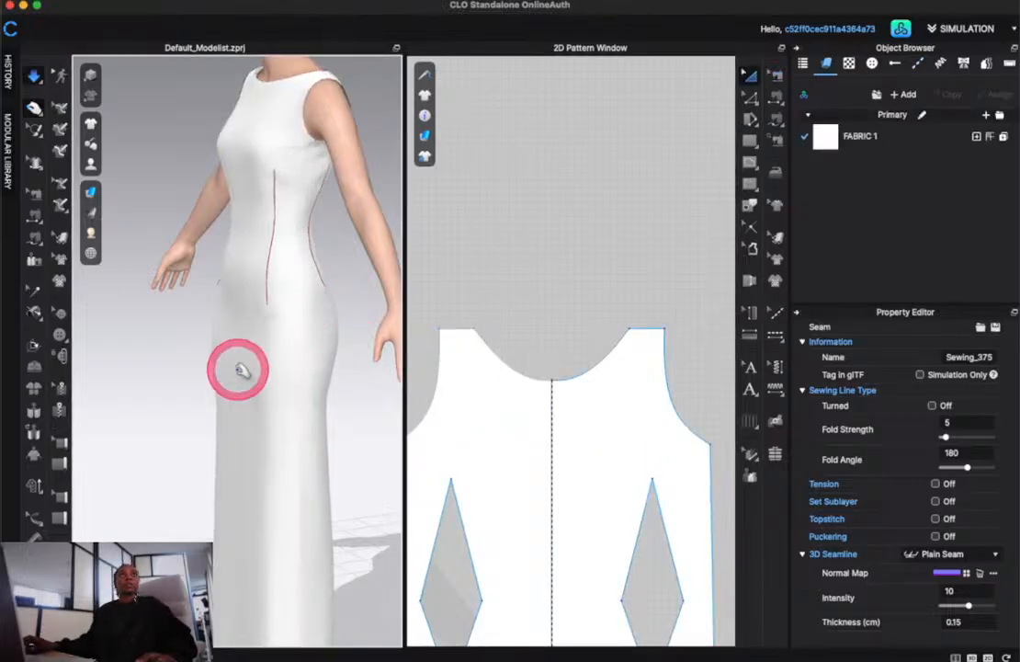
right_drag(317, 371, 347, 371)
scroll(348, 372, down, 5)
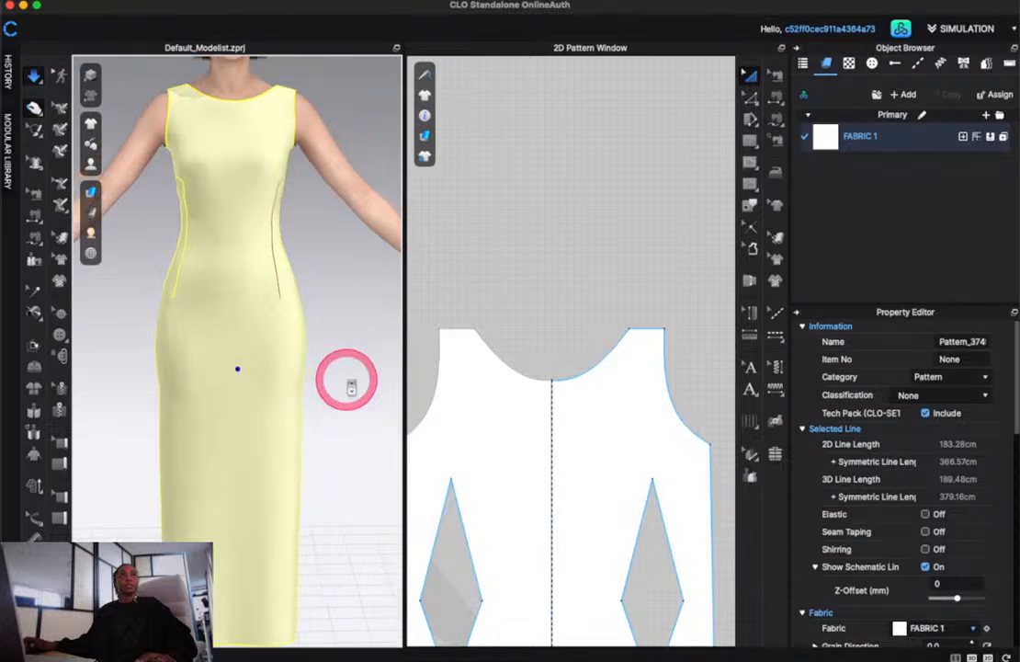
click(342, 339)
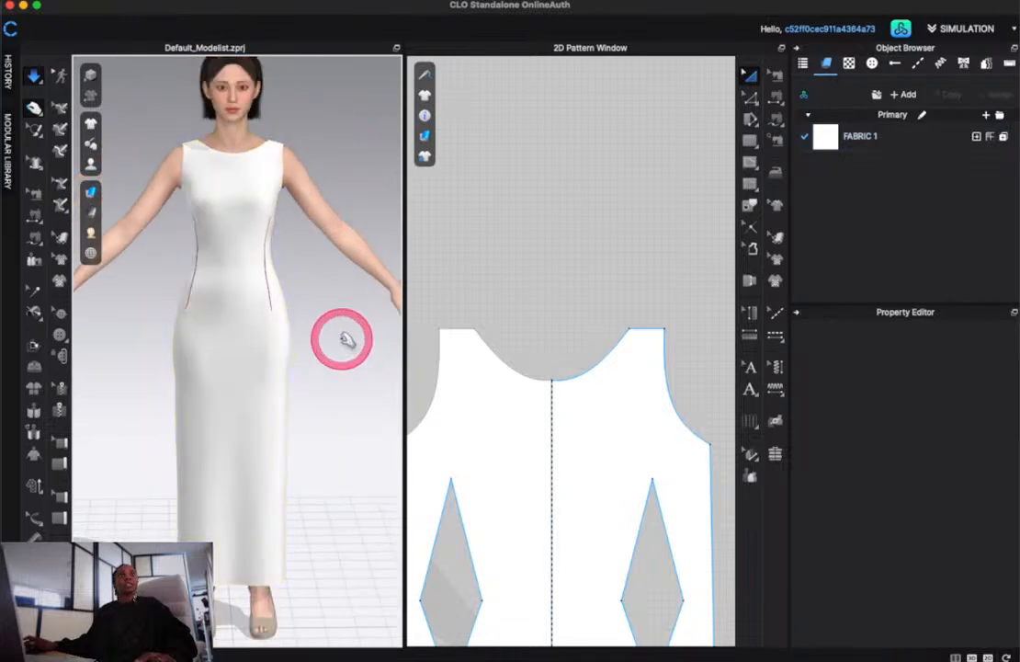
scroll(342, 339, down, 2)
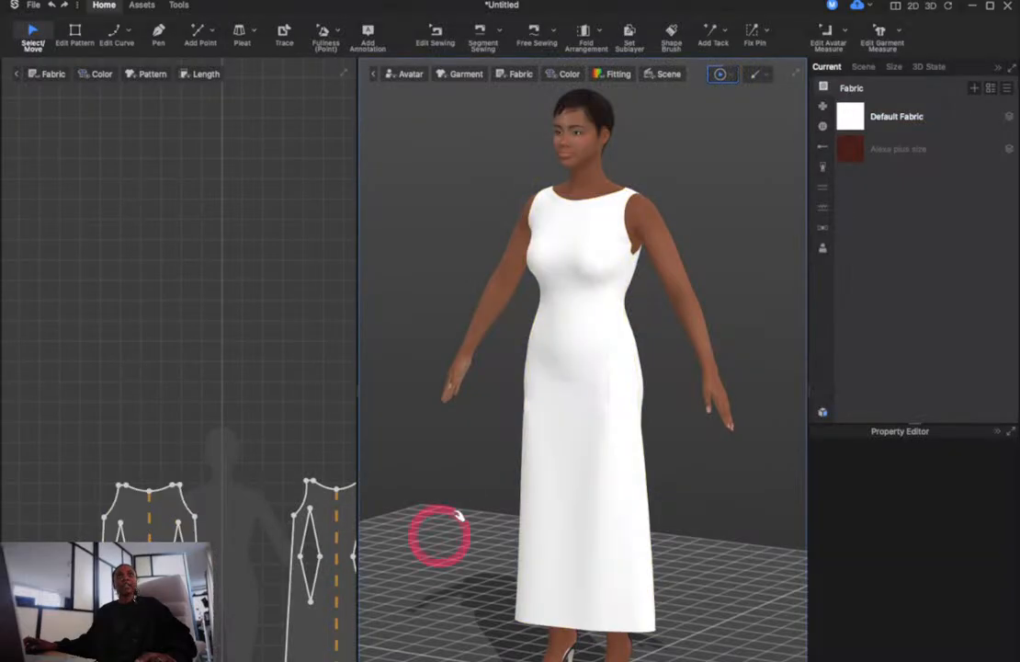
Pull the front of the simulated dress at the skirt to settle its drape, and view the whole back
right_drag(464, 525, 520, 519)
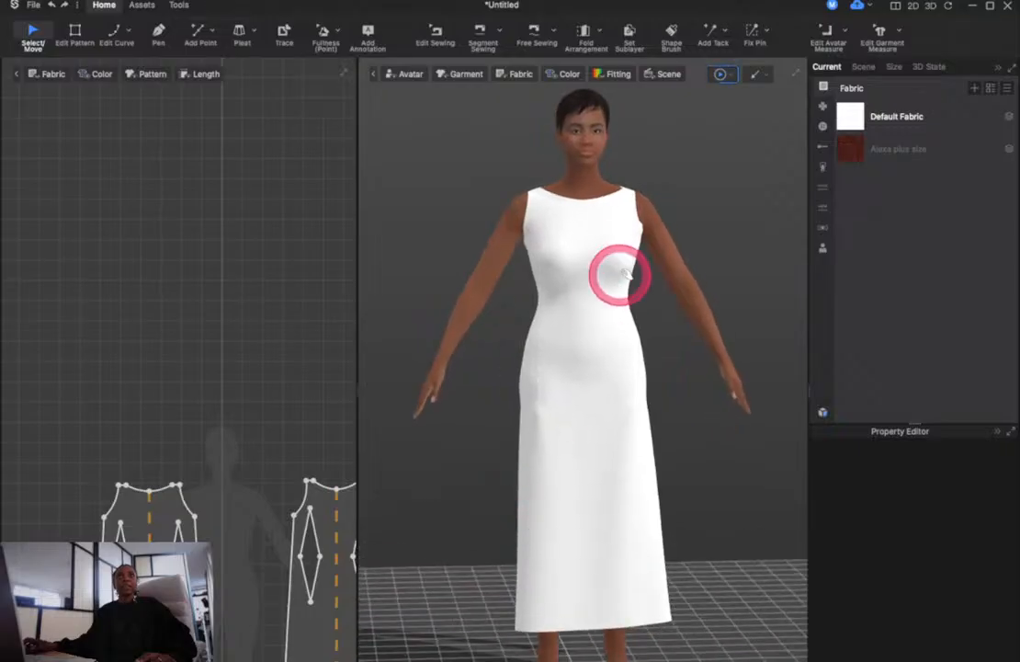
click(634, 463)
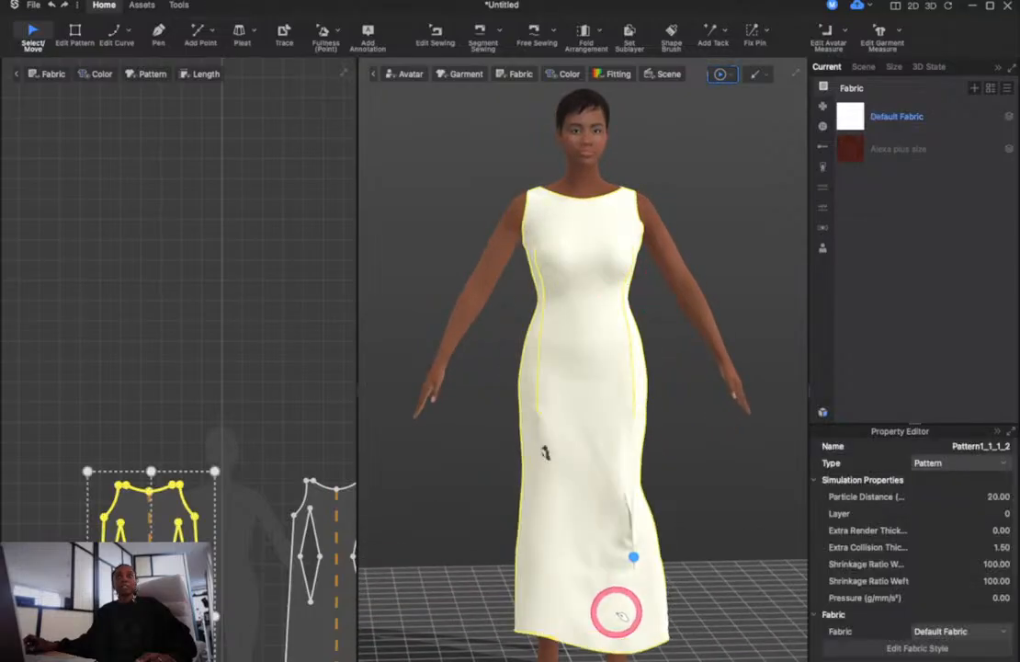
drag(621, 616, 519, 650)
drag(578, 460, 721, 567)
right_drag(722, 567, 471, 556)
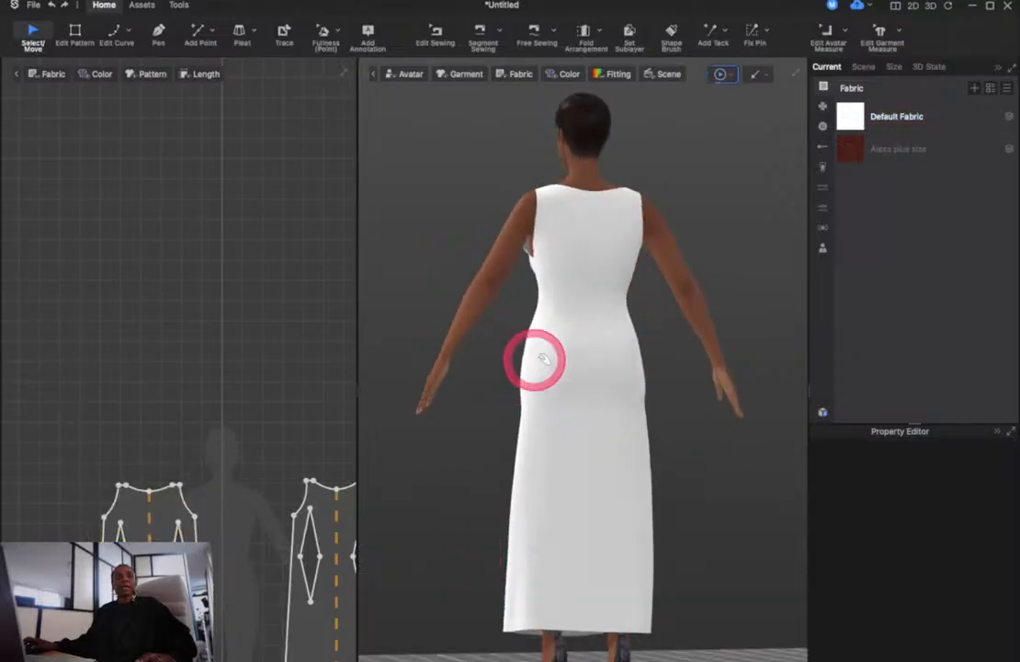
Extend the upper ends of the side seam between the facing edges of both pieces to the underarm corners with Edit Sewing
click(436, 31)
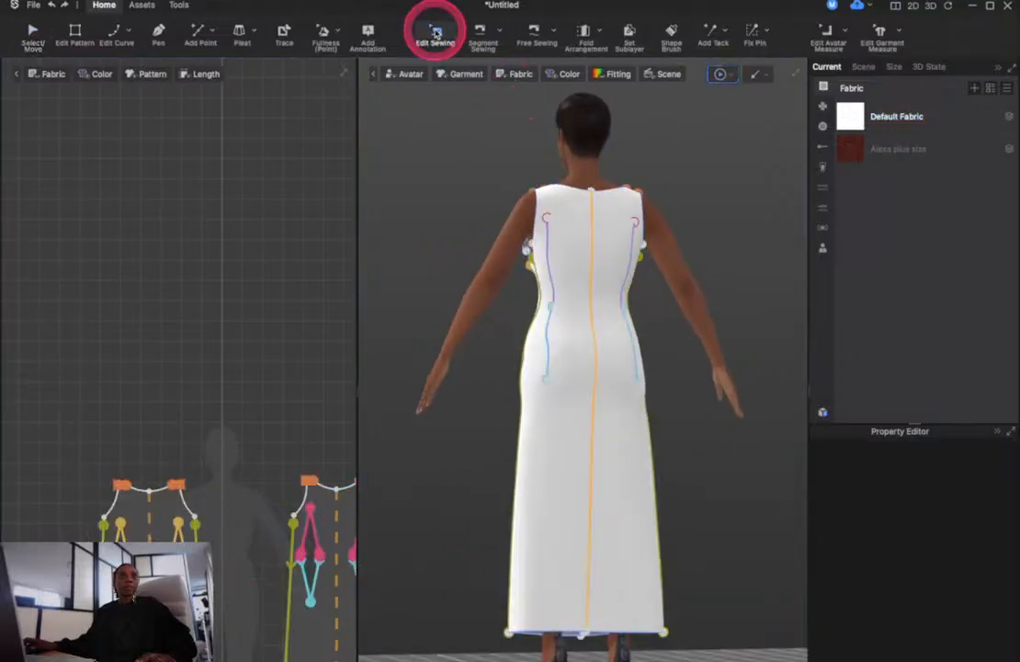
click(292, 523)
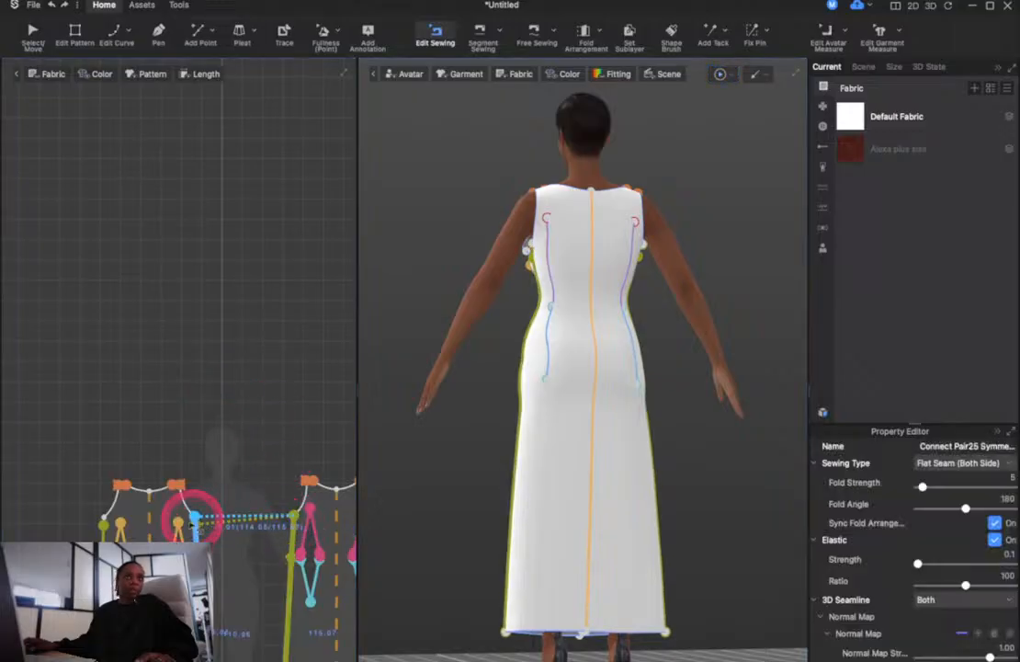
key(ctrl+s)
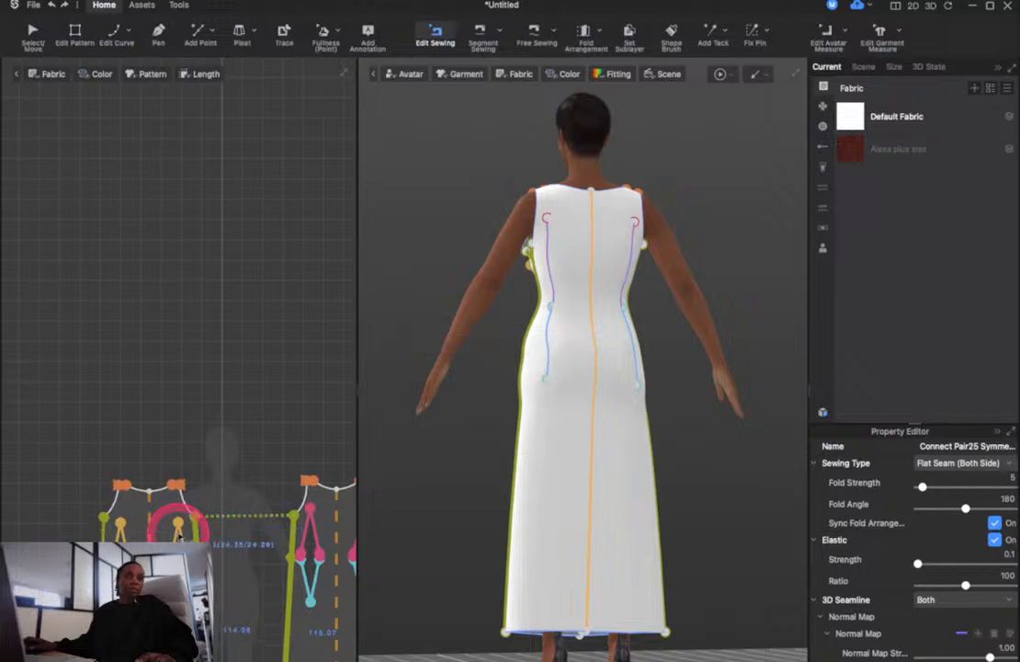
scroll(179, 459, down, 3)
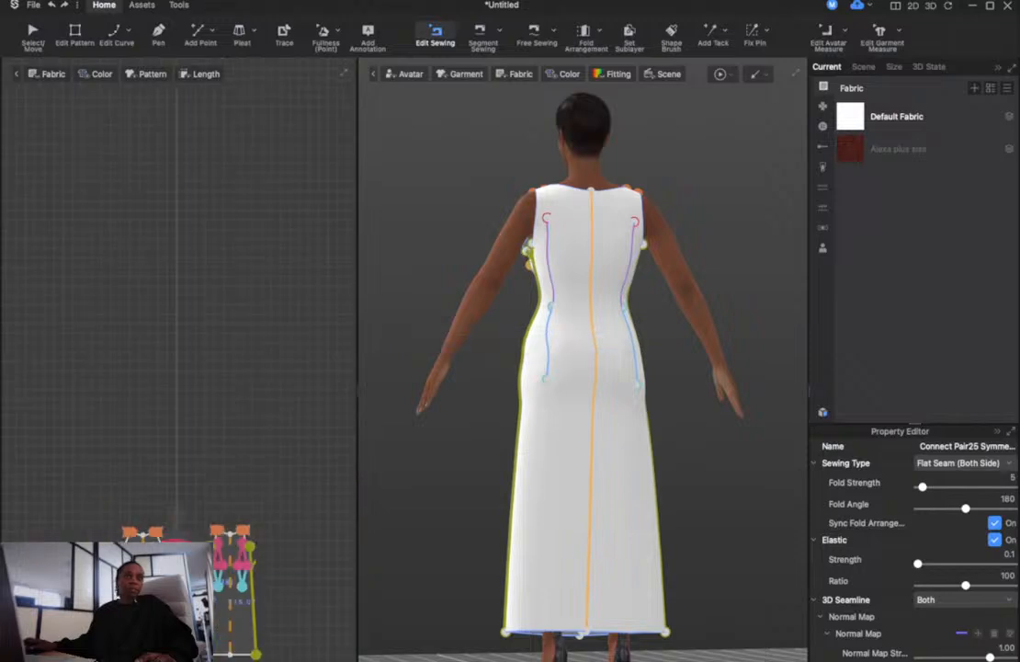
scroll(255, 563, up, 5)
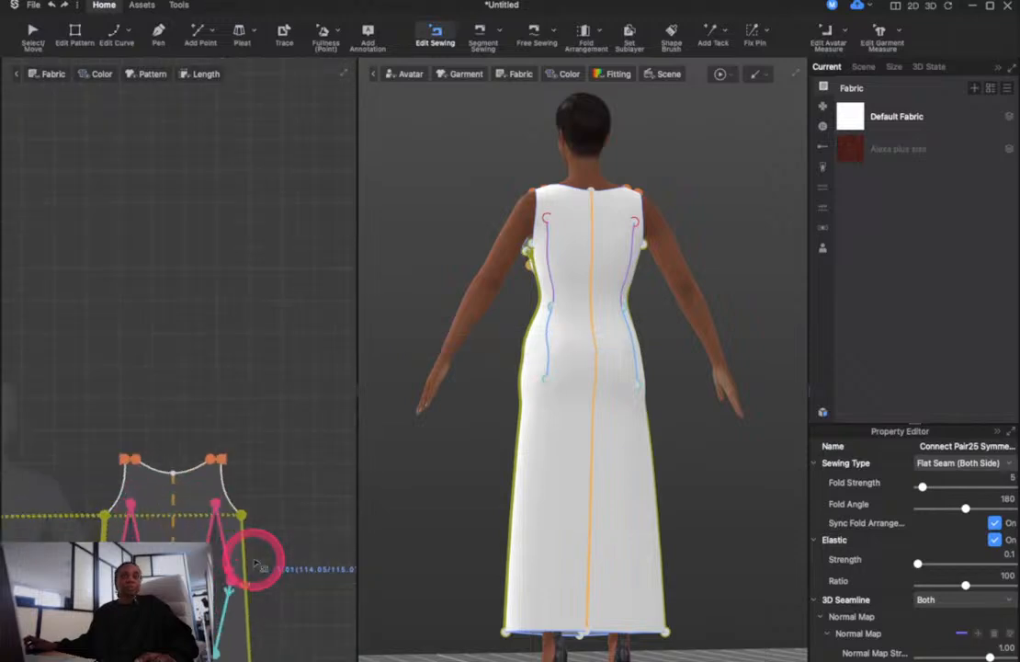
scroll(256, 564, down, 5)
Simulate the dress with the corrected side seam and pull its front up at the shoulder to even out the neckline
drag(456, 524, 519, 535)
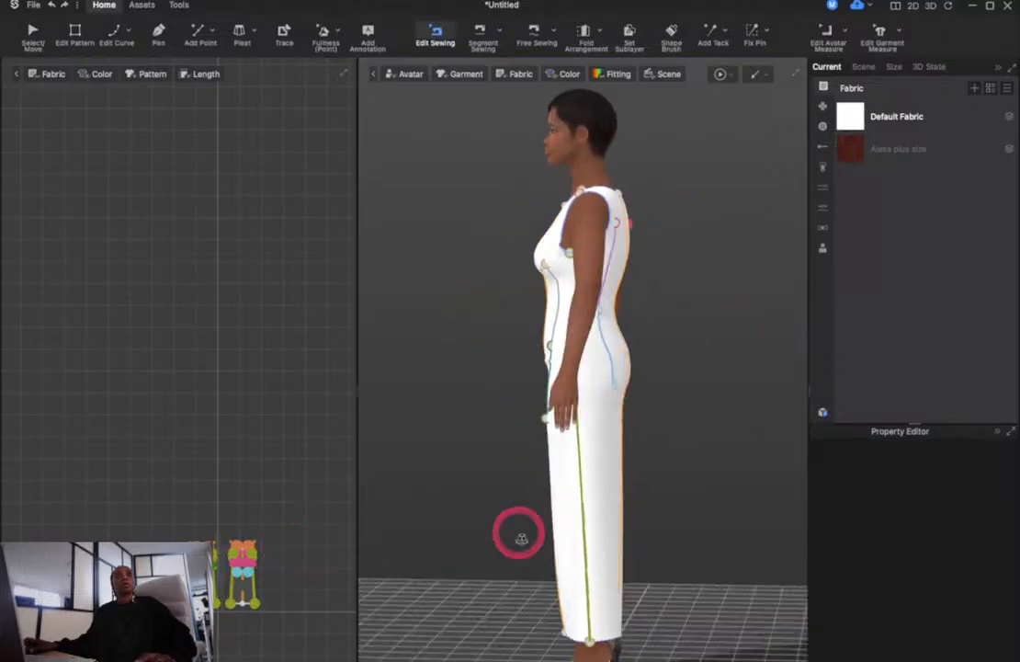
right_drag(521, 538, 615, 543)
key(space)
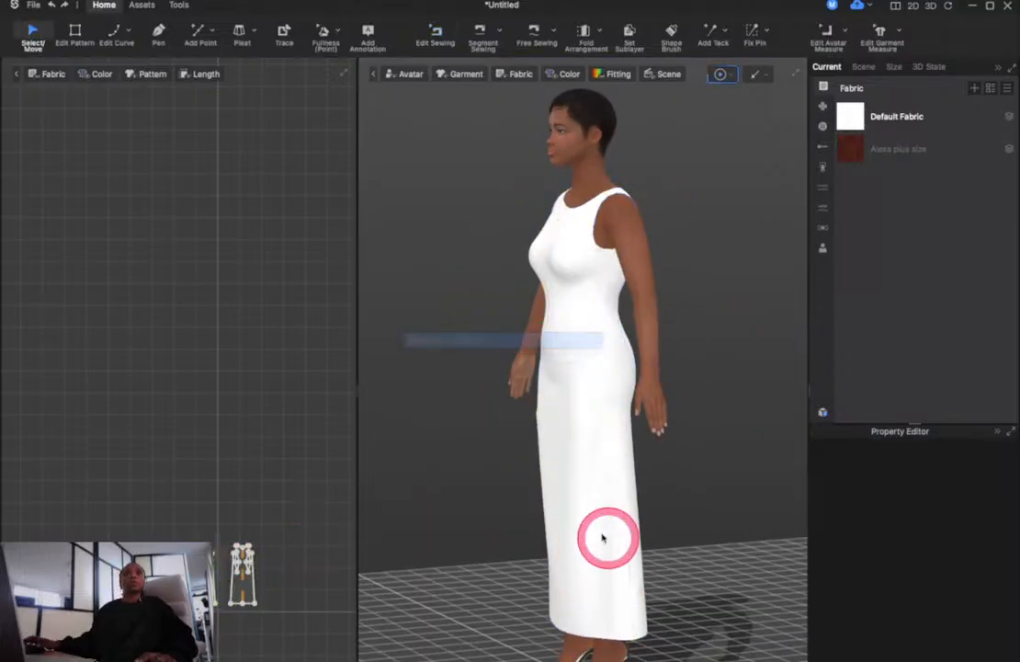
right_drag(502, 454, 603, 452)
key(space)
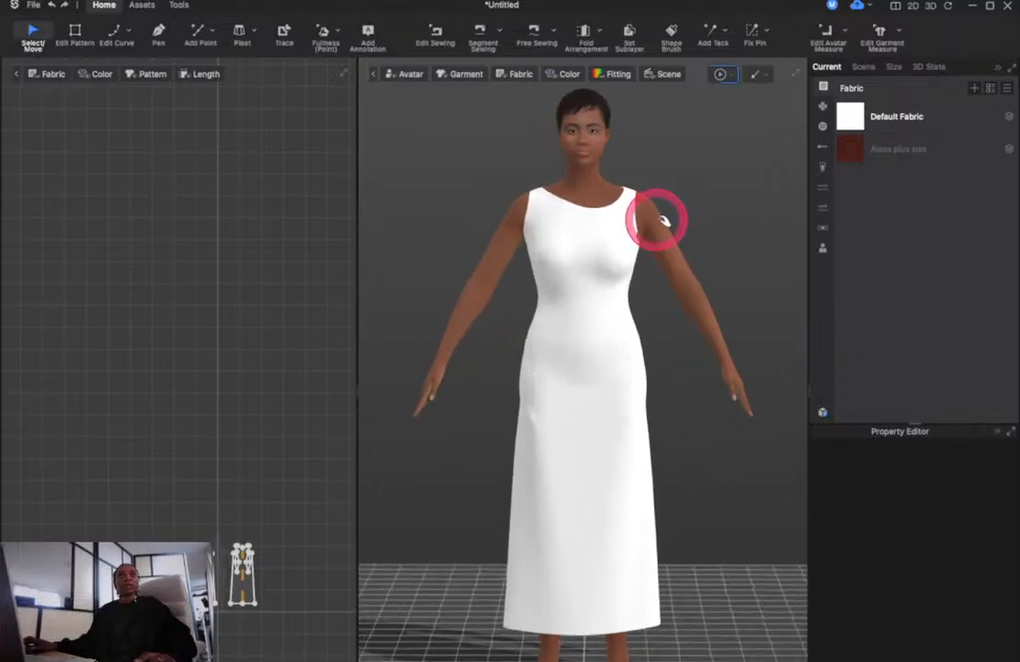
drag(622, 215, 622, 128)
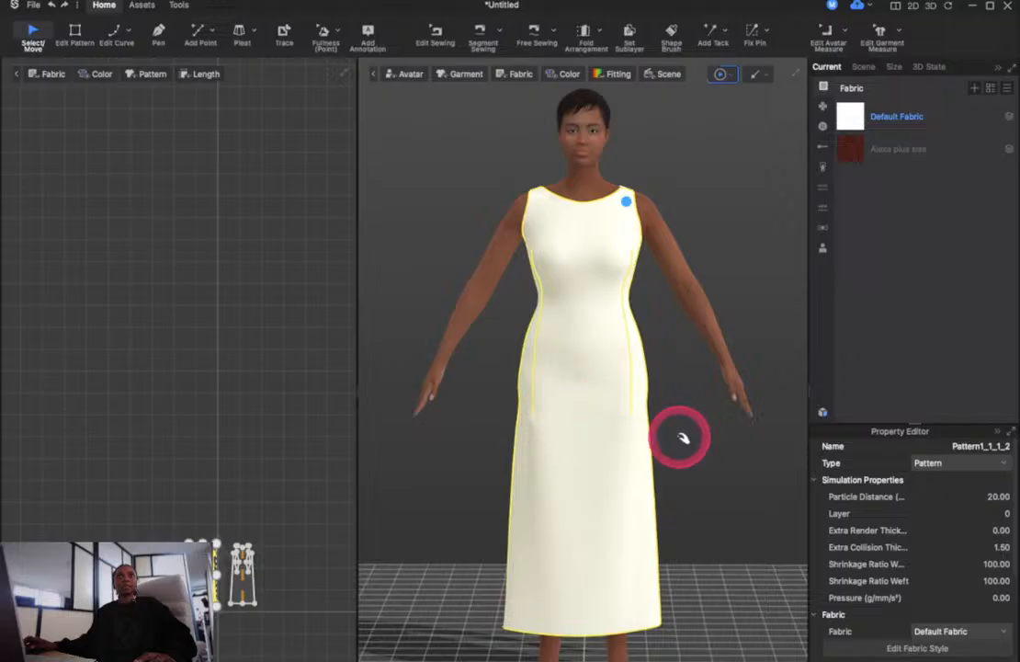
click(684, 407)
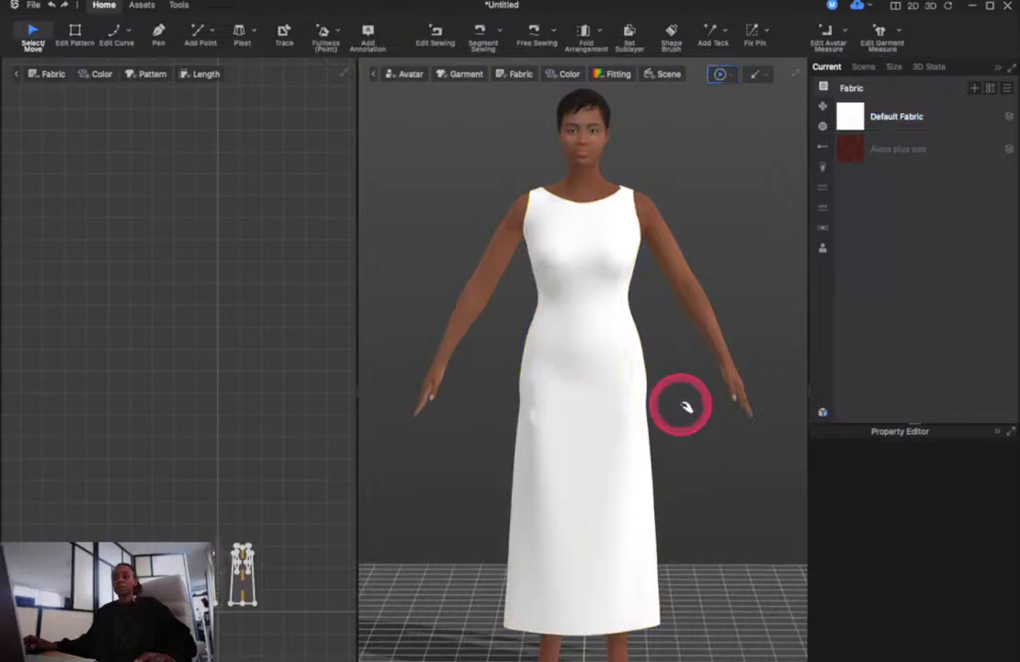
mouse_move(684, 407)
right_down()
mouse_move(704, 390)
mouse_move(396, 391)
mouse_move(720, 425)
mouse_move(645, 407)
mouse_move(685, 407)
right_up()
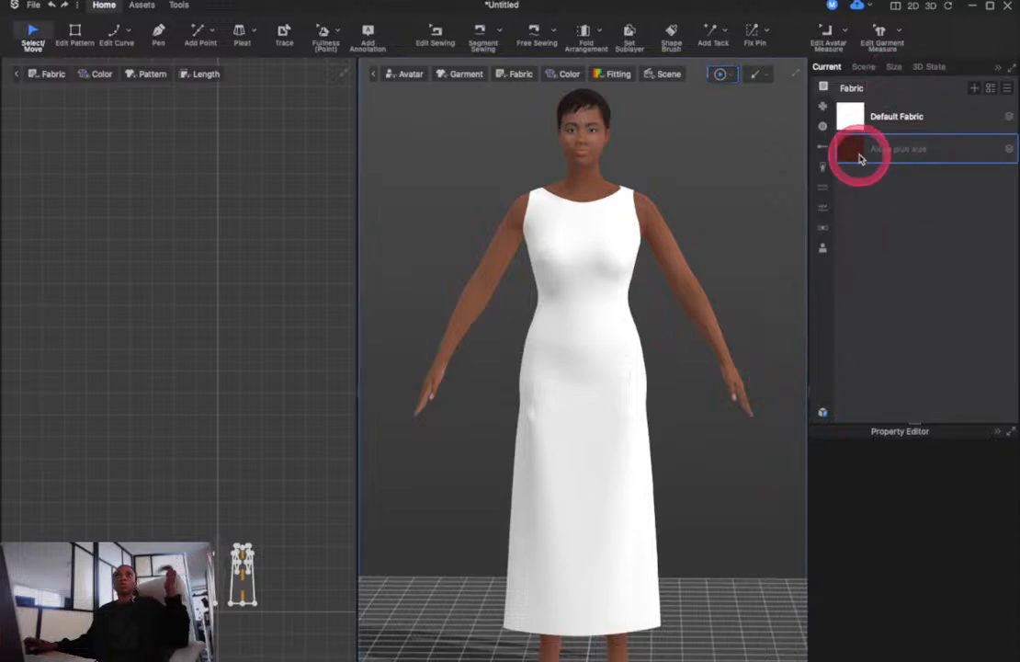
Add the leopard-print fabric 885#-152CM-JP191258-5 from the Resource Library to the project
click(825, 415)
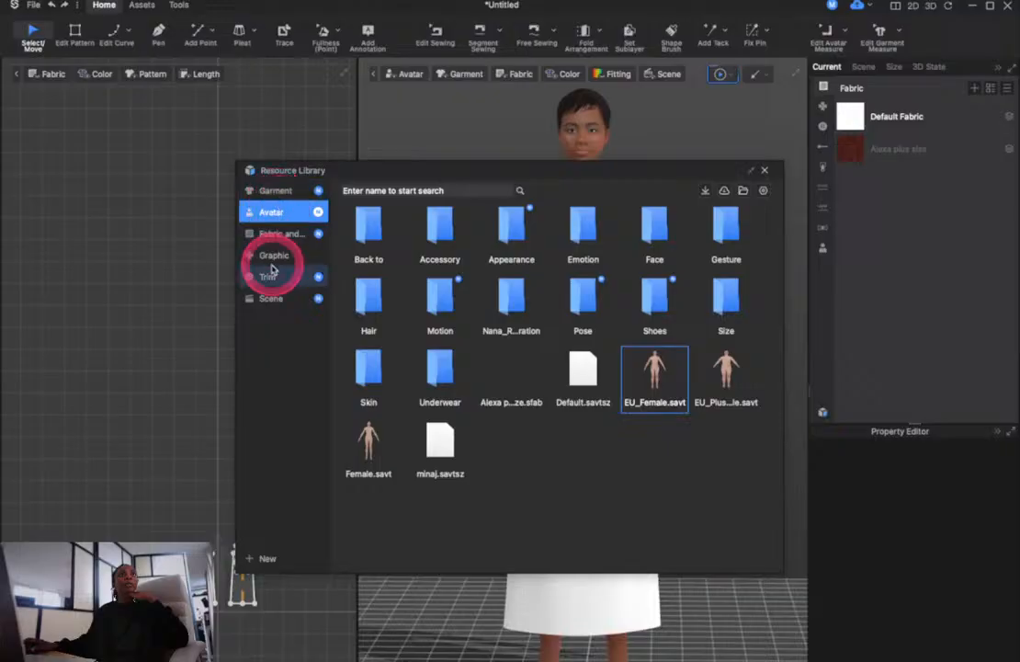
click(274, 234)
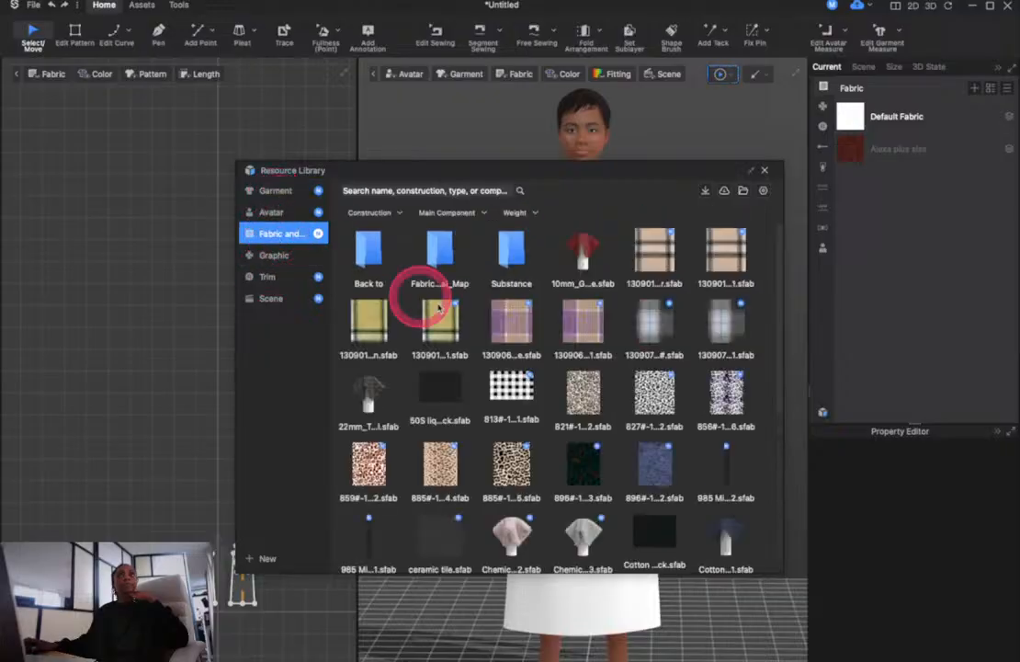
click(568, 413)
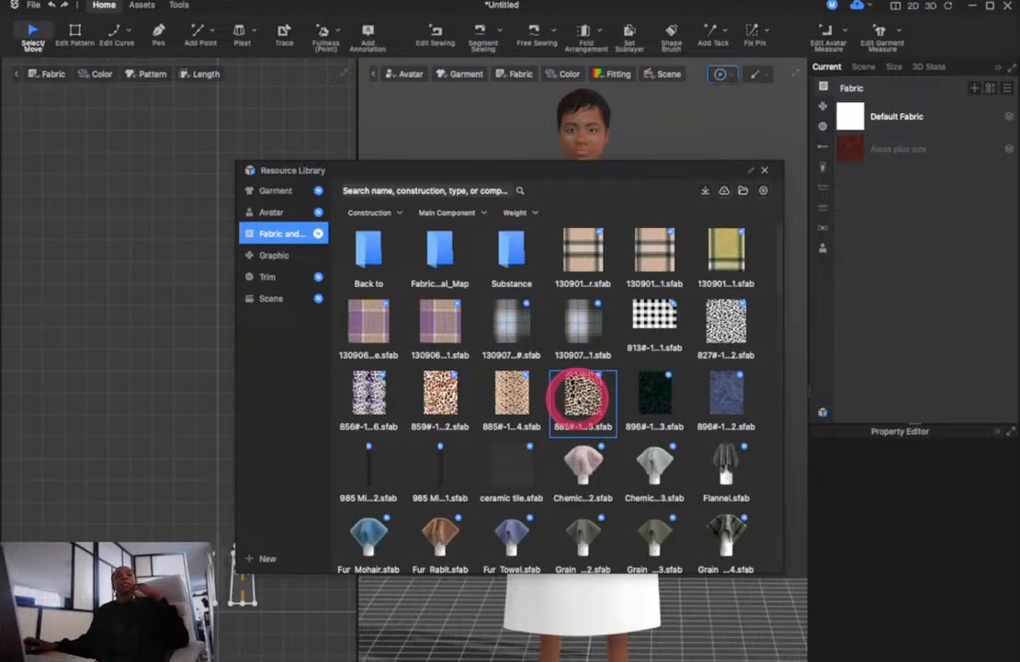
double_click(580, 397)
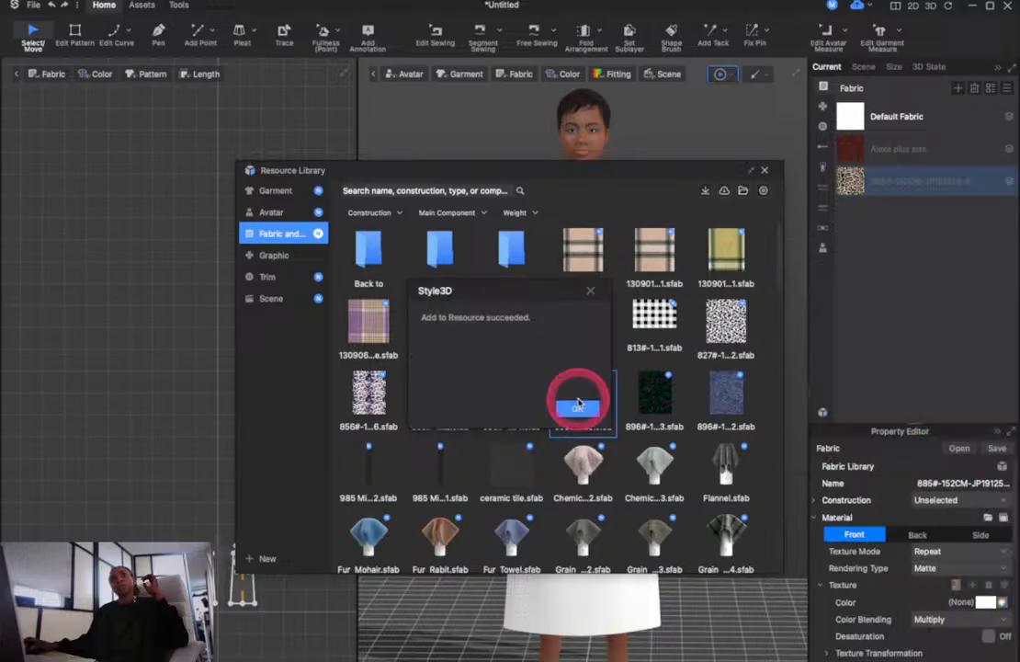
click(564, 409)
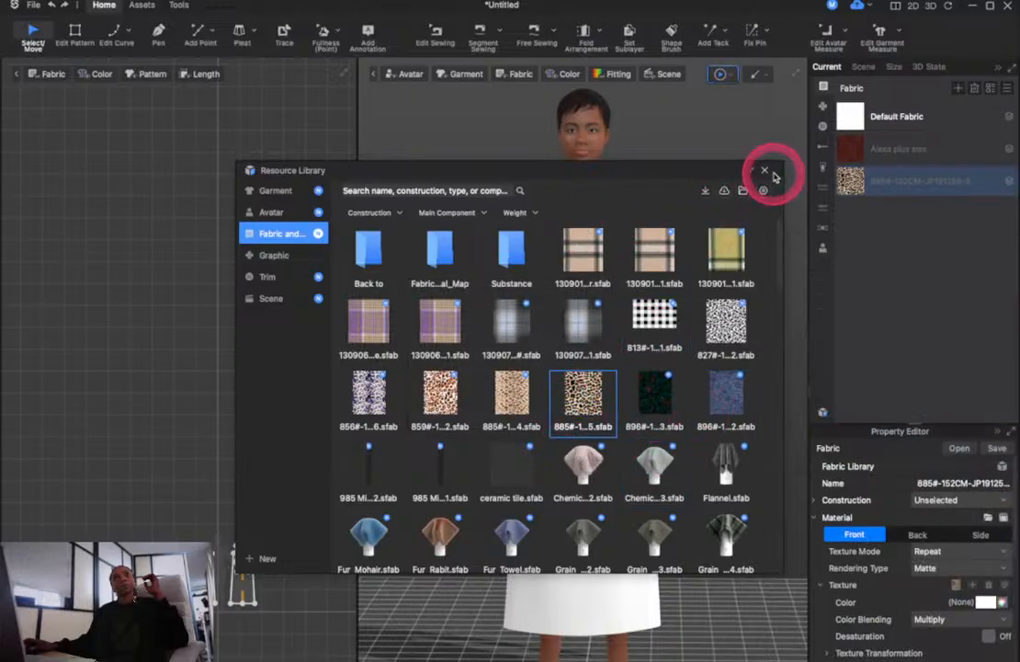
click(768, 173)
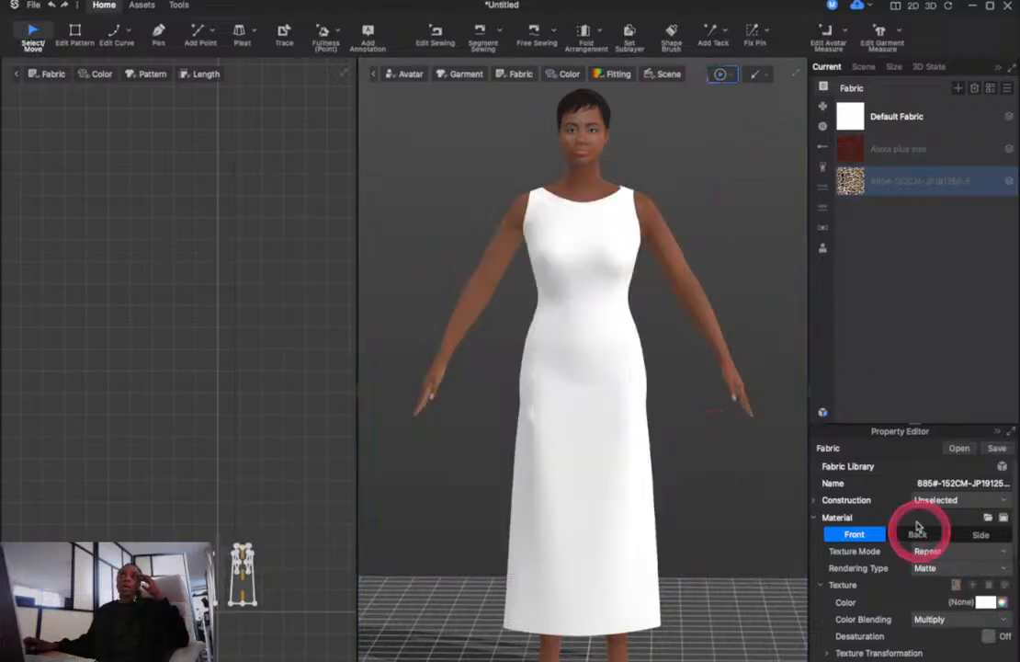
Assign the leopard-print fabric 885#-152CM-JP191258-5 to both the front and back pieces of the dress
drag(193, 499, 194, 544)
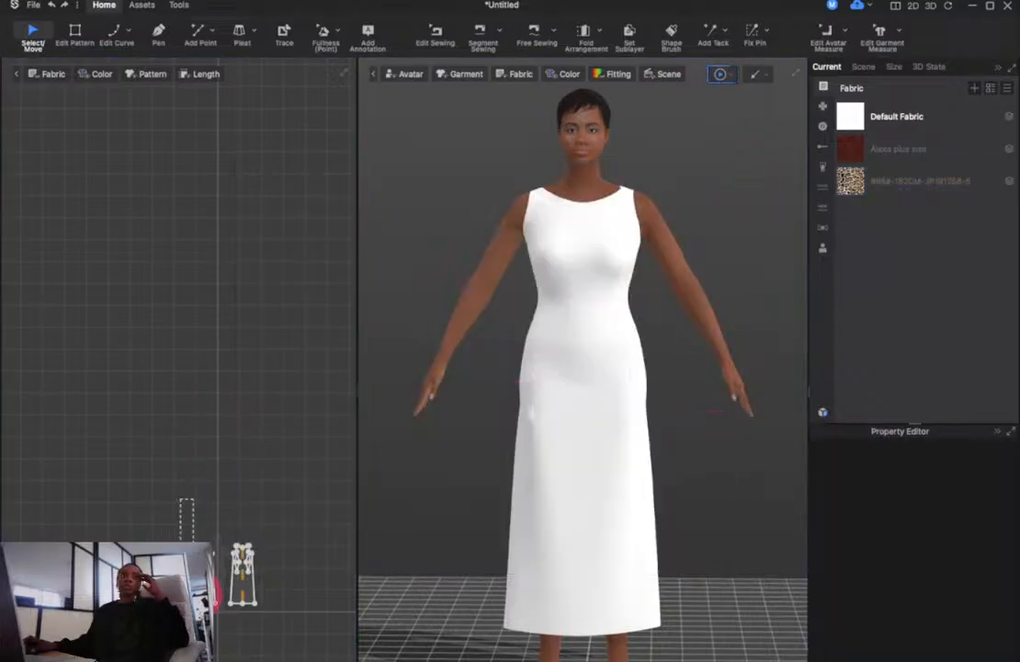
drag(285, 632, 285, 632)
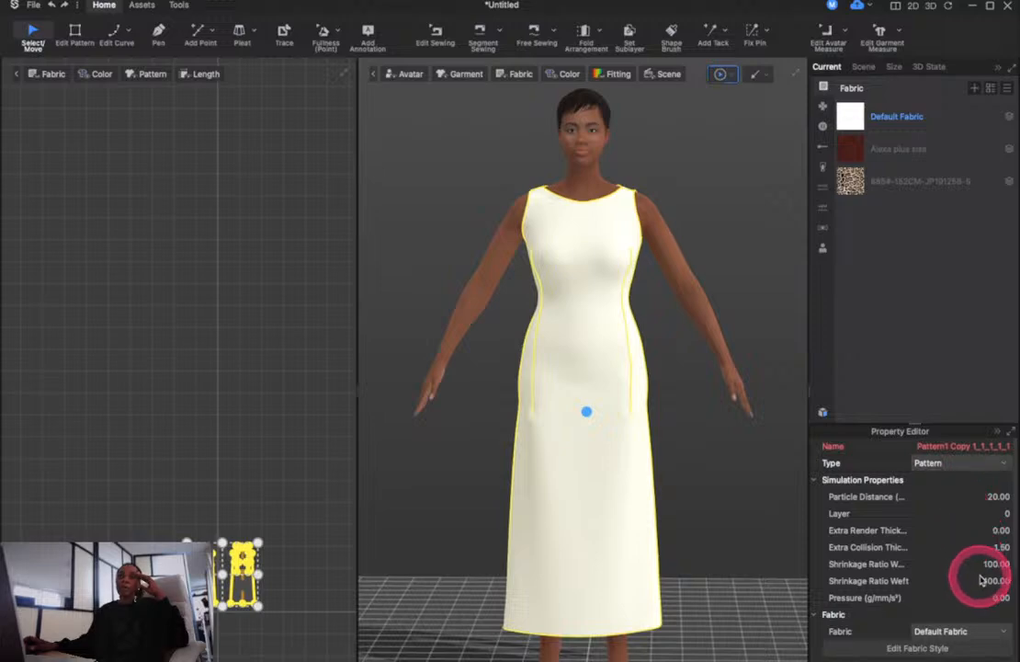
click(958, 633)
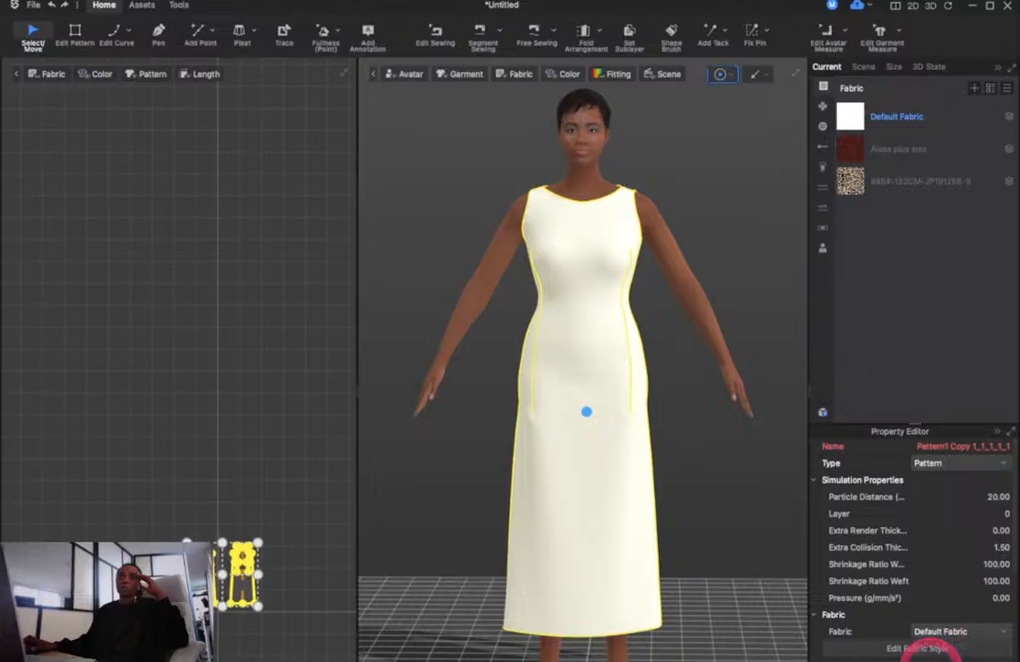
click(723, 370)
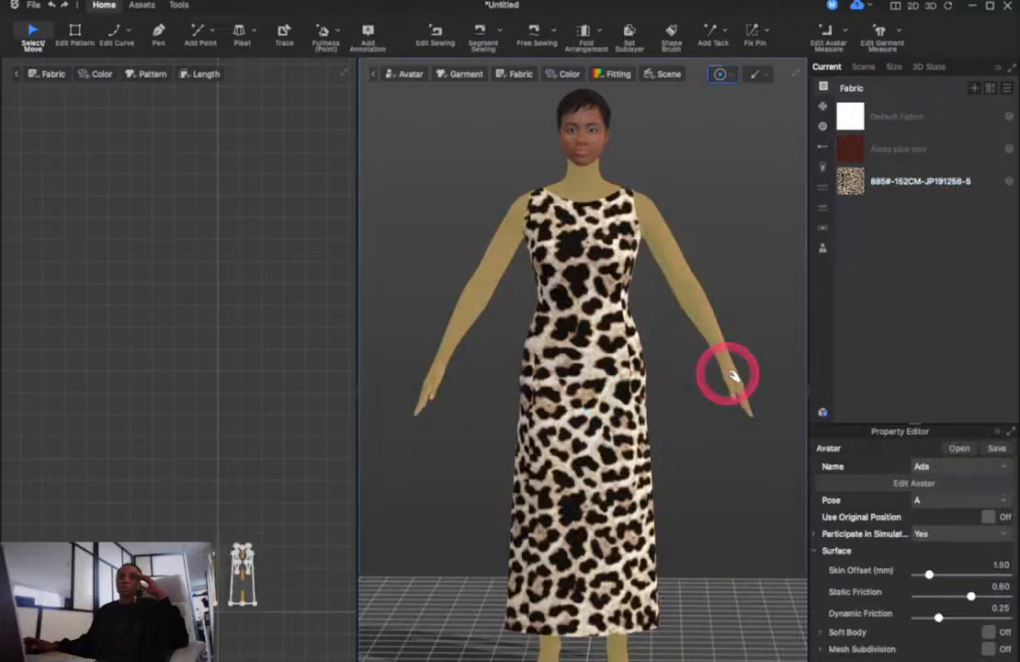
scroll(695, 429, up, 5)
scroll(697, 433, down, 6)
Switch to CLO and search the free CONNECT fabric assets in the library for "animal"
click(696, 433)
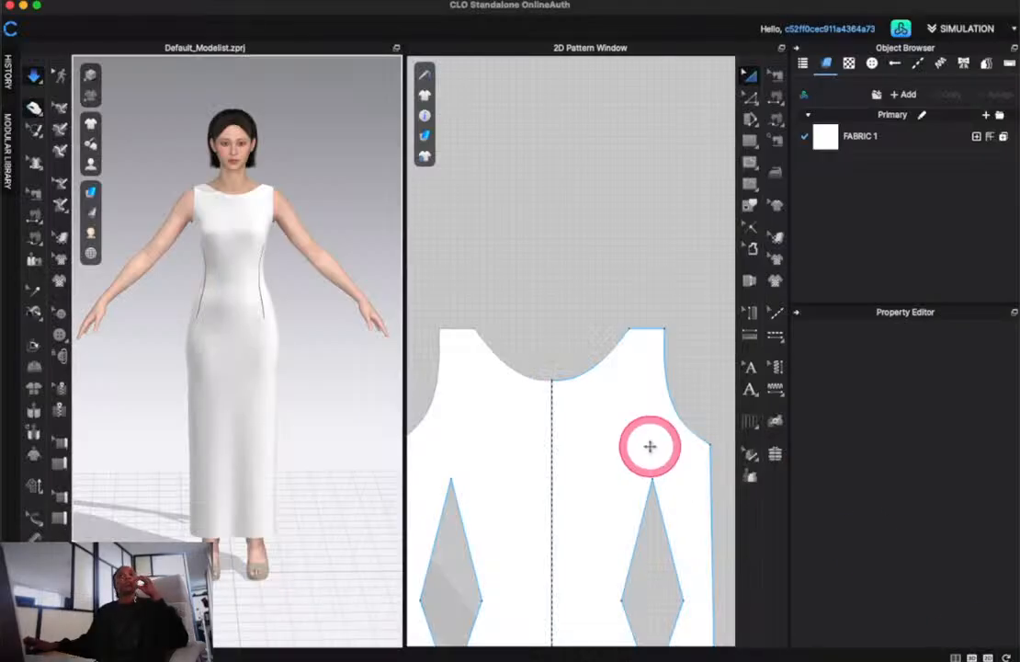
click(901, 28)
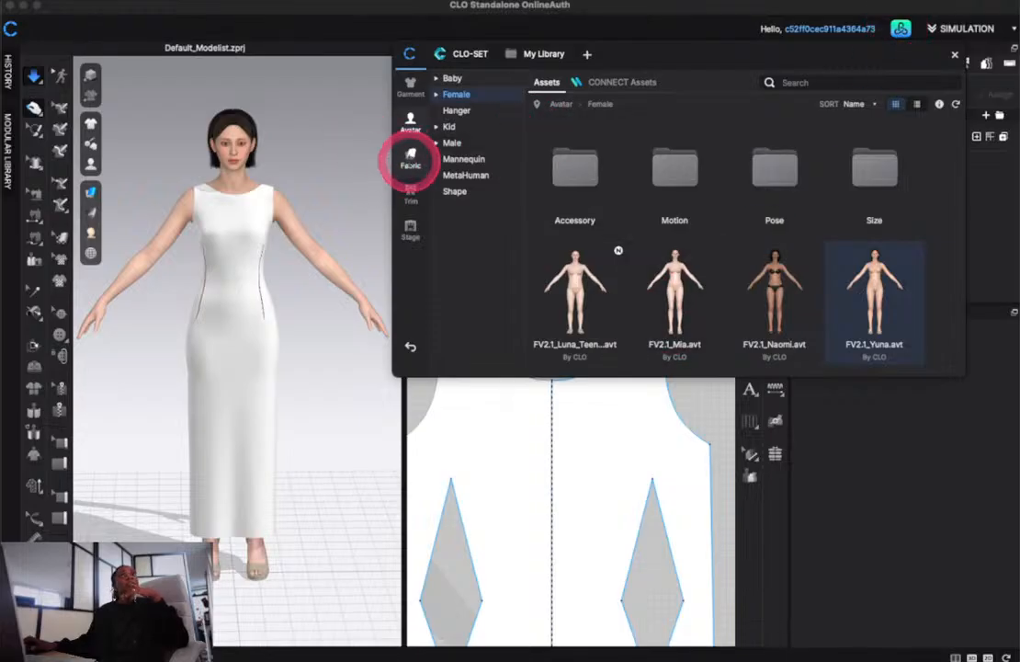
click(410, 163)
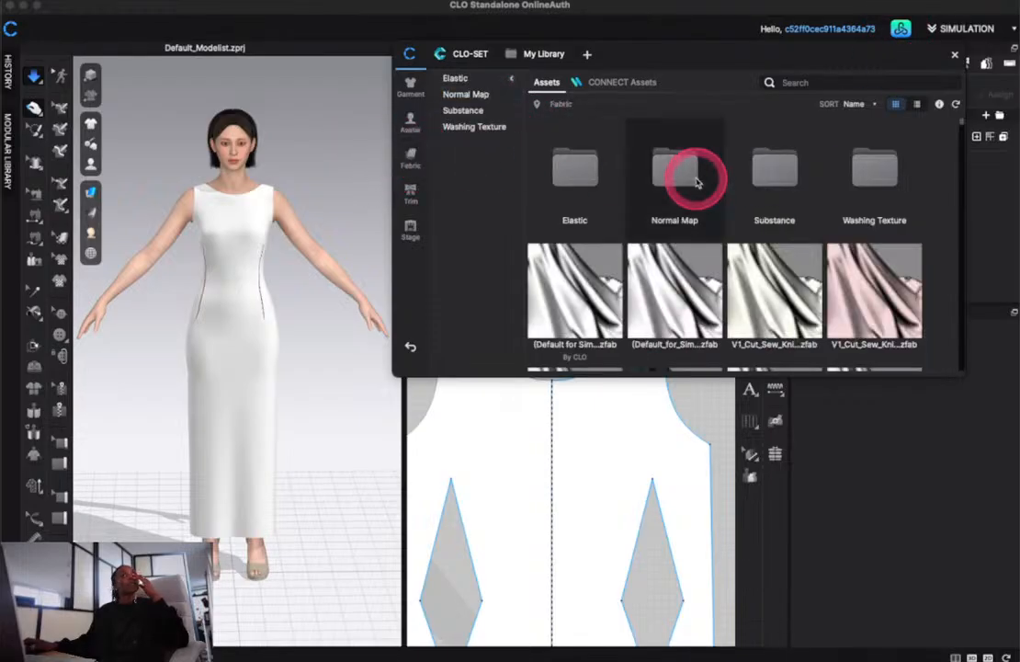
click(808, 83)
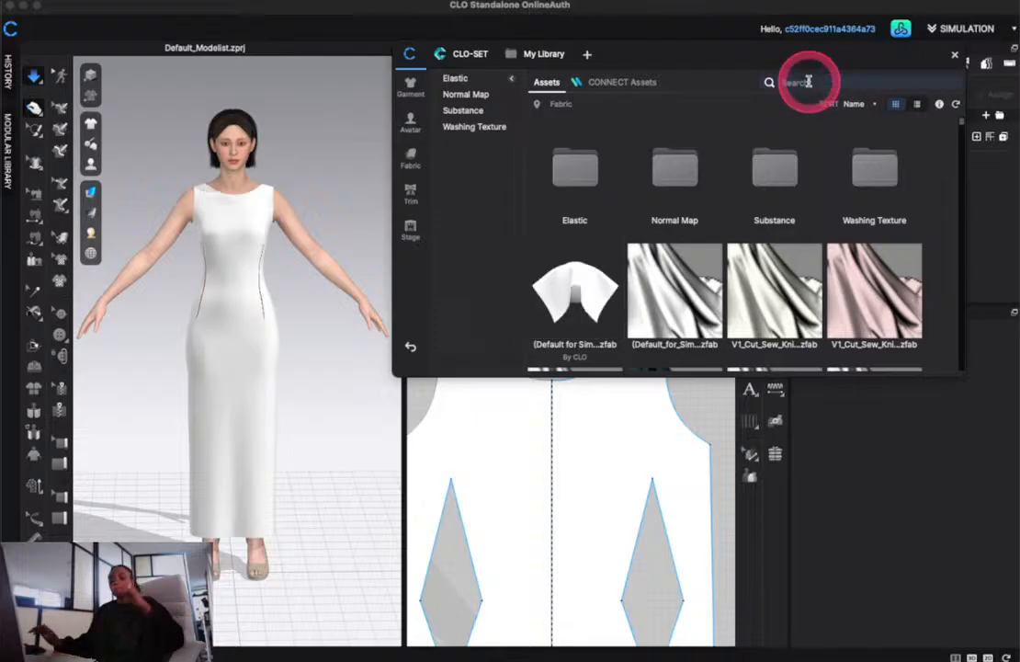
text(sn)
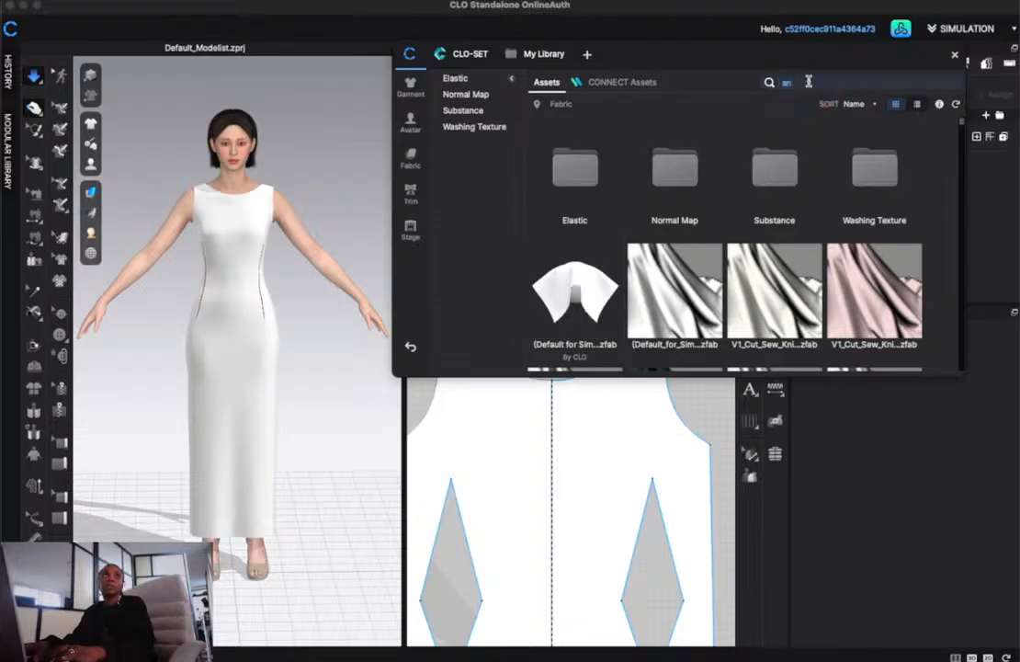
click(602, 83)
scroll(706, 250, down, 10)
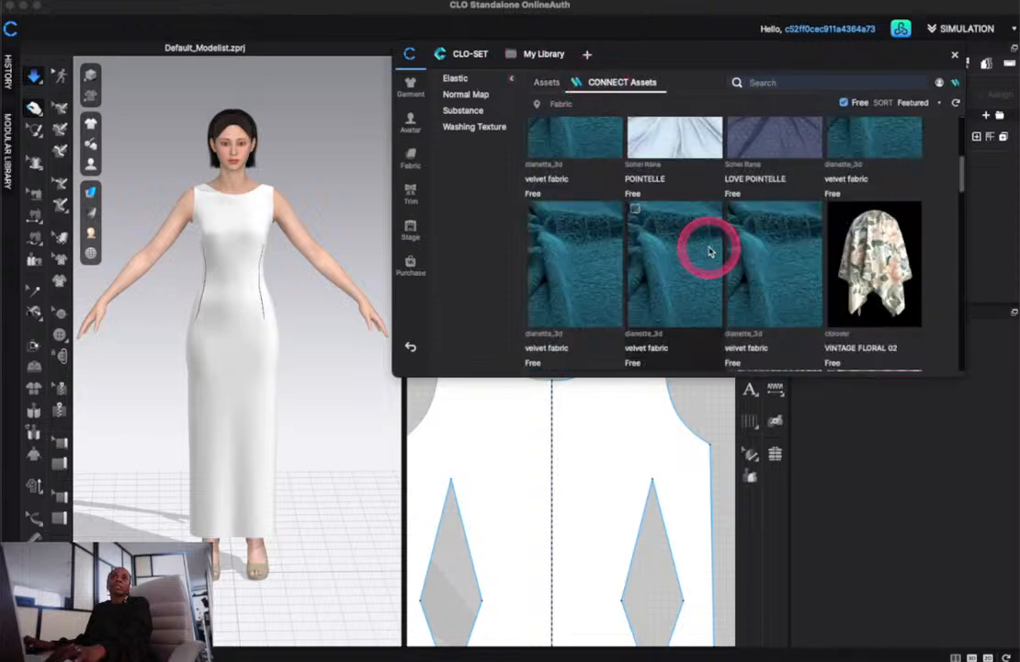
scroll(710, 251, up, 3)
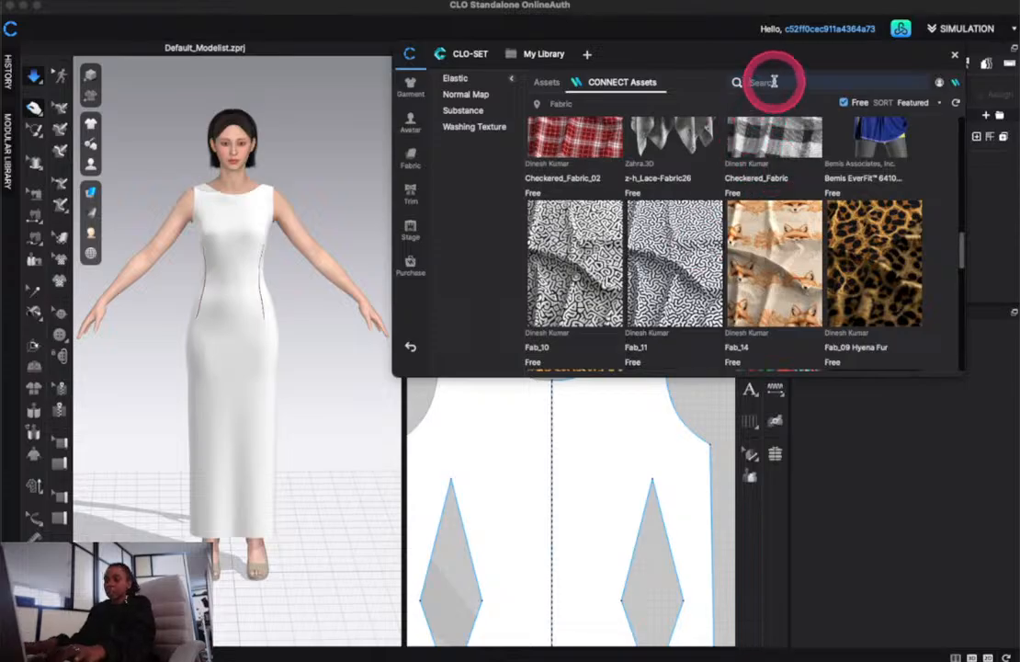
text(imal)
key(Return)
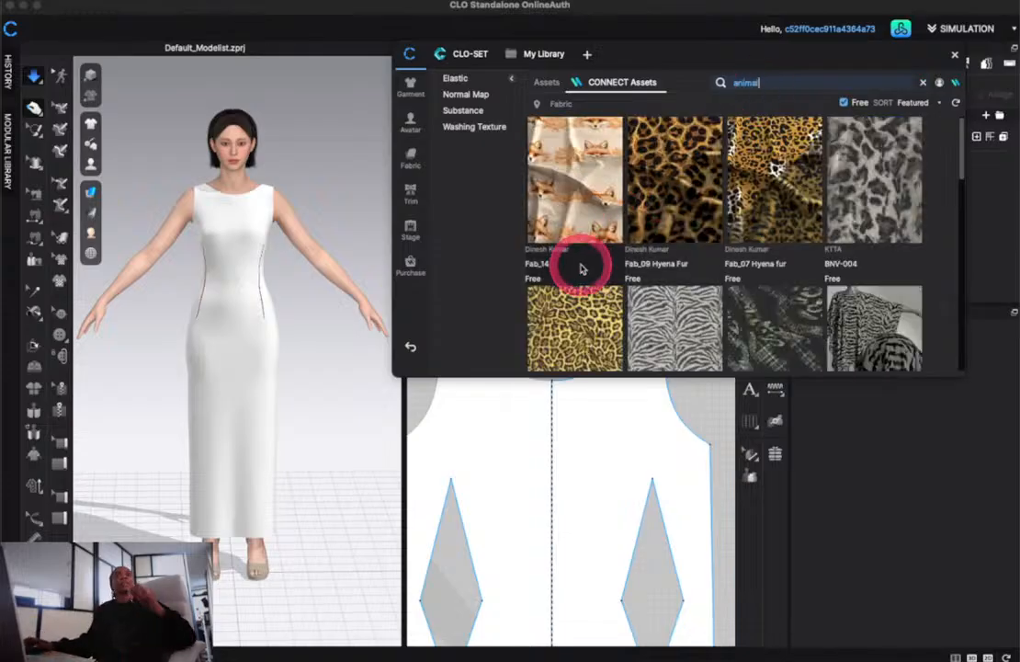
Add the leopard-print fabric SHZ-FU079-02 from the CONNECT assets to the project's fabrics
scroll(577, 316, down, 2)
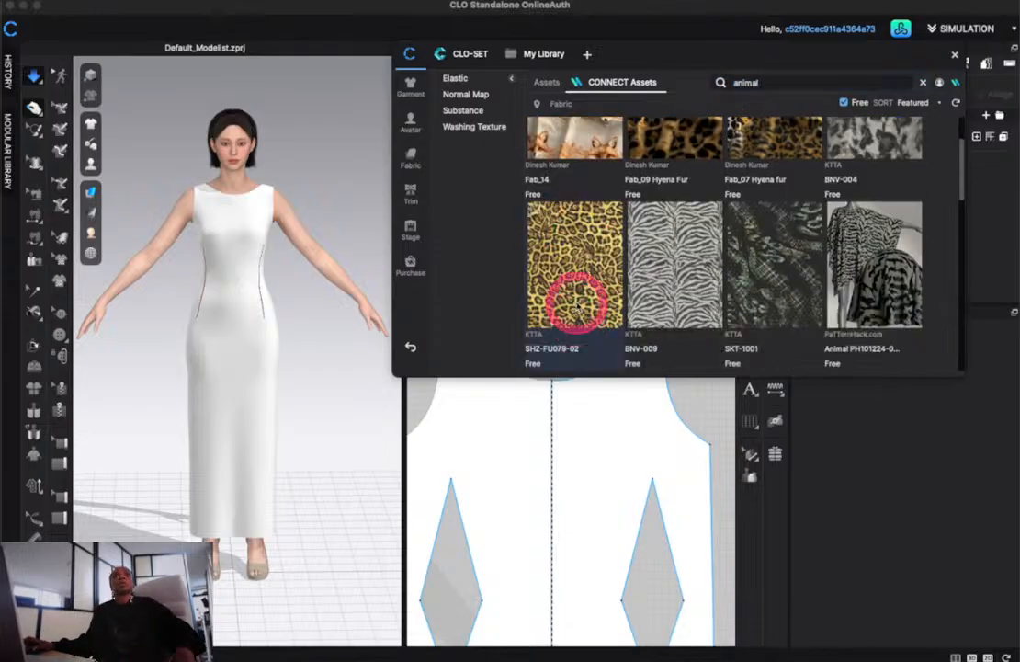
double_click(576, 311)
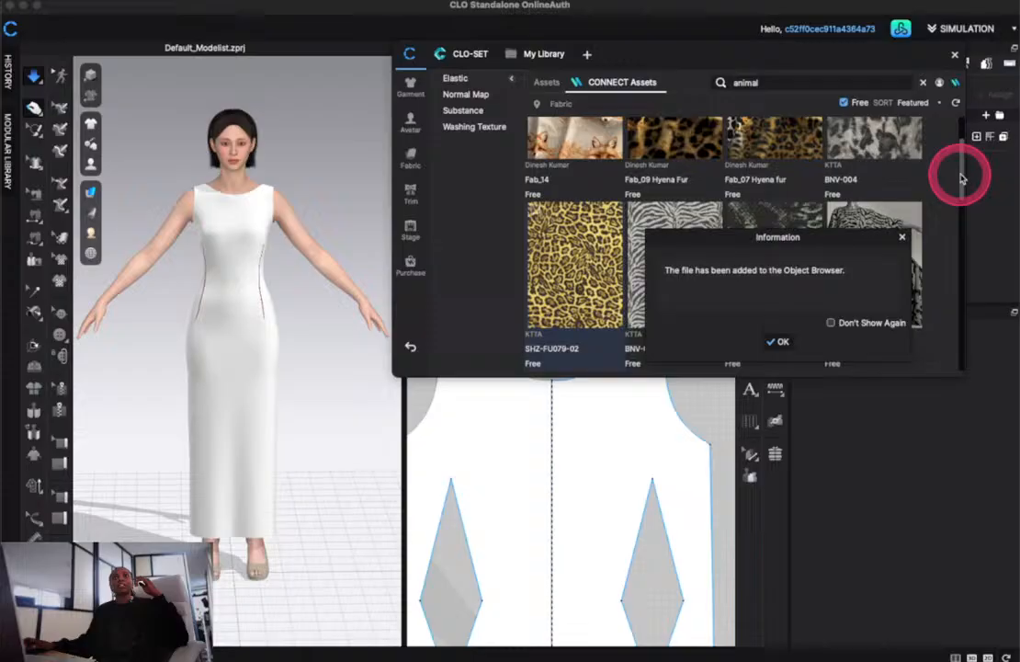
click(778, 341)
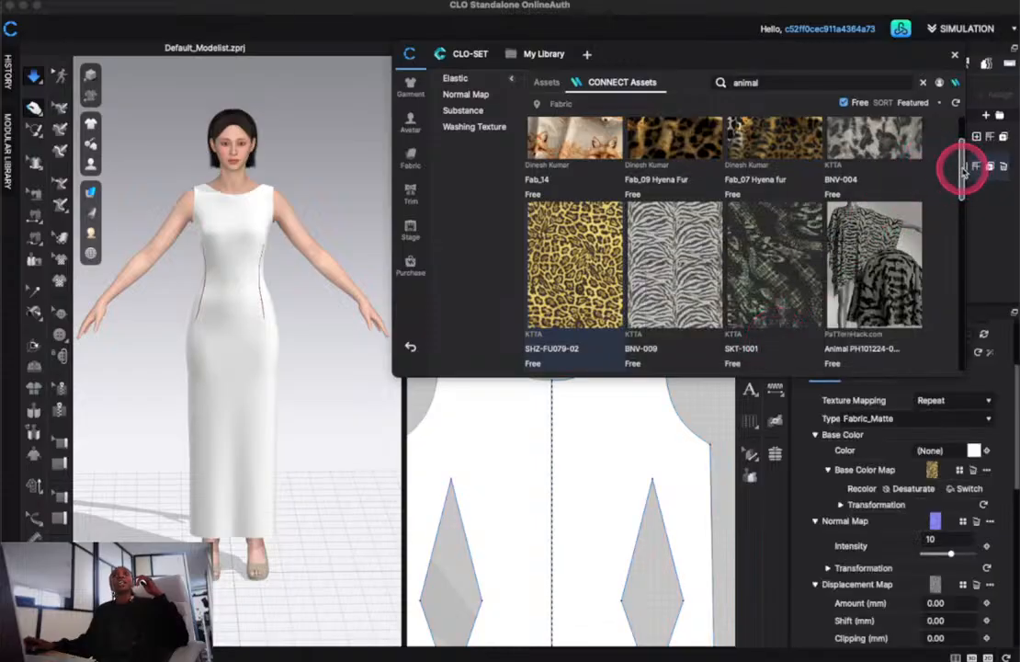
Assign the leopard-print fabric SHZ-FU079-02 to both the front and back pieces of the dress and inspect the result on the avatar
drag(962, 170, 930, 133)
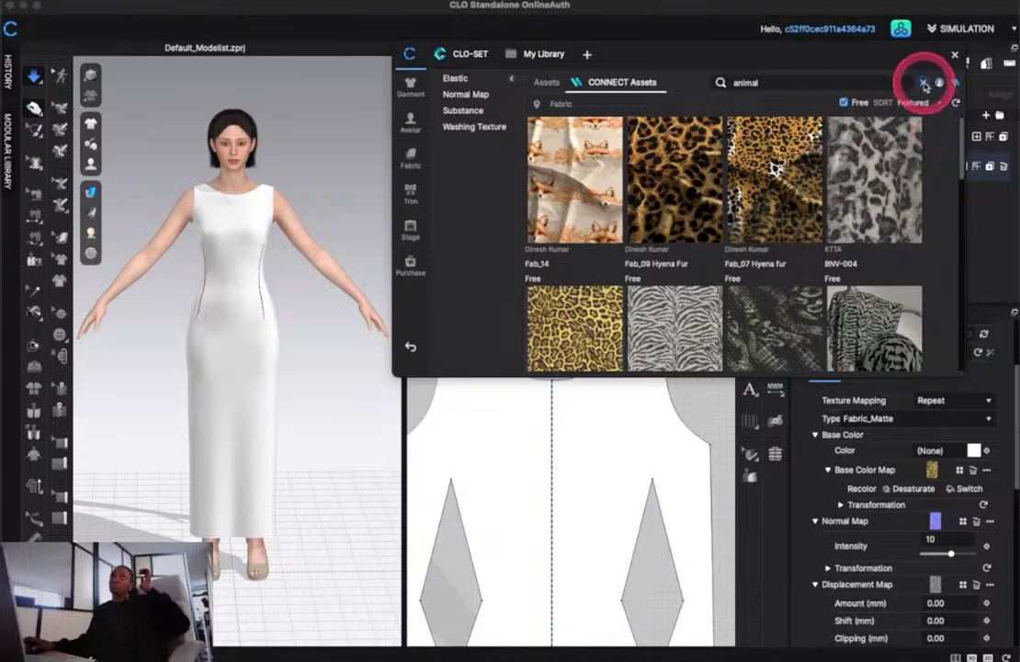
click(984, 55)
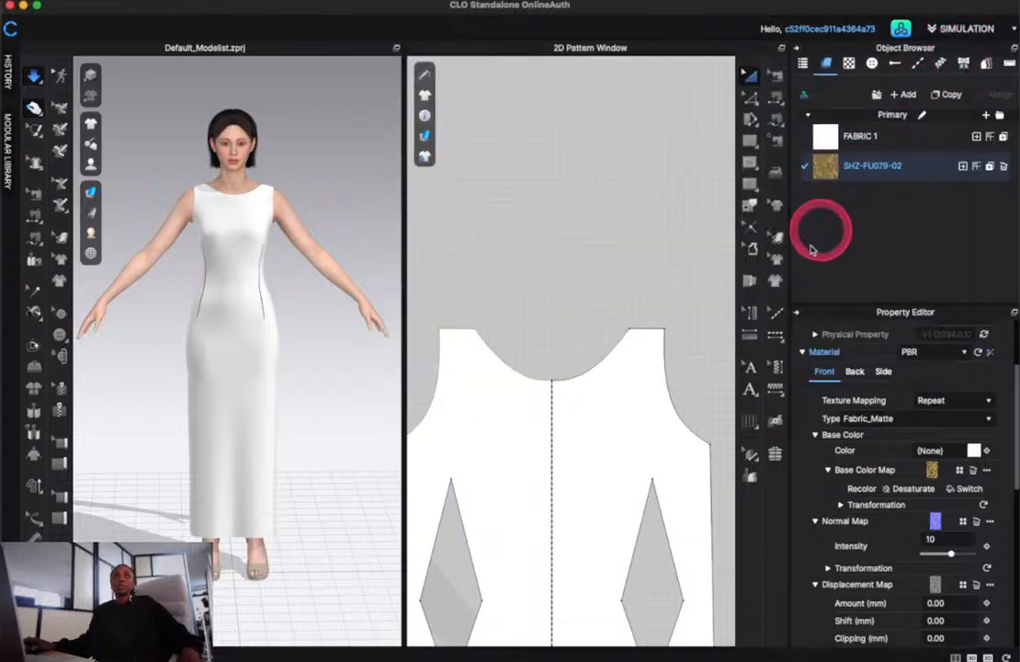
scroll(584, 421, down, 5)
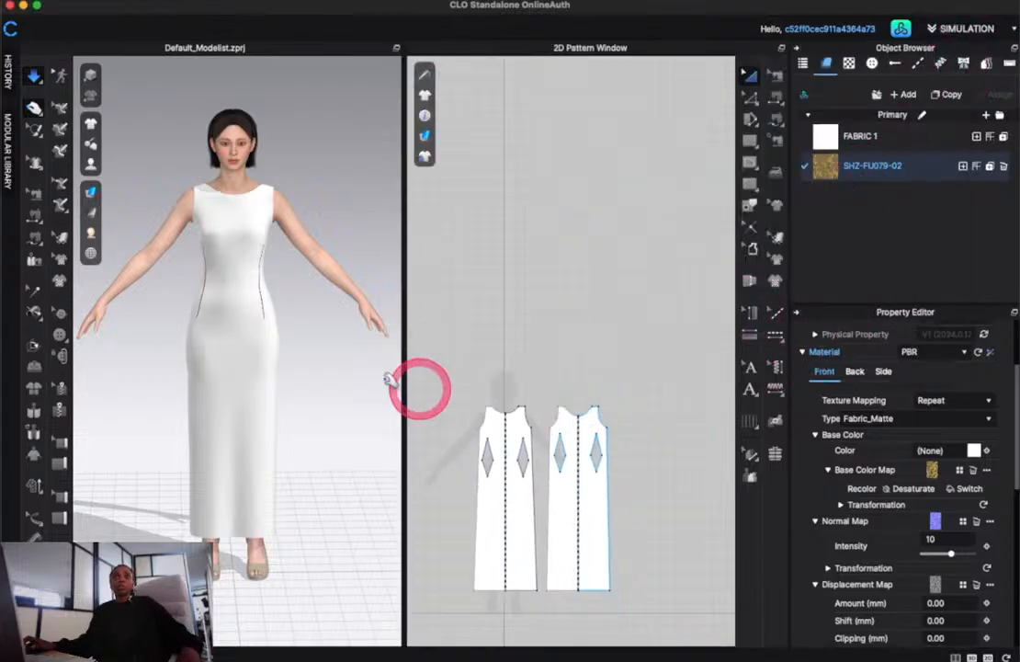
drag(458, 372, 647, 607)
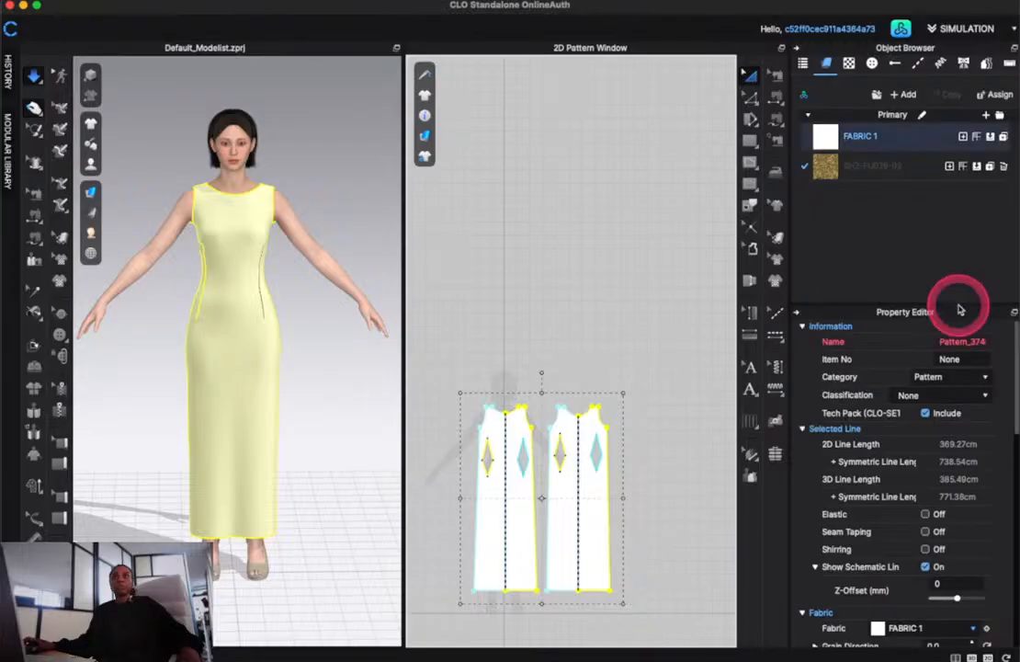
click(951, 631)
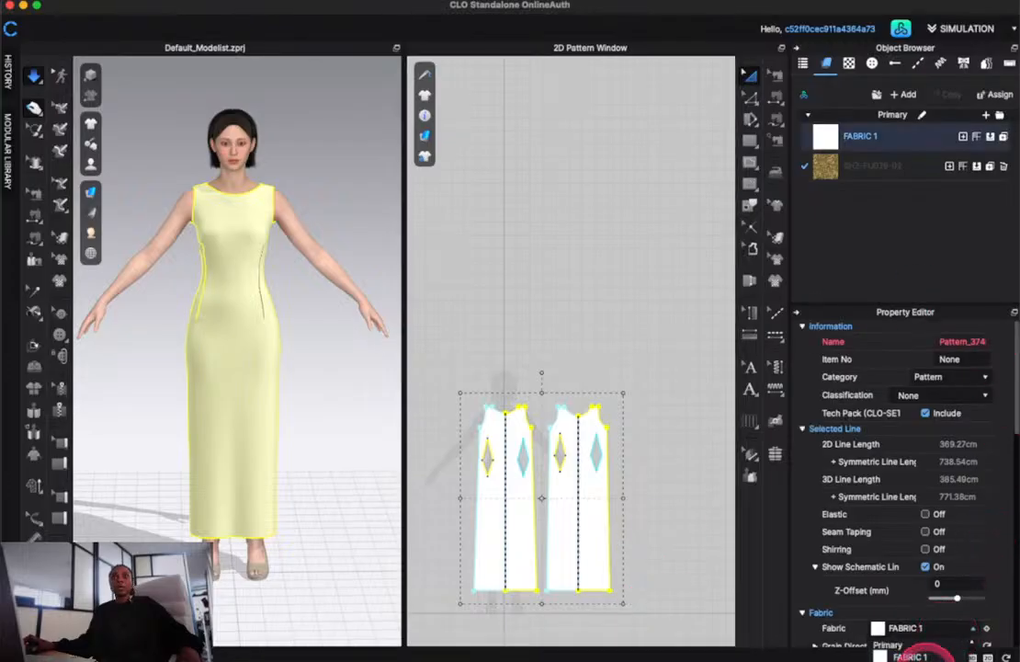
click(933, 653)
click(575, 295)
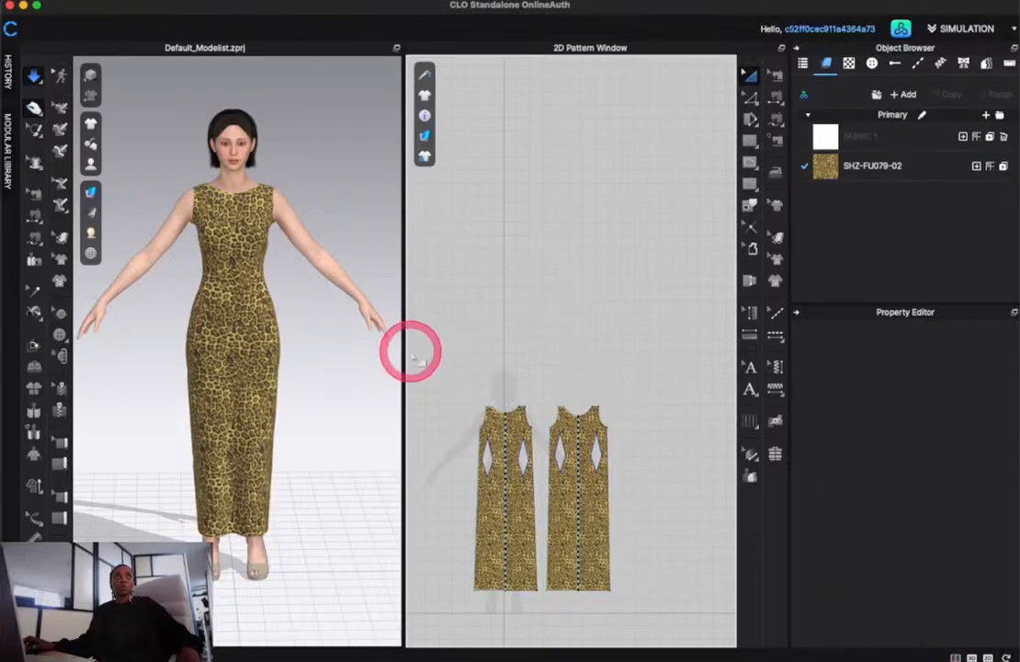
scroll(379, 357, up, 5)
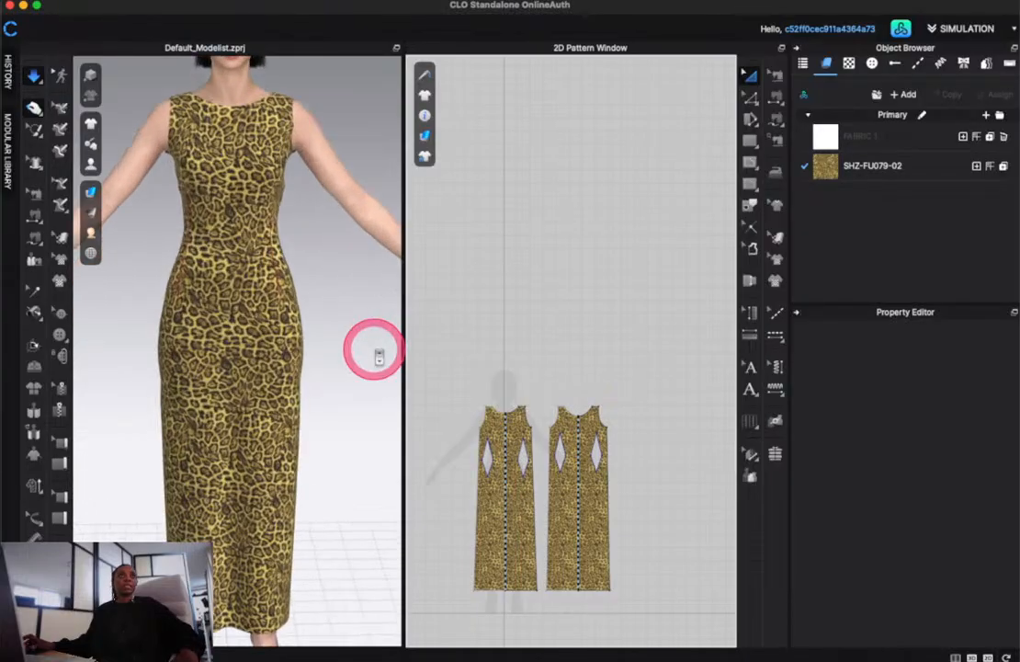
right_drag(378, 357, 324, 323)
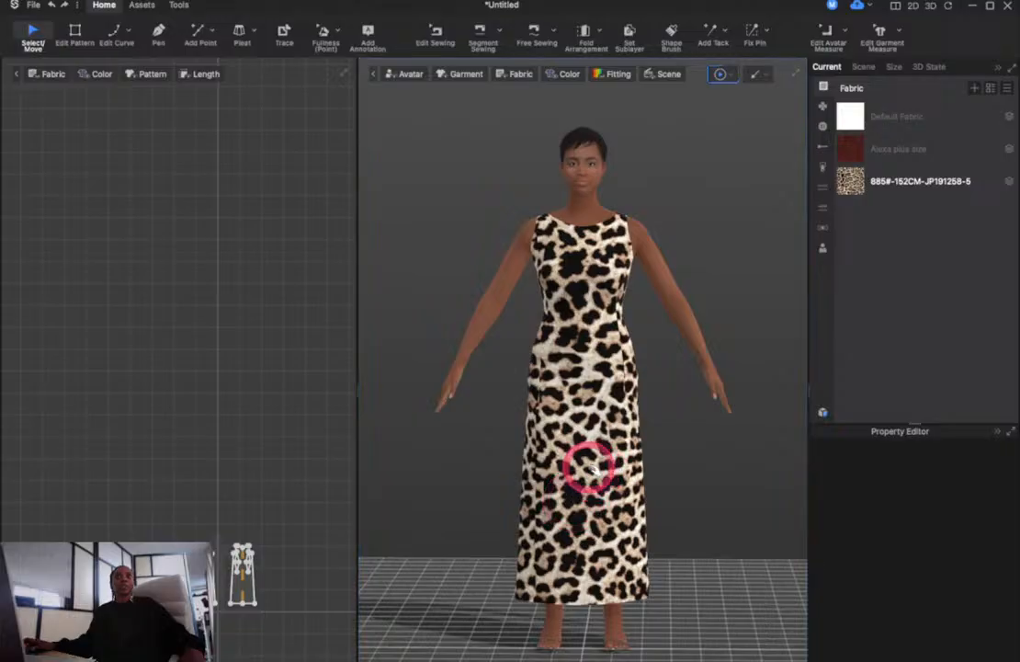
Switch to Style3D and look through the Resource Library fabrics for alternative animal prints
click(589, 468)
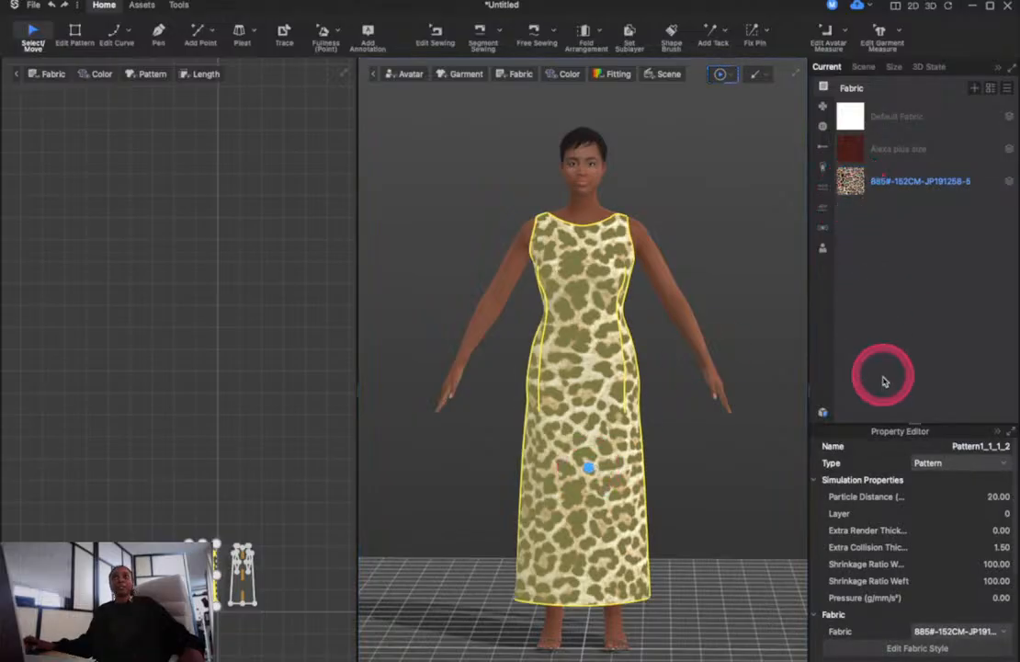
click(823, 415)
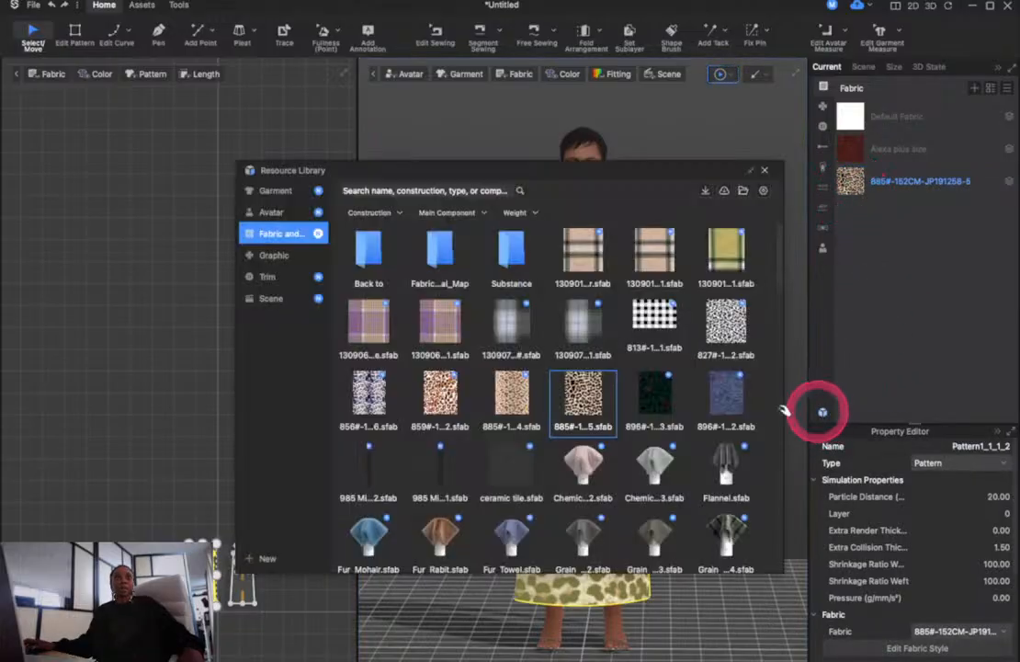
click(511, 399)
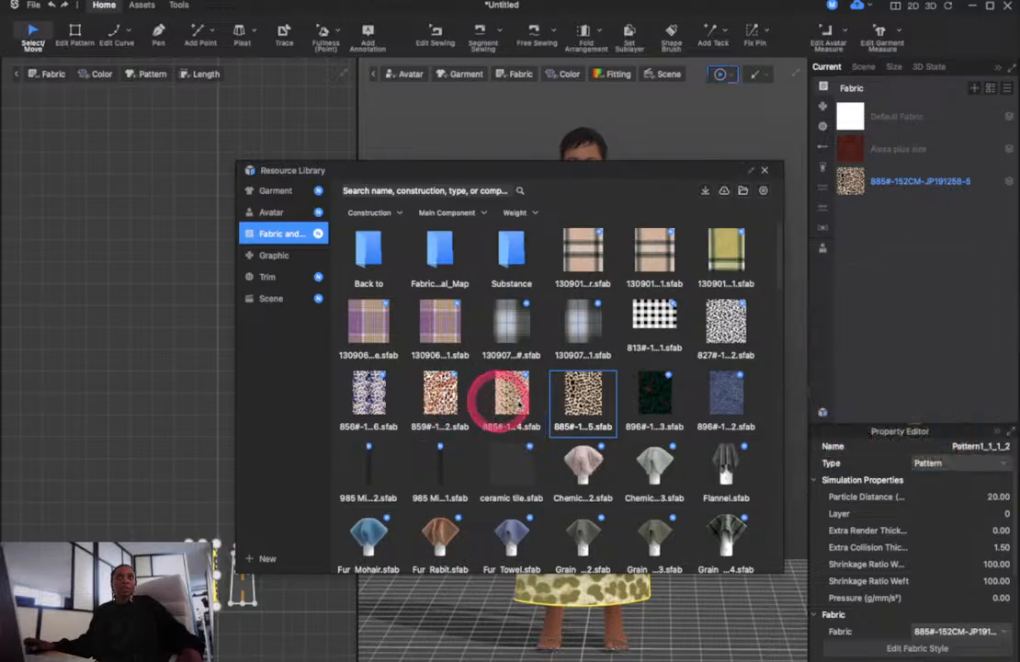
click(579, 395)
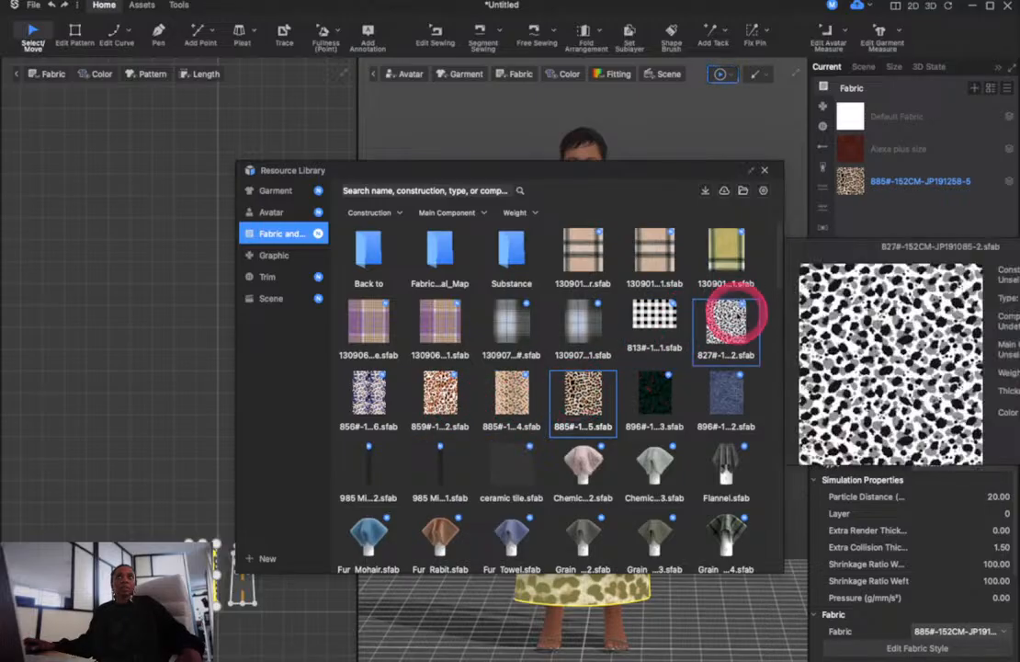
scroll(485, 451, down, 5)
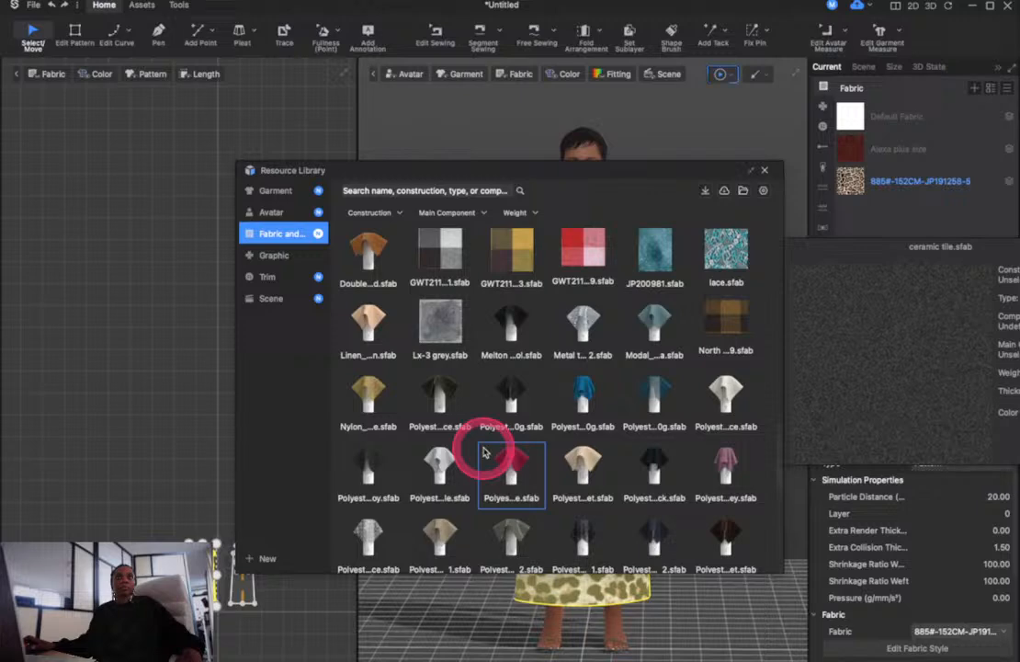
scroll(484, 451, down, 5)
scroll(484, 450, up, 10)
Enter "animal" as the Resource Library search term and look through the listed fabrics
click(439, 201)
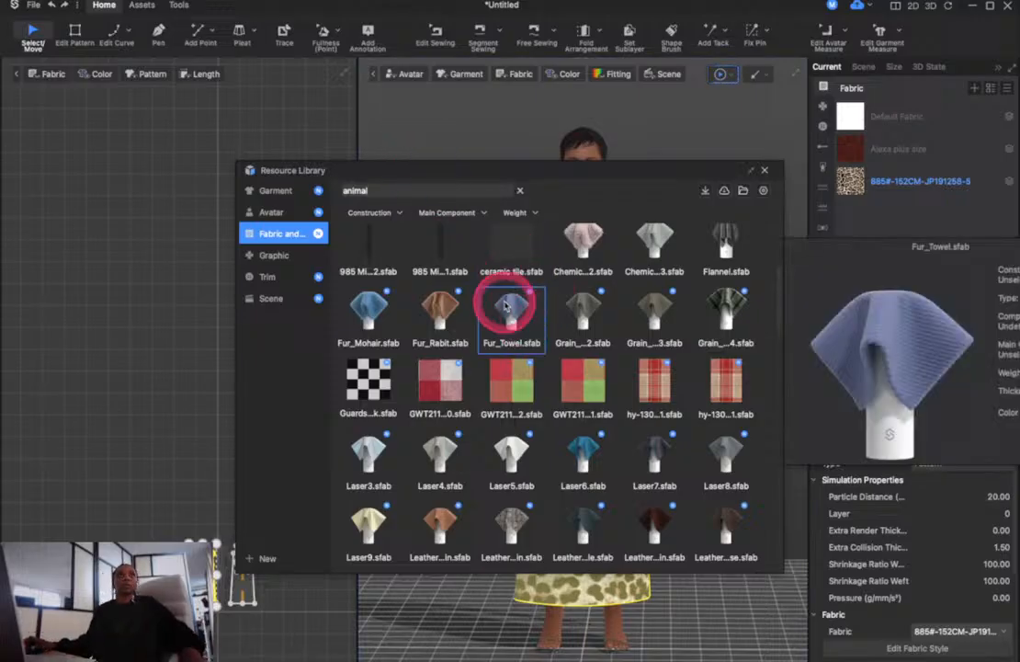
mouse_move(530, 367)
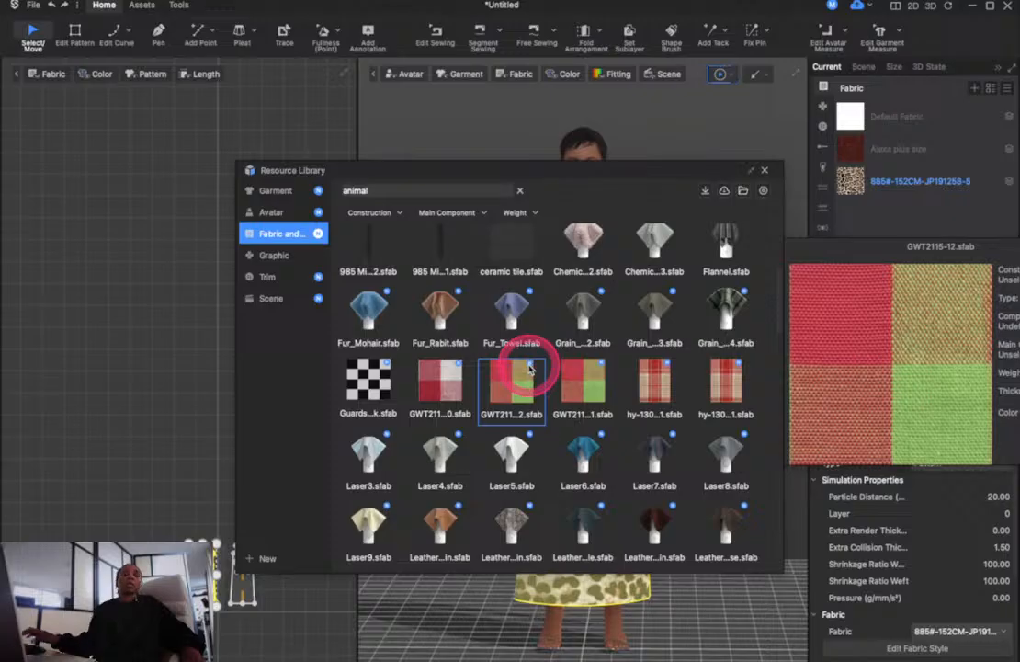
scroll(545, 446, down, 5)
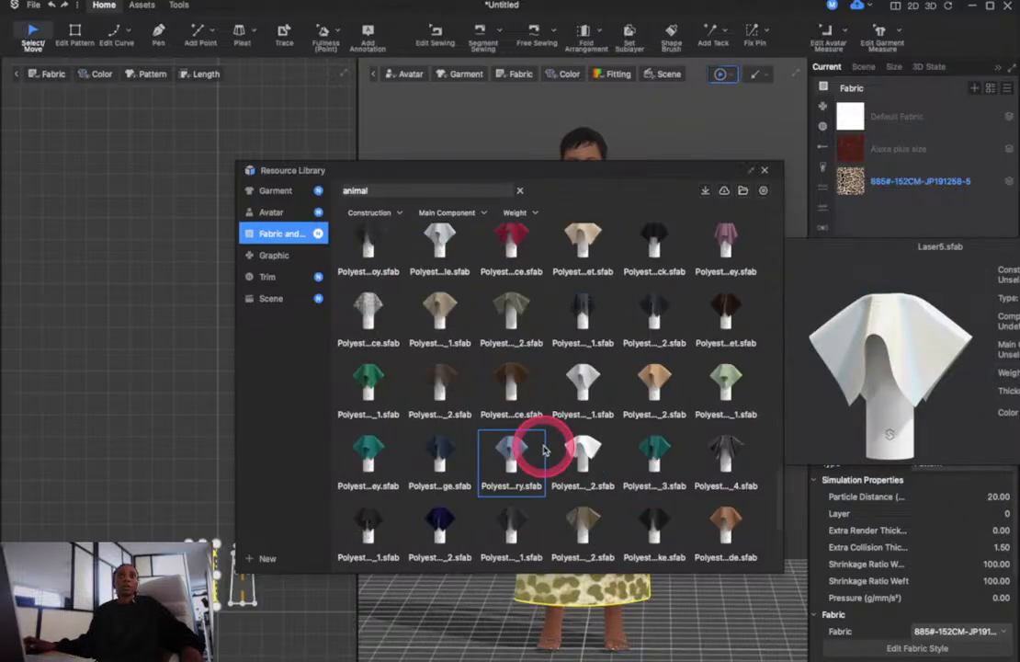
scroll(542, 447, down, 3)
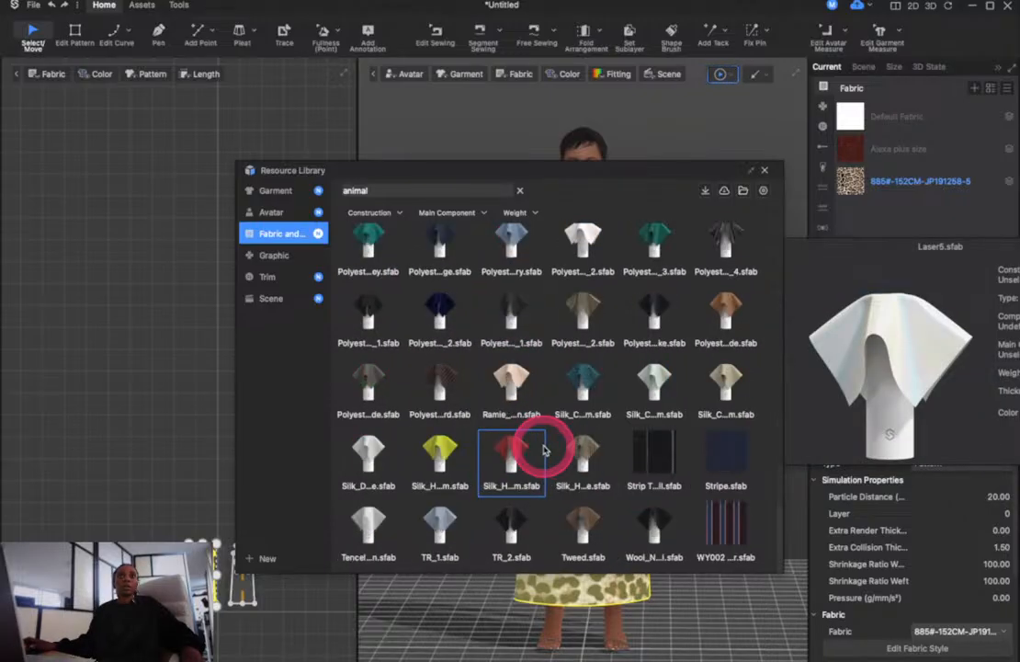
Open the fabric download Marketplace and search it for "animal"
click(721, 193)
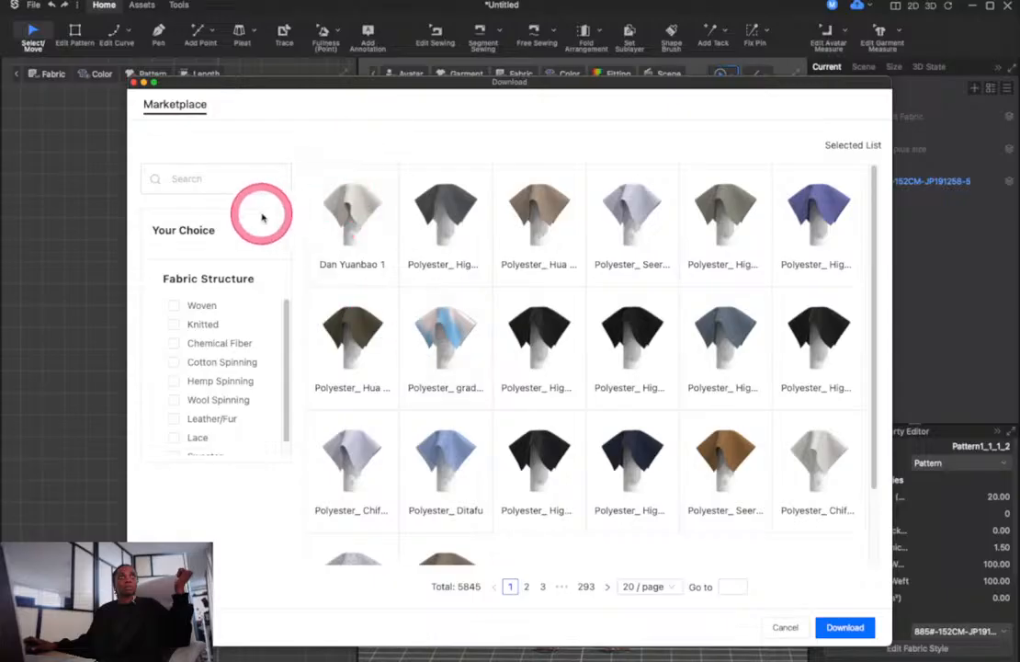
click(226, 173)
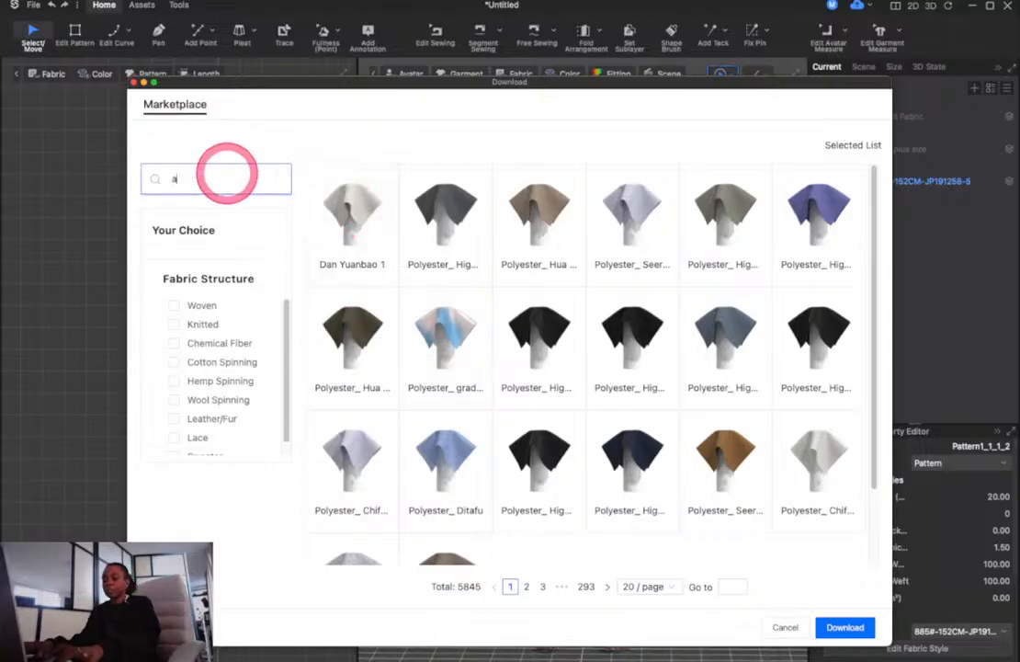
key(Return)
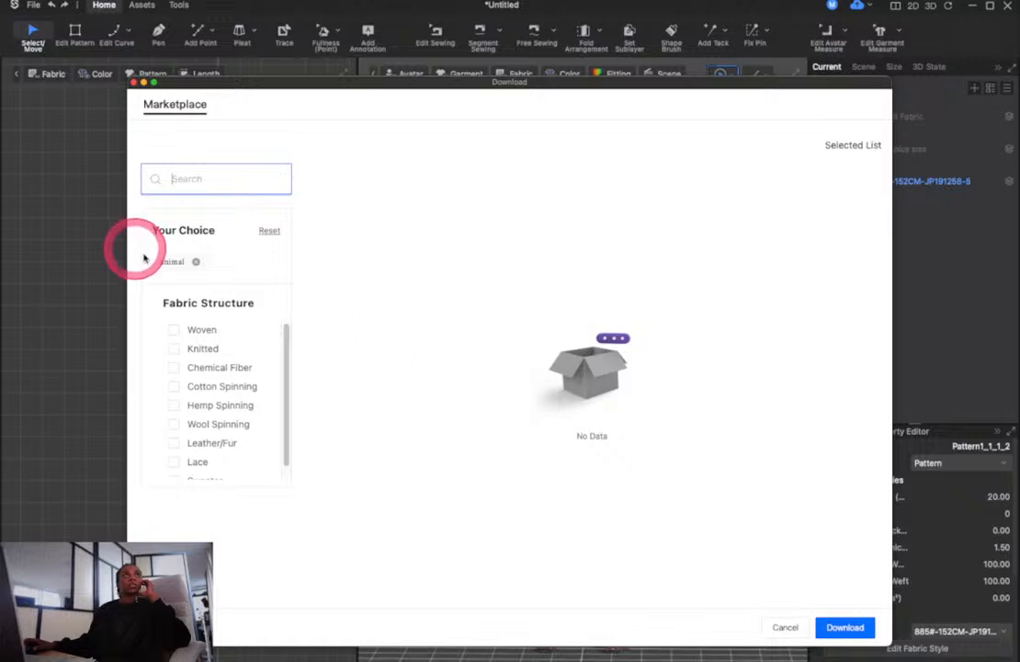
Clear the "animal" filter, look through Marketplace fabric pages 1 to 7, and close the Marketplace and Resource Library without downloading
click(195, 262)
scroll(533, 349, down, 3)
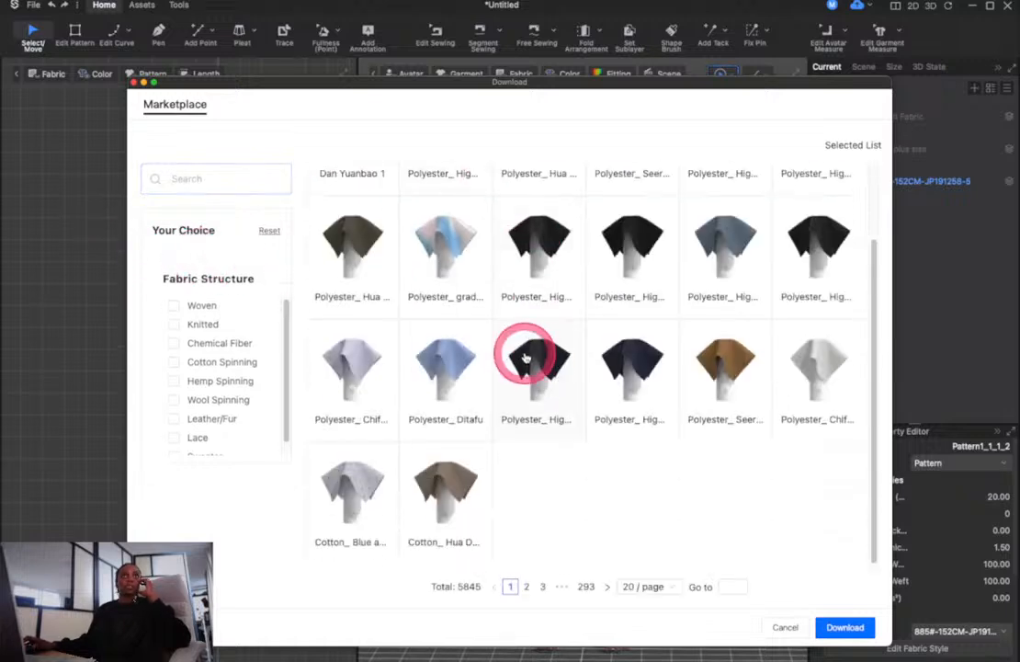
scroll(610, 456, up, 3)
scroll(615, 449, down, 3)
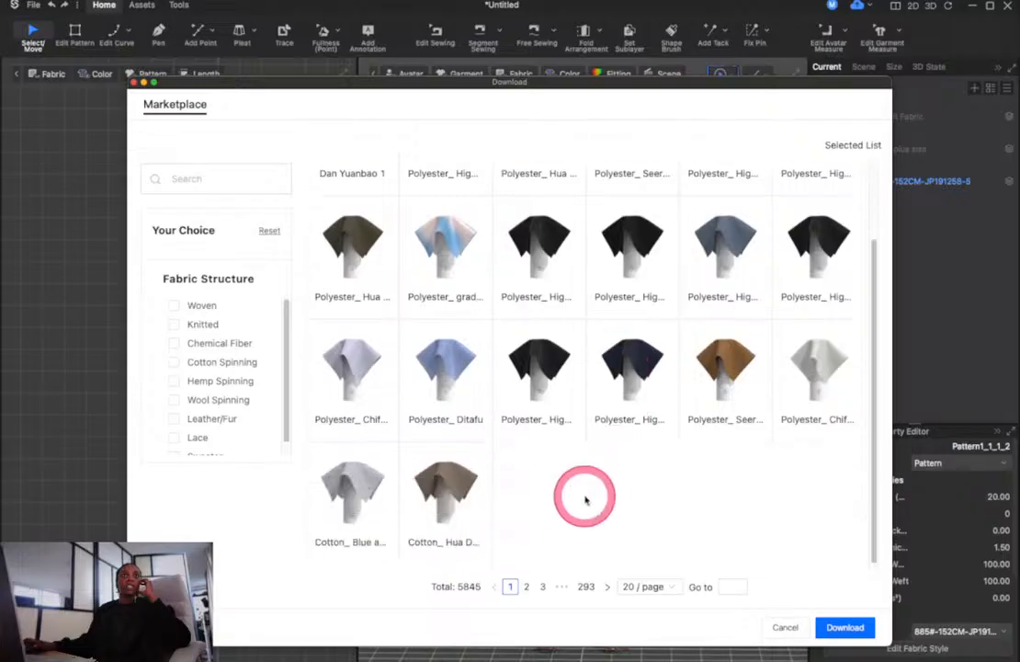
click(528, 587)
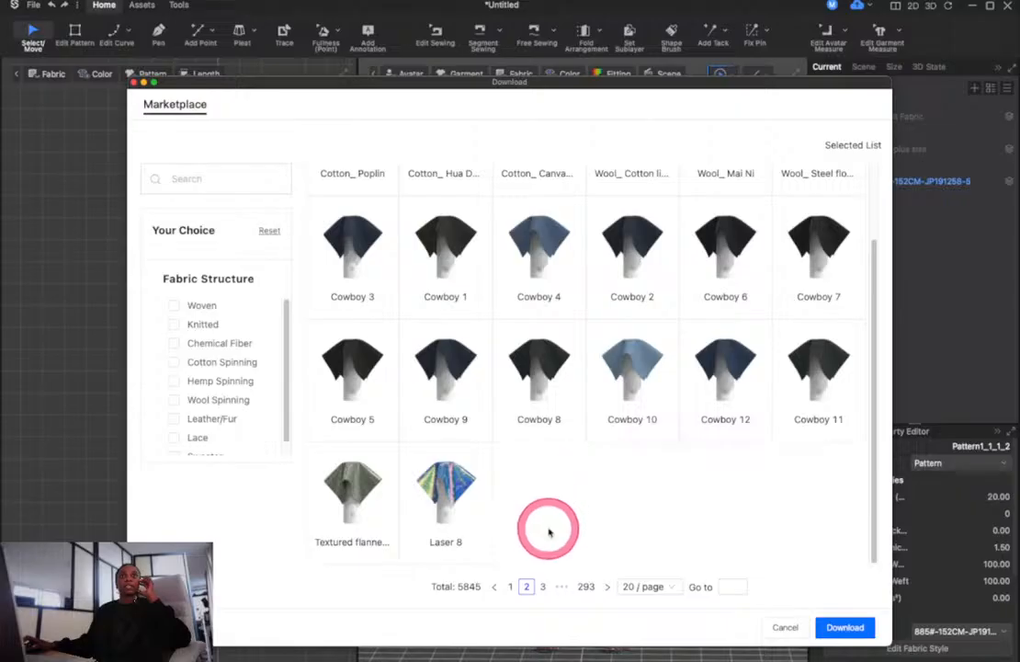
click(538, 587)
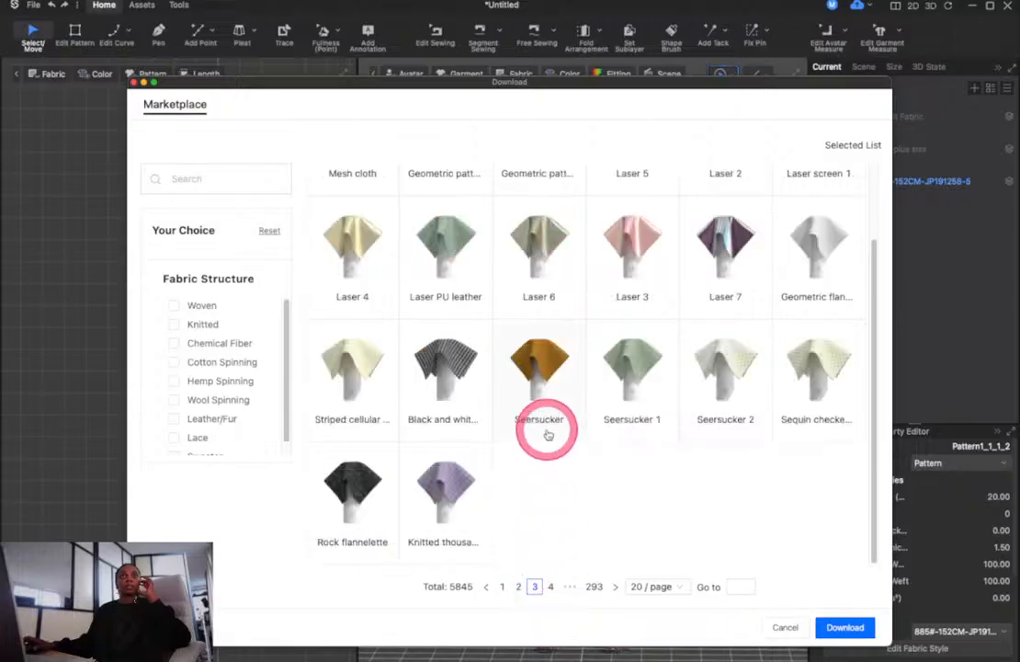
click(550, 586)
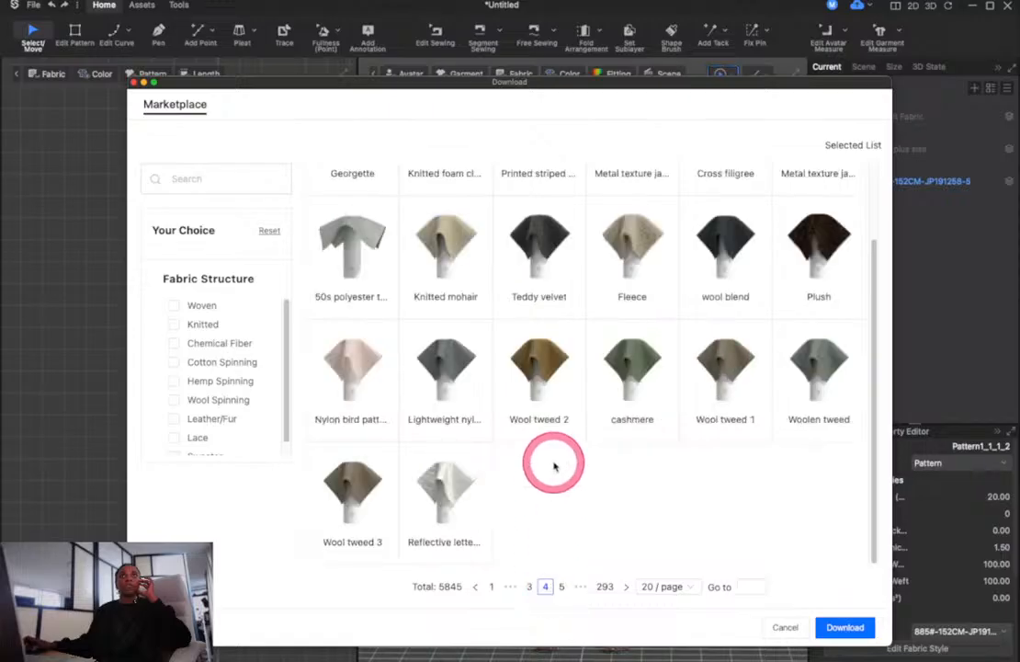
click(561, 586)
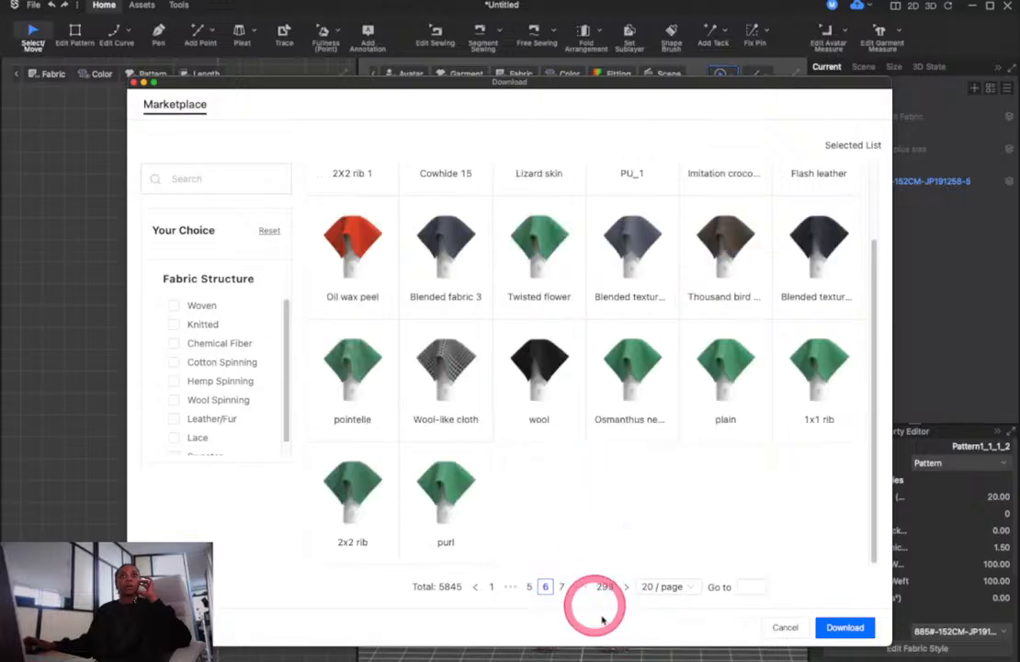
click(561, 587)
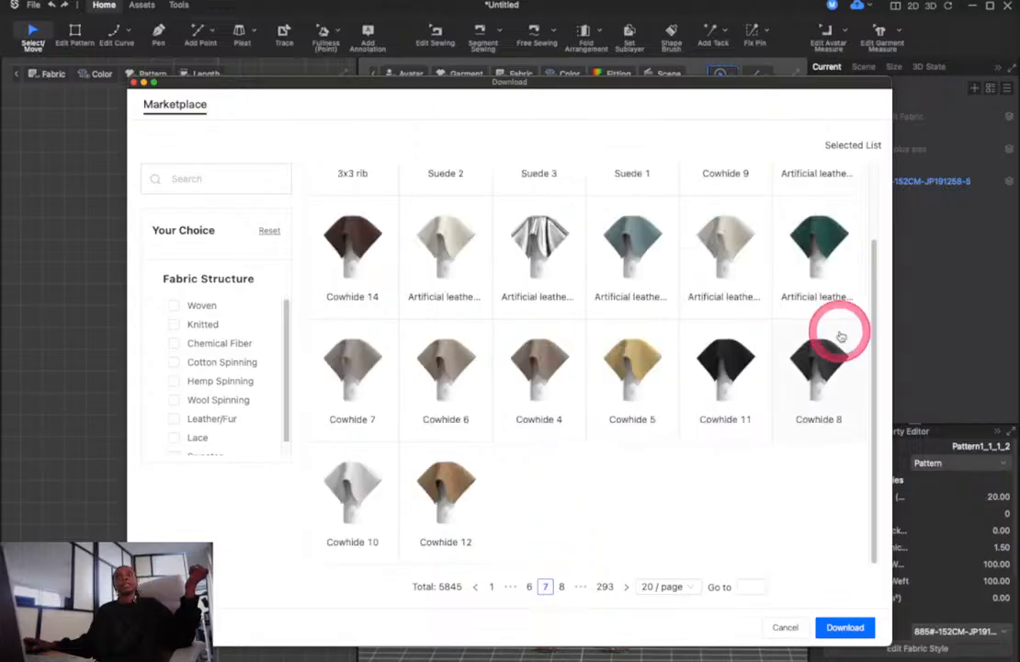
click(777, 632)
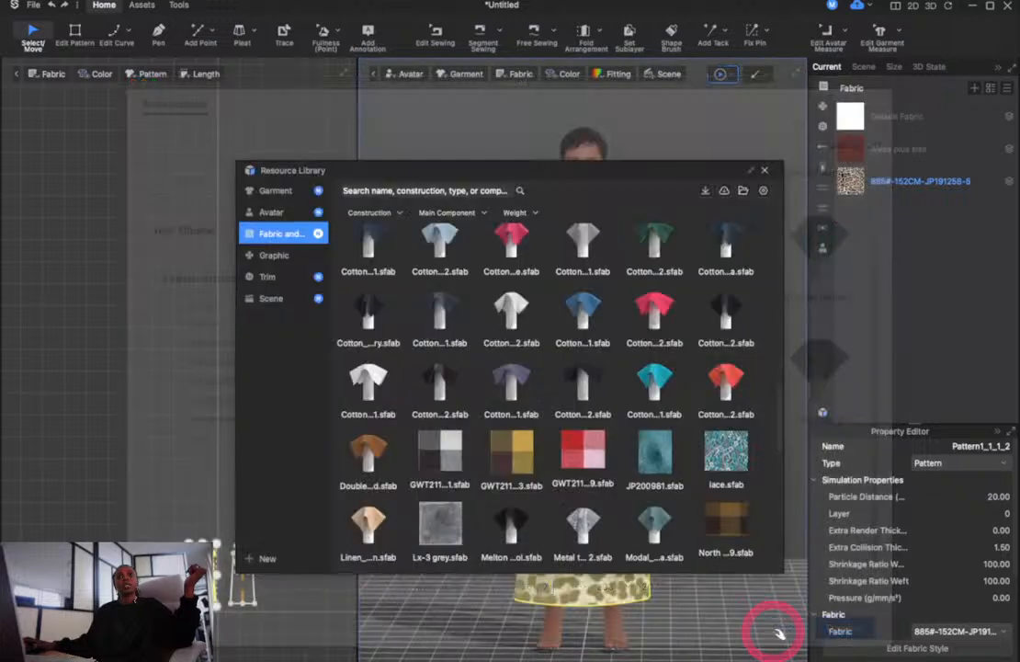
click(765, 172)
click(713, 225)
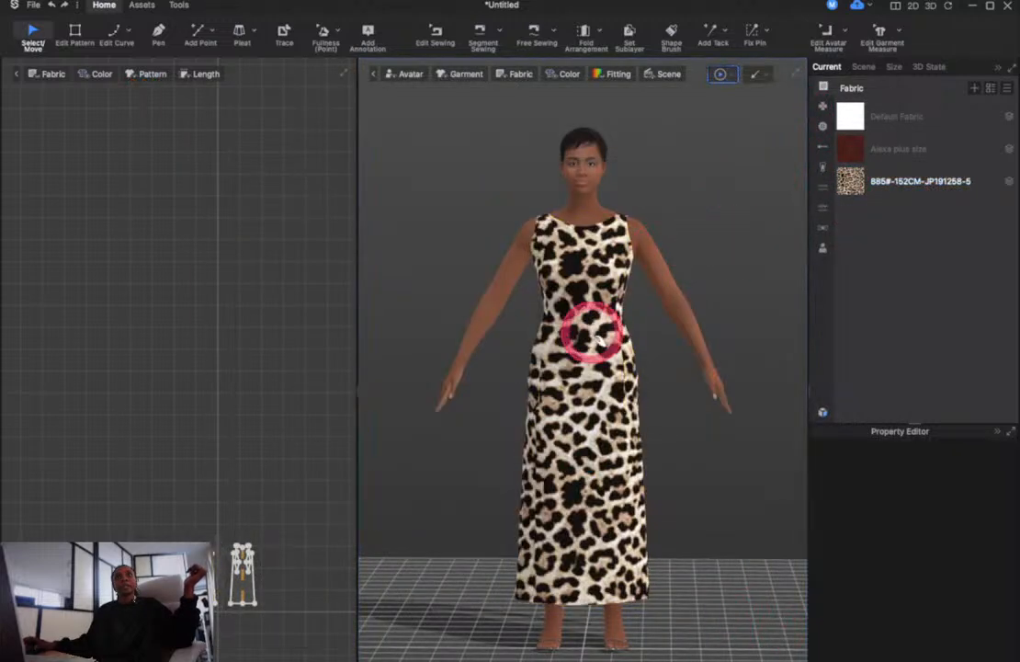
Open the 885#-152CM-JP191258-5 leopard fabric's texture in the Image Editor and enlarge its repeat tile very slightly
click(596, 340)
click(892, 183)
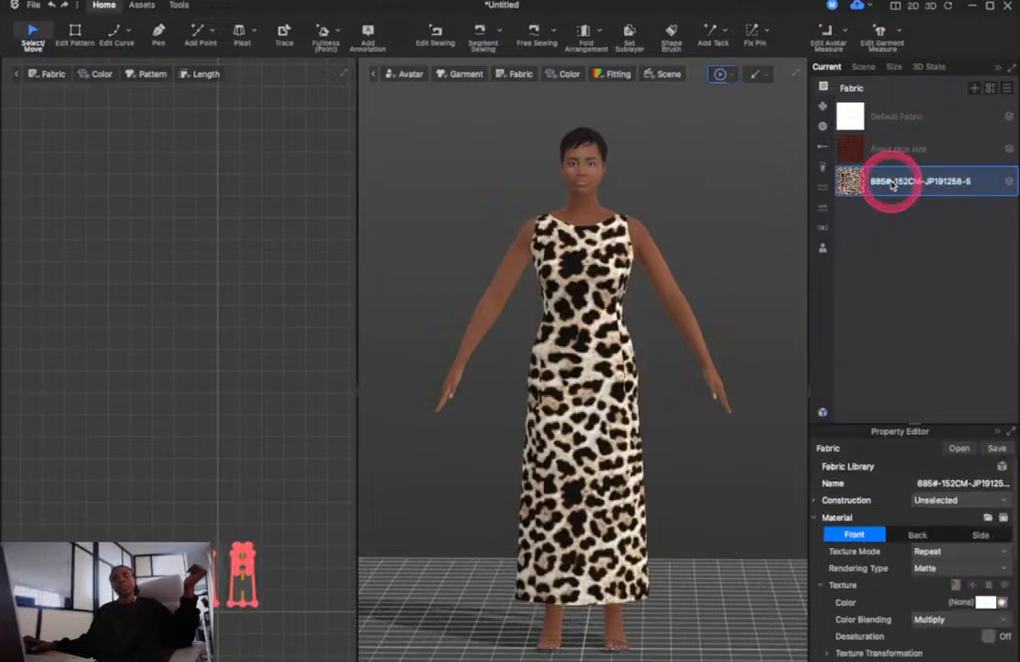
click(1006, 589)
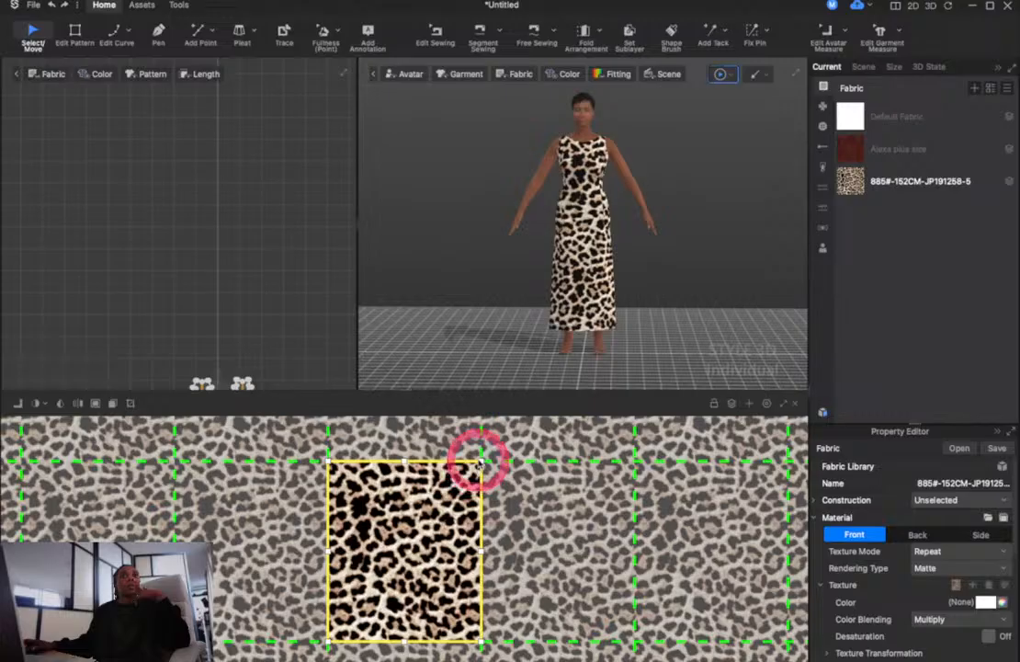
mouse_move(485, 460)
mouse_down()
mouse_move(459, 485)
mouse_move(519, 460)
mouse_move(451, 480)
mouse_move(439, 496)
mouse_move(524, 440)
mouse_move(490, 473)
mouse_up()
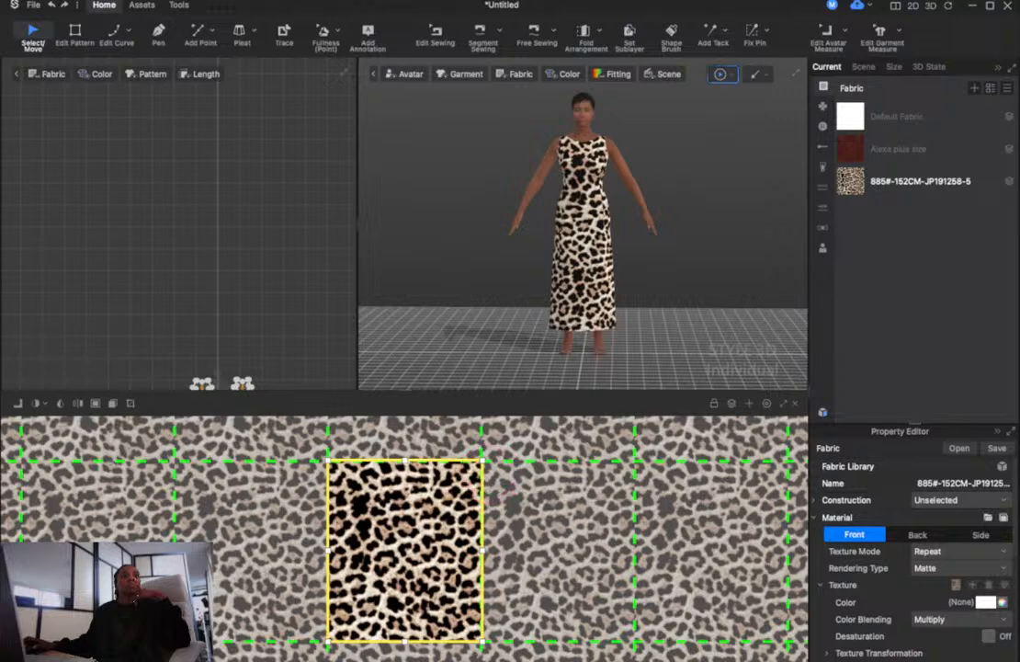
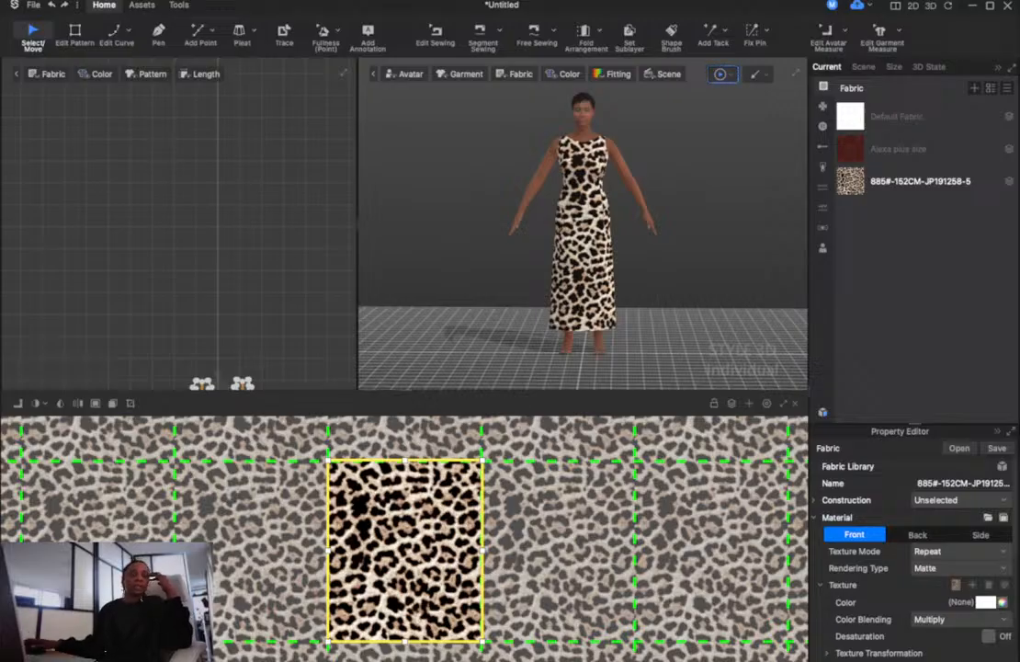
Reselect the leopard texture in the Image Editor and nudge its frame slightly over the tiled repeats
scroll(406, 551, down, 10)
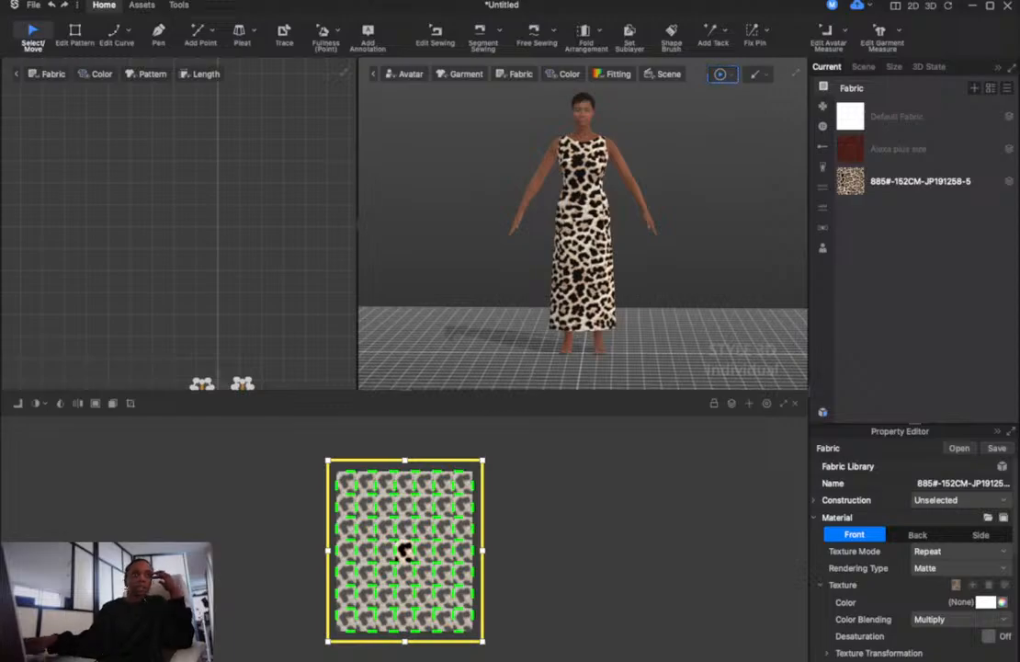
scroll(403, 549, up, 1)
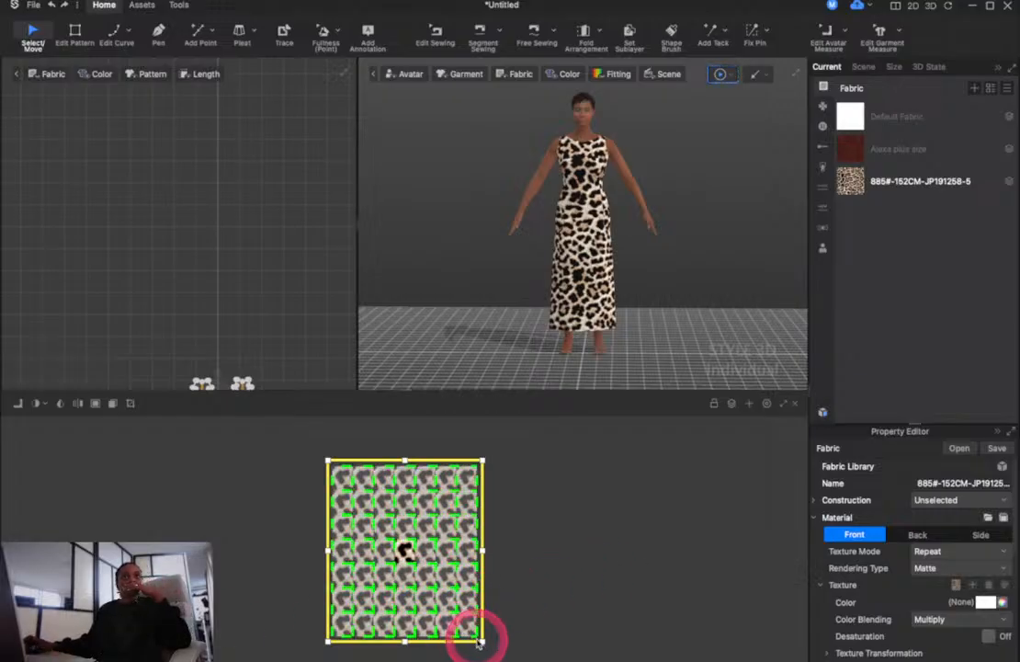
mouse_move(473, 632)
mouse_down()
mouse_move(485, 641)
mouse_move(475, 632)
mouse_up()
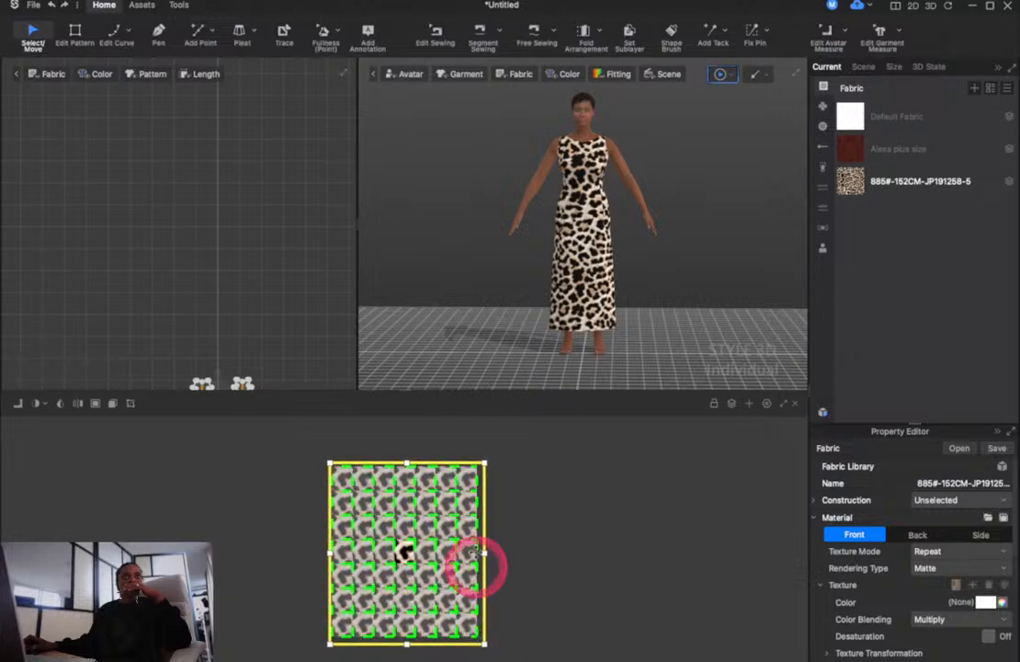
click(564, 574)
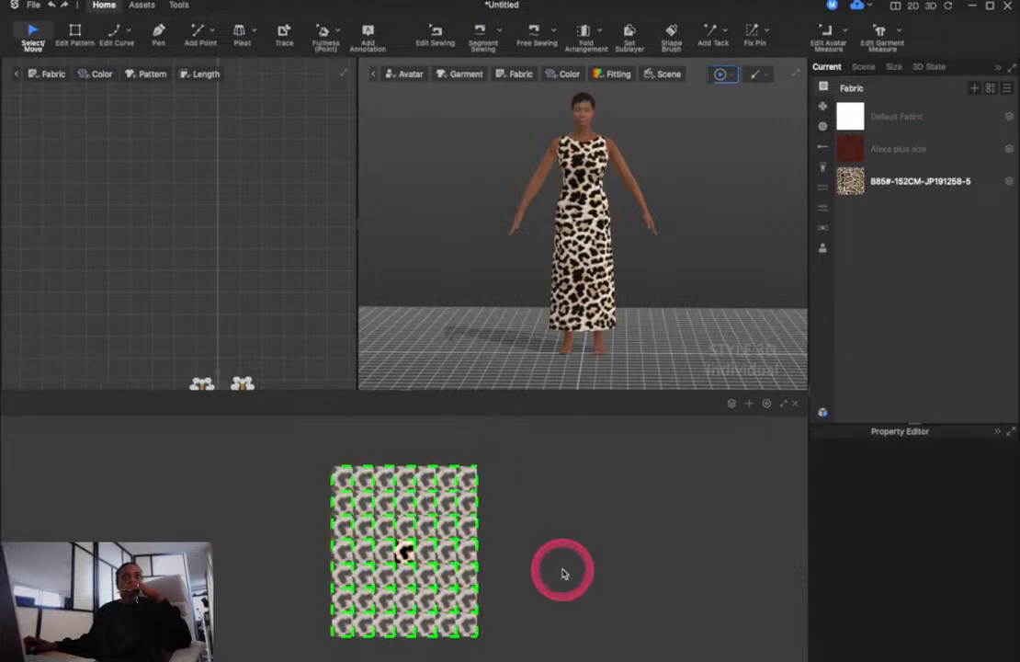
click(393, 553)
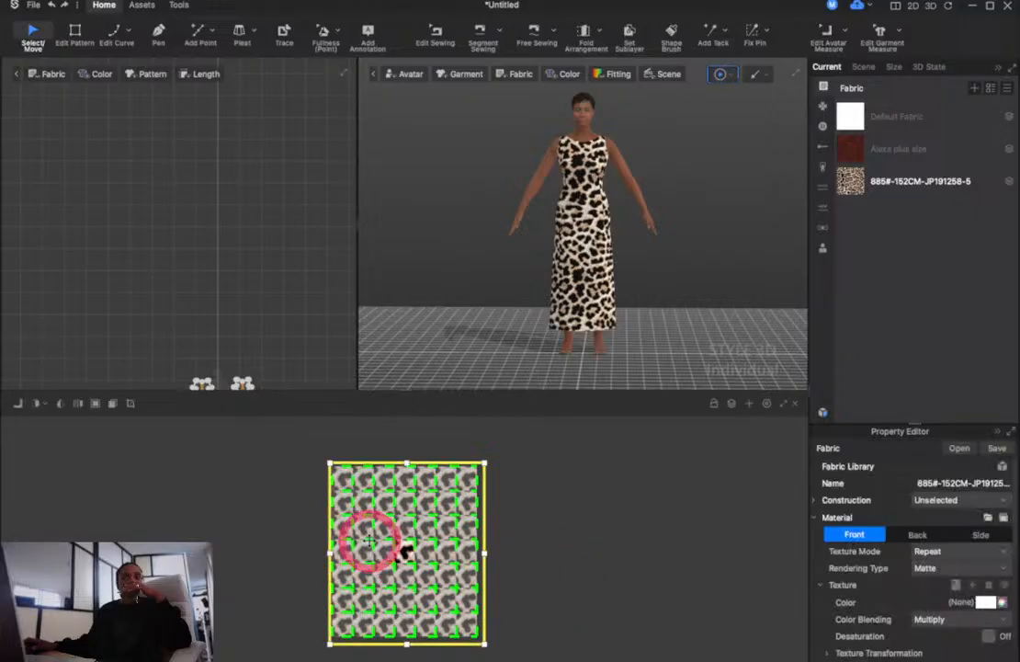
drag(370, 543, 366, 541)
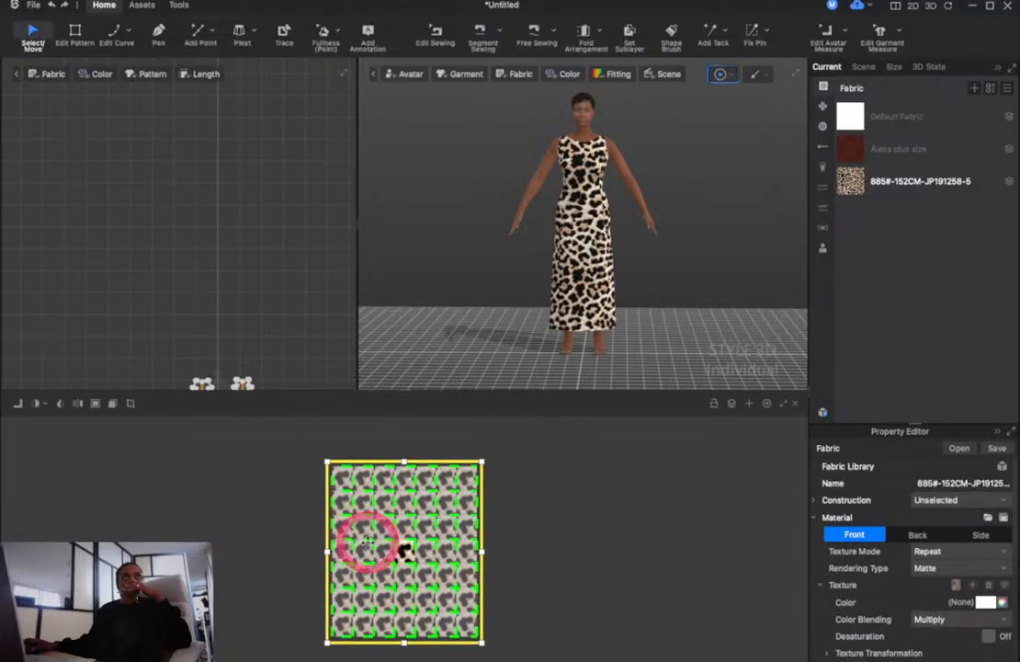
Enable the Extend to Other Side option for the leopard texture
click(42, 405)
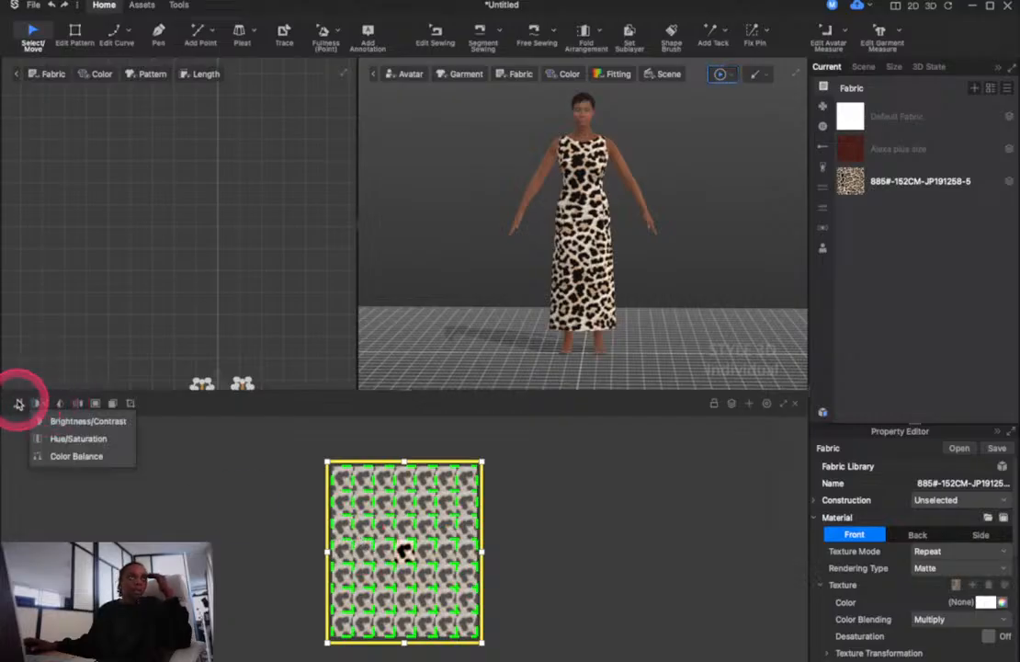
click(19, 404)
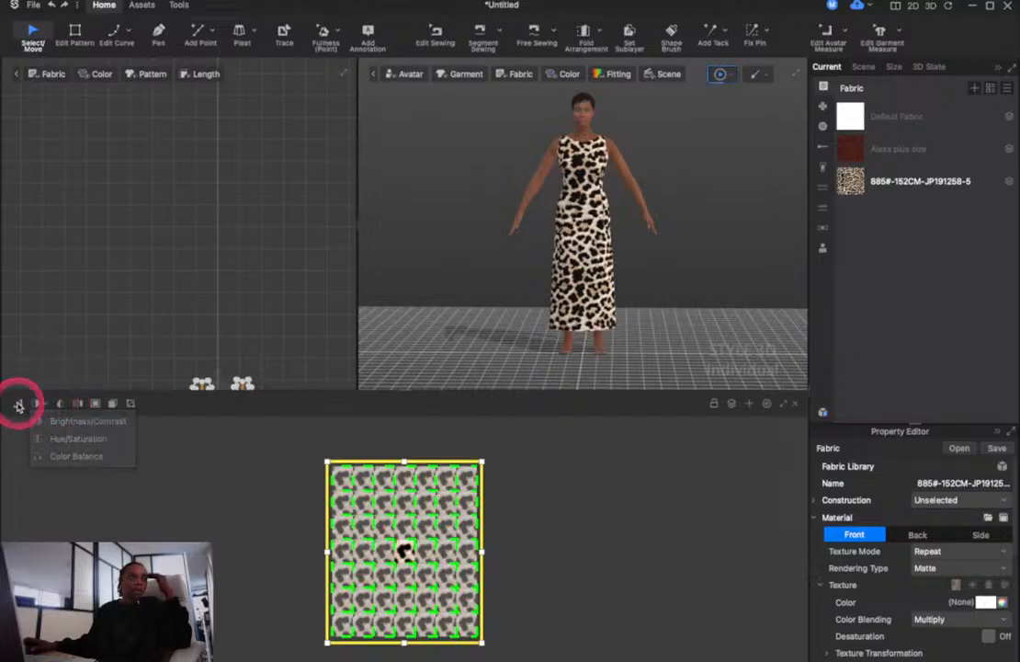
click(95, 405)
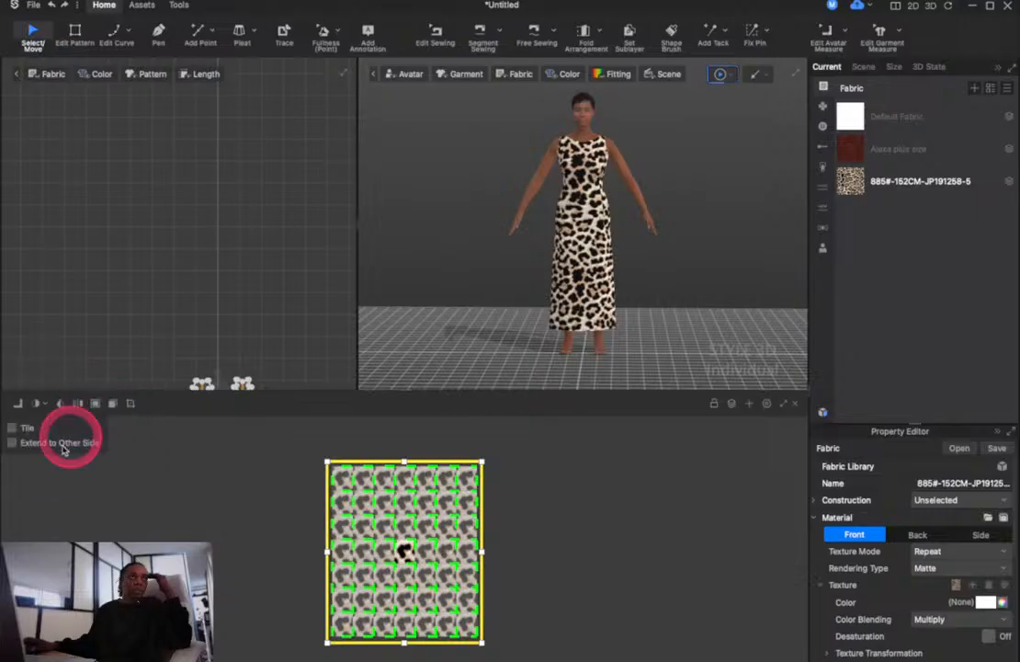
click(12, 445)
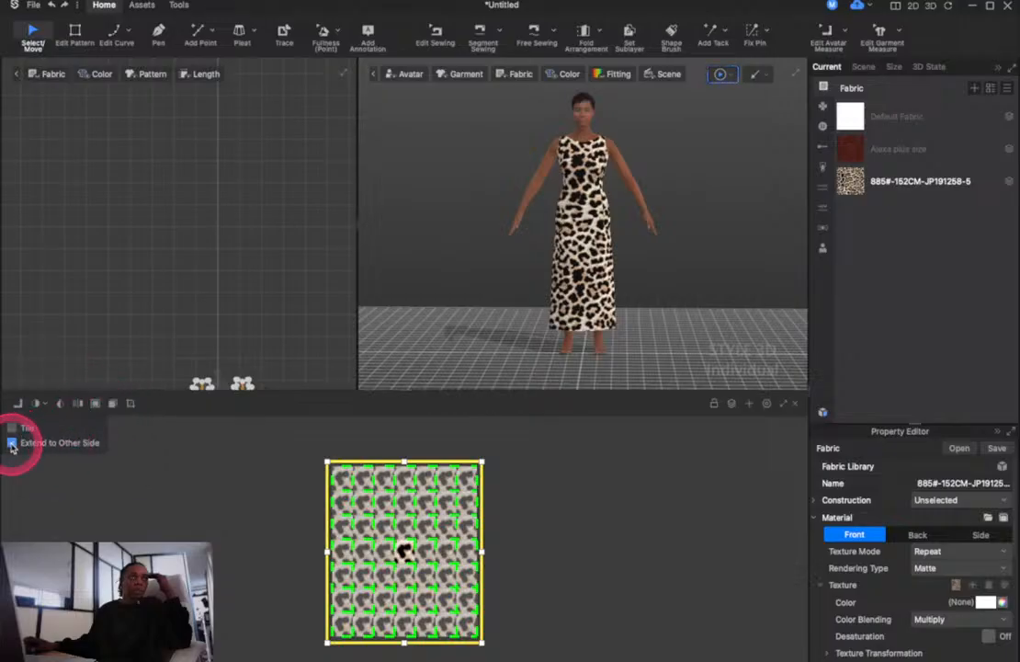
Look through the leopard texture's blend mode, opacity, extracted colours and colour adjustment options without changing them
click(114, 406)
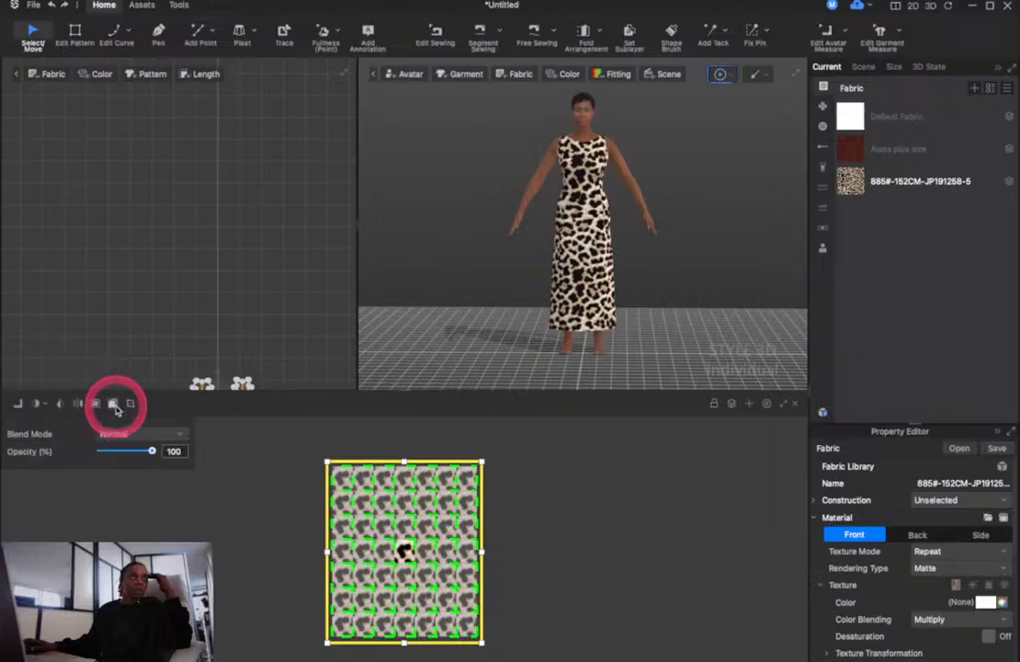
click(114, 406)
click(113, 406)
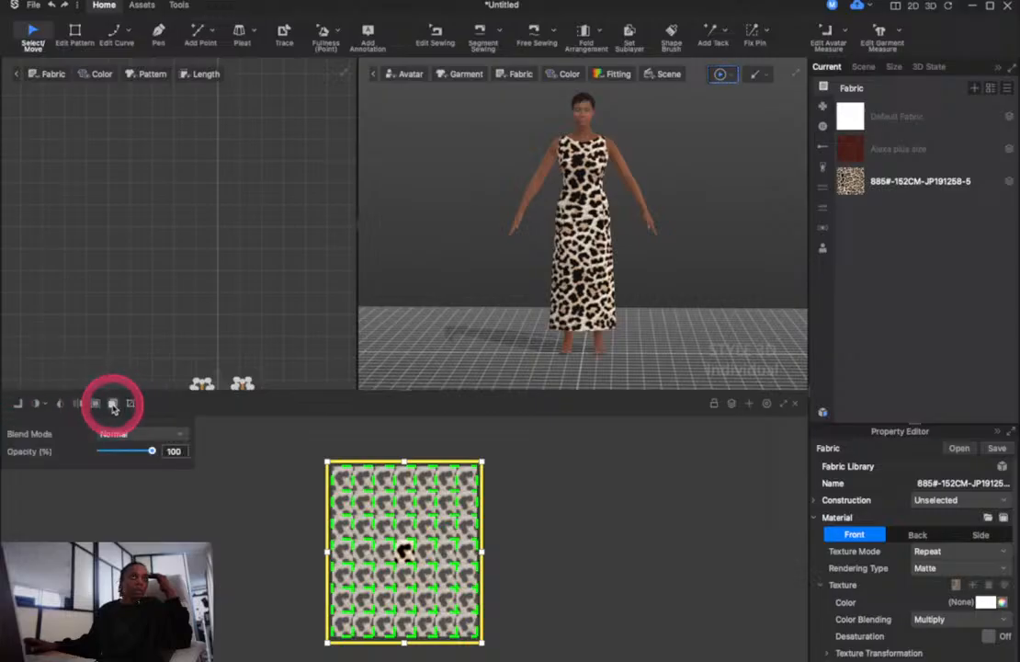
click(95, 404)
click(62, 405)
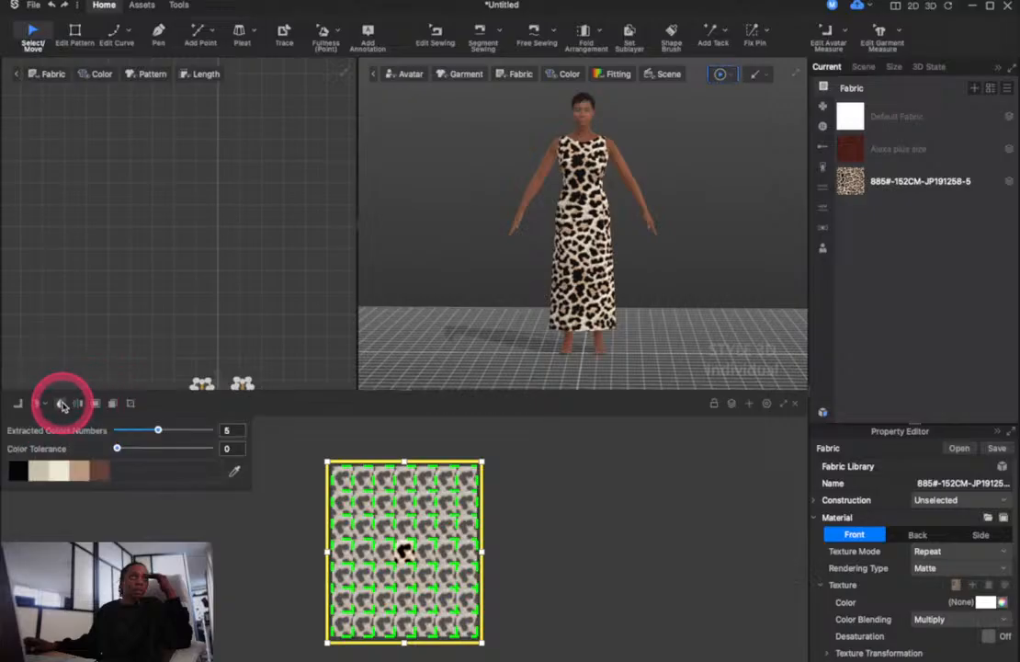
click(42, 405)
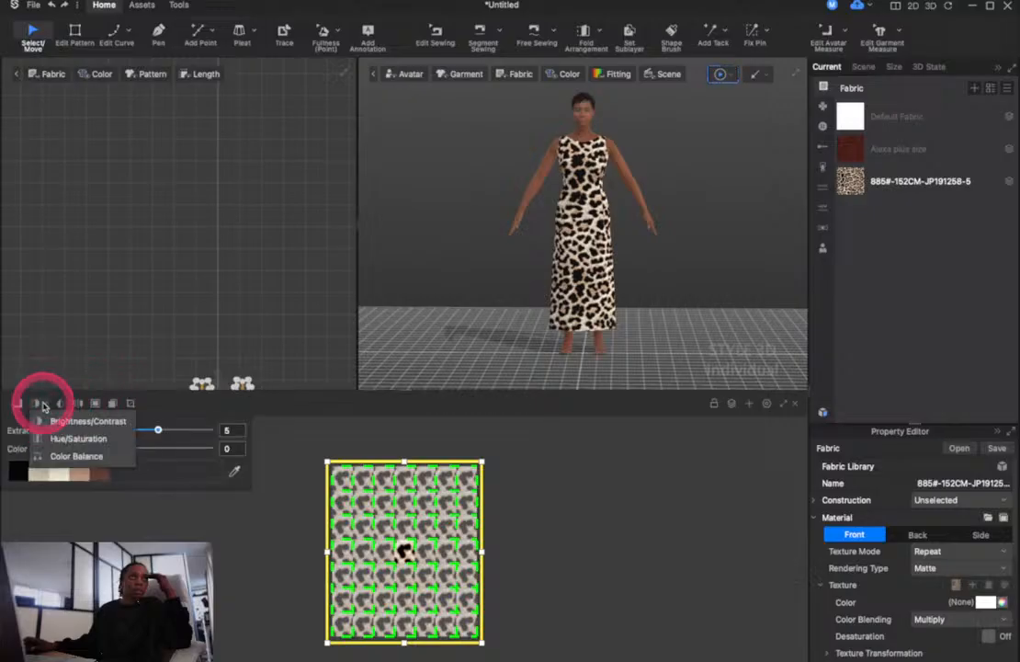
Show the leopard texture's size values and scale it down proportionally to about 279.4 × 328.7 mm, followed by a further reduction
click(17, 404)
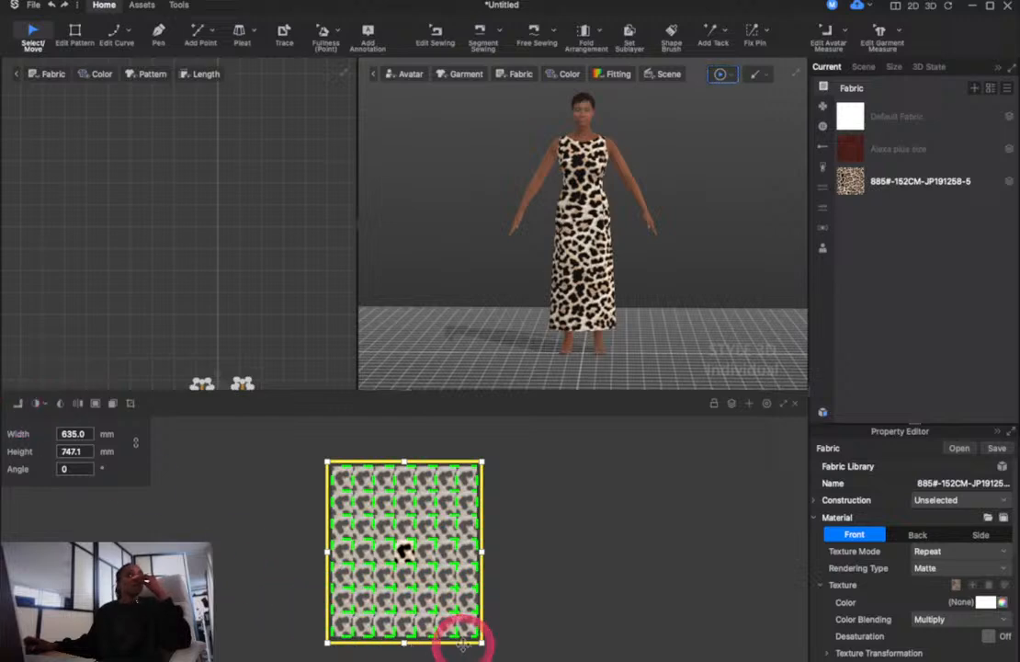
drag(477, 640, 394, 560)
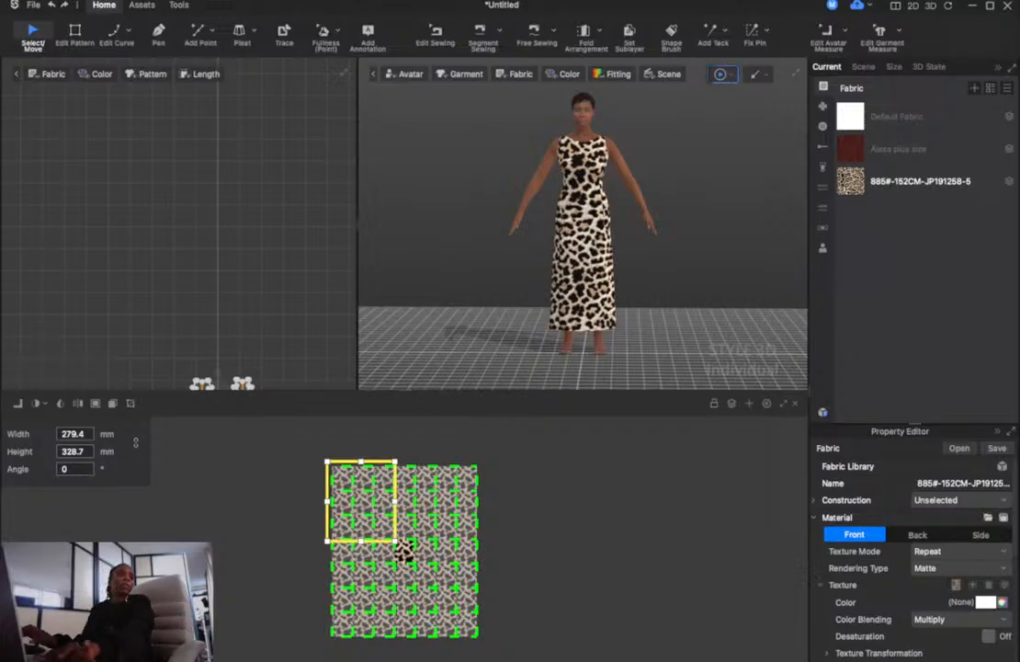
scroll(405, 551, up, 1)
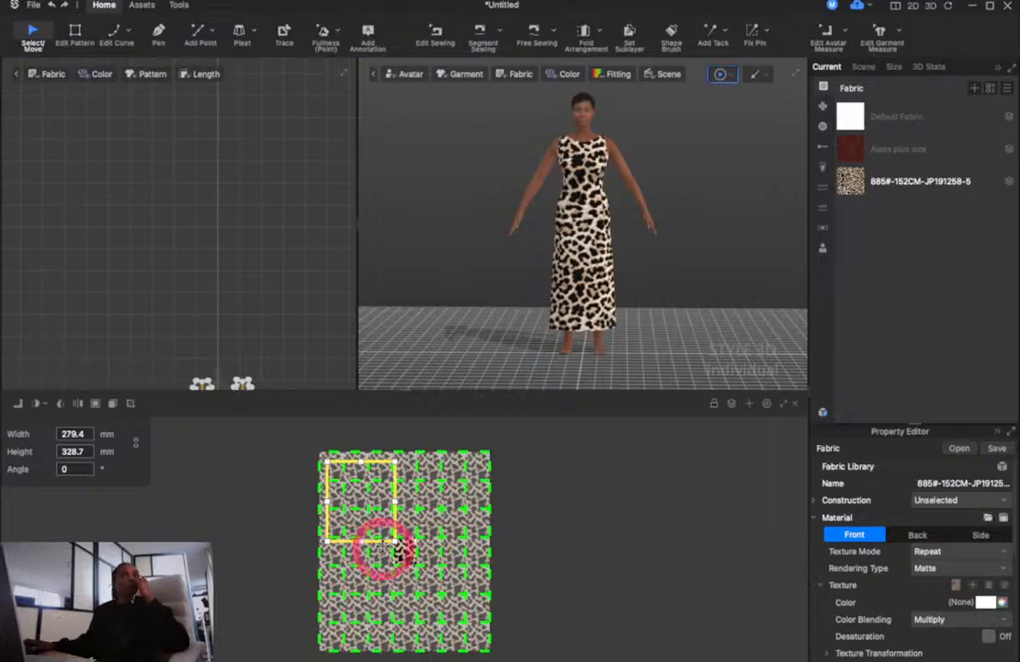
drag(395, 540, 347, 479)
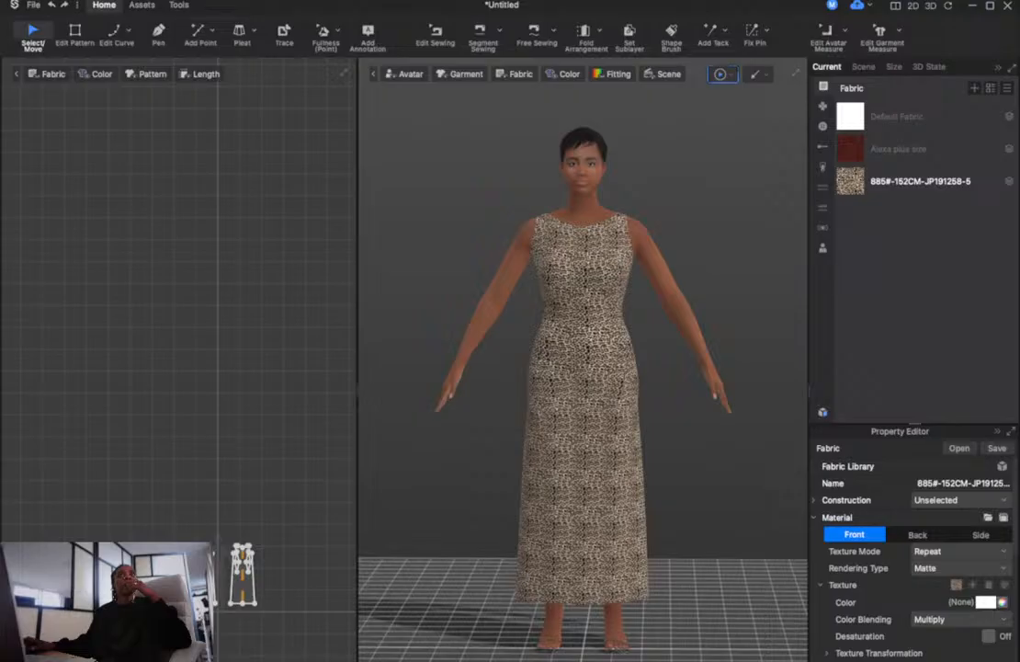
Inspect the smaller leopard print on the dress in 3D and run the garment simulation
scroll(542, 357, up, 5)
scroll(545, 358, down, 2)
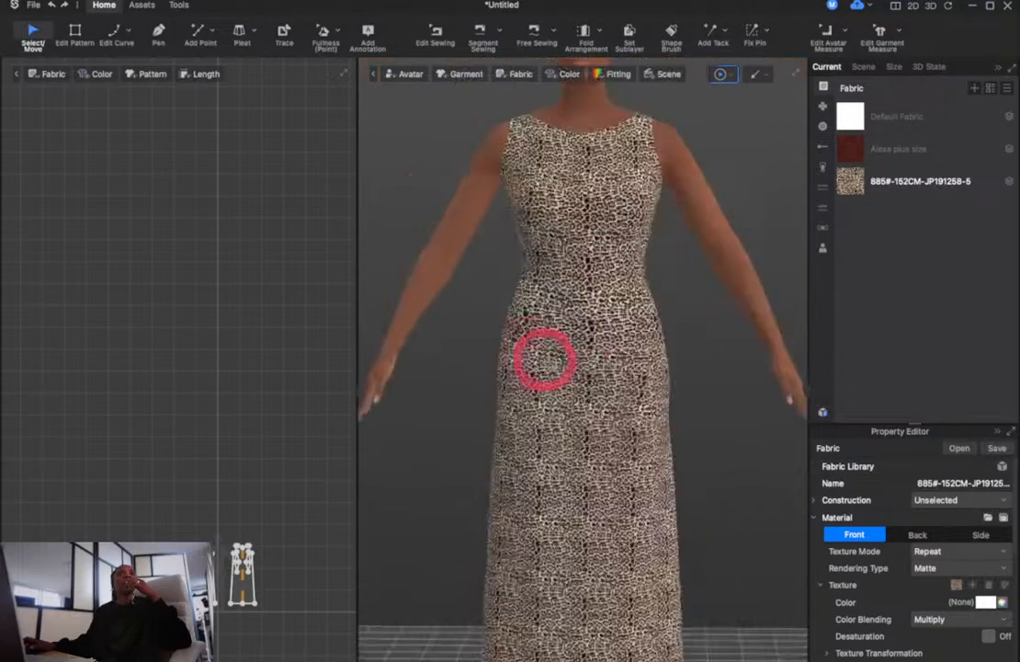
scroll(542, 357, down, 3)
mouse_move(669, 430)
right_down()
mouse_move(603, 432)
mouse_move(482, 393)
mouse_move(343, 423)
mouse_move(535, 439)
mouse_move(682, 438)
mouse_move(676, 426)
right_up()
key(space)
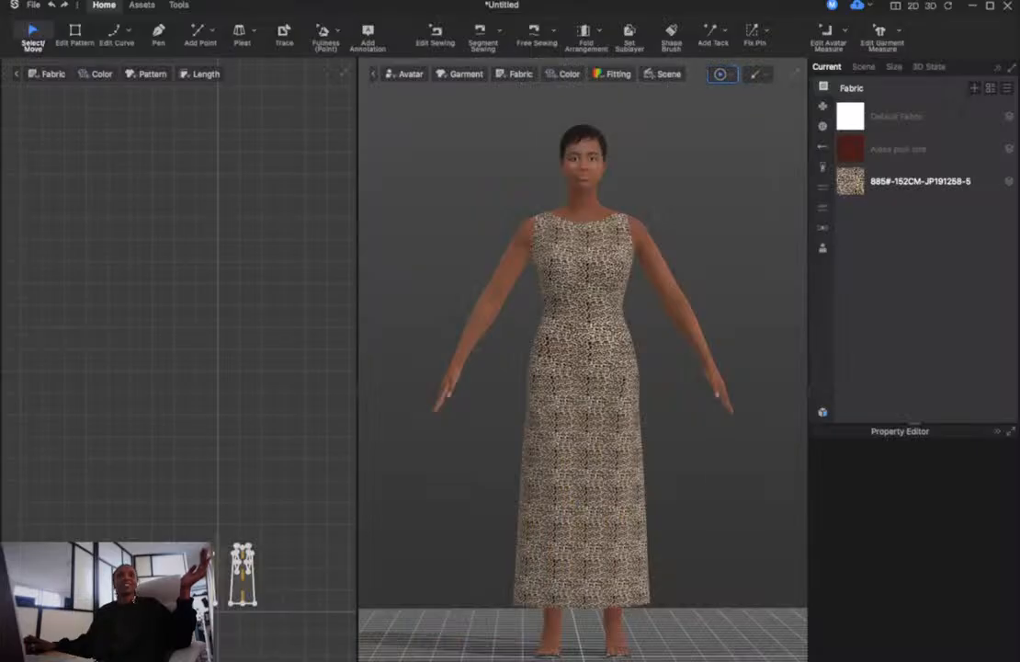
Reopen the 885#-152CM-JP191258-5 texture in the Image Editor and examine its repeat tile
click(953, 184)
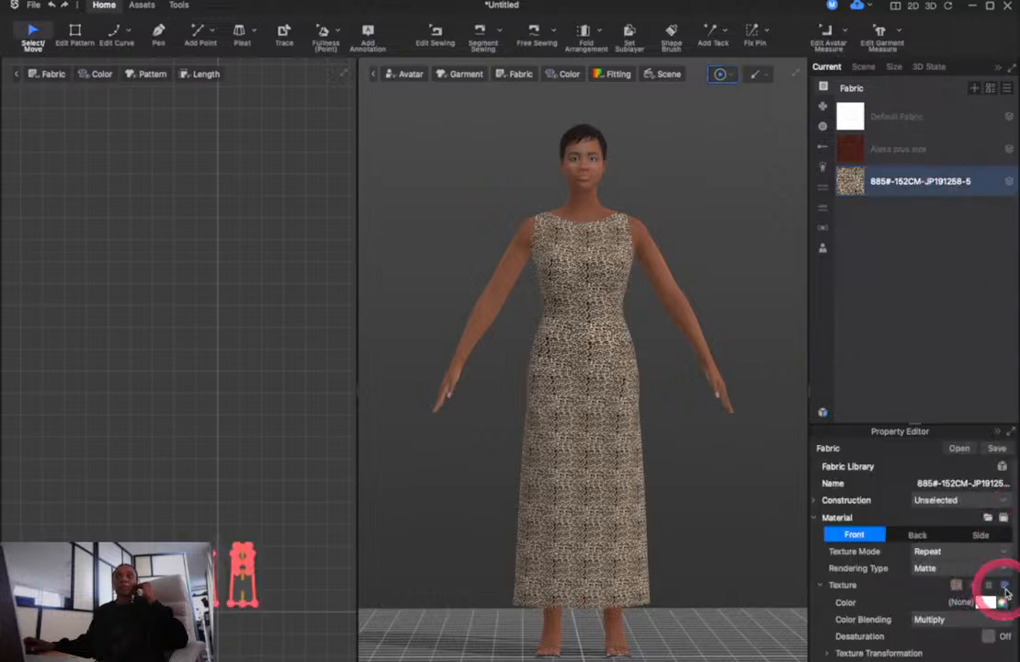
click(1004, 588)
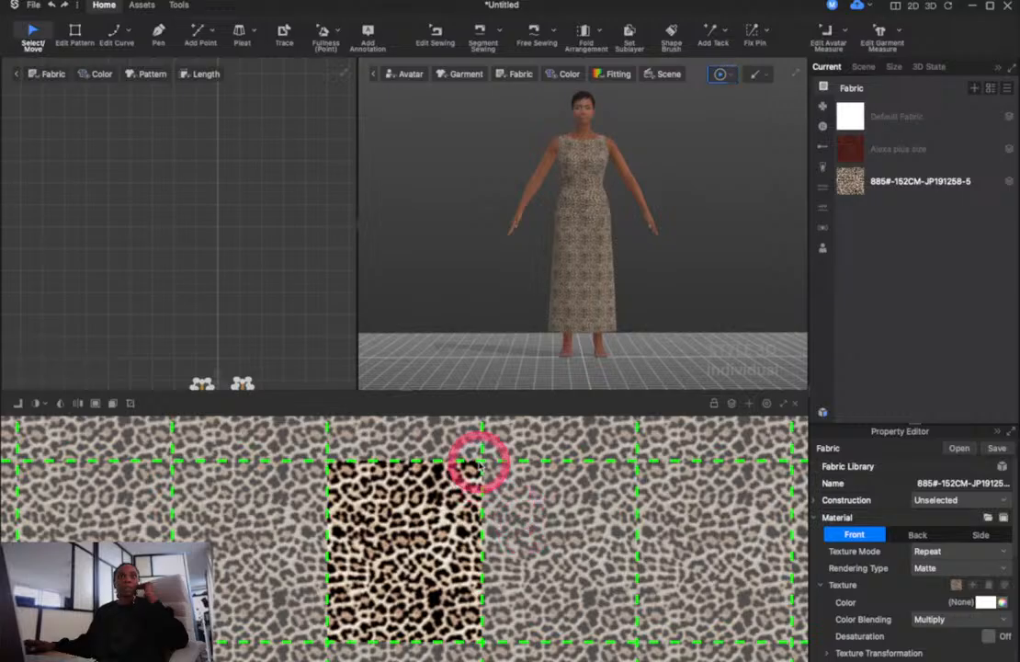
click(471, 468)
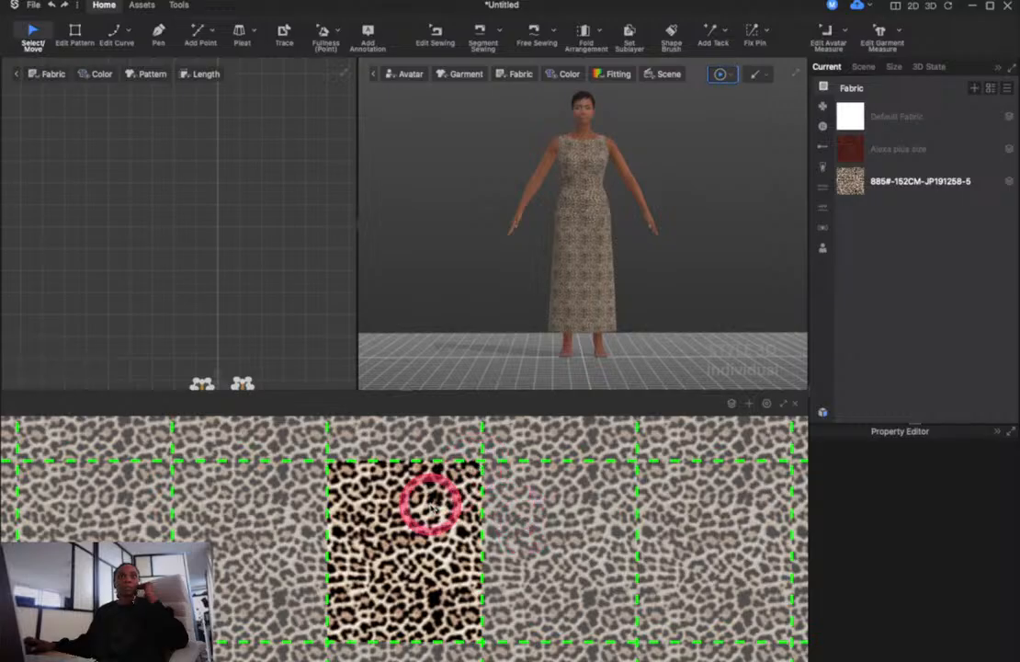
scroll(412, 558, up, 3)
scroll(410, 554, down, 5)
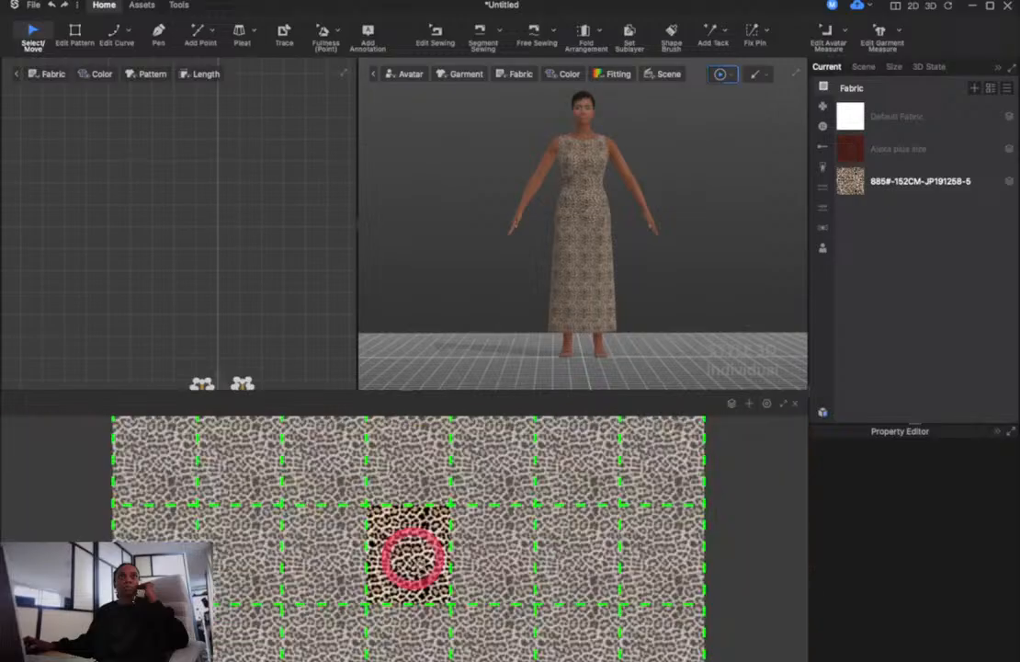
Undock the Image Editor, view it full screen and restored, and examine the tiled leopard print's repeats up close
click(784, 404)
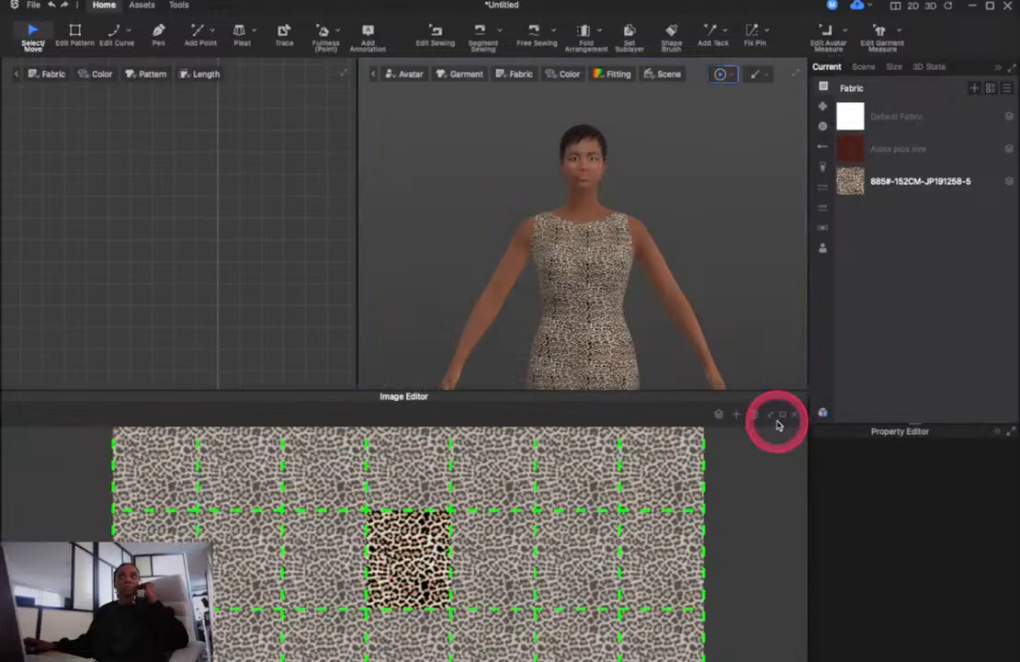
click(781, 416)
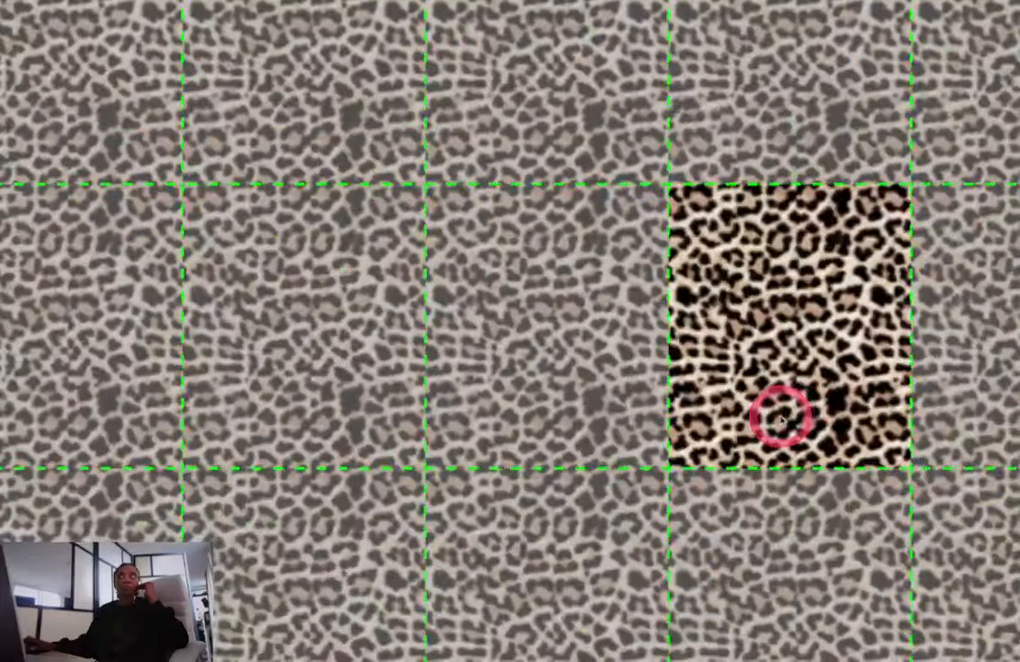
key(Escape)
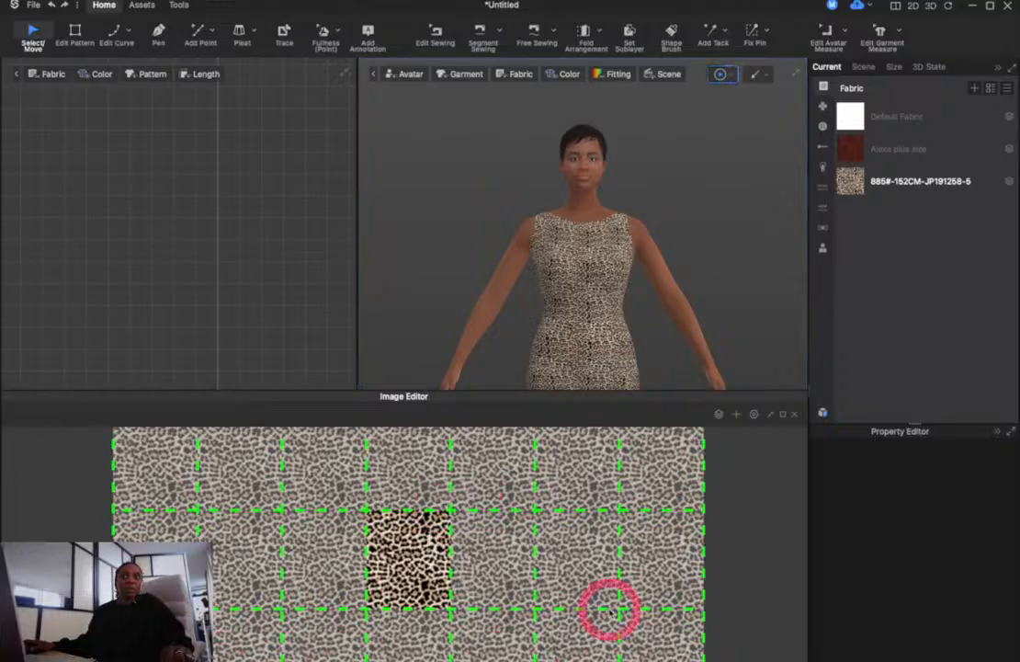
scroll(609, 609, up, 2)
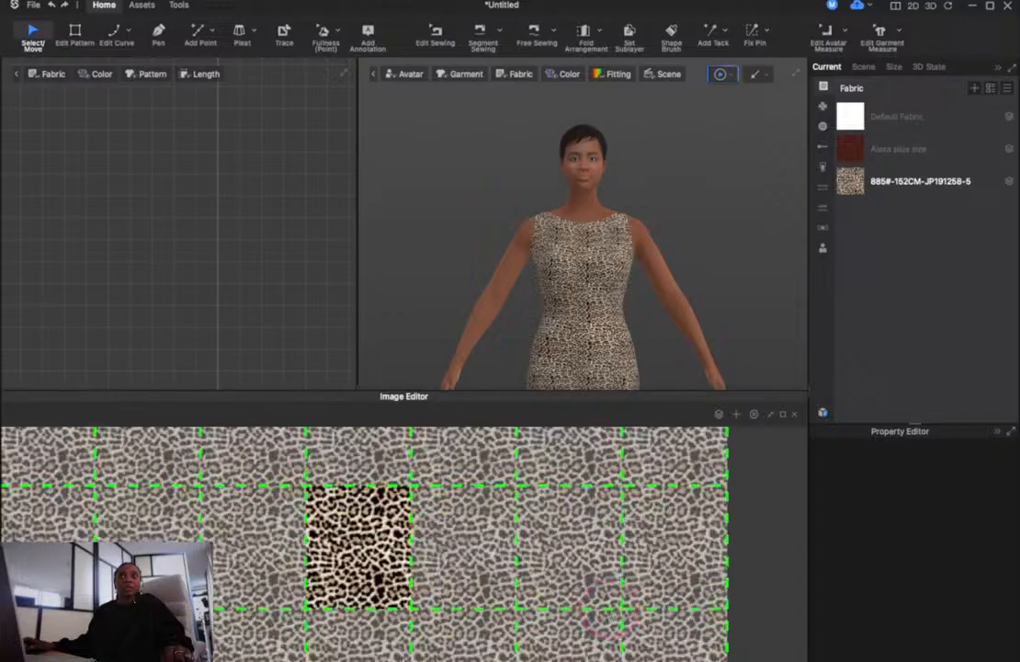
scroll(611, 611, down, 2)
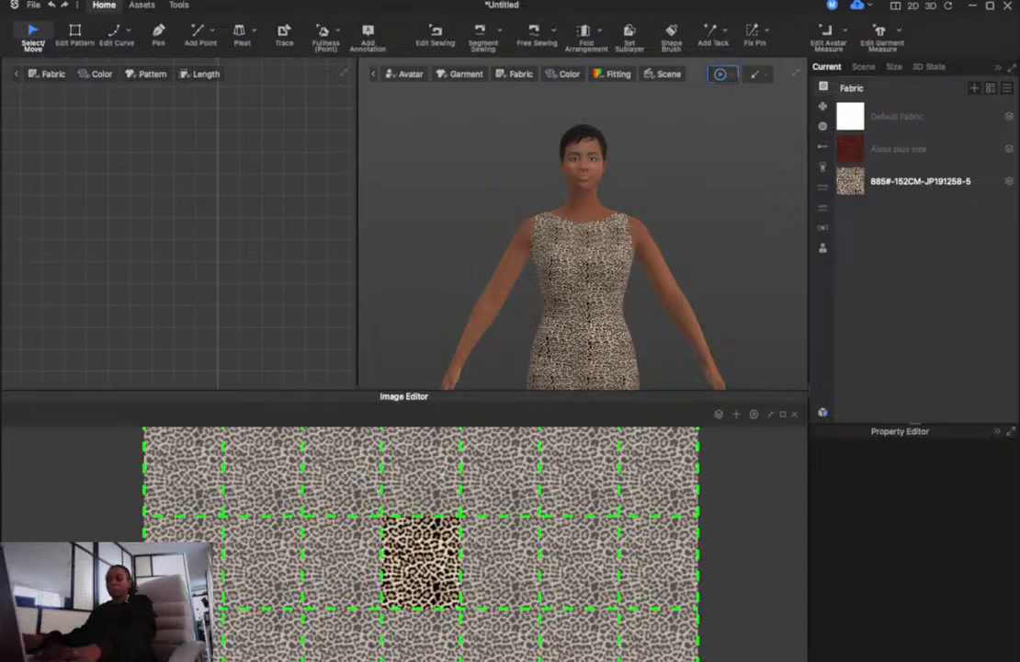
scroll(413, 556, up, 10)
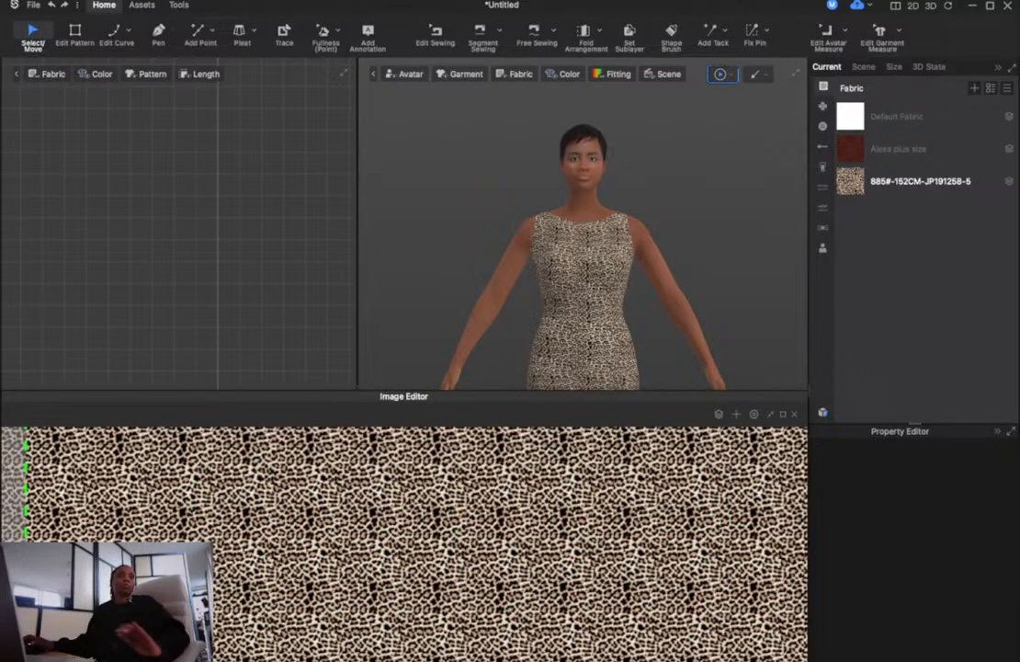
scroll(234, 599, up, 5)
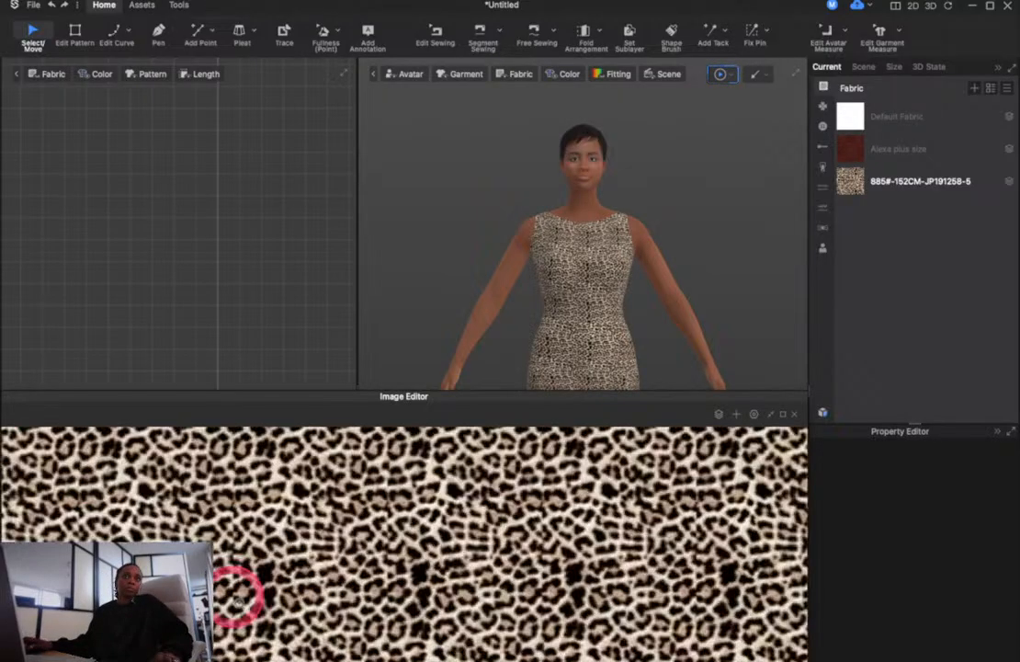
Examine the leopard print's repeat grid in the Image Editor at a smaller view scale and try selecting the repeat tile
scroll(233, 599, down, 15)
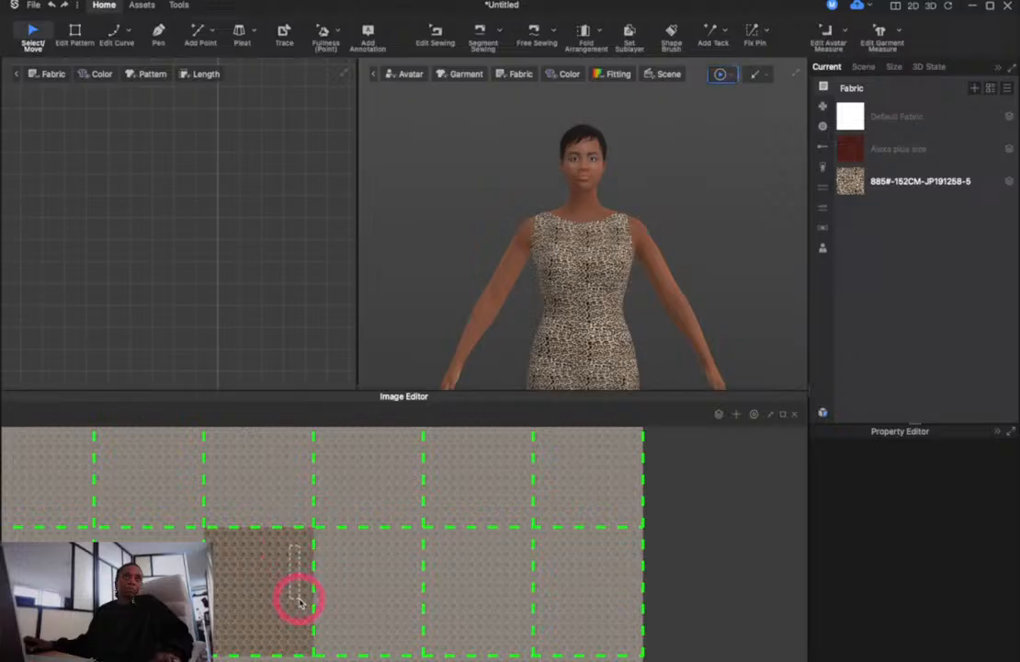
click(230, 596)
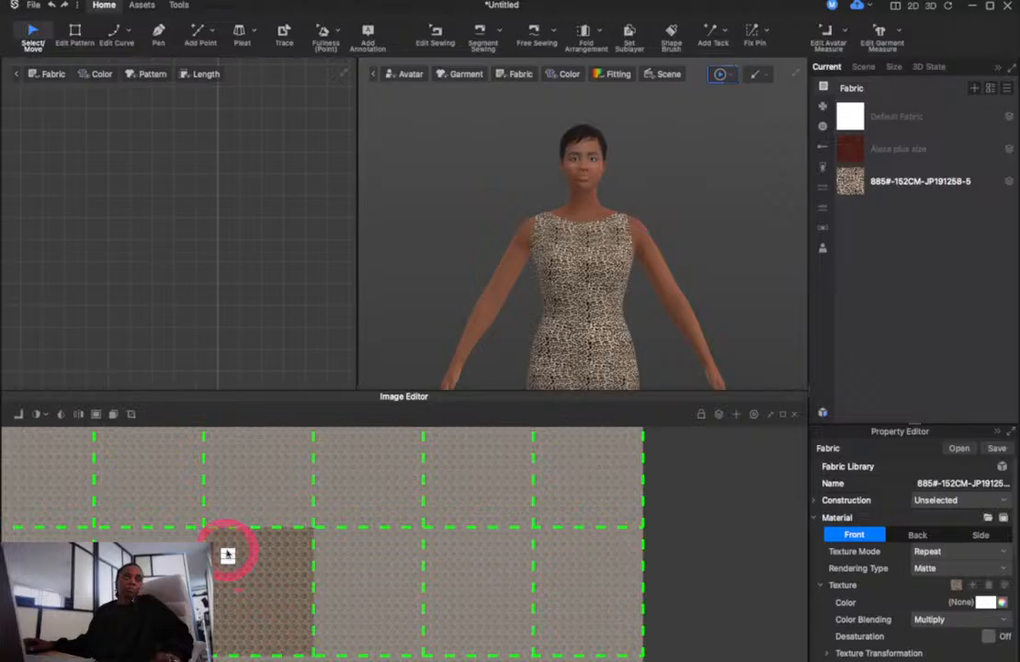
click(267, 546)
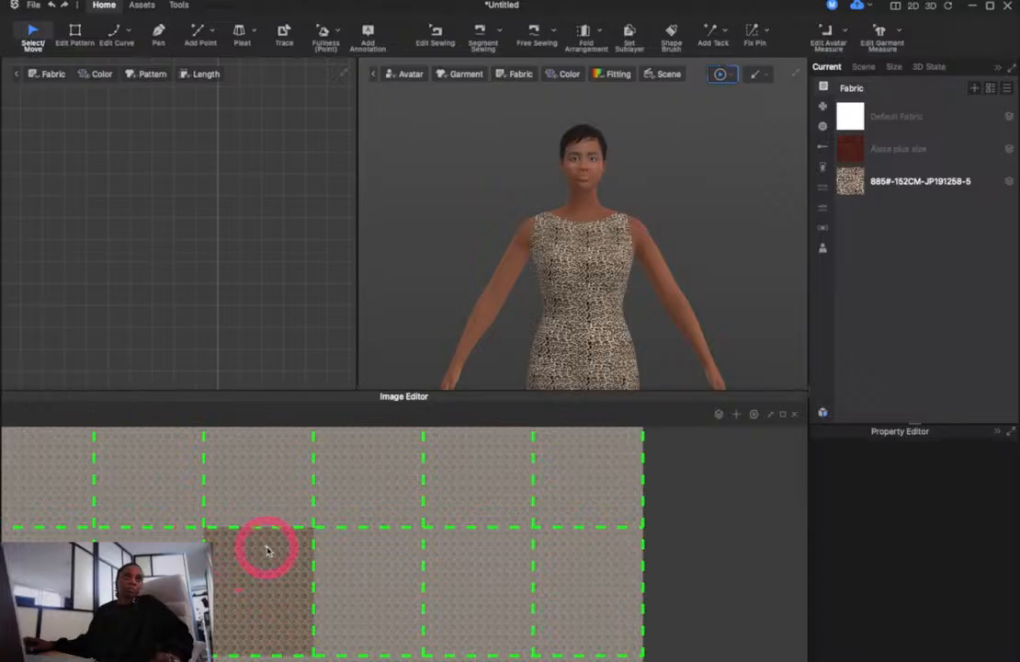
click(316, 654)
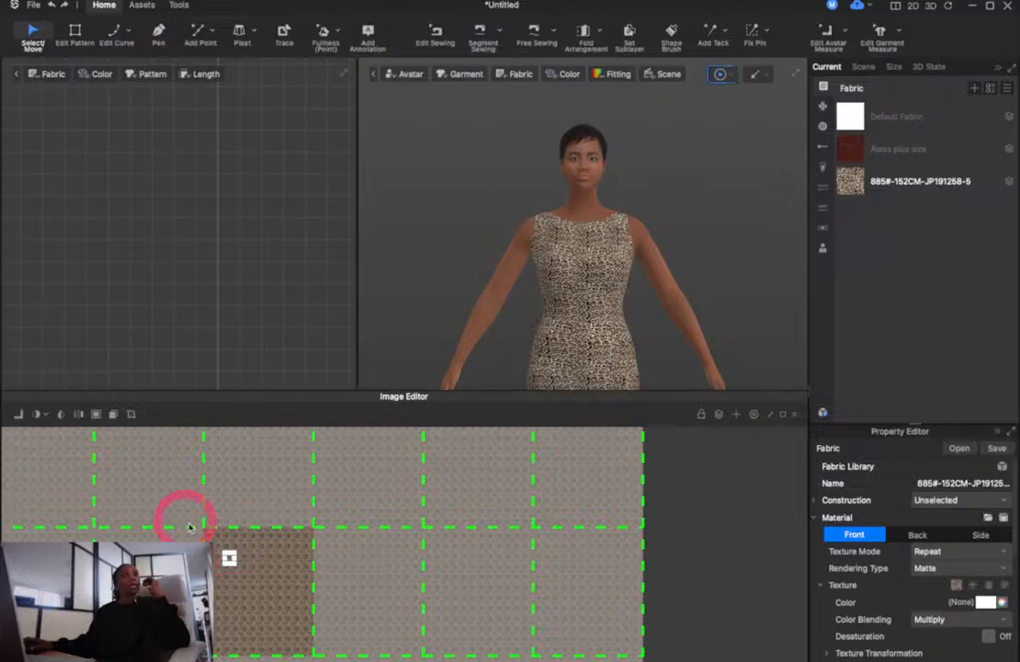
click(241, 545)
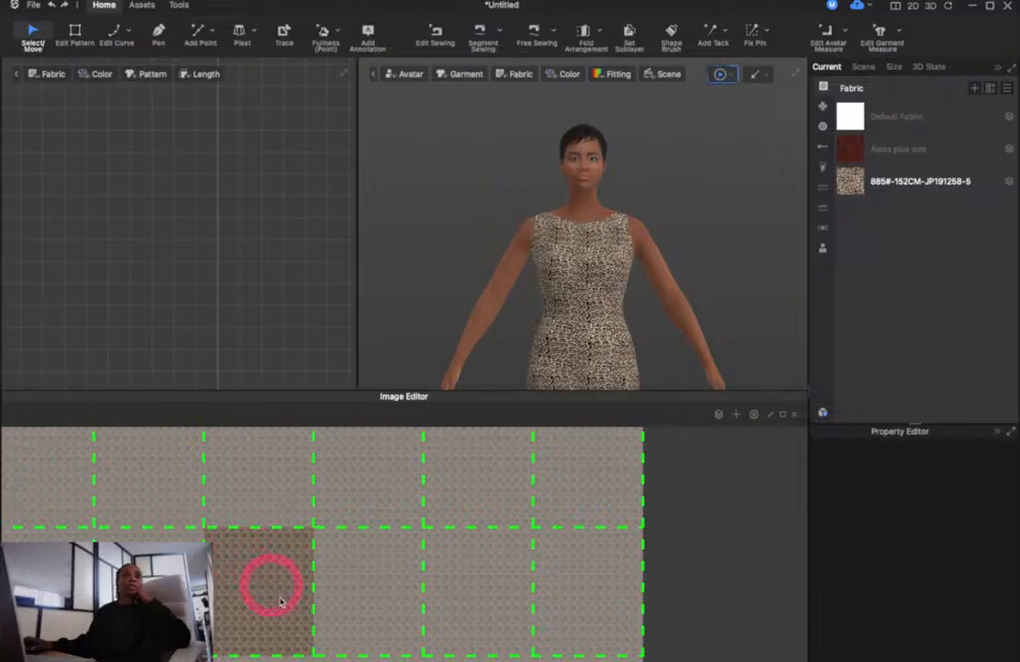
scroll(289, 613, down, 3)
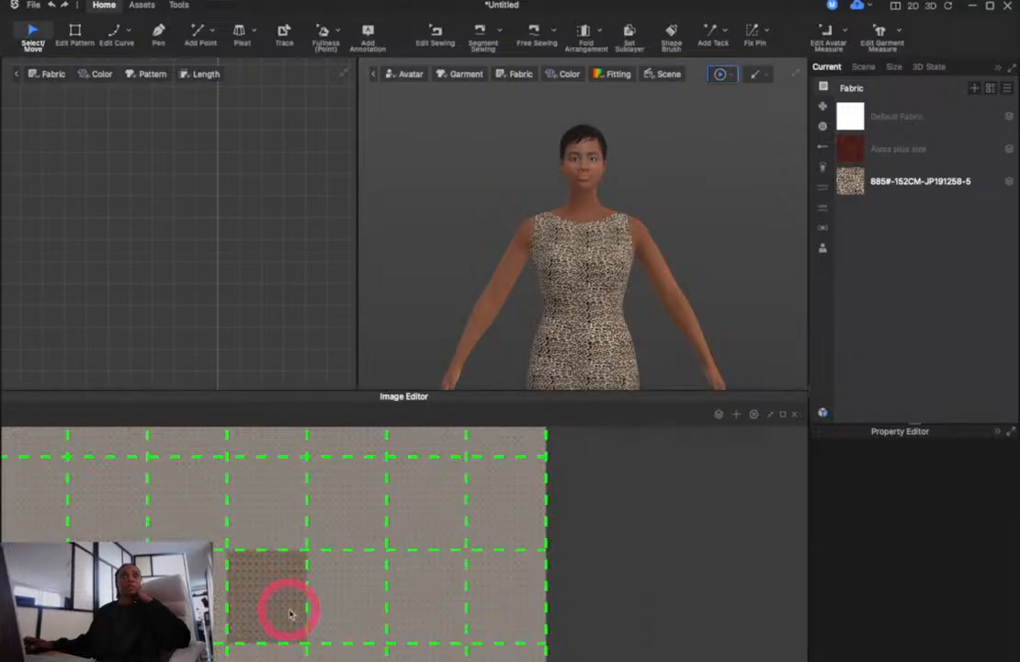
drag(349, 563, 386, 596)
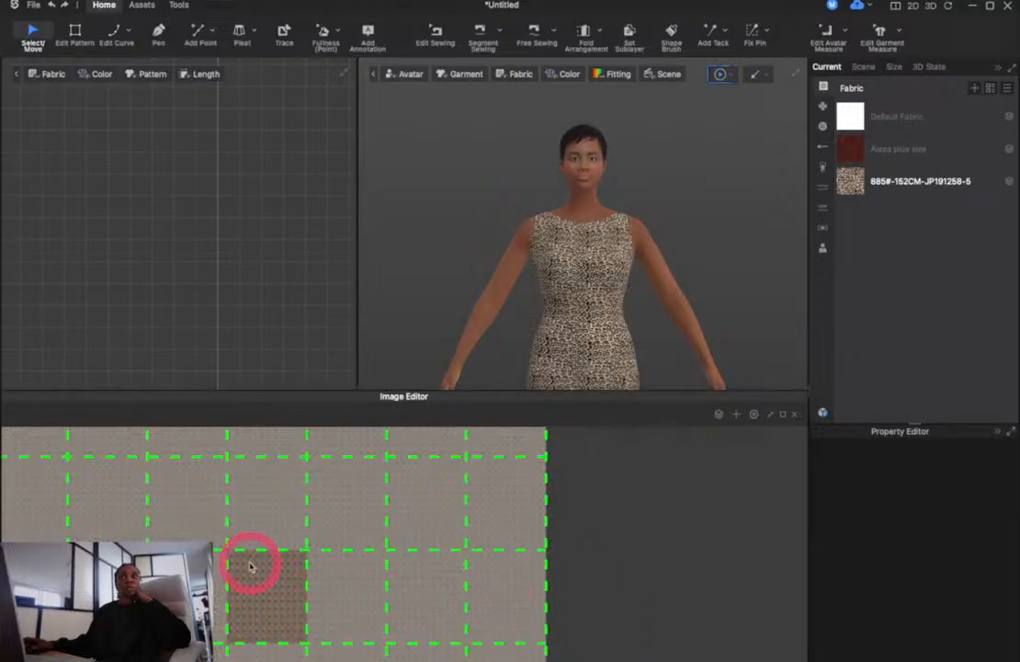
Change the Image Editor's window layout and try marking areas on and around the leopard repeat tile
click(773, 416)
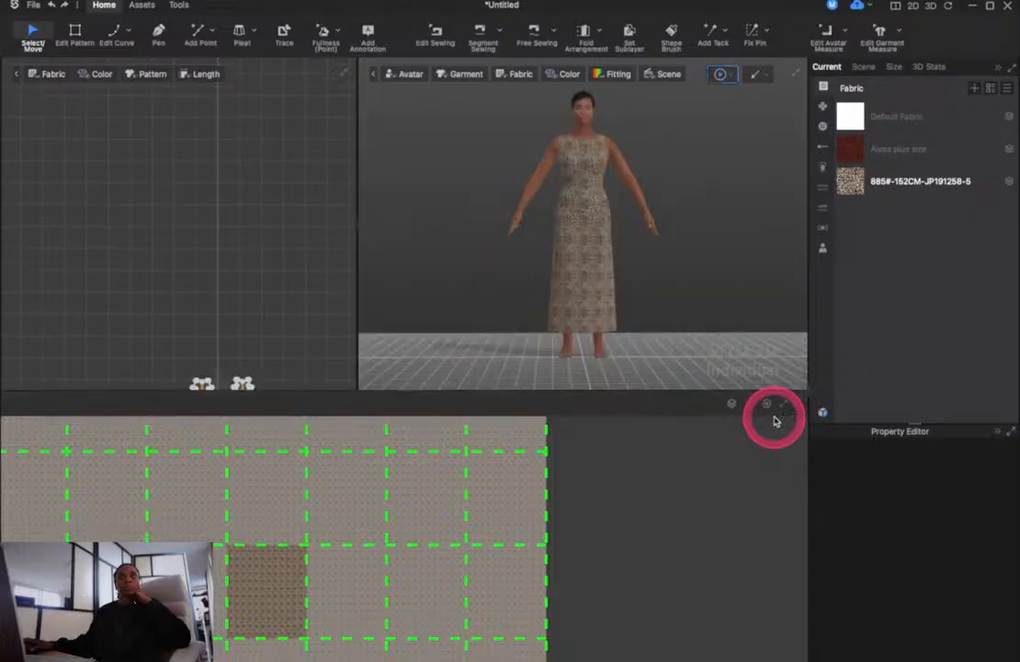
scroll(402, 494, up, 3)
scroll(399, 497, down, 3)
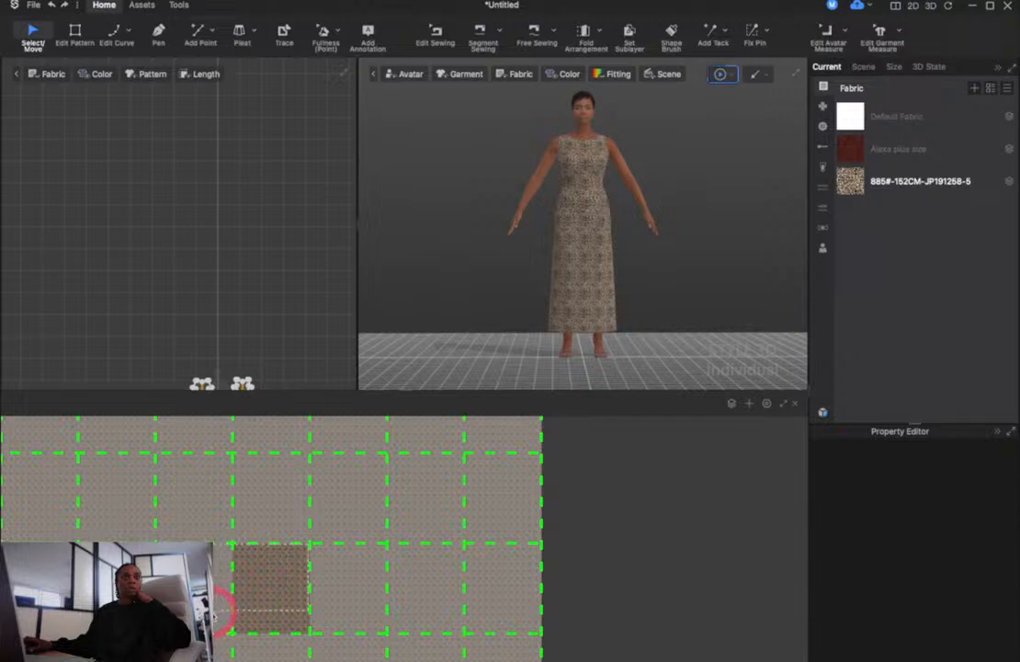
drag(250, 636, 250, 635)
drag(319, 554, 411, 539)
click(414, 542)
click(415, 542)
click(604, 494)
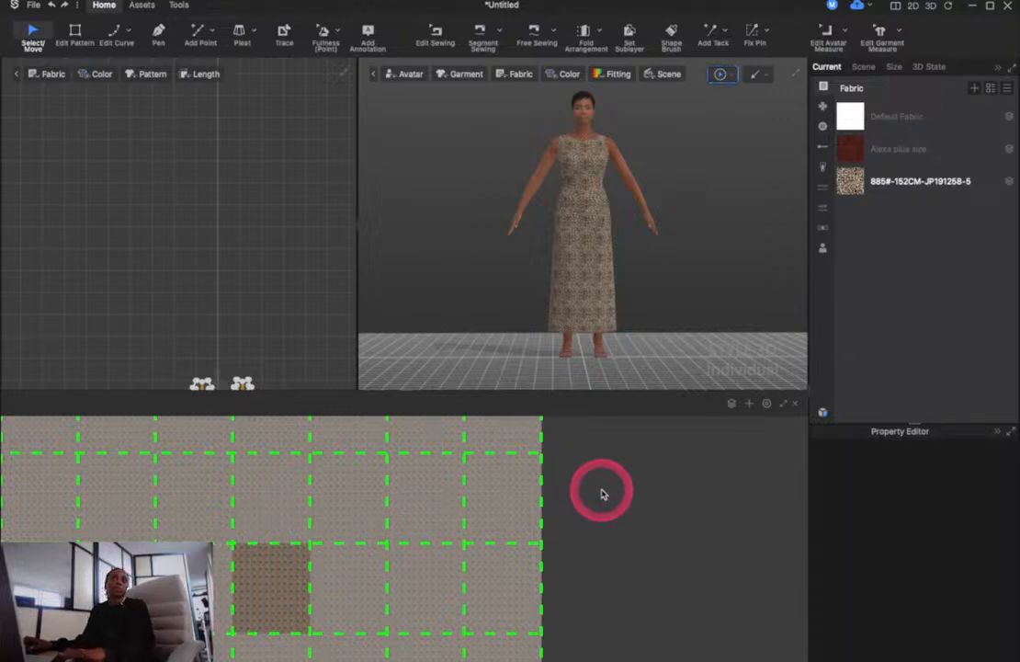
click(603, 494)
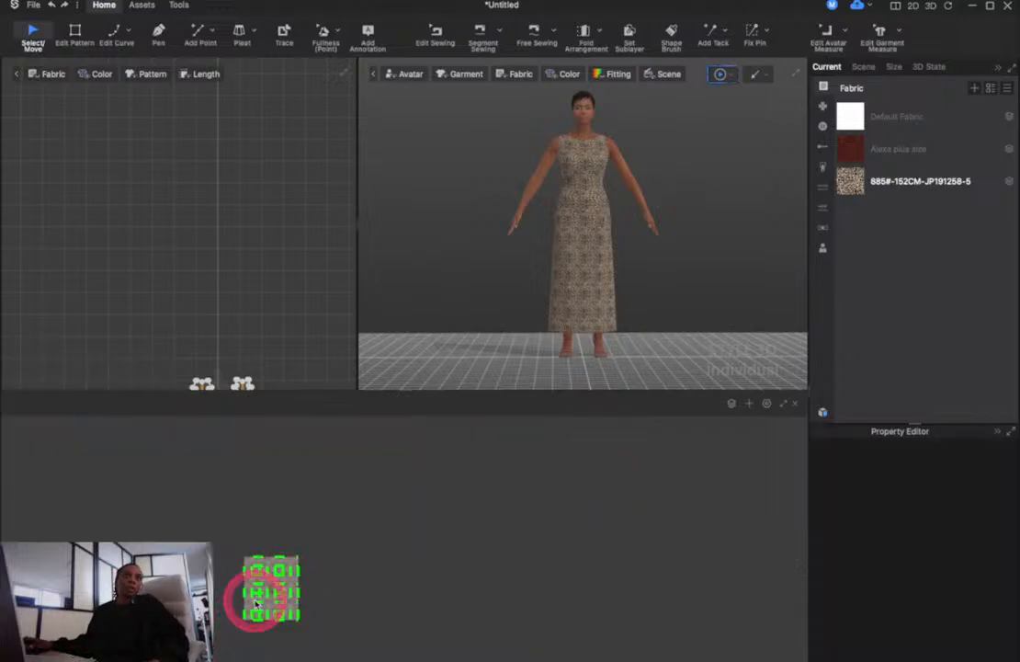
Enlarge the leopard texture in the Image Editor from a corner of its repeat tile
scroll(256, 602, up, 3)
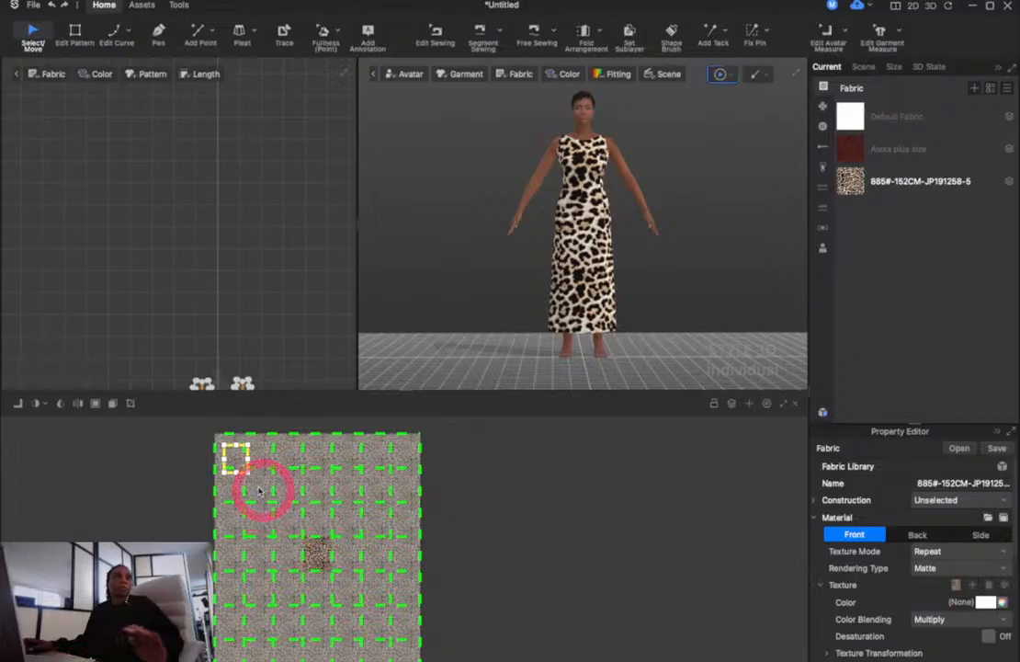
drag(248, 473, 281, 506)
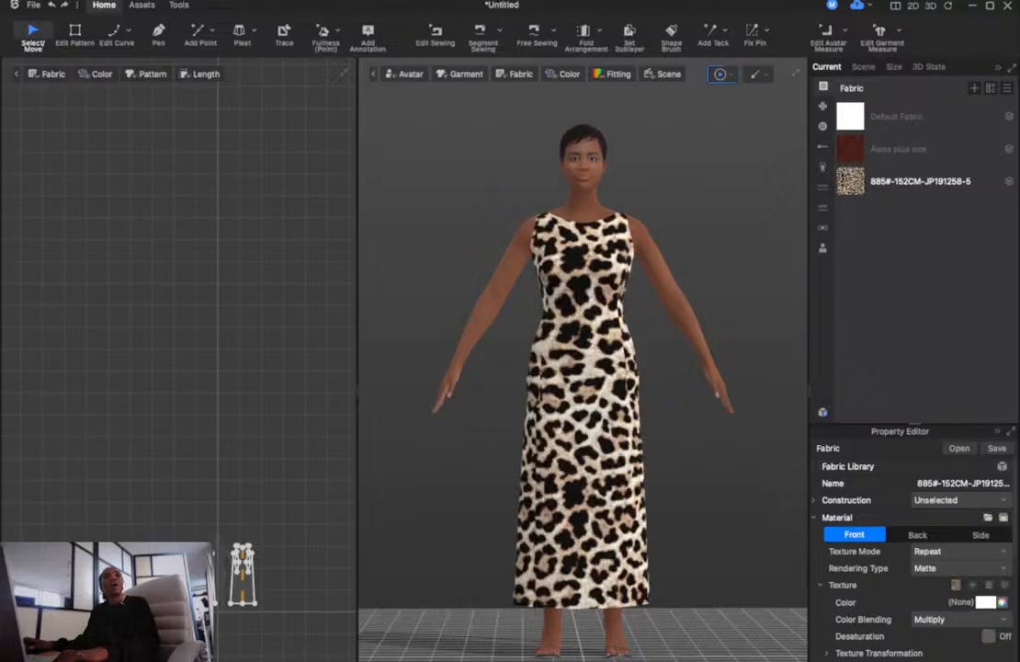
Reopen the leopard texture in the Image Editor, examine its tiled repeats, and close the editor without applying image changes
click(1005, 586)
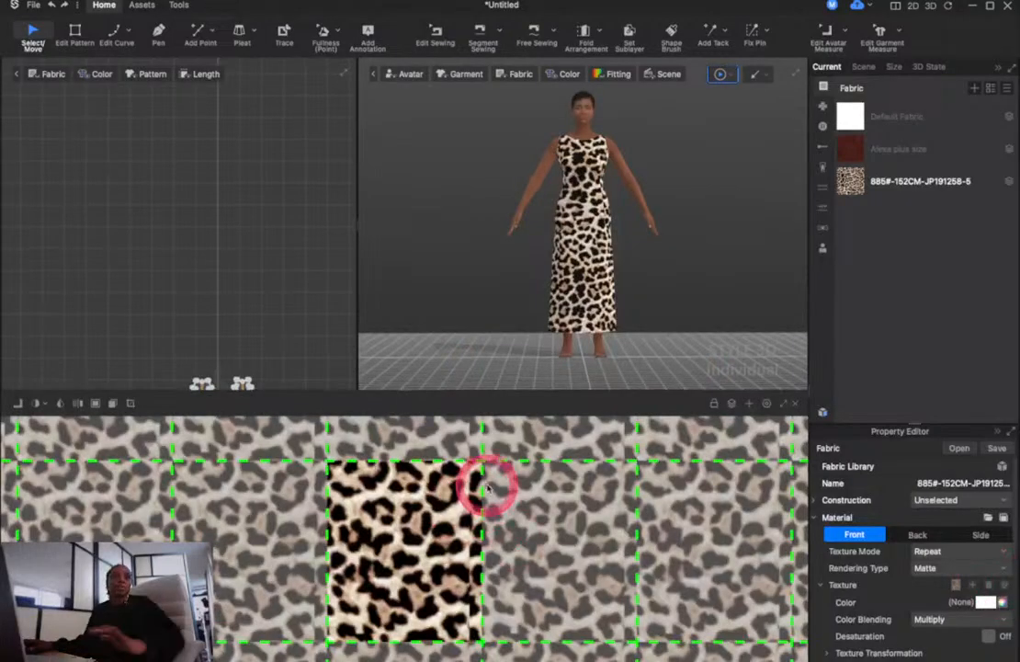
scroll(446, 537, down, 3)
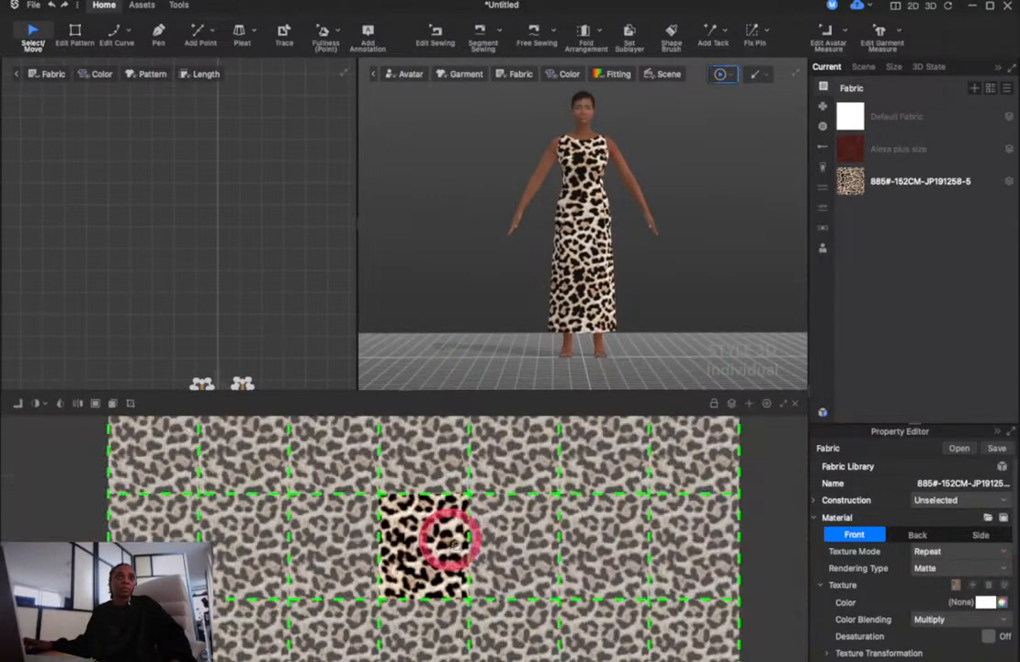
drag(401, 498, 464, 596)
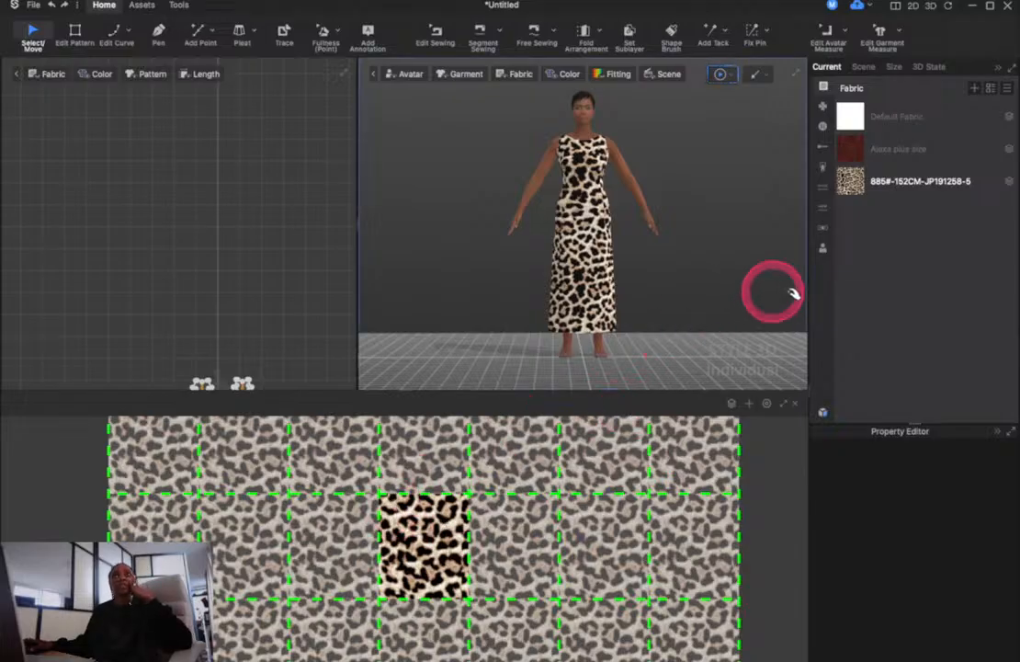
click(798, 408)
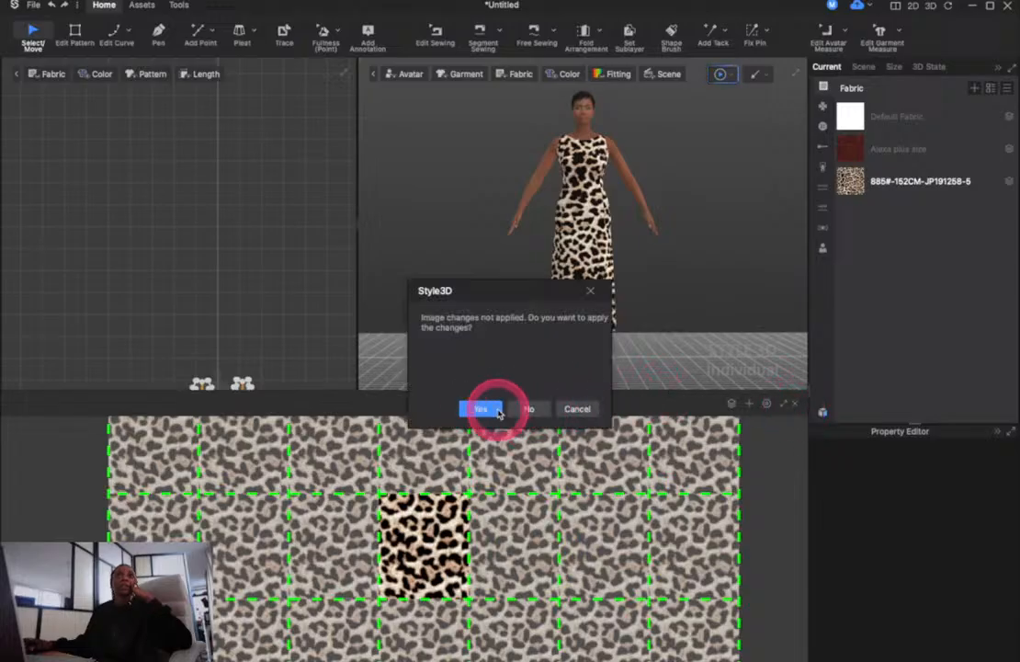
click(527, 411)
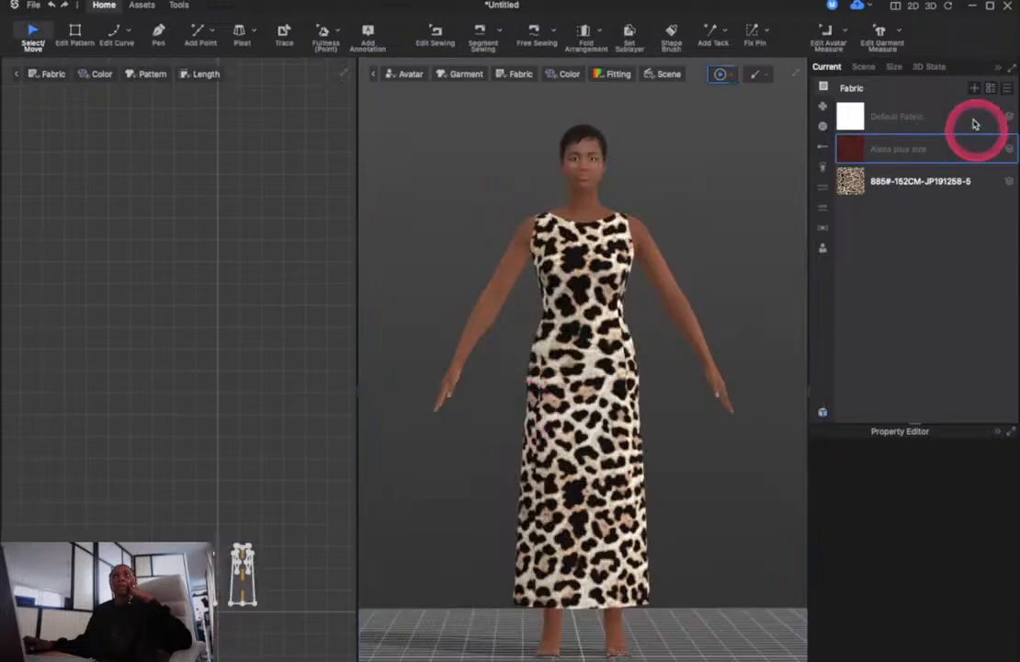
Add the 821#-152CM-JP191062-2 leopard fabric from the Resource Library to the project's fabrics and close the library
click(822, 413)
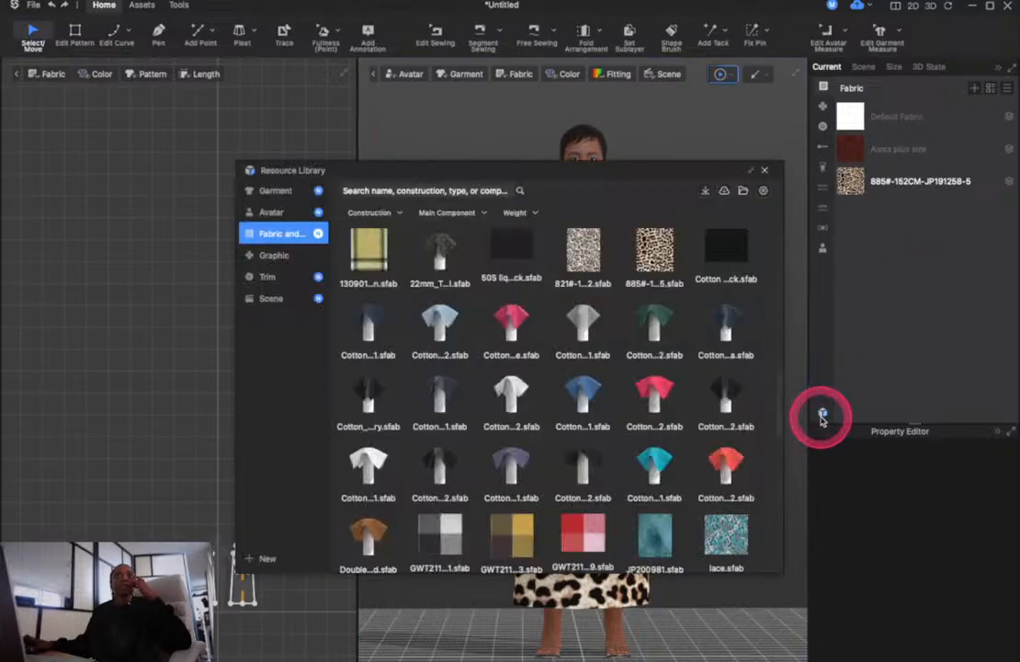
click(583, 255)
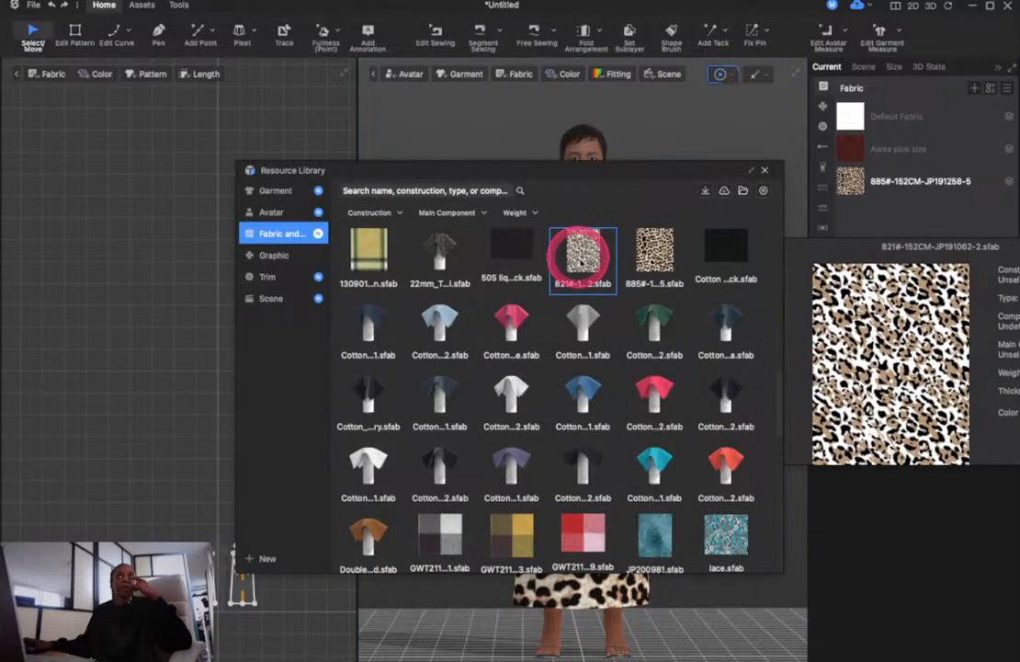
double_click(582, 256)
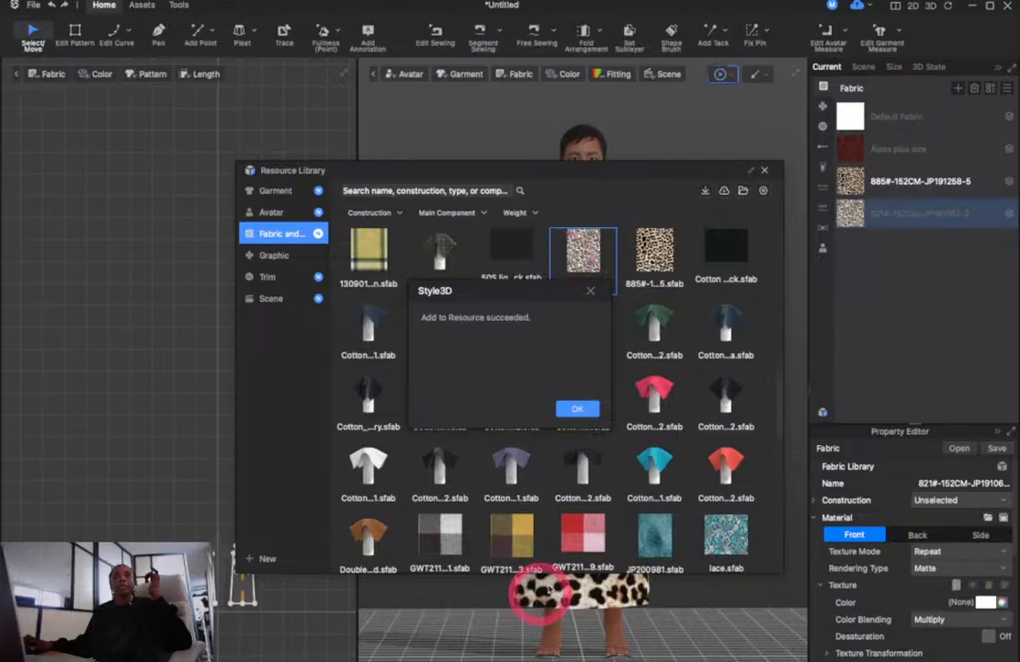
click(583, 407)
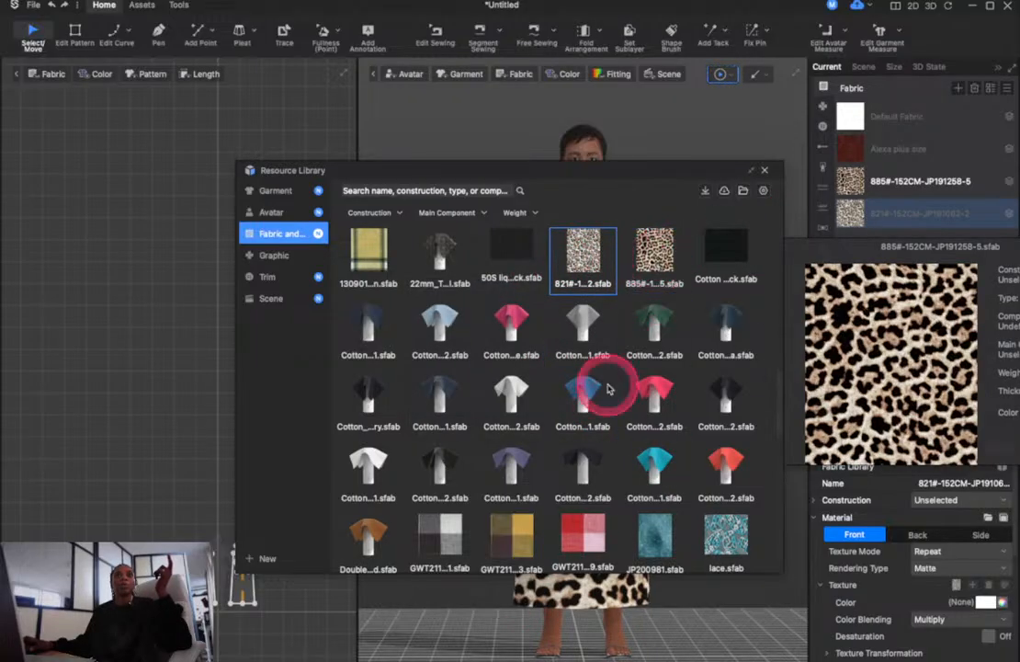
click(763, 170)
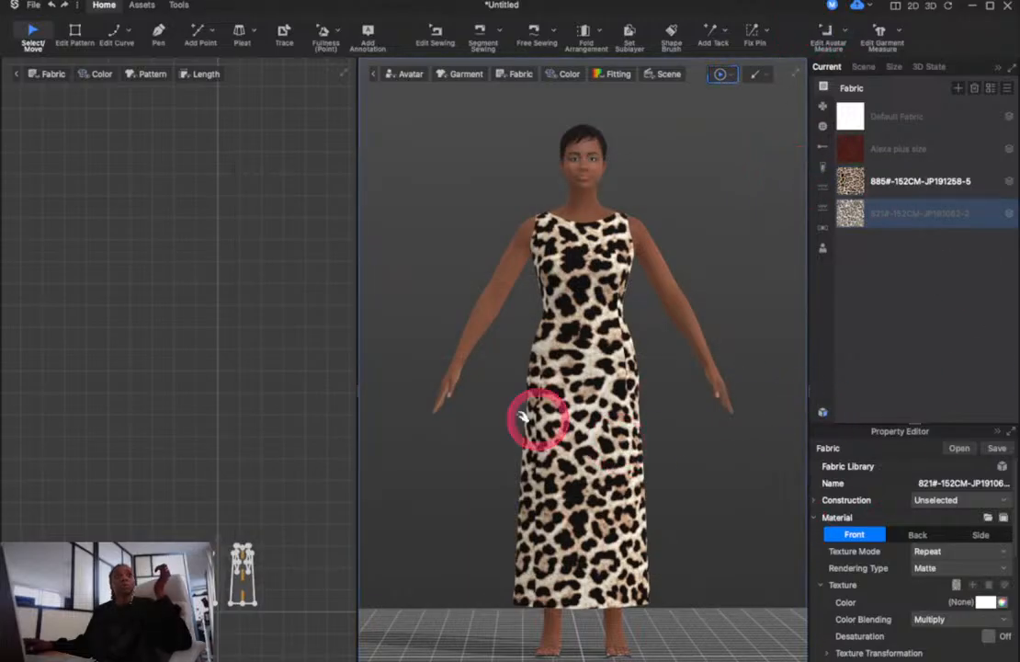
Assign the 821#-152CM-JP191062-2 fabric to all the dress pattern pieces and inspect the dress in 3D
drag(136, 466, 274, 645)
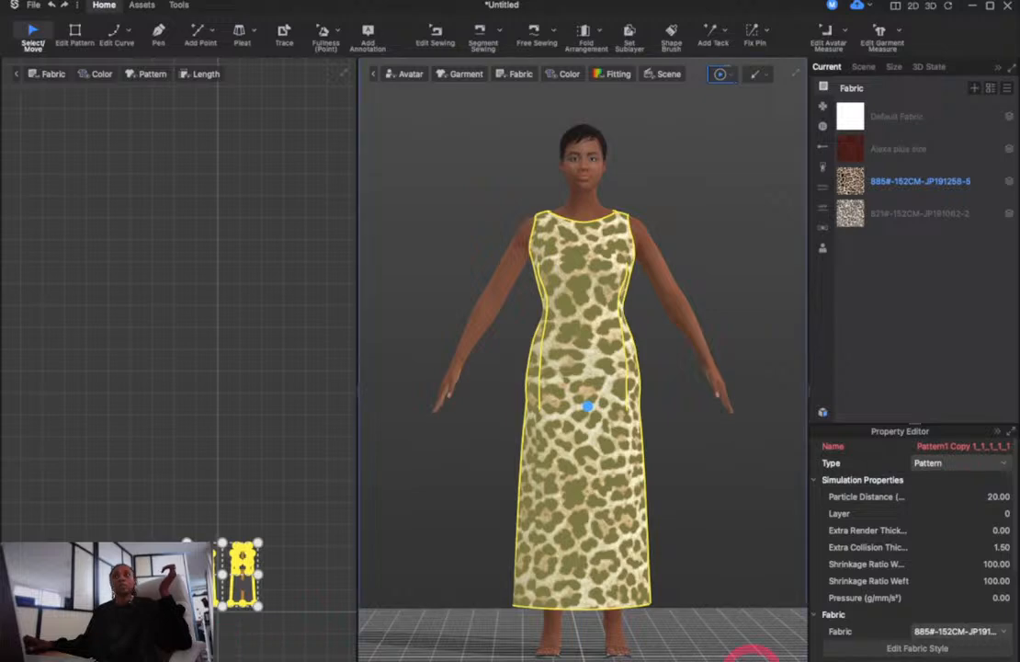
click(941, 632)
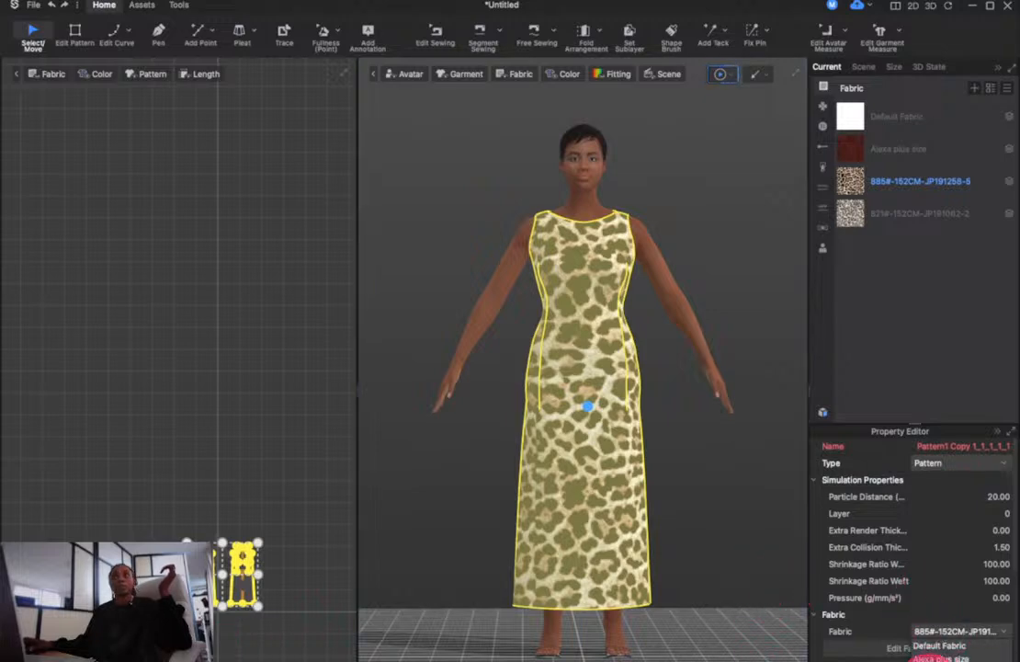
click(930, 660)
click(746, 473)
scroll(747, 474, up, 5)
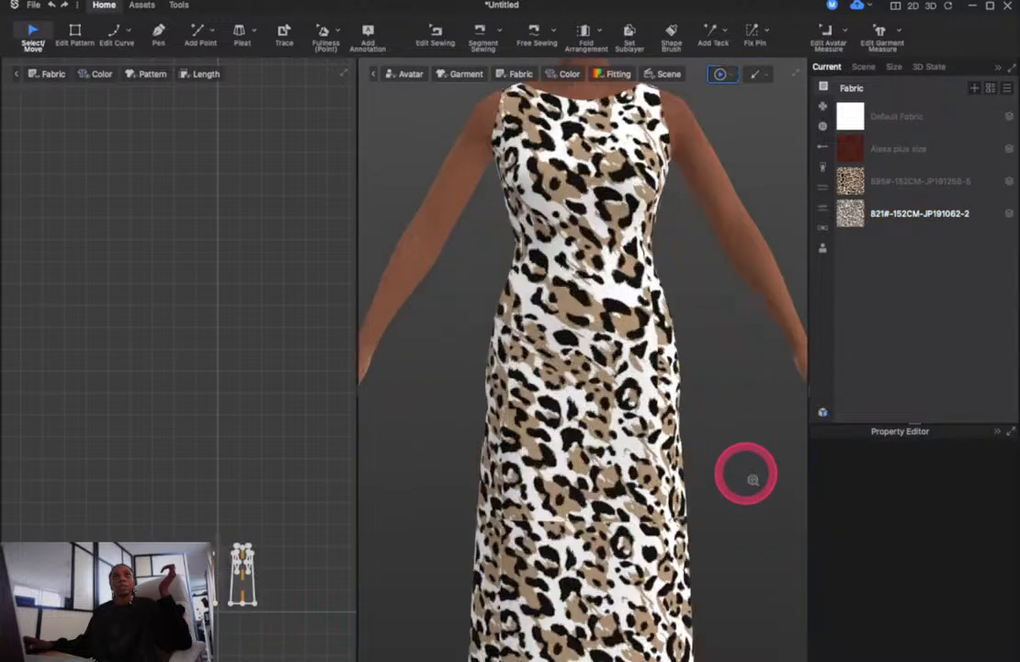
scroll(752, 479, down, 5)
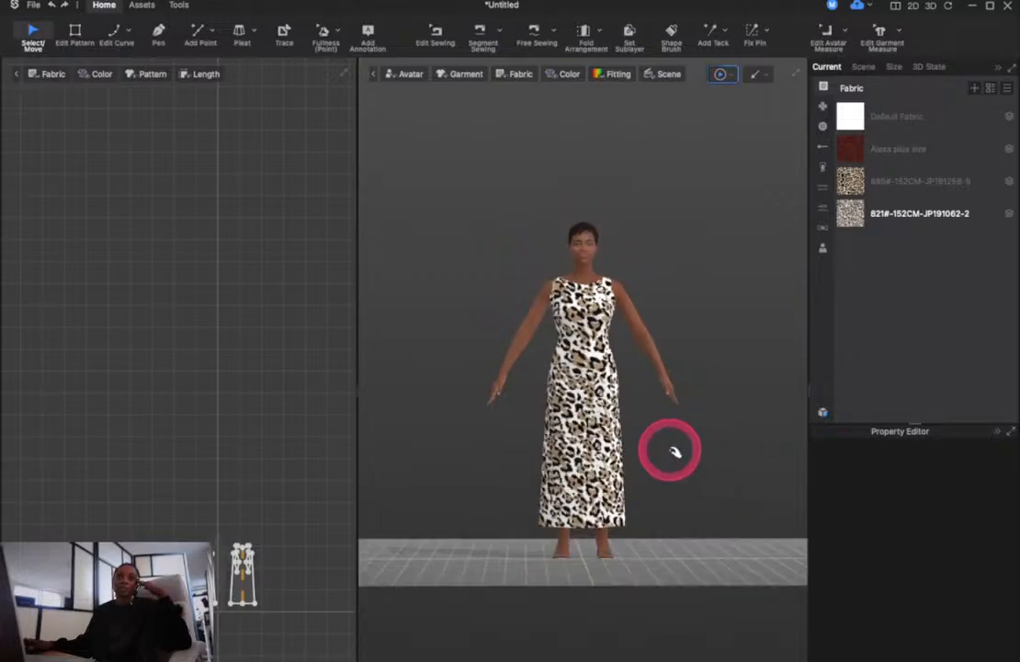
right_drag(676, 457, 873, 552)
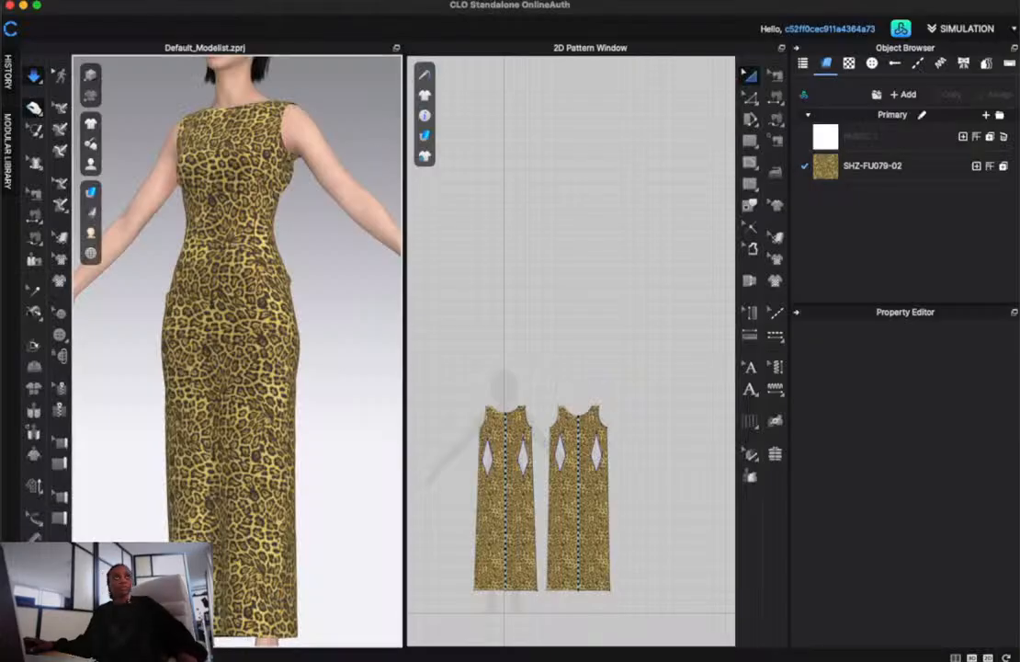
Switch to CLO and inspect the leopard dress from the back together with the print on its back pattern piece
scroll(325, 219, down, 5)
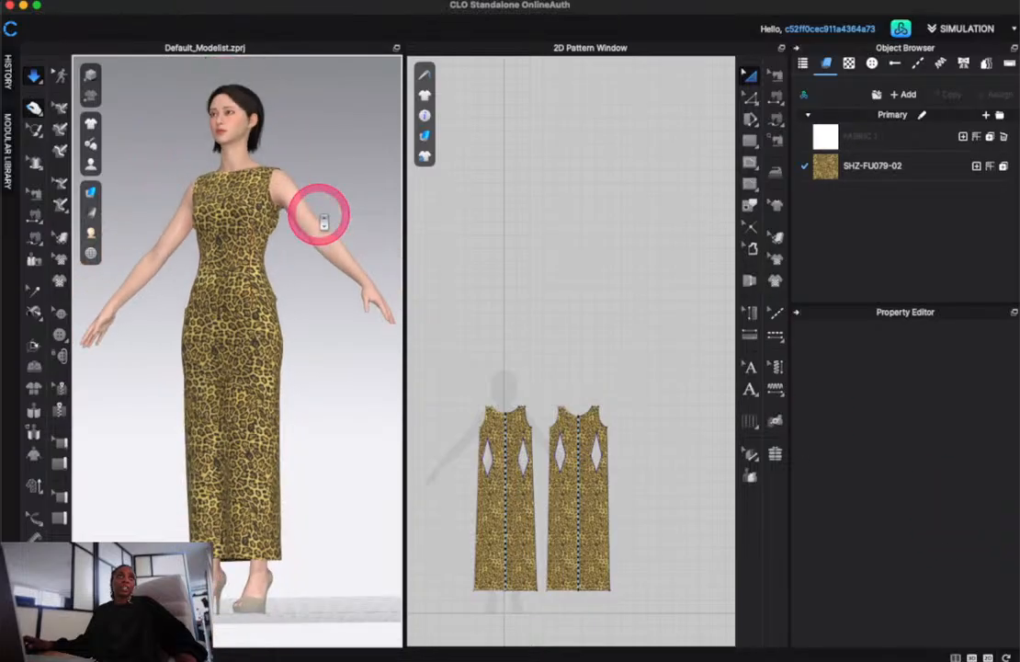
right_drag(133, 375, 510, 376)
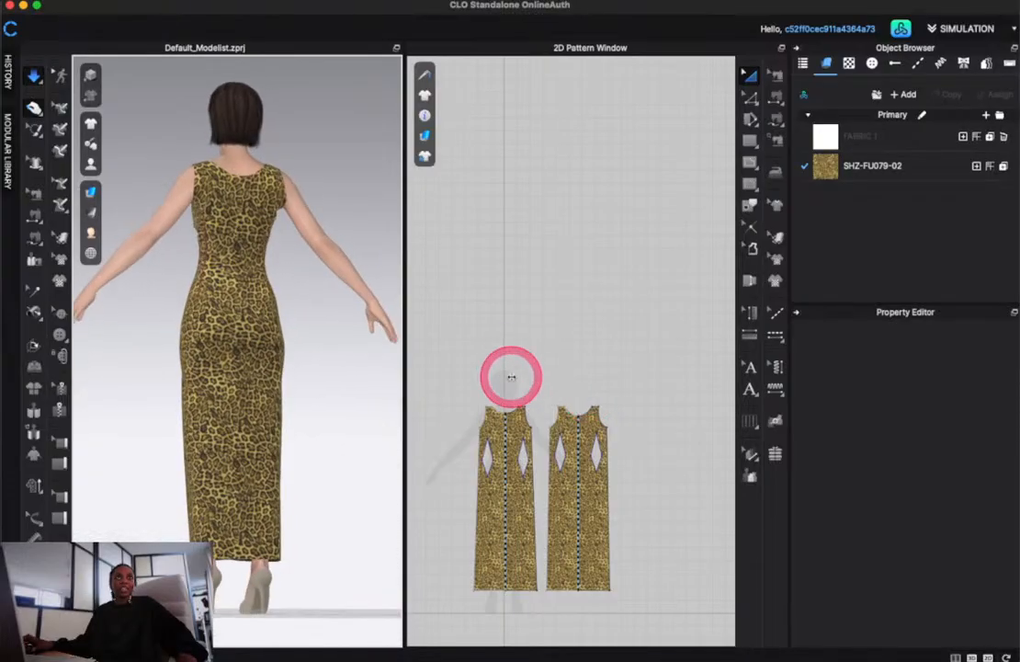
click(227, 243)
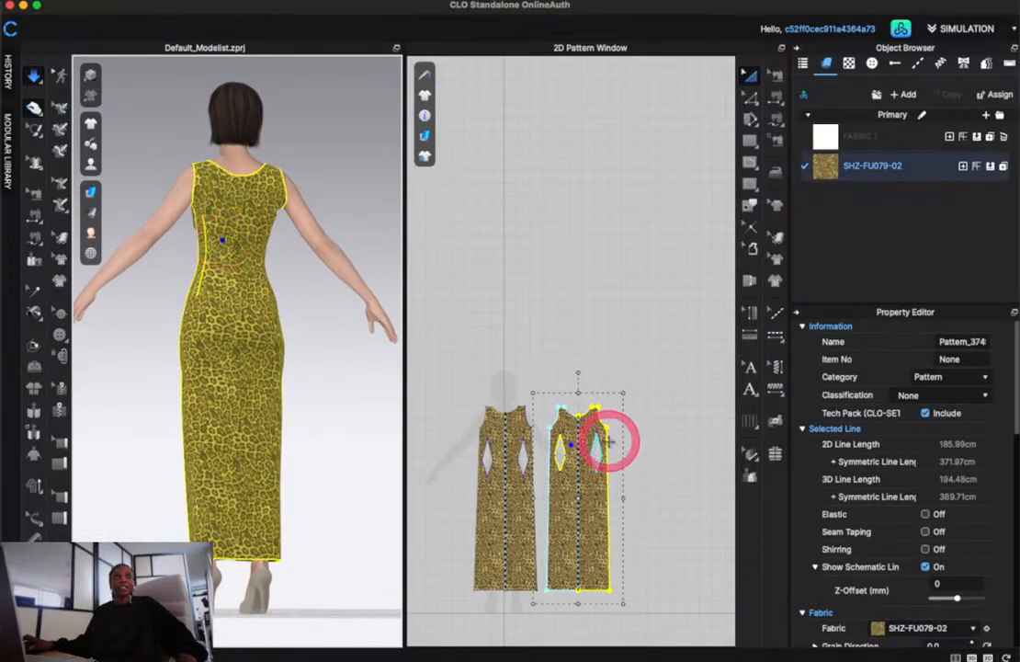
scroll(607, 442, up, 5)
scroll(609, 441, down, 4)
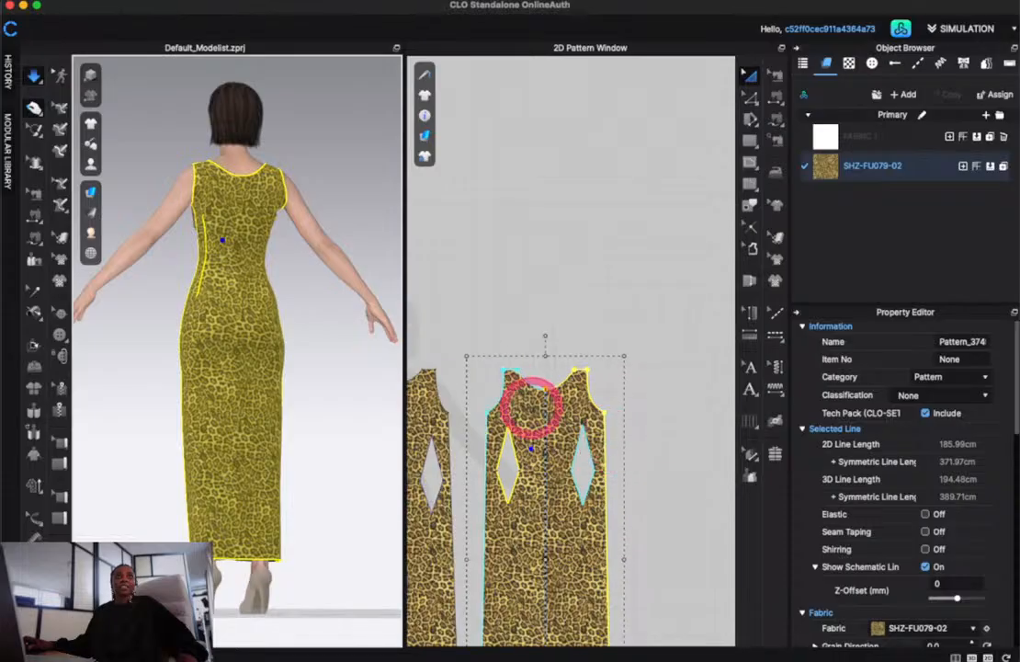
scroll(532, 407, up, 3)
click(683, 216)
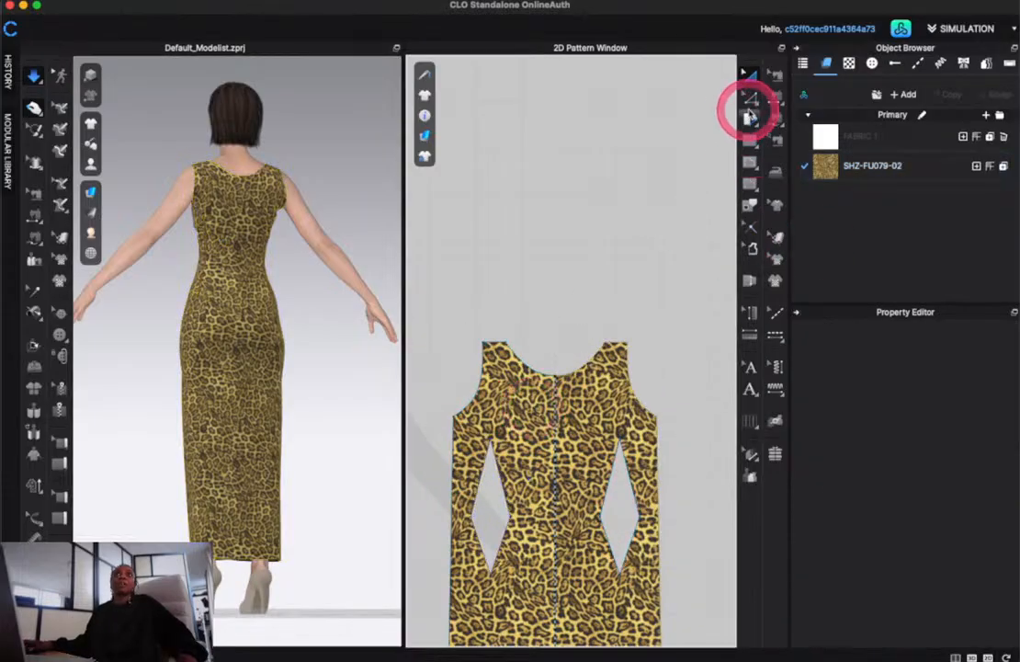
Curve both armholes of the back pattern piece inward, making each about 21.10 cm long
click(750, 99)
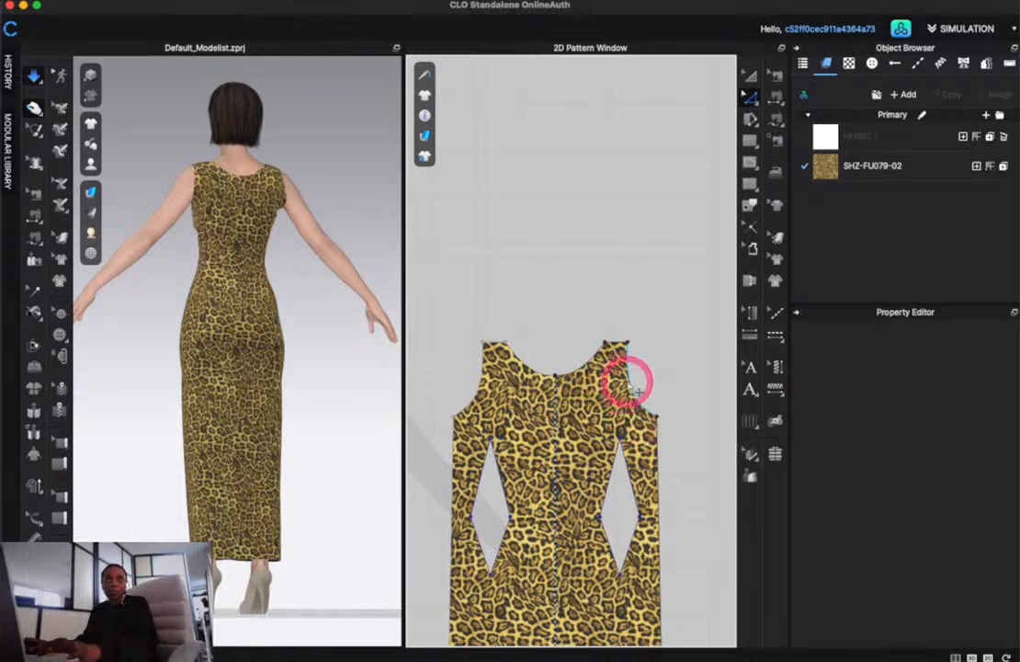
click(626, 381)
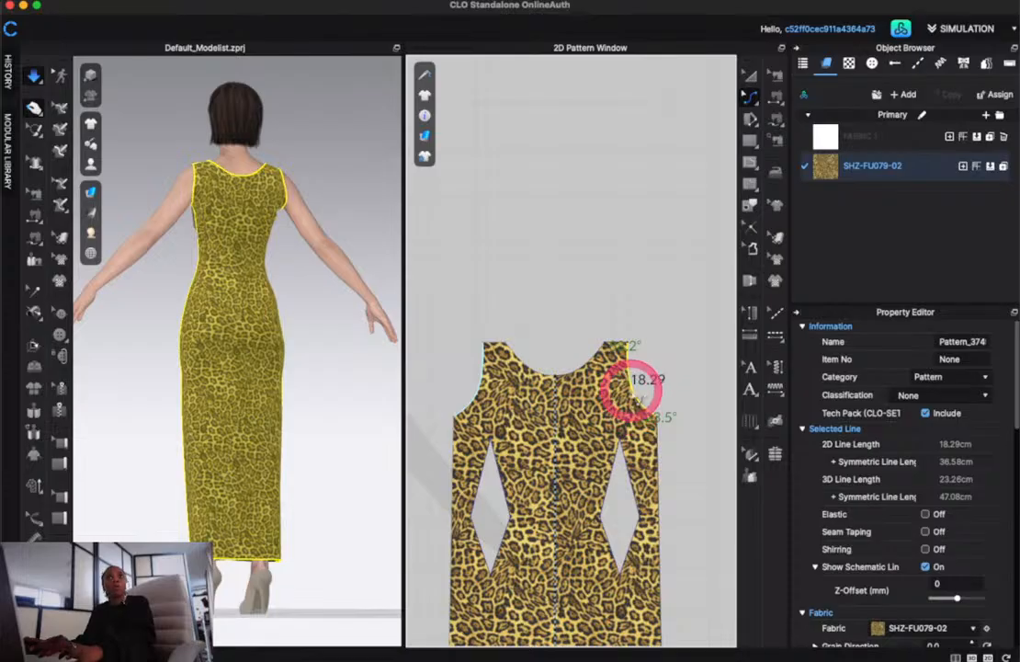
drag(633, 392, 618, 397)
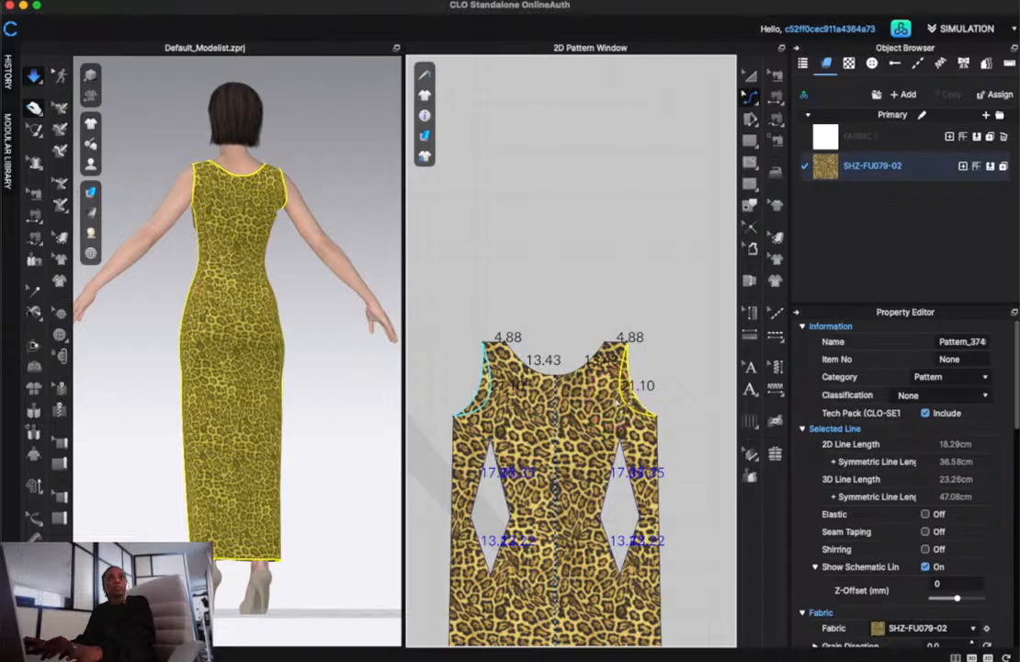
drag(617, 403, 619, 403)
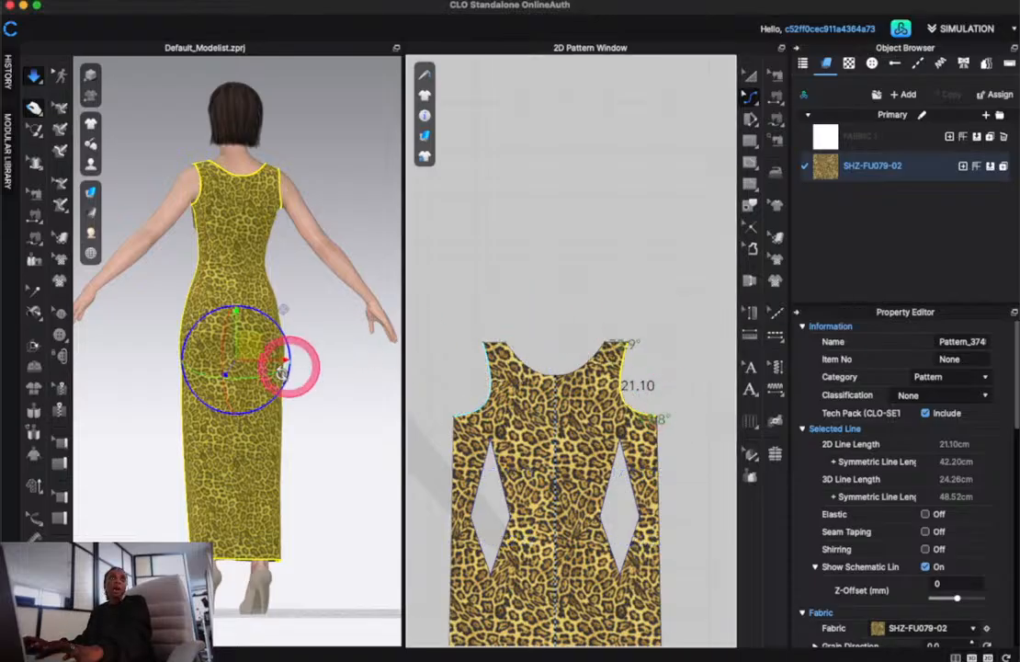
Curve both armholes of the front pattern piece inward, making each about 19.67 cm long
key(2)
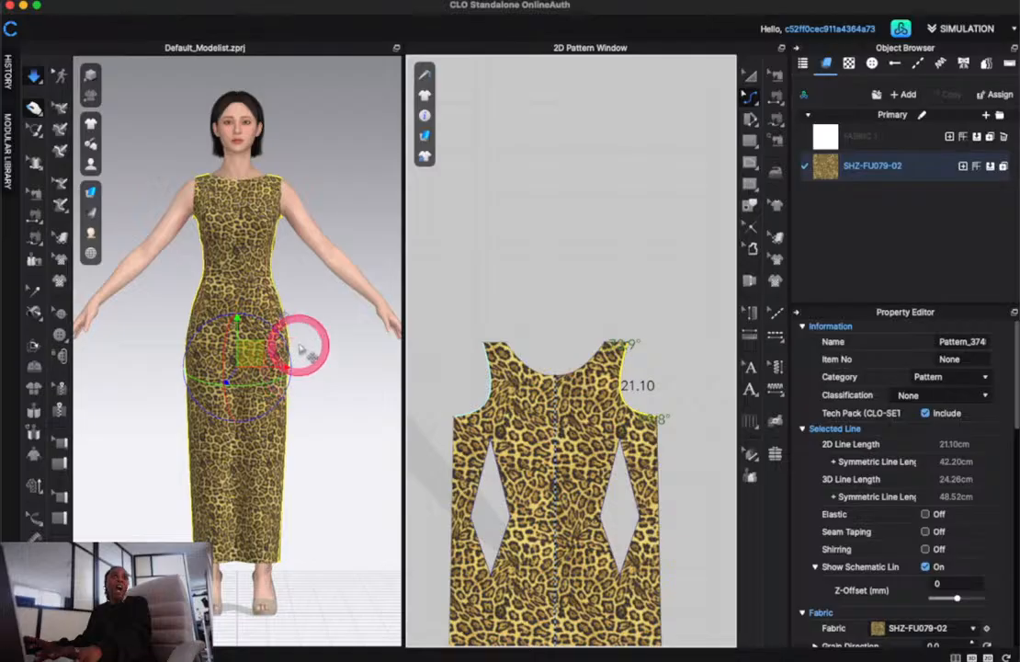
click(530, 402)
scroll(538, 409, down, 5)
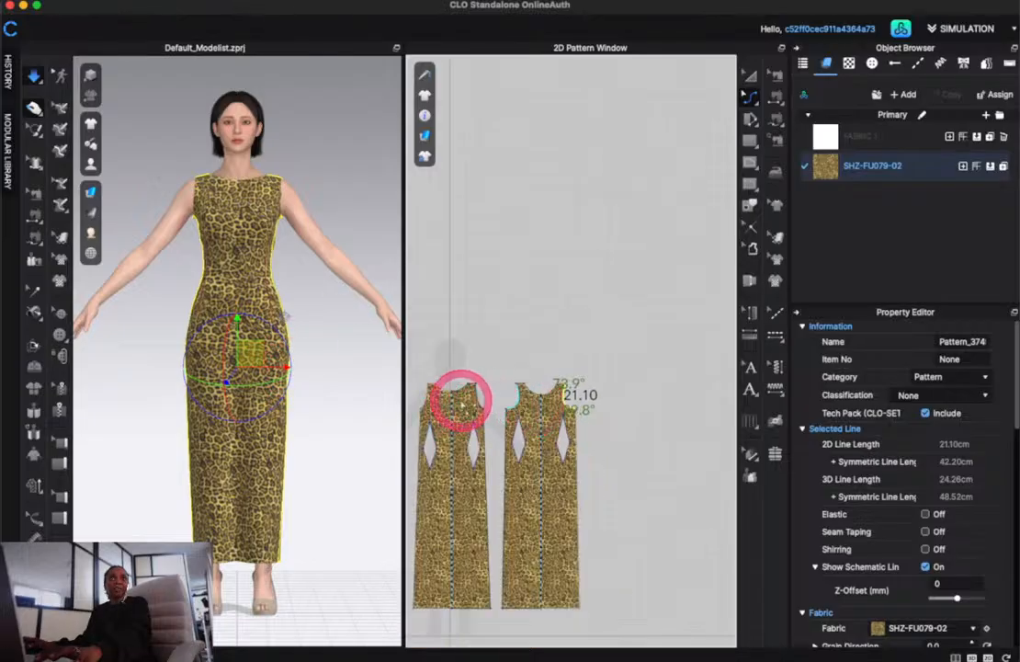
click(478, 397)
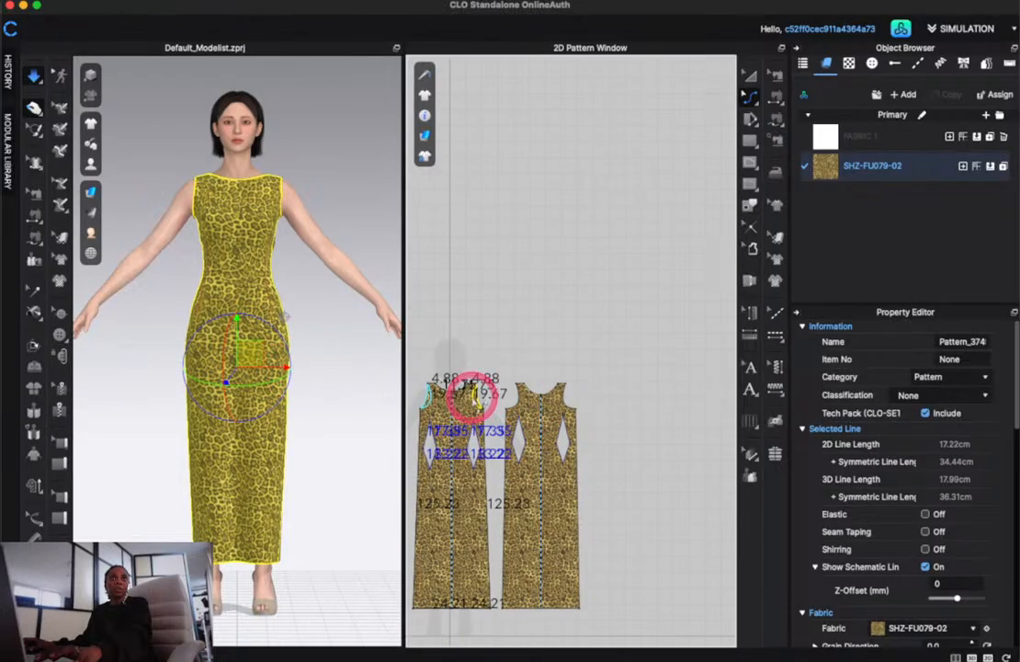
click(476, 395)
key(k)
key(n)
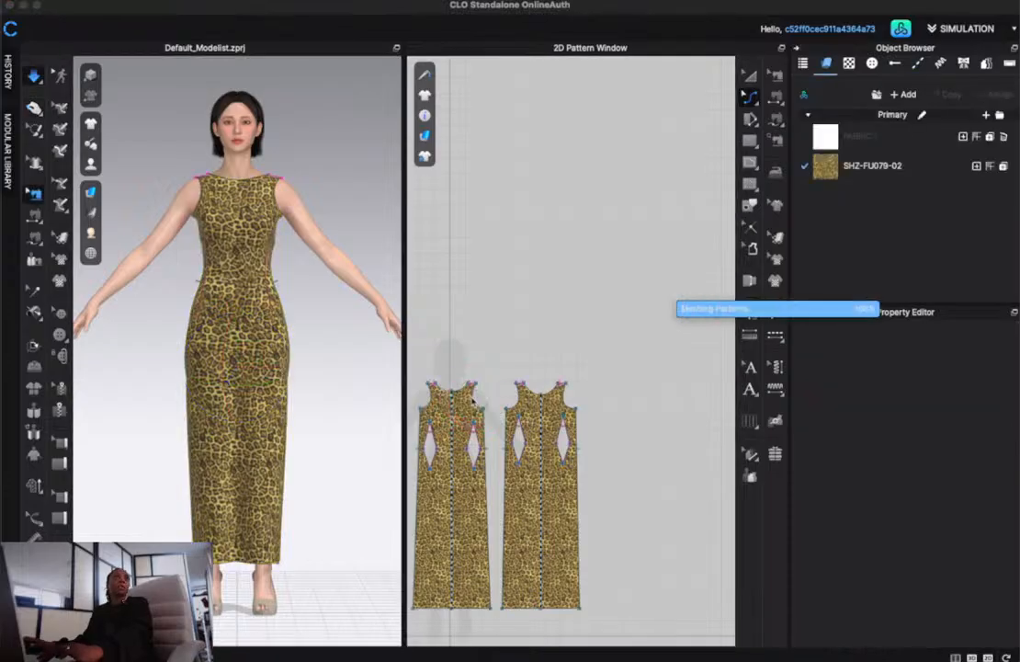
key(a)
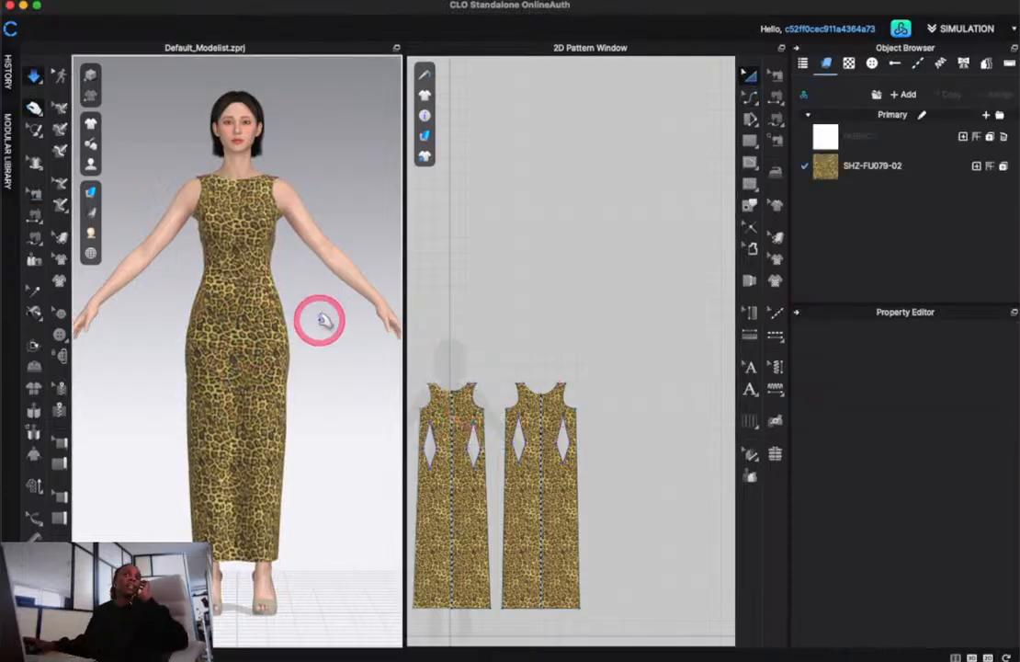
Test the simulated drape of the dress by pulling the back skirt at the hips and sides in 3D
right_drag(324, 321, 2, 306)
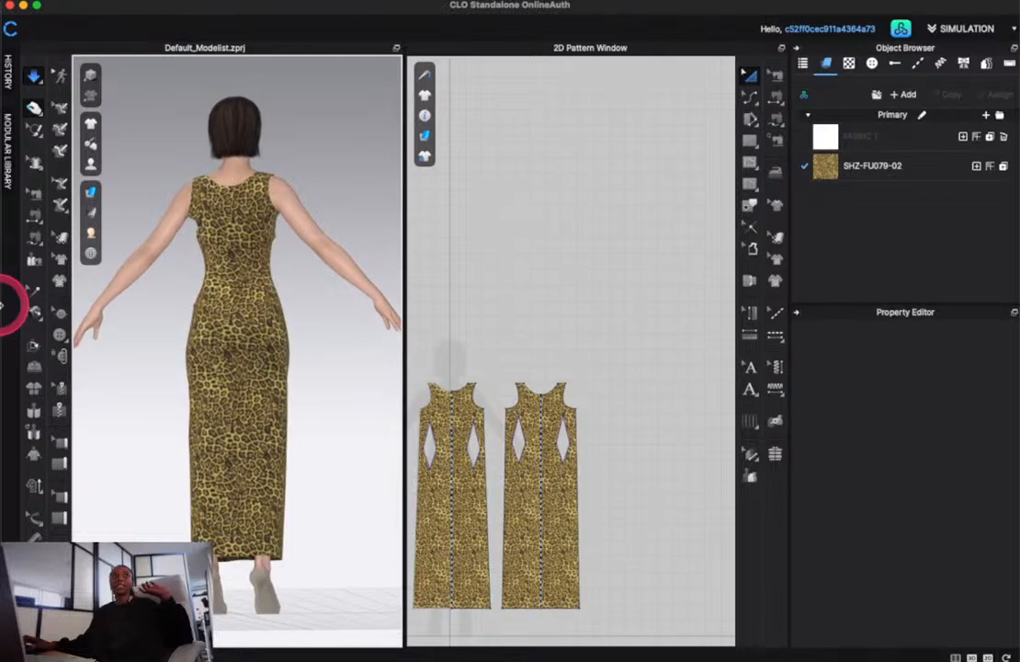
click(221, 303)
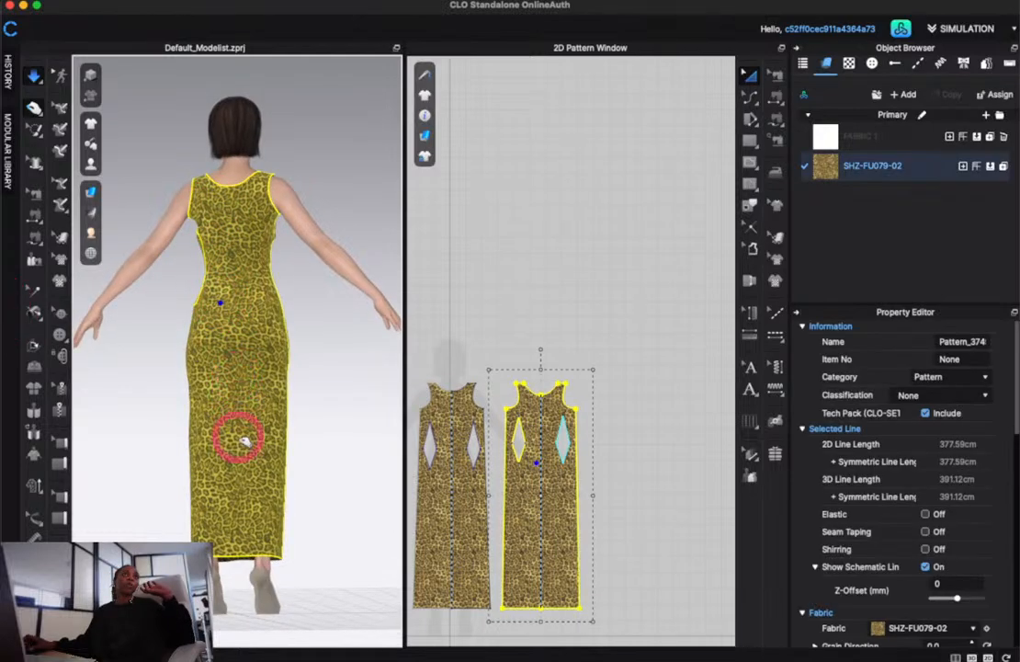
click(237, 321)
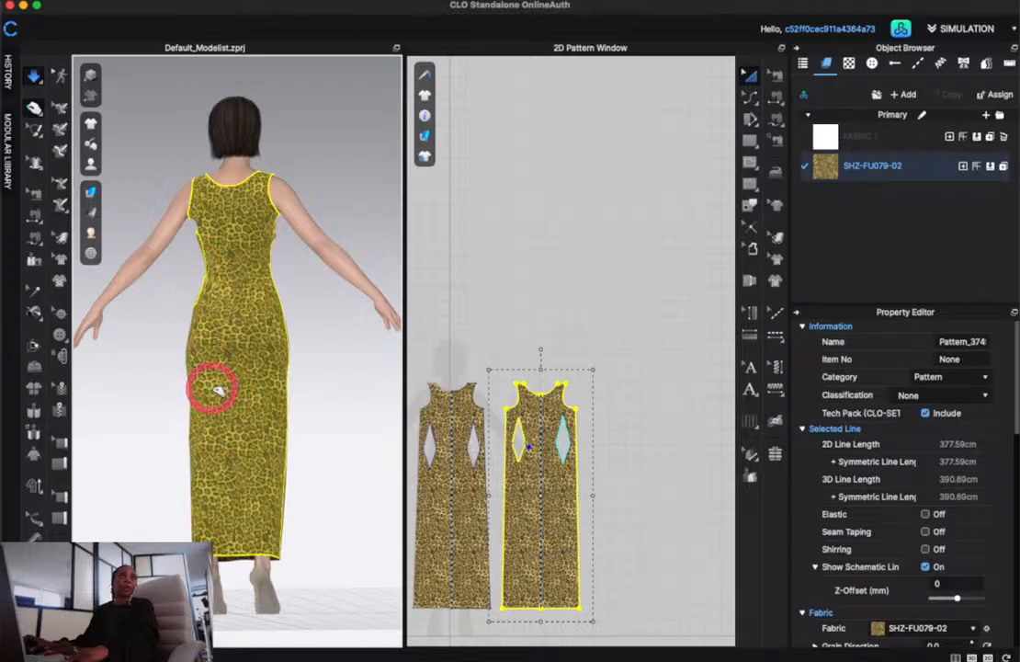
drag(236, 425, 245, 434)
drag(214, 365, 236, 531)
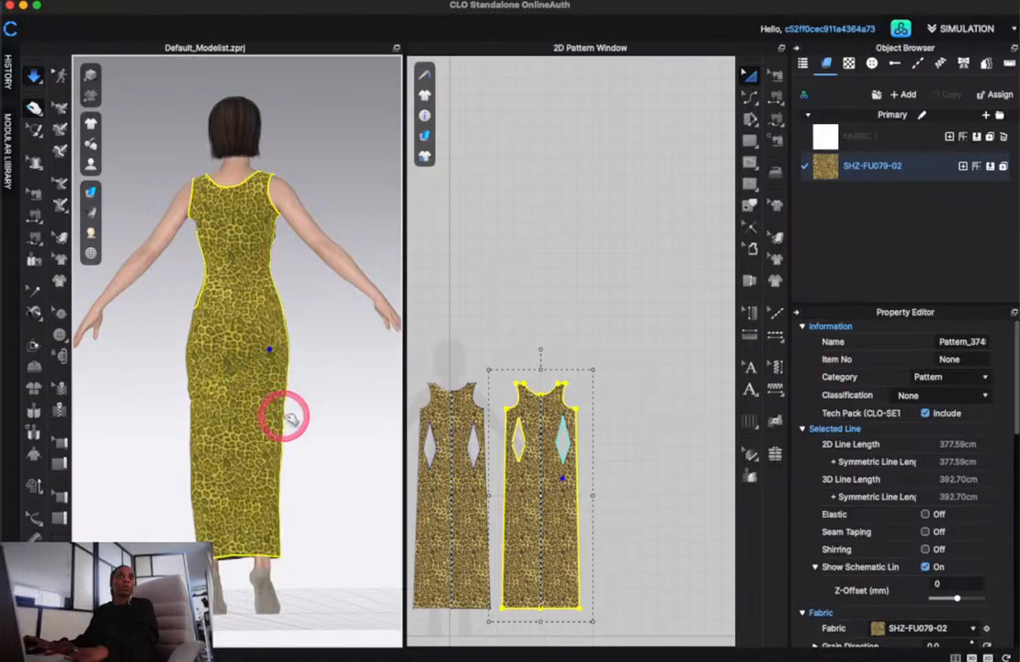
mouse_move(278, 410)
mouse_down()
mouse_move(280, 450)
mouse_move(249, 521)
mouse_move(265, 531)
mouse_up()
click(347, 553)
right_drag(347, 553, 138, 572)
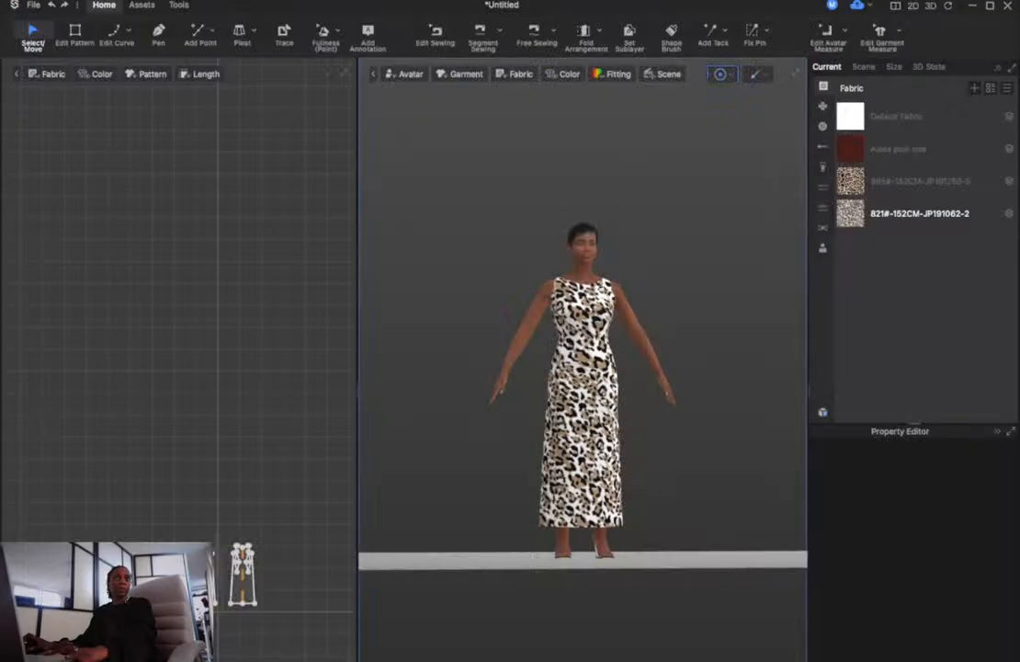
Switch to Style3D and pull the front skirt during simulation to compare how the leopard fabric moves and settles
click(583, 474)
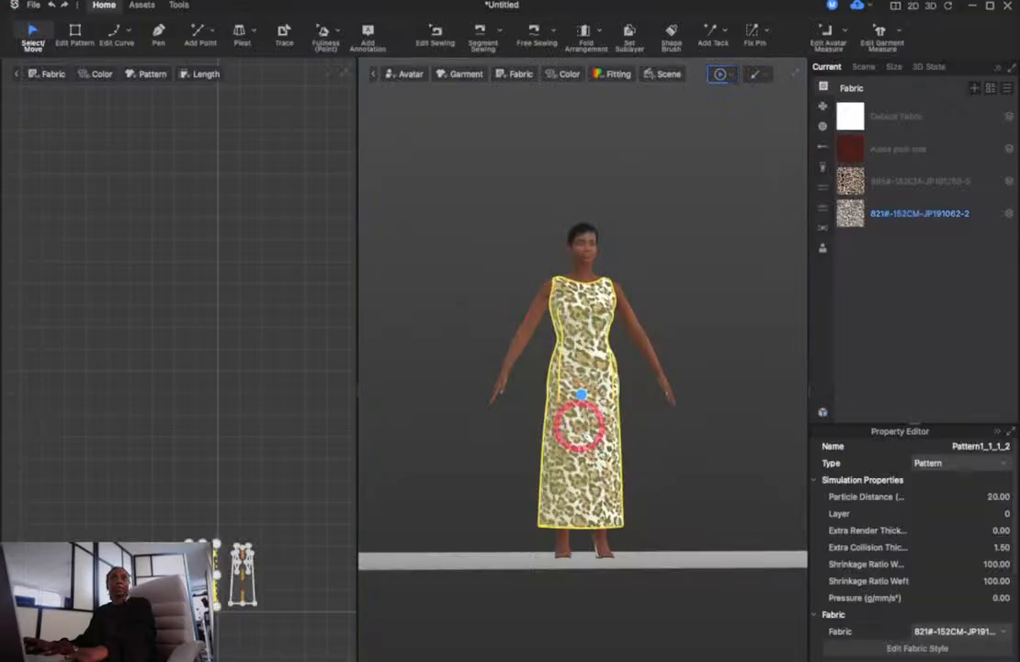
drag(587, 478, 615, 417)
click(668, 433)
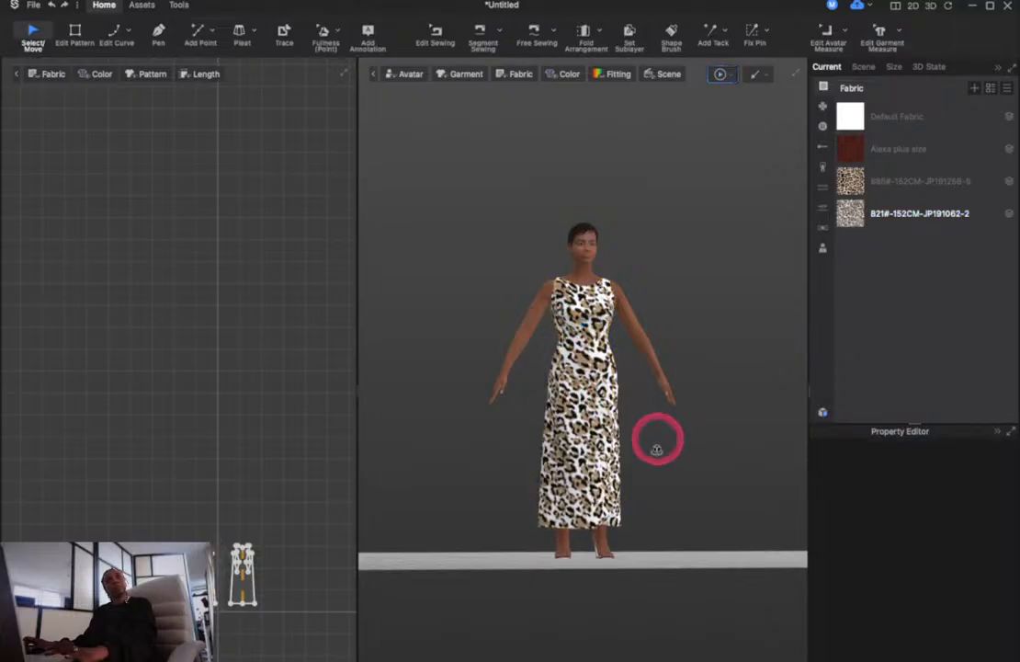
mouse_move(656, 439)
right_down()
mouse_move(501, 423)
mouse_move(342, 458)
mouse_move(408, 432)
mouse_move(349, 435)
mouse_move(708, 429)
mouse_move(667, 437)
right_up()
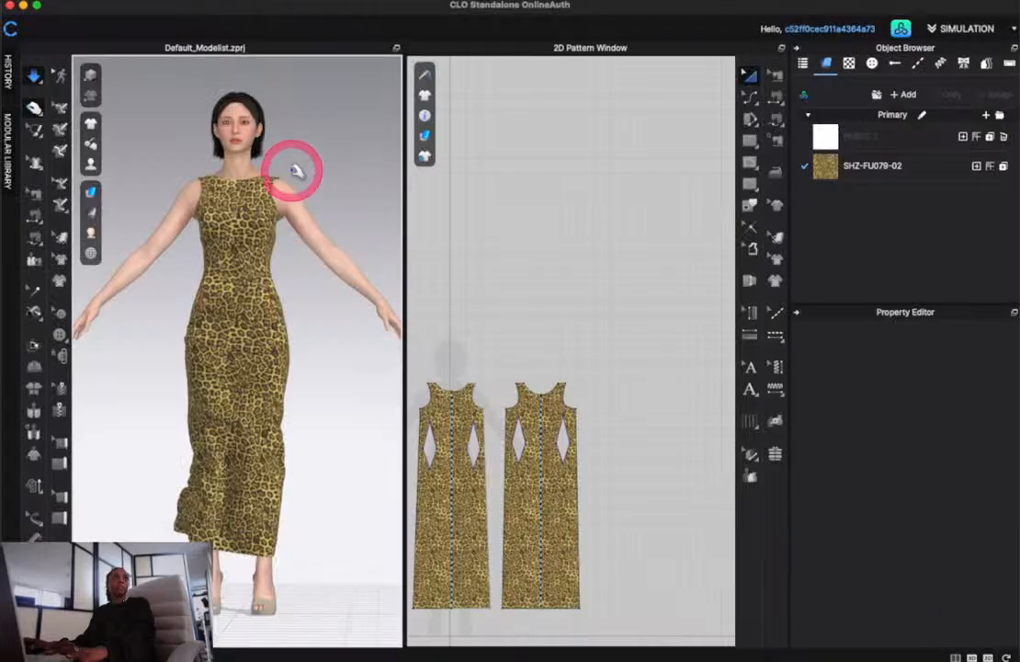
Switch to CLO, restart the simulation, and pull the crumpled front hem down to straighten the skirt
click(37, 74)
key(b)
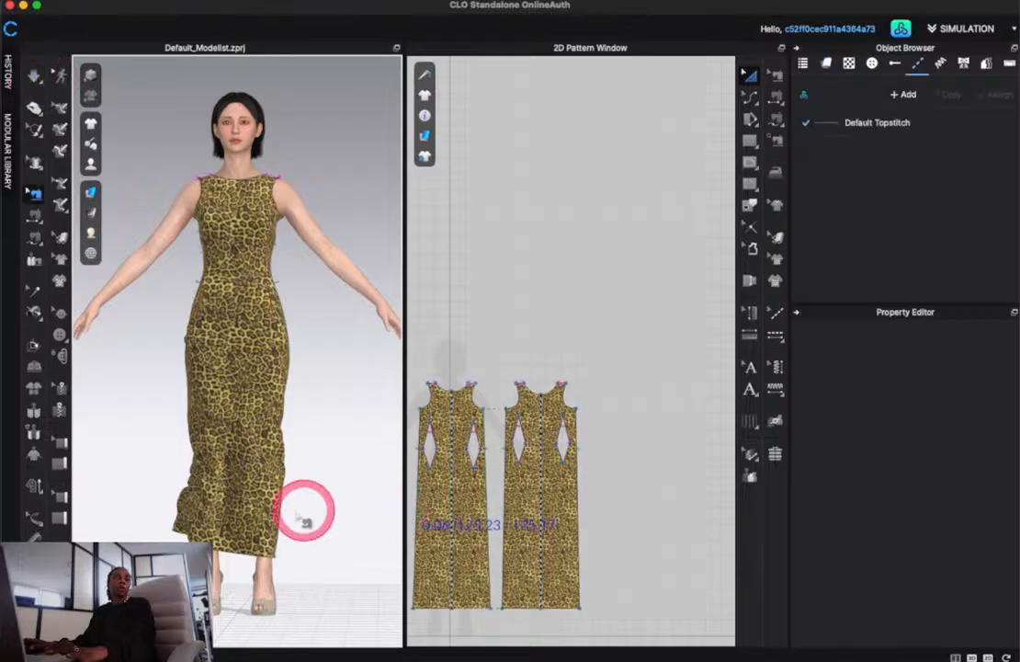
click(33, 76)
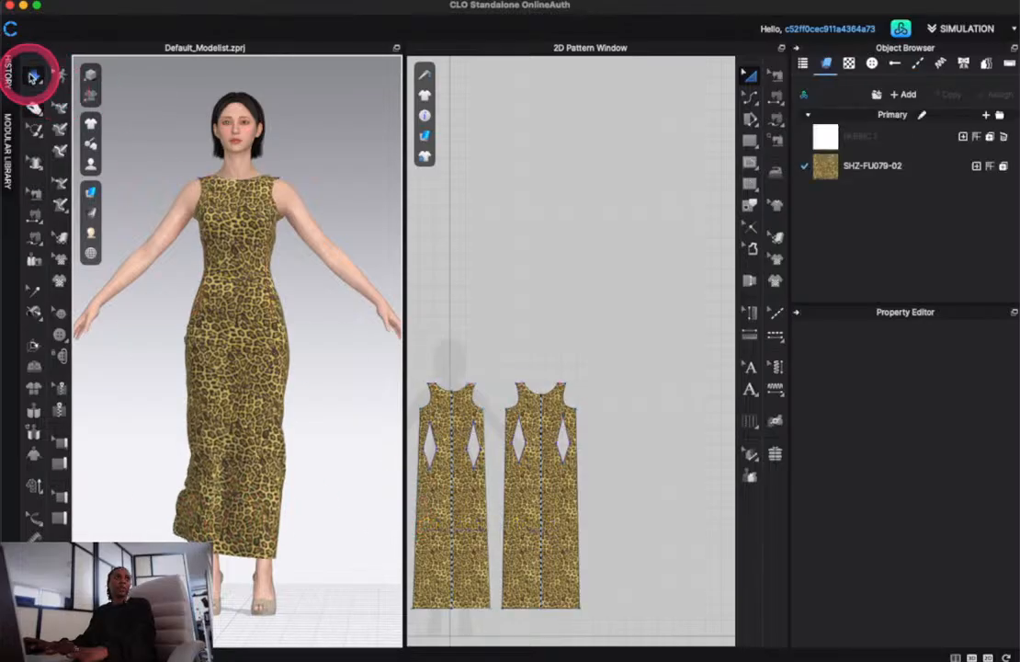
click(196, 531)
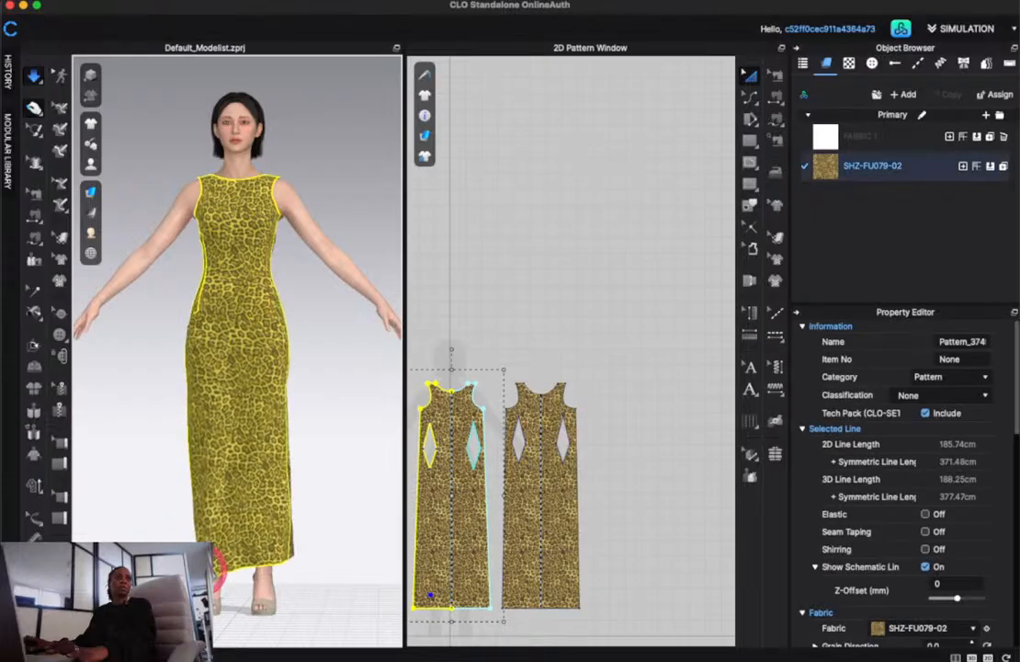
drag(199, 568, 209, 572)
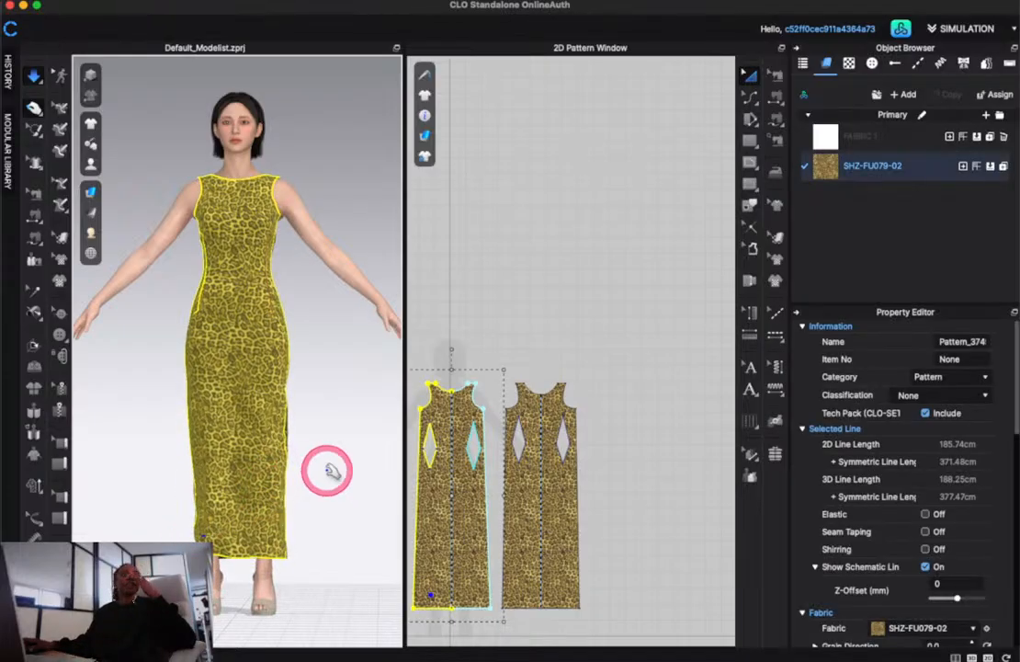
click(331, 470)
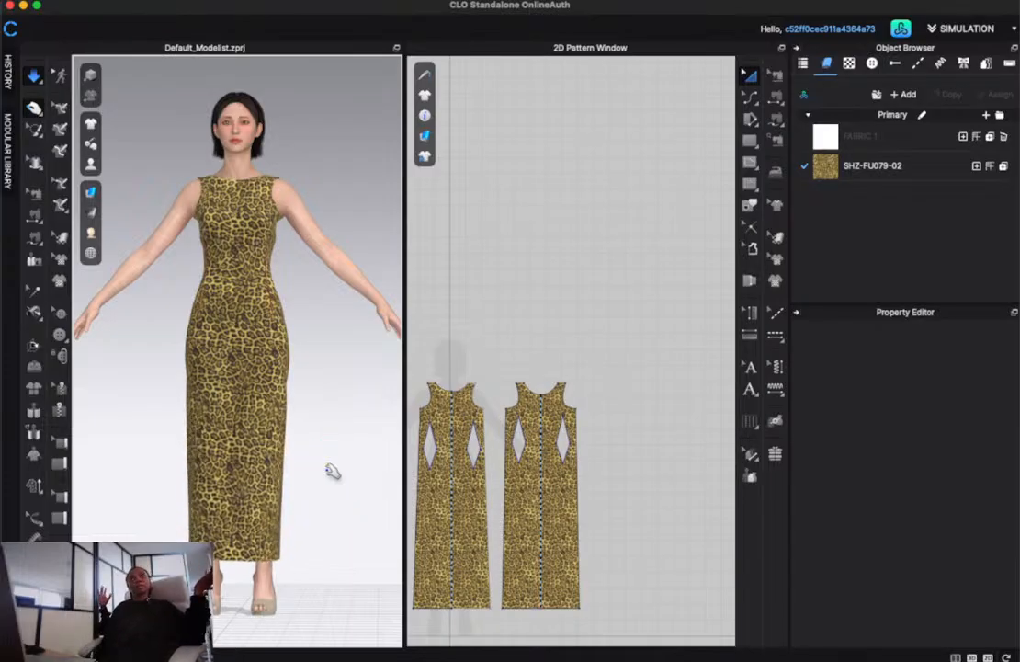
drag(331, 471, 331, 448)
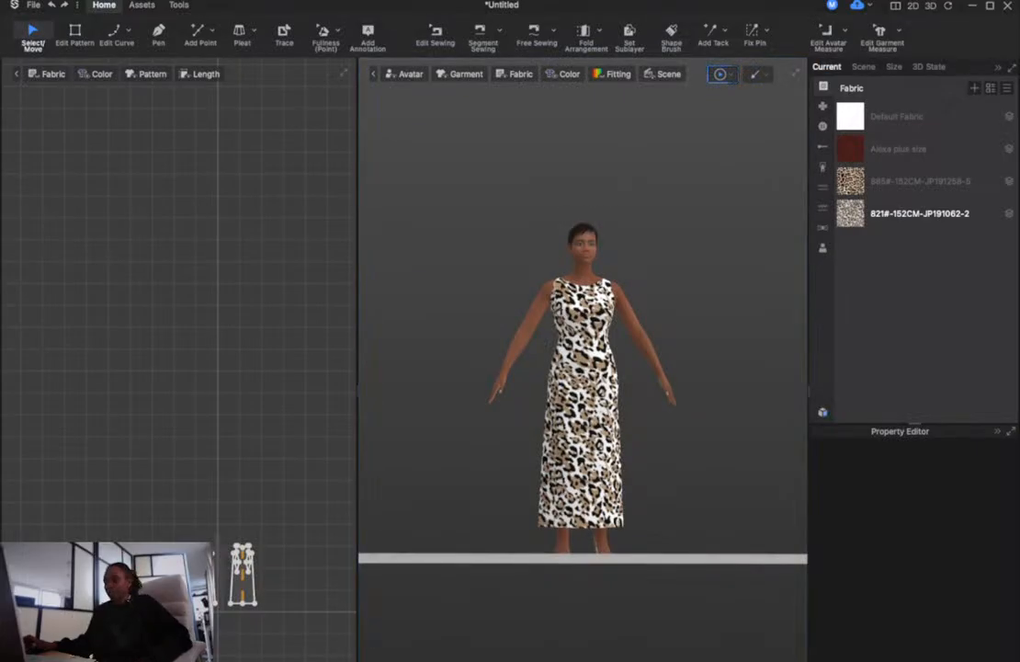
click(852, 660)
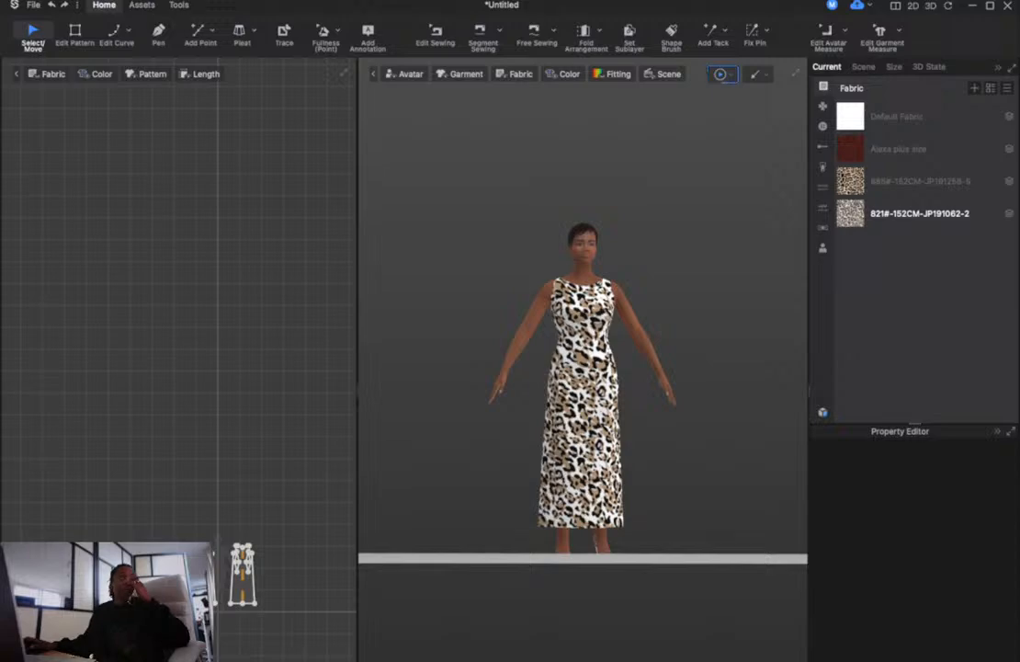
click(1018, 348)
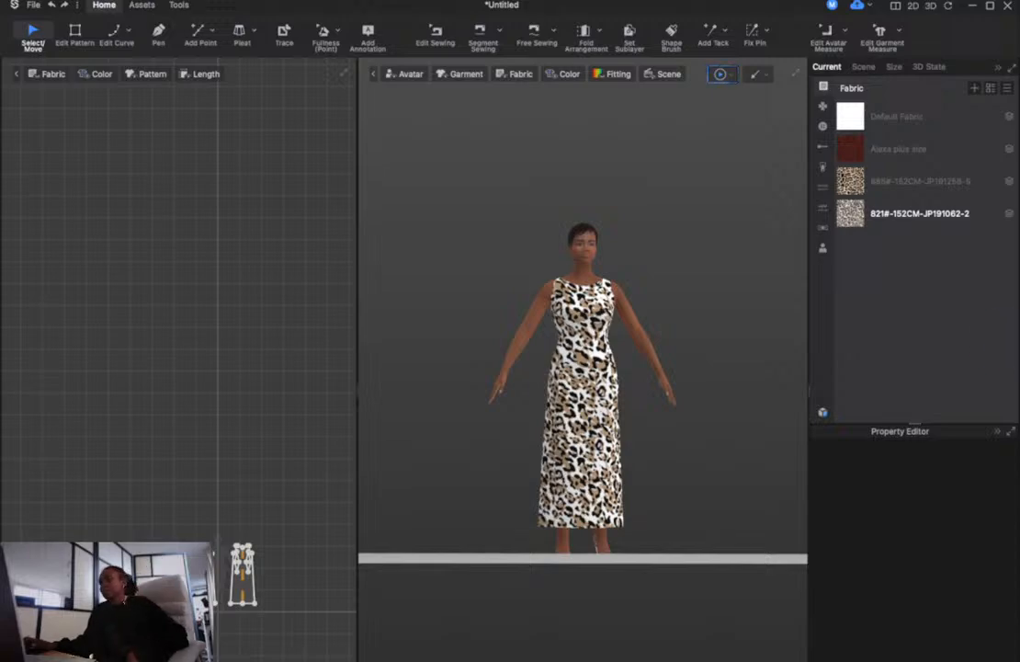